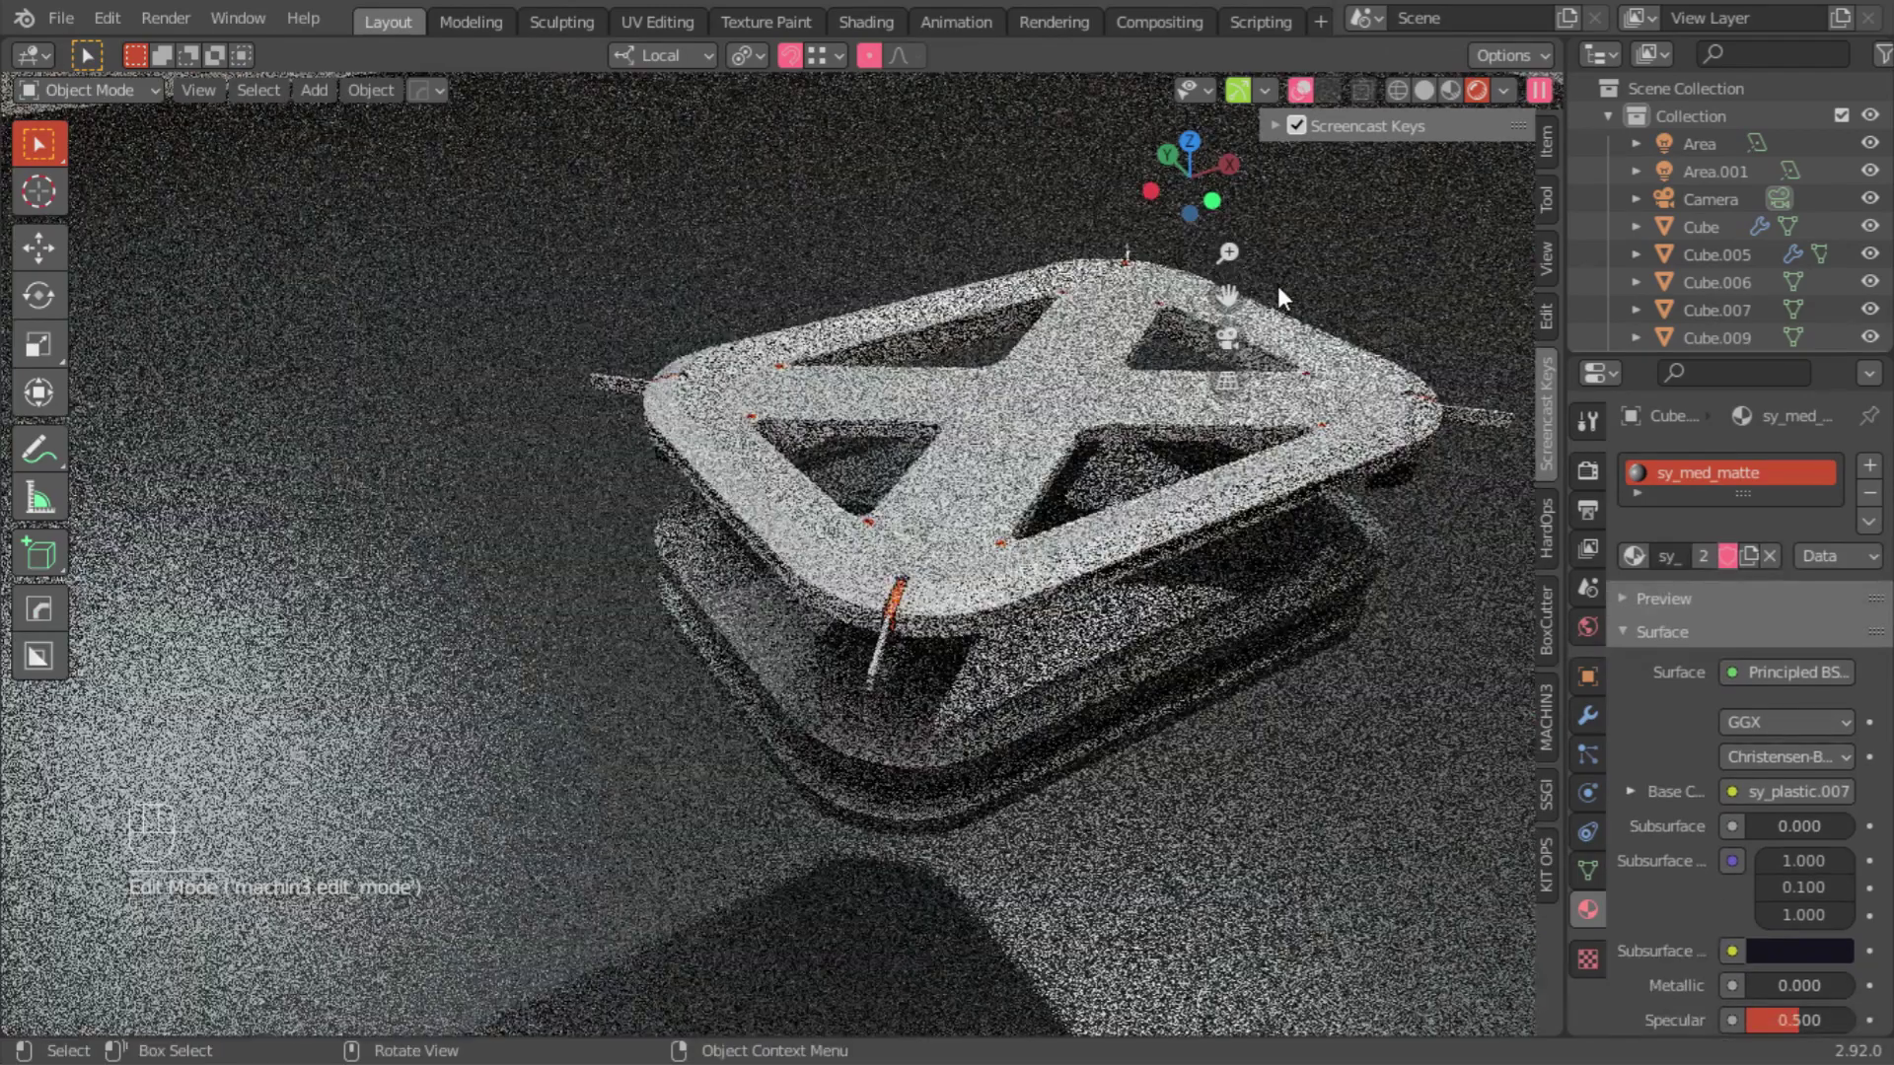
key("shift+alt+z")
key("shift+z")
mouse_move(262, 292)
middle_mouse_down()
mouse_move(897, 671)
mouse_move(925, 359)
middle_mouse_up()
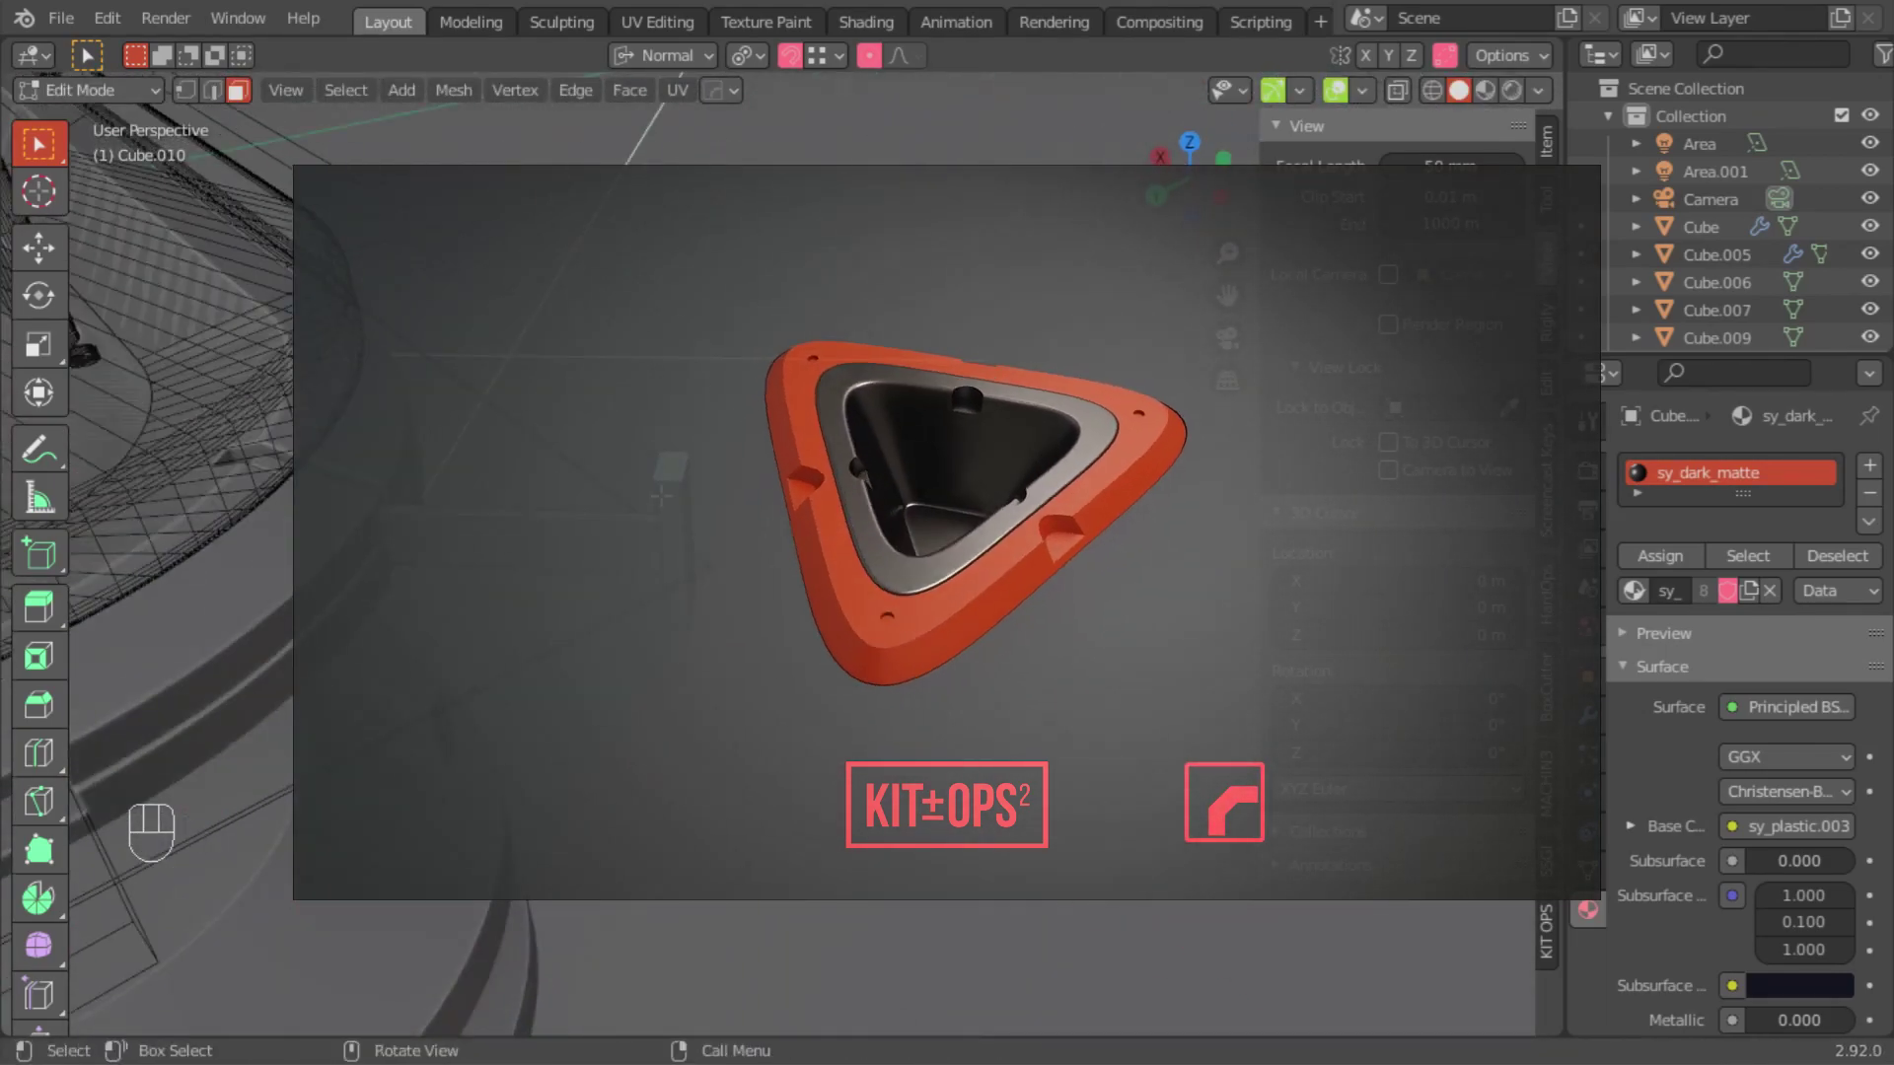
key("ctrl+z")
key("ctrl+z")
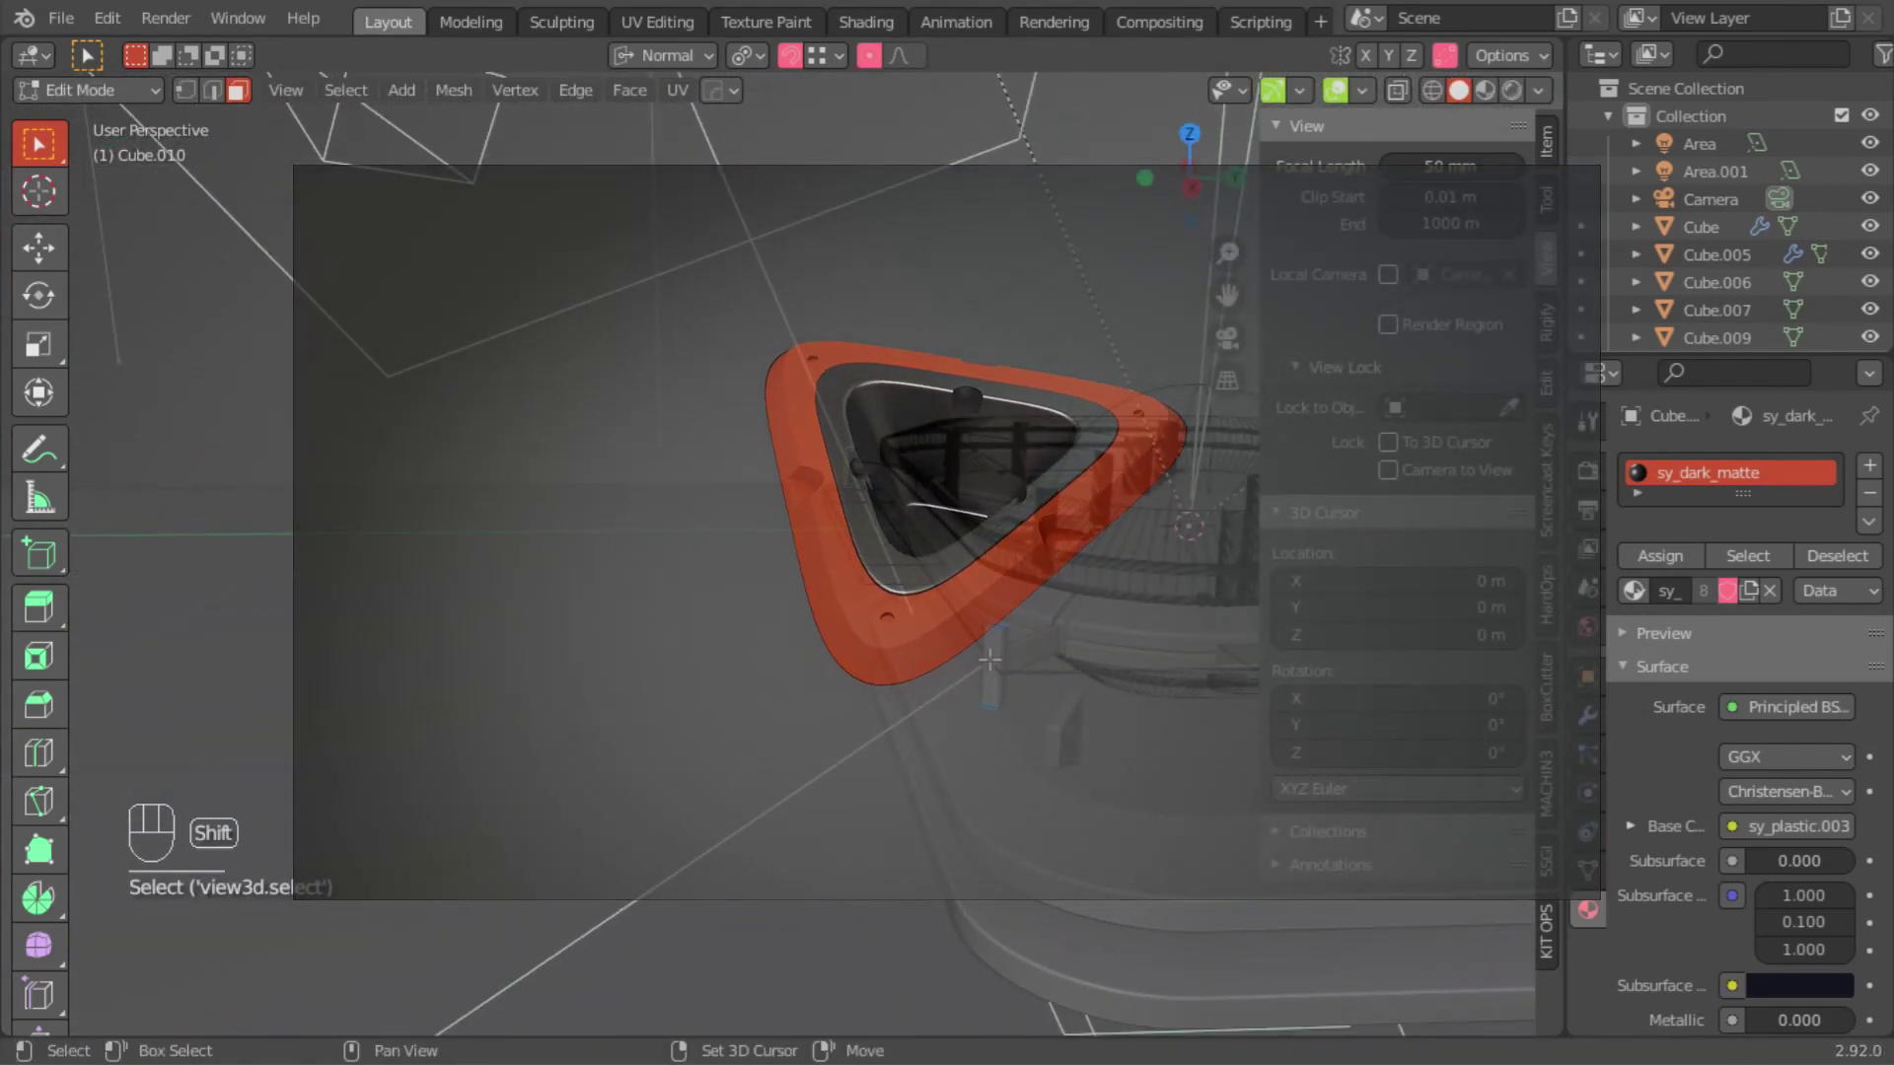
key("e")
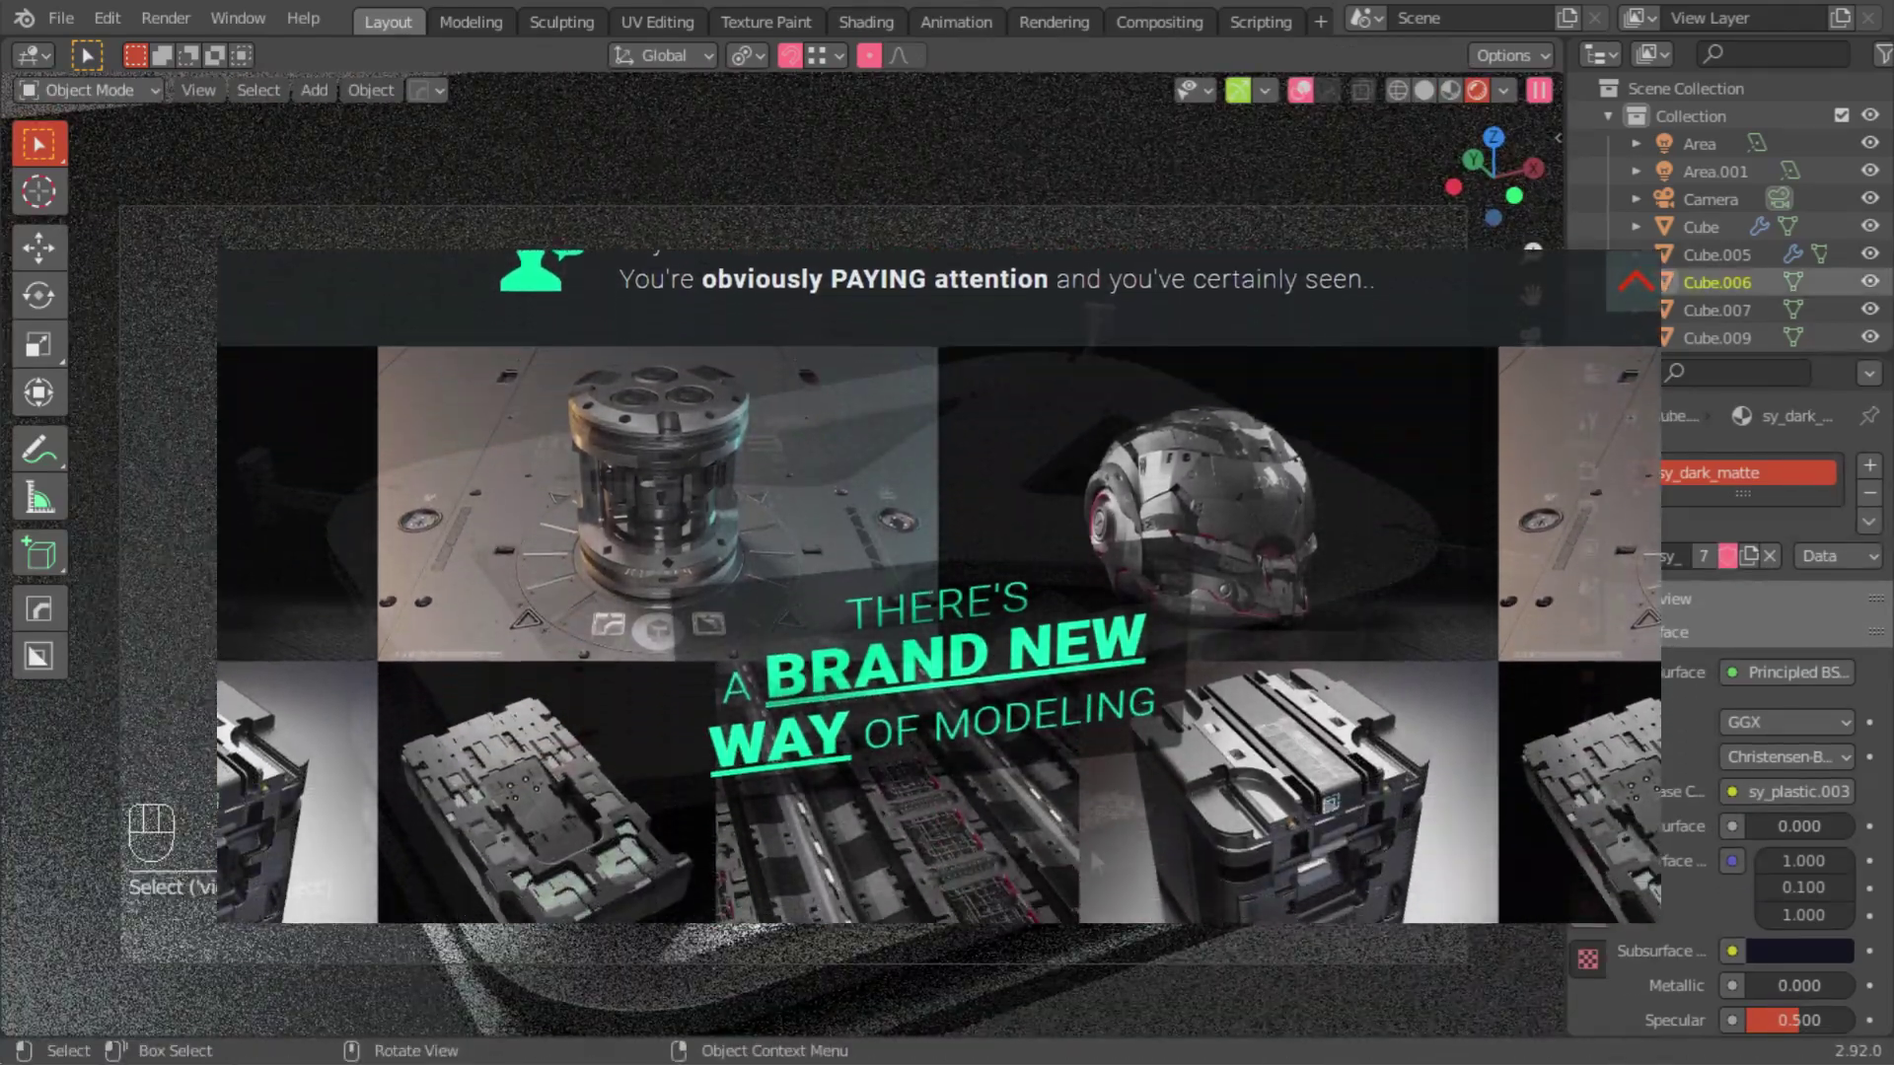
Step: Hide the Cube.005, Cube.006 and Cube.007 parts
key("h")
left_click(1097, 863)
key("h")
left_click(1241, 759)
key("h")
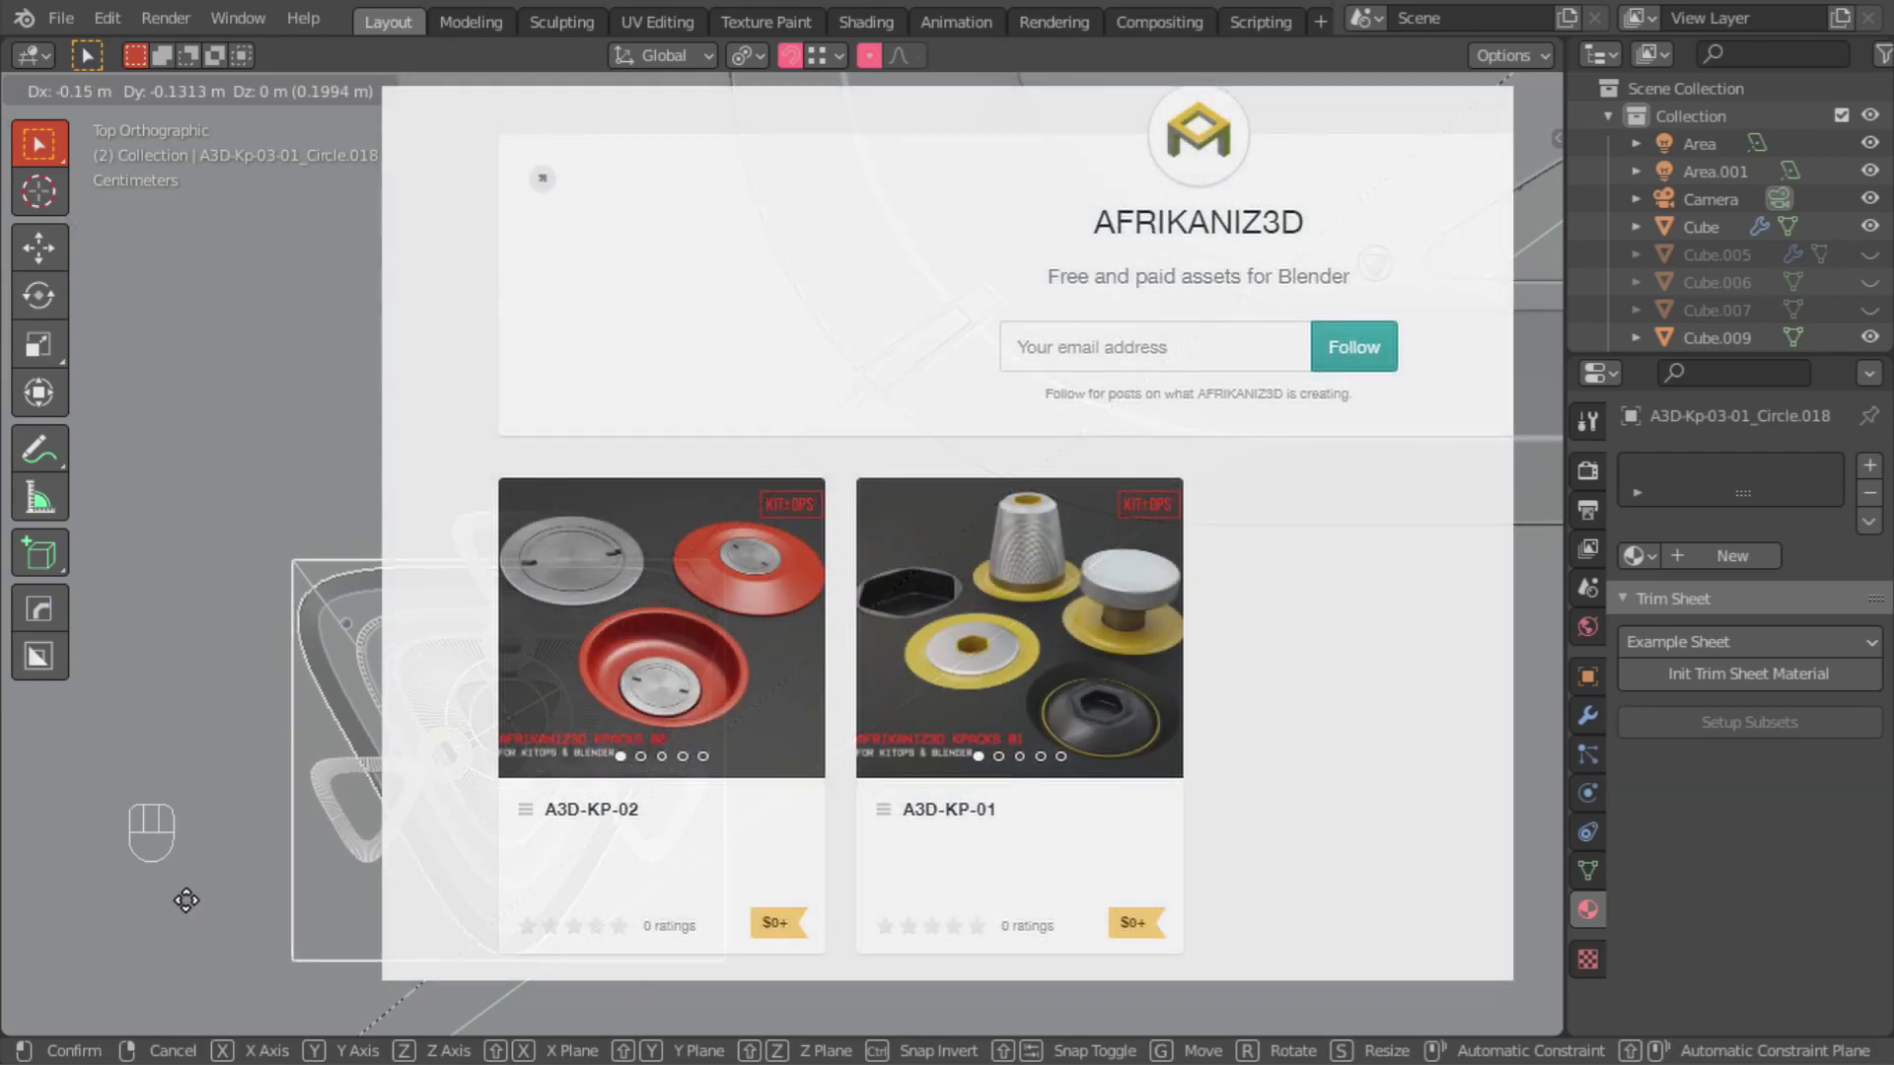
Step: Move the inserted triangular kit part about -0.169 m in X and -0.111 m in Y, and lower it along global Z
left_click(198, 891)
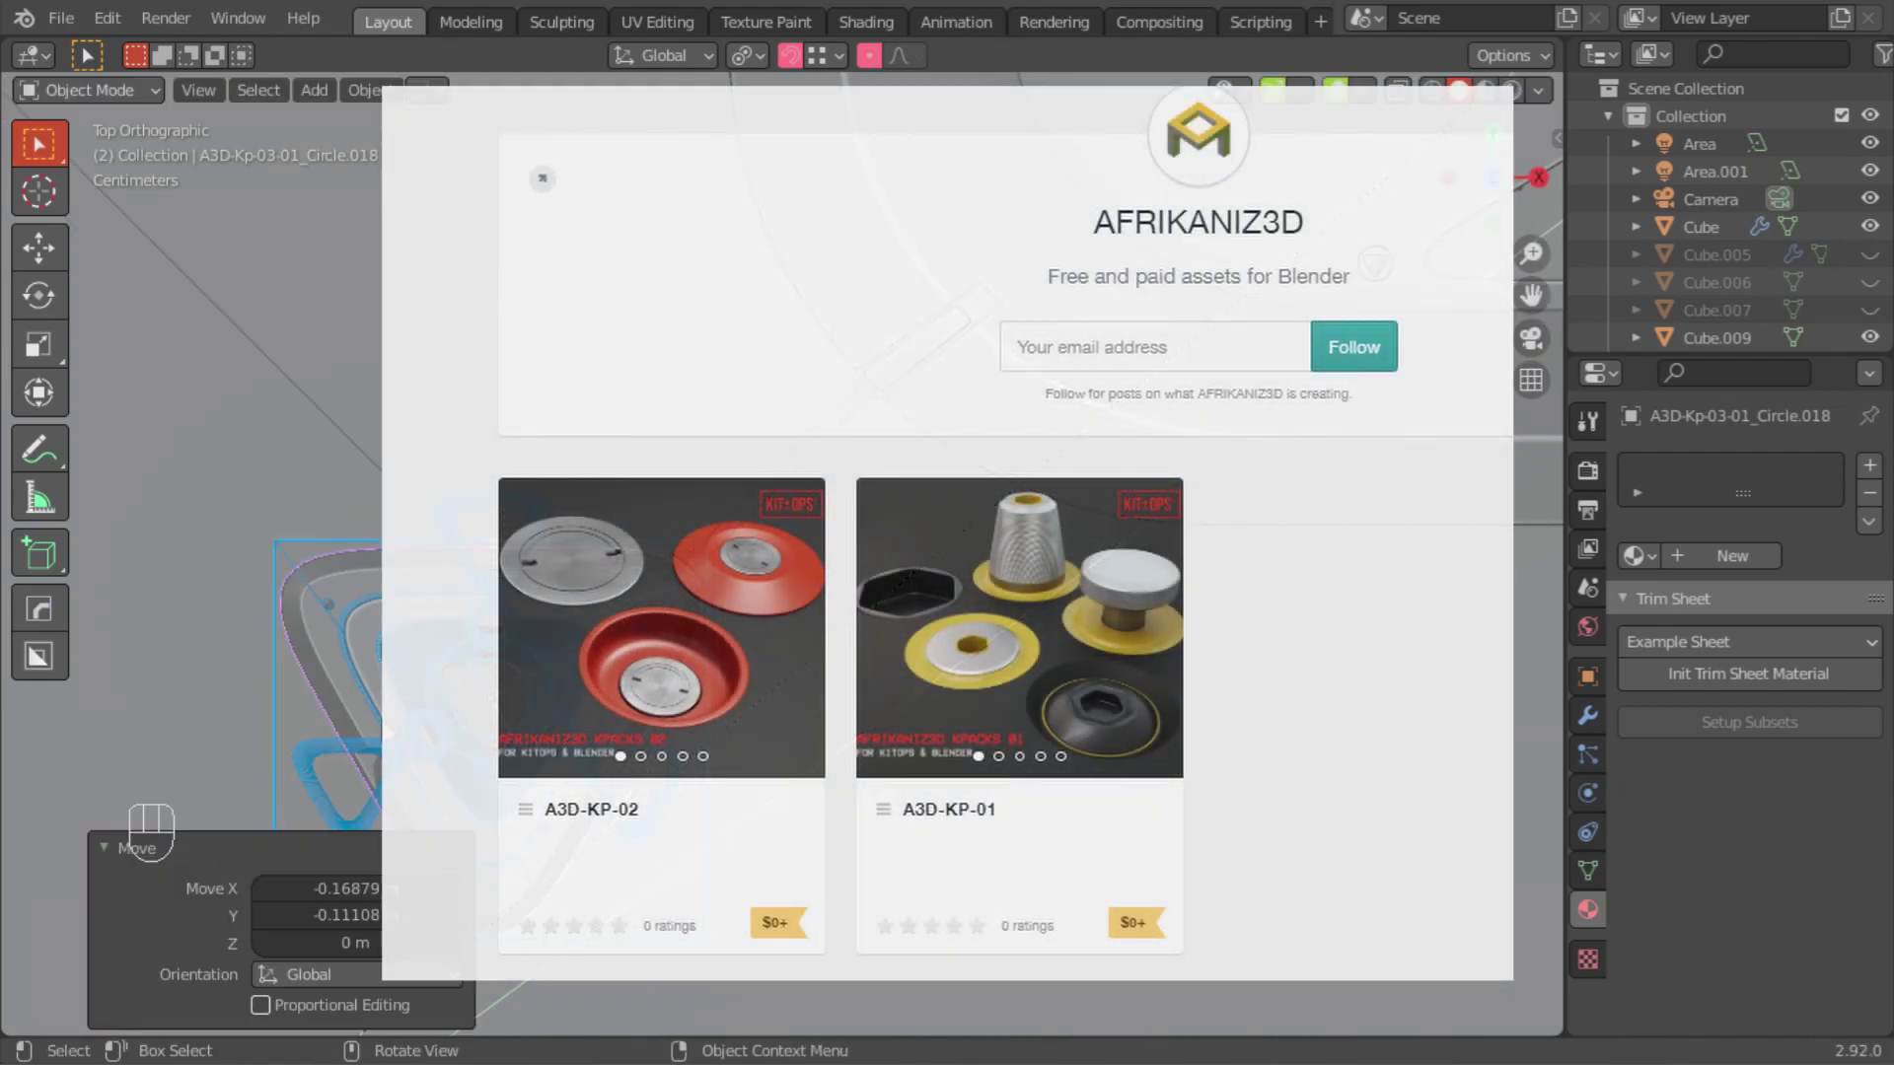
middle_click_drag(351, 758, 474, 493)
scroll(617, 269, "up", 4)
key("g")
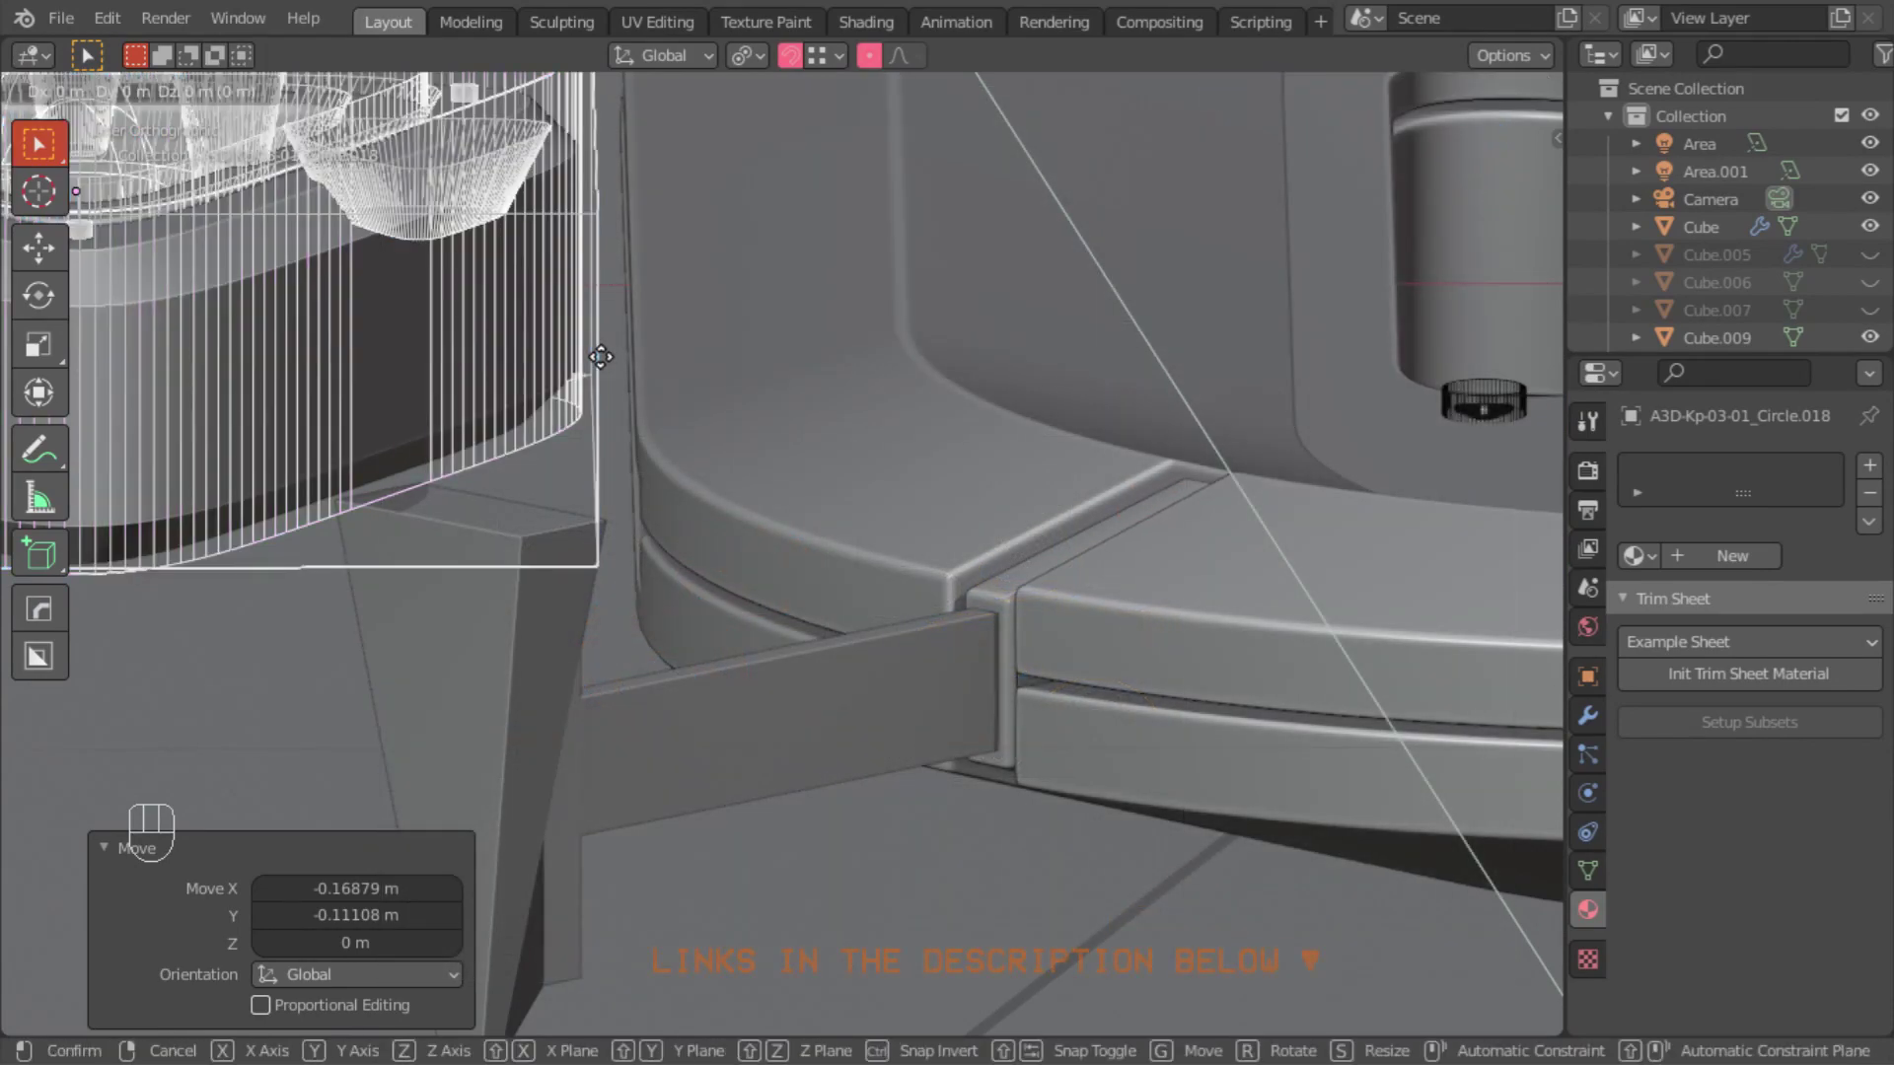
key("z")
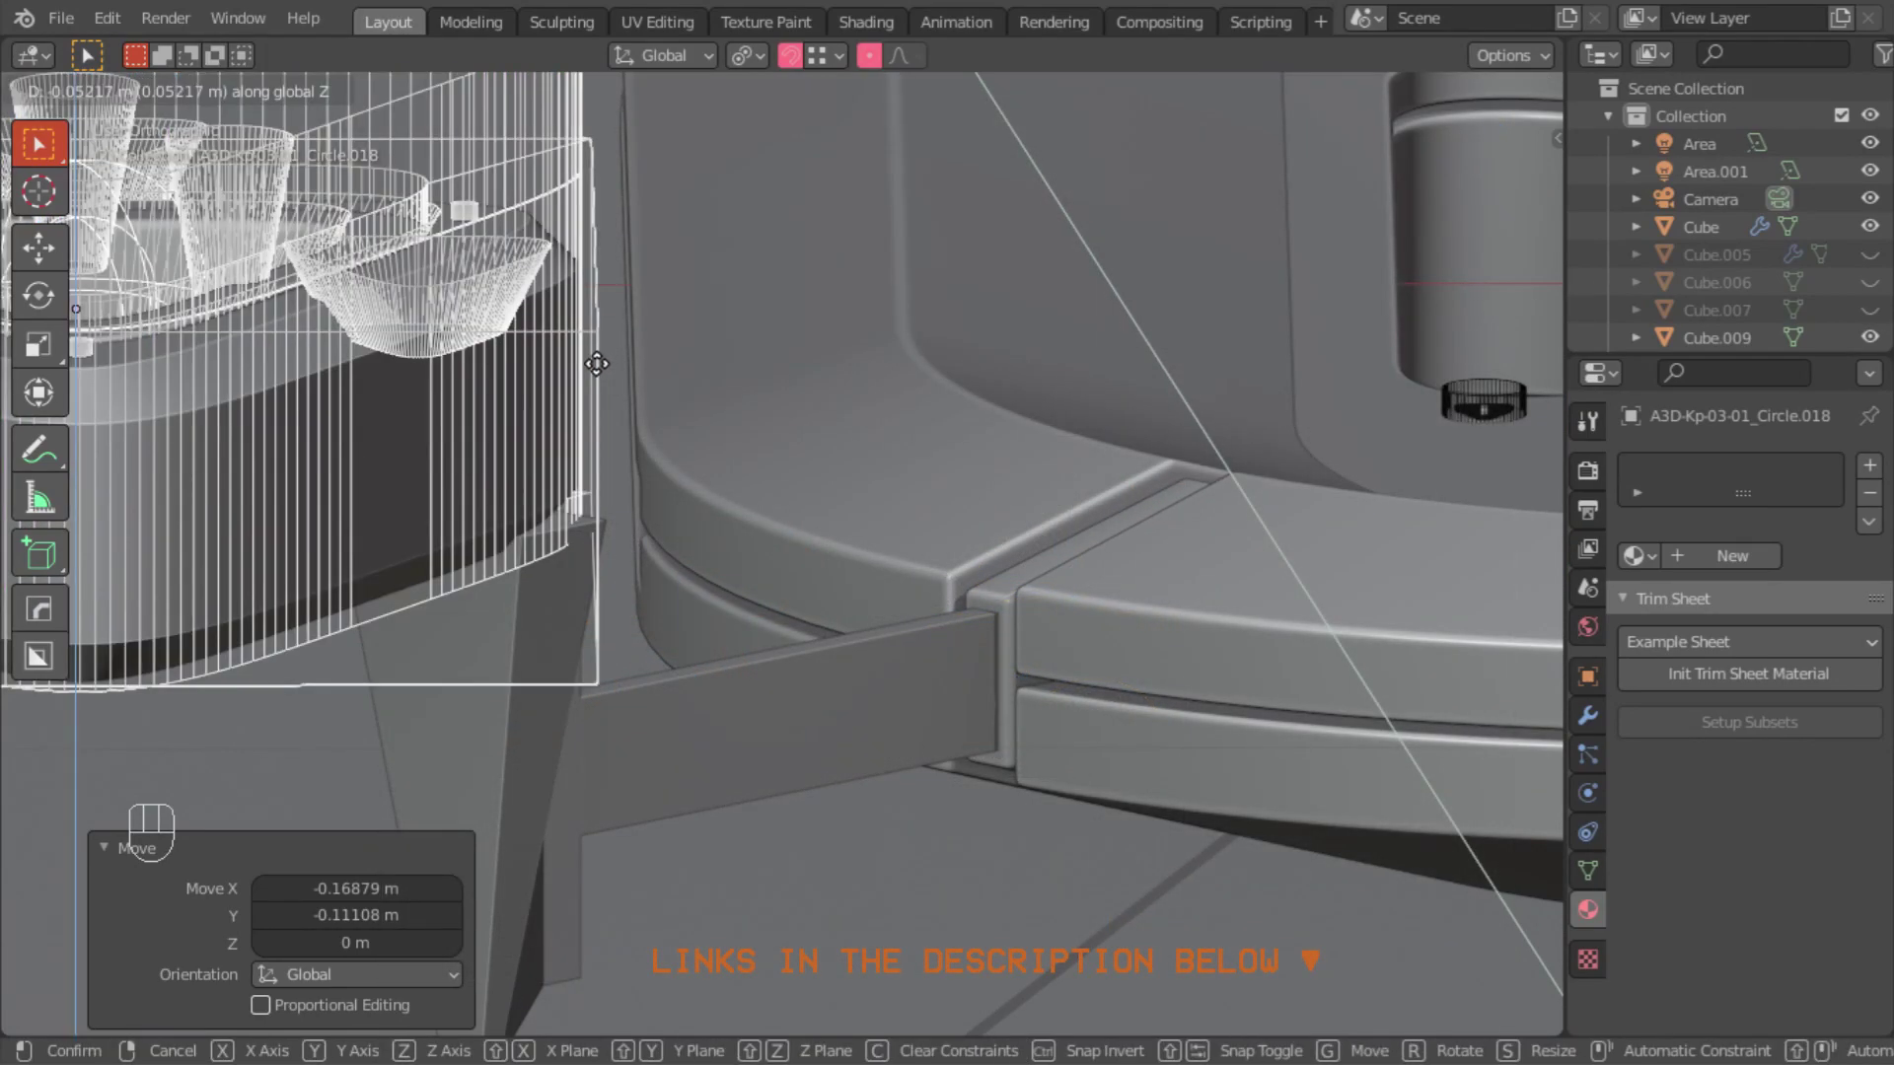
left_click(682, 420)
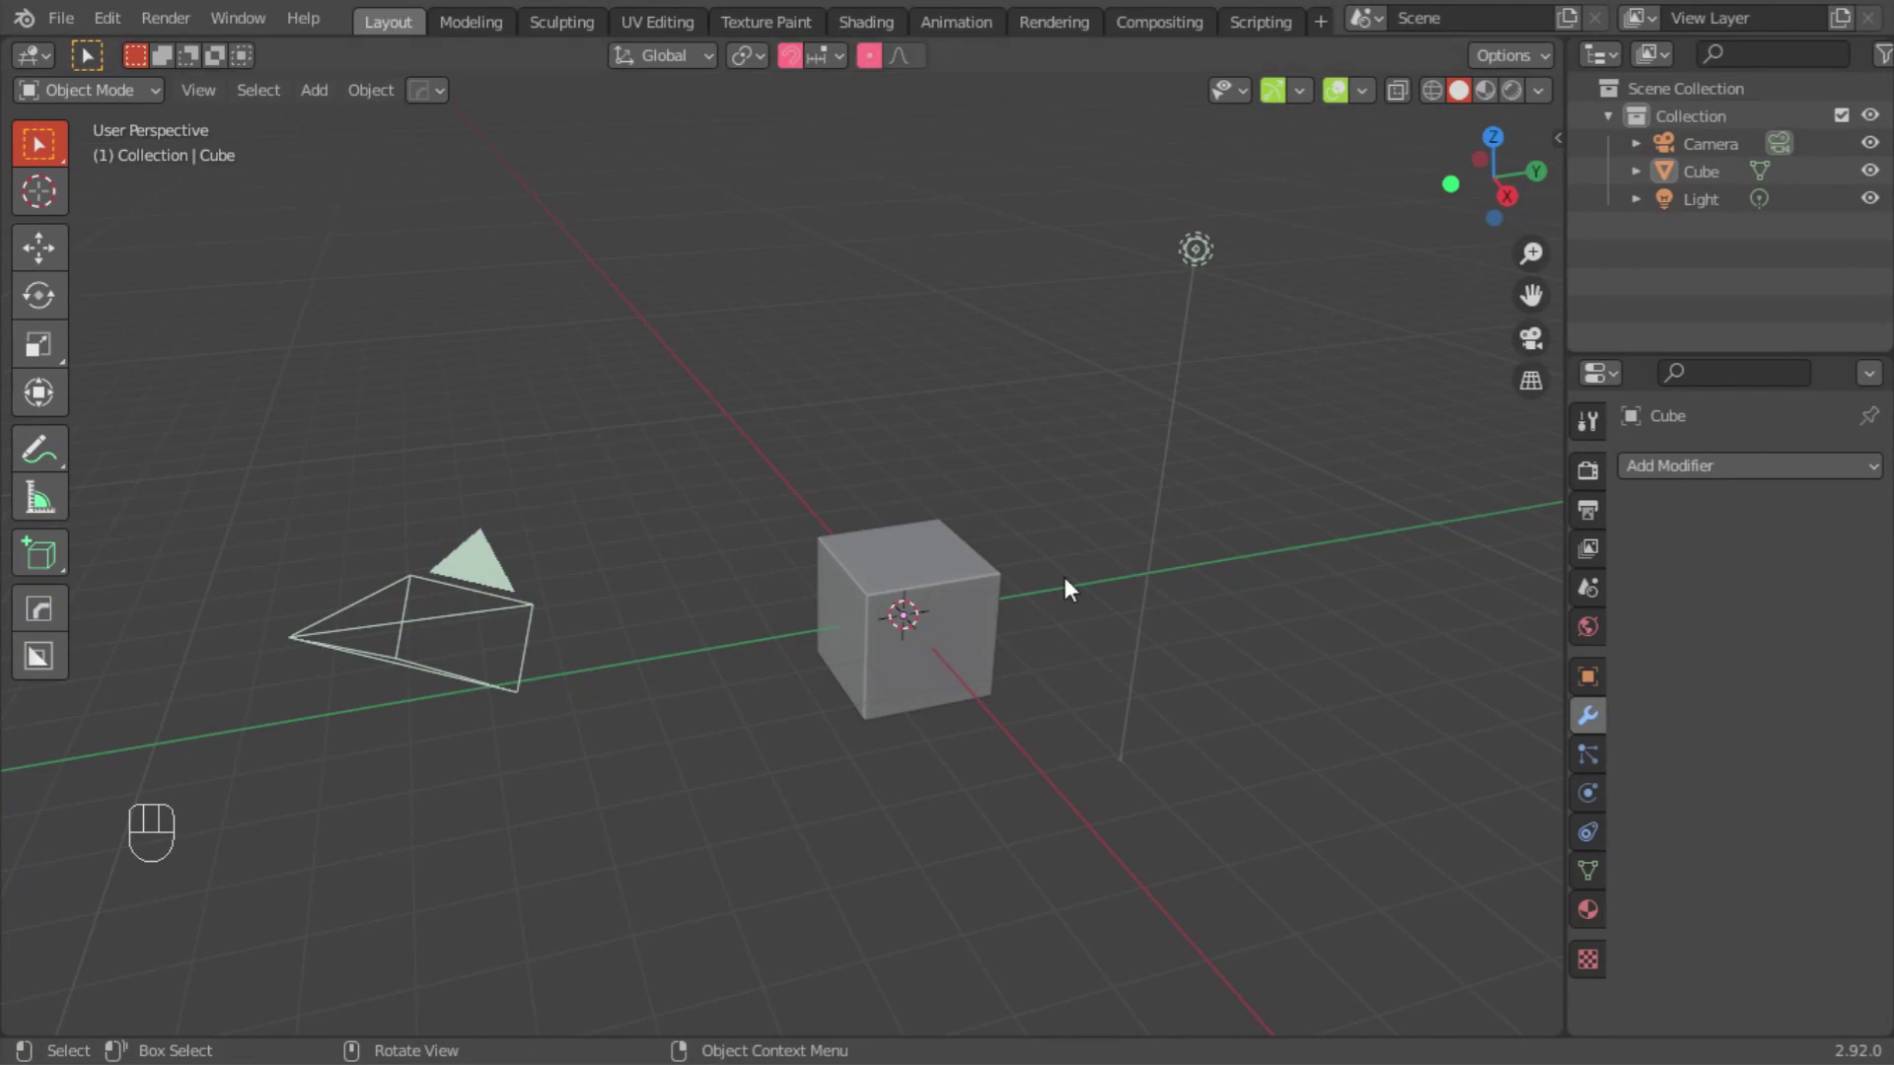
Step: Delete the default light and camera from the scene
left_click(1196, 249, "shift")
left_click(398, 617, "shift")
key("shift+Delete")
Step: Move the default cube -1 m along the Z axis
left_click(905, 551)
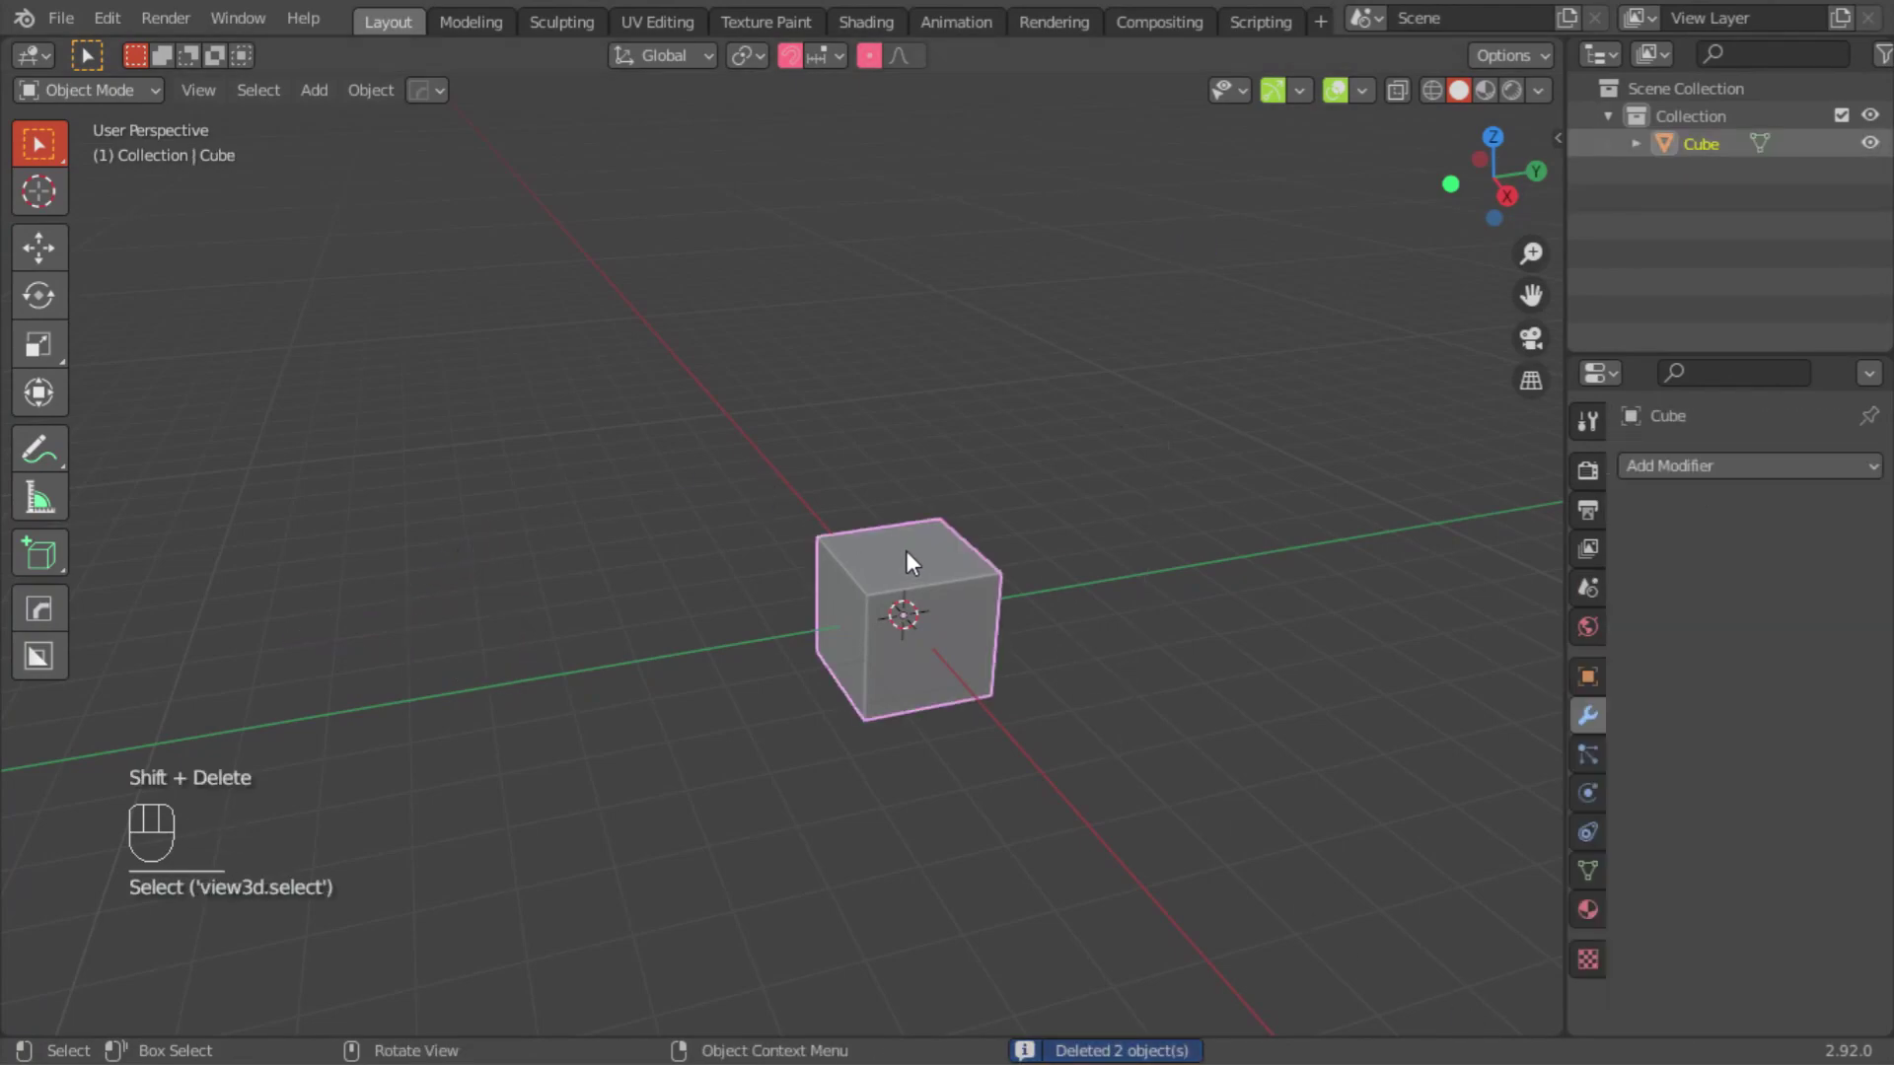
type("gz-1")
key("Return")
Step: Scale the cube by 10 along X and Y into a wide slab and apply all its transforms
type("sx")
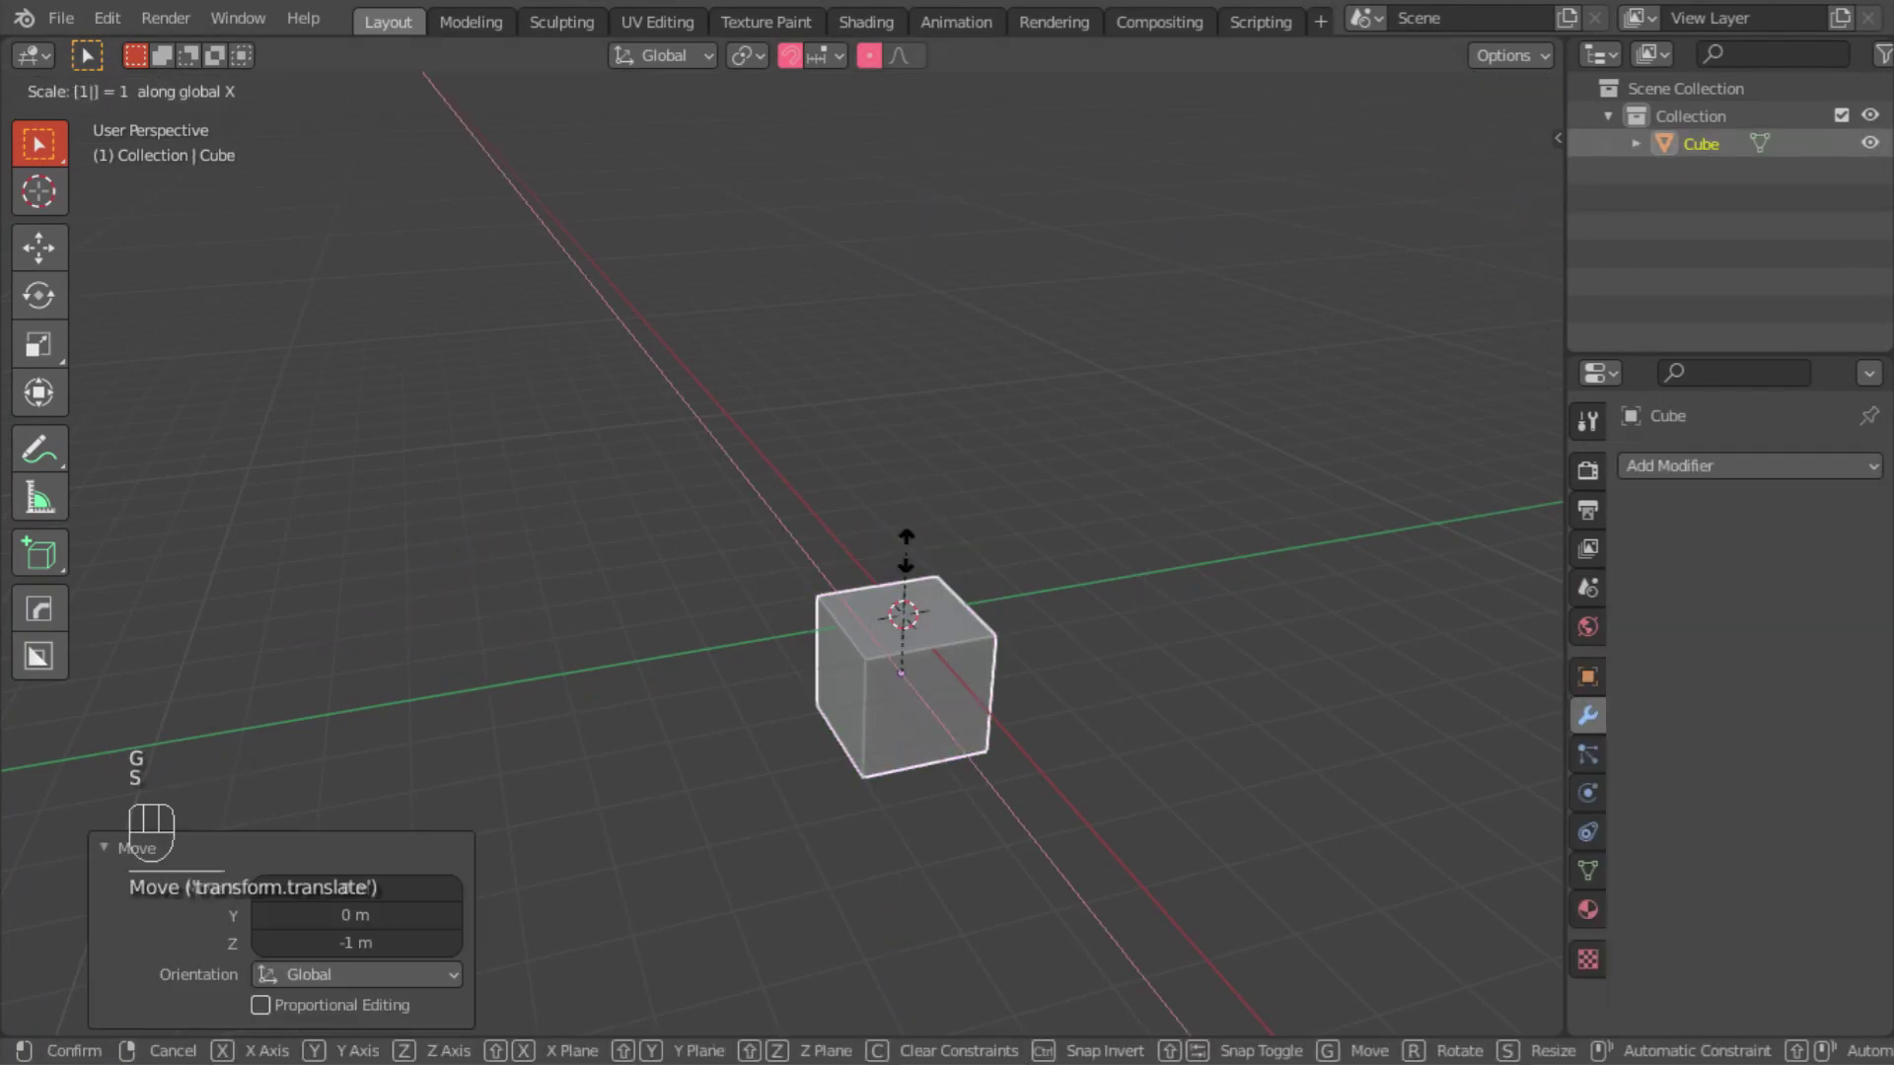
type("10")
key("Return")
type("sy10")
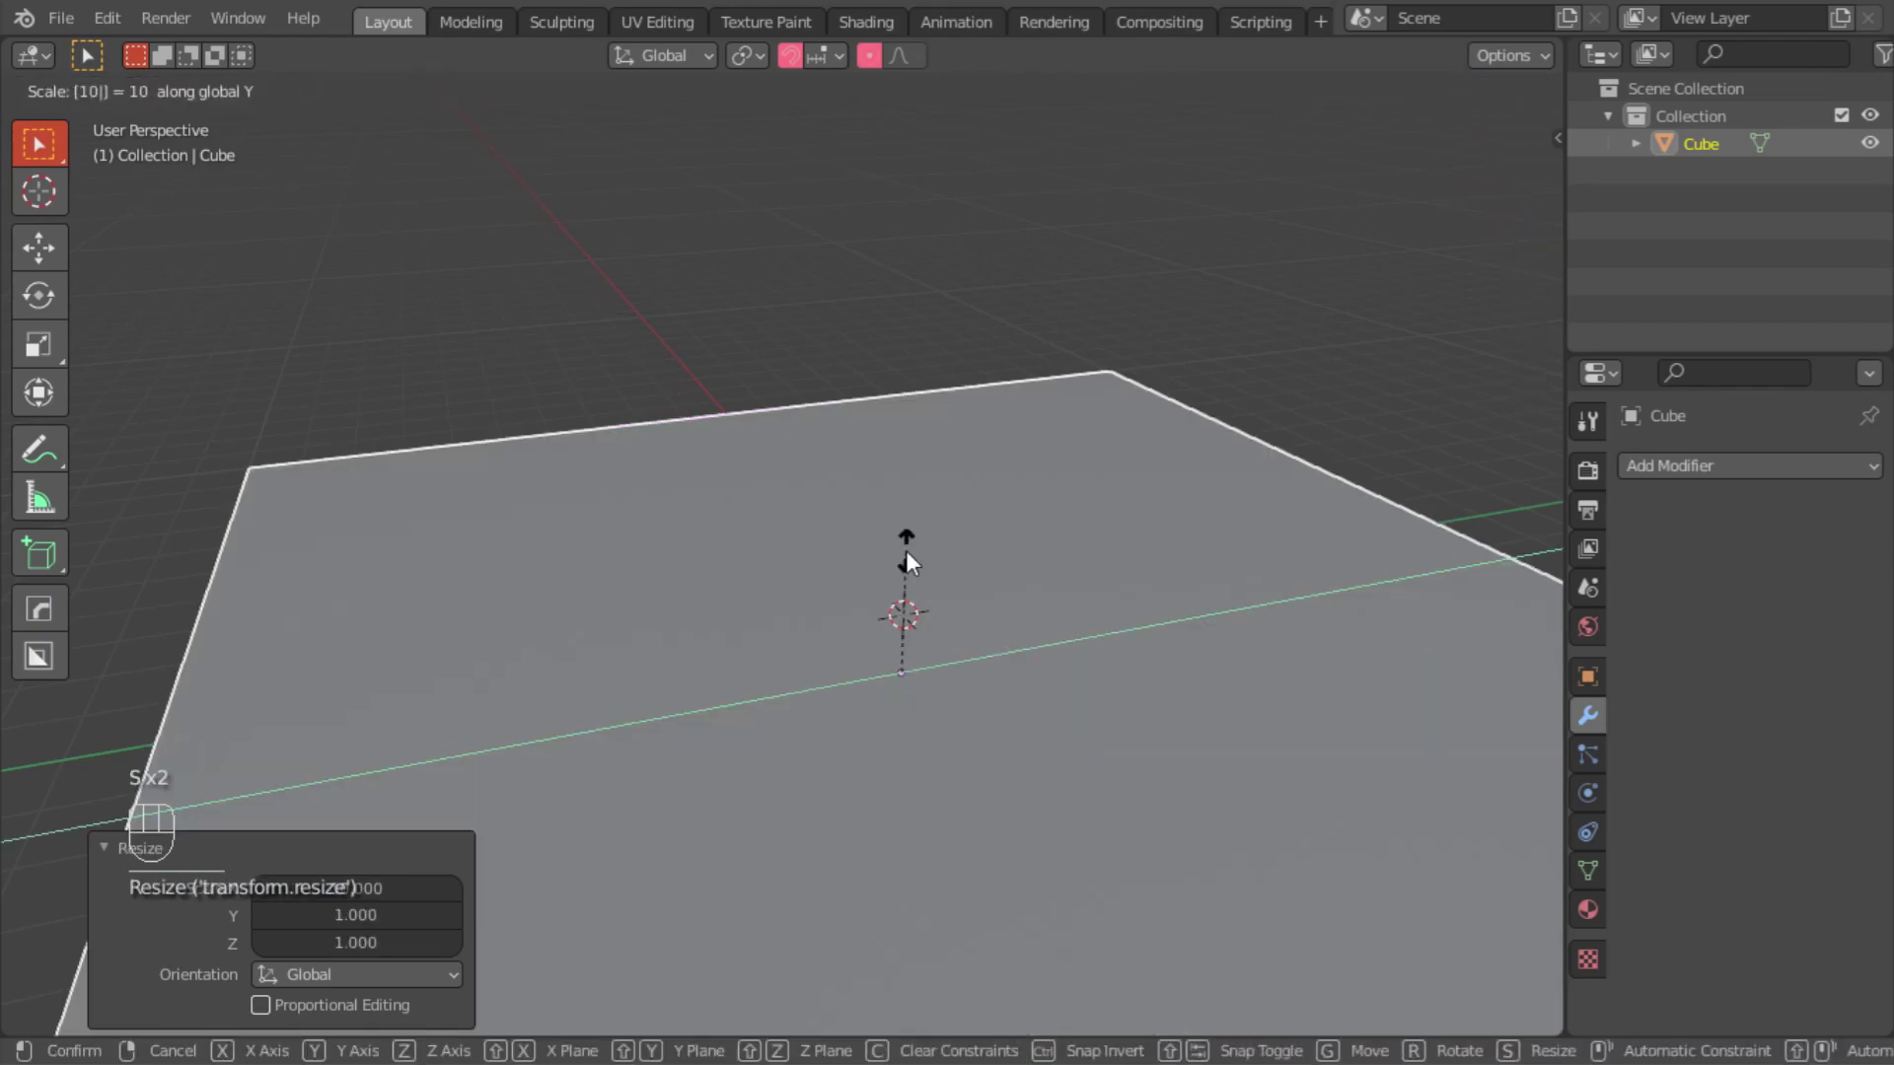
key("Return")
key("q")
mouse_move(863, 940)
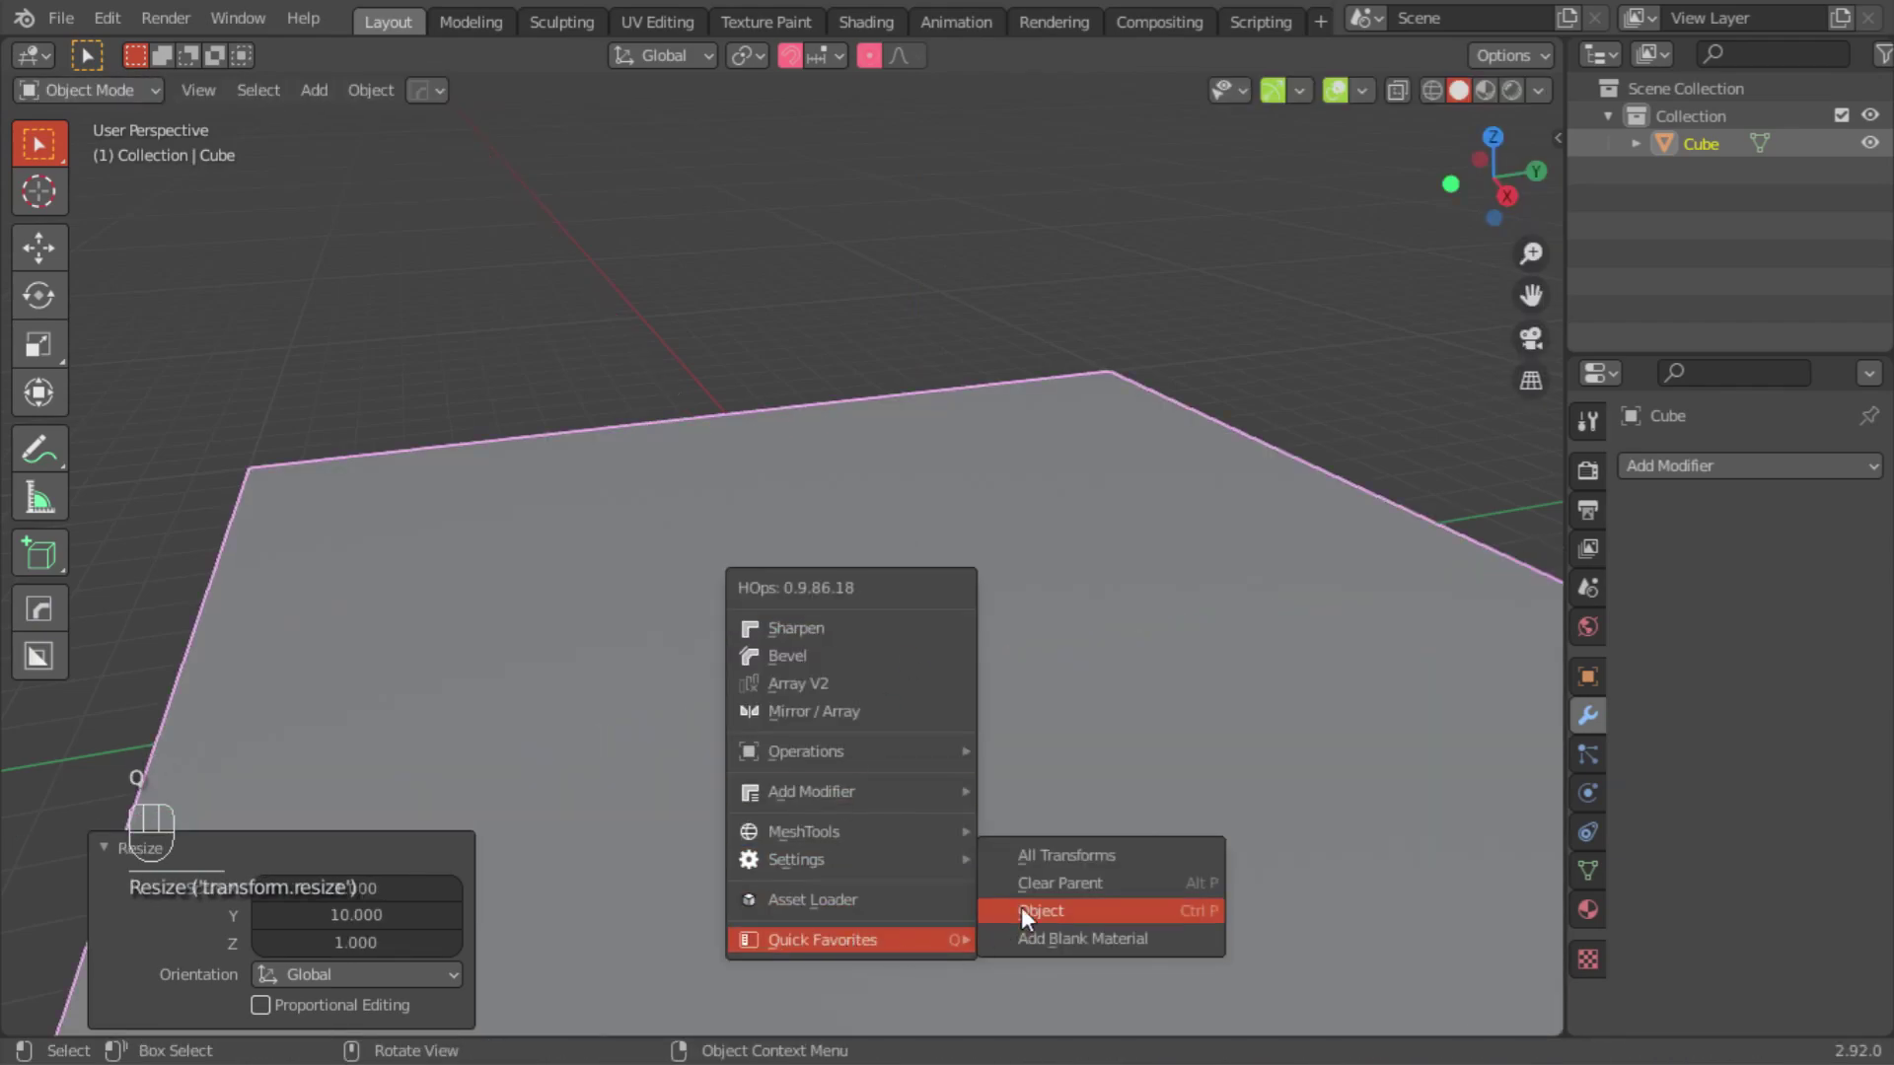
left_click(1039, 854)
Step: Add a mesh circle with 3 vertices and a 1 m radius at the slab's centre
middle_click_drag(921, 712, 970, 630)
key("shift+a")
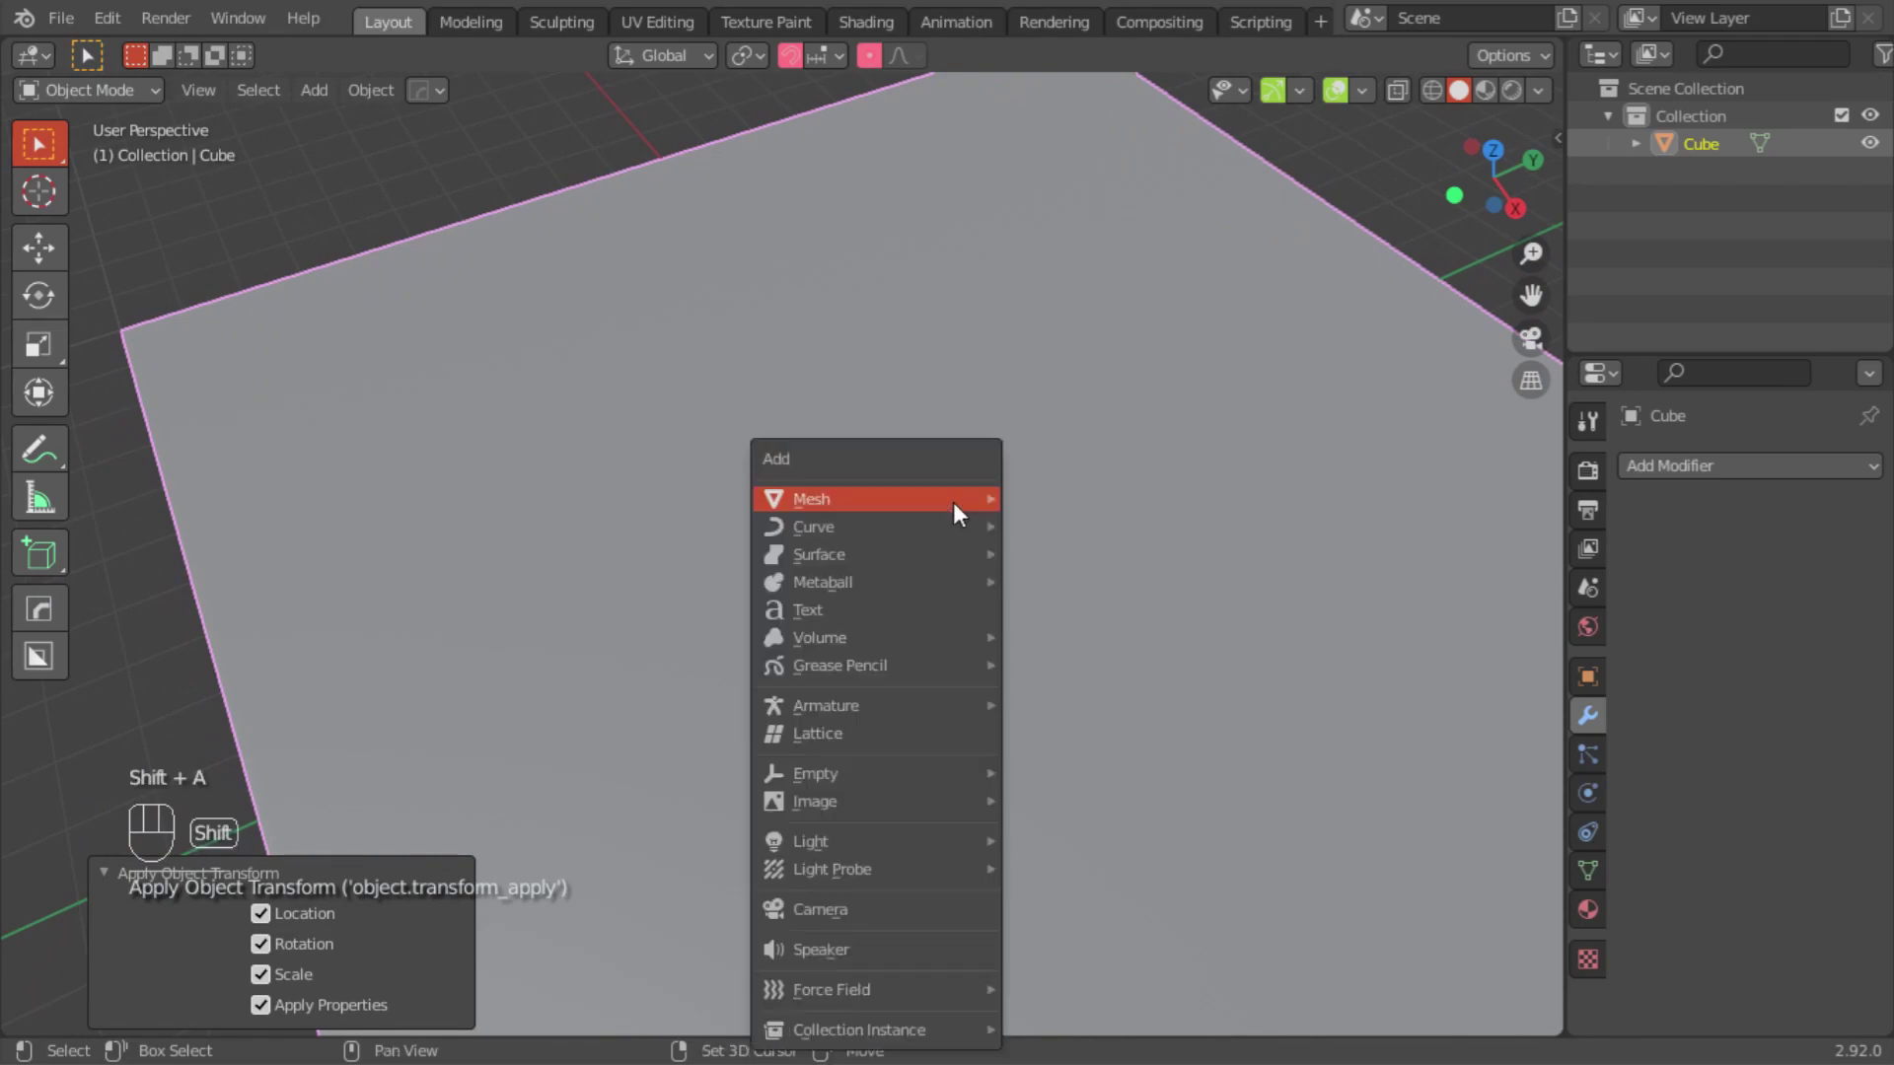
mouse_move(953, 501)
left_click(1063, 582)
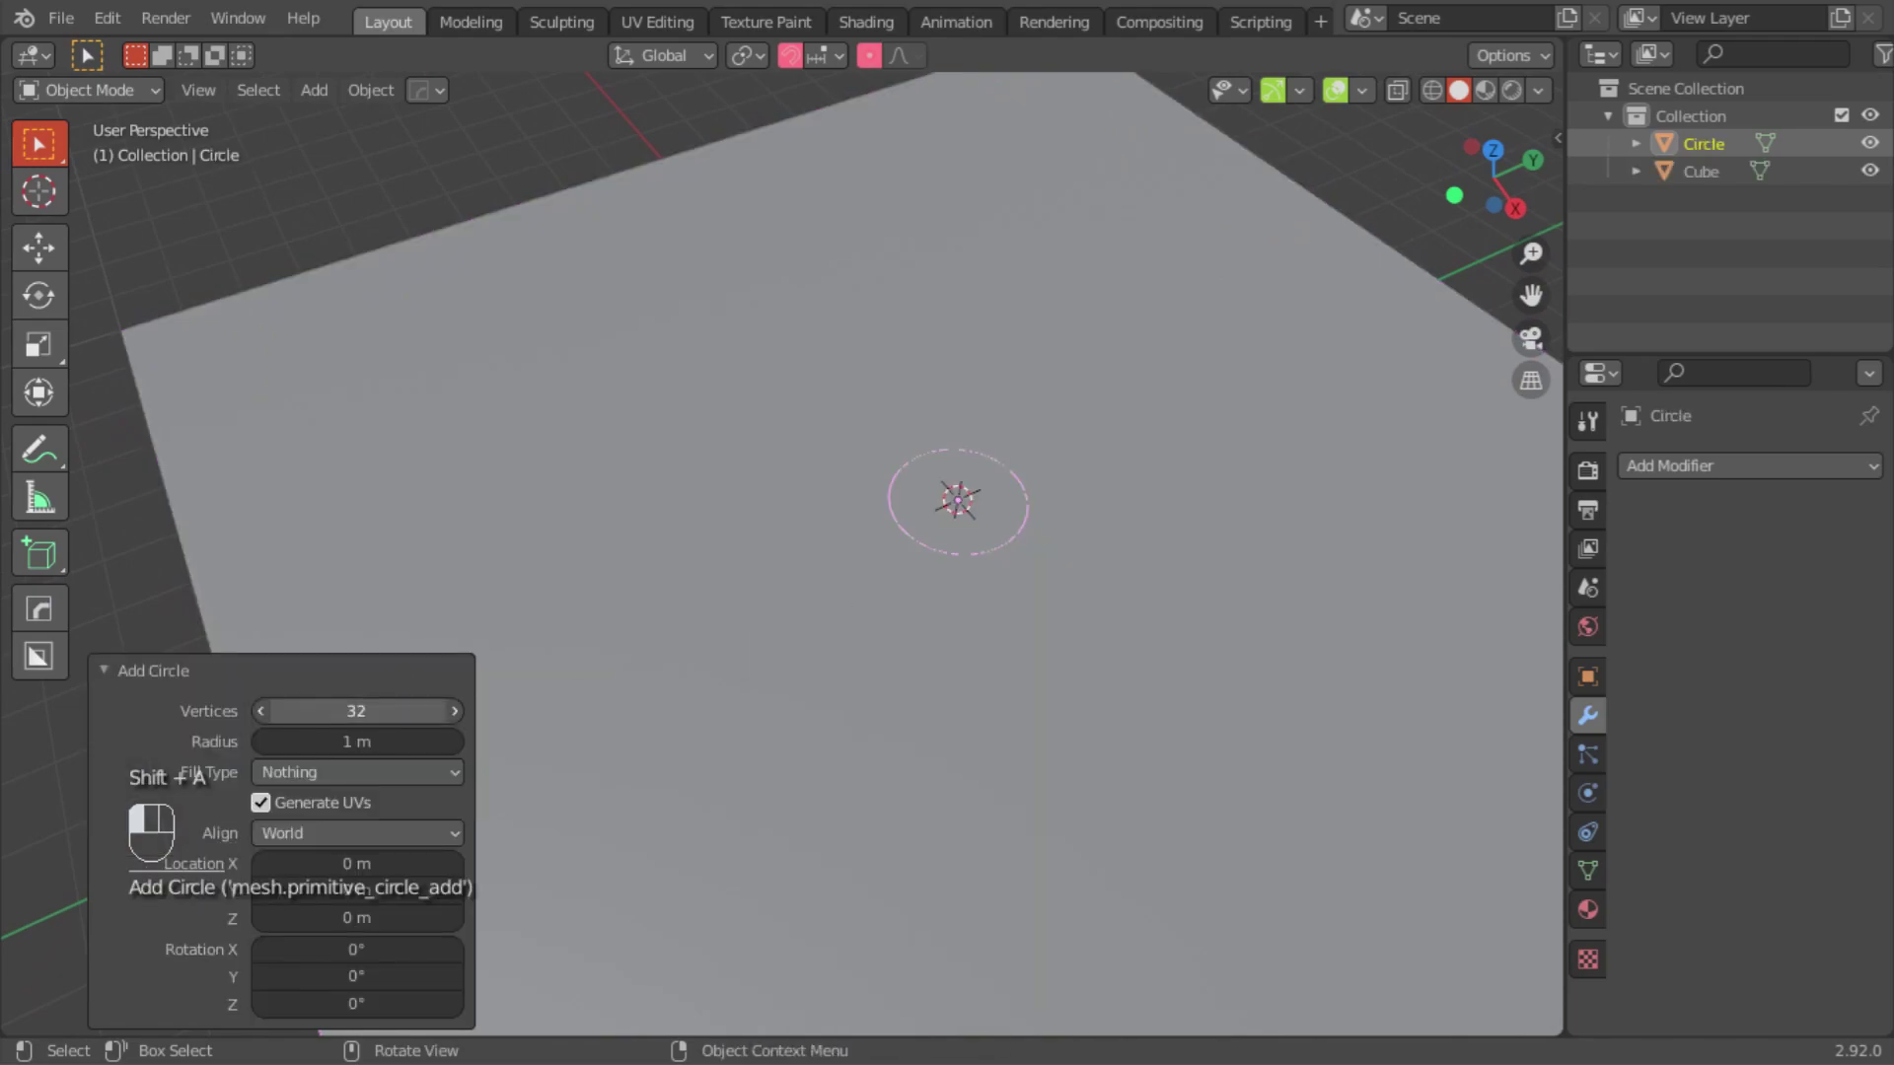
middle_click_drag(839, 552, 907, 558)
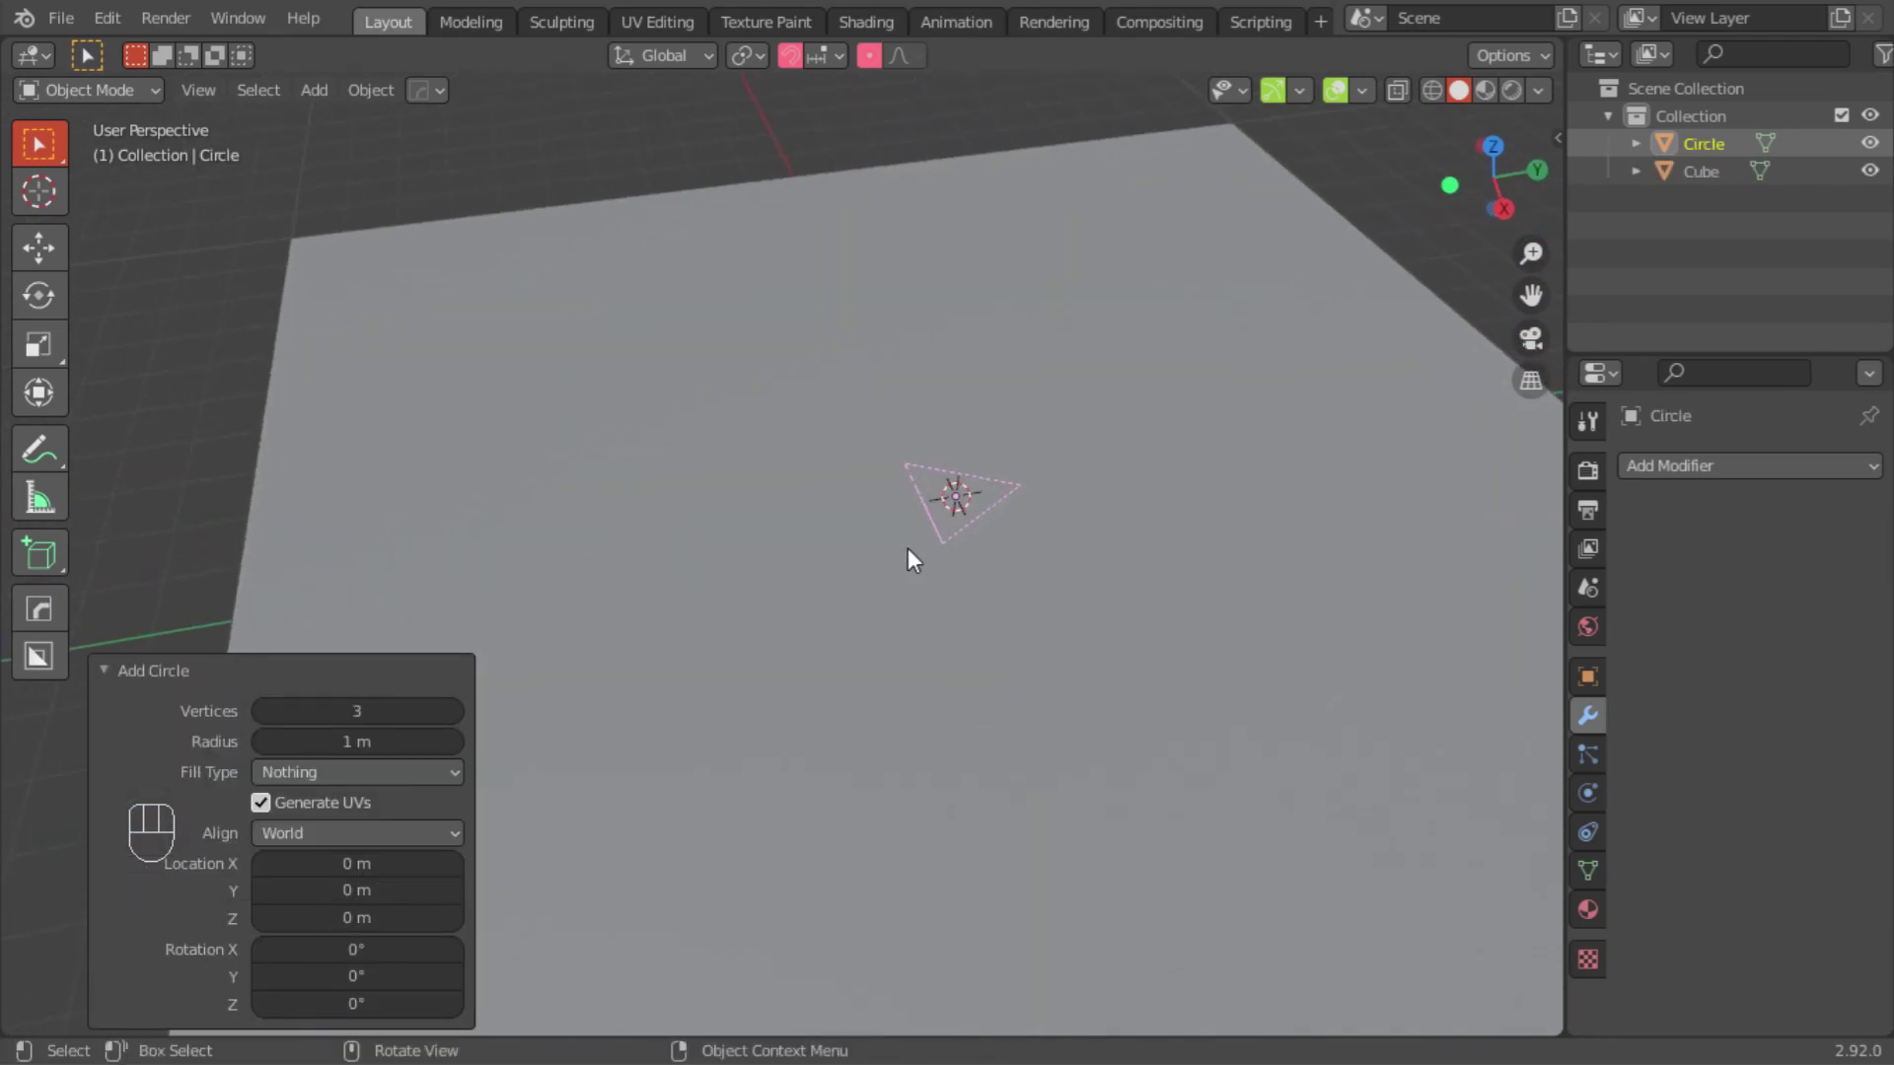
Step: Fill the triangle outline with a face
scroll(937, 492, "up", 5)
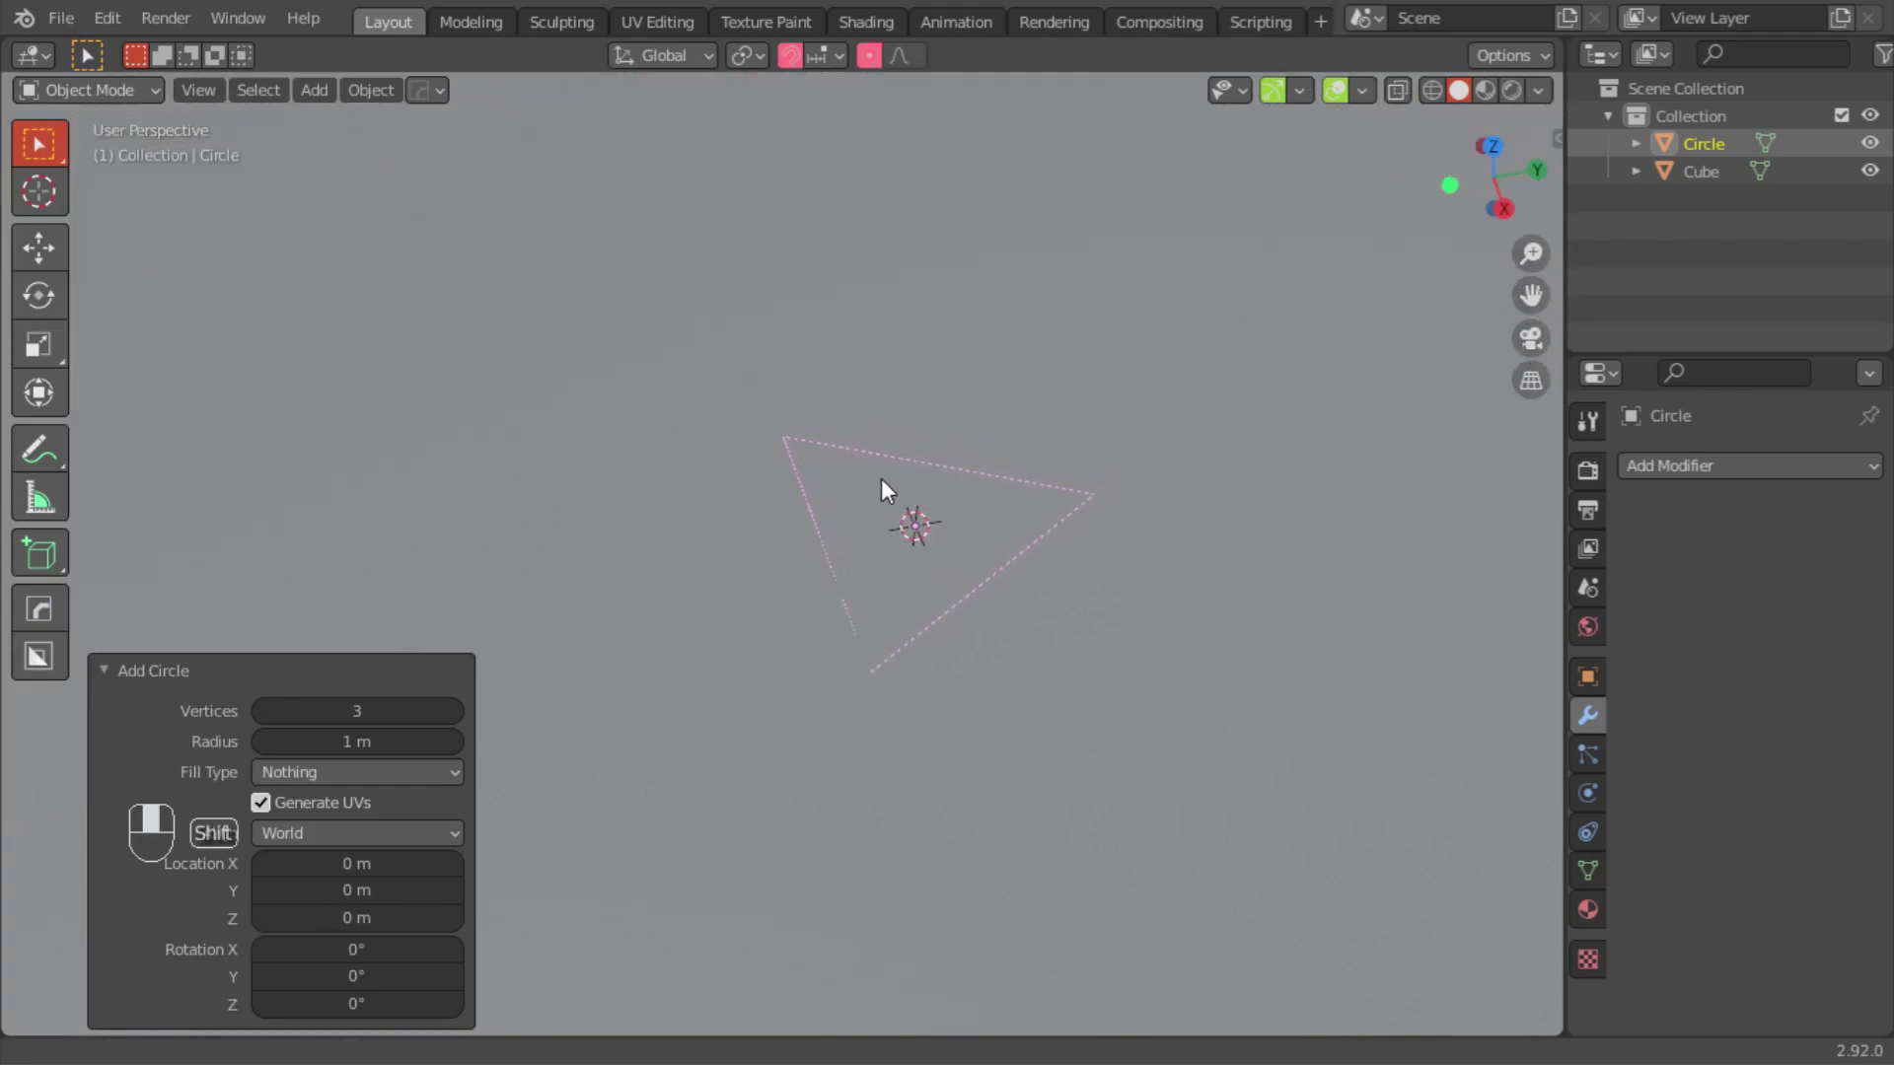
key("Tab")
key("f")
key("Tab")
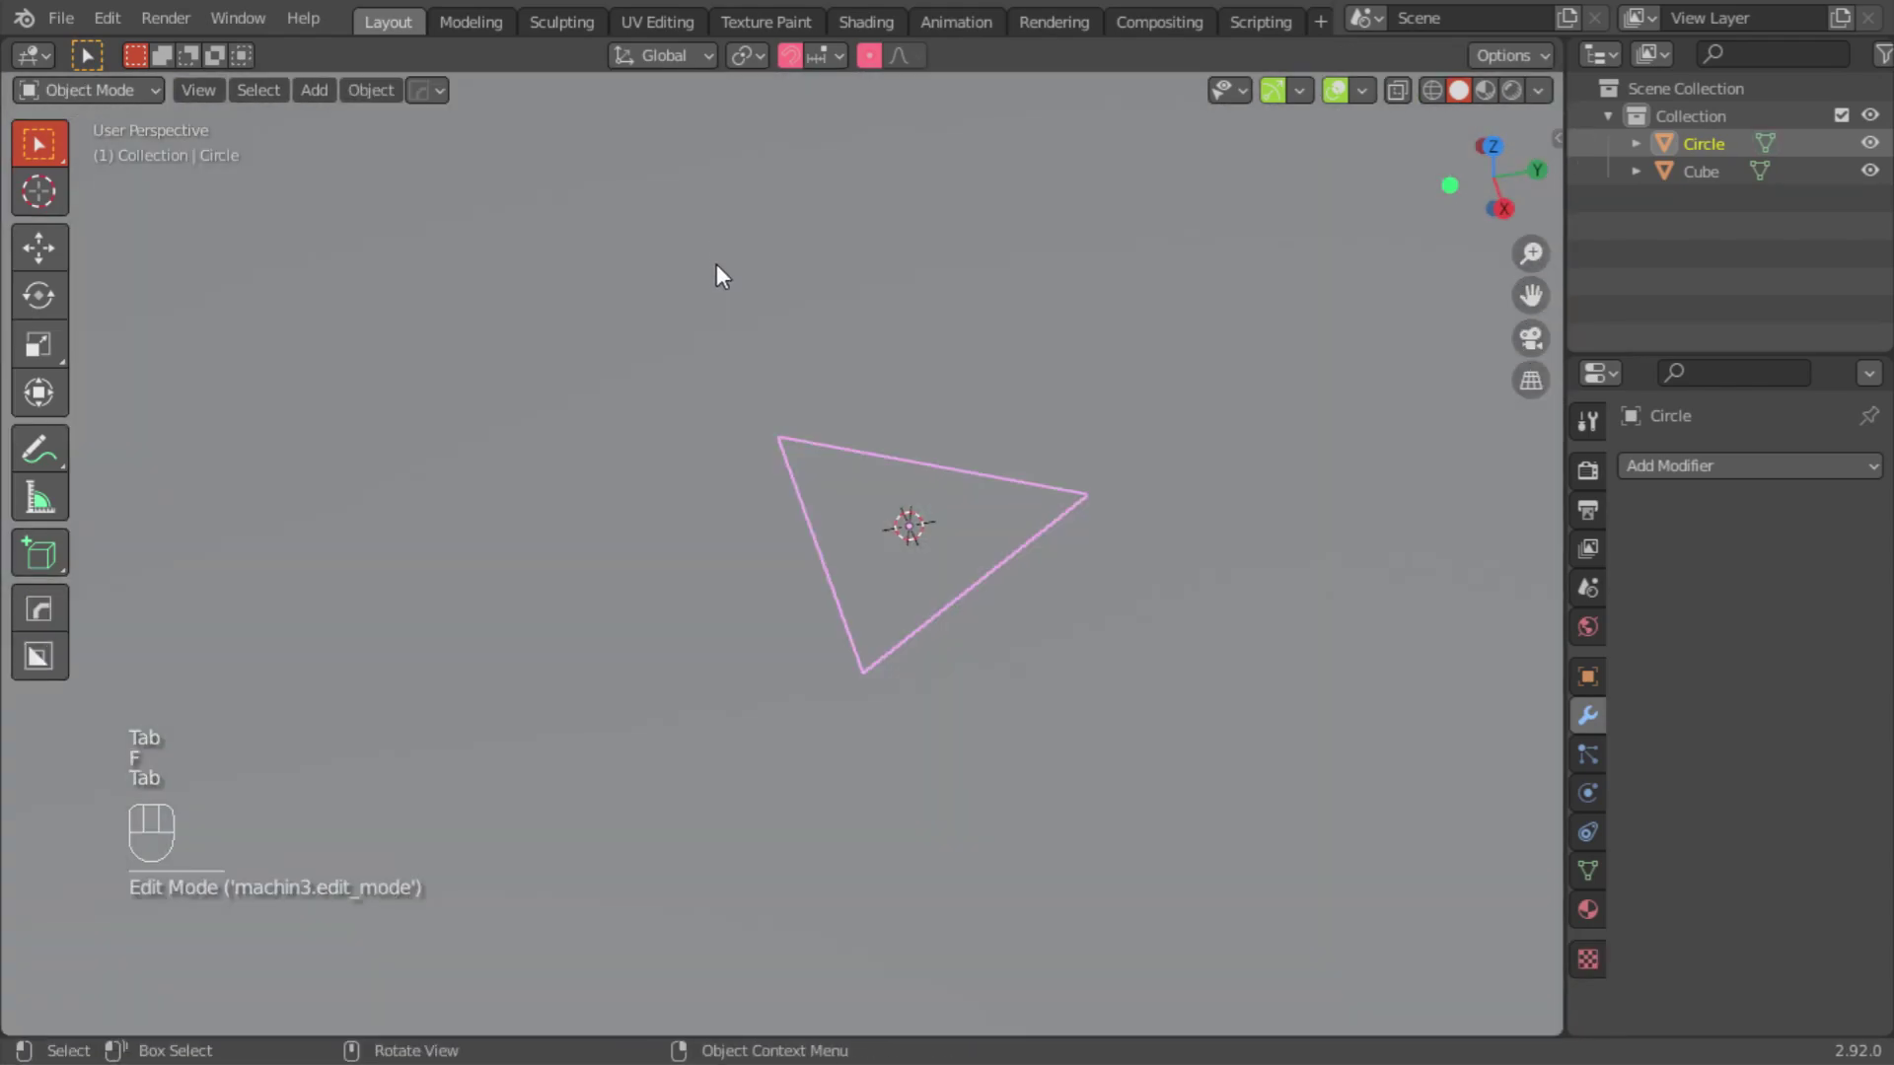
Step: Round the triangle's corners with a vertex Bevel modifier of about 0.758 m and 44 segments
middle_click_drag(716, 259, 802, 472)
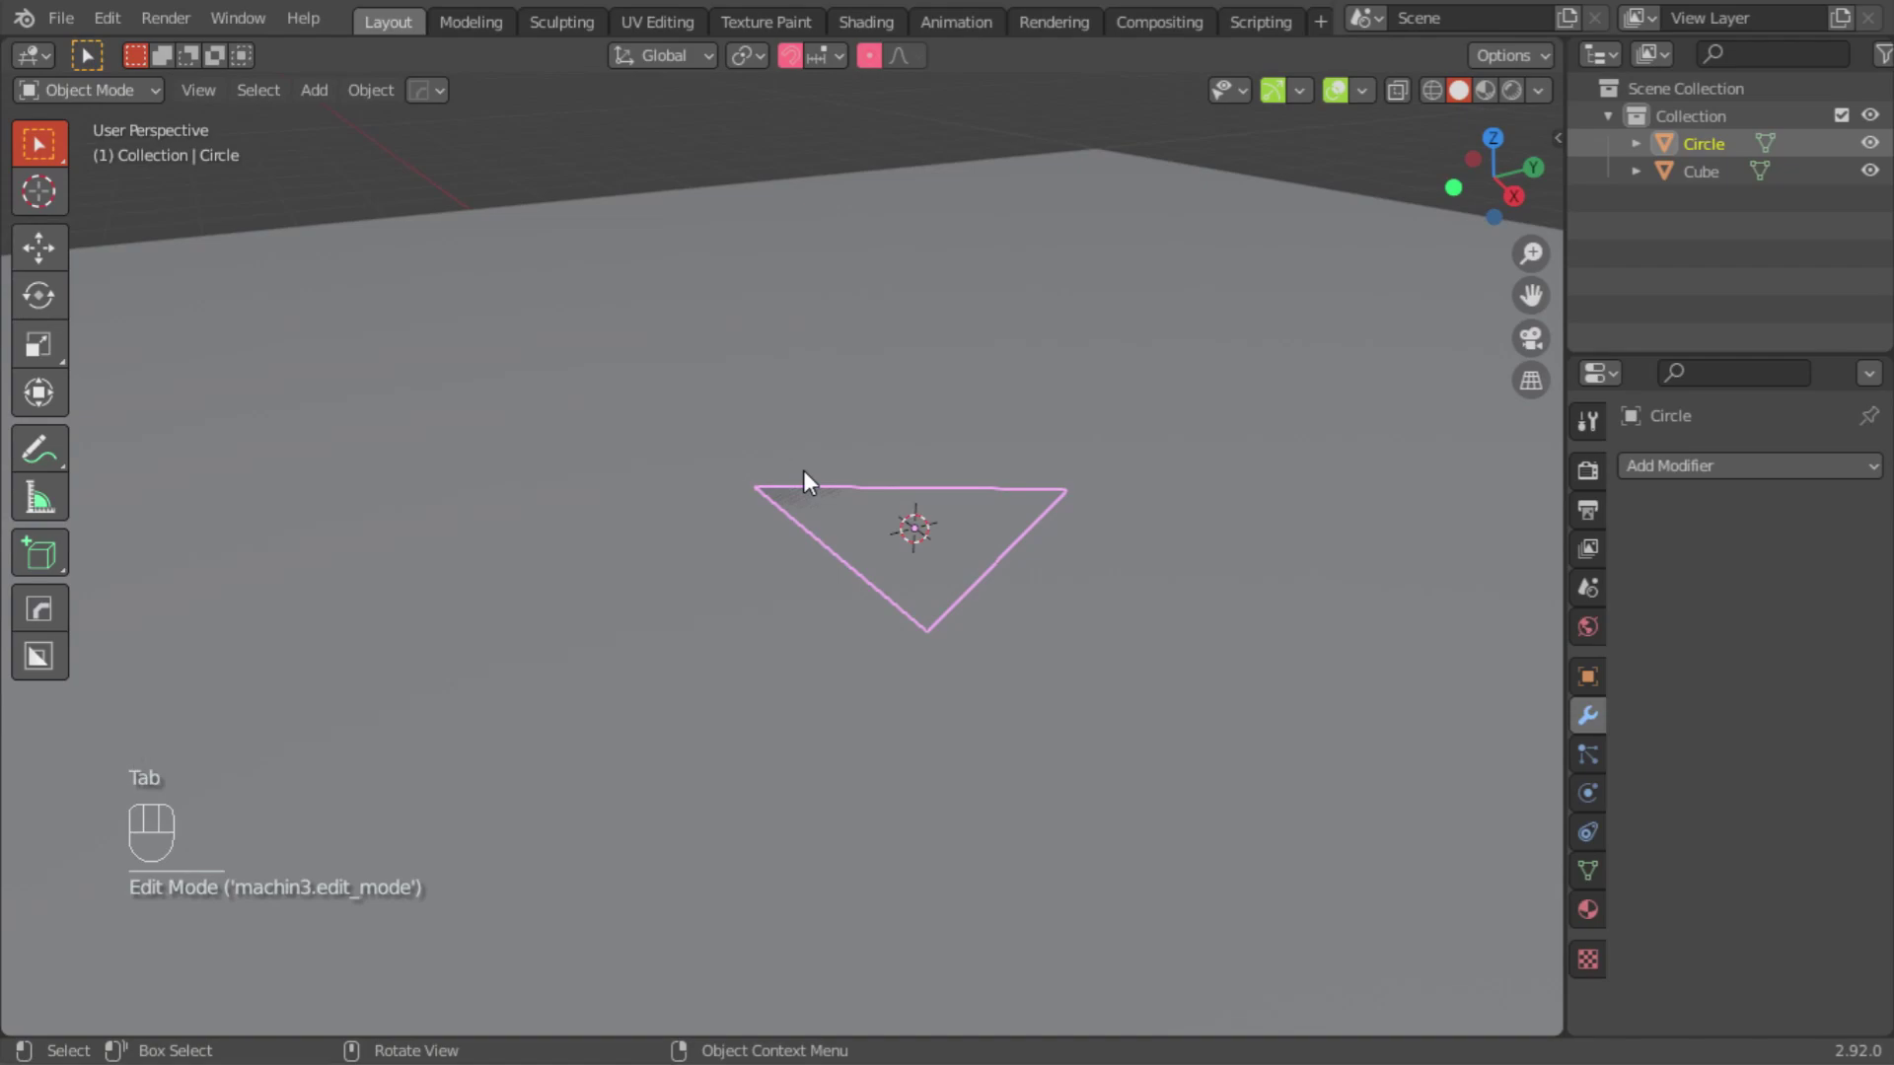
key("q")
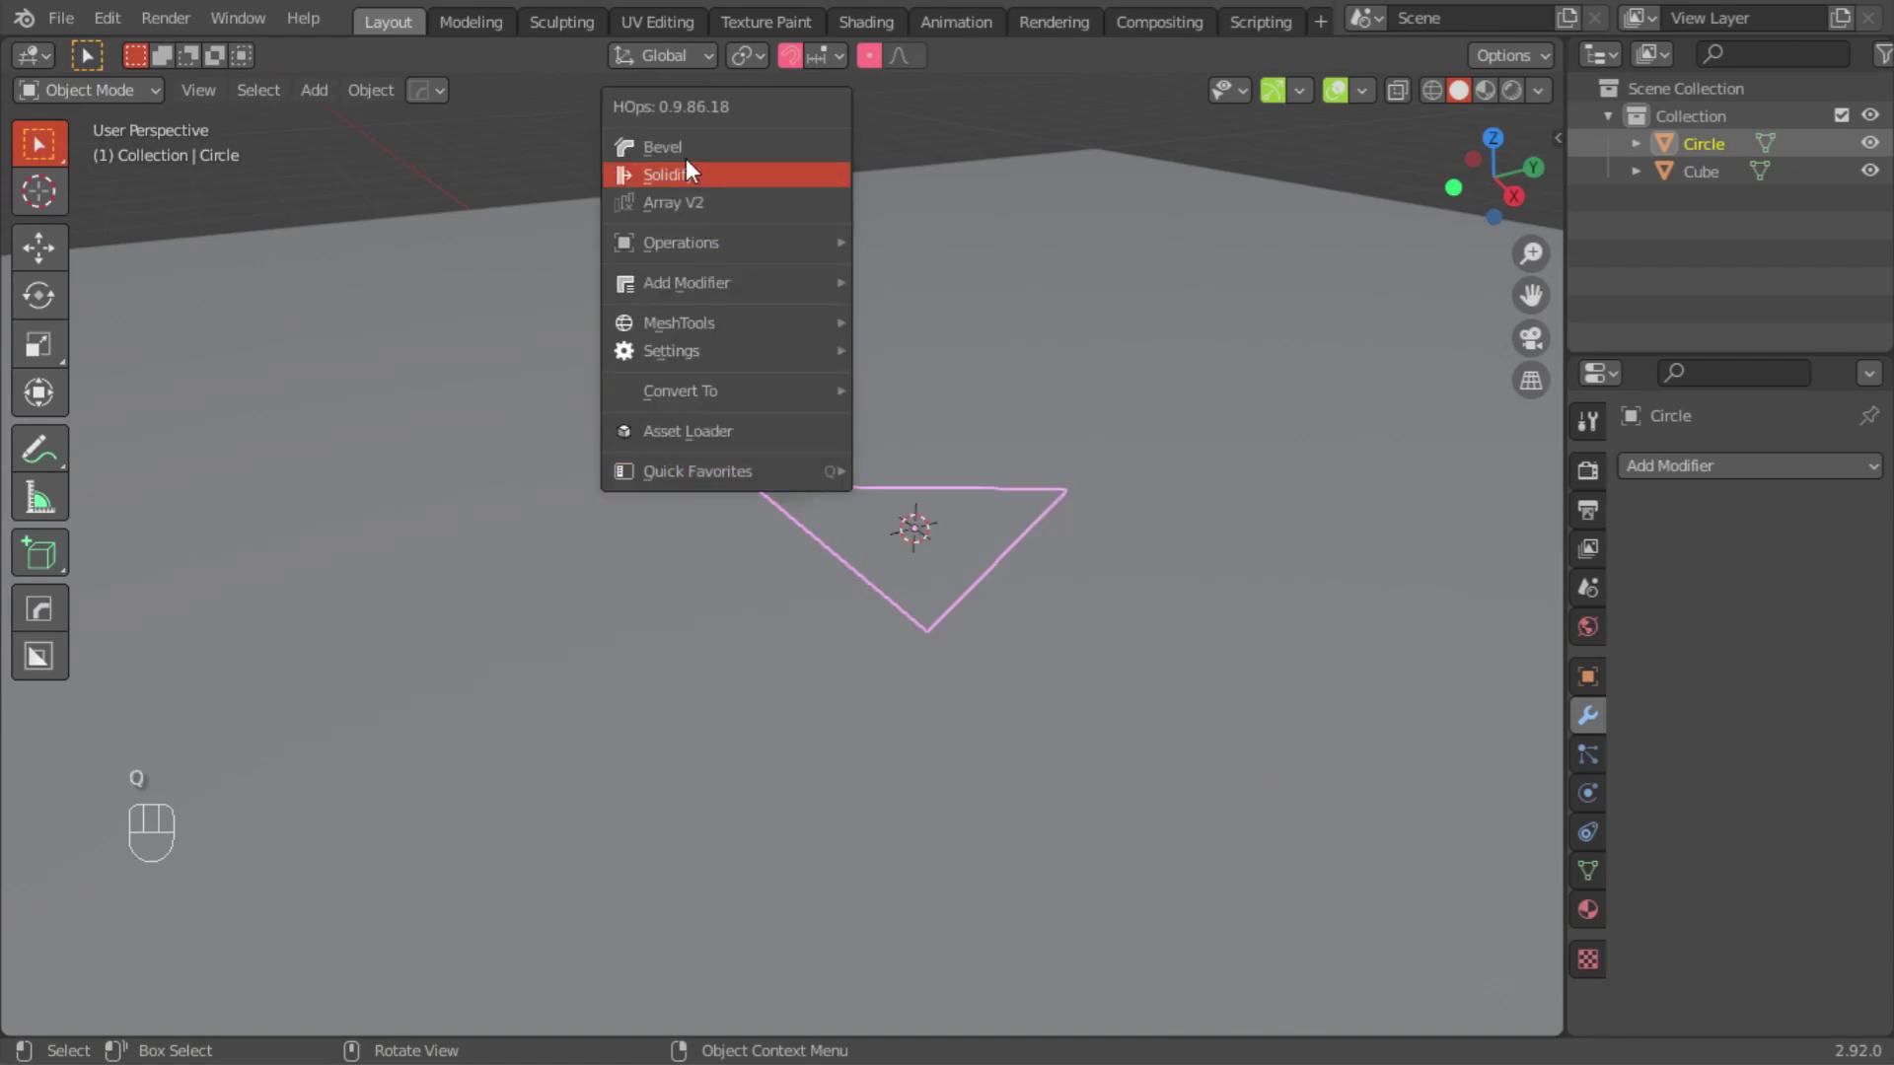
left_click(691, 169)
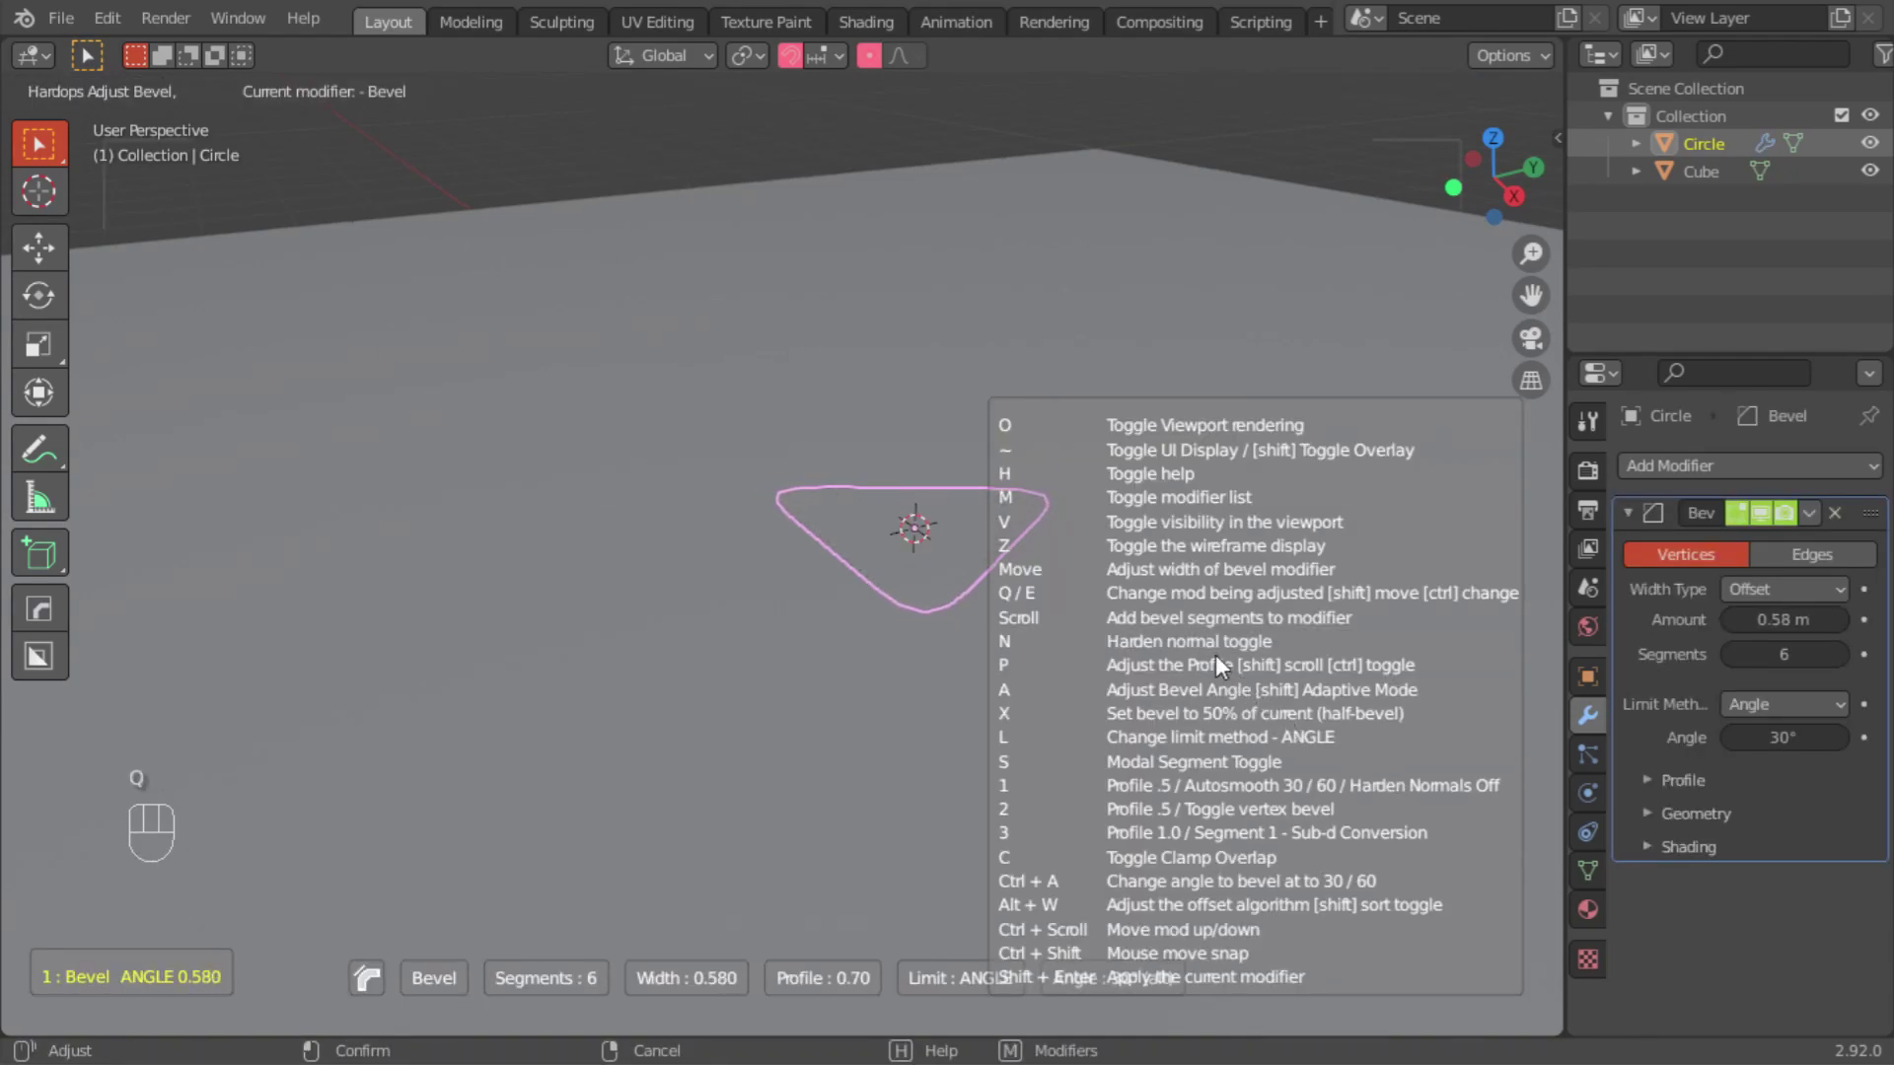
scroll(959, 519, "up", 16)
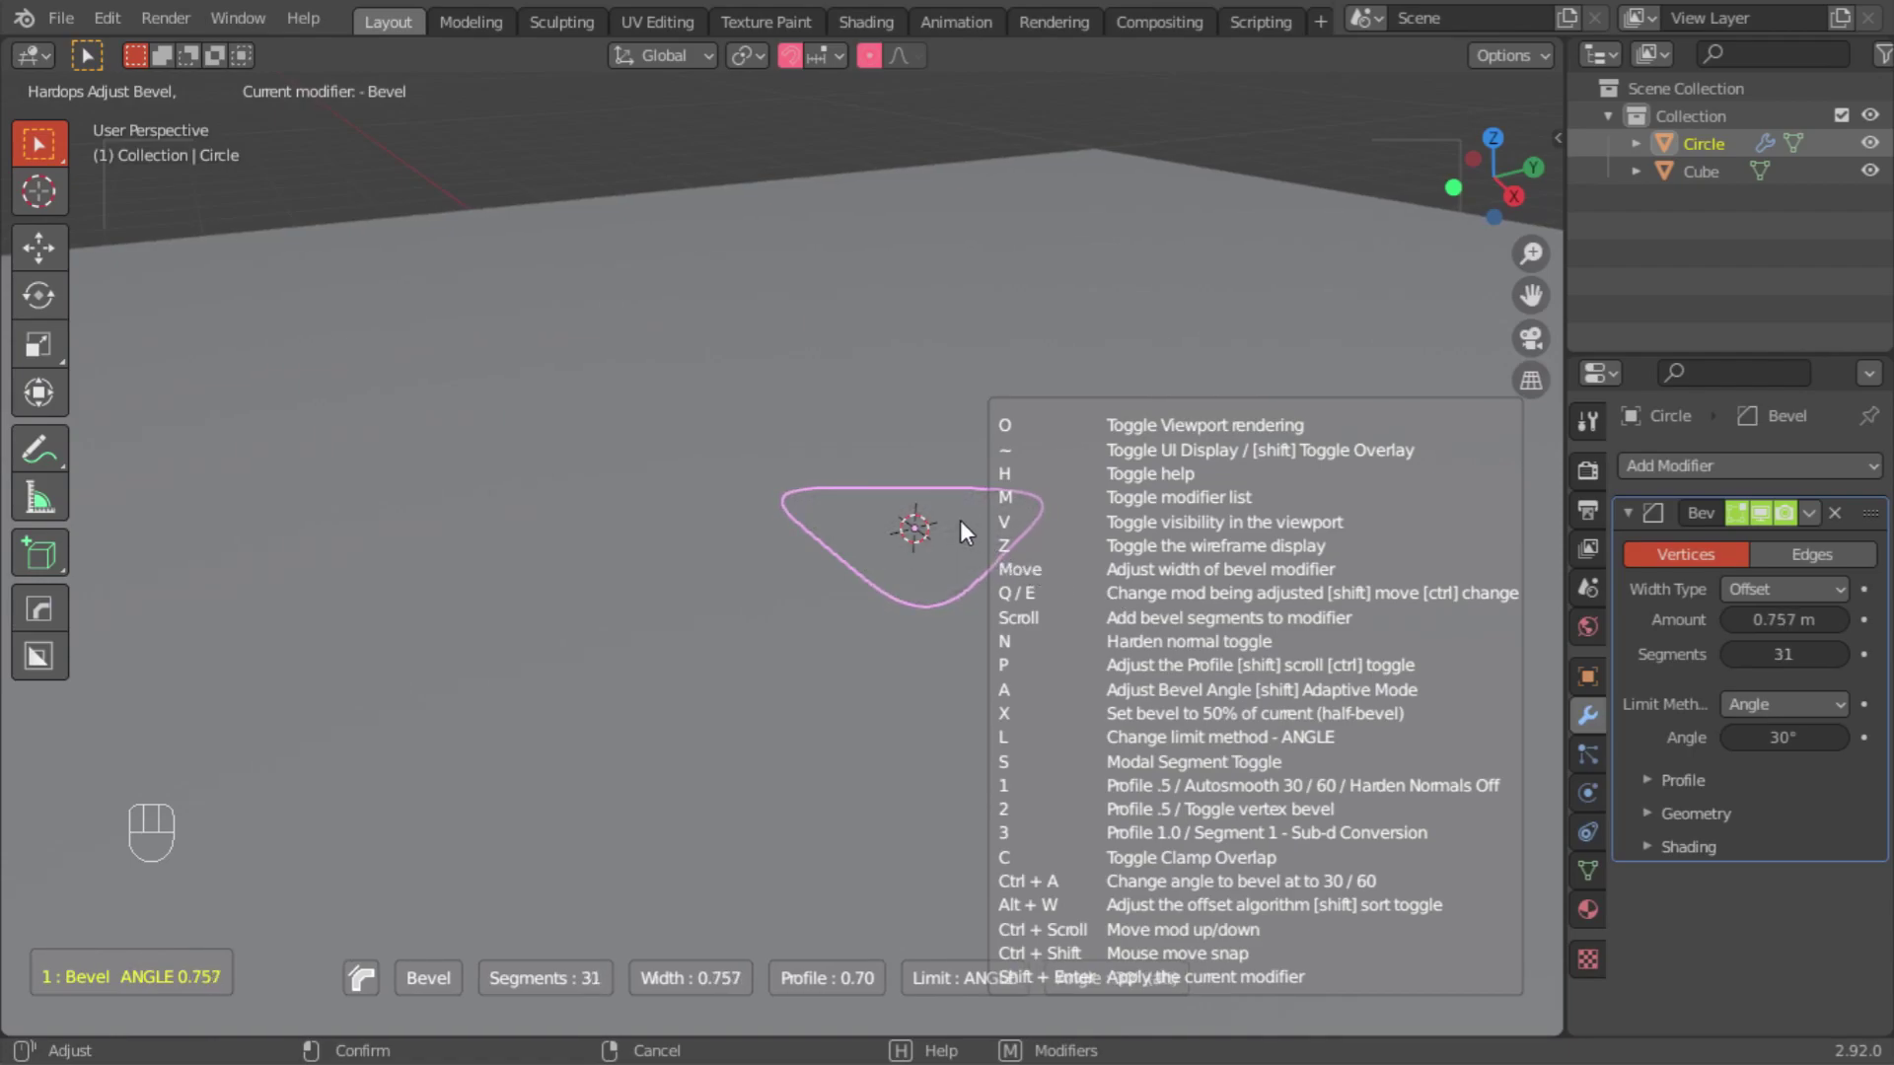
scroll(958, 523, "up", 12)
scroll(959, 519, "up", 1)
left_click(959, 518)
Step: Add a Solidify modifier to the rounded triangle with a thickness of about -0.444 m
middle_click_drag(973, 541, 1099, 705)
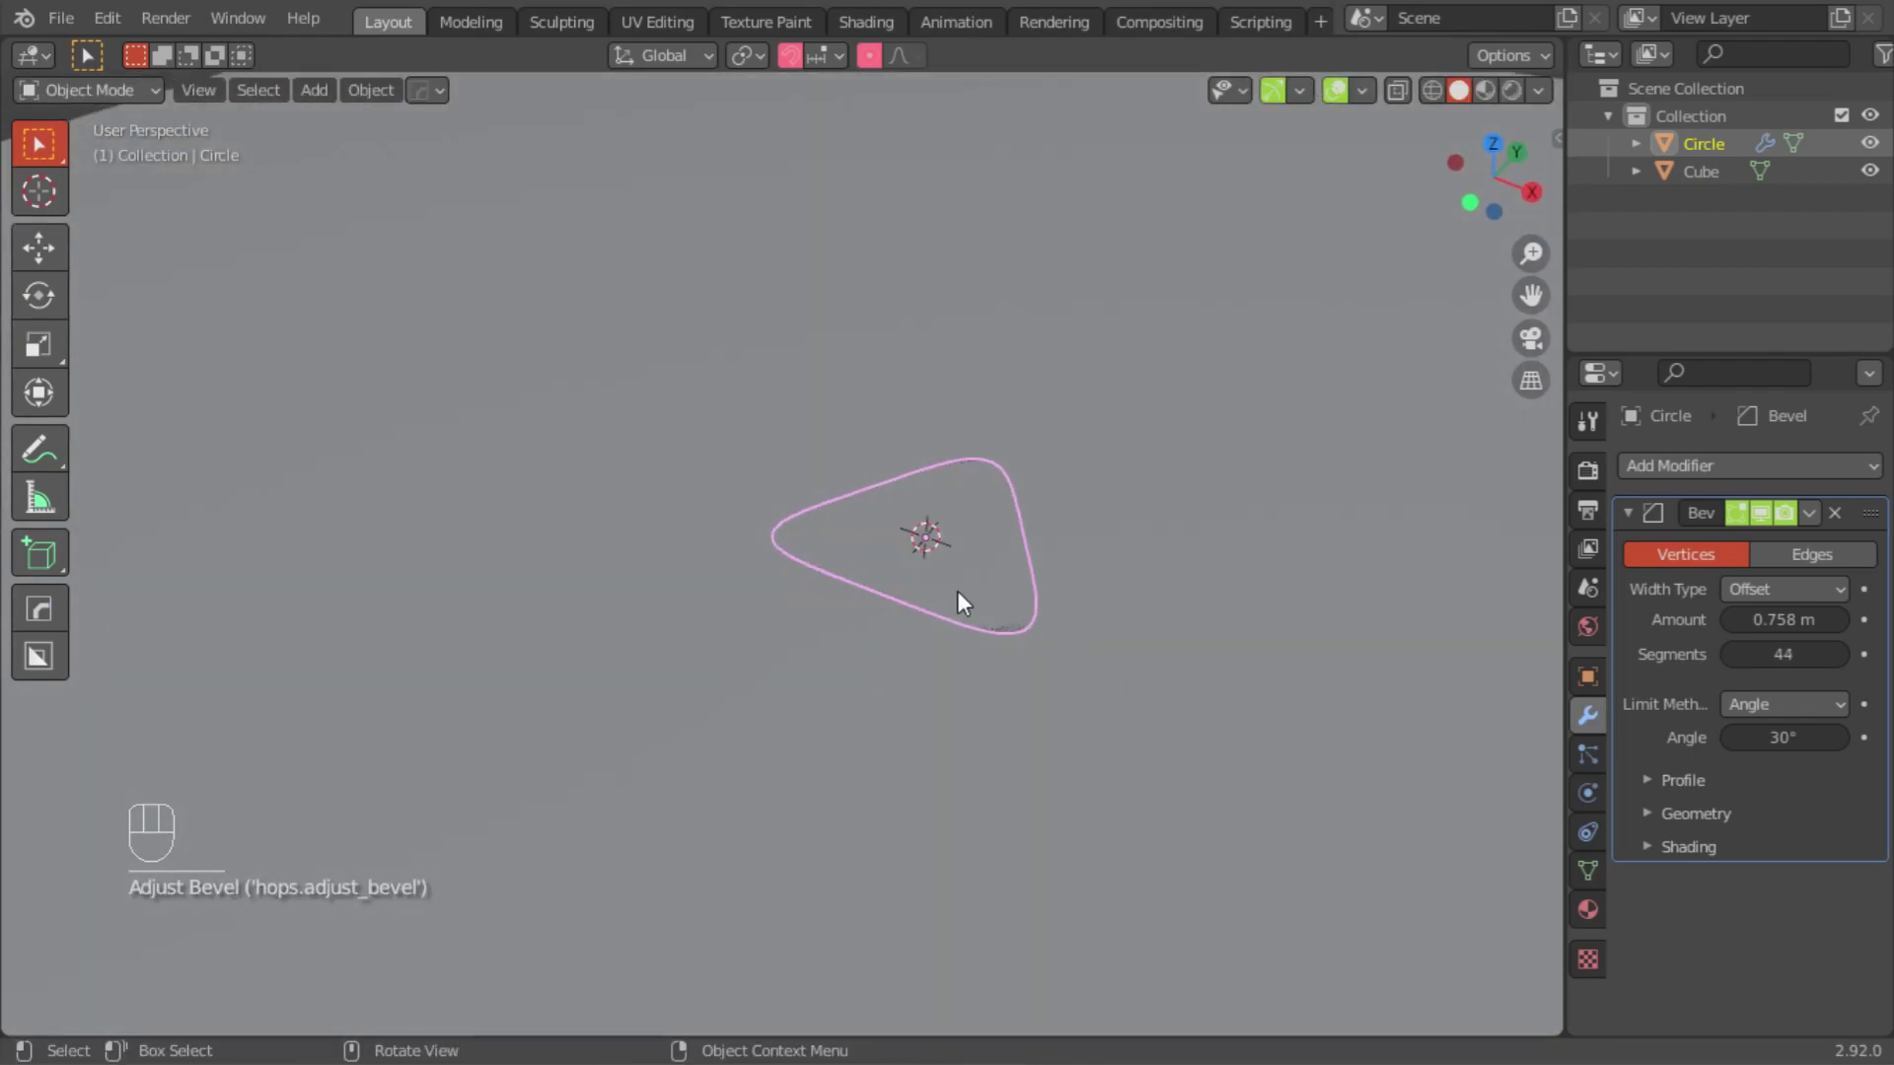
key("q")
left_click(799, 606)
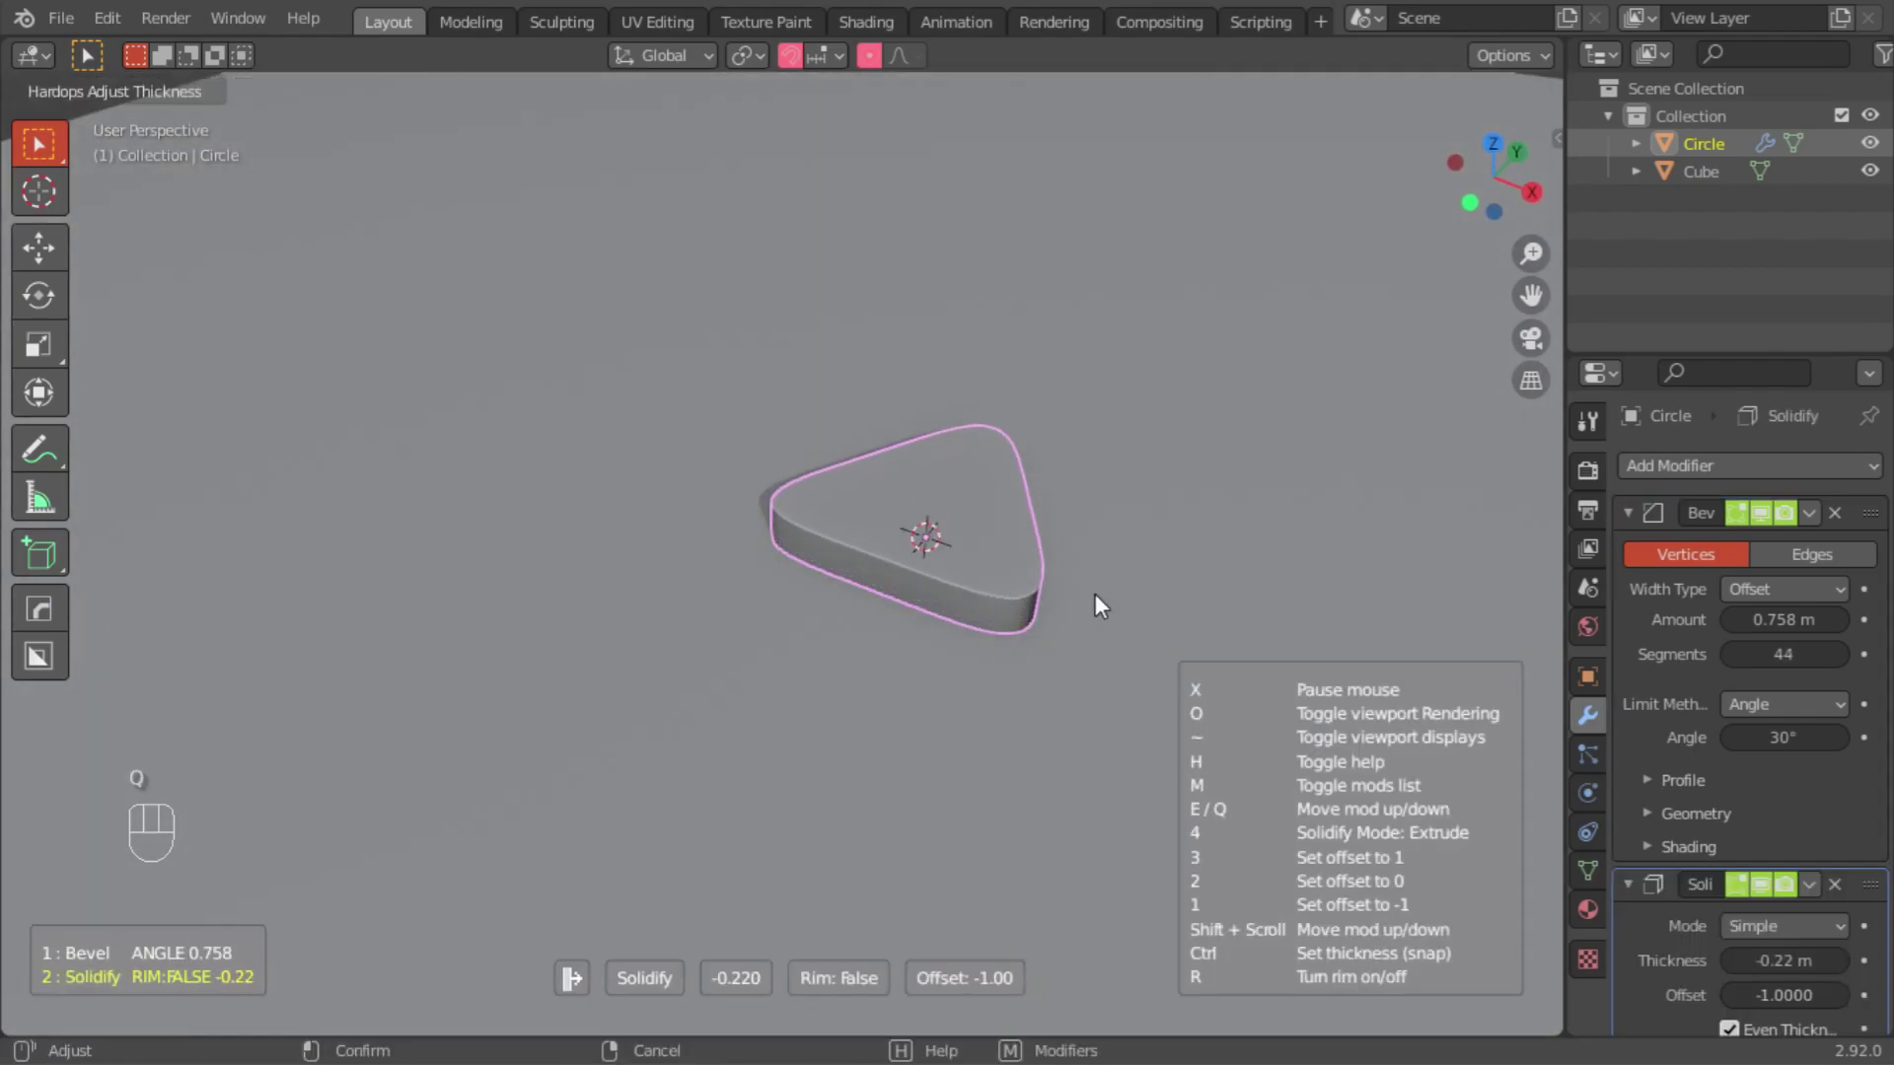
left_click(1392, 554)
Step: Sharpen the triangular block and sink it into the slab by about 0.38 m along global Z
middle_click_drag(1392, 554, 562, 424)
key("q")
left_click(998, 432)
key("g")
key("z")
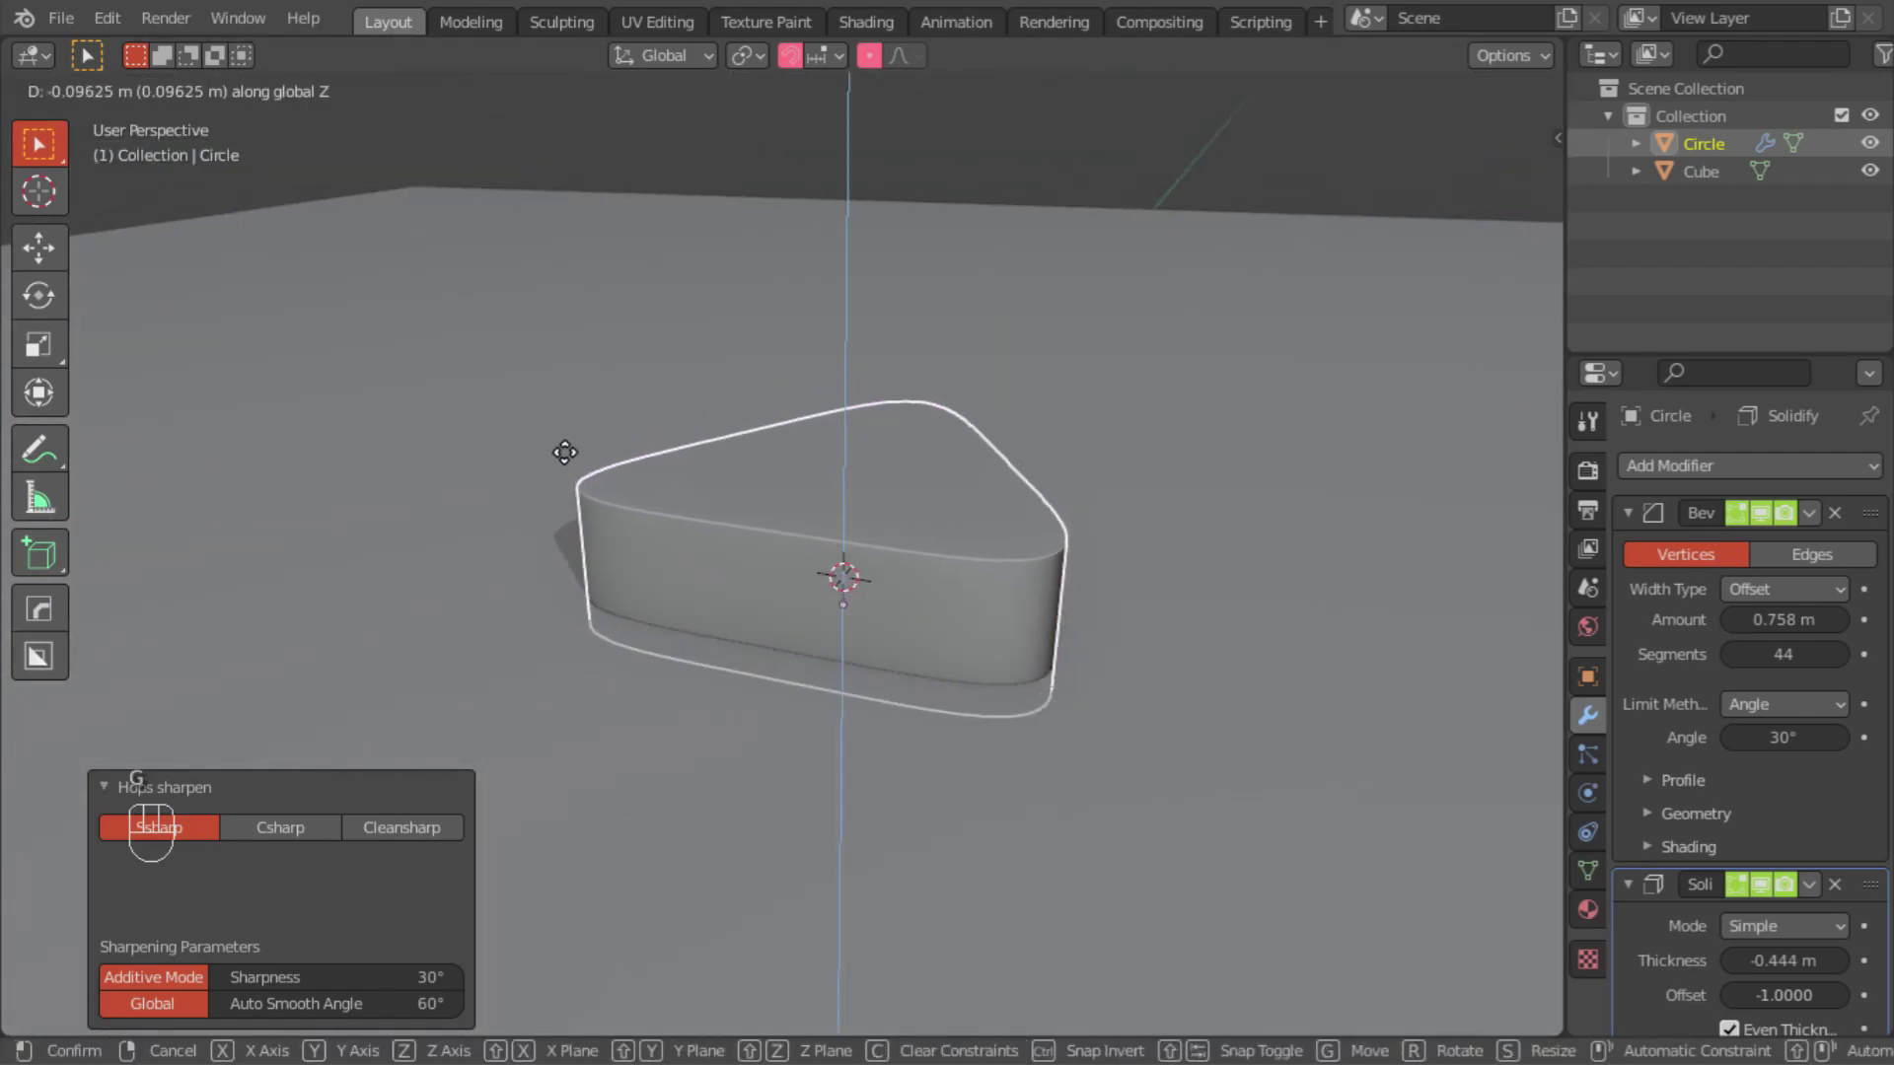
left_click(619, 476)
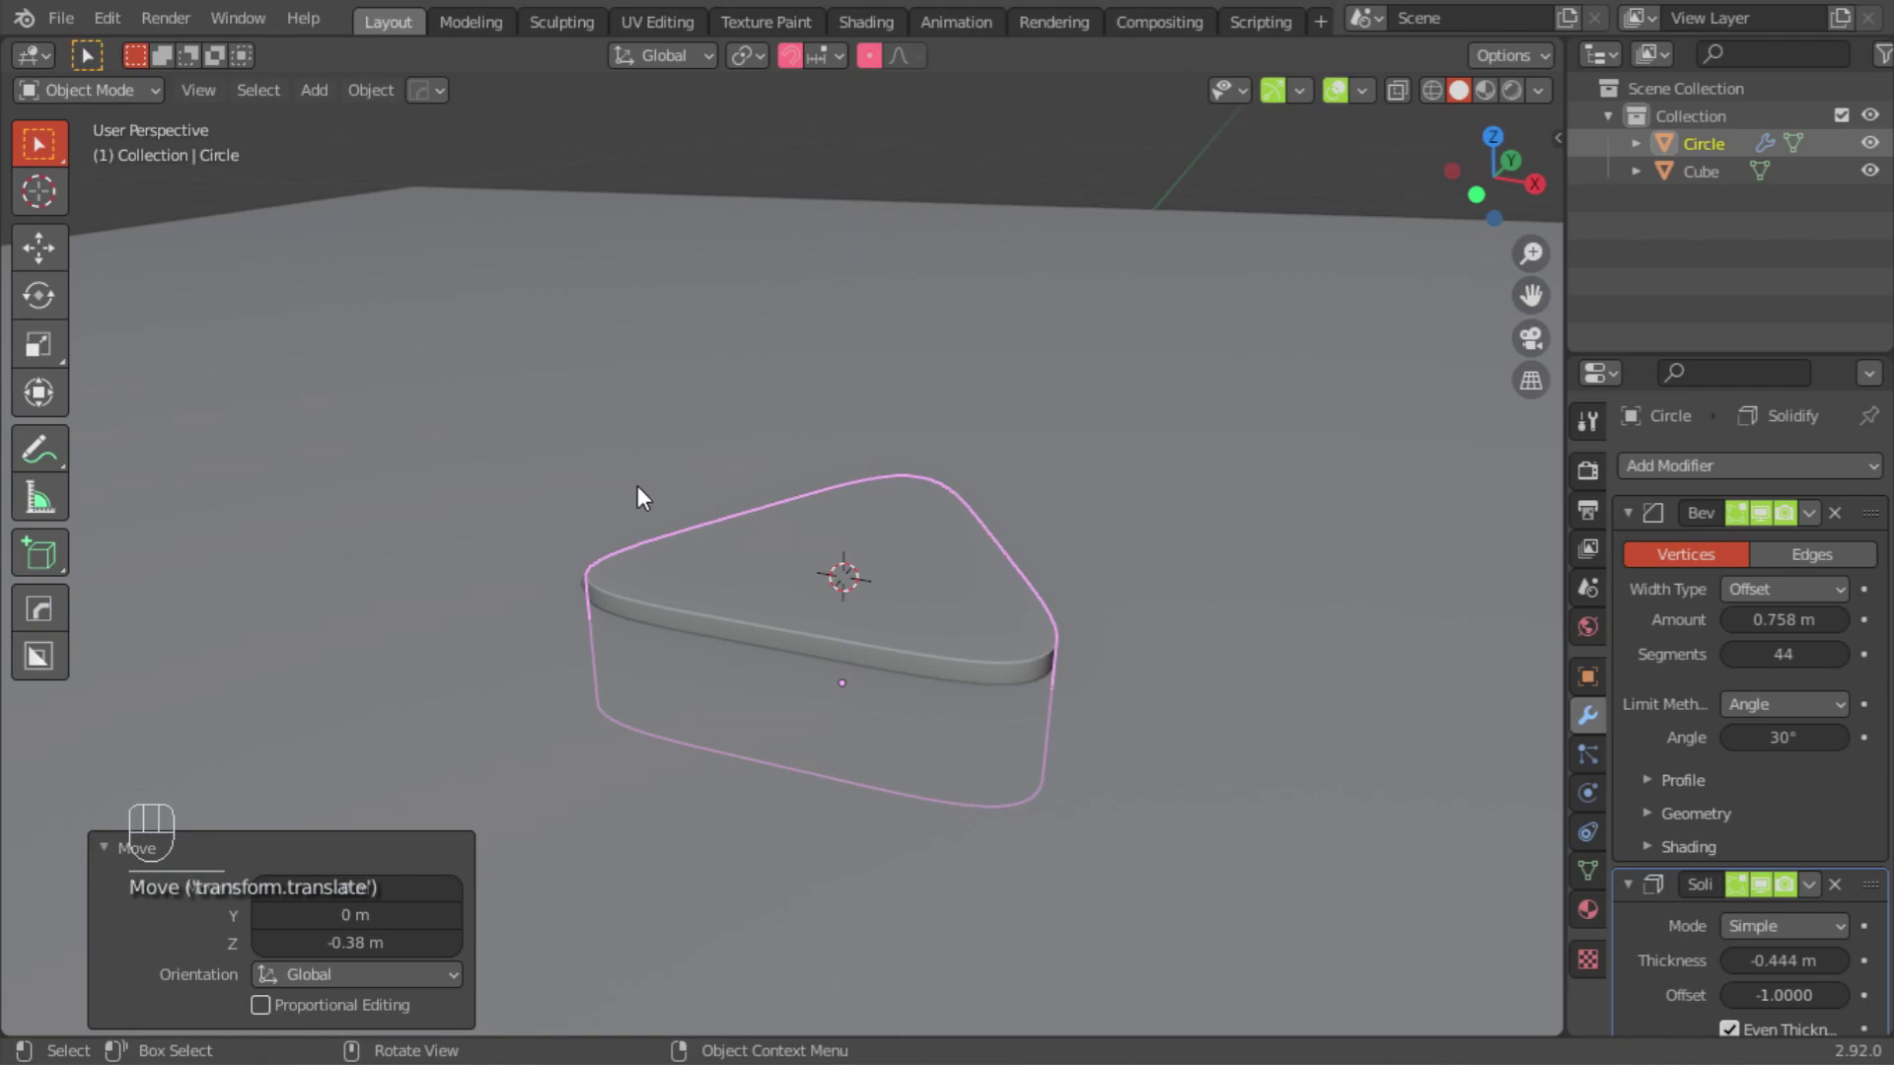
Step: Duplicate the triangular block in place and scale the copy by 1.005
key("shift+d")
right_click(468, 334)
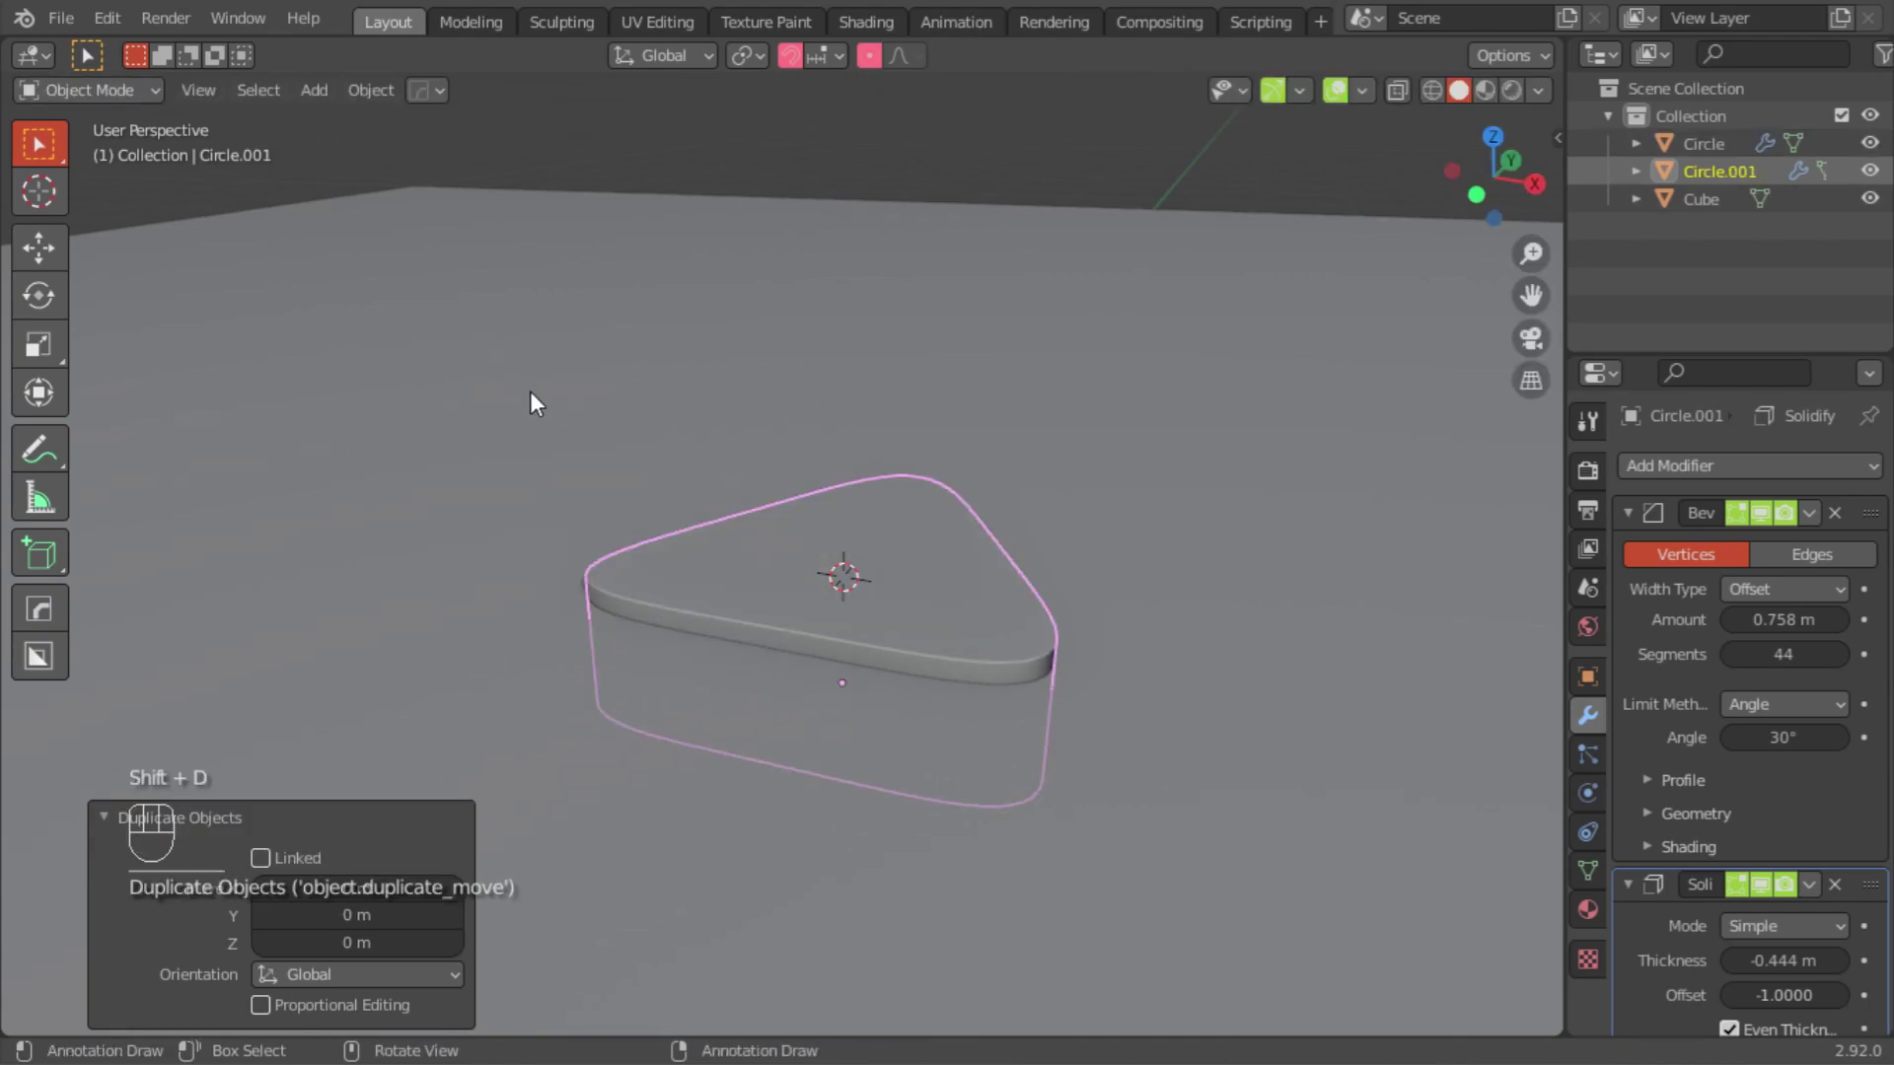
type("s1.005")
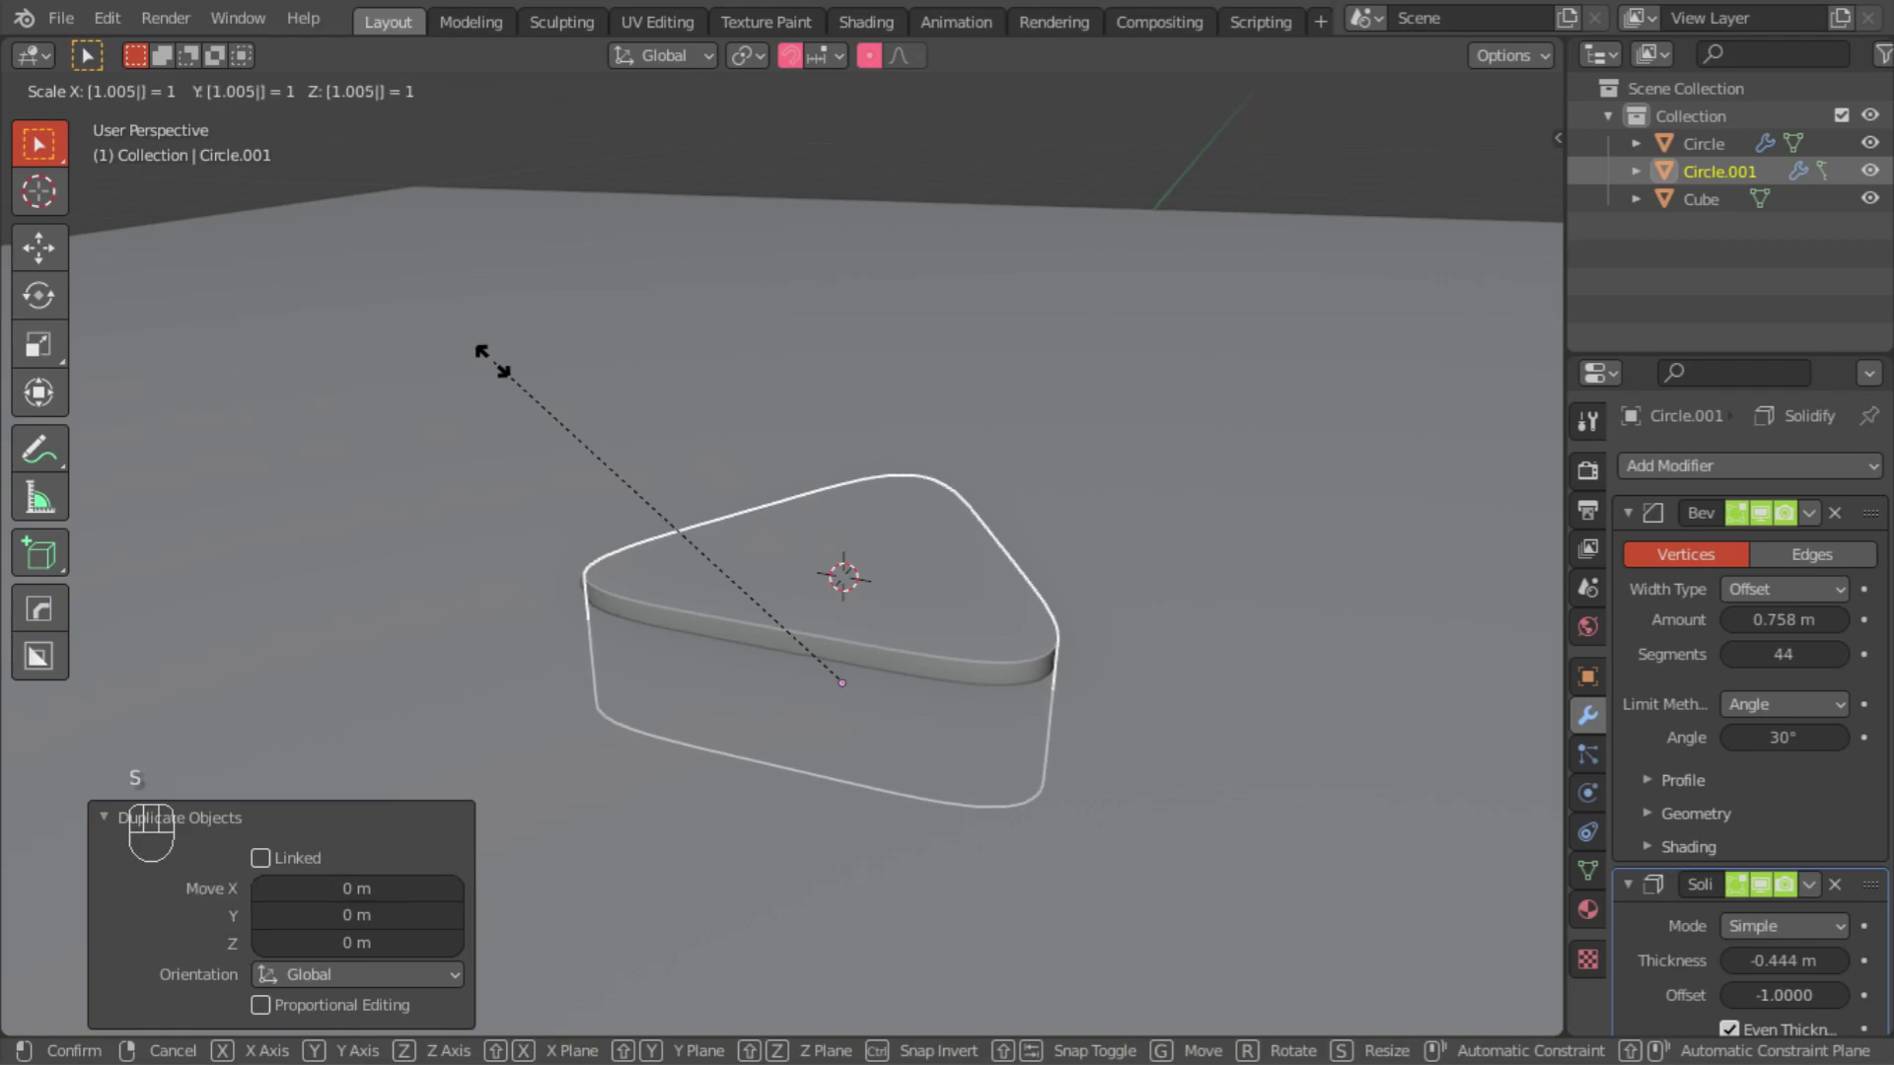
left_click(490, 357)
Step: Cut the slightly enlarged copy out of the slab with a Boolean difference
left_click(110, 844)
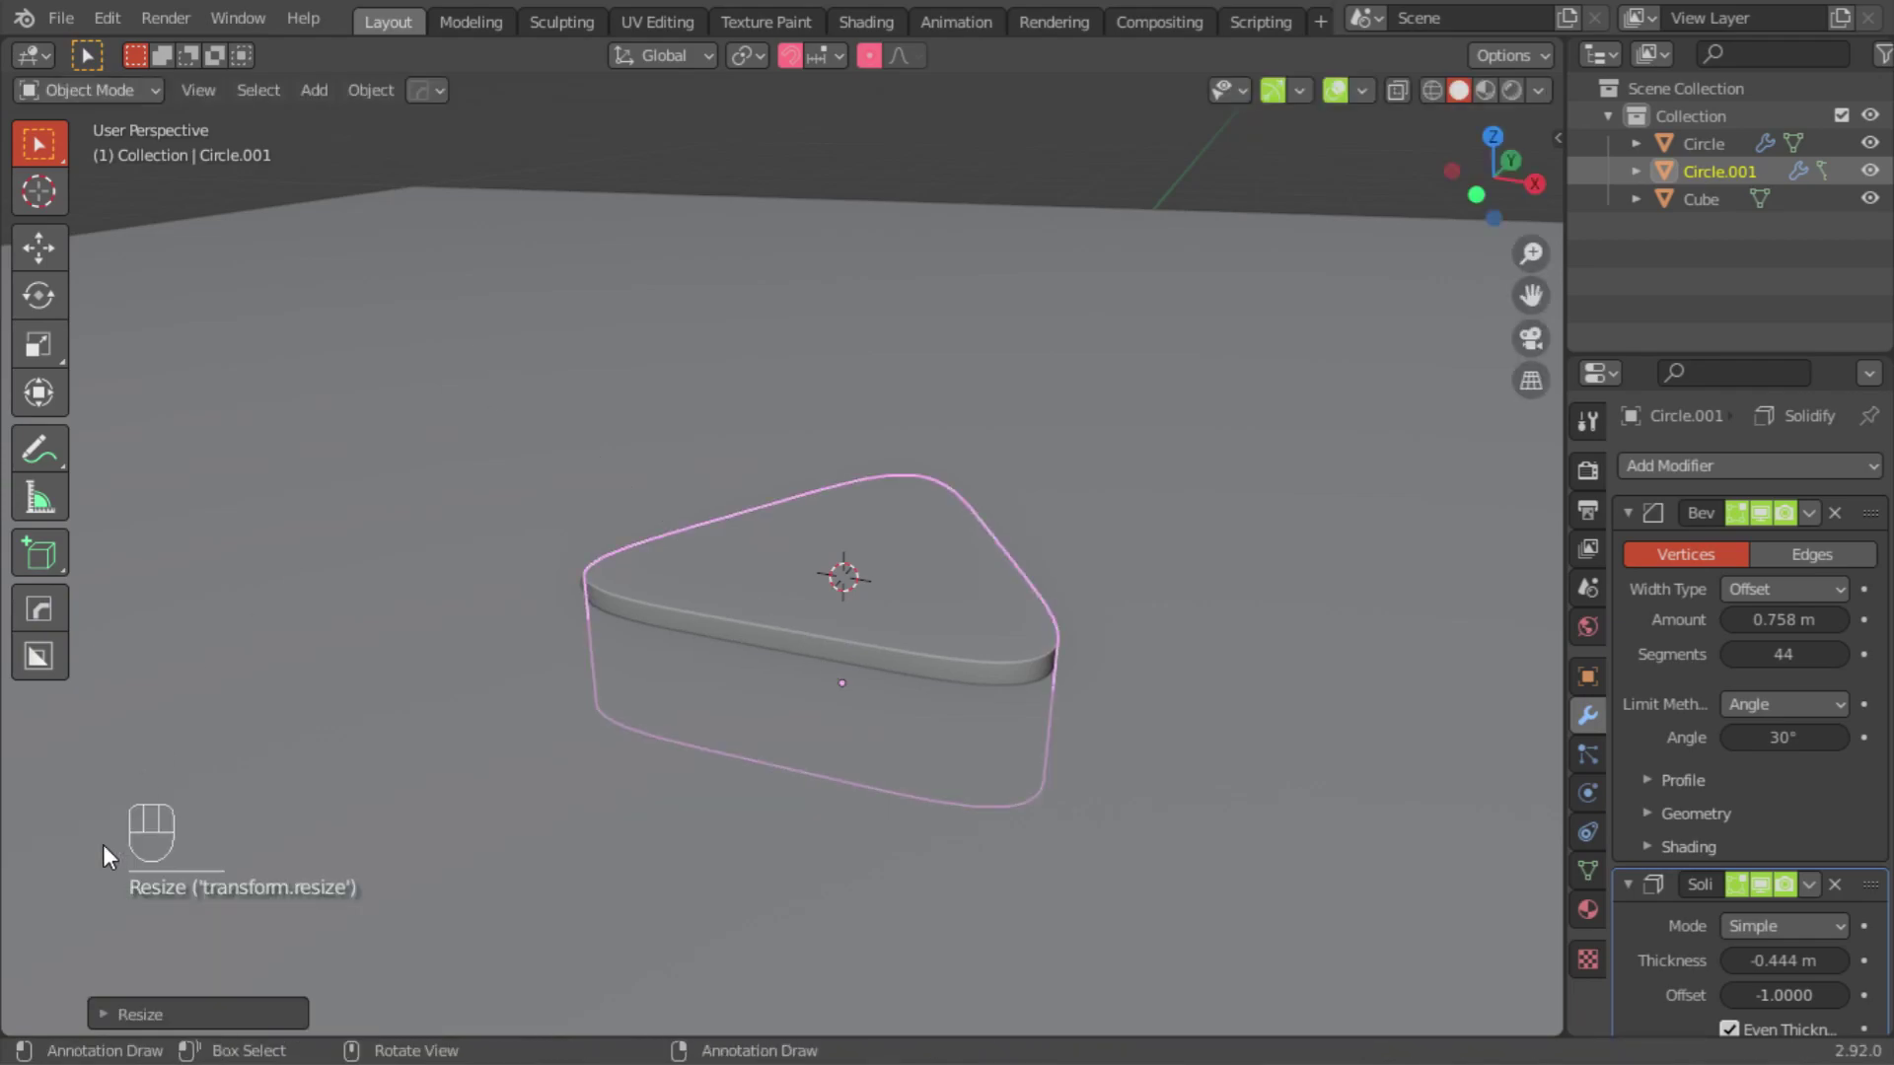
left_click(586, 381, "shift")
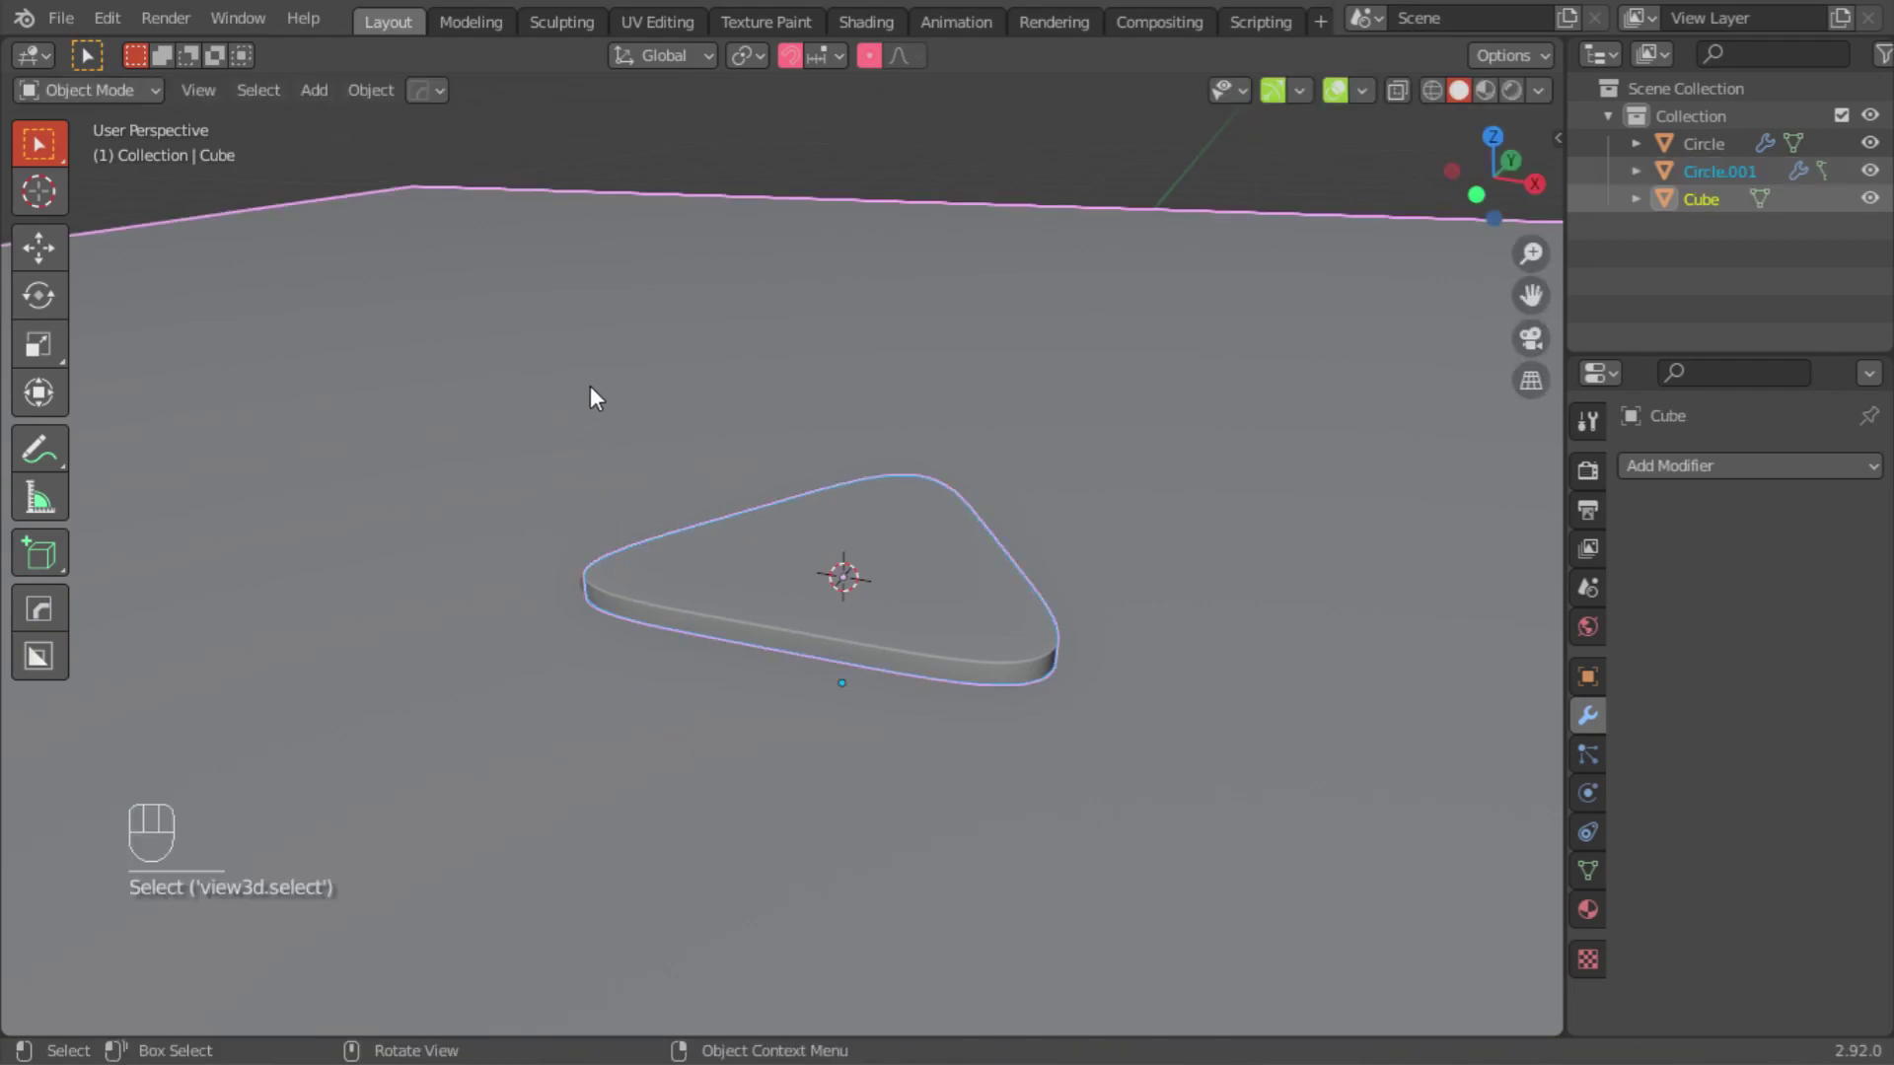
key("ctrl+KP_Subtract")
Step: Duplicate the original triangular block in place, scale the copy by 3 along Z, and shrink it uniformly to about half size
middle_click_drag(594, 404, 801, 570)
left_click(778, 590)
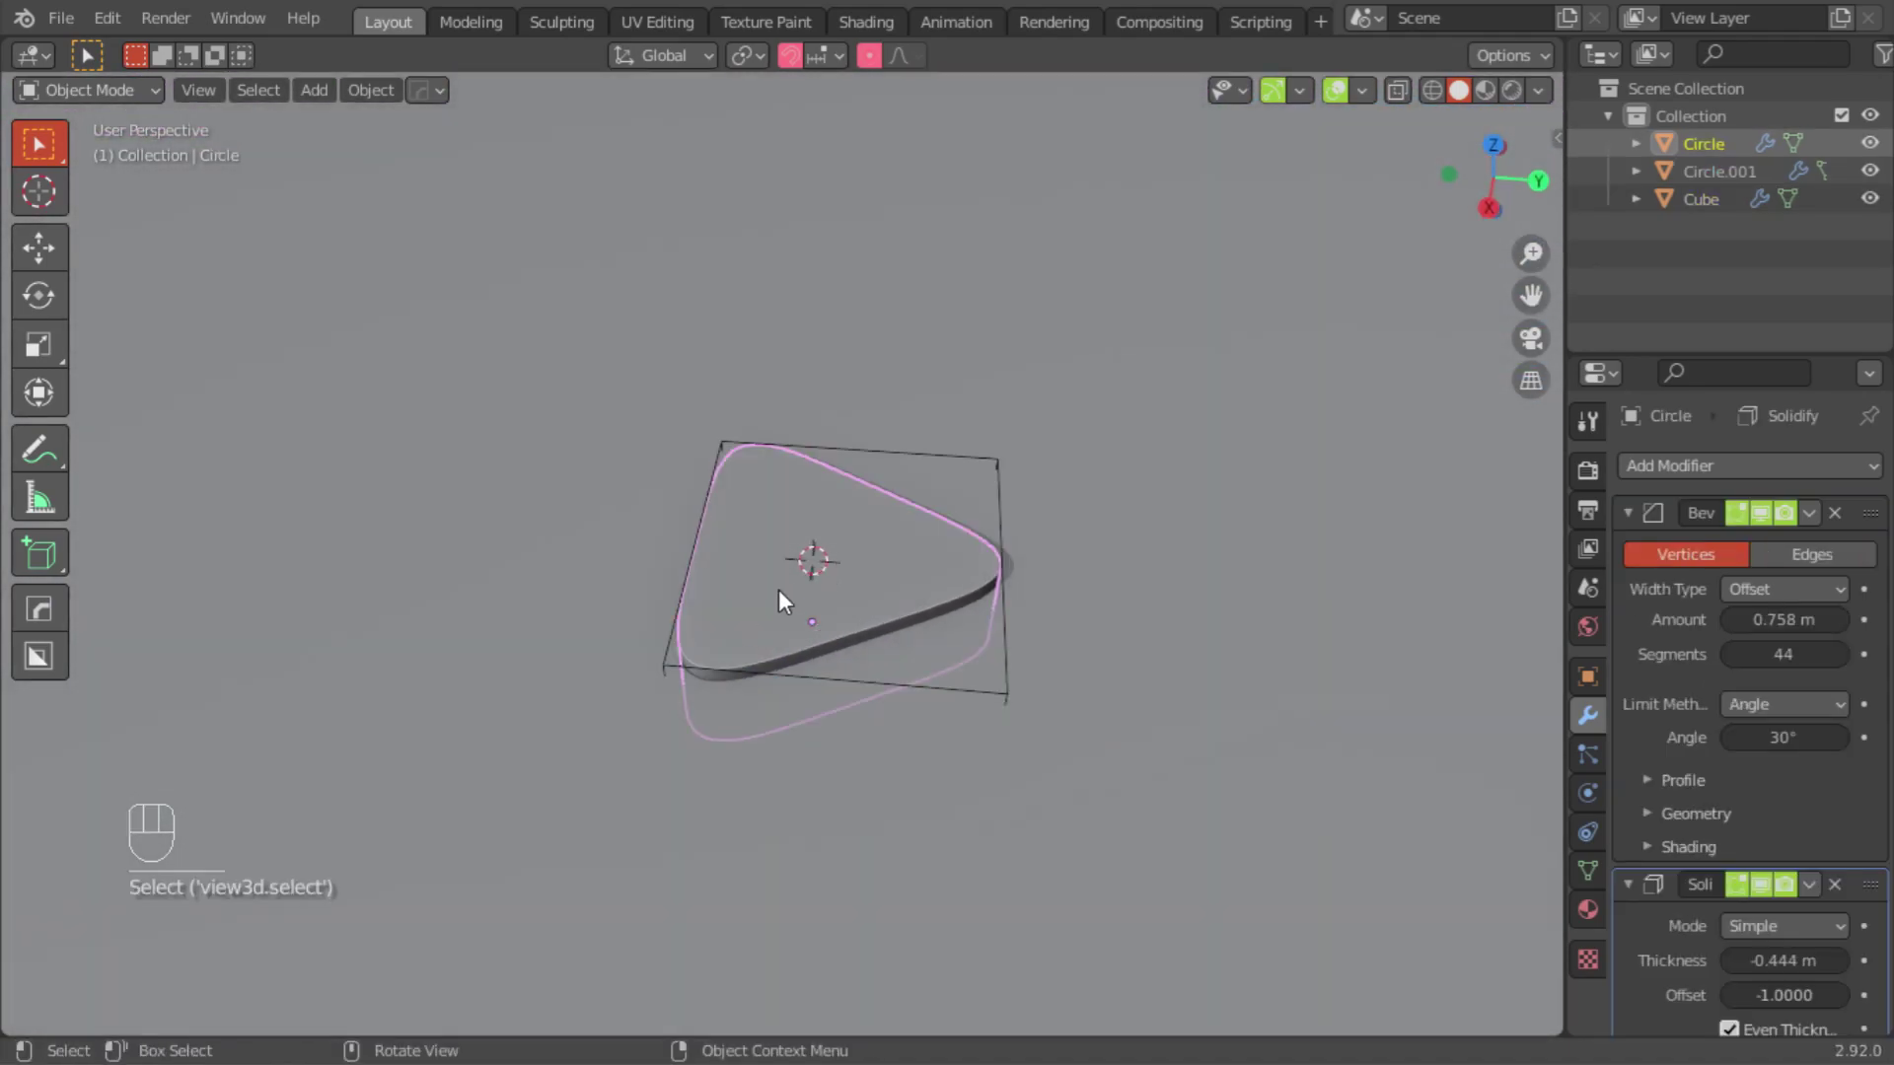
key("shift+d")
right_click(649, 448)
key("s")
key("z")
key("3")
left_click(647, 448)
key("s")
left_click(666, 530)
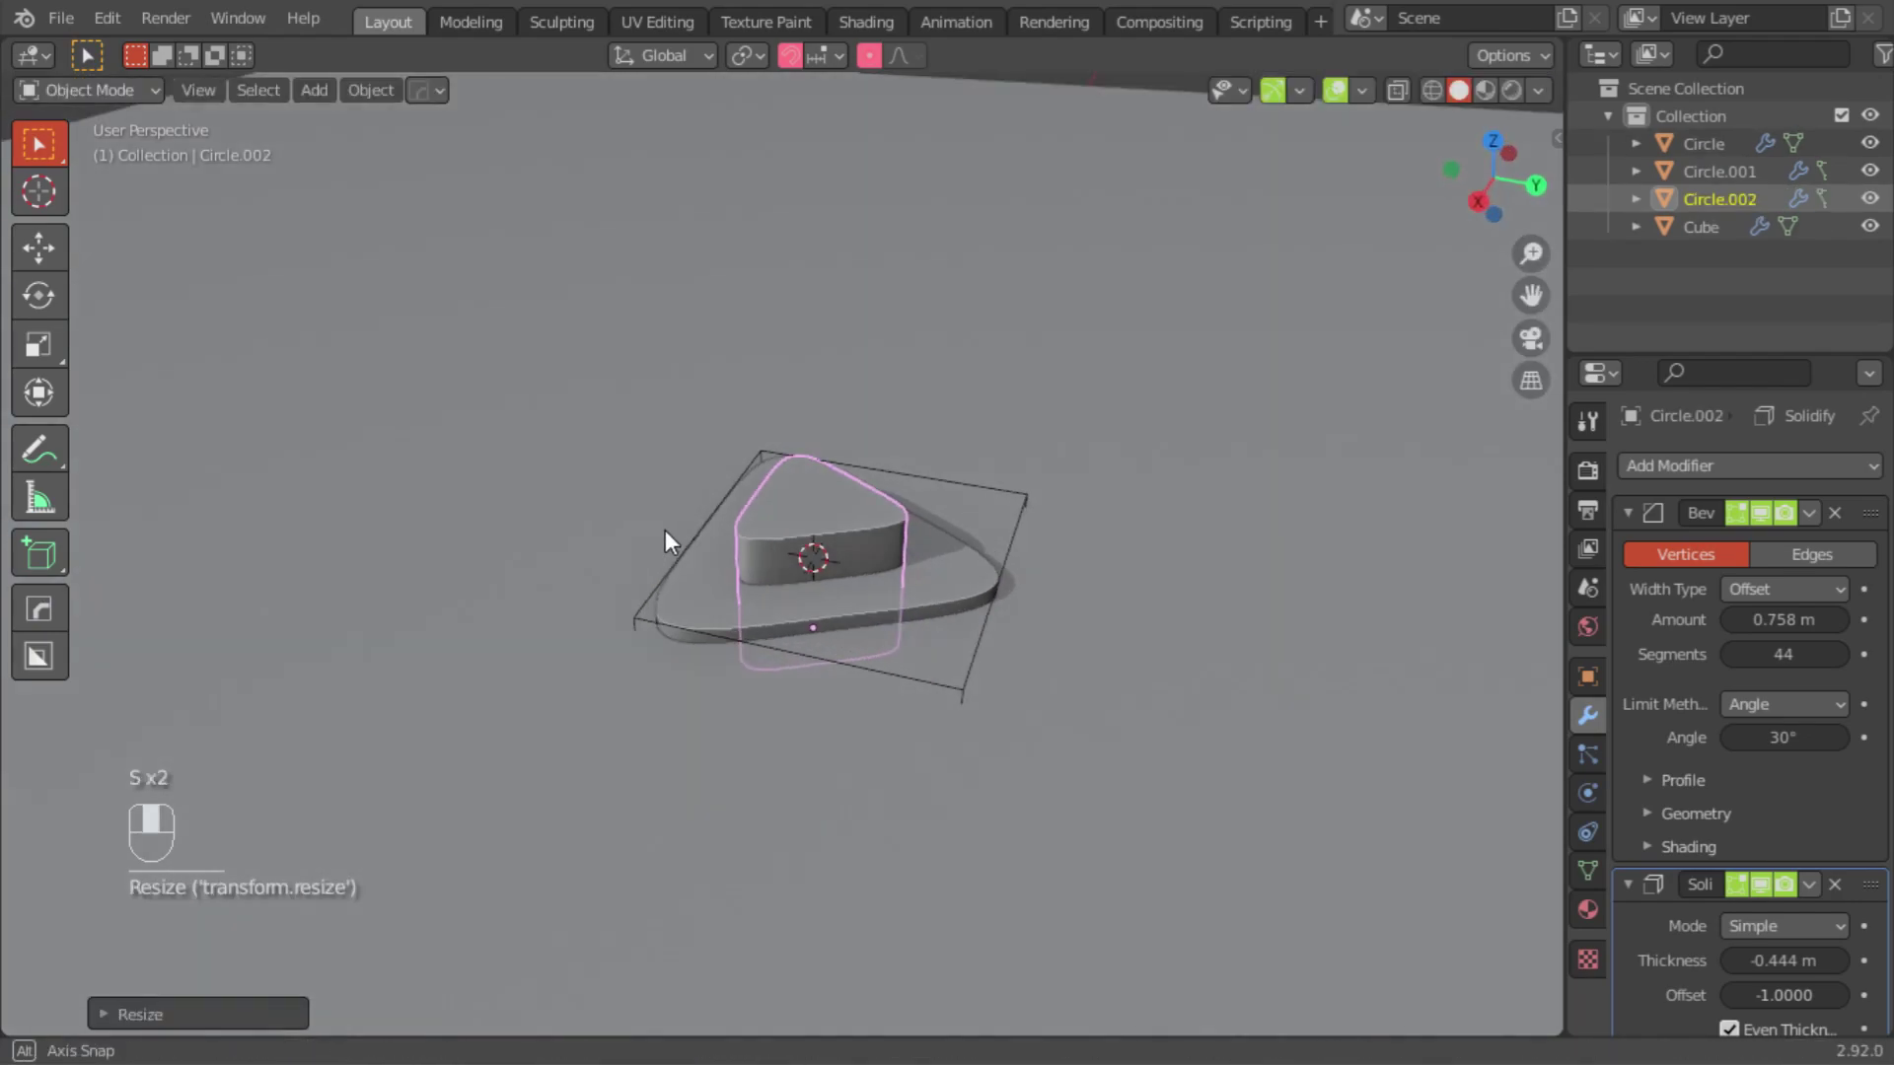
Step: Set the origins of the large triangular block, the small inner block and the slab's cutter to the 3D cursor
scroll(785, 537, "up", 3)
left_click(997, 617)
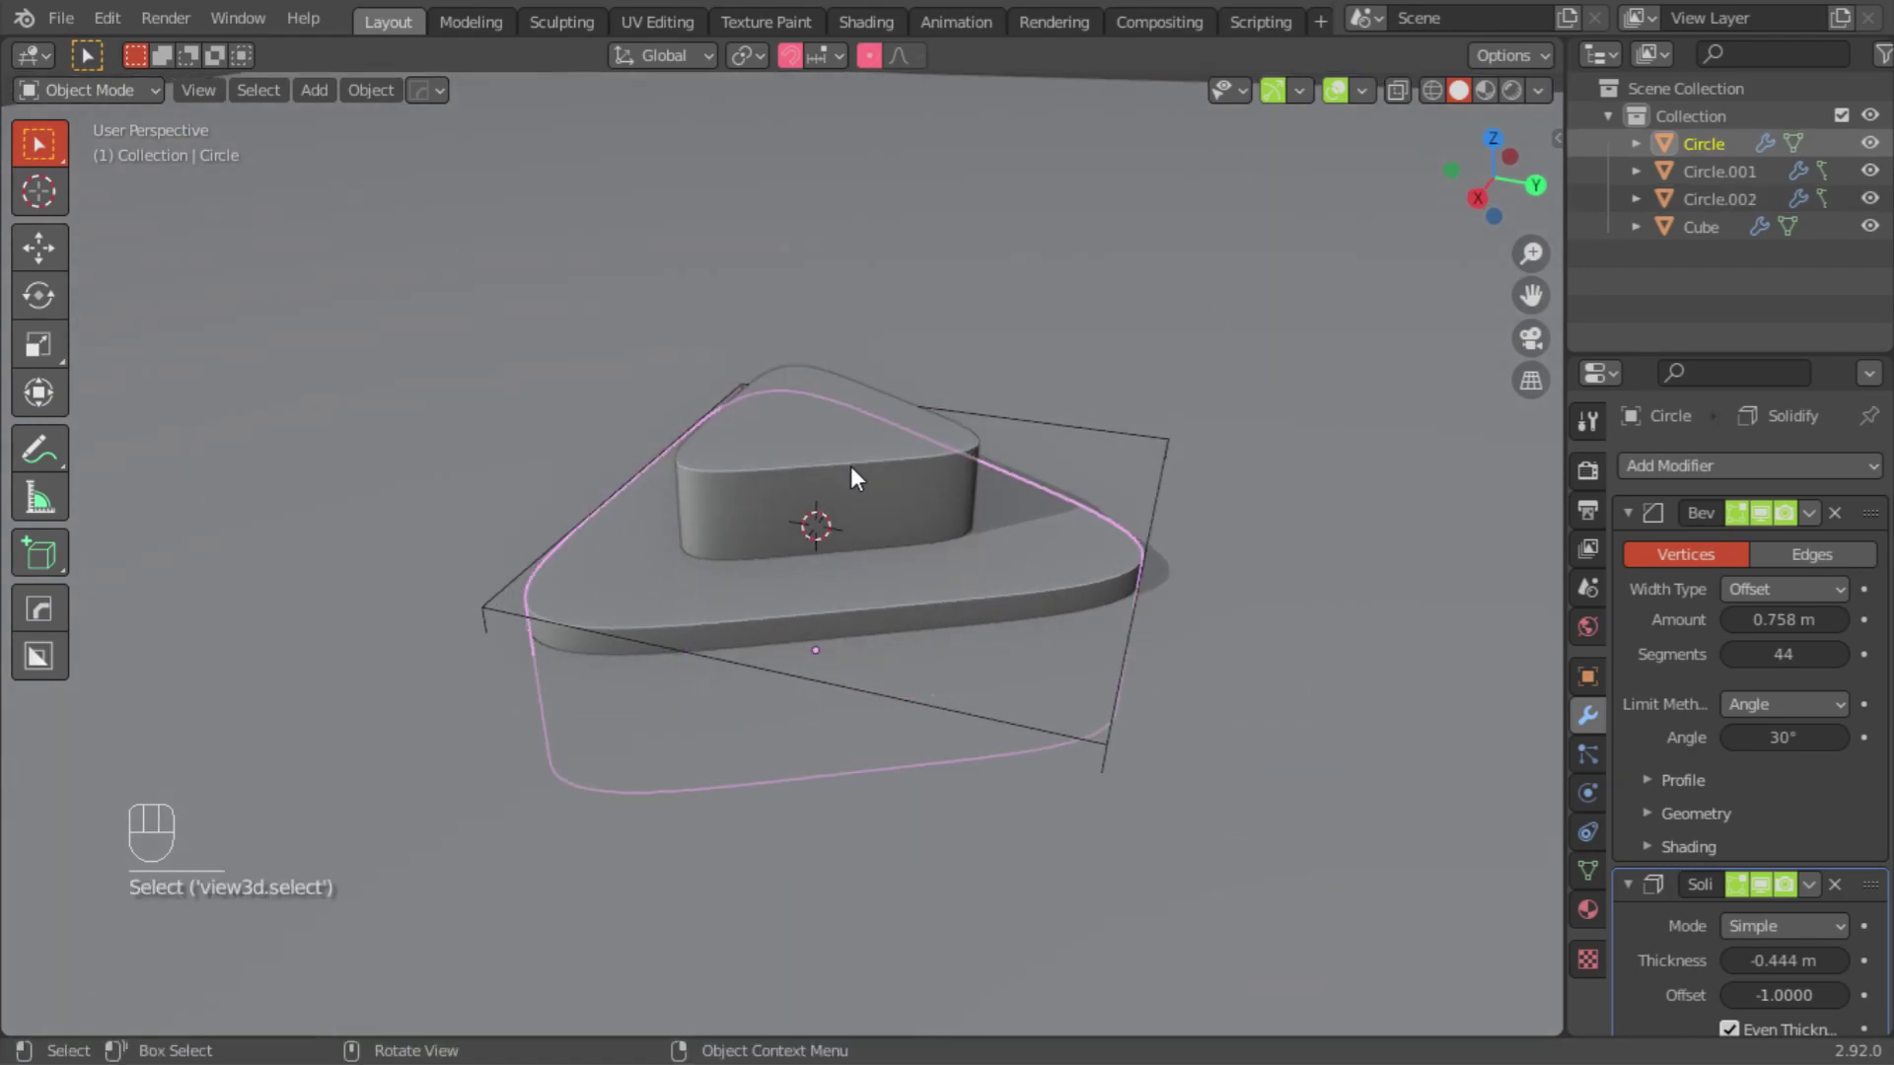
right_click(935, 578)
mouse_move(935, 578)
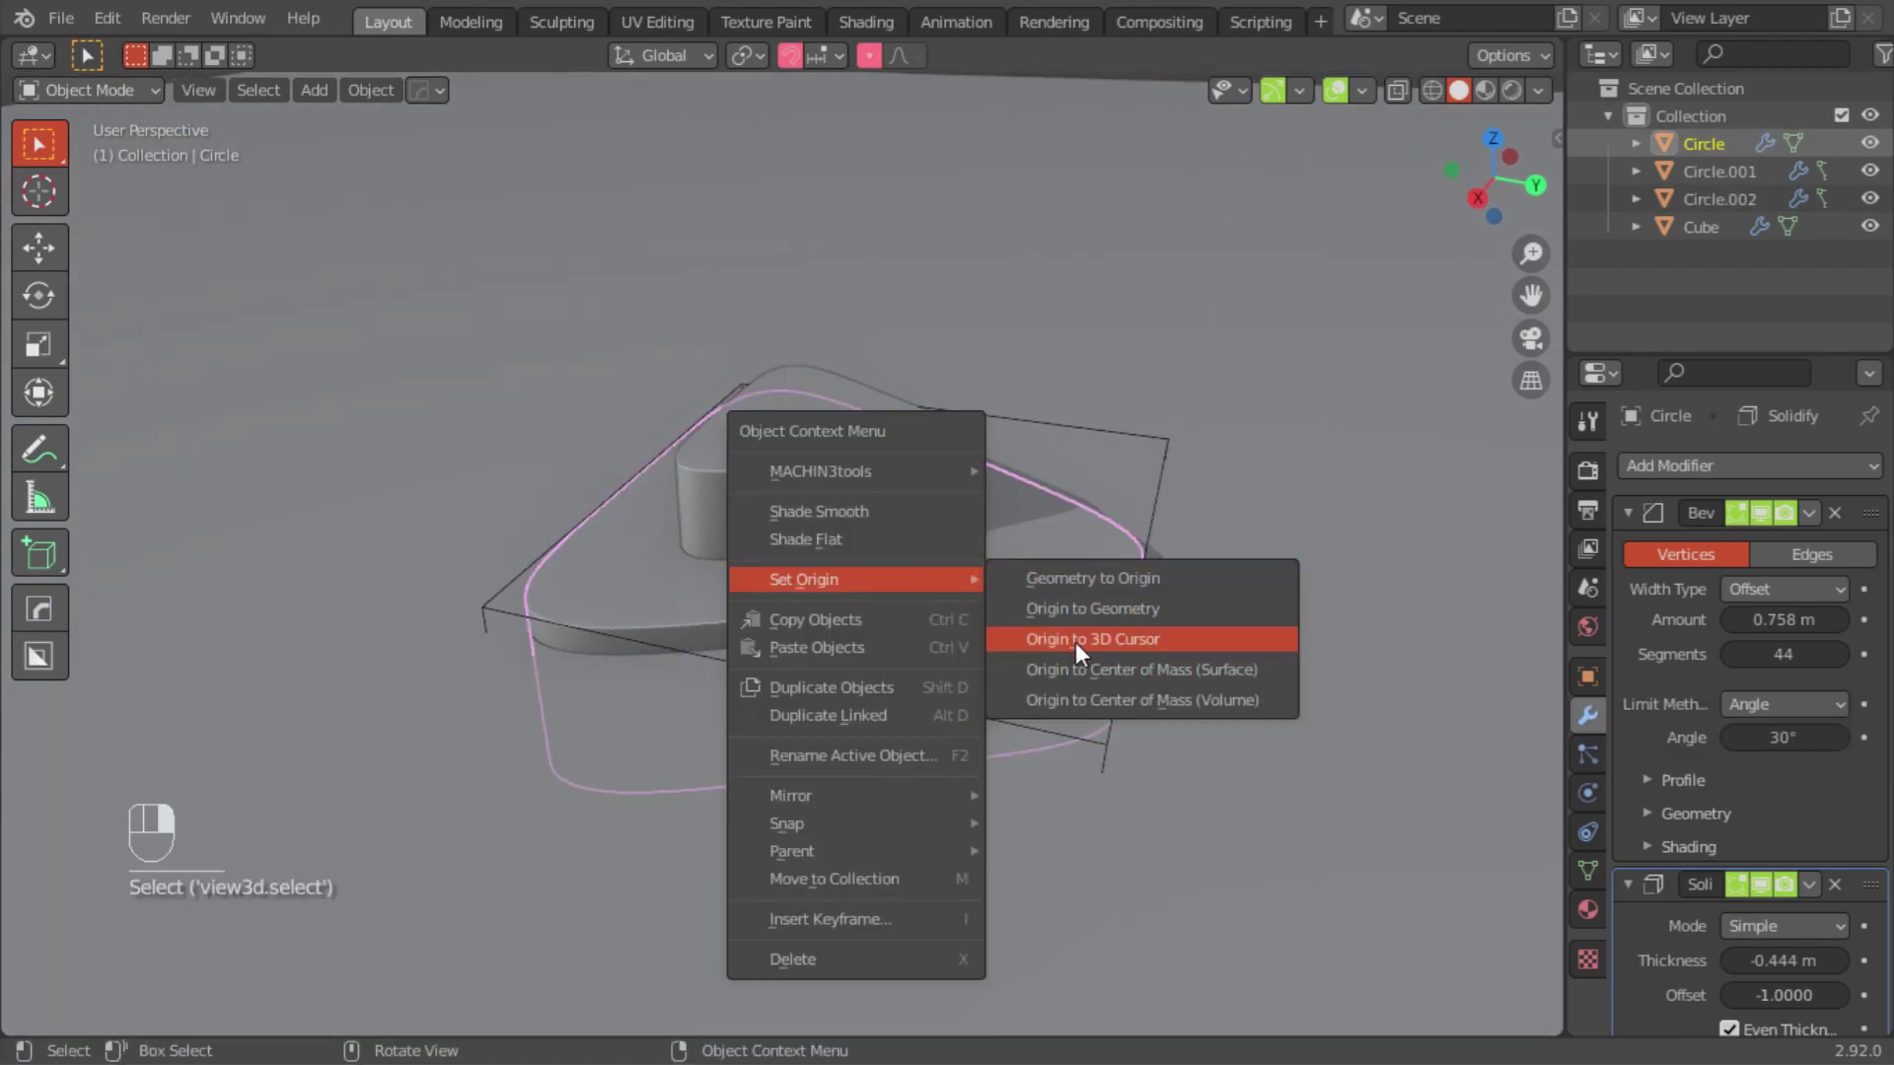
left_click(1075, 642)
left_click(887, 479)
right_click(891, 482)
left_click(1049, 546)
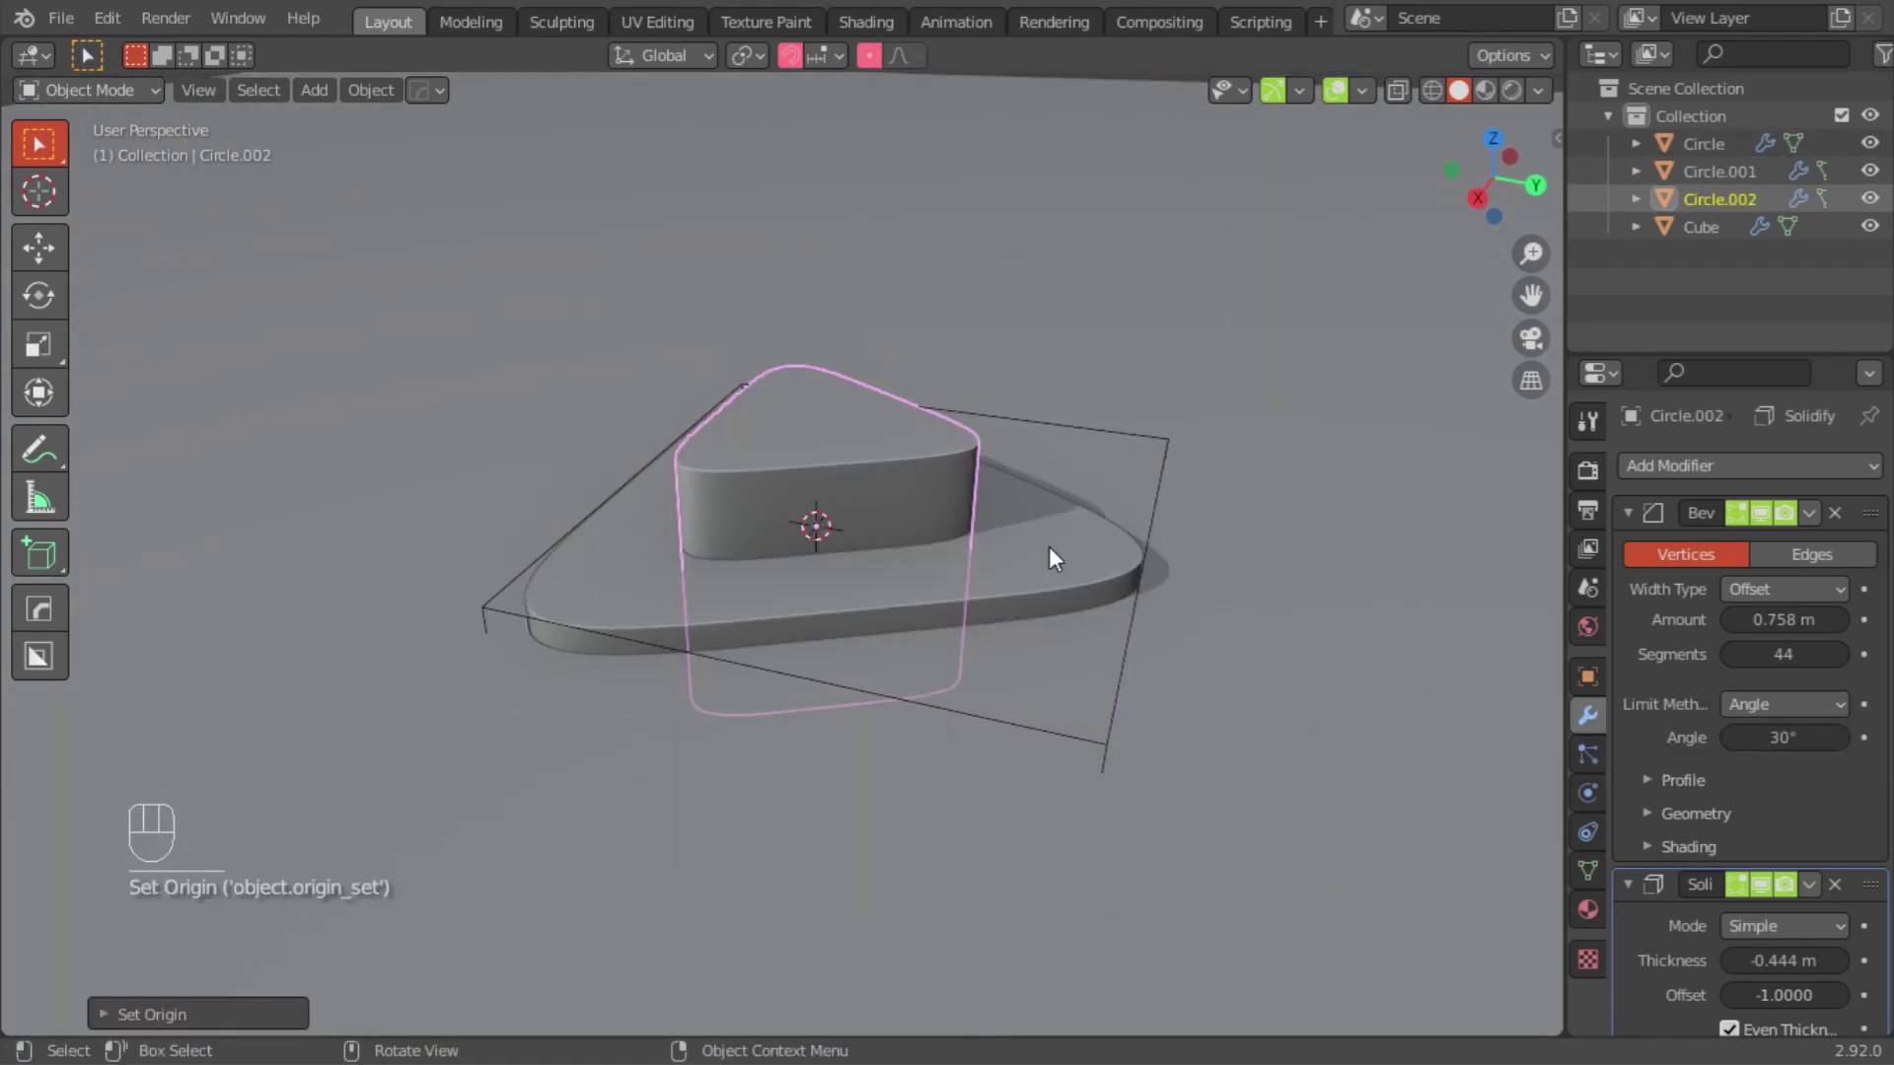
left_click(1105, 428)
right_click(1105, 428)
mouse_move(1104, 428)
left_click(1221, 495)
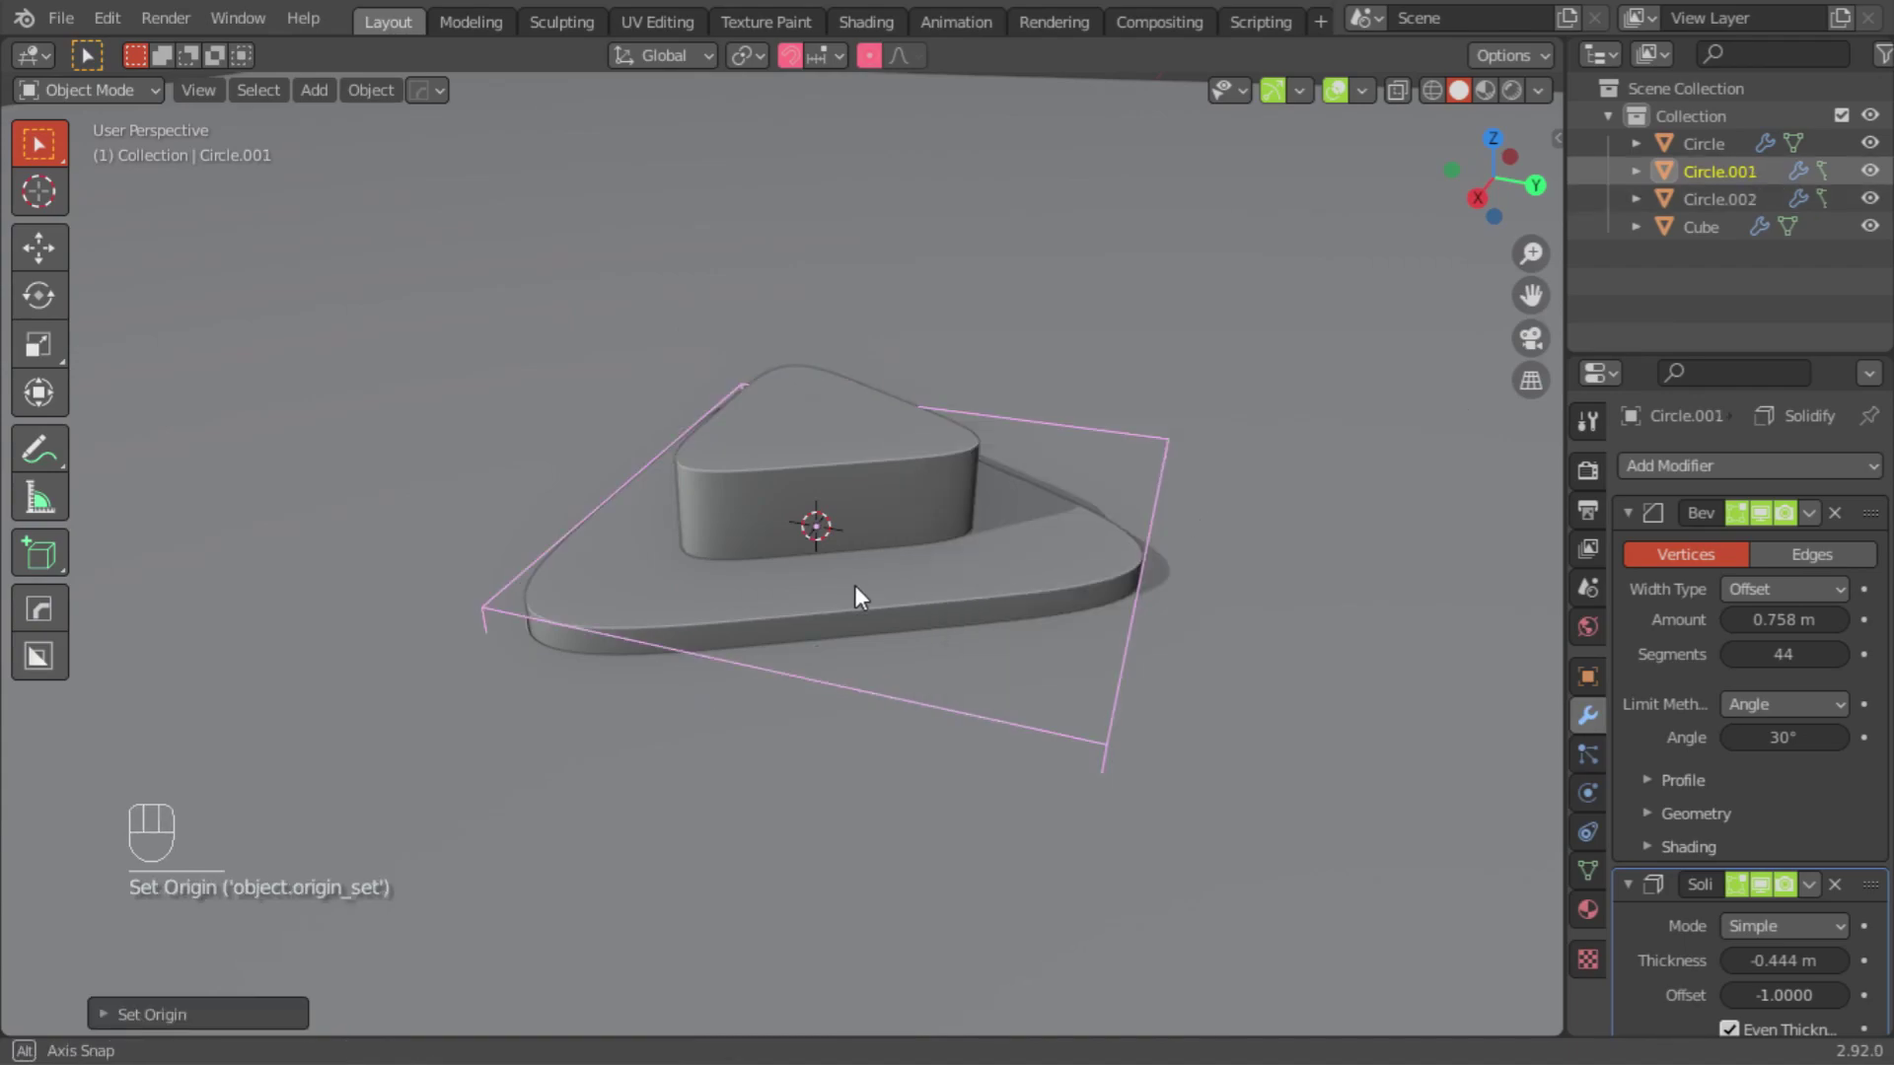
Step: Duplicate the large triangular block, the small inner block and the slab's cutter together, and move the copies along Z away from the originals
middle_click_drag(852, 584, 897, 525)
left_click(957, 536, "shift")
left_click(860, 531, "shift")
middle_click_drag(702, 596, 661, 641)
key("shift+d")
key("z")
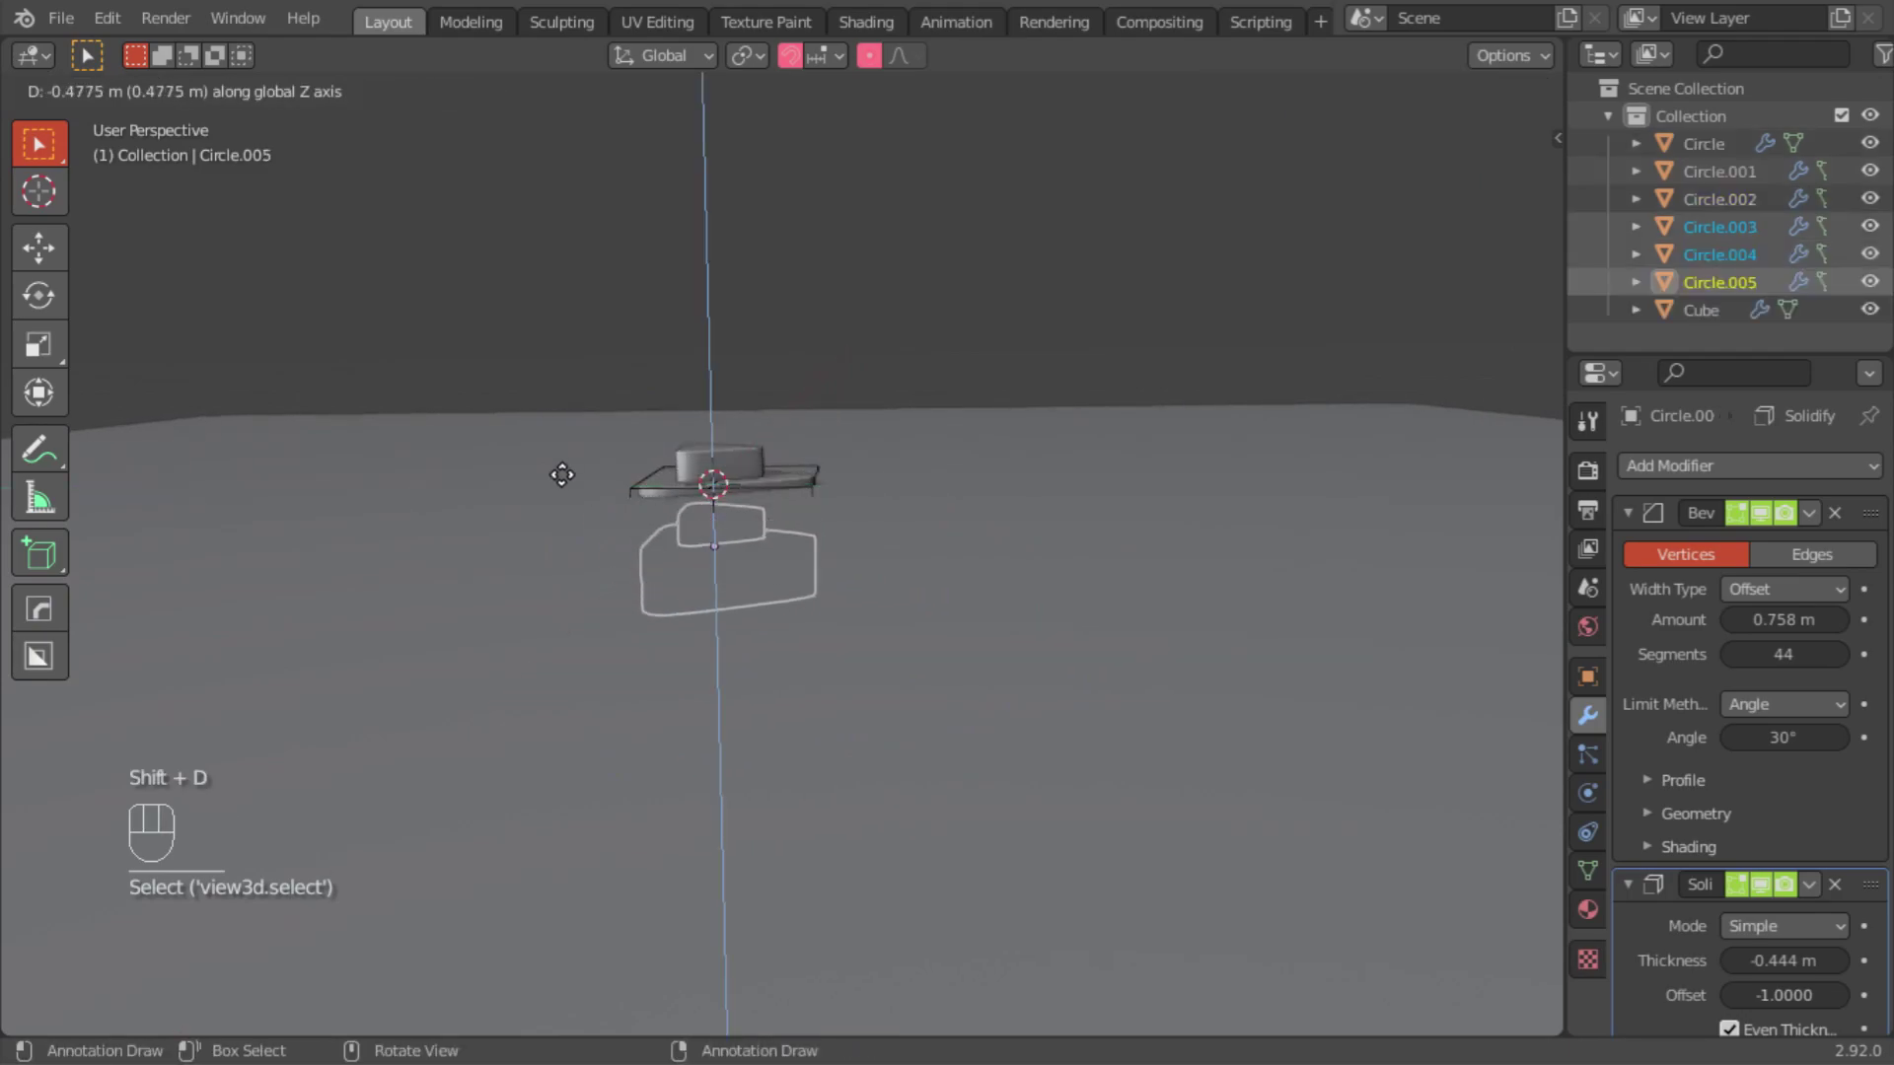
left_click(736, 247)
Step: Add a HardOps bevel to the large triangular block, reducing the segments to form a flat chamfer around its upper edge
middle_click_drag(723, 573, 706, 478)
left_click(703, 475)
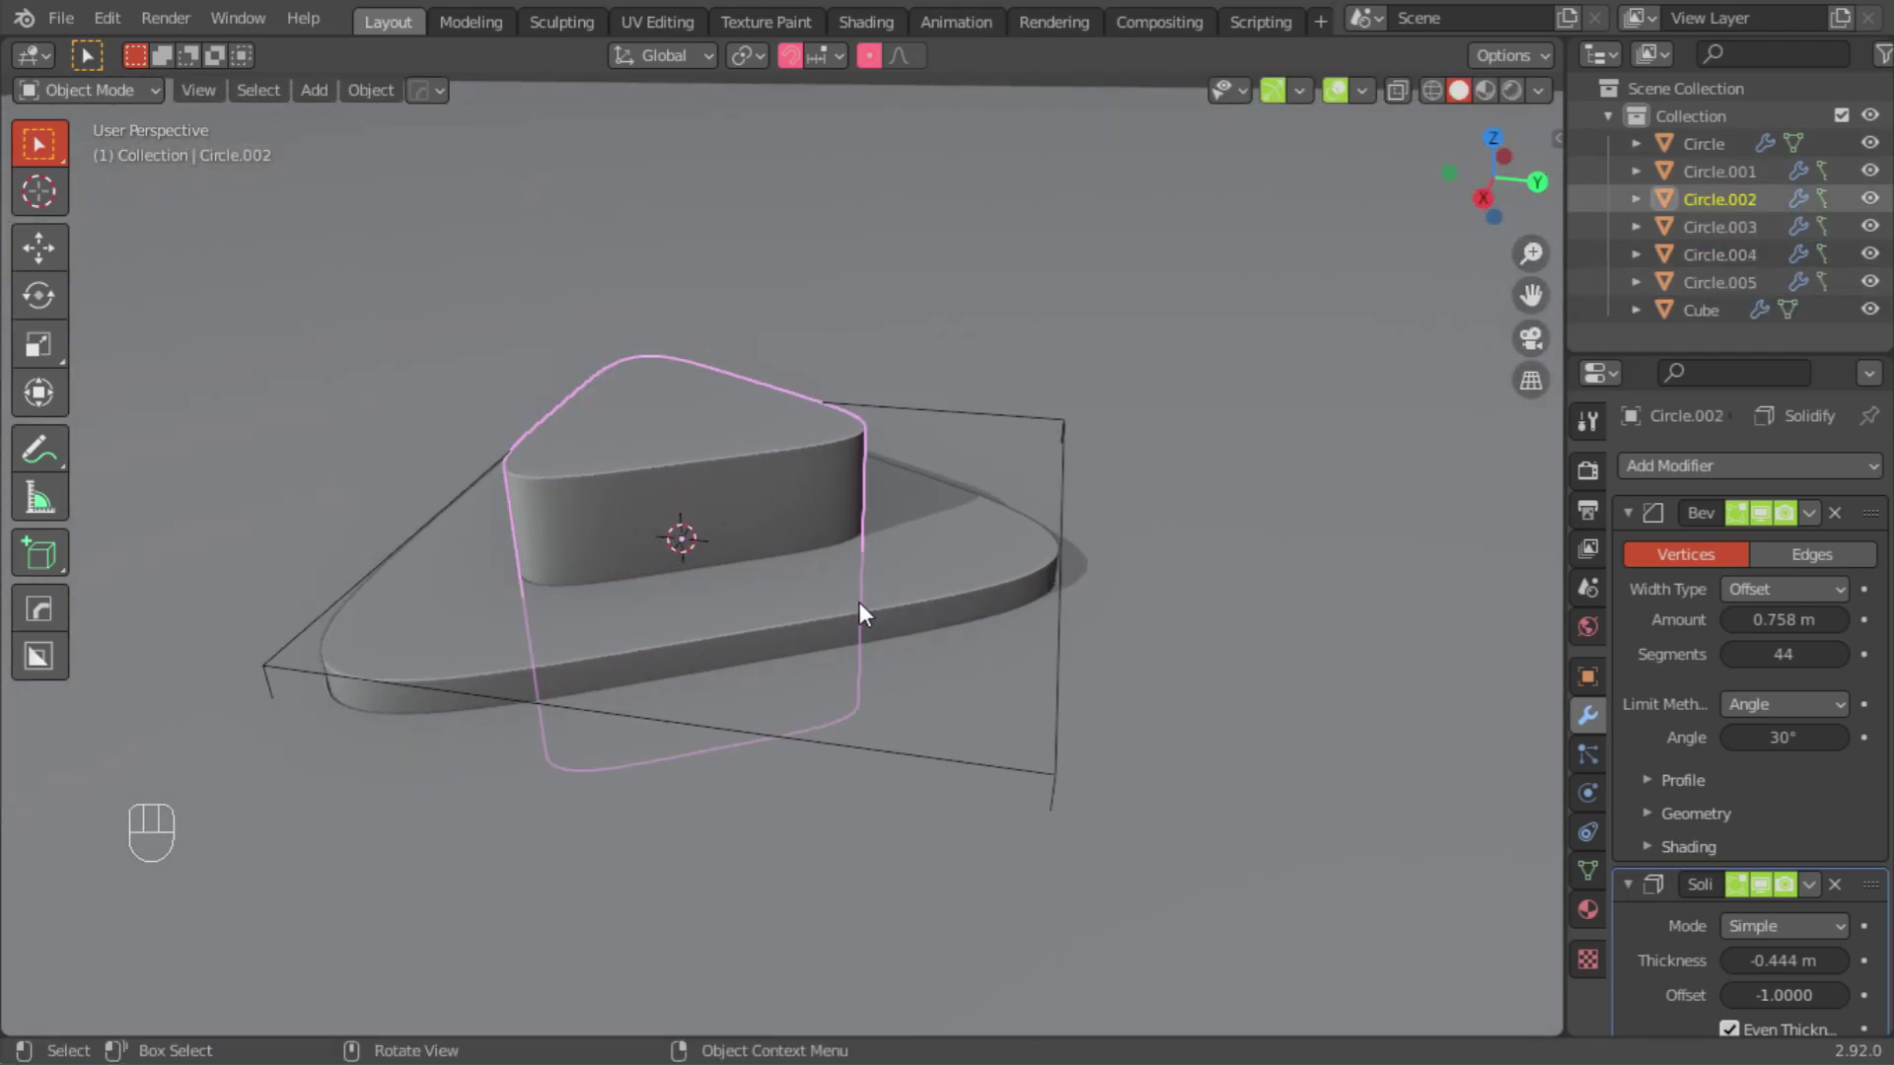
left_click(909, 592)
middle_click_drag(437, 670, 862, 653)
key("q")
left_click(785, 681)
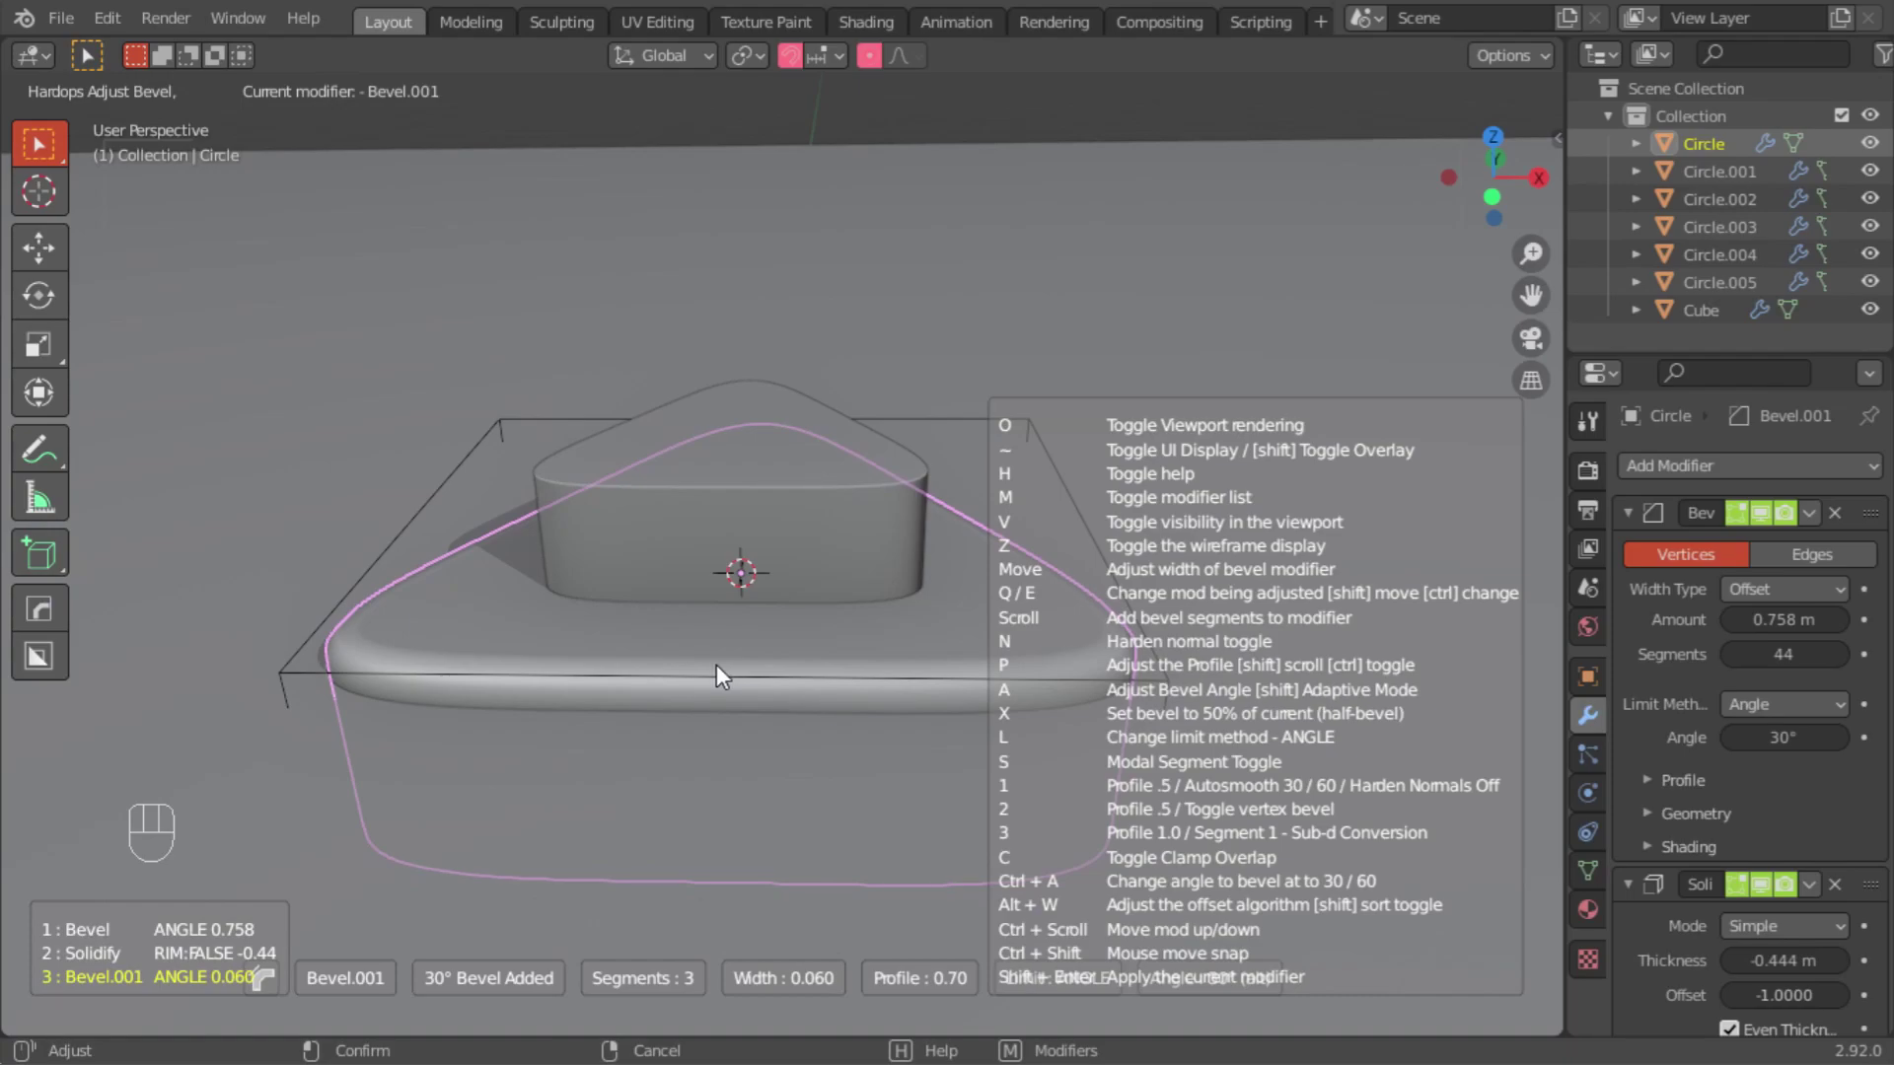
scroll(710, 665, "down", 2)
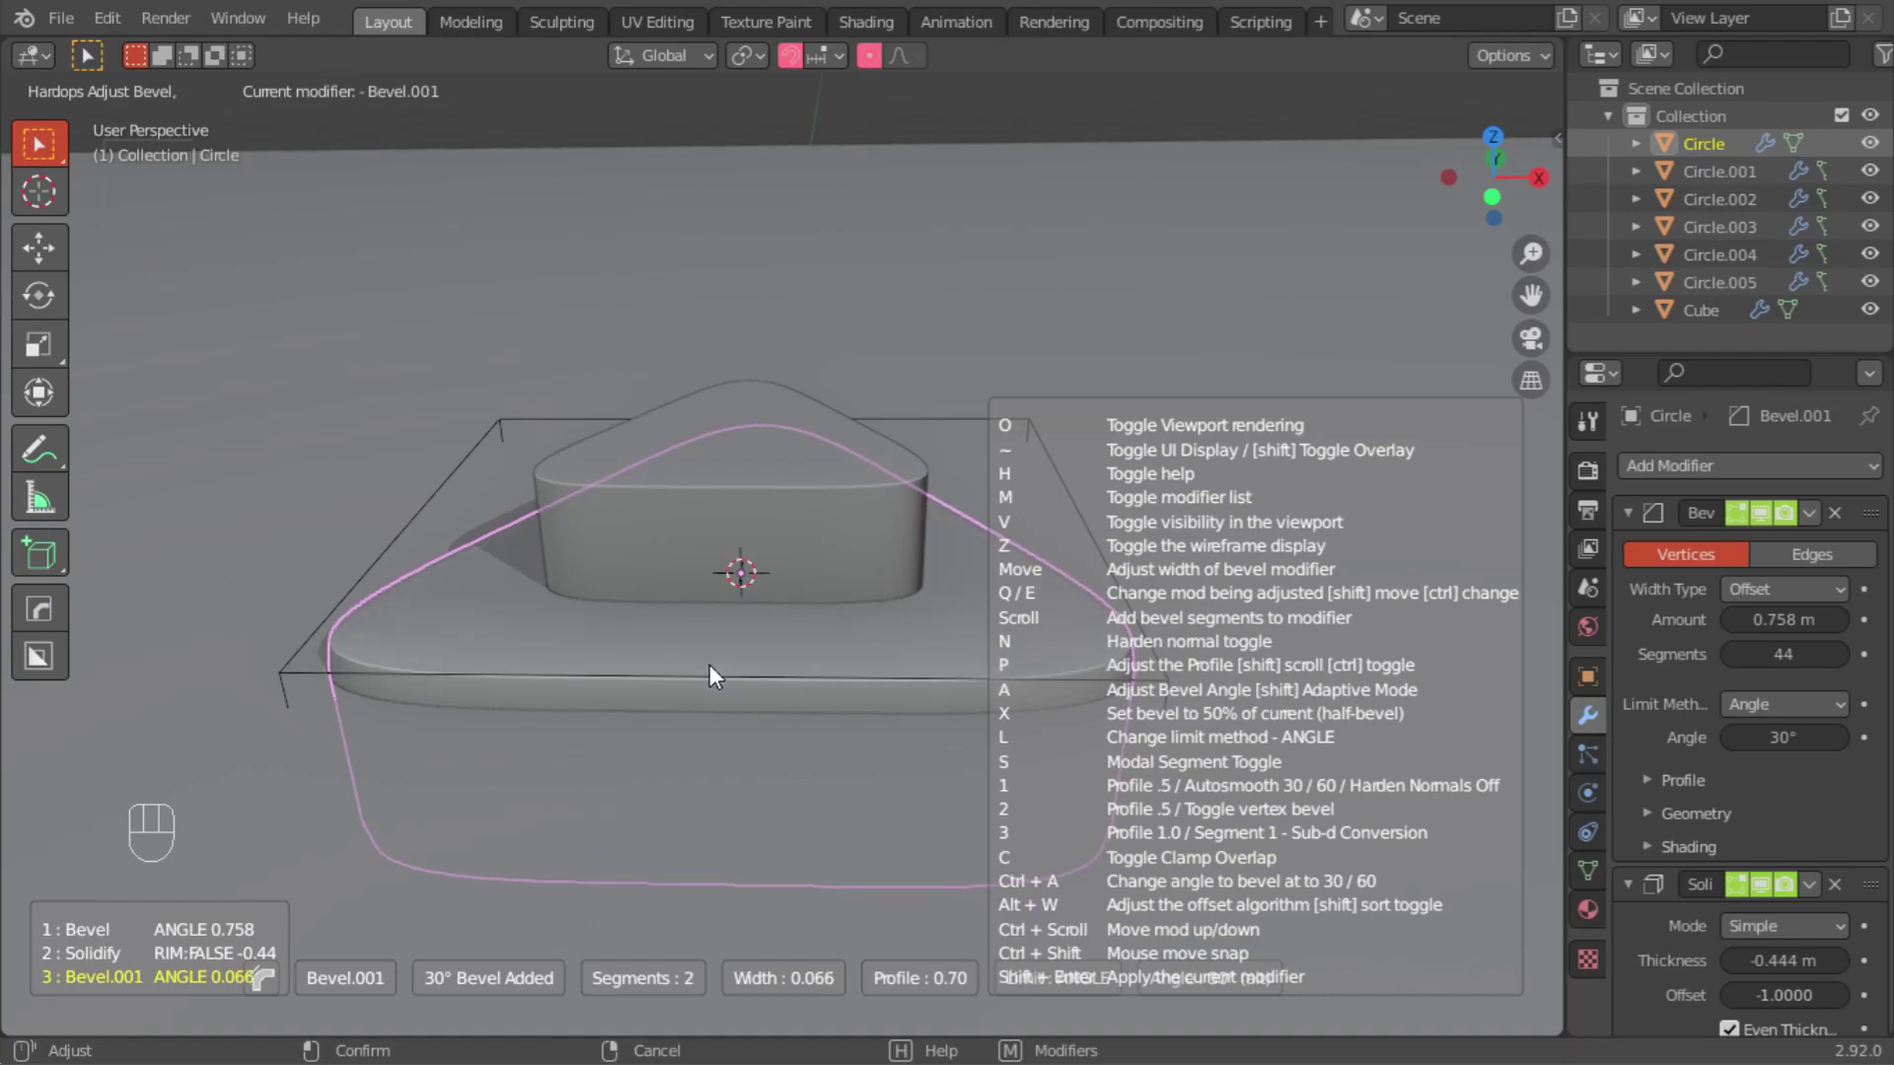
key("1")
left_click(708, 665)
Step: Duplicate the small inner block in place and apply the copy's modifiers with HardOps
middle_click_drag(655, 668, 761, 712)
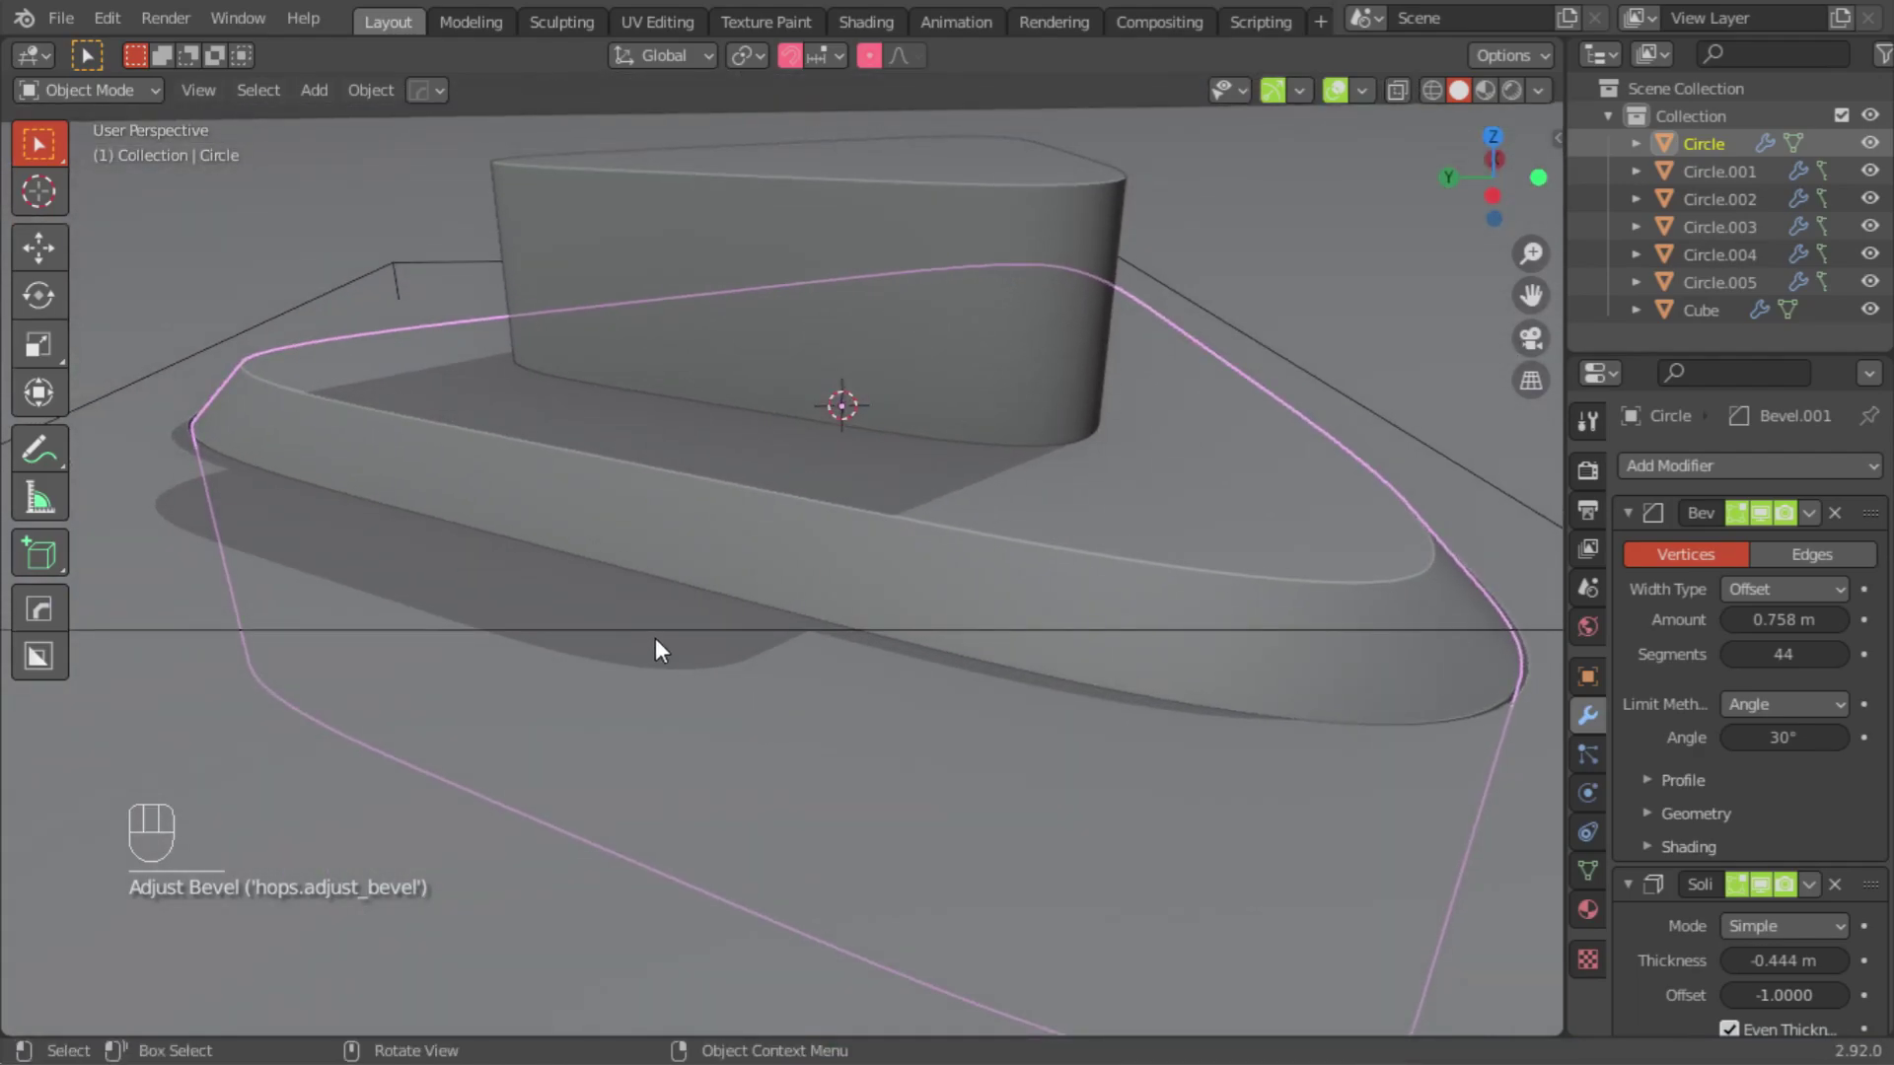
middle_click_drag(604, 631, 757, 542)
left_click(864, 367)
scroll(865, 367, "down", 6)
scroll(779, 434, "up", 2)
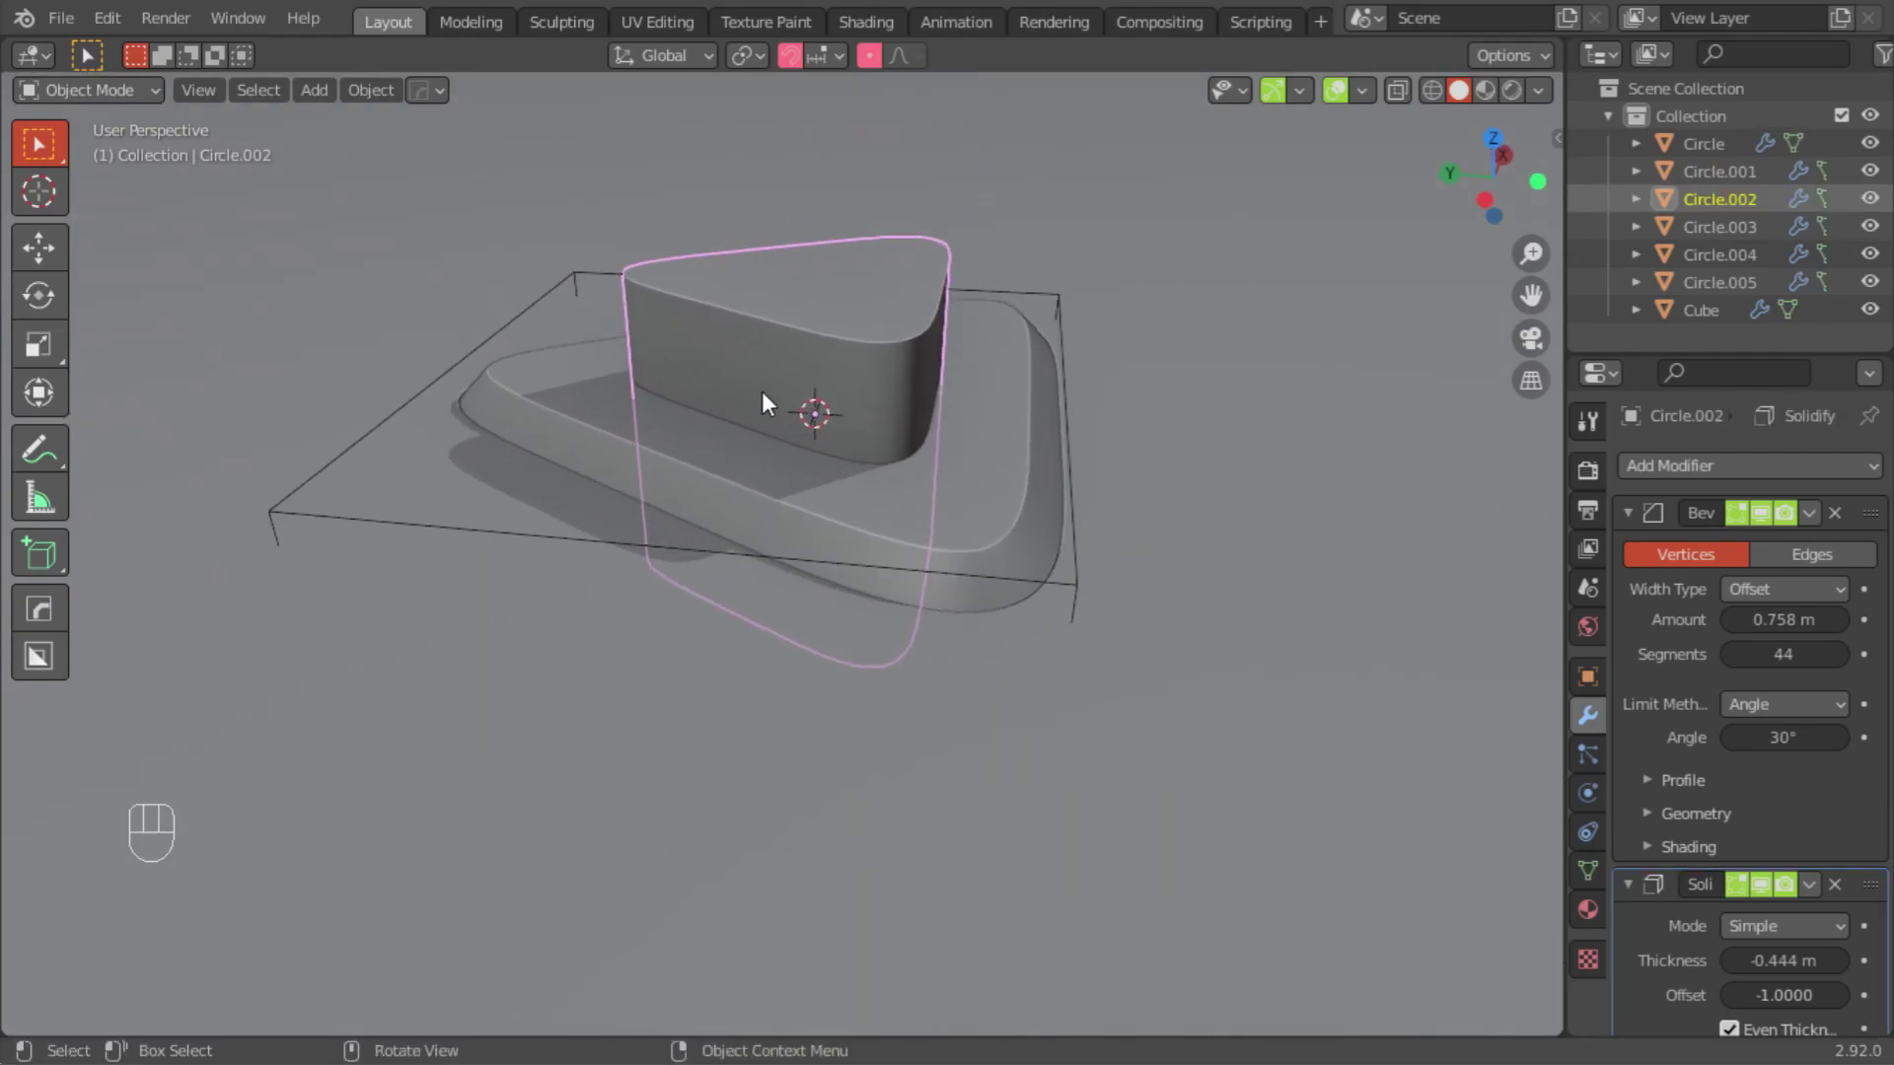
key("shift+d")
right_click(651, 379)
key("q")
mouse_move(588, 517)
left_click(786, 730)
Step: Taper the copied inner block by scaling its top face outward and its bottom face inward
key("Tab")
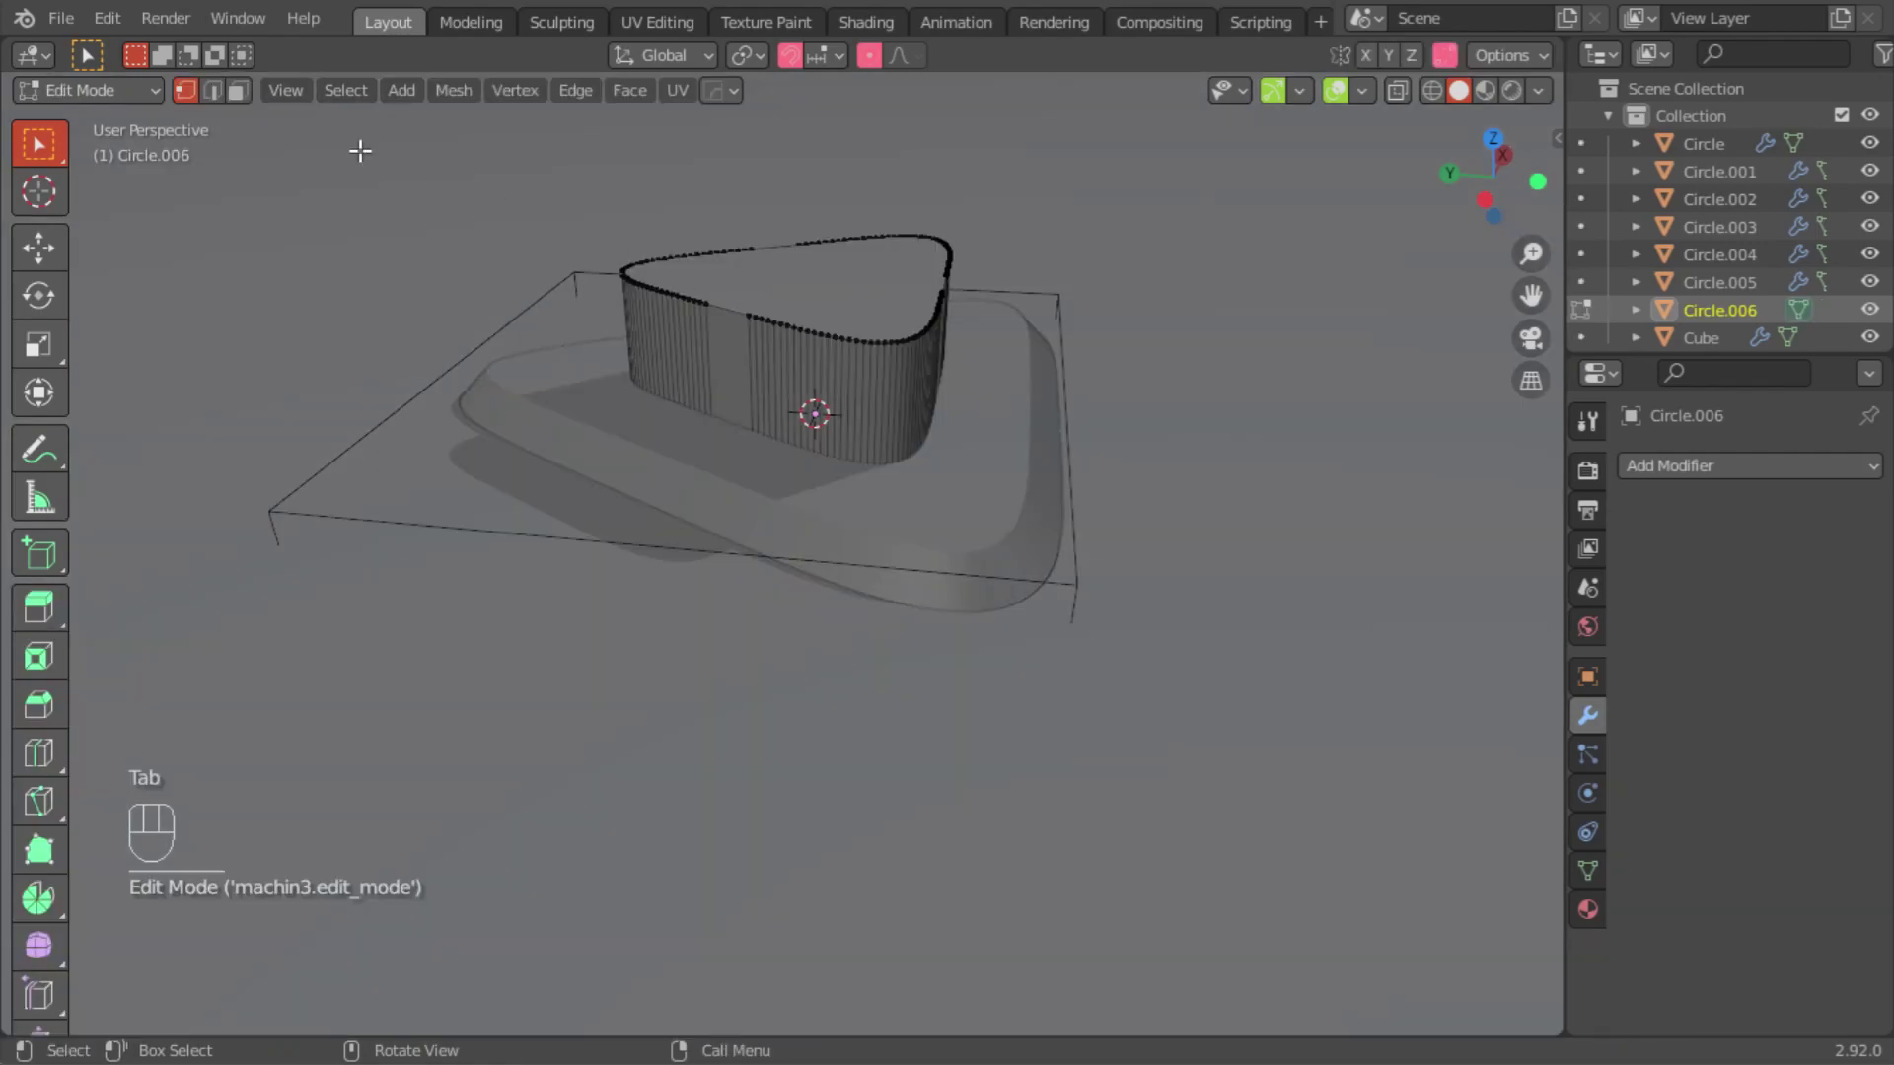
left_click(822, 312)
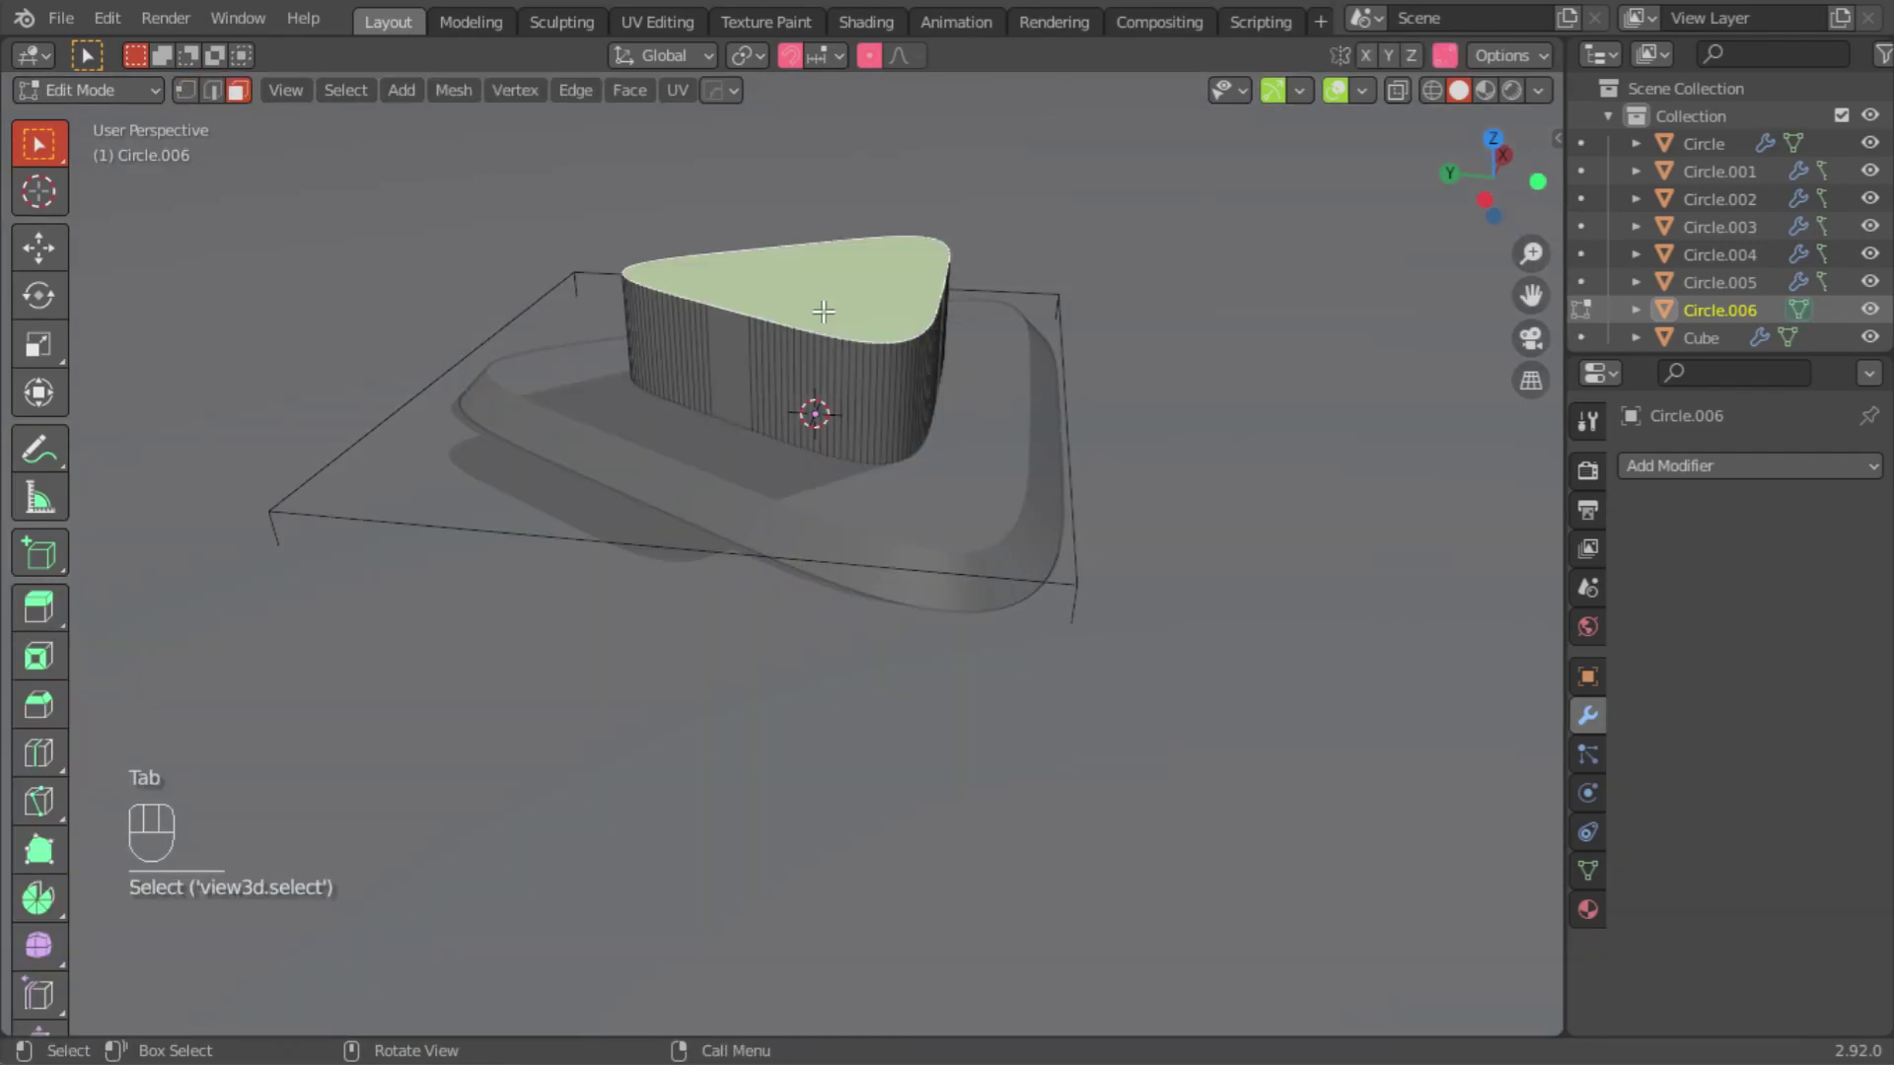
key("s")
left_click(393, 410)
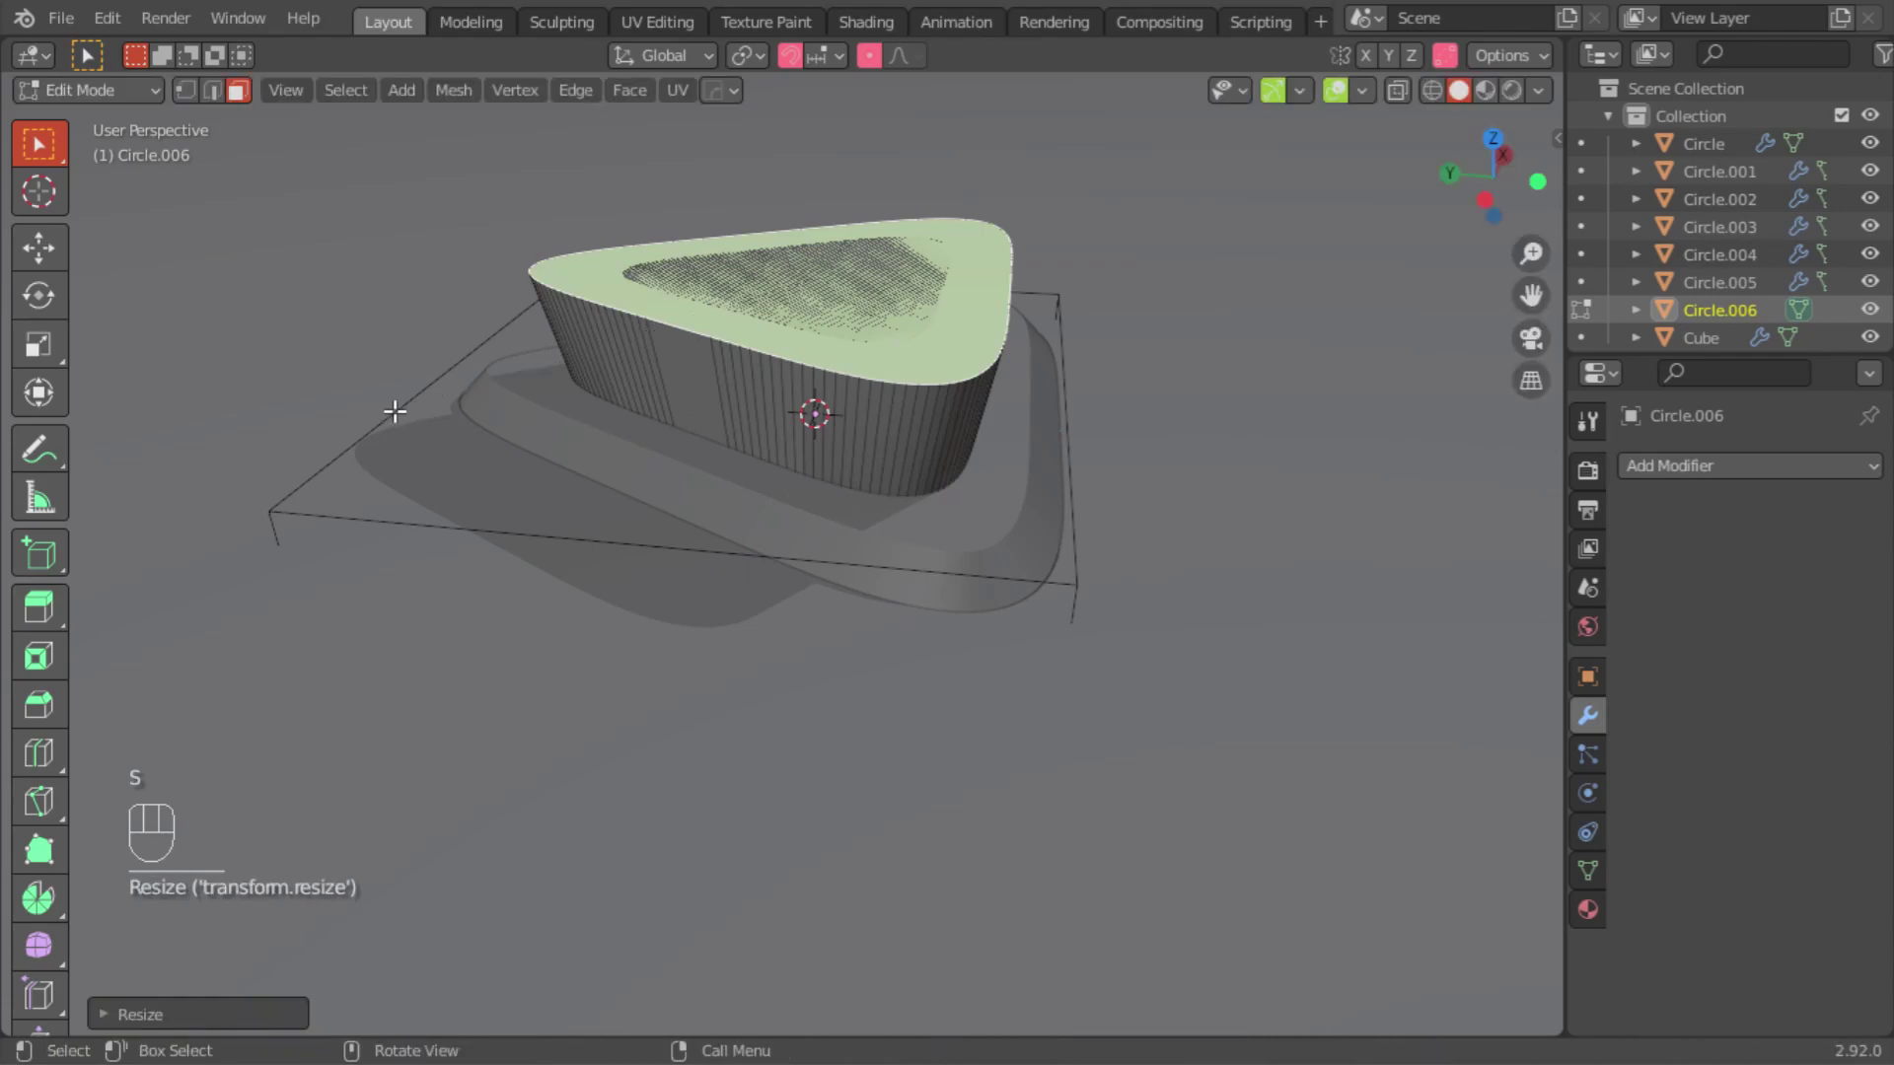
middle_click_drag(848, 402, 842, 253)
left_click(858, 571)
type("s0")
left_click(325, 337)
middle_click_drag(326, 338, 725, 537)
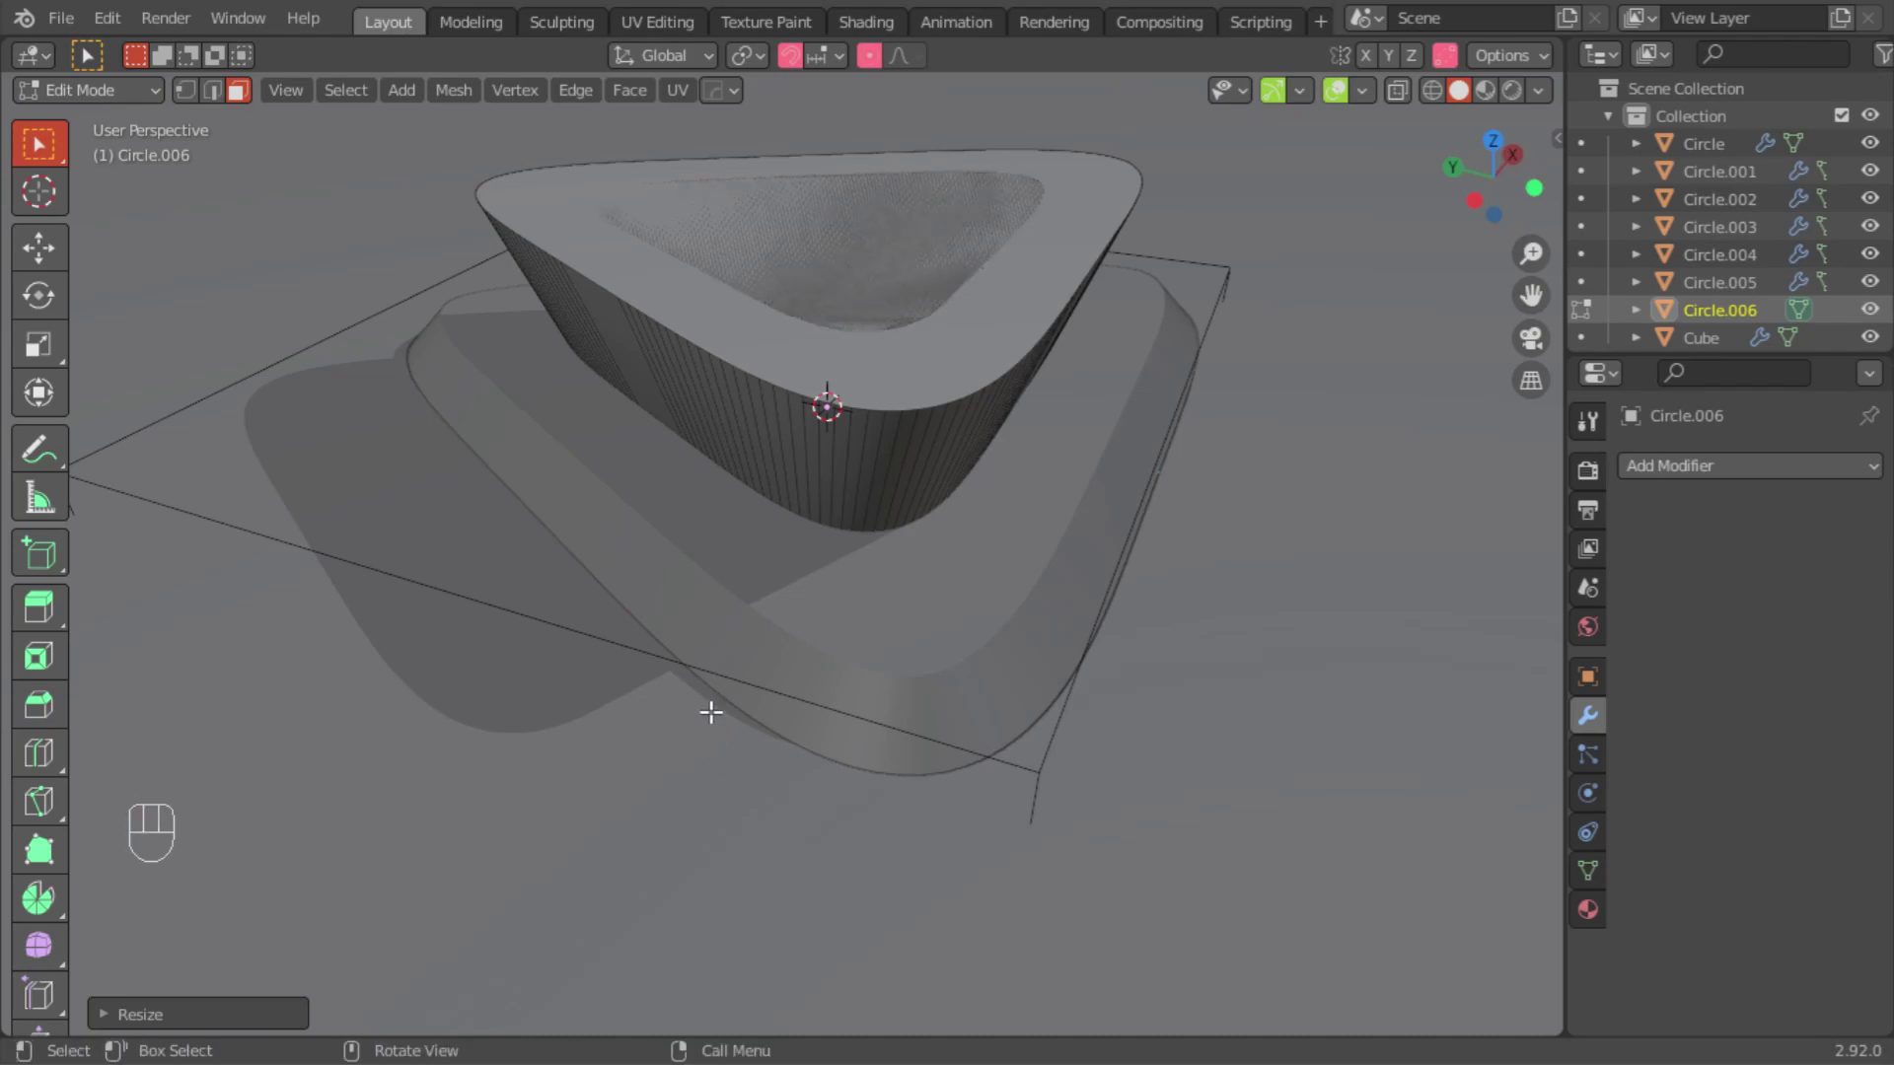
key("Tab")
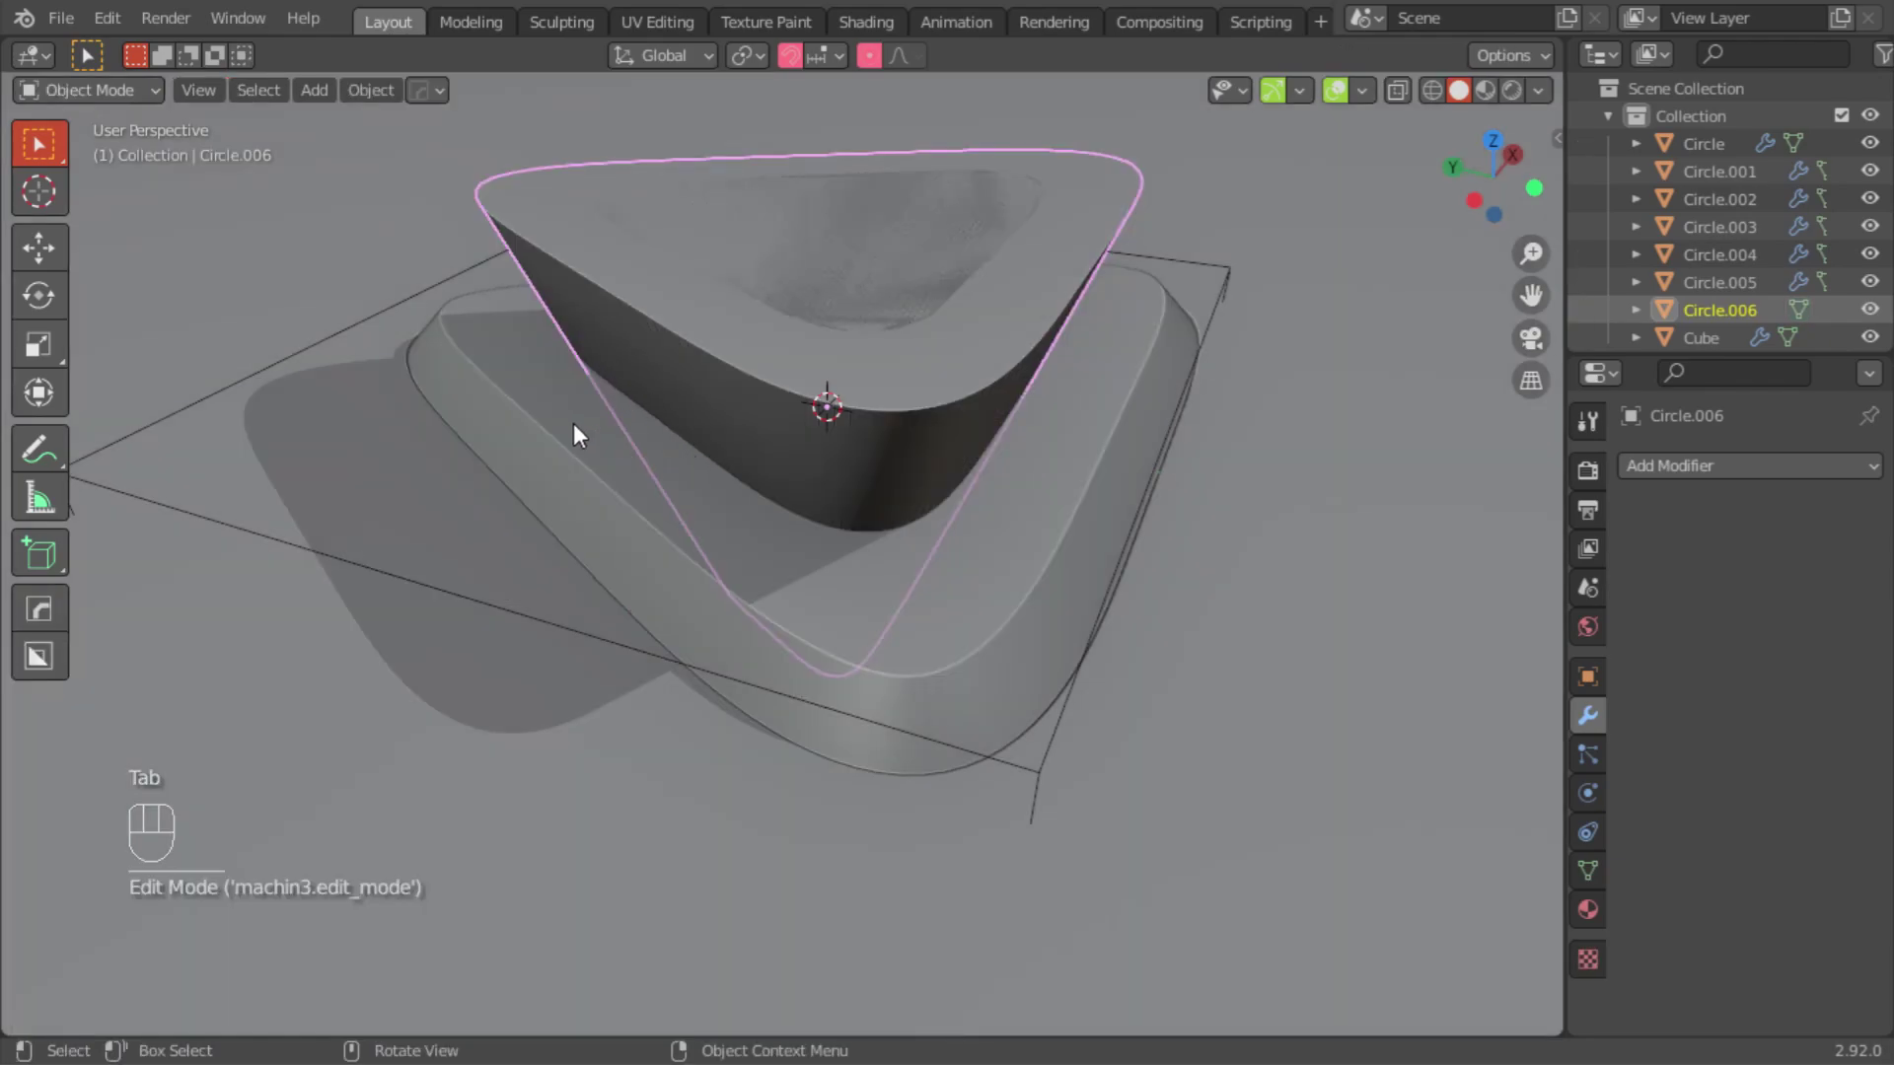
Step: Cut the tapered copy out of the large triangular block with a Boolean difference, and hide the original inner block
left_click(528, 371, "shift")
key("q")
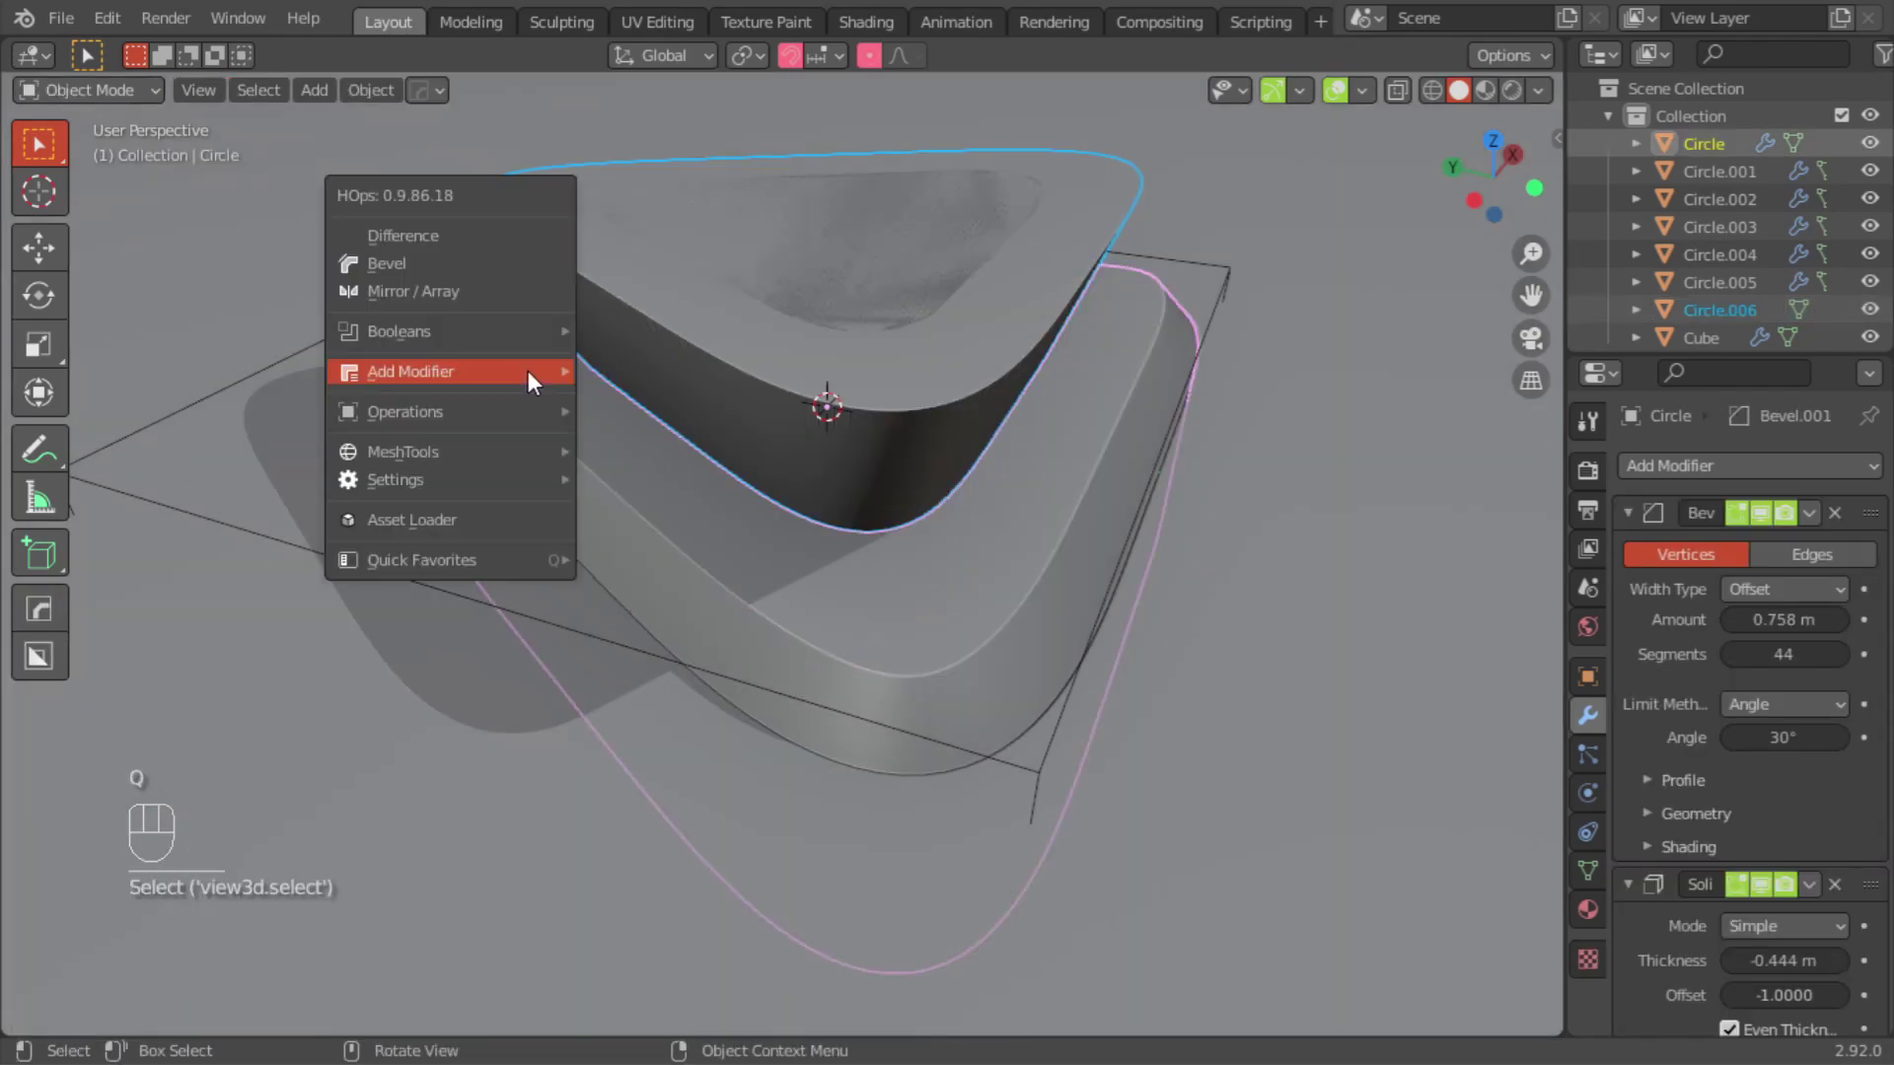
left_click(461, 237)
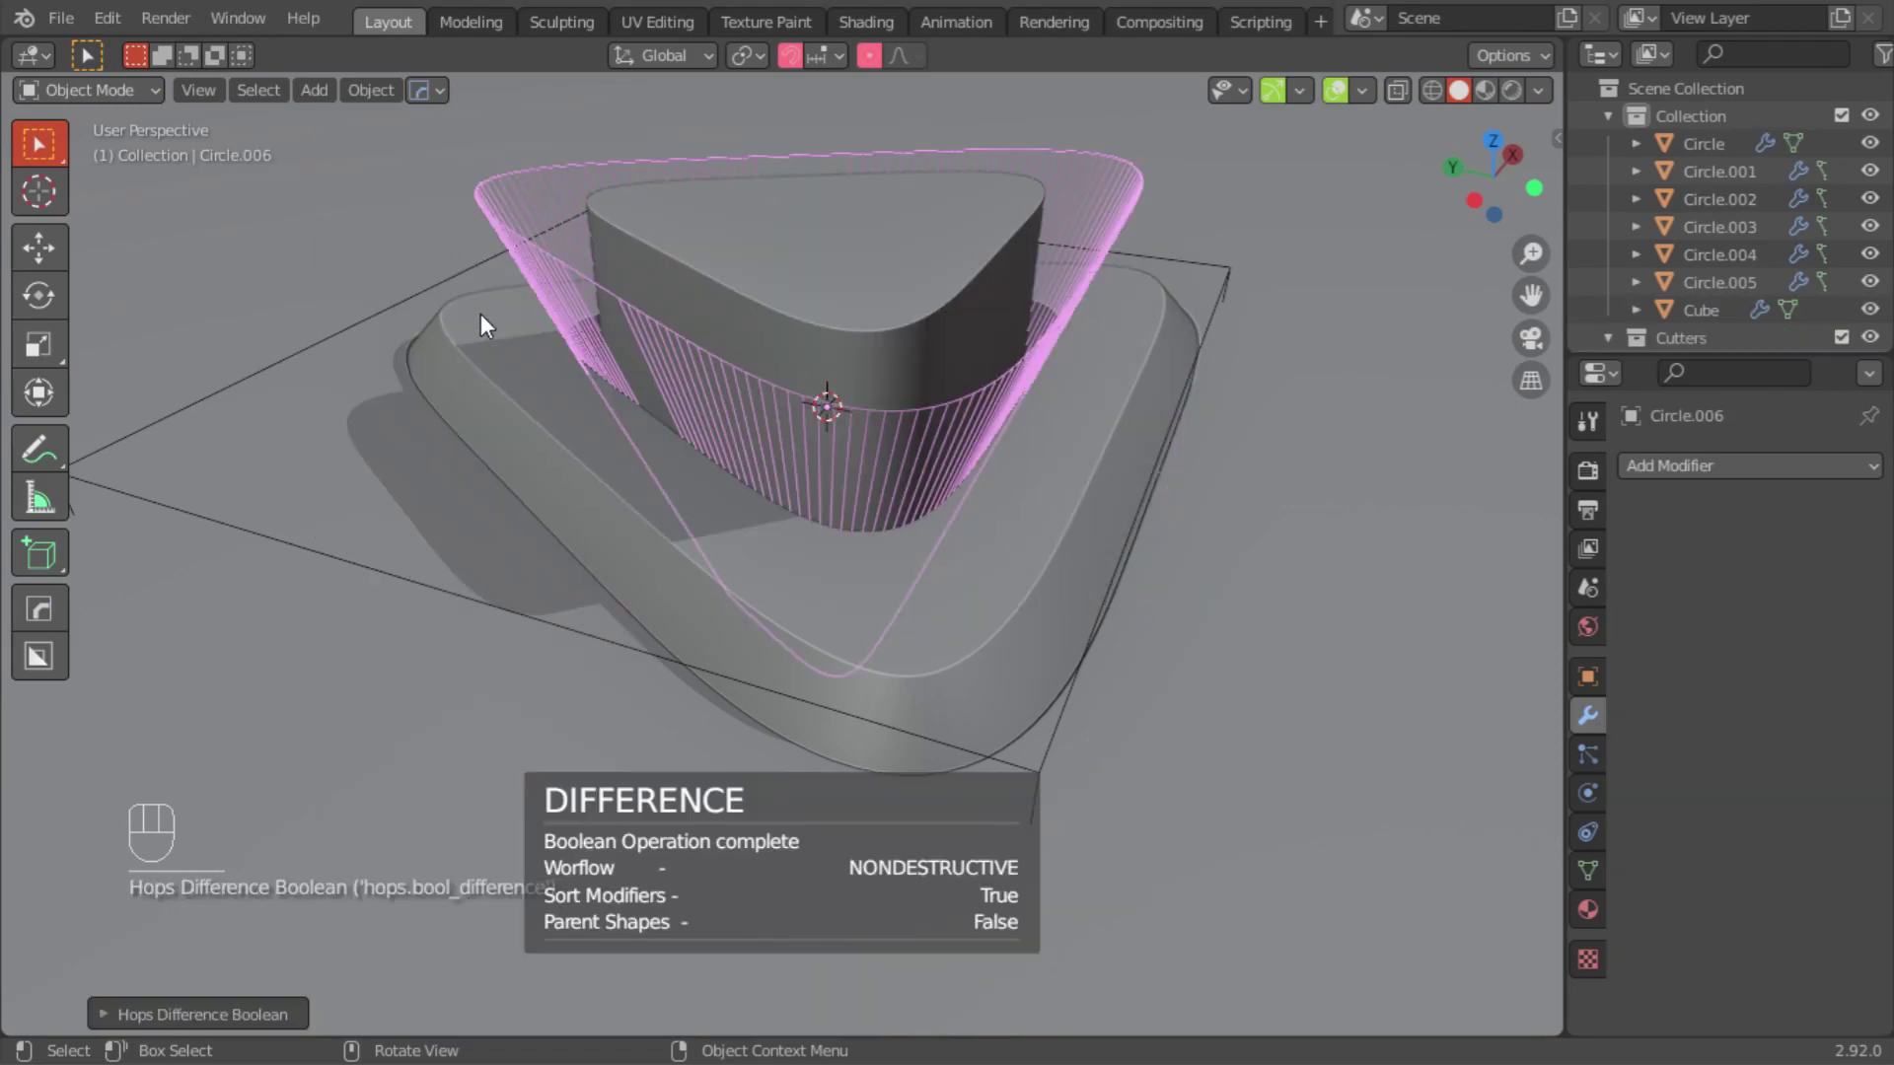
middle_click_drag(481, 314, 868, 178)
left_click(872, 276)
key("h")
Step: Move the tapered cutter slightly along Z to adjust the opening in the large triangular block
middle_click_drag(869, 177, 993, 334, "shift")
left_click(990, 338)
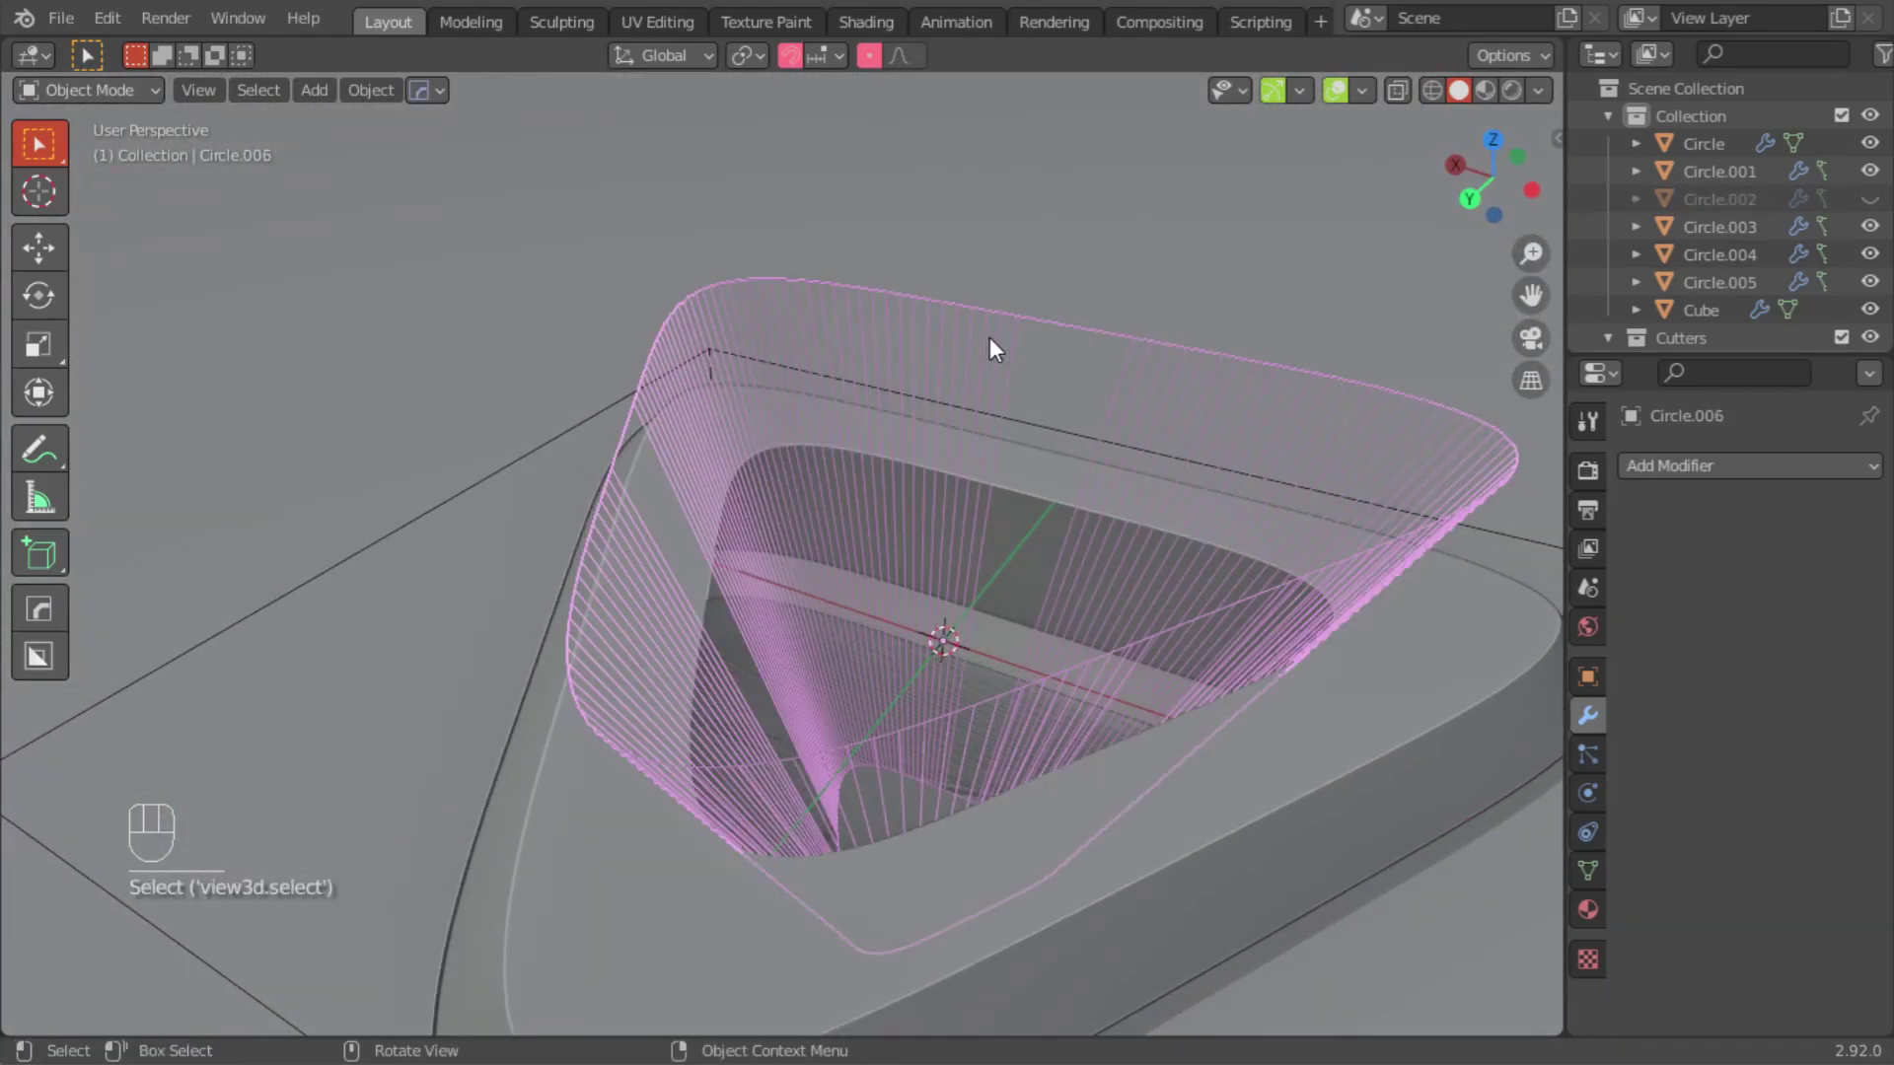
key("z")
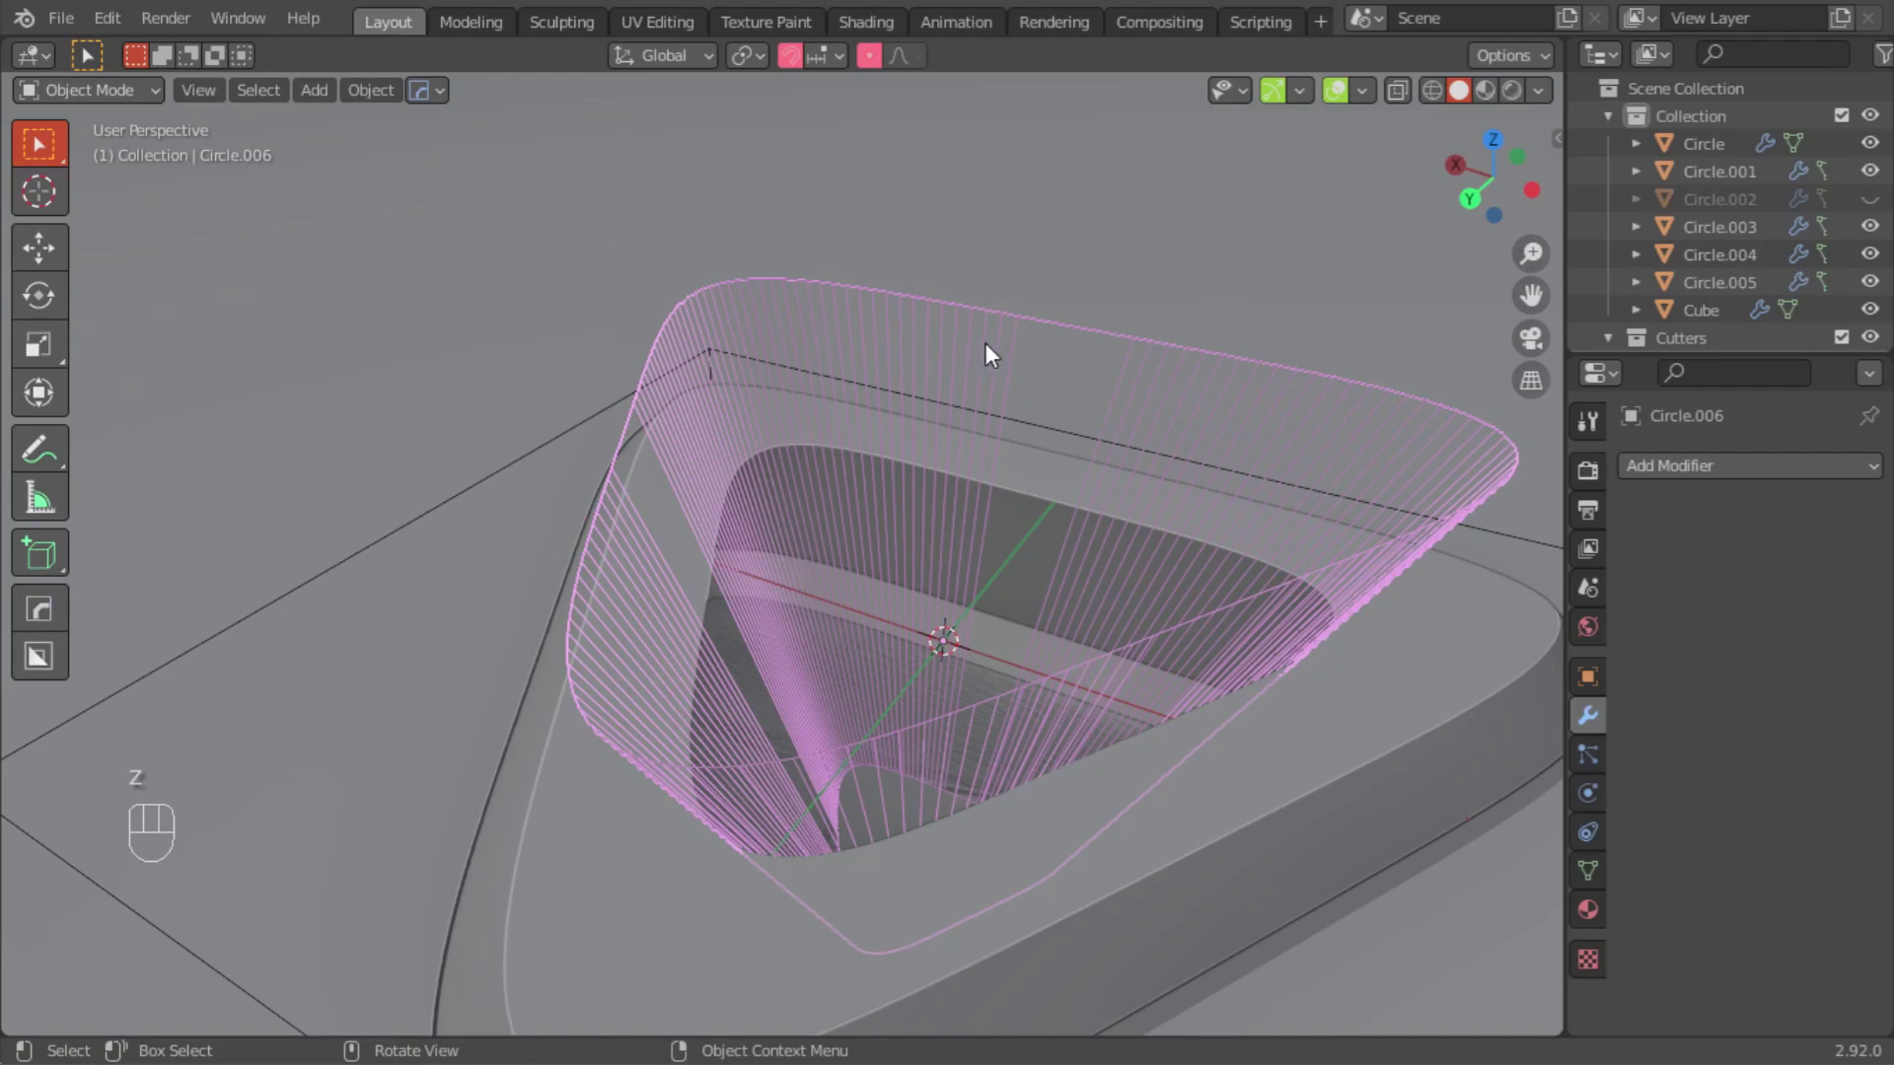
key("g")
key("z")
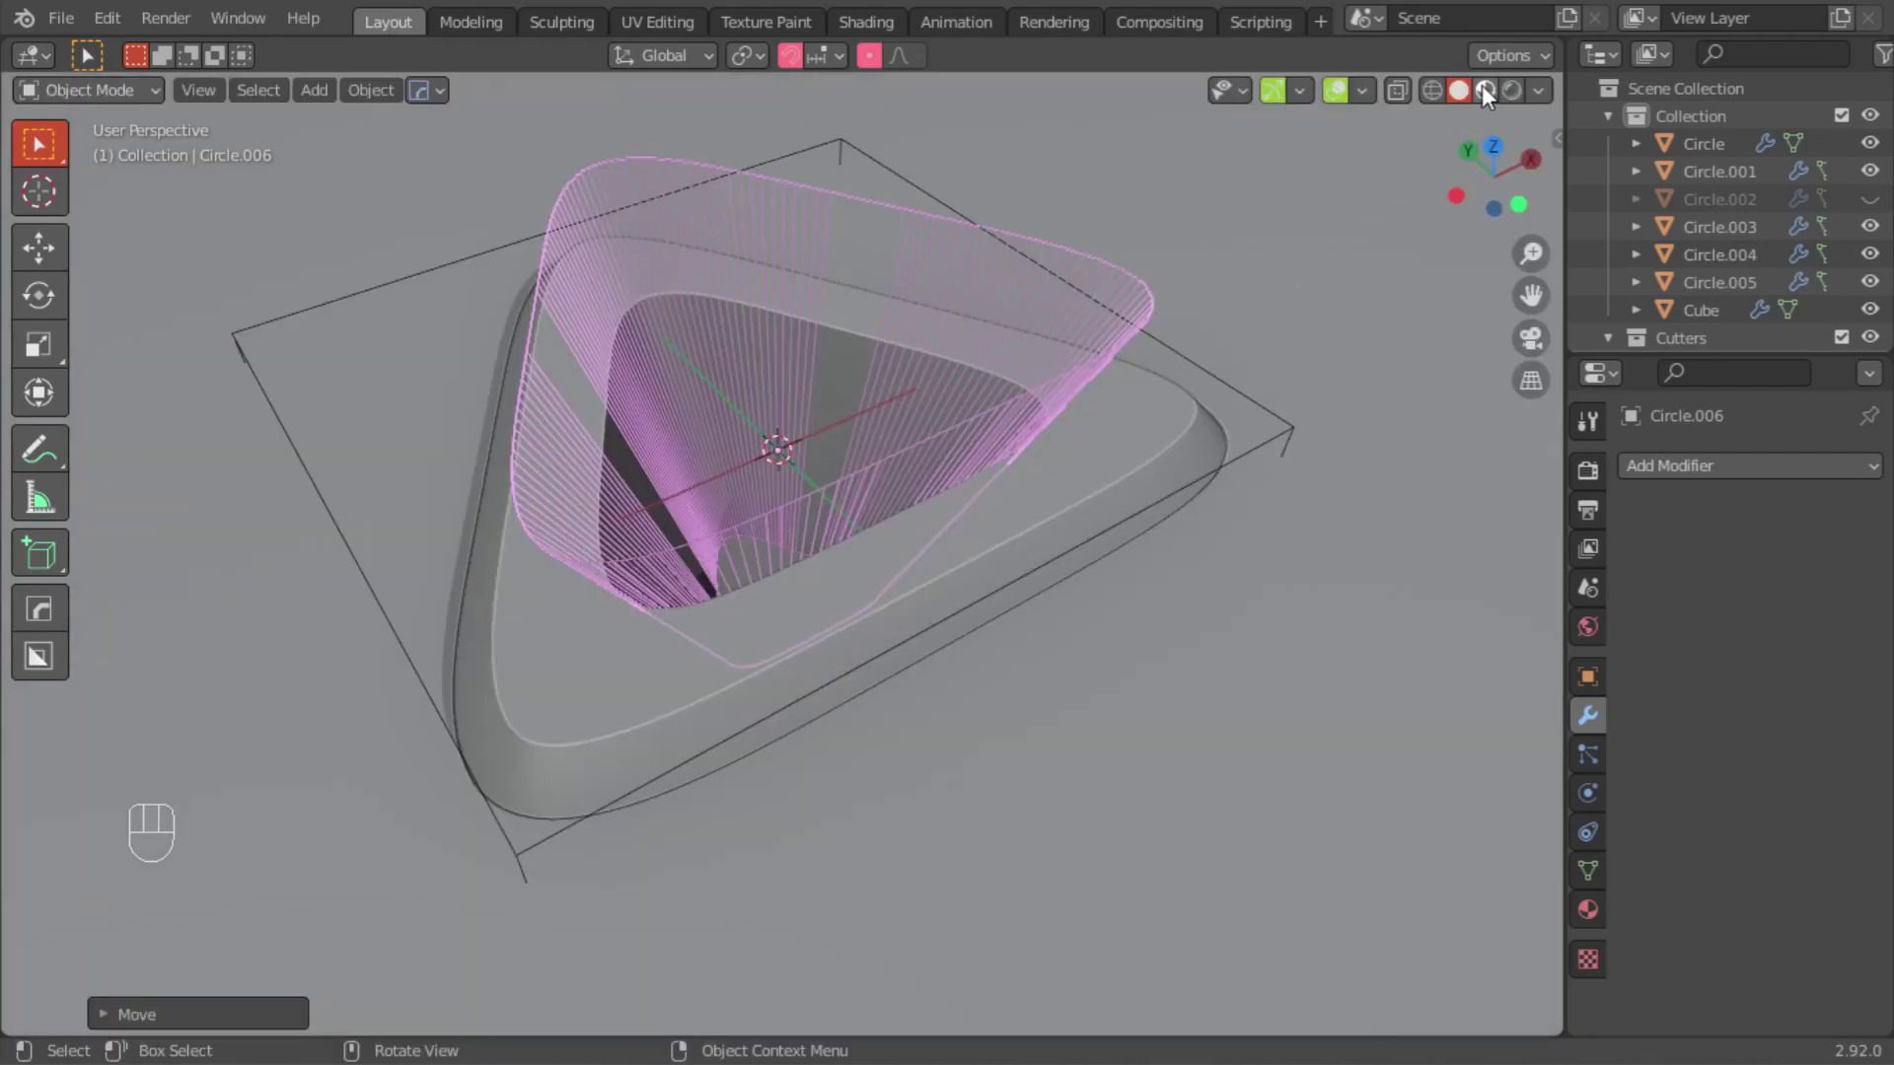
Step: Switch to material preview and apply the sy_red_matte material from the KO-Plastic-Paint KPACK to the large triangular block
left_click(1483, 92)
left_click(1115, 460)
key("n")
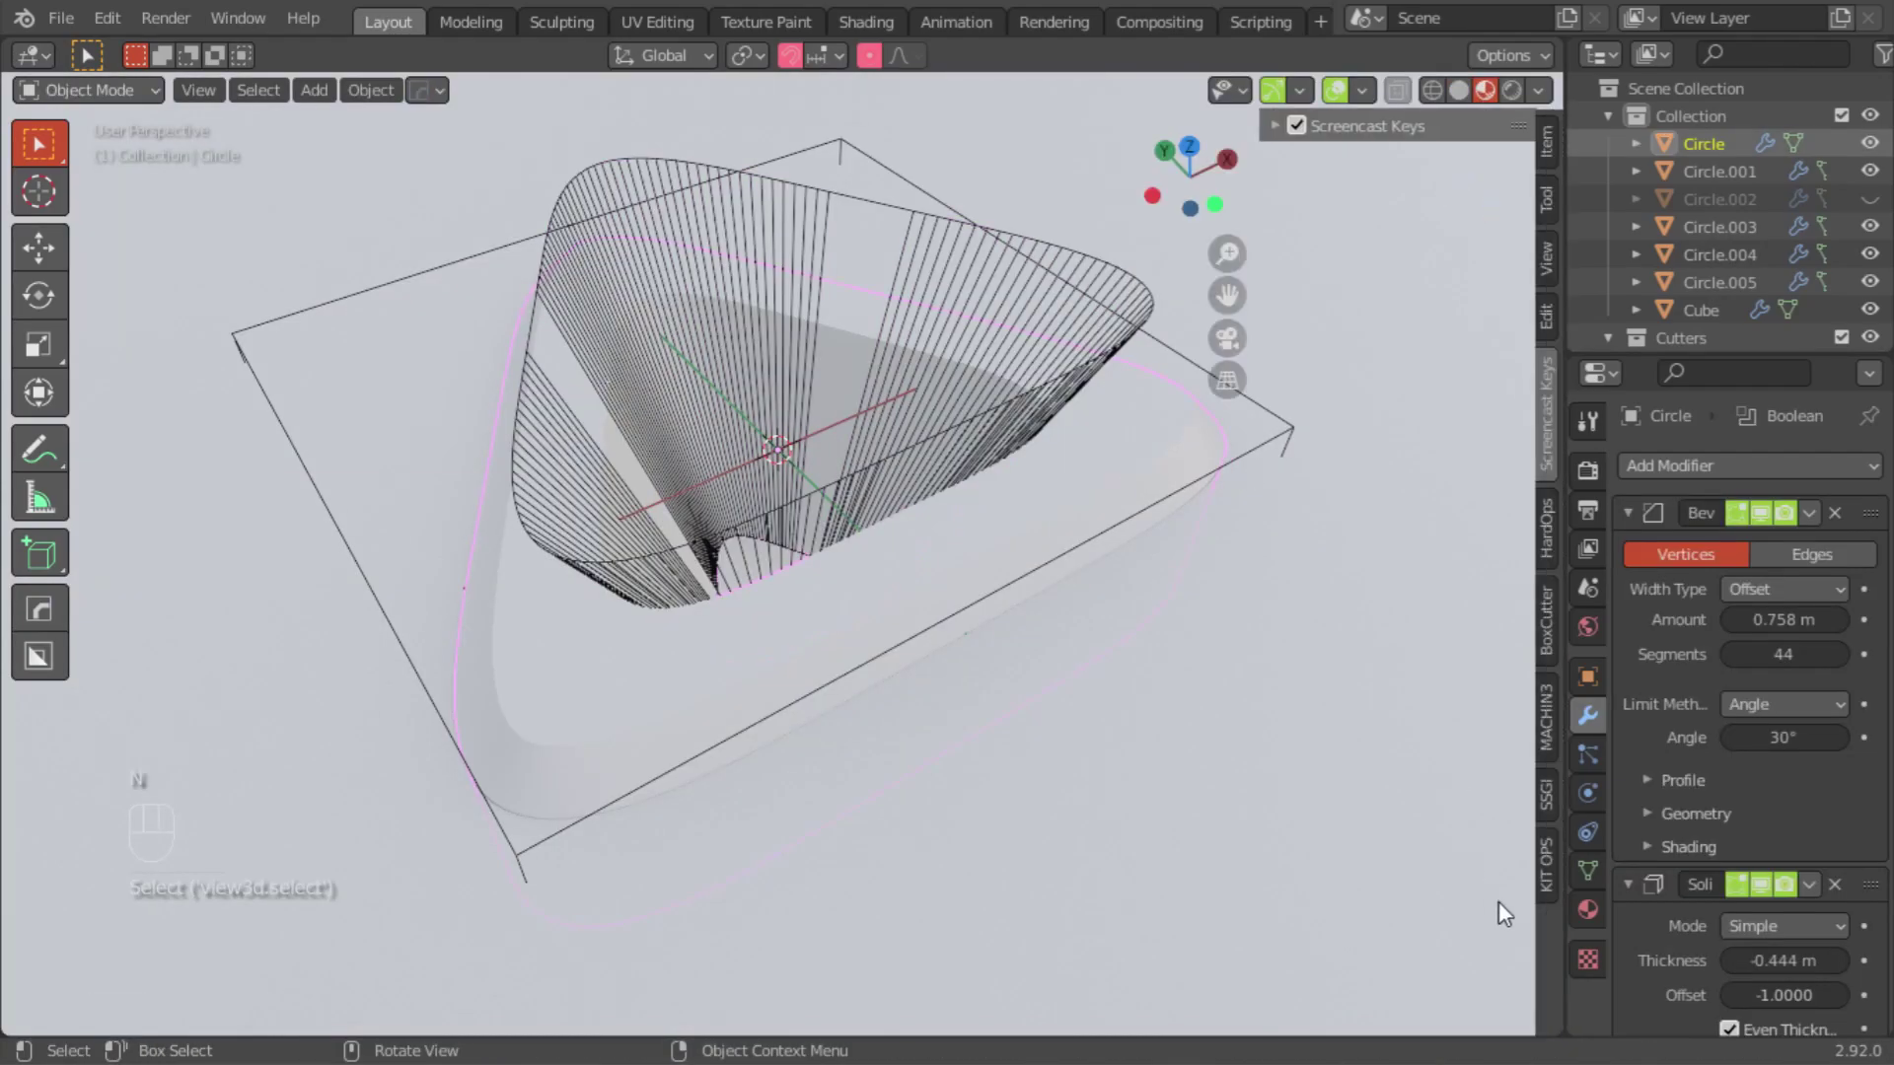
left_click(1545, 858)
left_click(1431, 233)
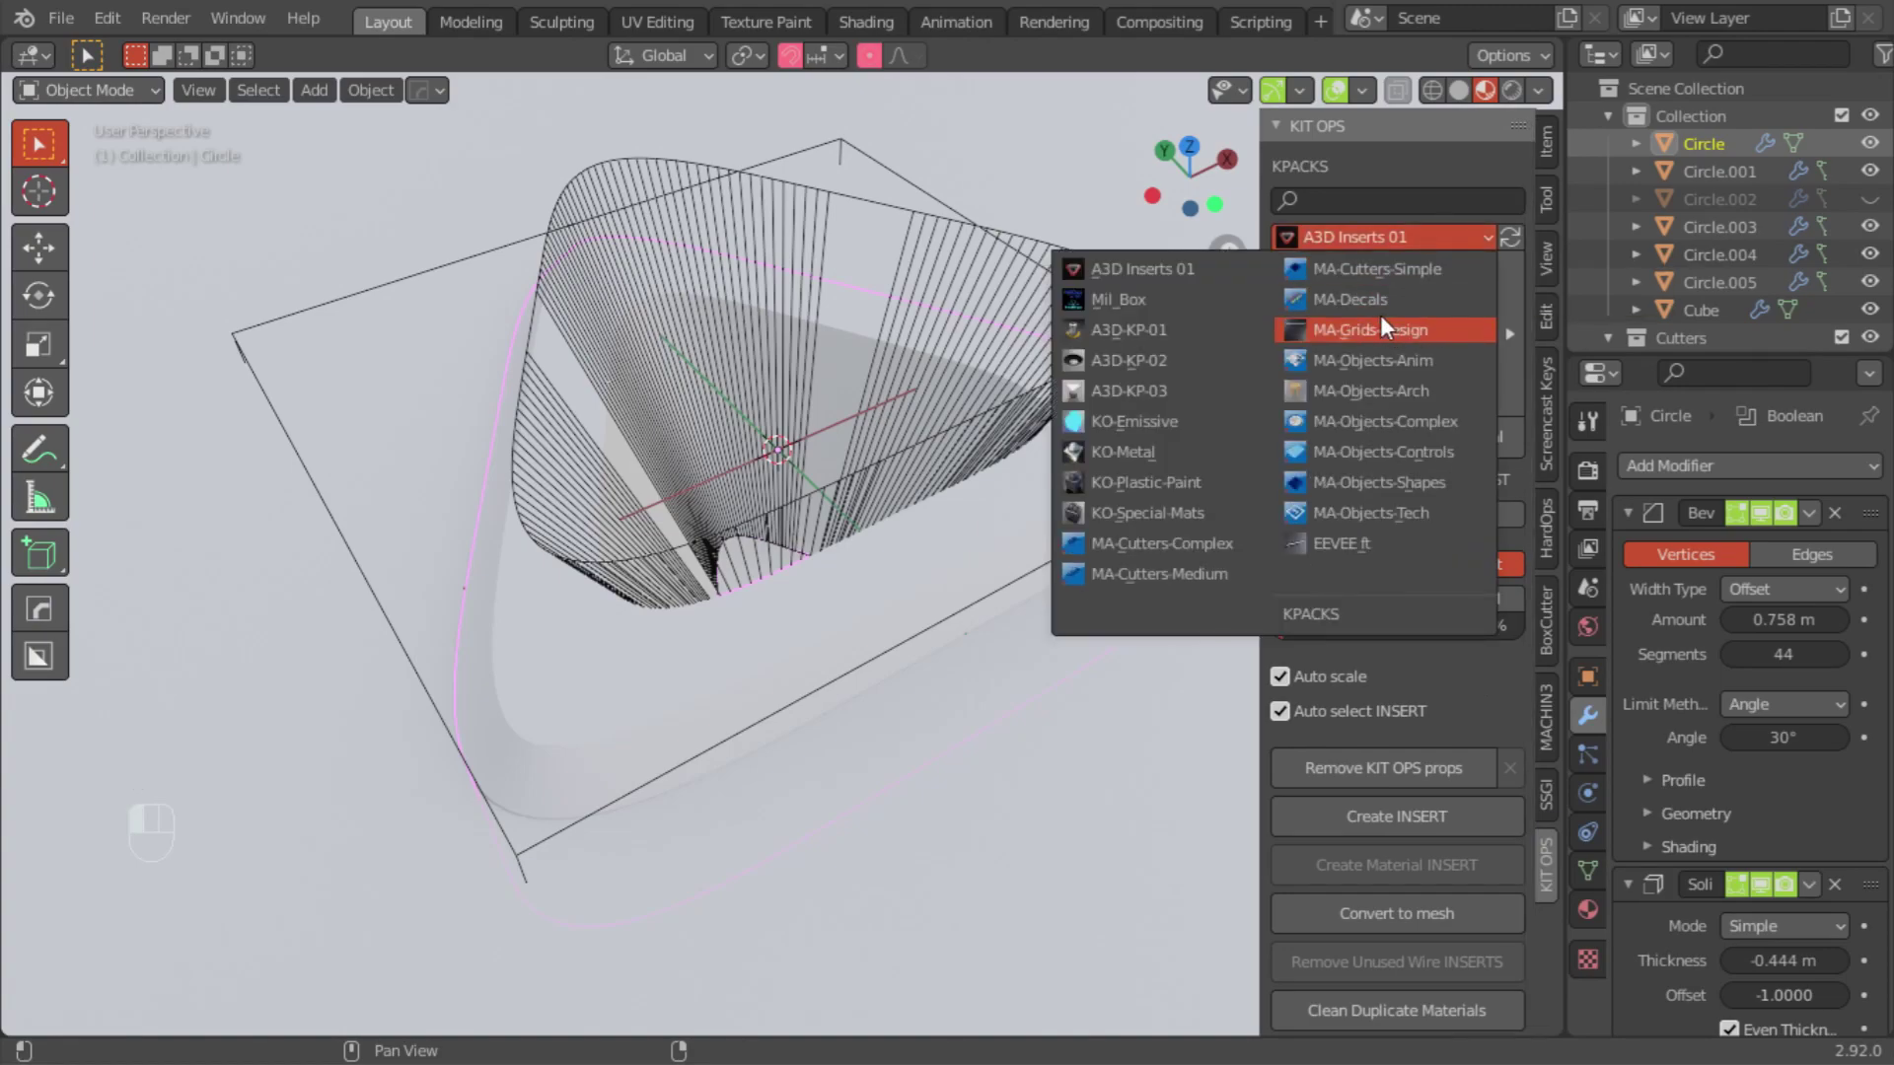
left_click(1156, 481)
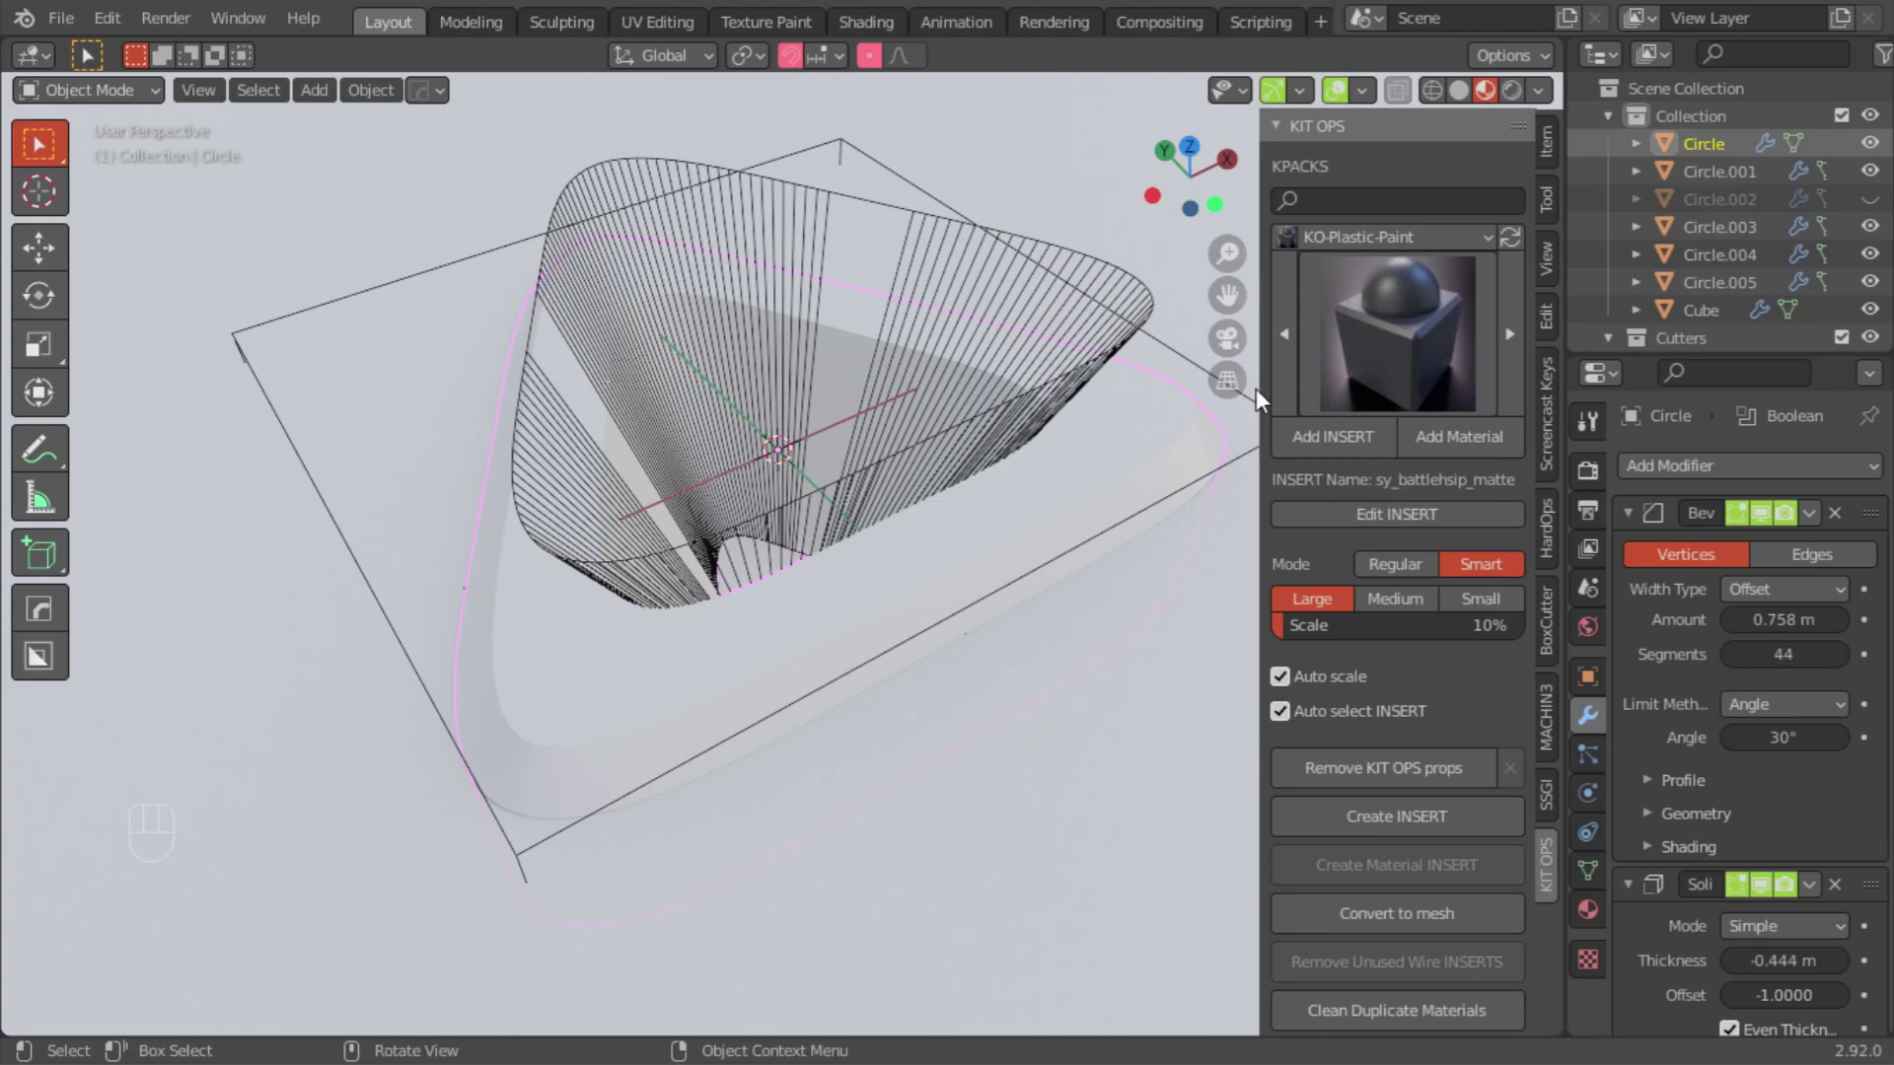
left_click(1354, 310)
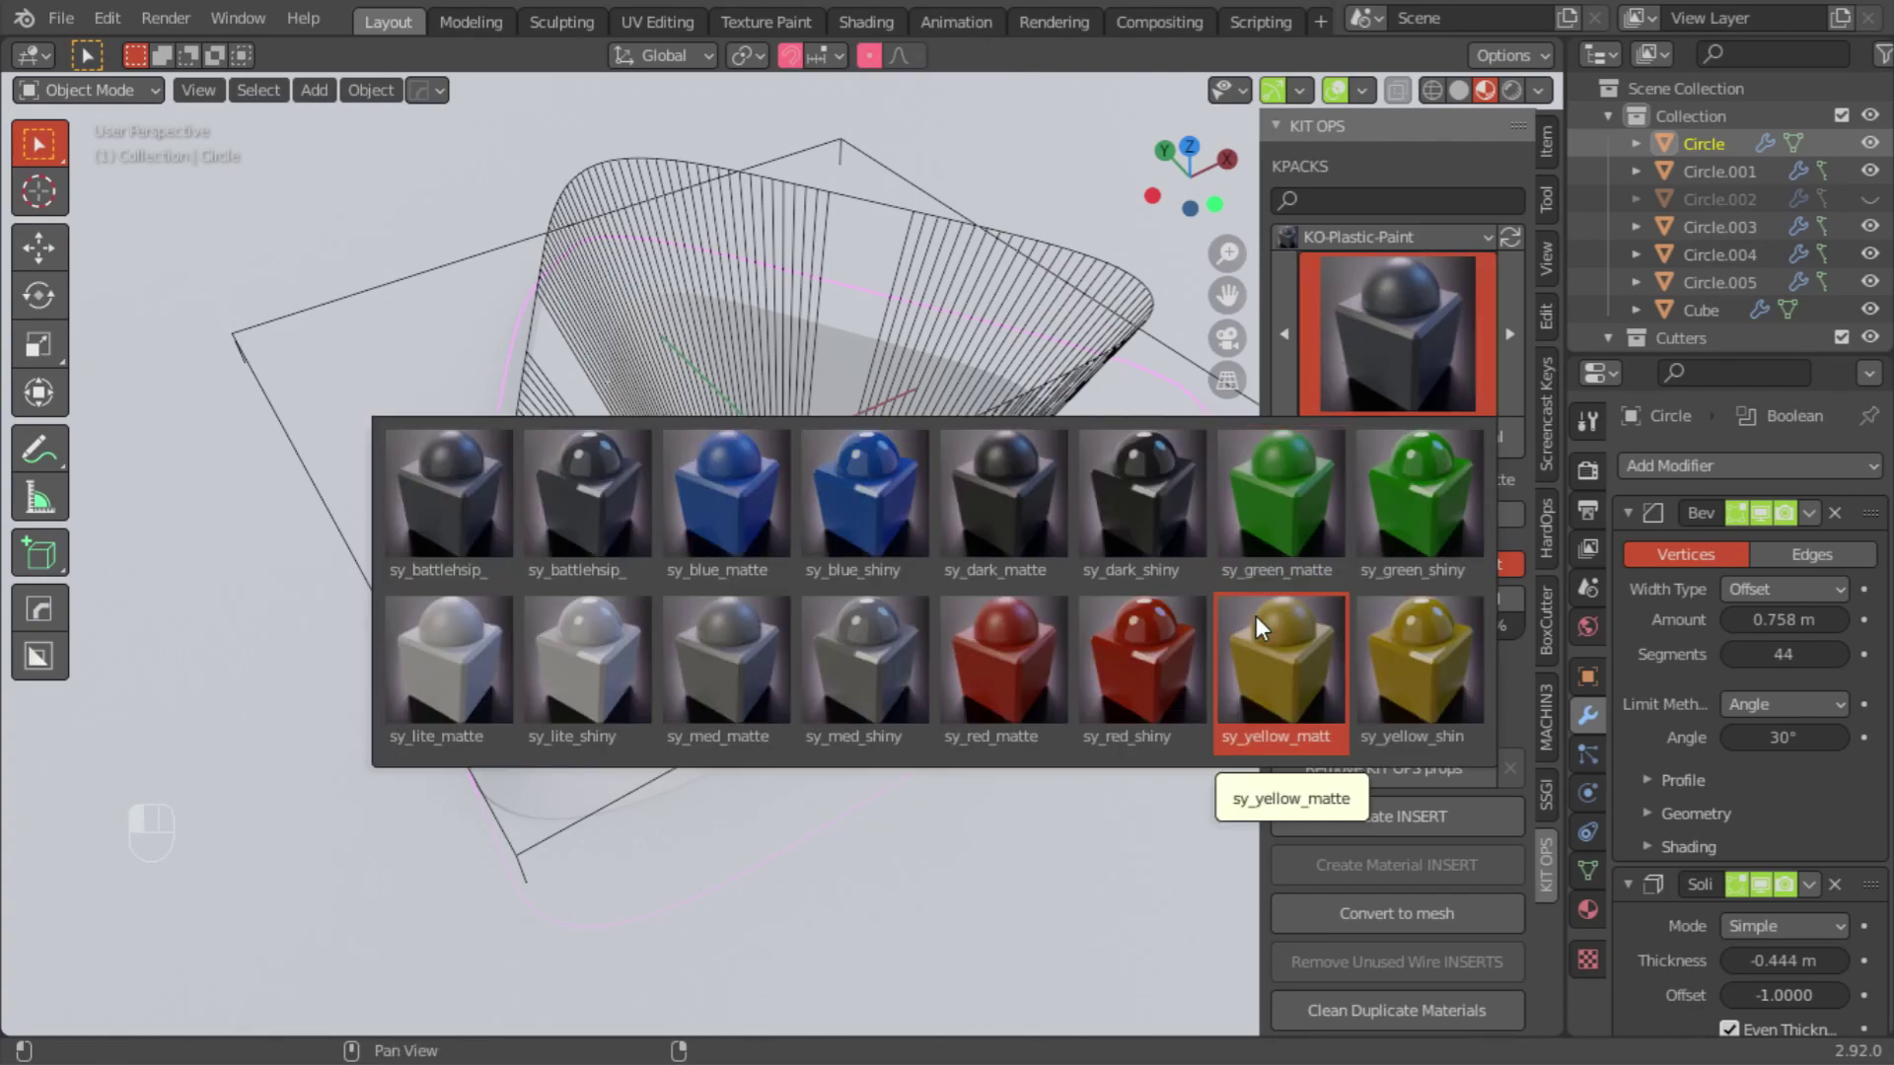
left_click(1016, 661)
left_click(1444, 436)
Step: Hide the tapered cutter over the red block's opening
middle_click_drag(868, 552, 786, 629)
left_click(801, 493)
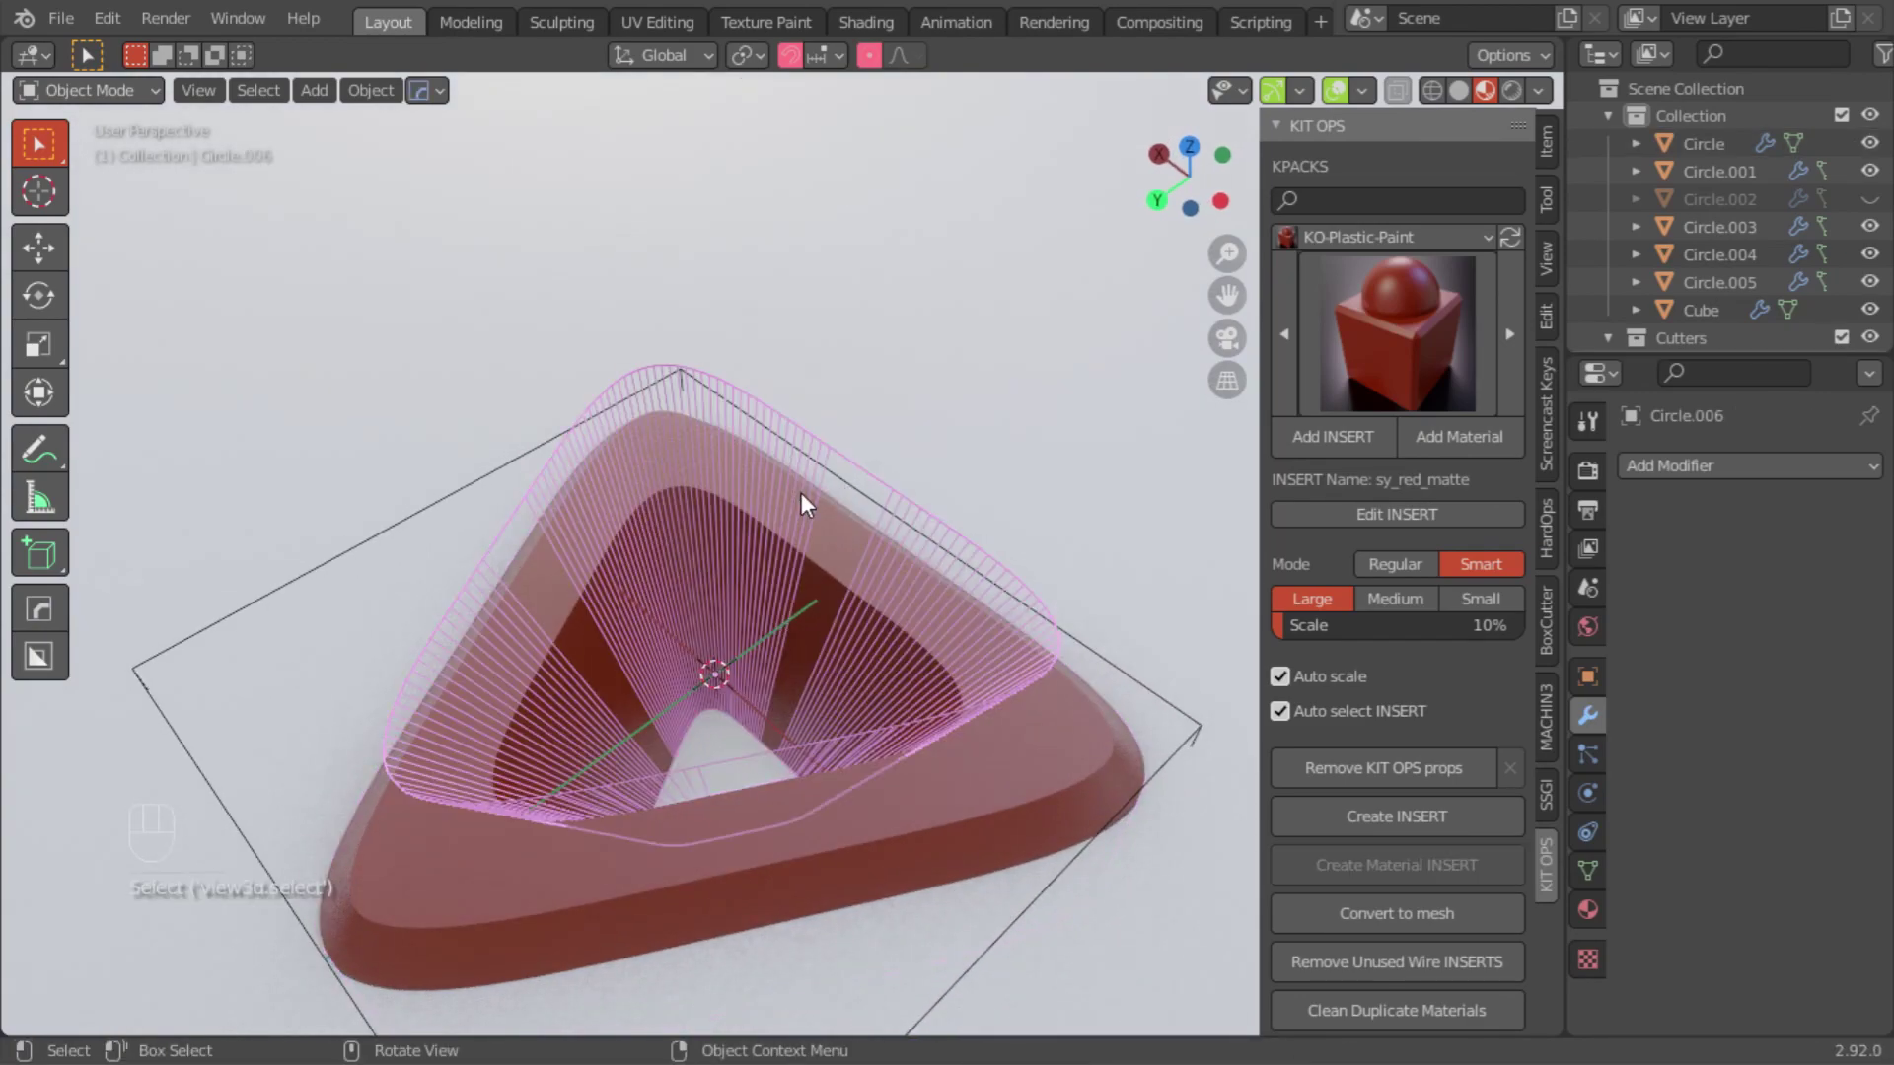
key("h")
middle_click_drag(801, 494, 860, 592)
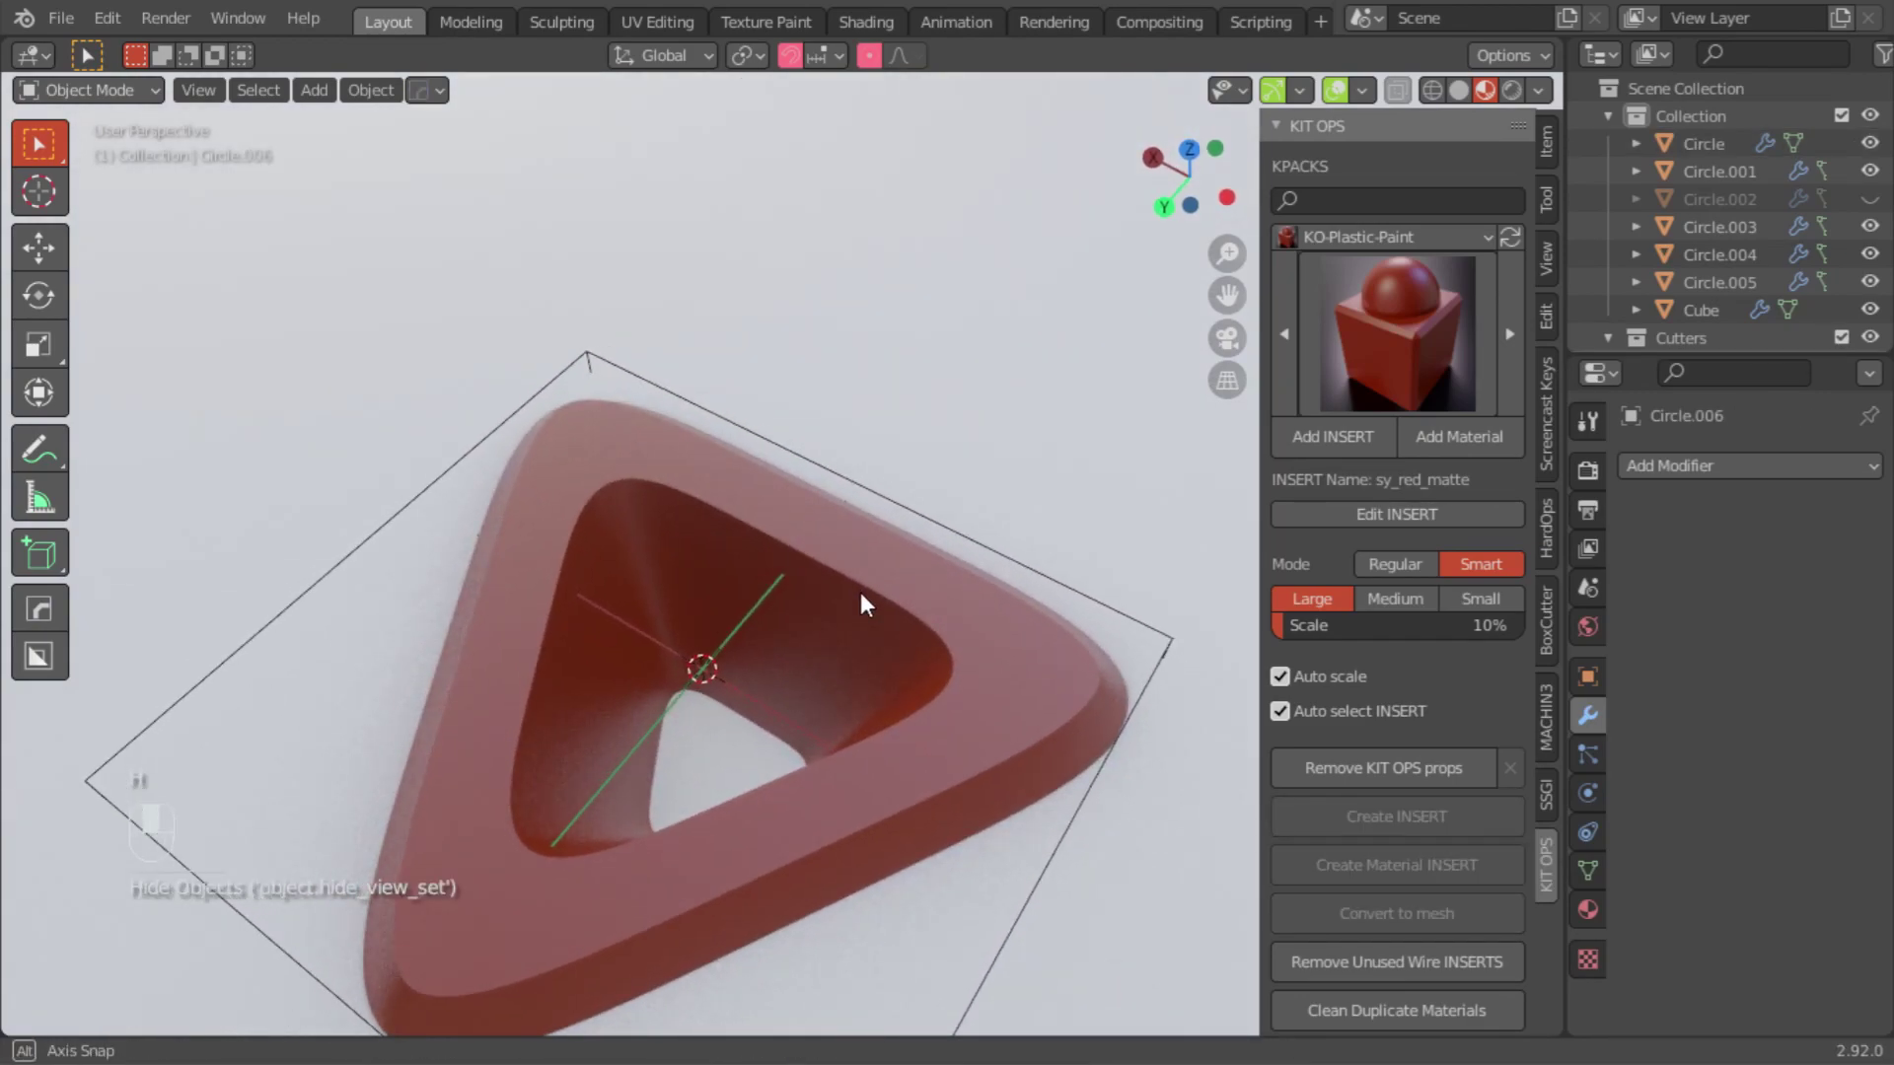
key("n")
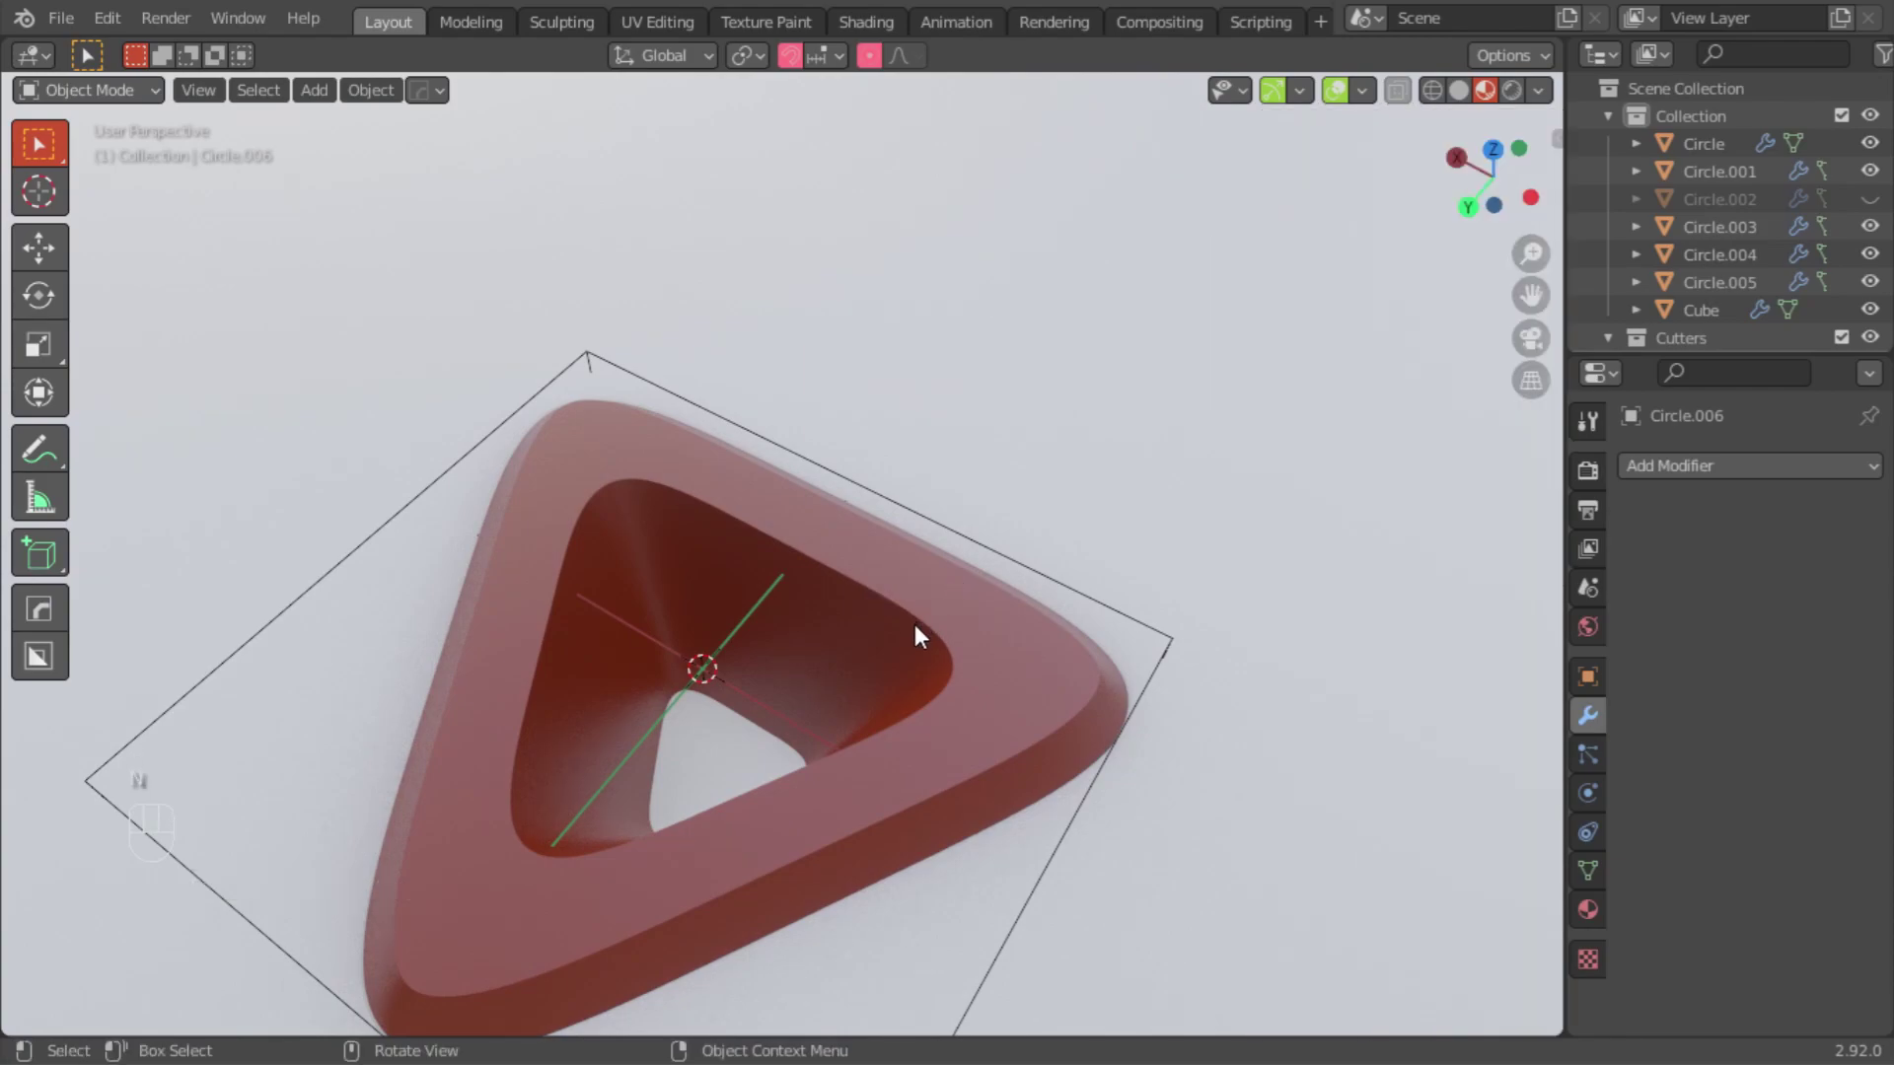
Step: Unhide the small inner block, duplicate it in place, and return the viewport to solid shading
key("alt+h")
left_click(971, 605)
left_click(727, 595)
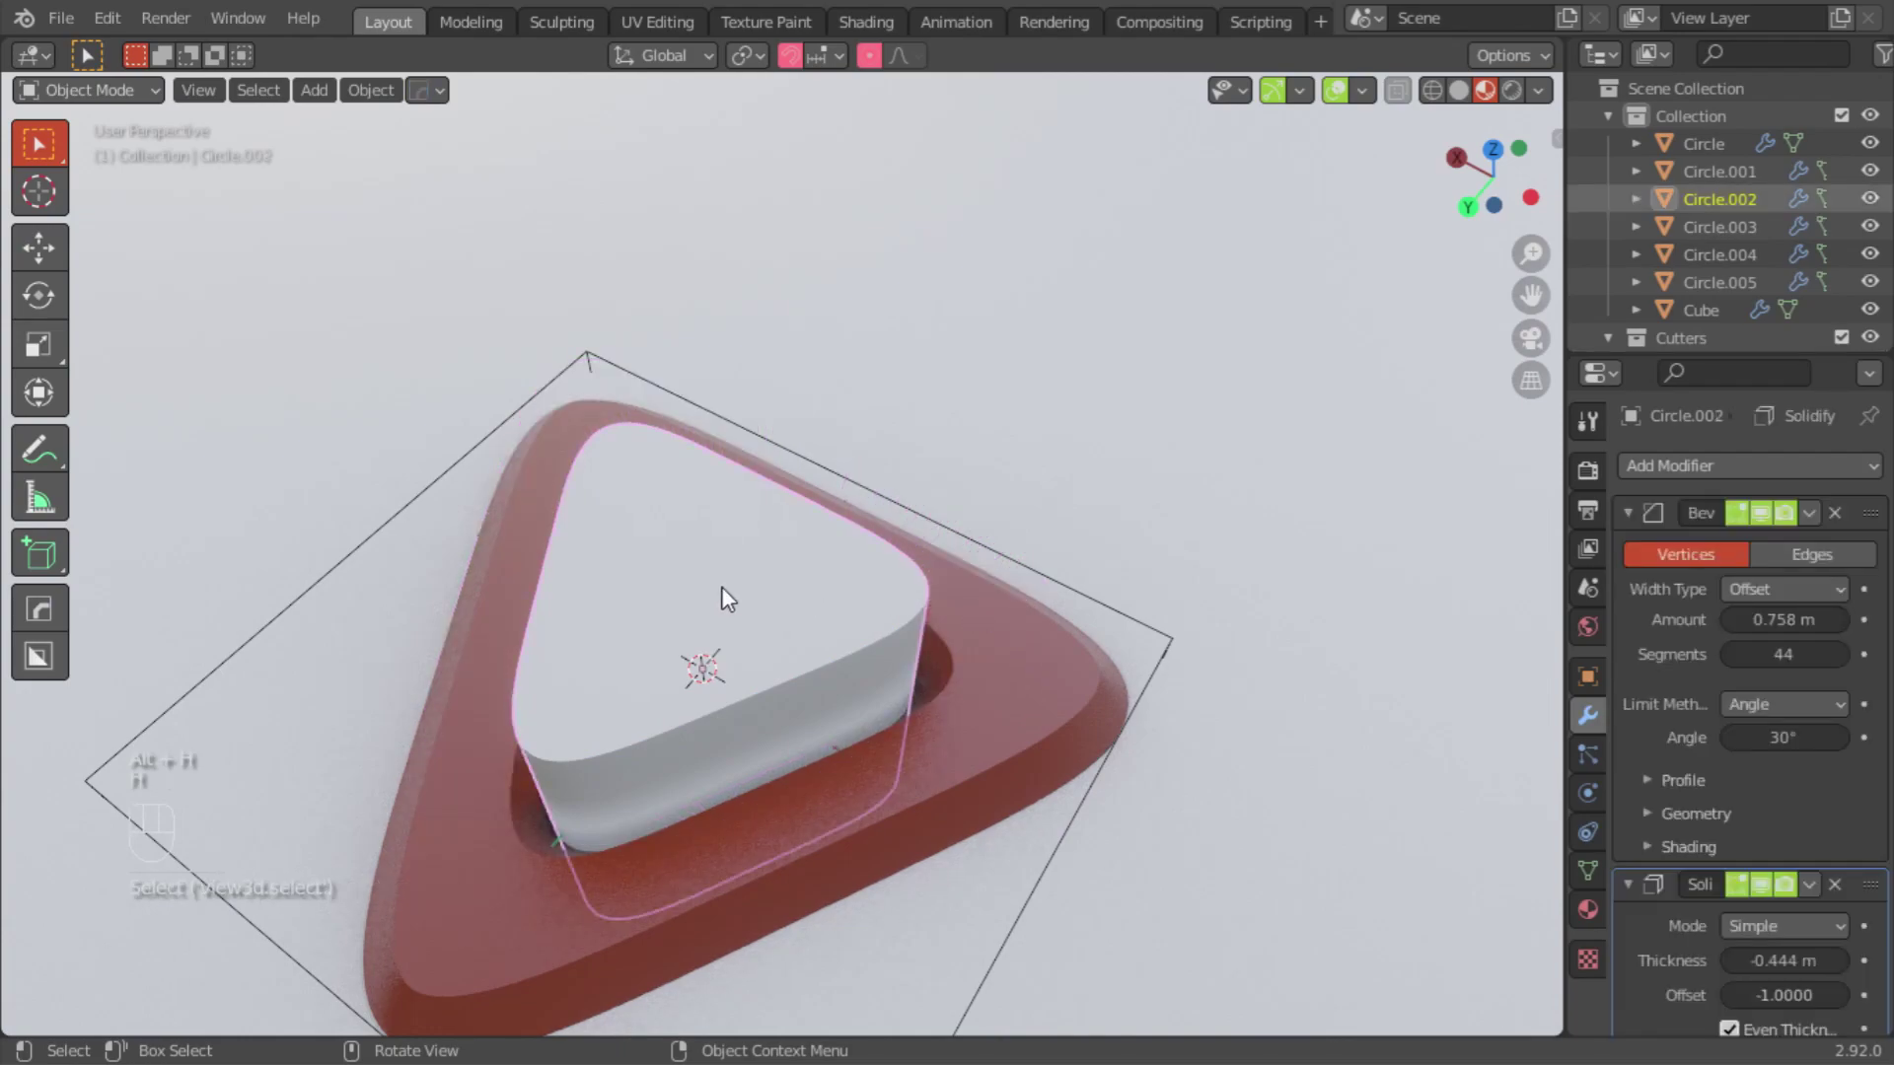
key("shift+d")
right_click(417, 387)
left_click(1464, 90)
mouse_move(986, 345)
middle_mouse_down()
mouse_move(884, 373)
mouse_move(941, 430)
middle_mouse_up()
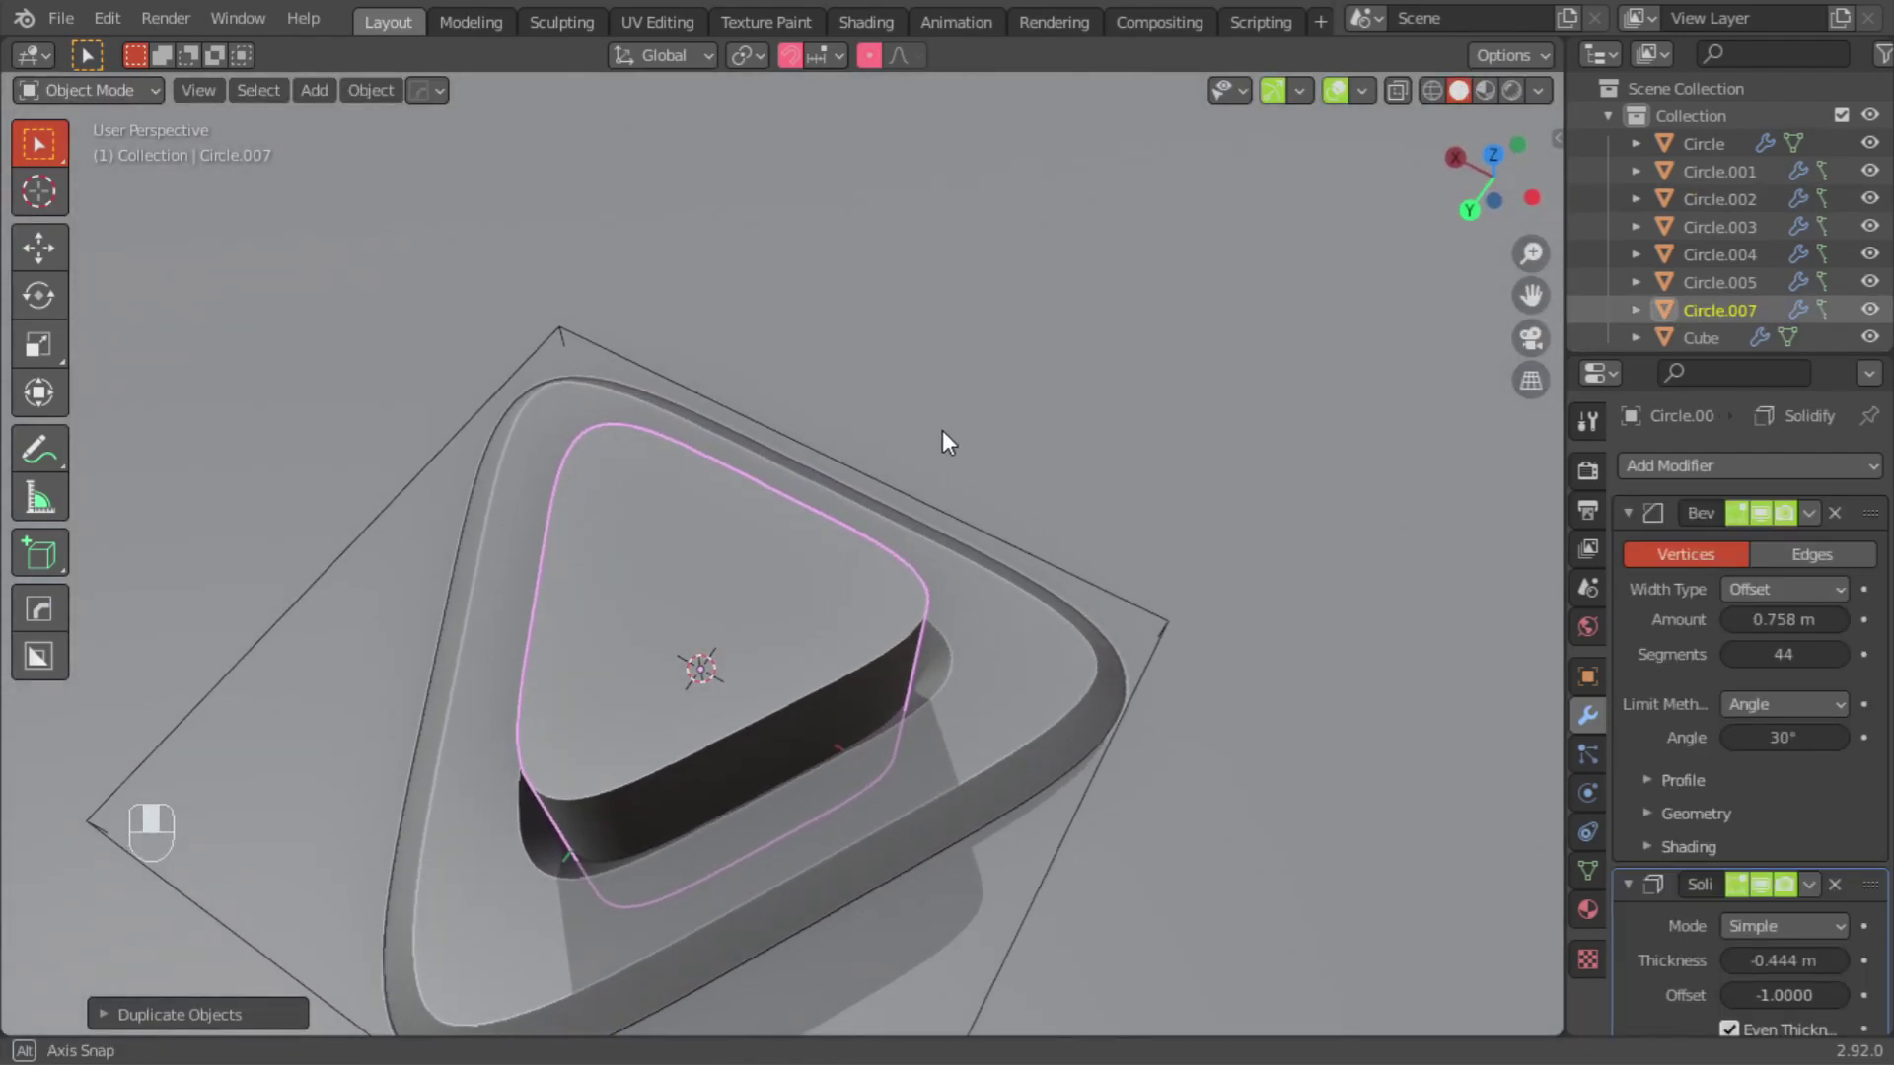
Step: Apply all transforms to the duplicated inner block and set its Solidify thickness to -0.664 m
key("q")
mouse_move(779, 945)
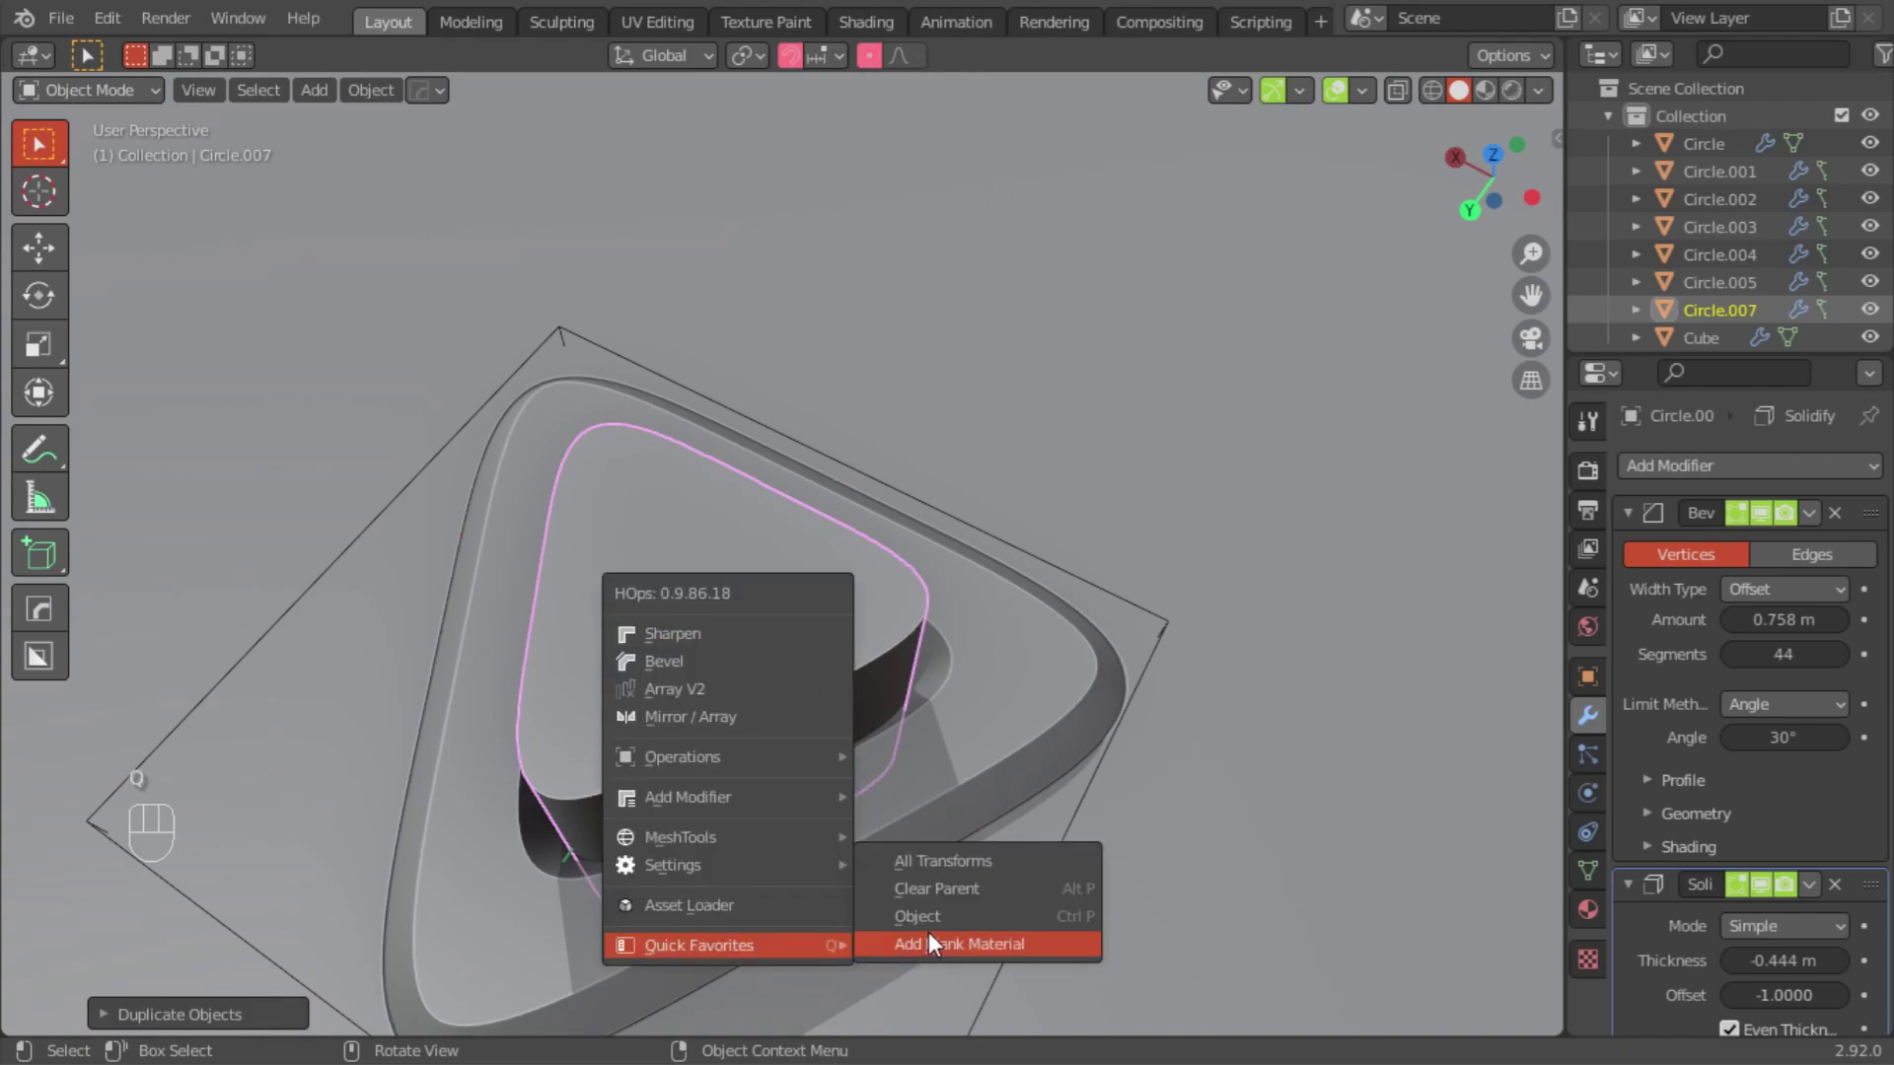
left_click(922, 858)
middle_click_drag(921, 858, 907, 671)
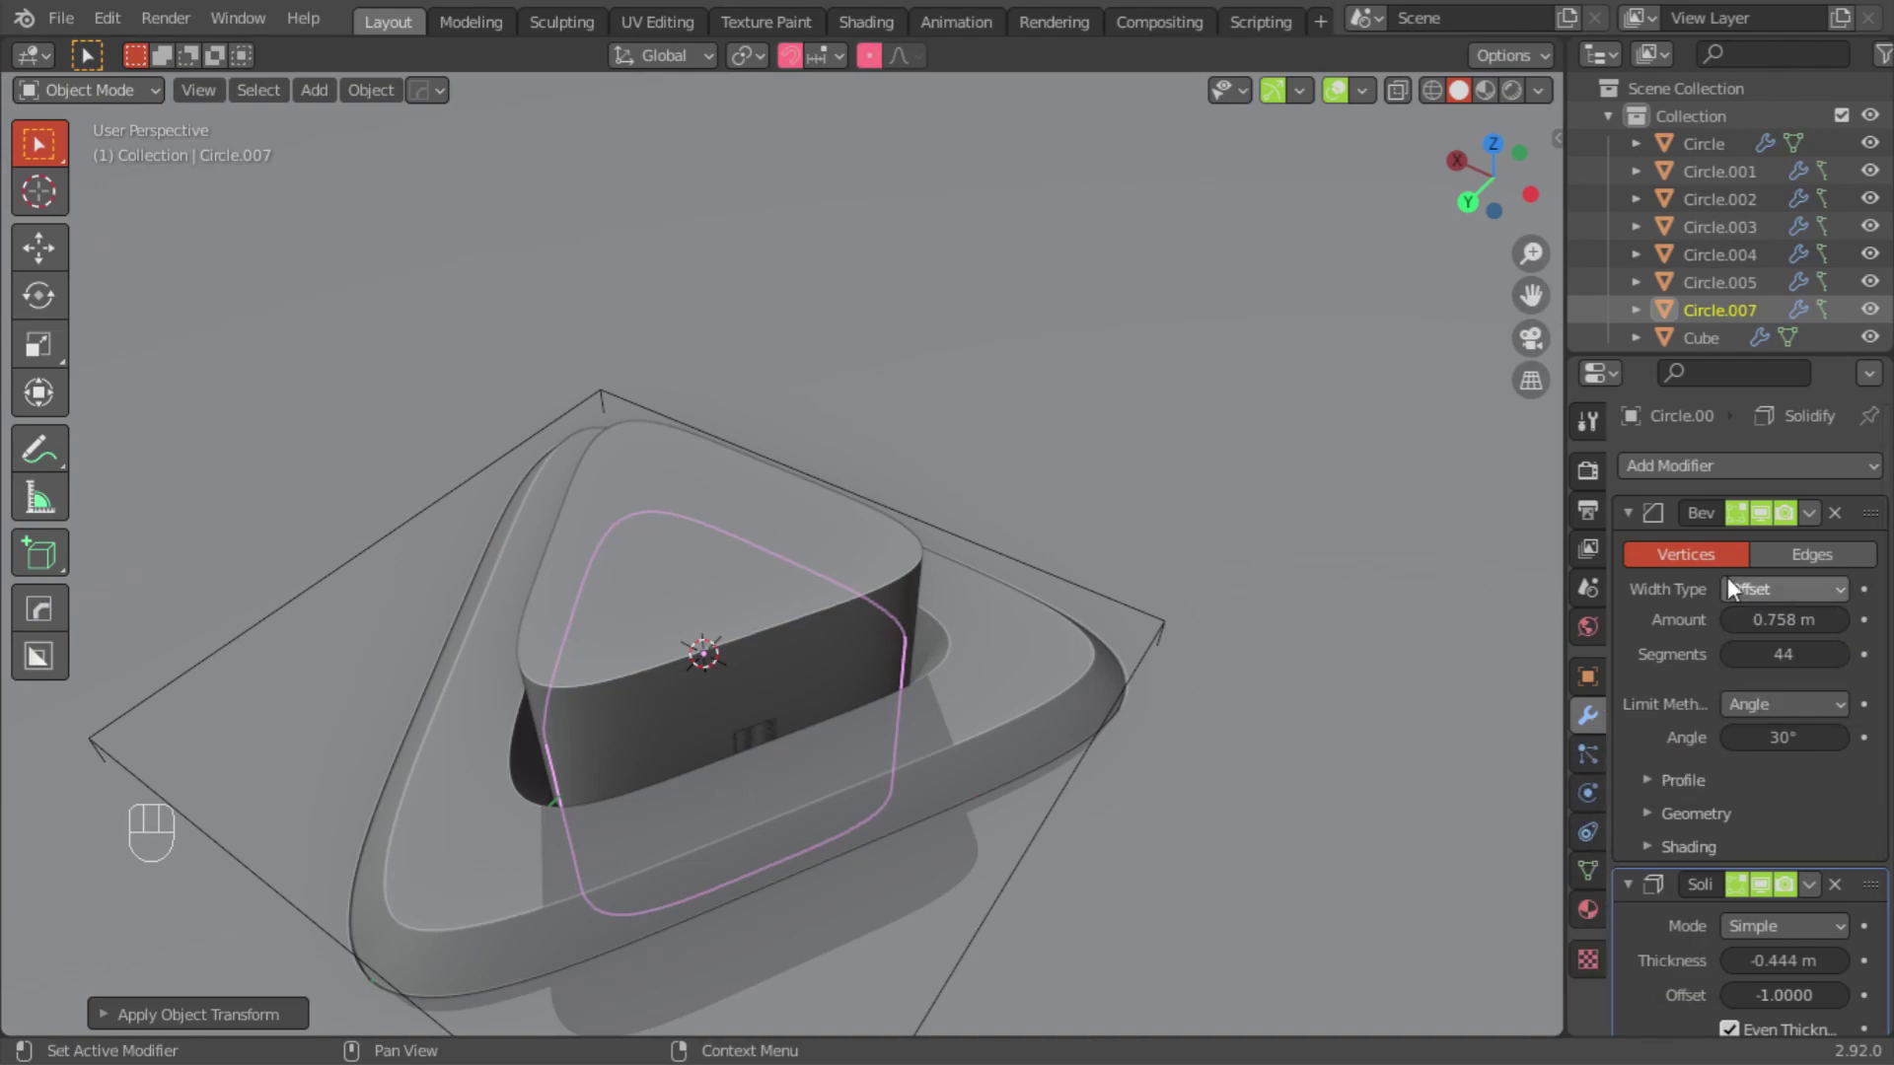
left_click(1654, 514)
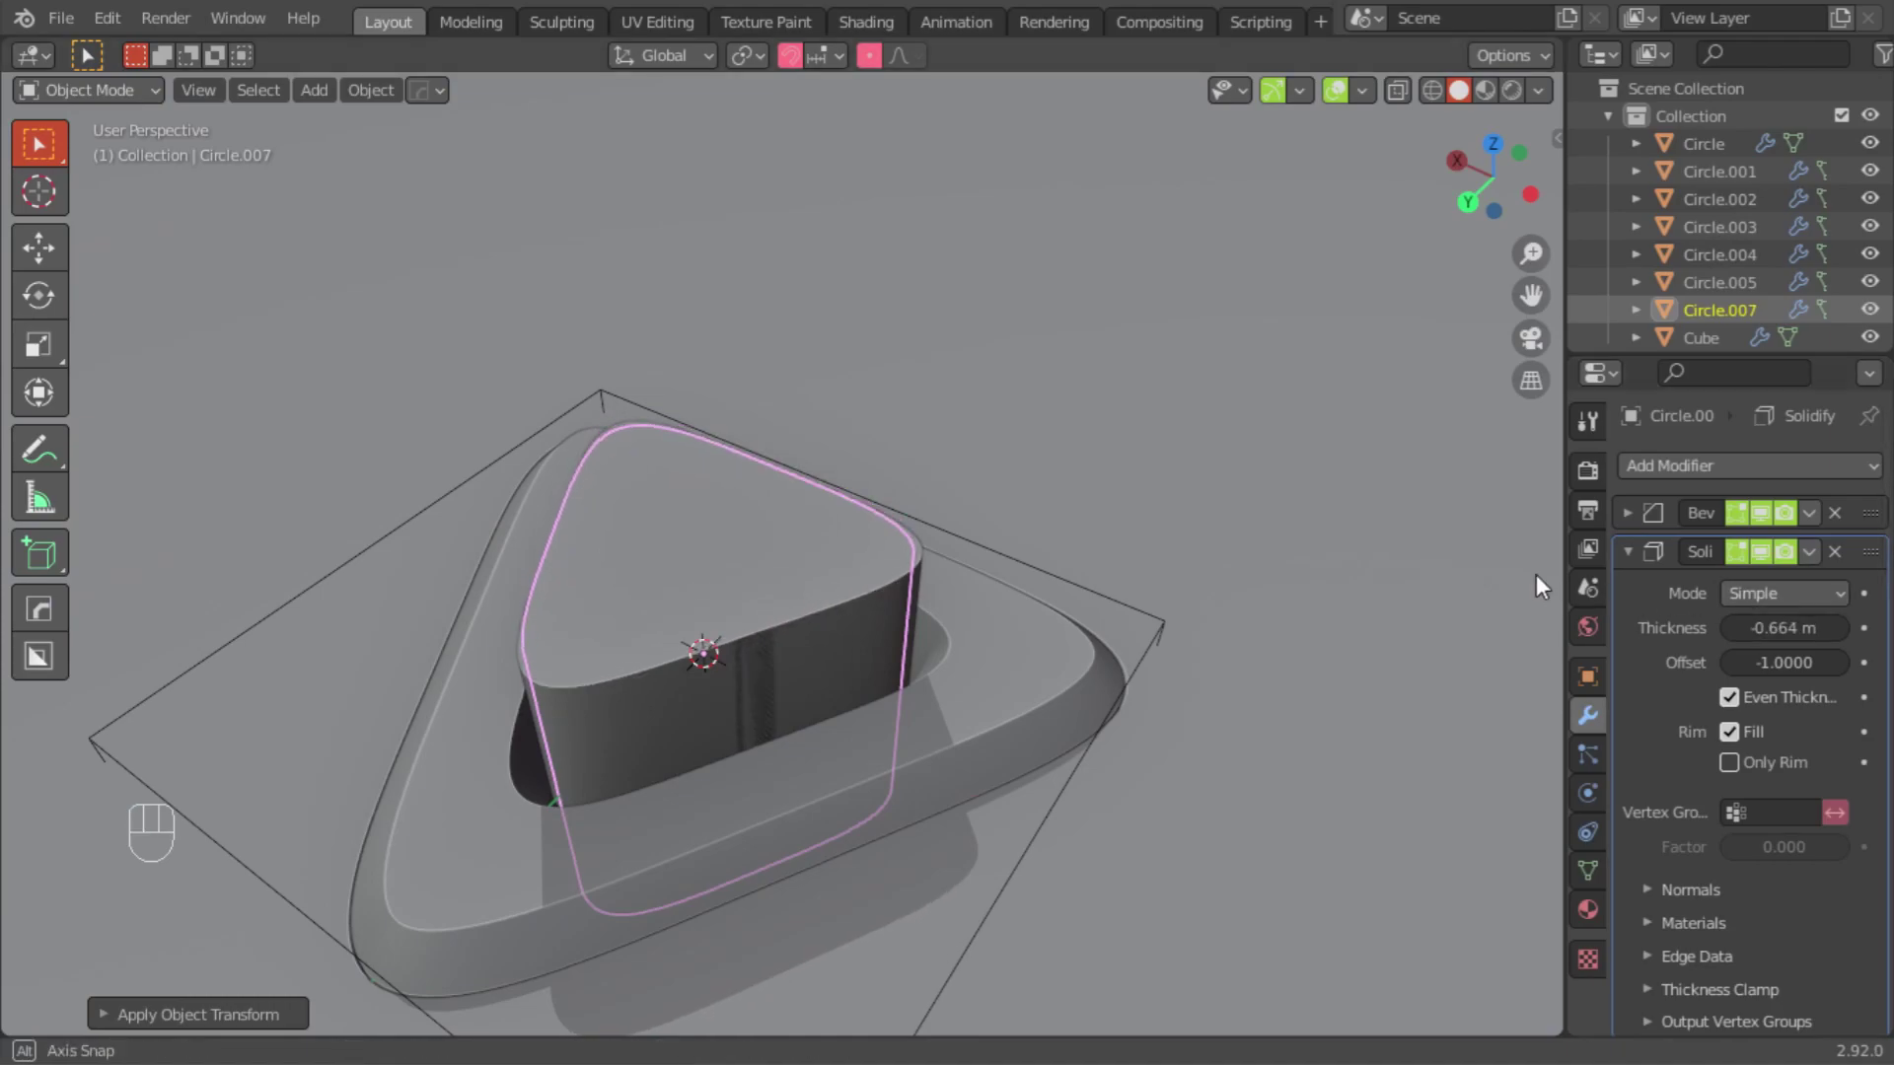
Step: Apply the duplicate's modifiers and add a HardOps radial array of 3 around Z with a Y displacement of -0.68
middle_click_drag(1550, 586, 1379, 723)
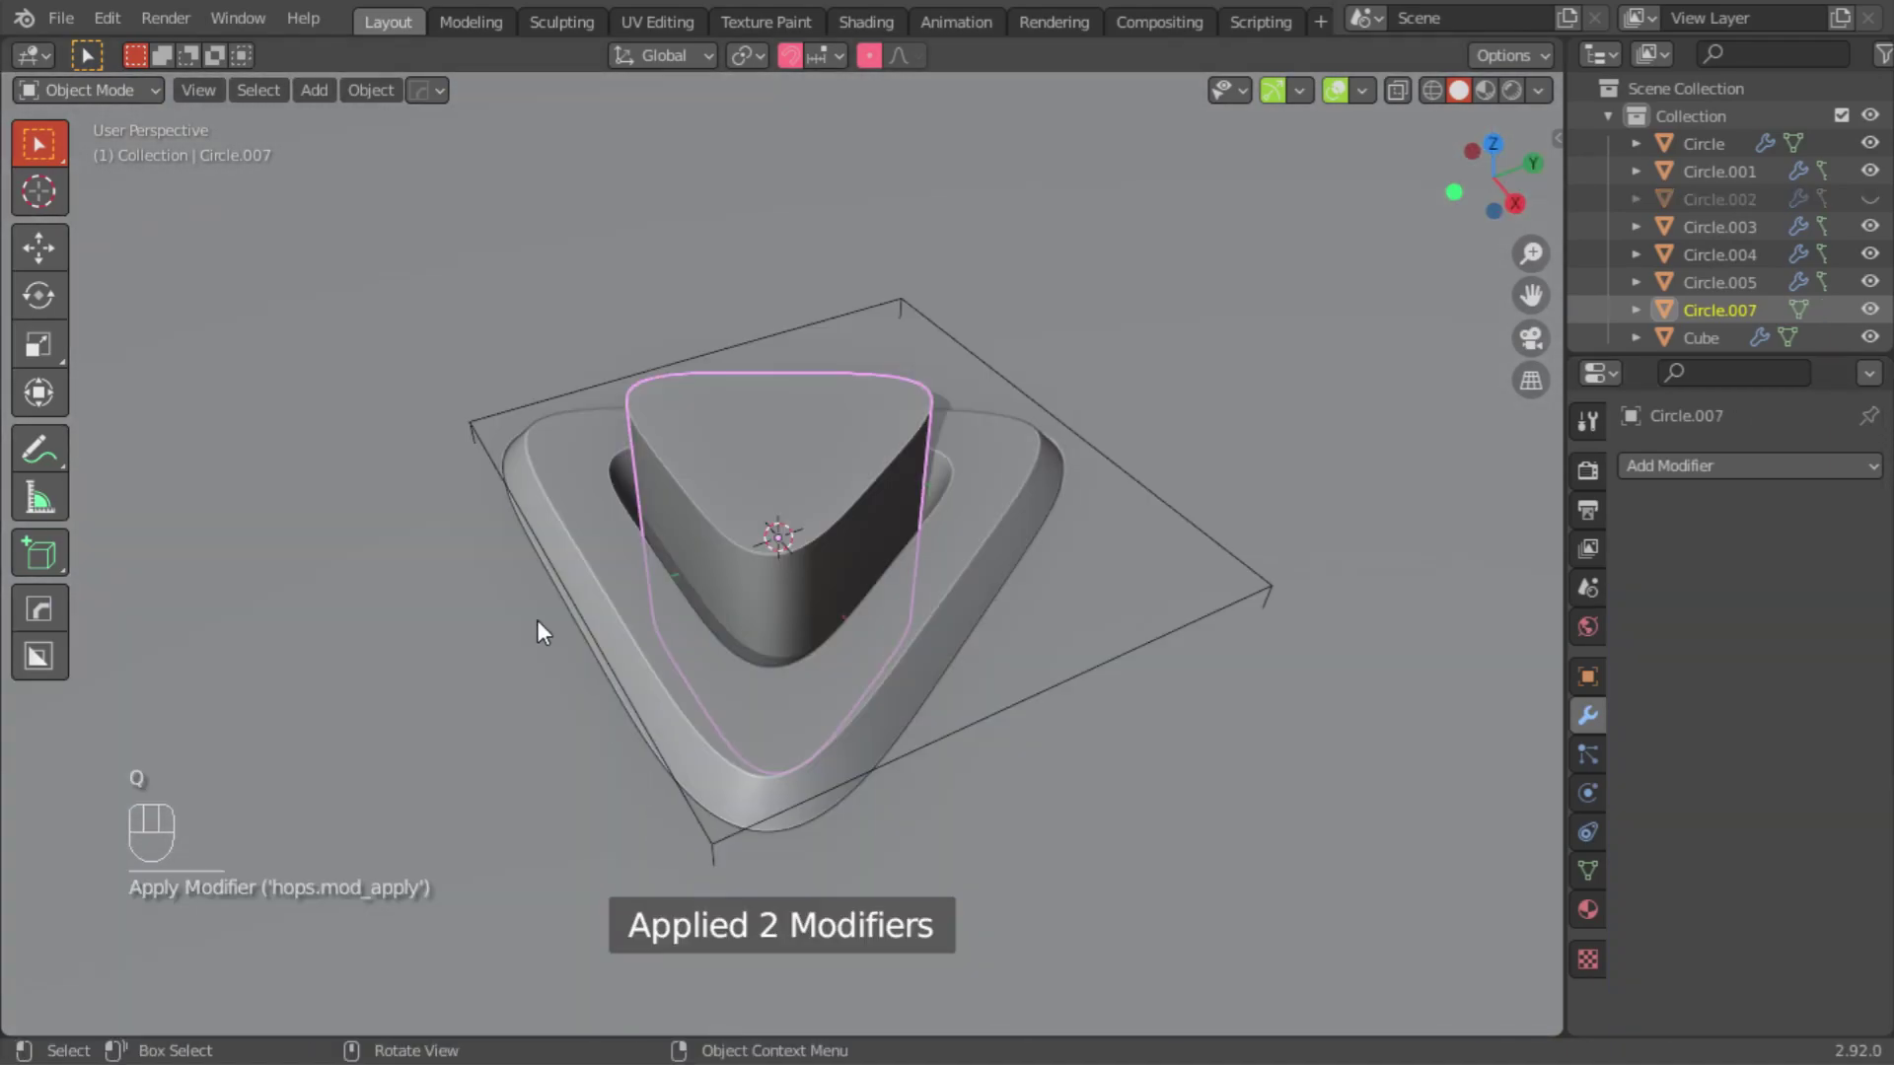
key("q")
mouse_move(511, 576)
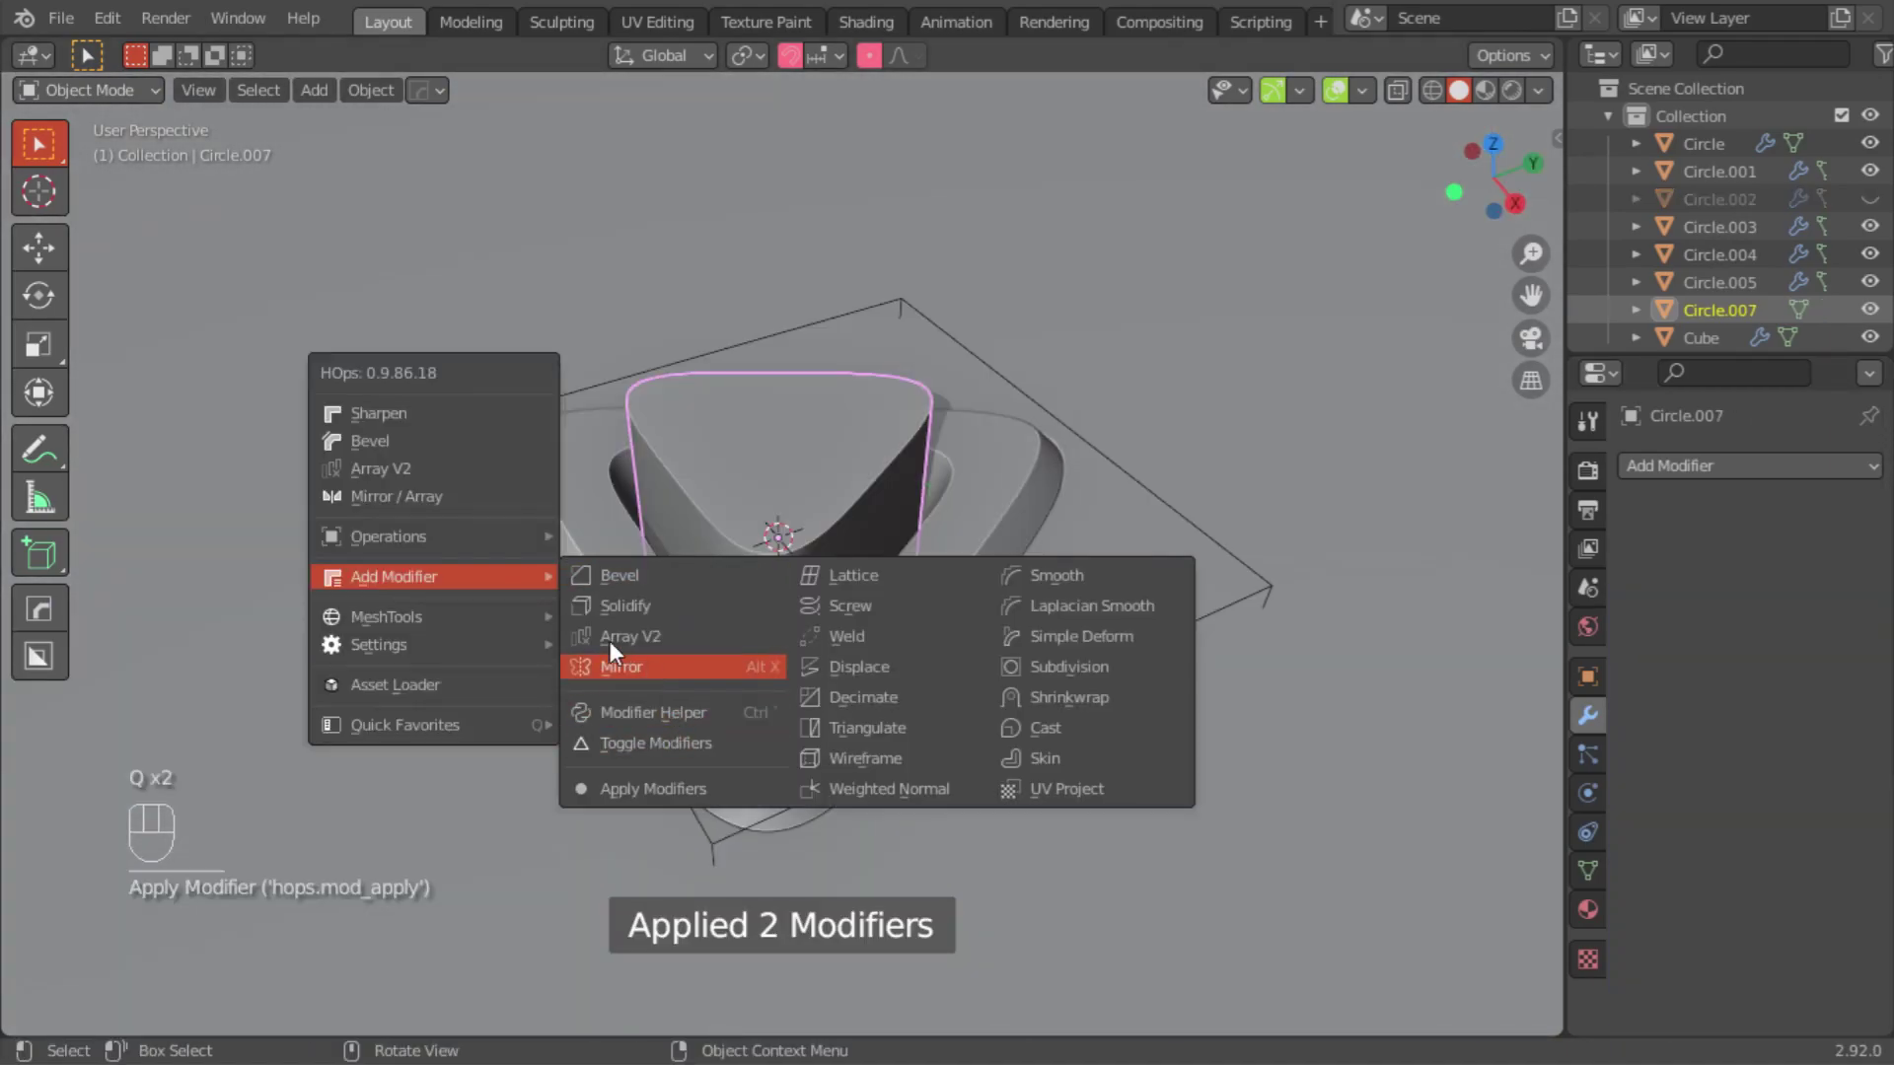
left_click(630, 752)
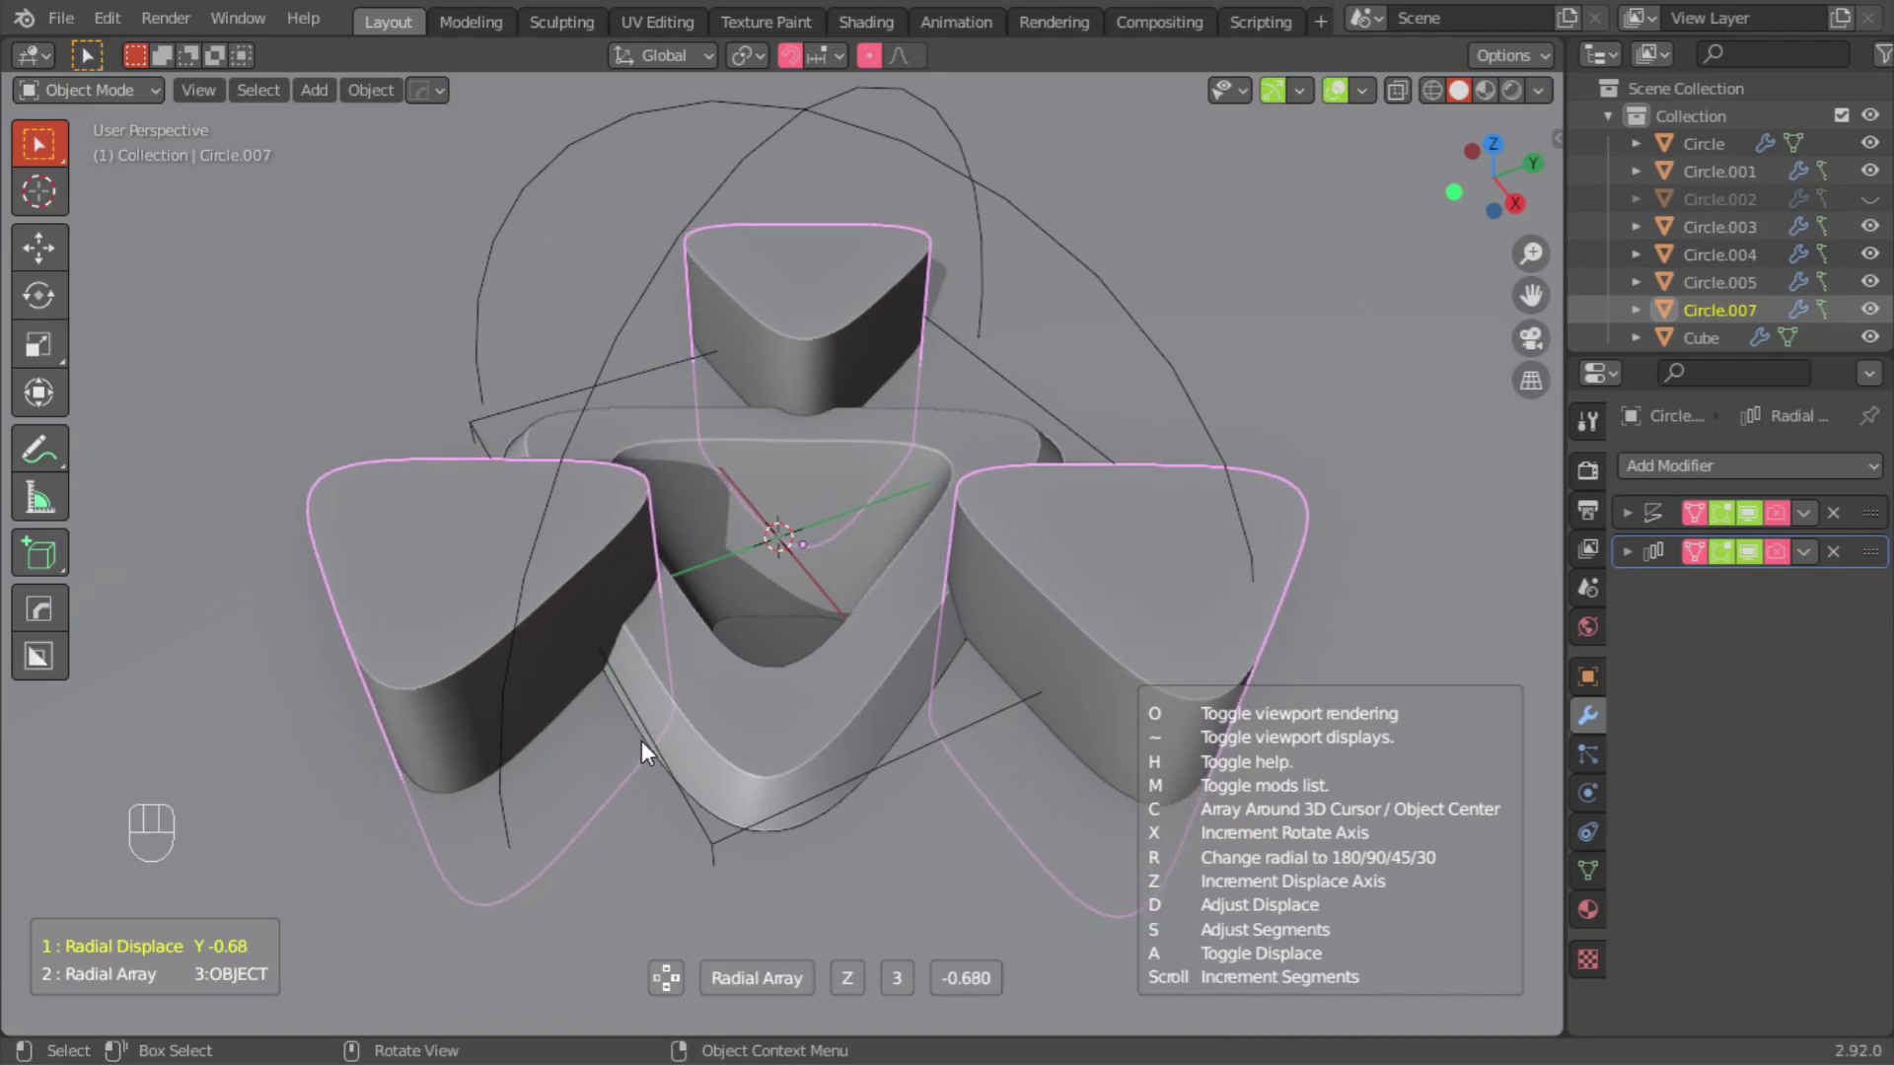
left_click(641, 741)
Step: Scale the arrayed block's entire mesh down uniformly to about 0.5
key("Tab")
key("a")
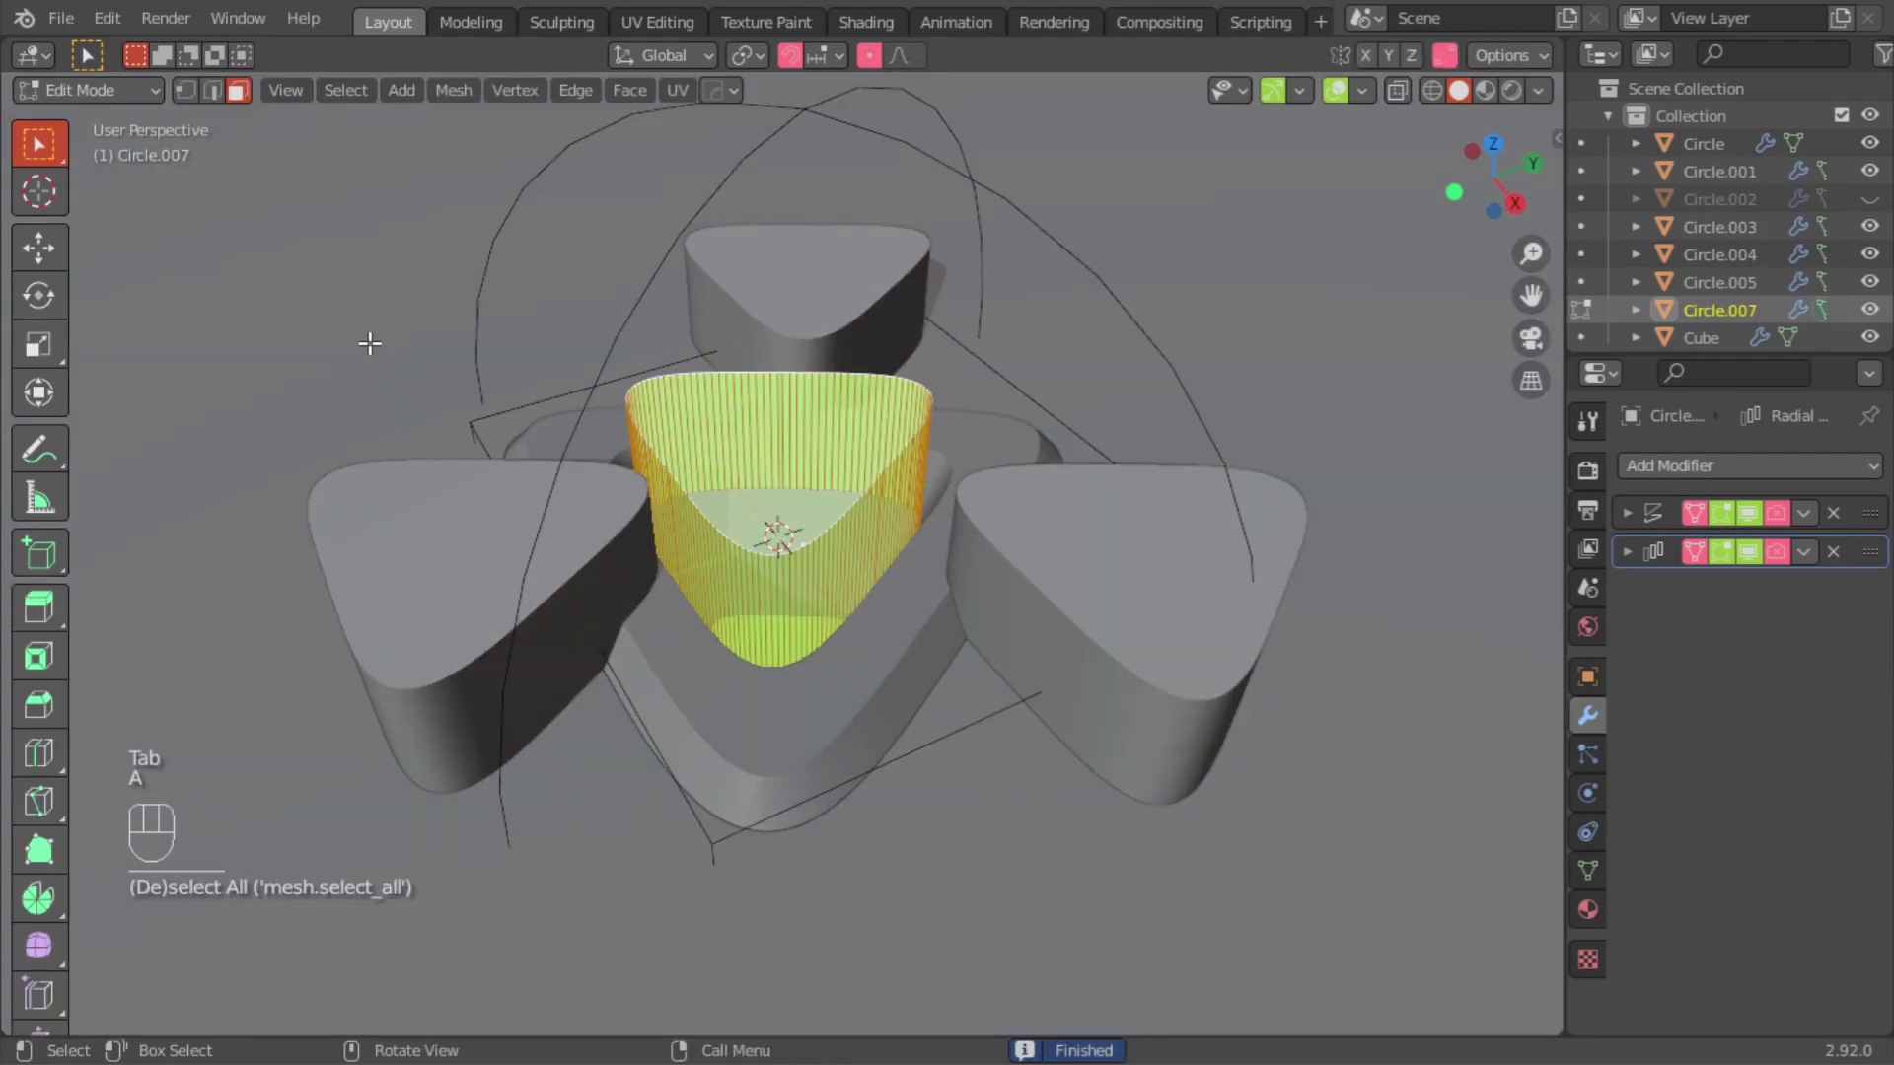
key("s")
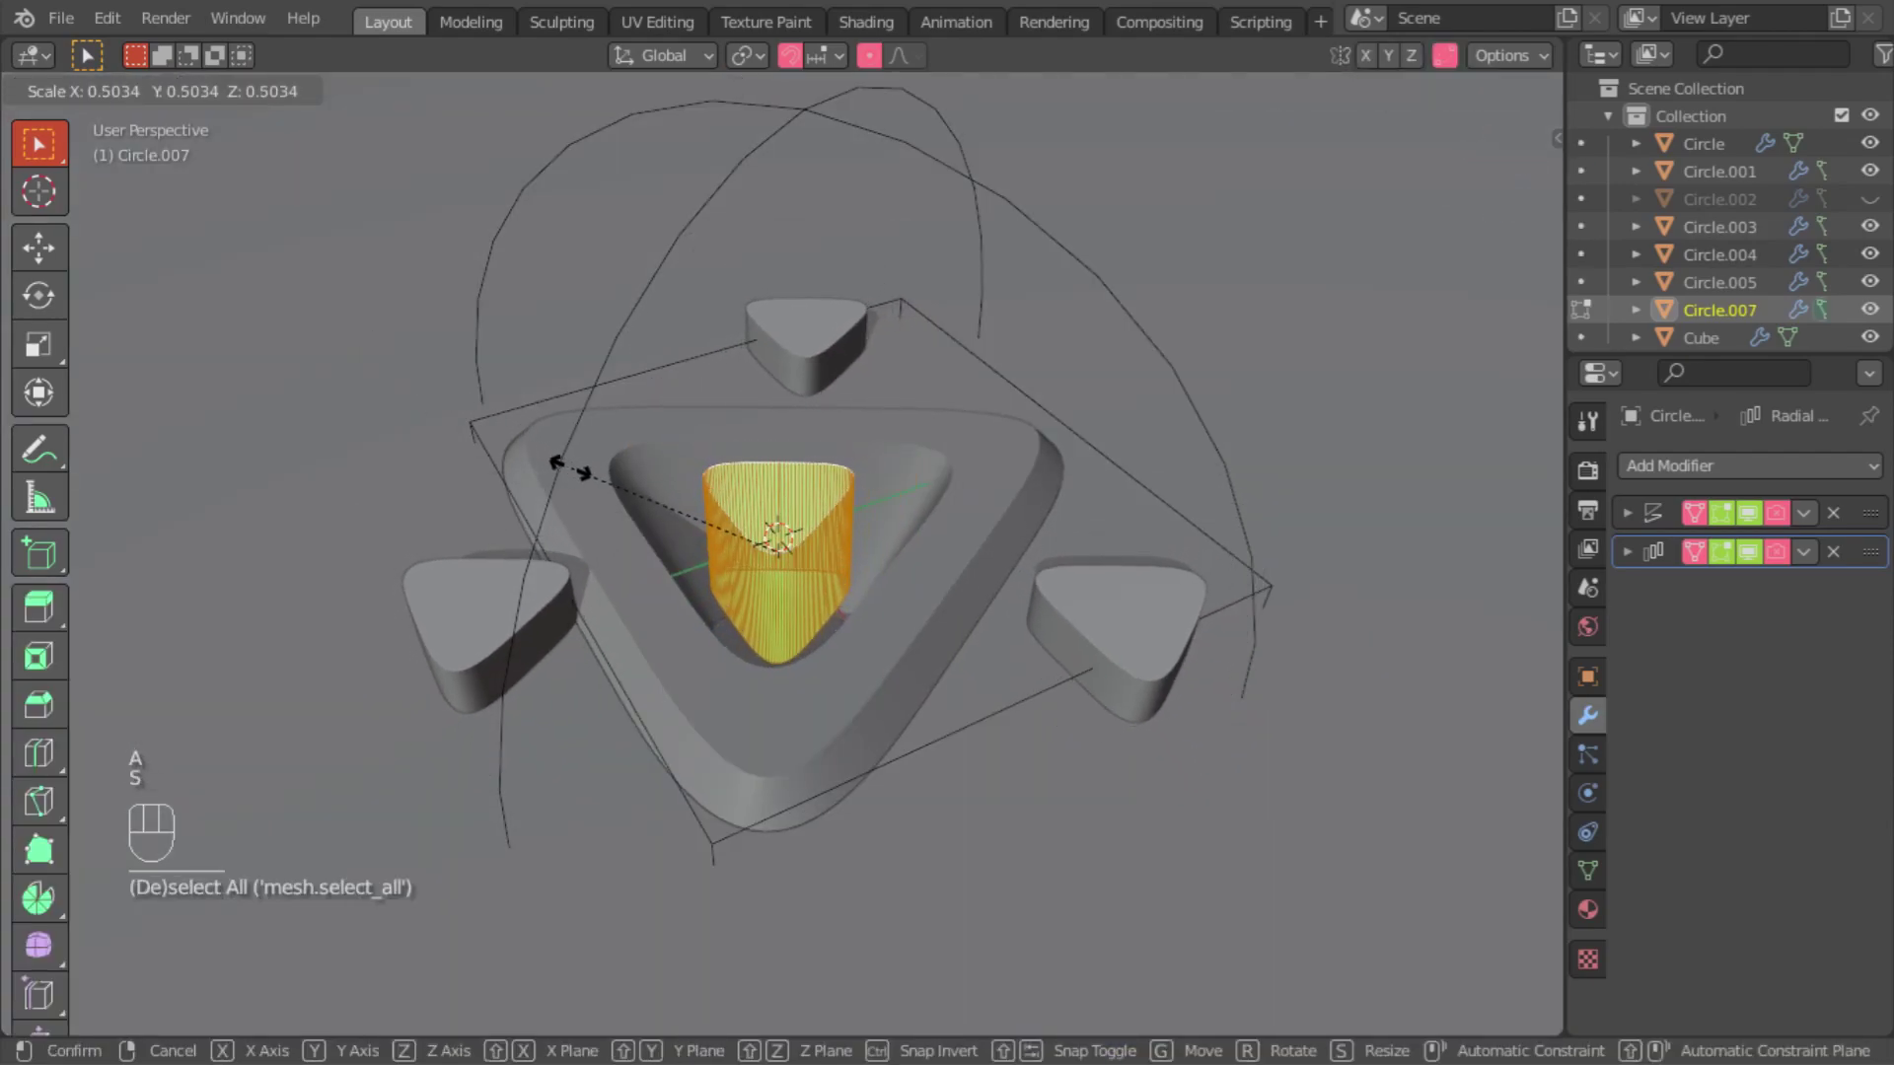
left_click(570, 471)
Step: Raise the arrayed block's mesh vertically and scale it down a little more
middle_click_drag(626, 533, 618, 458)
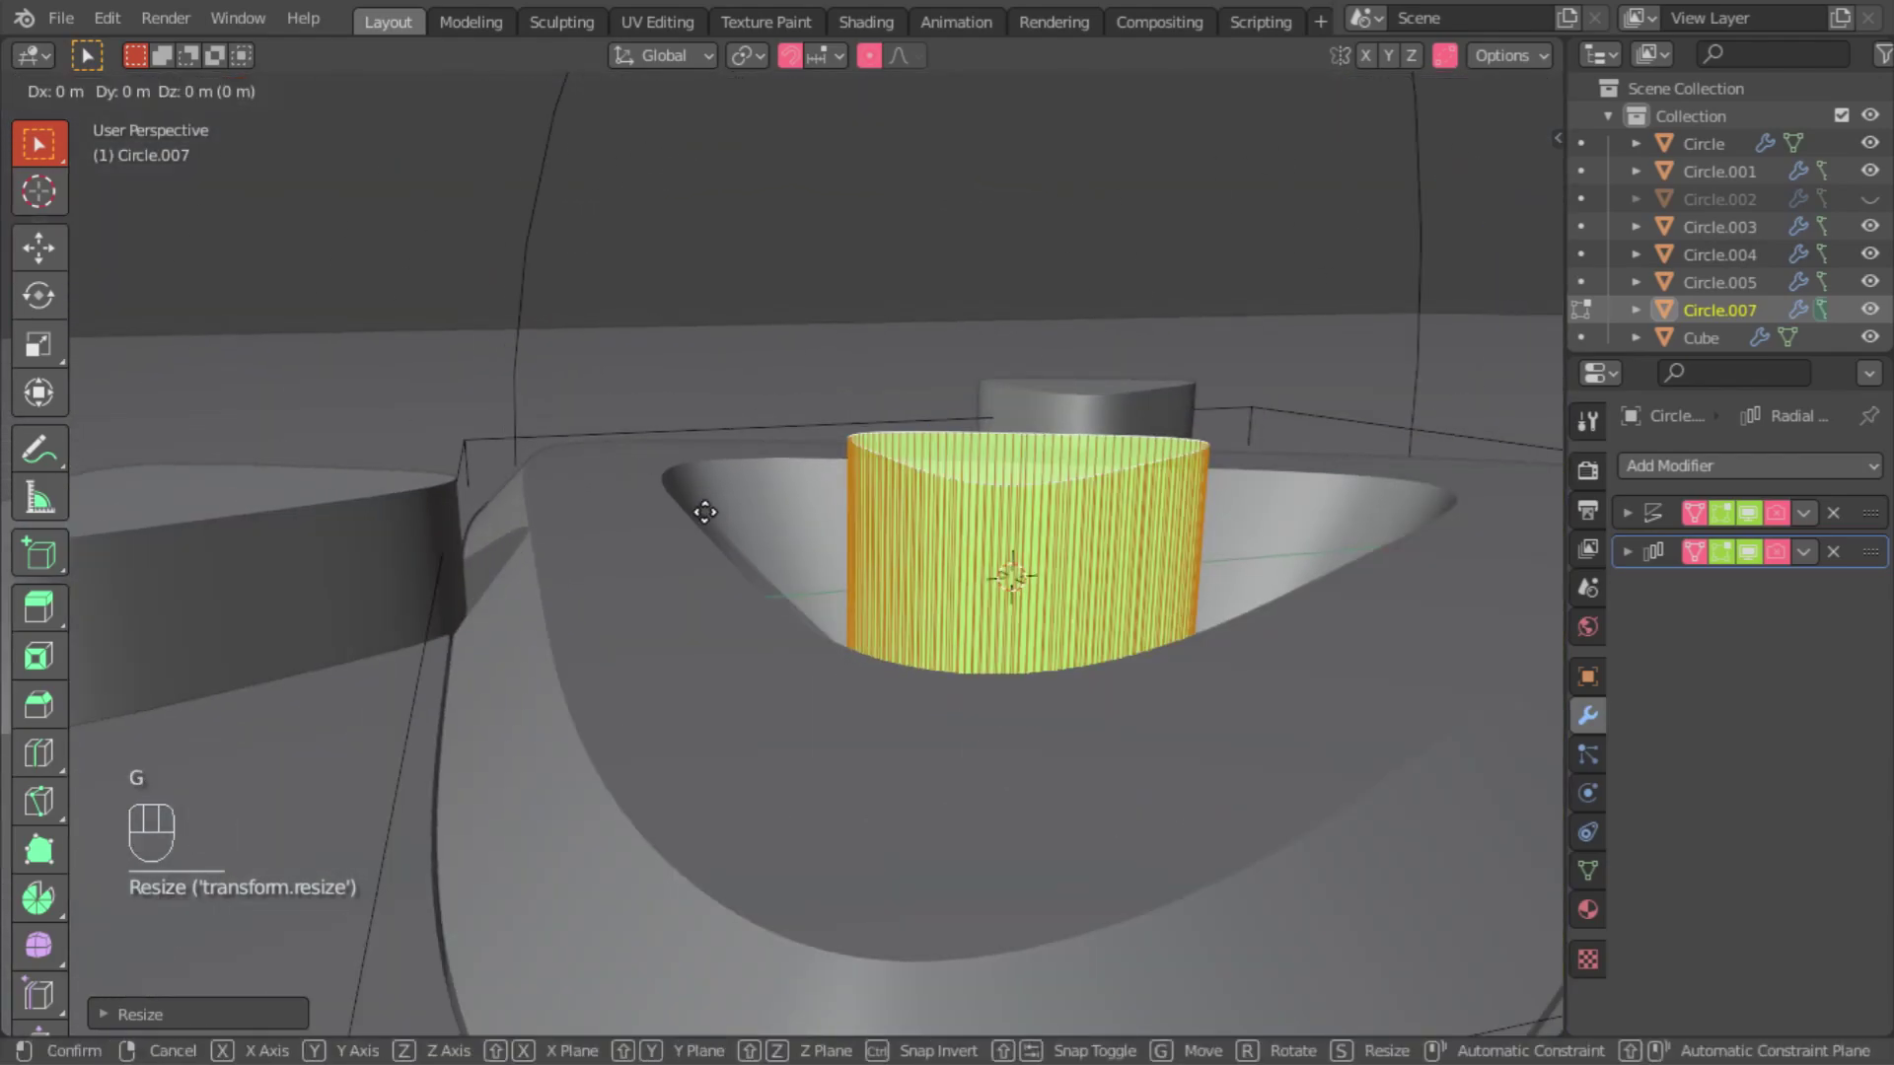
key("g")
left_click(697, 426)
key("s")
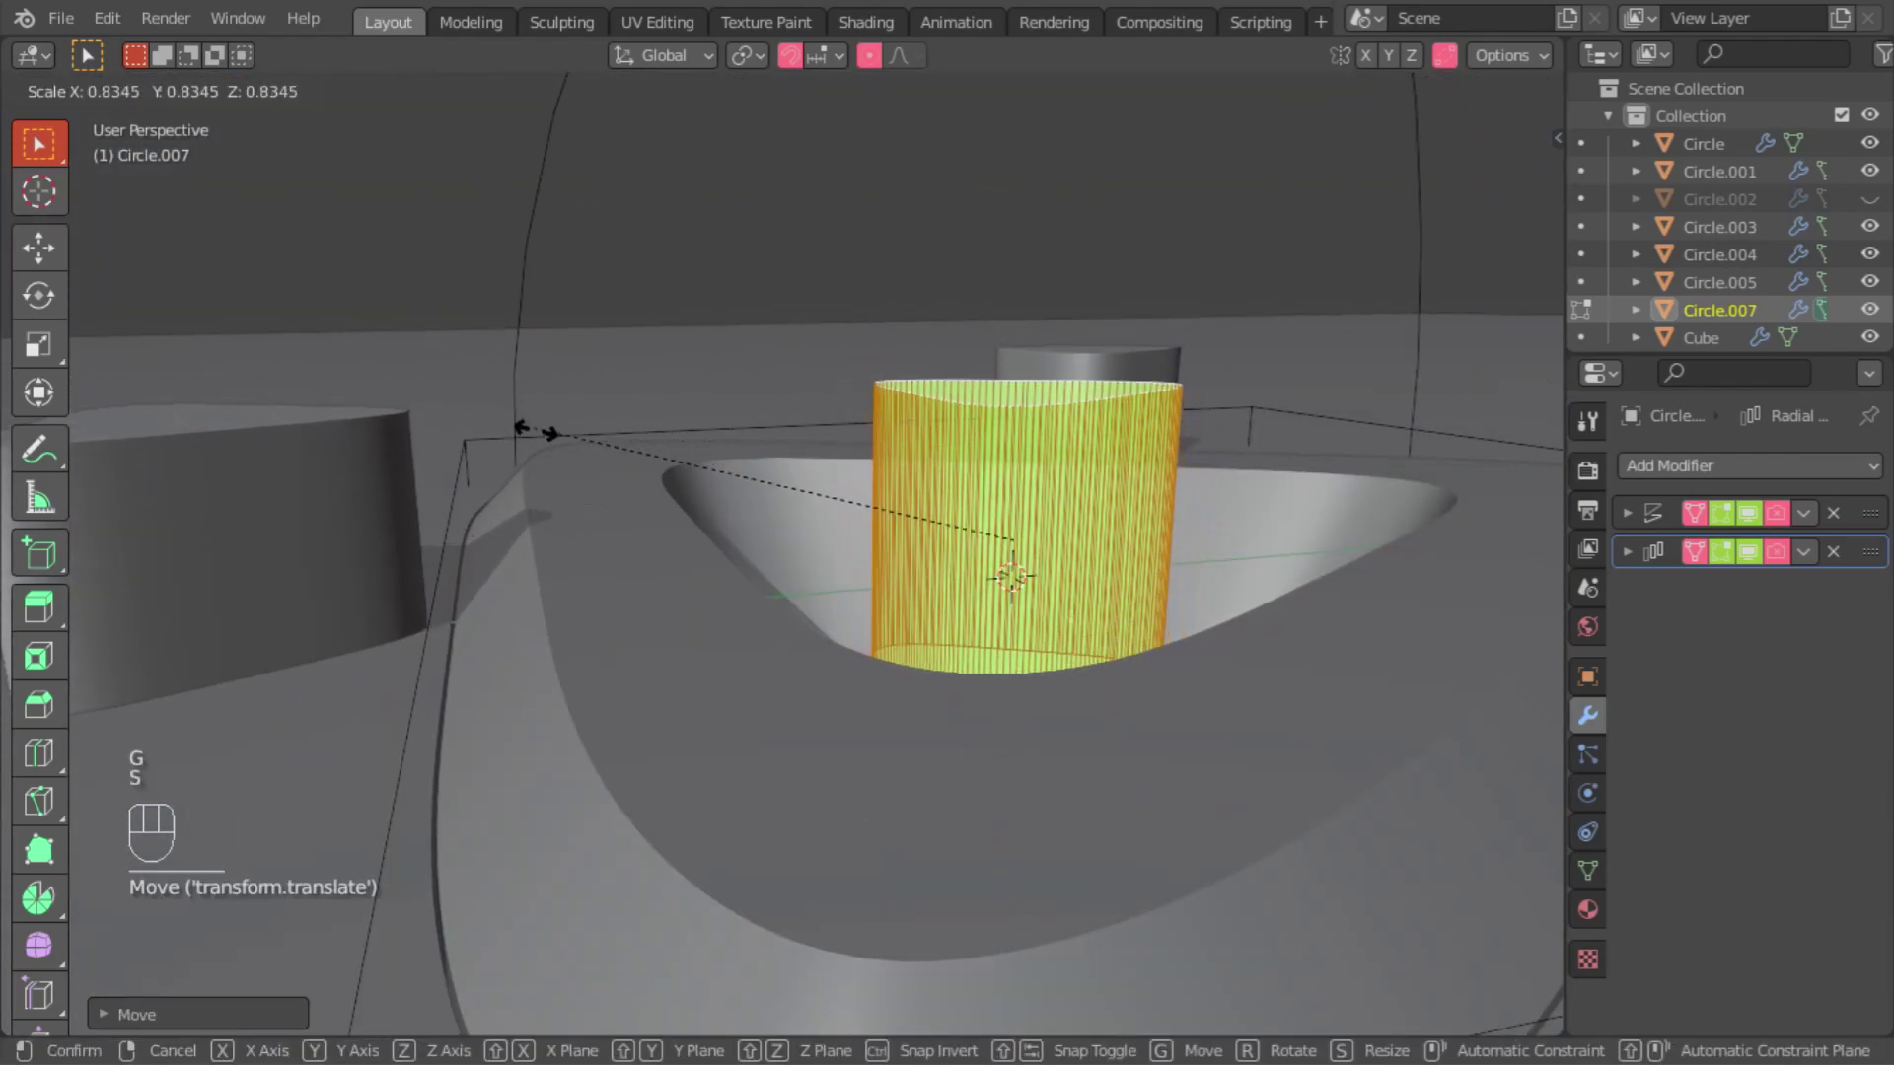
left_click(587, 495)
Step: Set the Displace modifier's strength to -0.480 to pull the arrayed blocks closer to the centre
middle_click_drag(587, 494, 1090, 533, "ctrl")
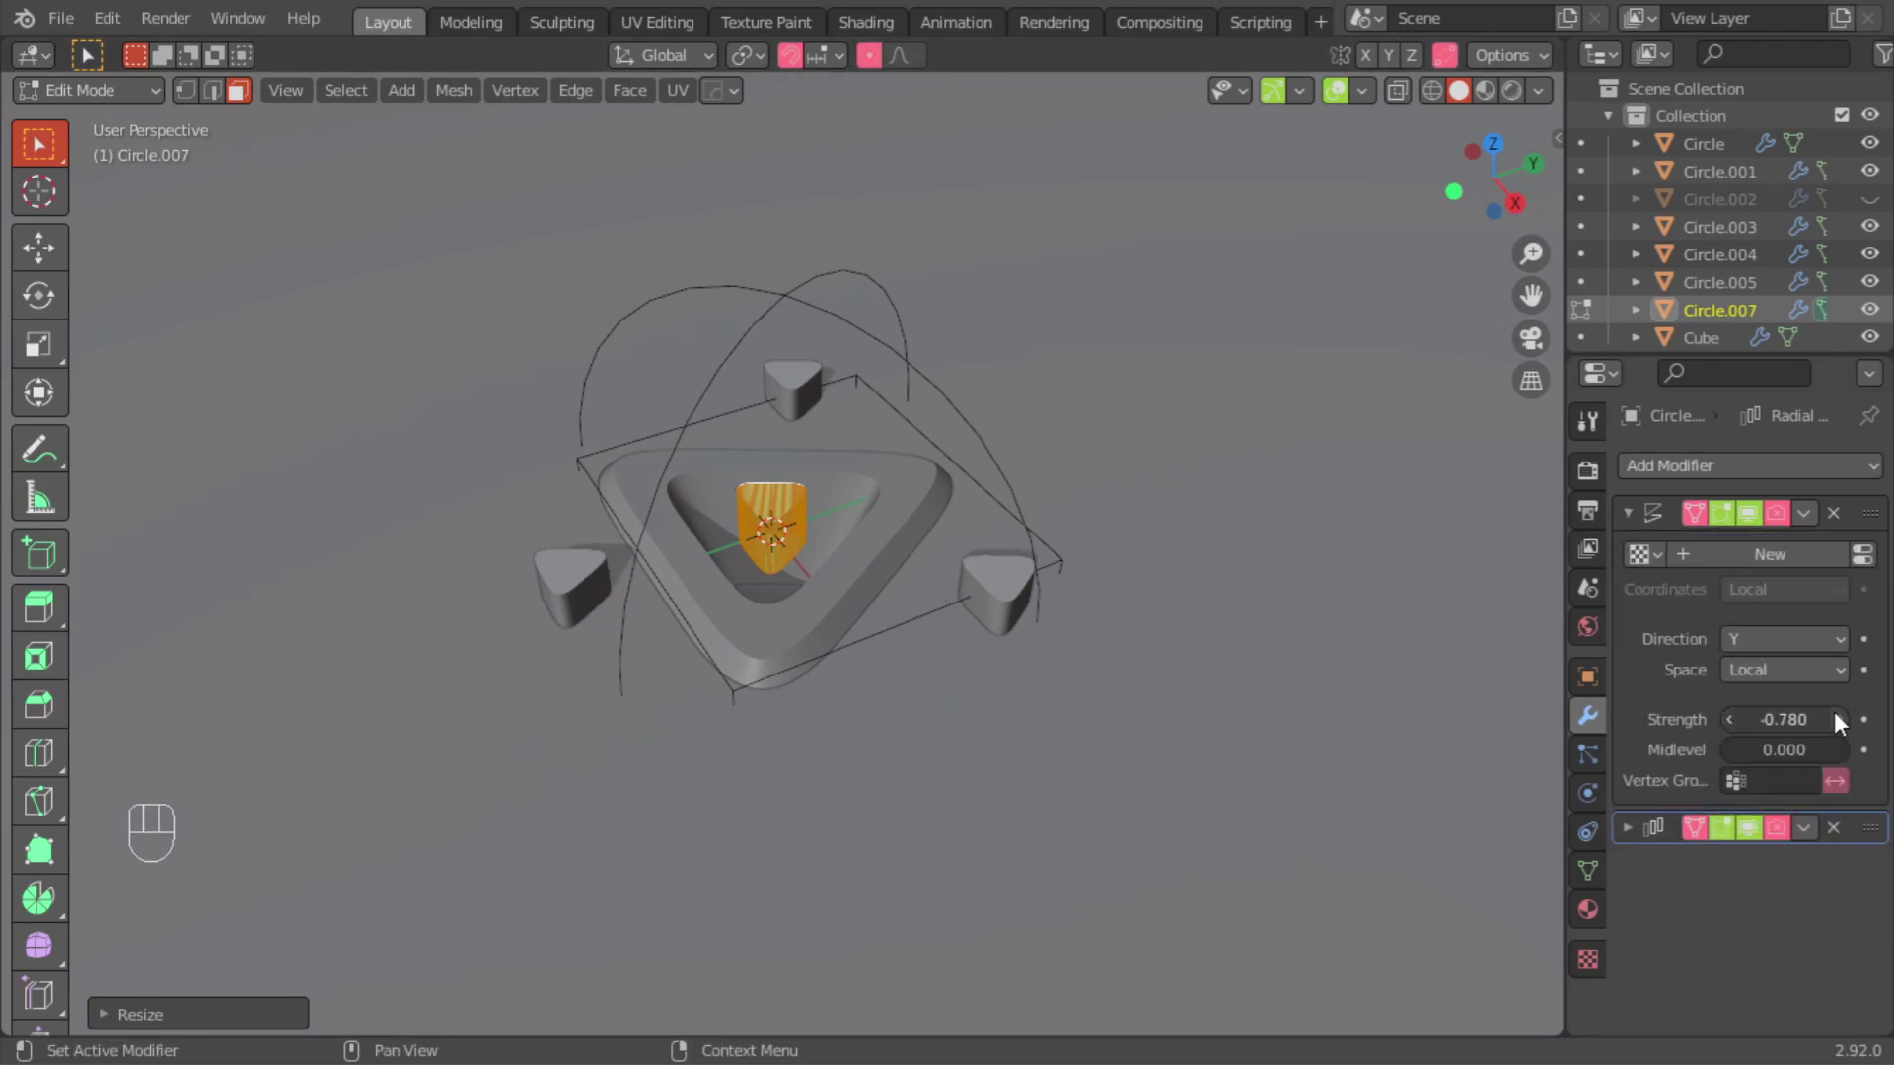
left_click(1841, 720)
left_click(1841, 719)
key("Left")
Step: Raise the block's mesh about 0.13 m along Z and flatten it vertically
middle_click_drag(985, 553, 634, 431, "ctrl")
key("g")
key("z")
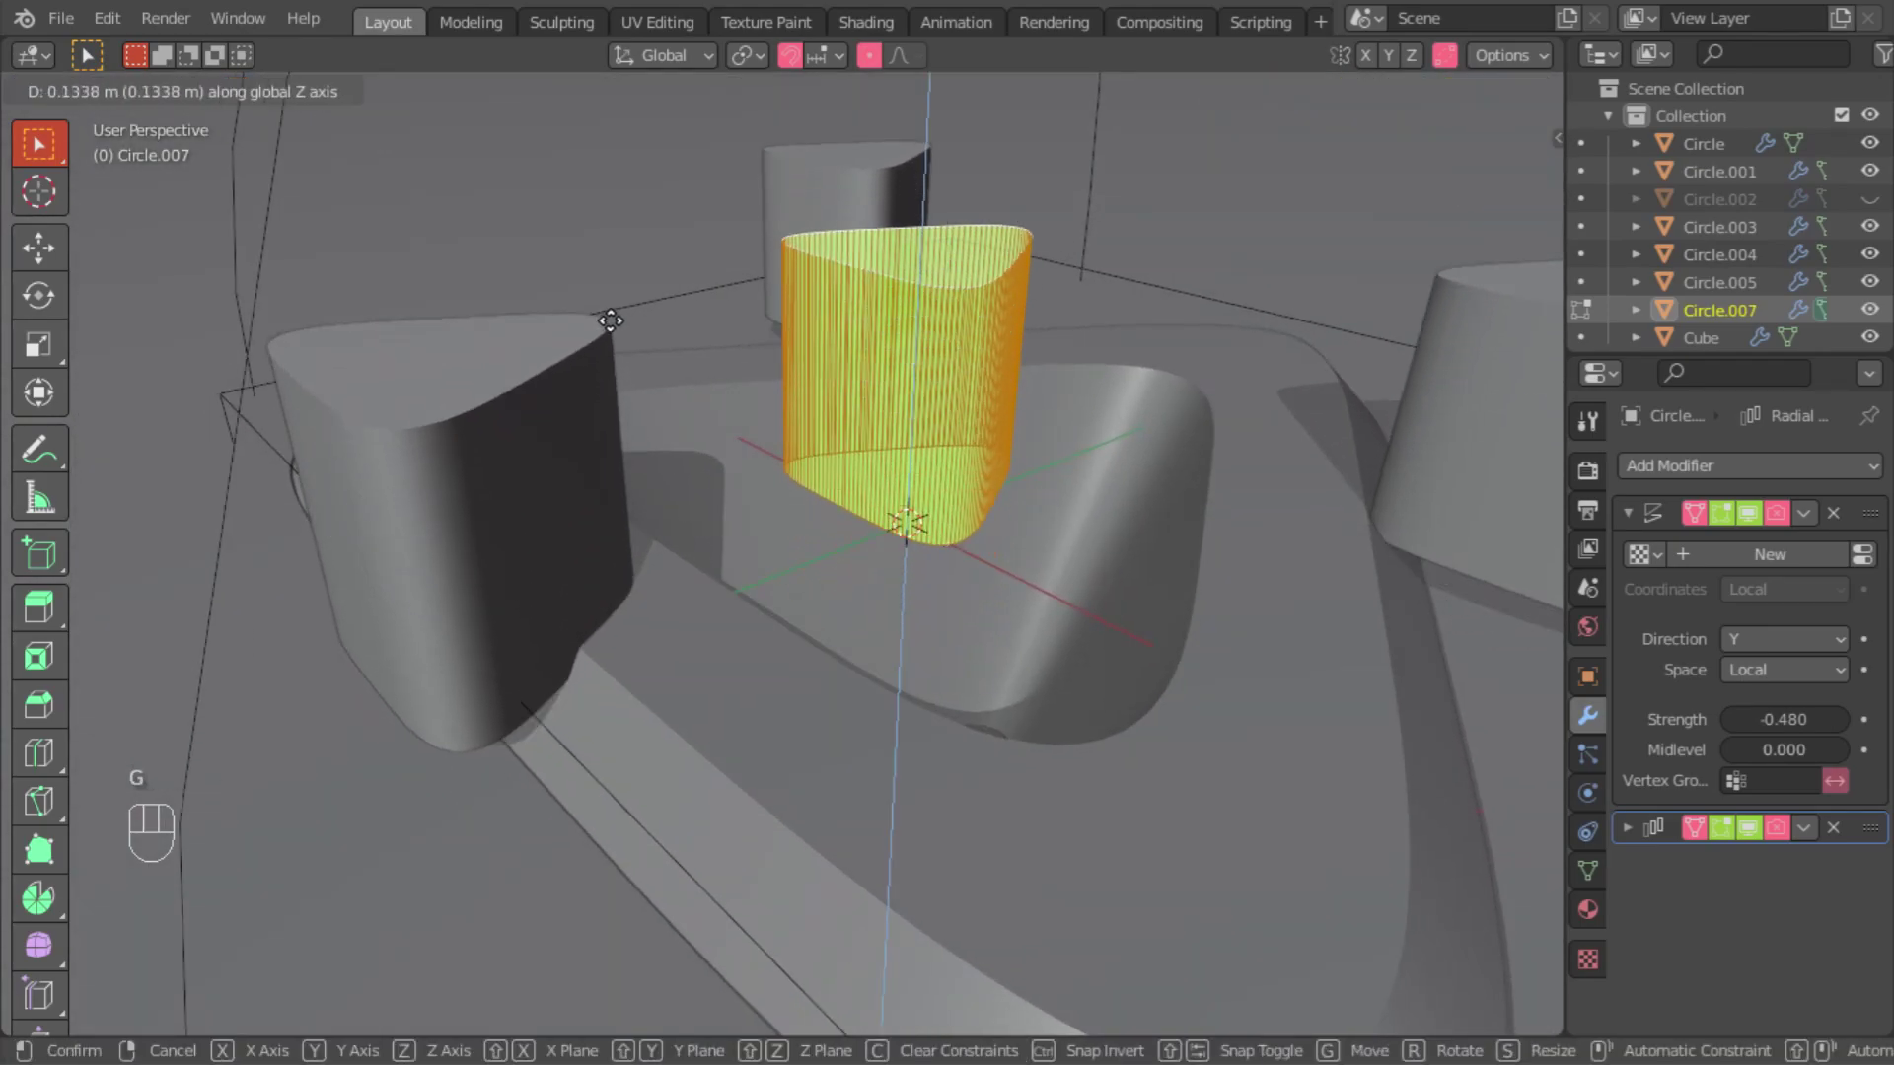
left_click(612, 339)
key("s")
key("z")
left_click(790, 464)
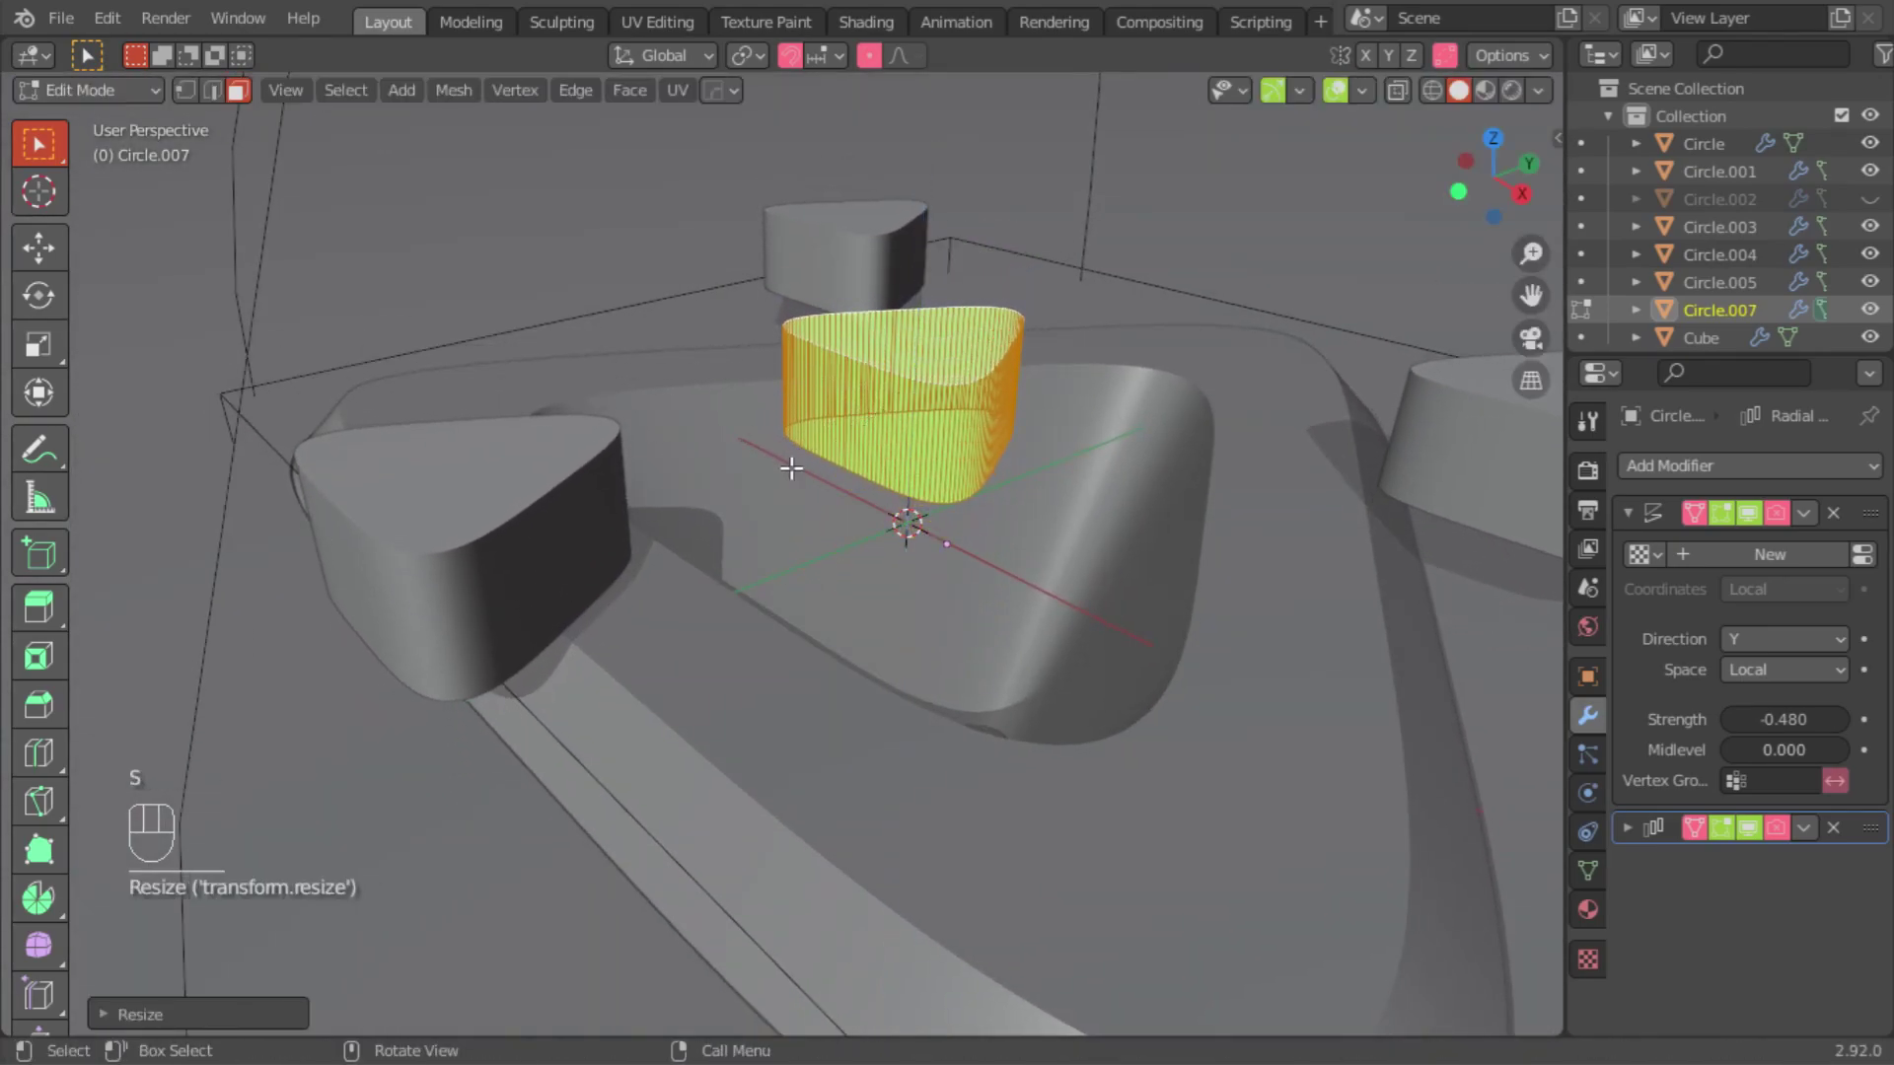
Step: Lower the flattened block's mesh along Z and rescale it uniformly
key("g")
key("z")
left_click(791, 528)
middle_click_drag(791, 527, 912, 419)
key("s")
left_click(677, 381)
Step: Try X as the Displace modifier's direction for the arrayed blocks
scroll(858, 542, "down", 4)
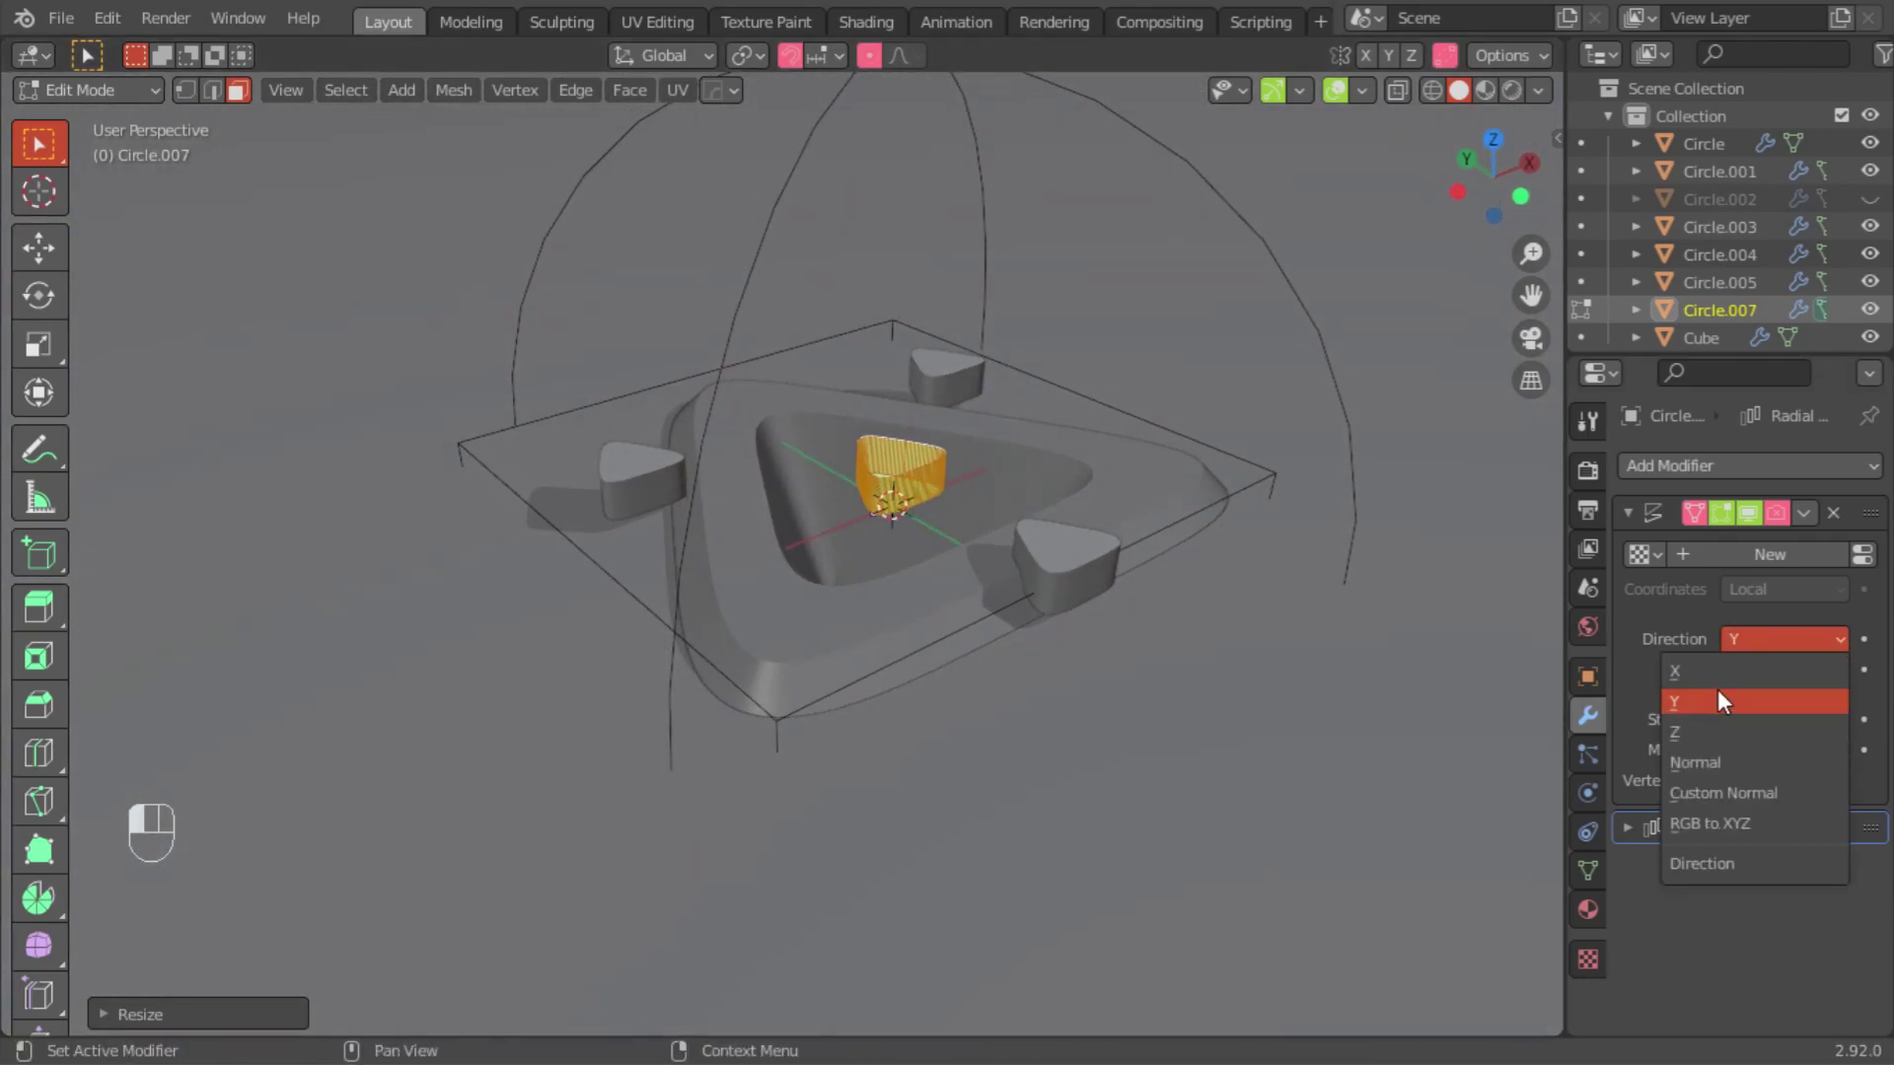
left_click(1674, 671)
middle_click_drag(1374, 579, 1389, 746)
key("ctrl+z")
middle_click_drag(1196, 769, 1215, 518)
Step: Try moving the arrayed blocks' geometry to their origin in Object Mode, and undo it
key("Tab")
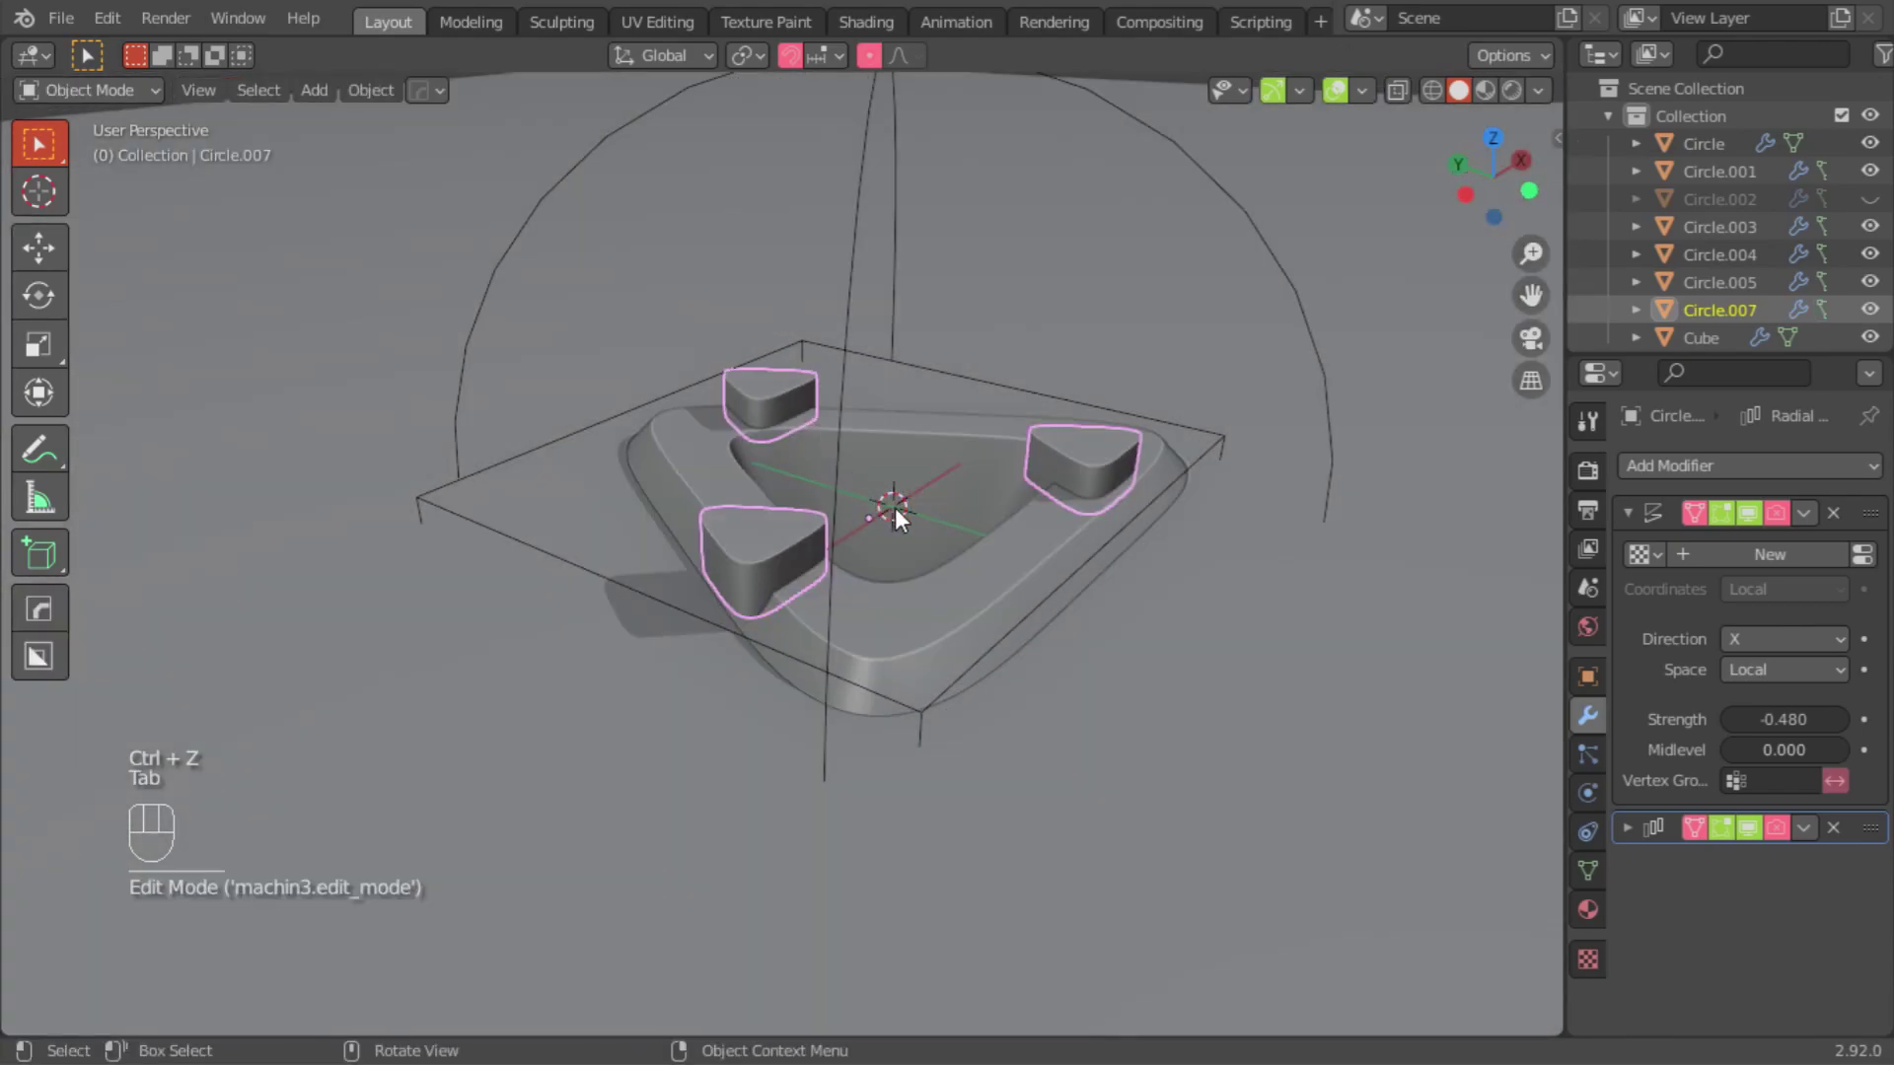
right_click(896, 507)
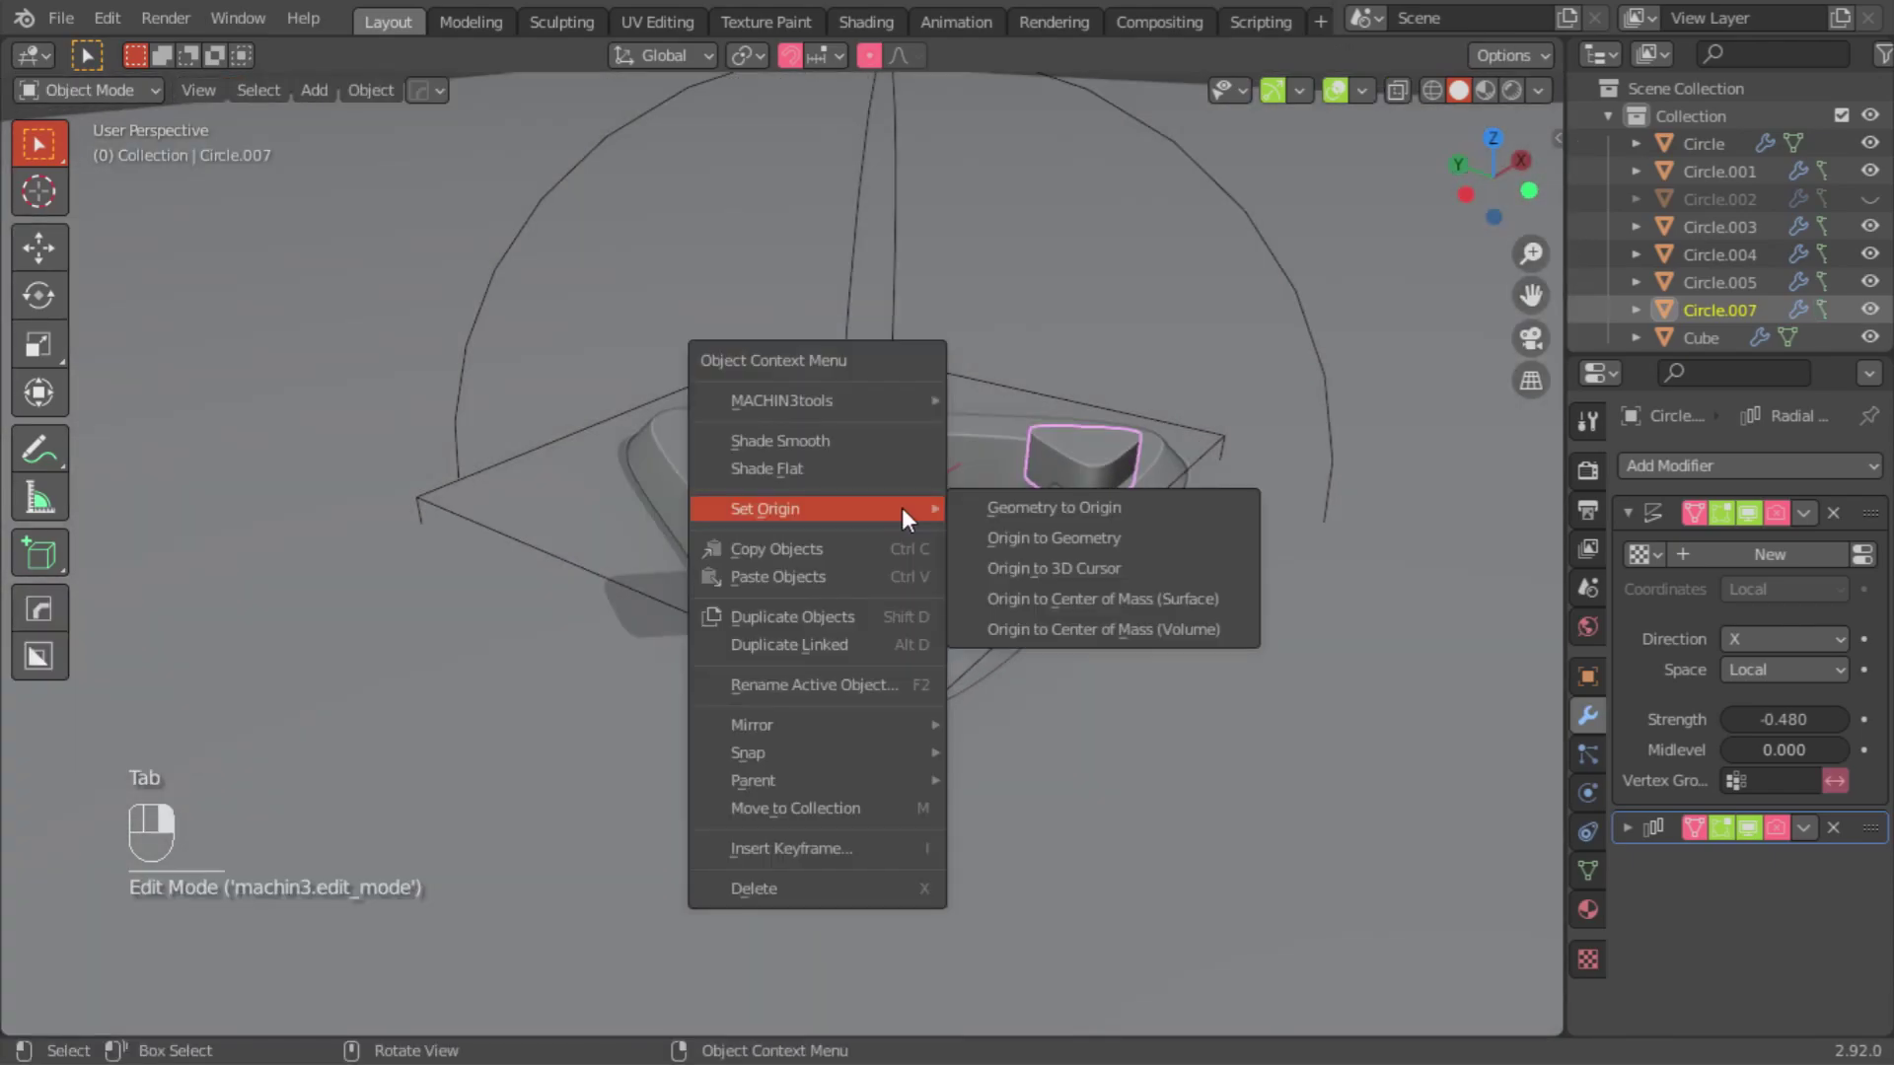
left_click(1014, 509)
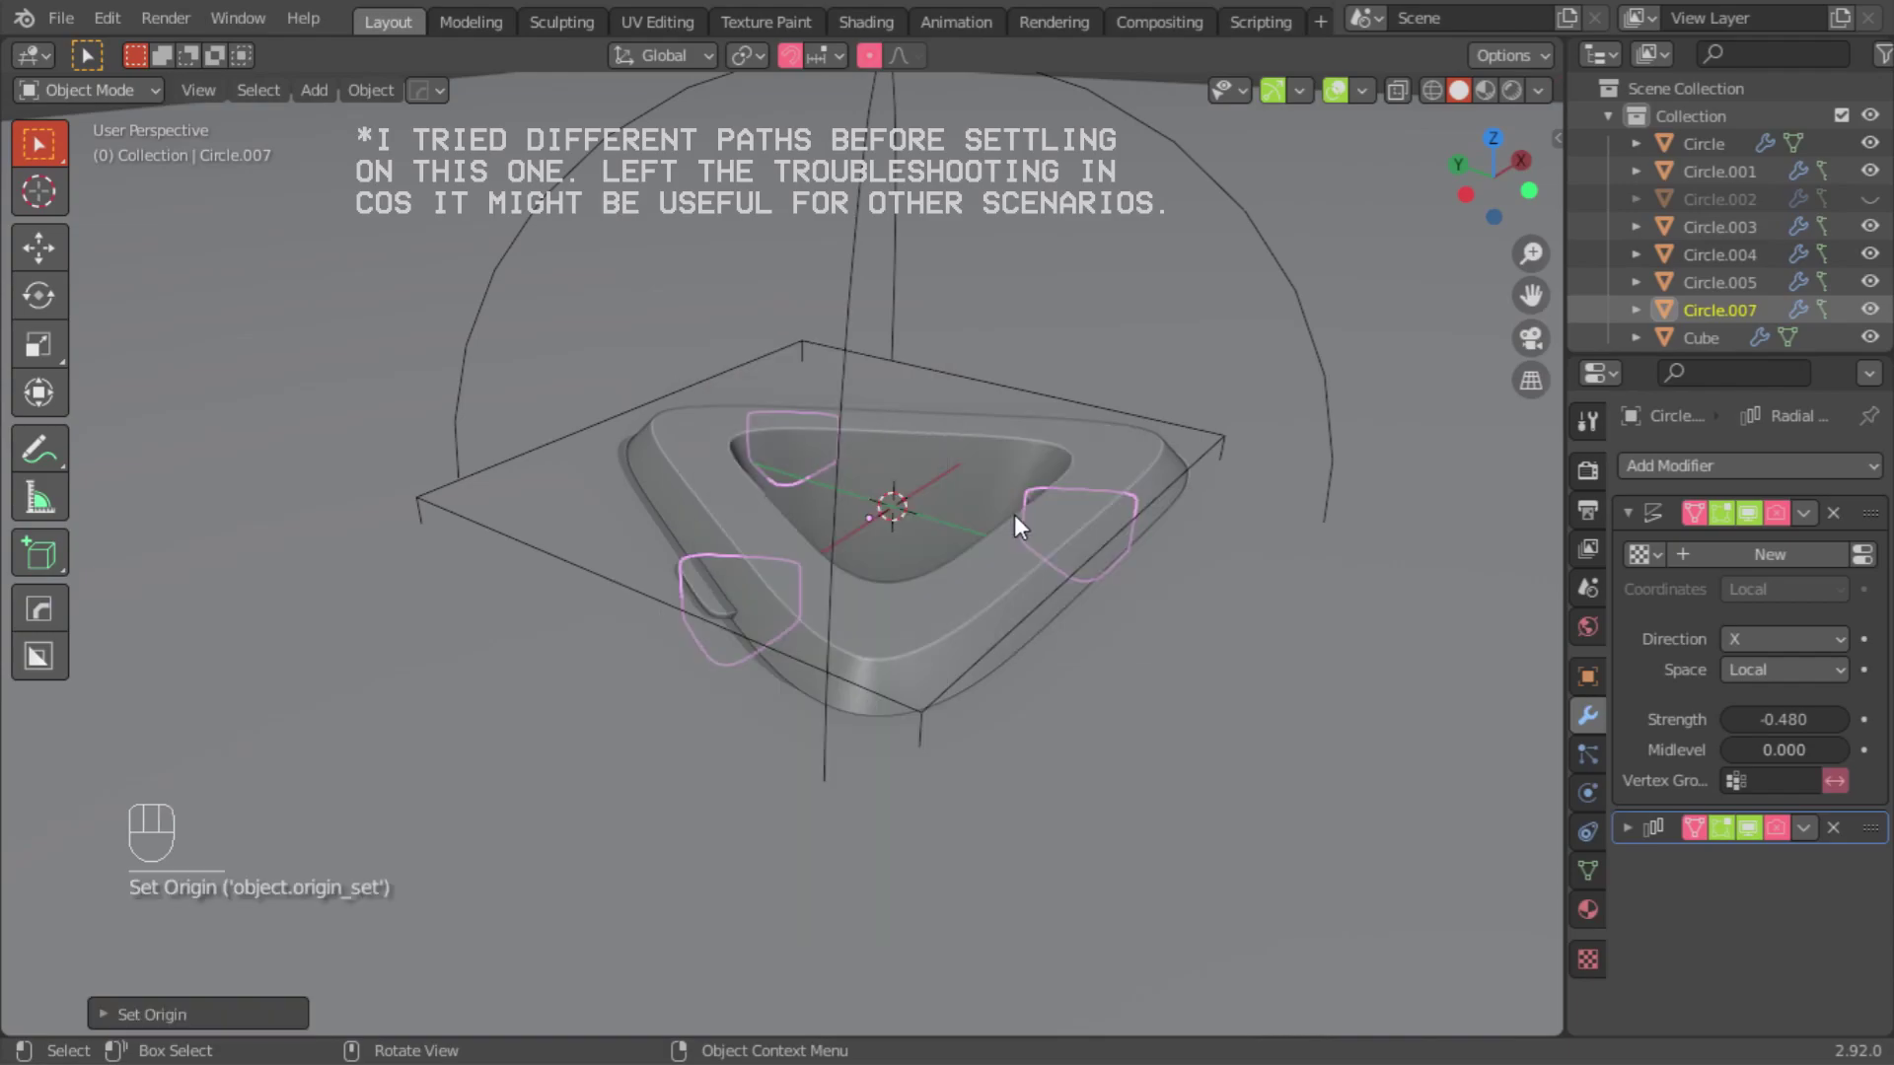
key("ctrl+z")
Step: Snap the arrayed blocks object to the 3D cursor and set its Displace direction to Y
scroll(919, 542, "up", 5)
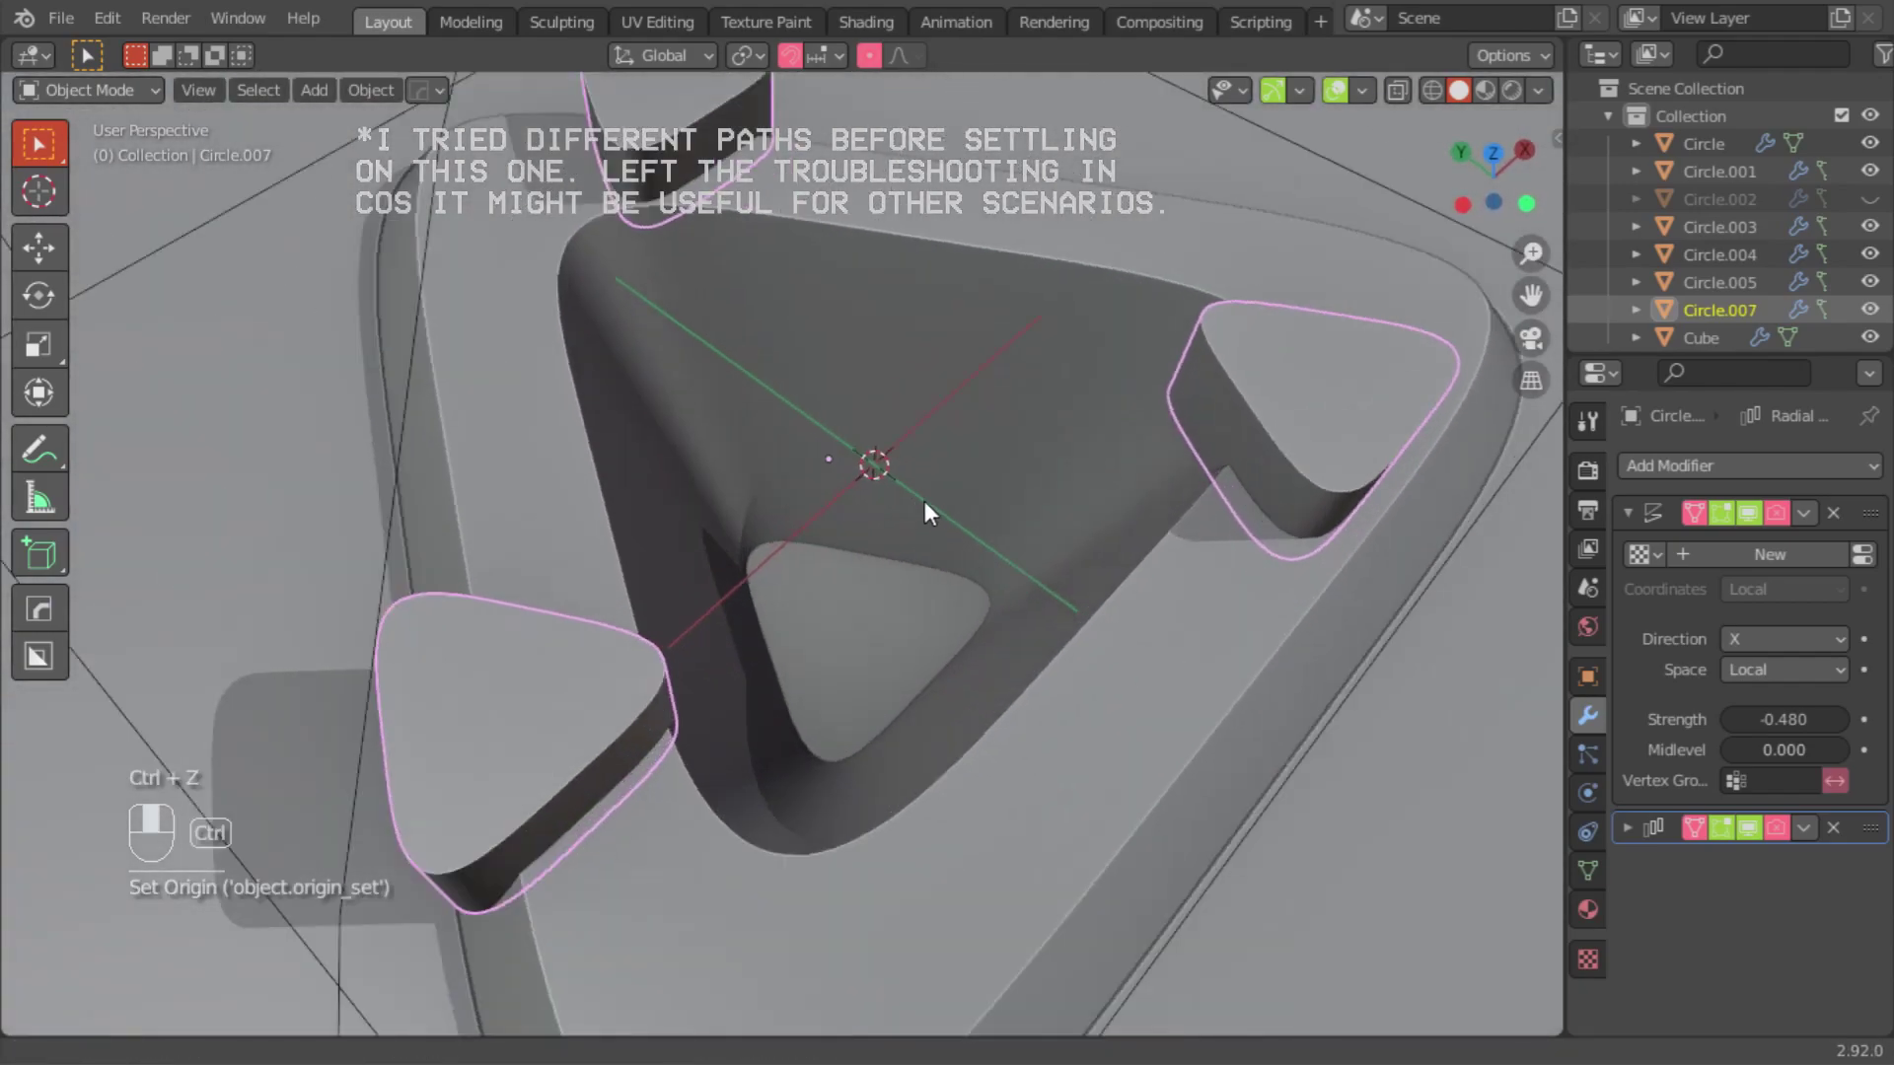
key("shift+s")
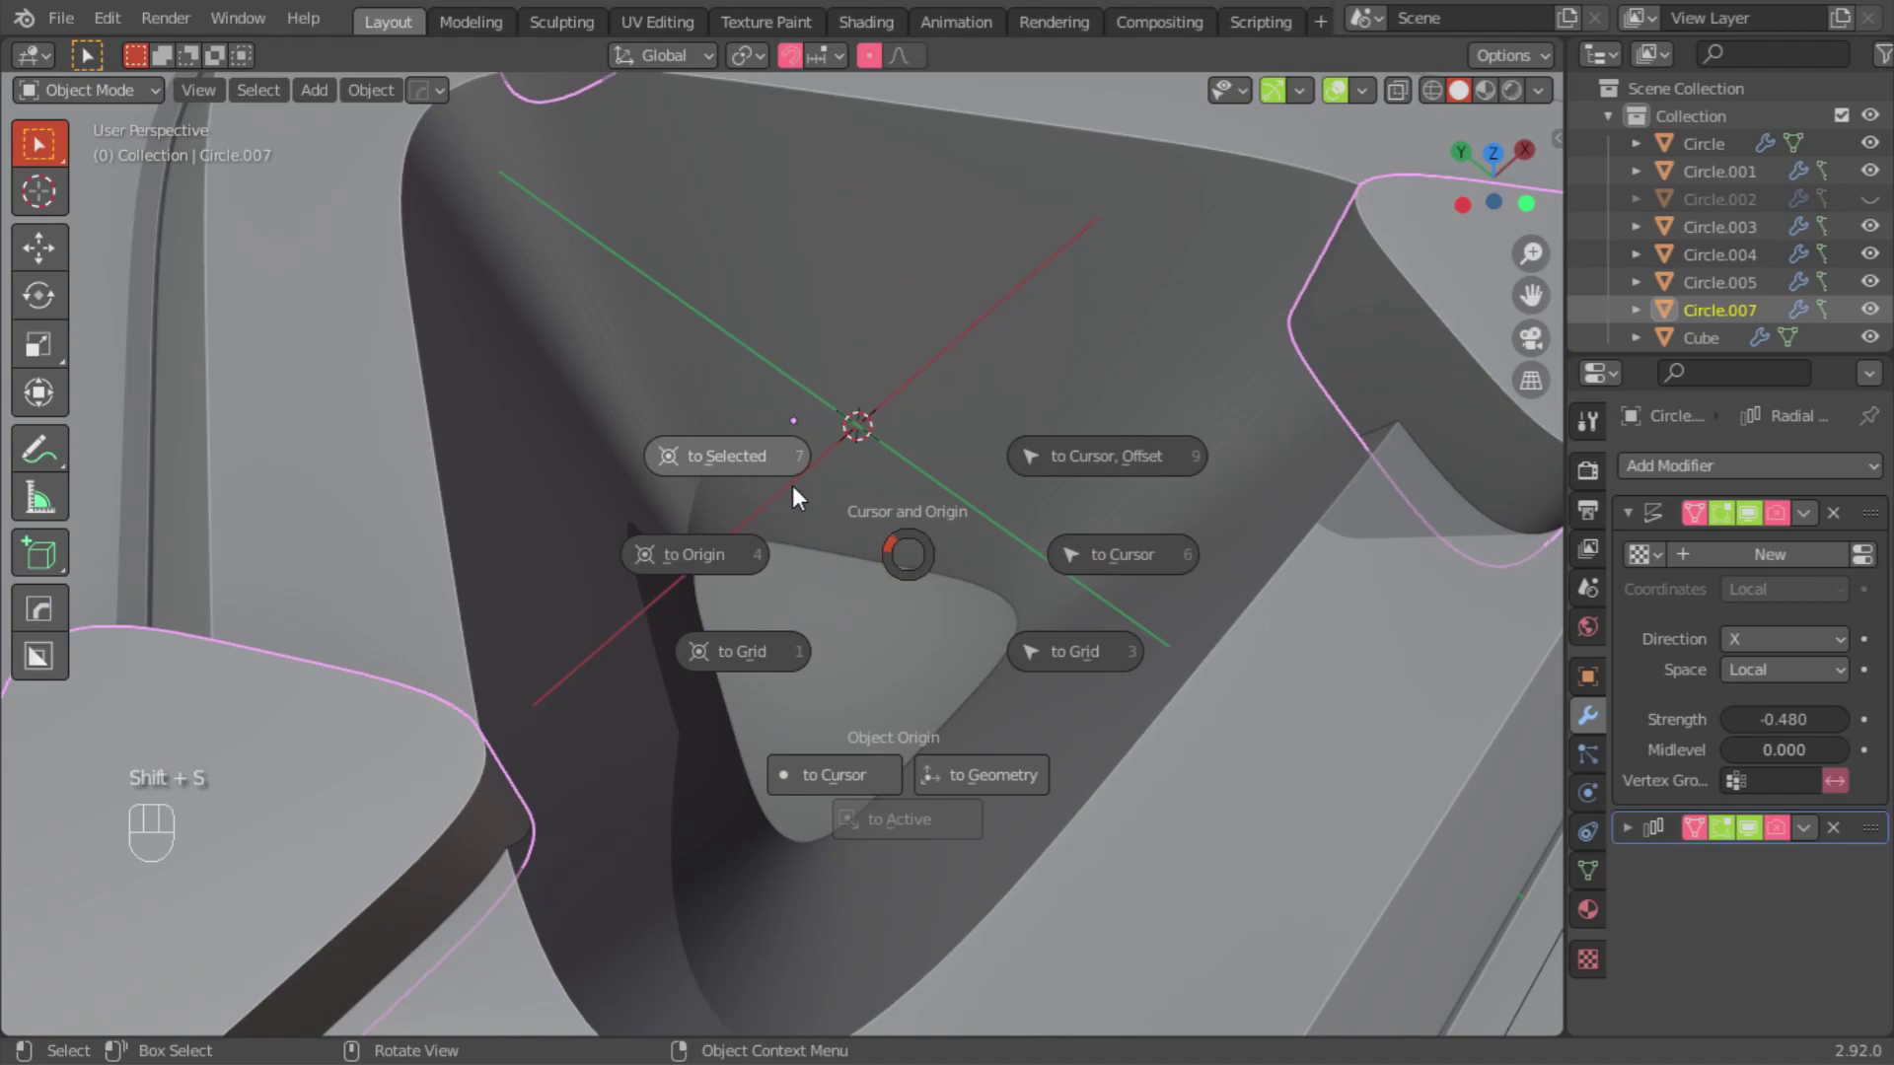
left_click(1097, 552)
scroll(993, 480, "down", 5)
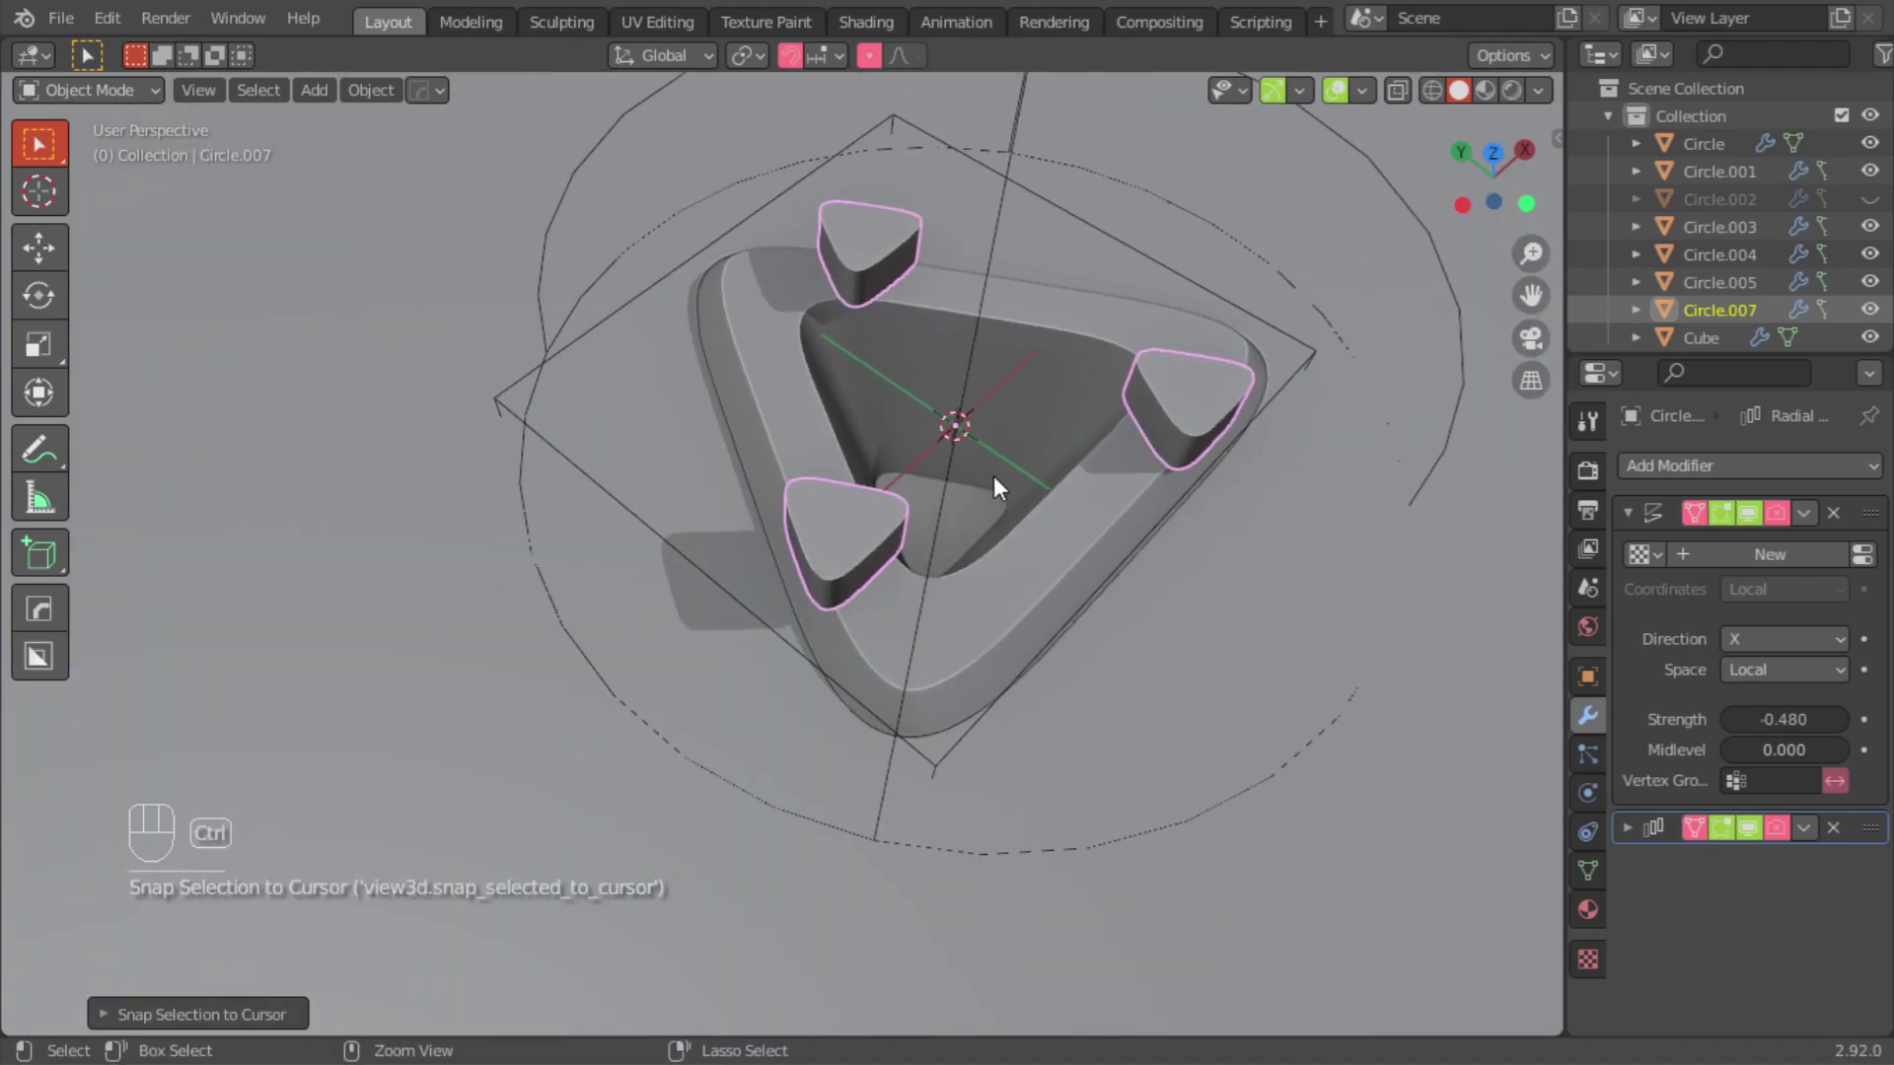
middle_click_drag(992, 479, 1185, 508)
left_click(1784, 640)
left_click(1711, 670)
middle_click_drag(1486, 626, 833, 516)
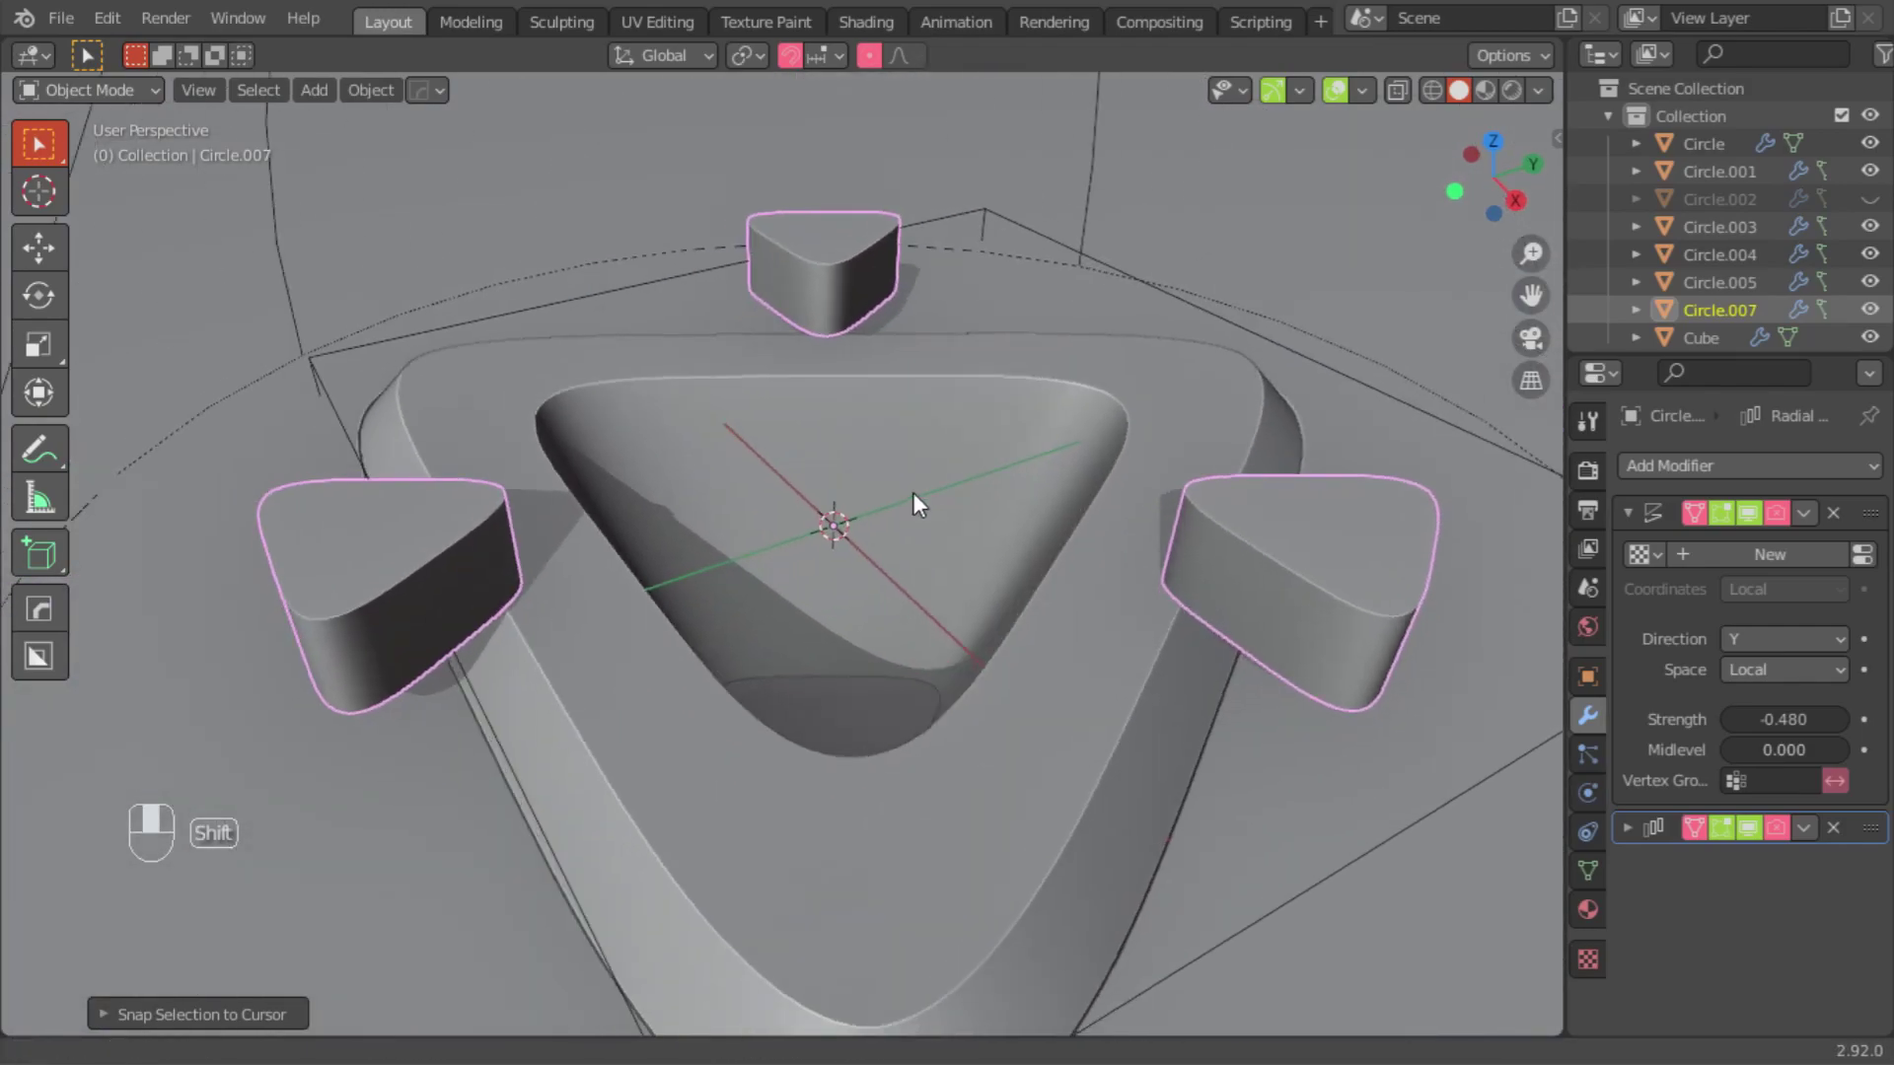
Step: Lower the arrayed block's mesh about 0.06 m along Z in Edit Mode and return to Object Mode
key("Tab")
mouse_move(833, 309)
middle_mouse_down()
mouse_move(822, 275)
mouse_move(836, 319)
middle_mouse_up()
key("g")
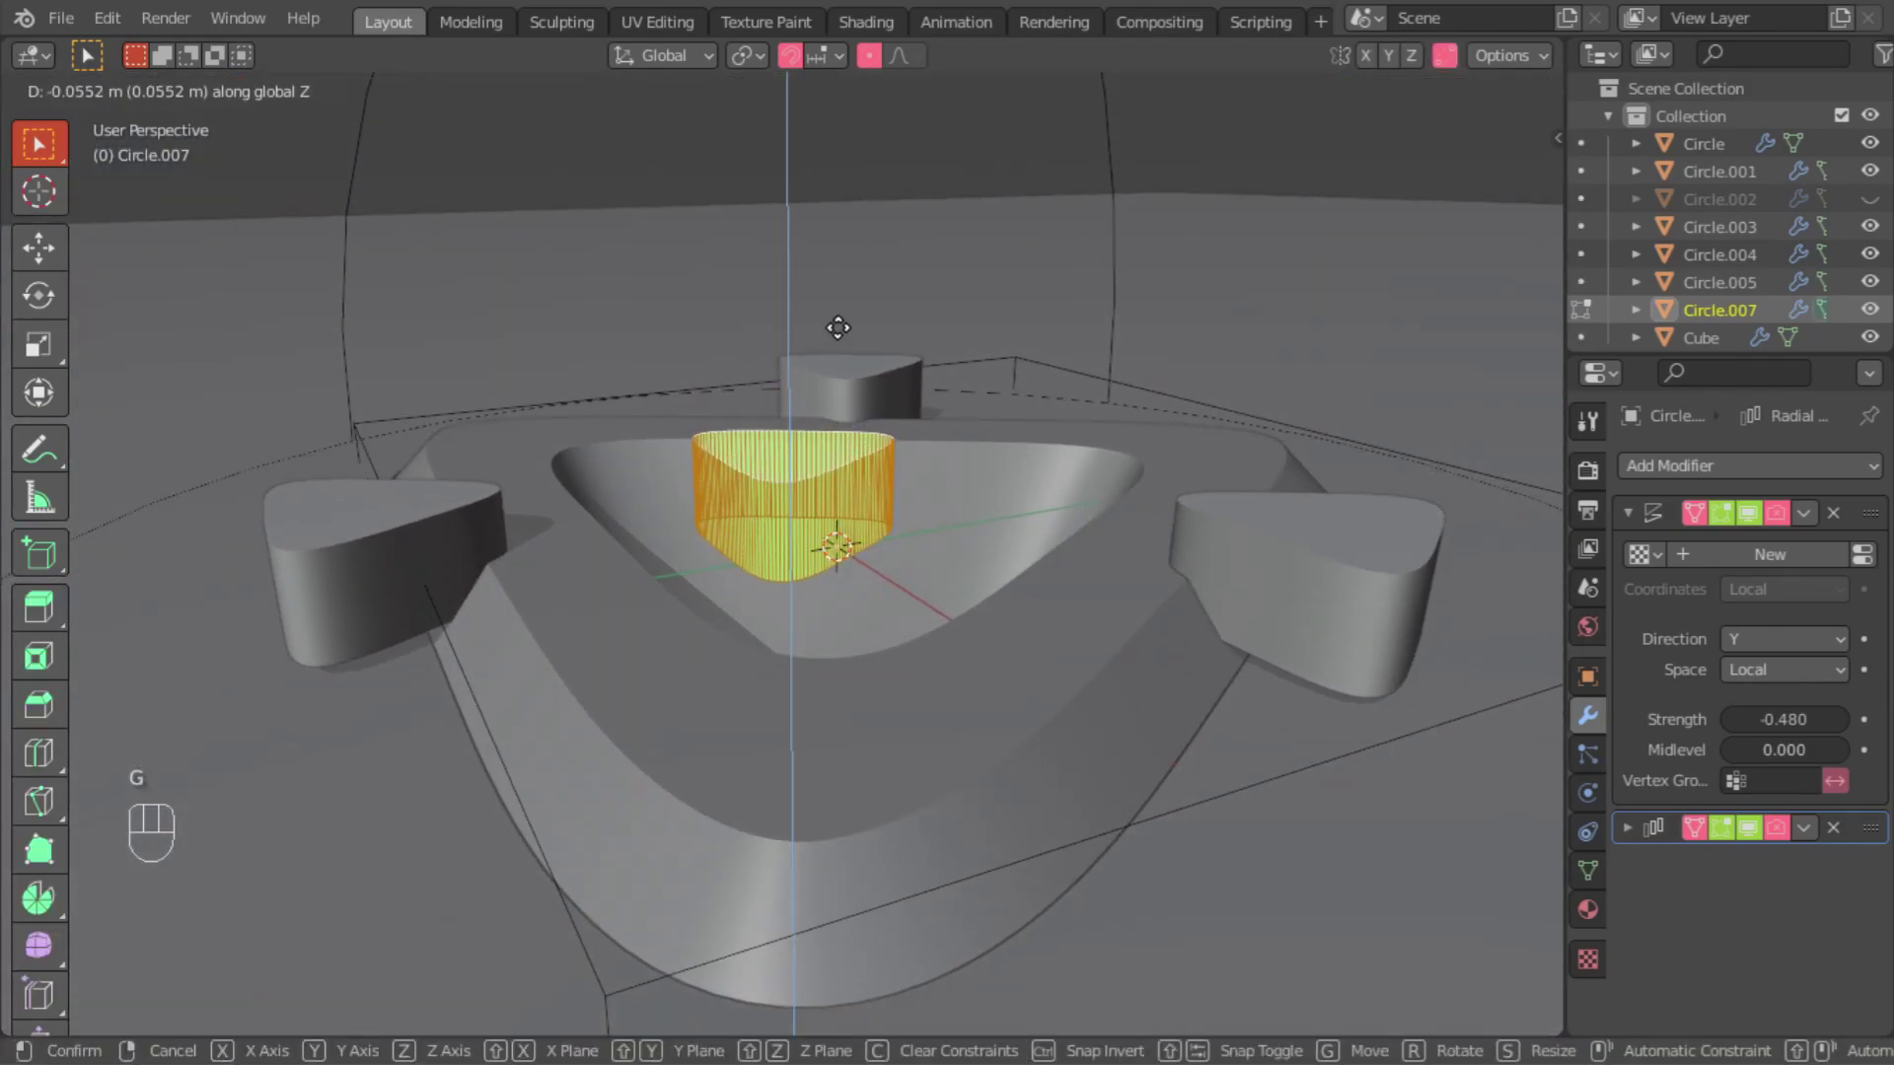
left_click(840, 331)
key("Tab")
middle_click_drag(421, 562, 443, 601)
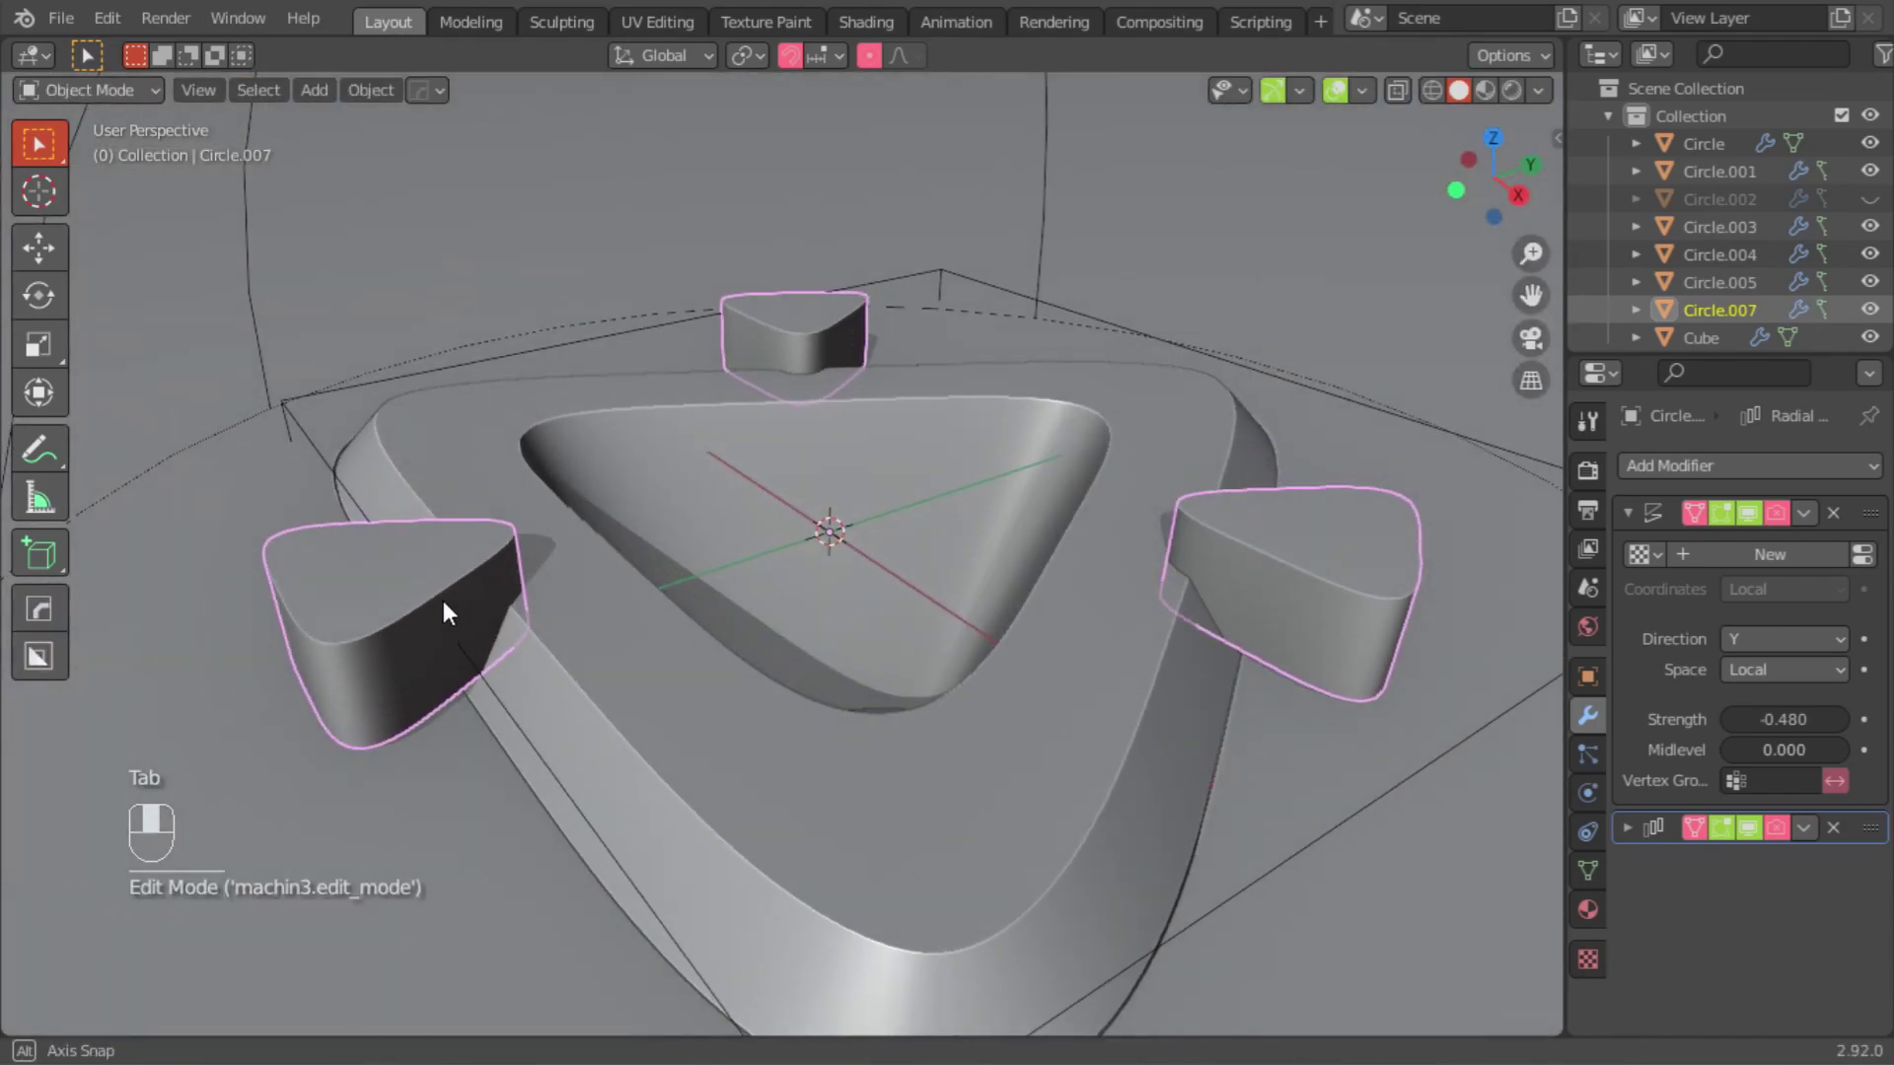
Step: Subtract the three arrayed blocks from the triangular base with a HardOps Boolean Difference
left_click(611, 712)
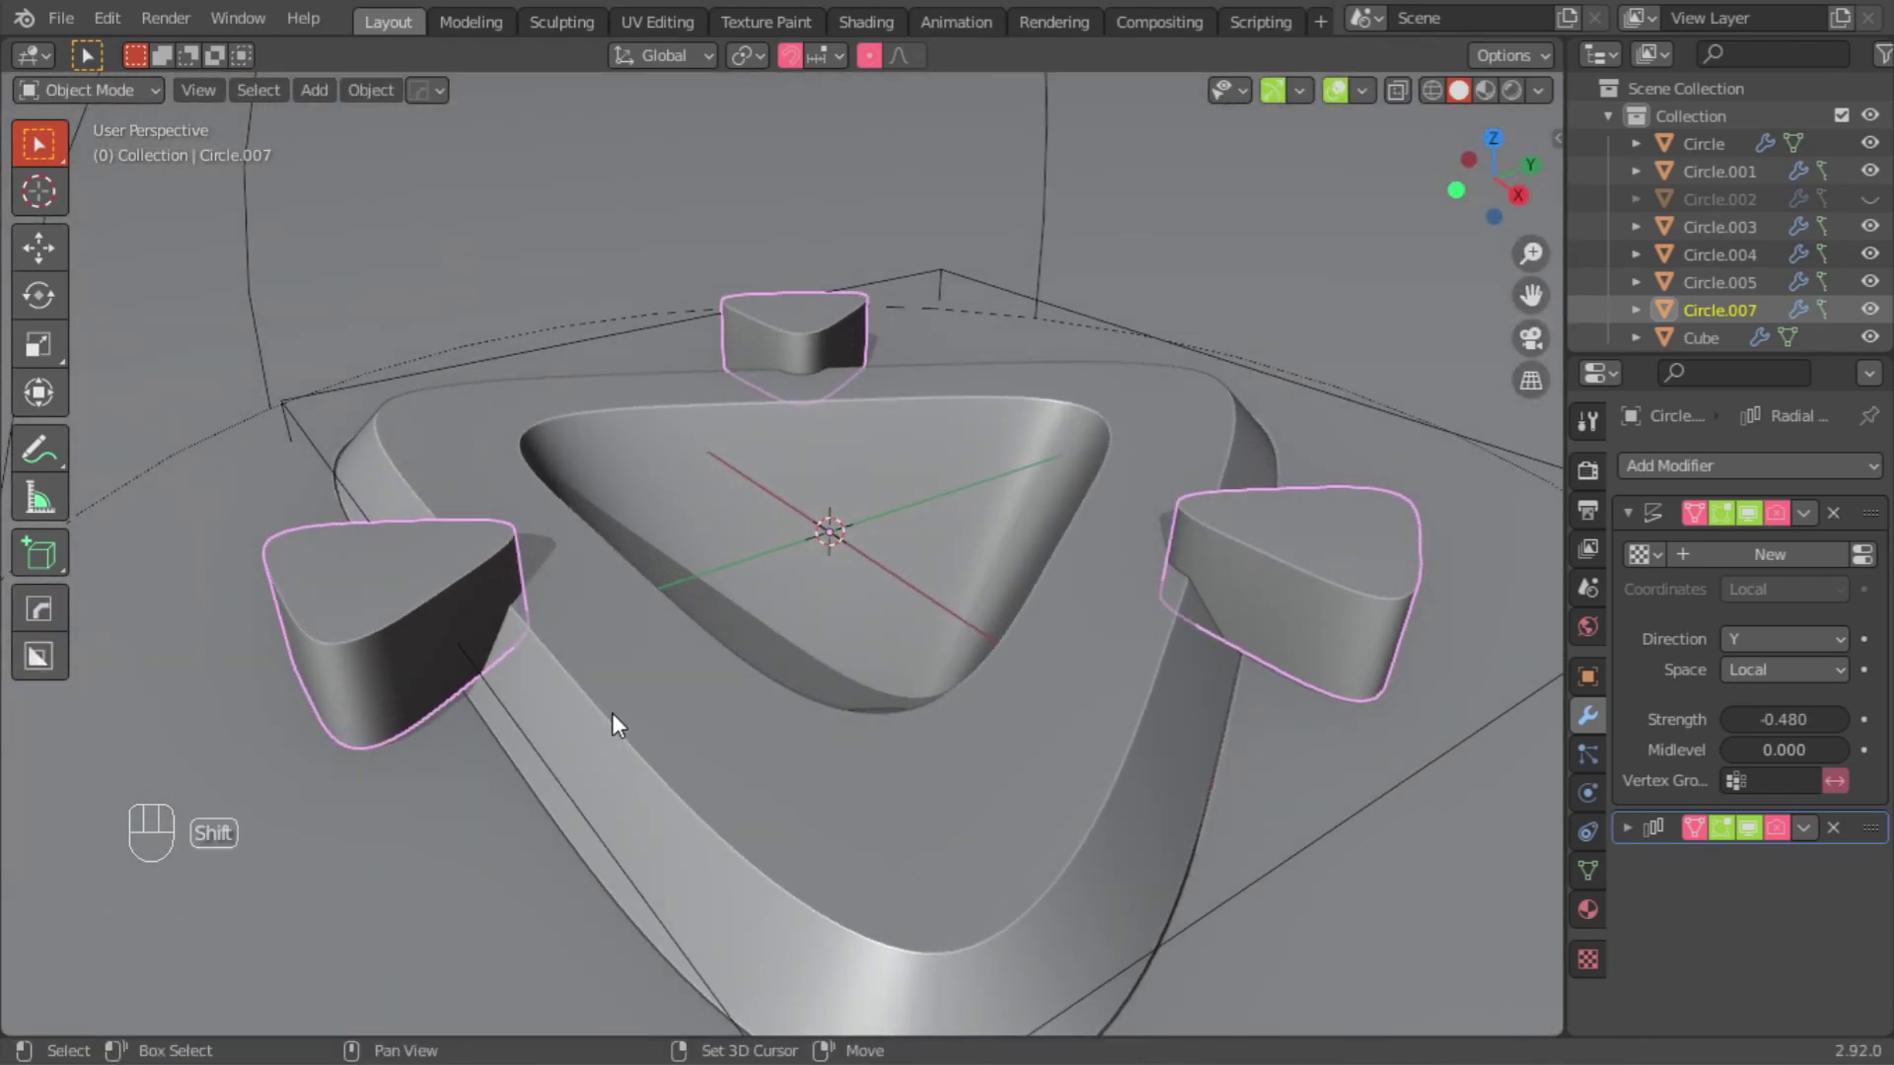
key("q")
left_click(471, 493)
middle_click_drag(469, 493, 578, 539)
Step: Apply the object transforms of the arrayed cutter
key("Tab")
key("Tab")
key("q")
key("Tab")
key("q")
mouse_move(507, 957)
left_click(615, 870)
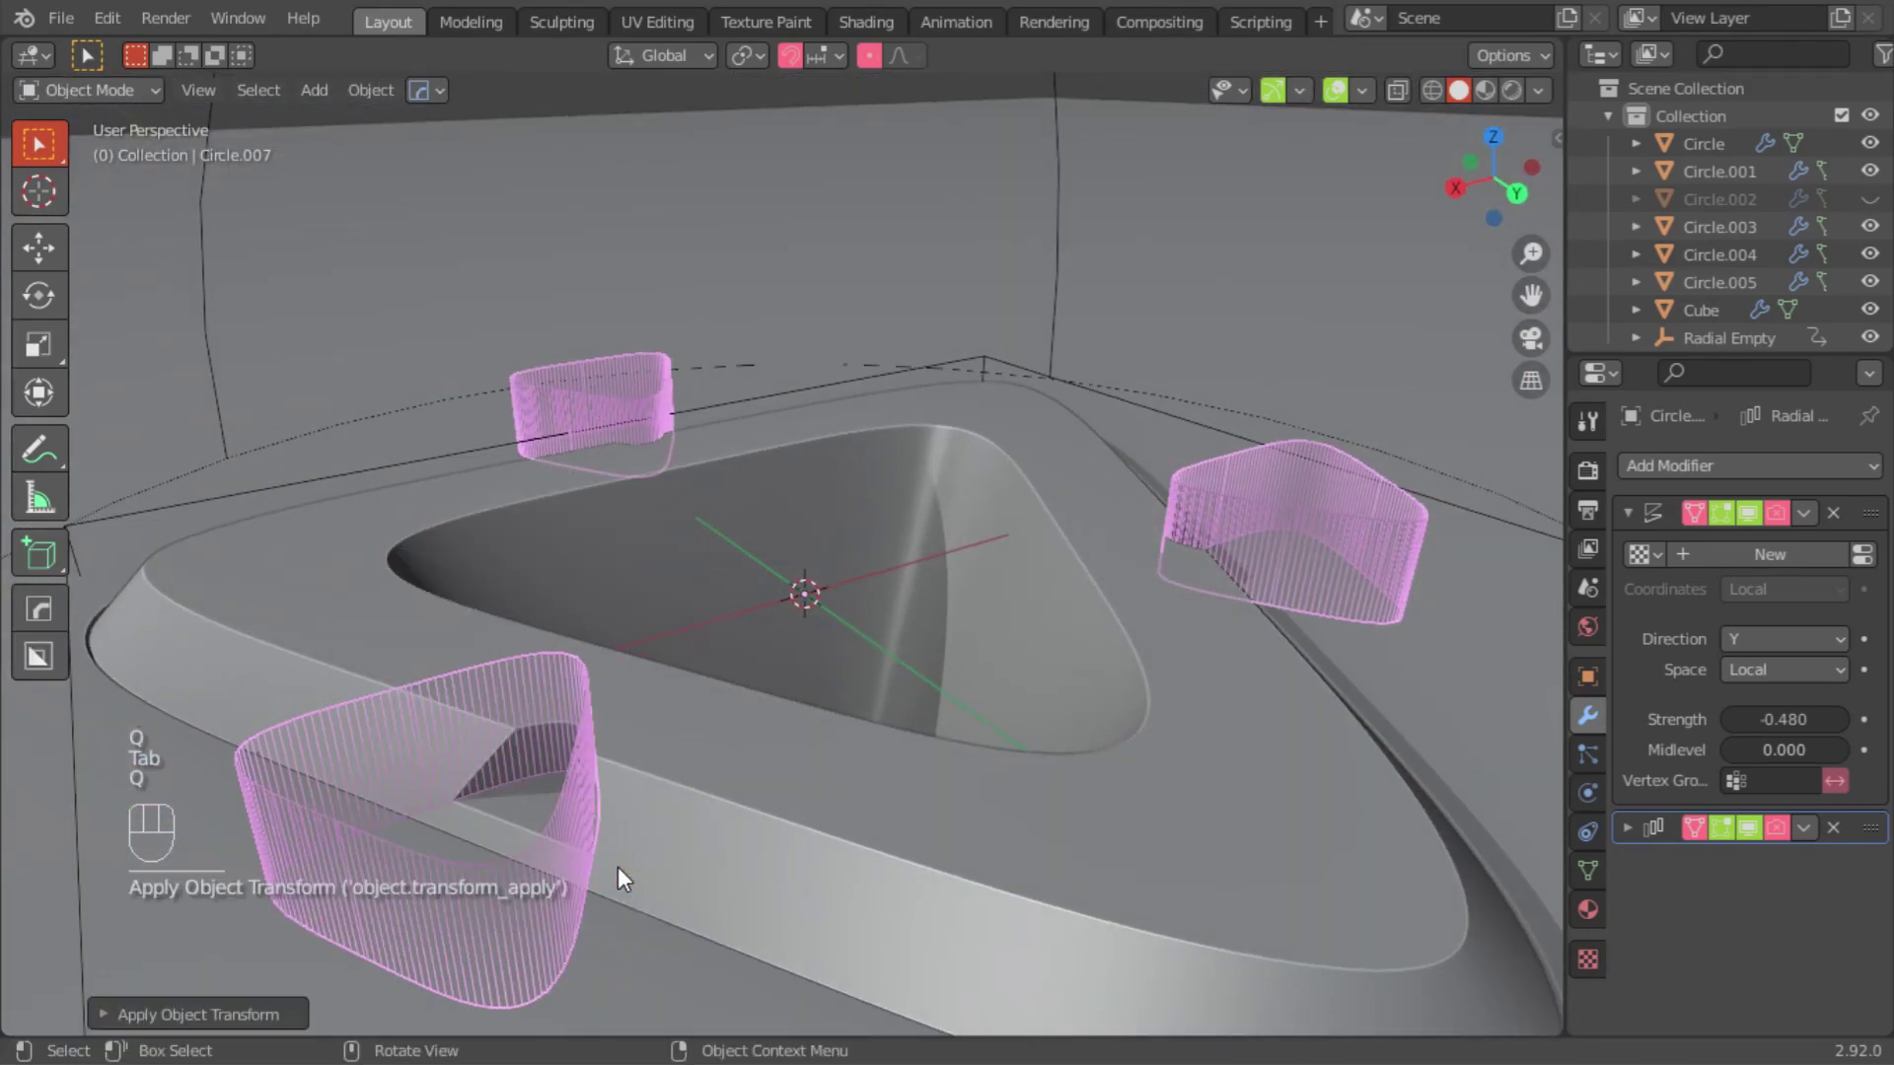
middle_click_drag(616, 870, 755, 730)
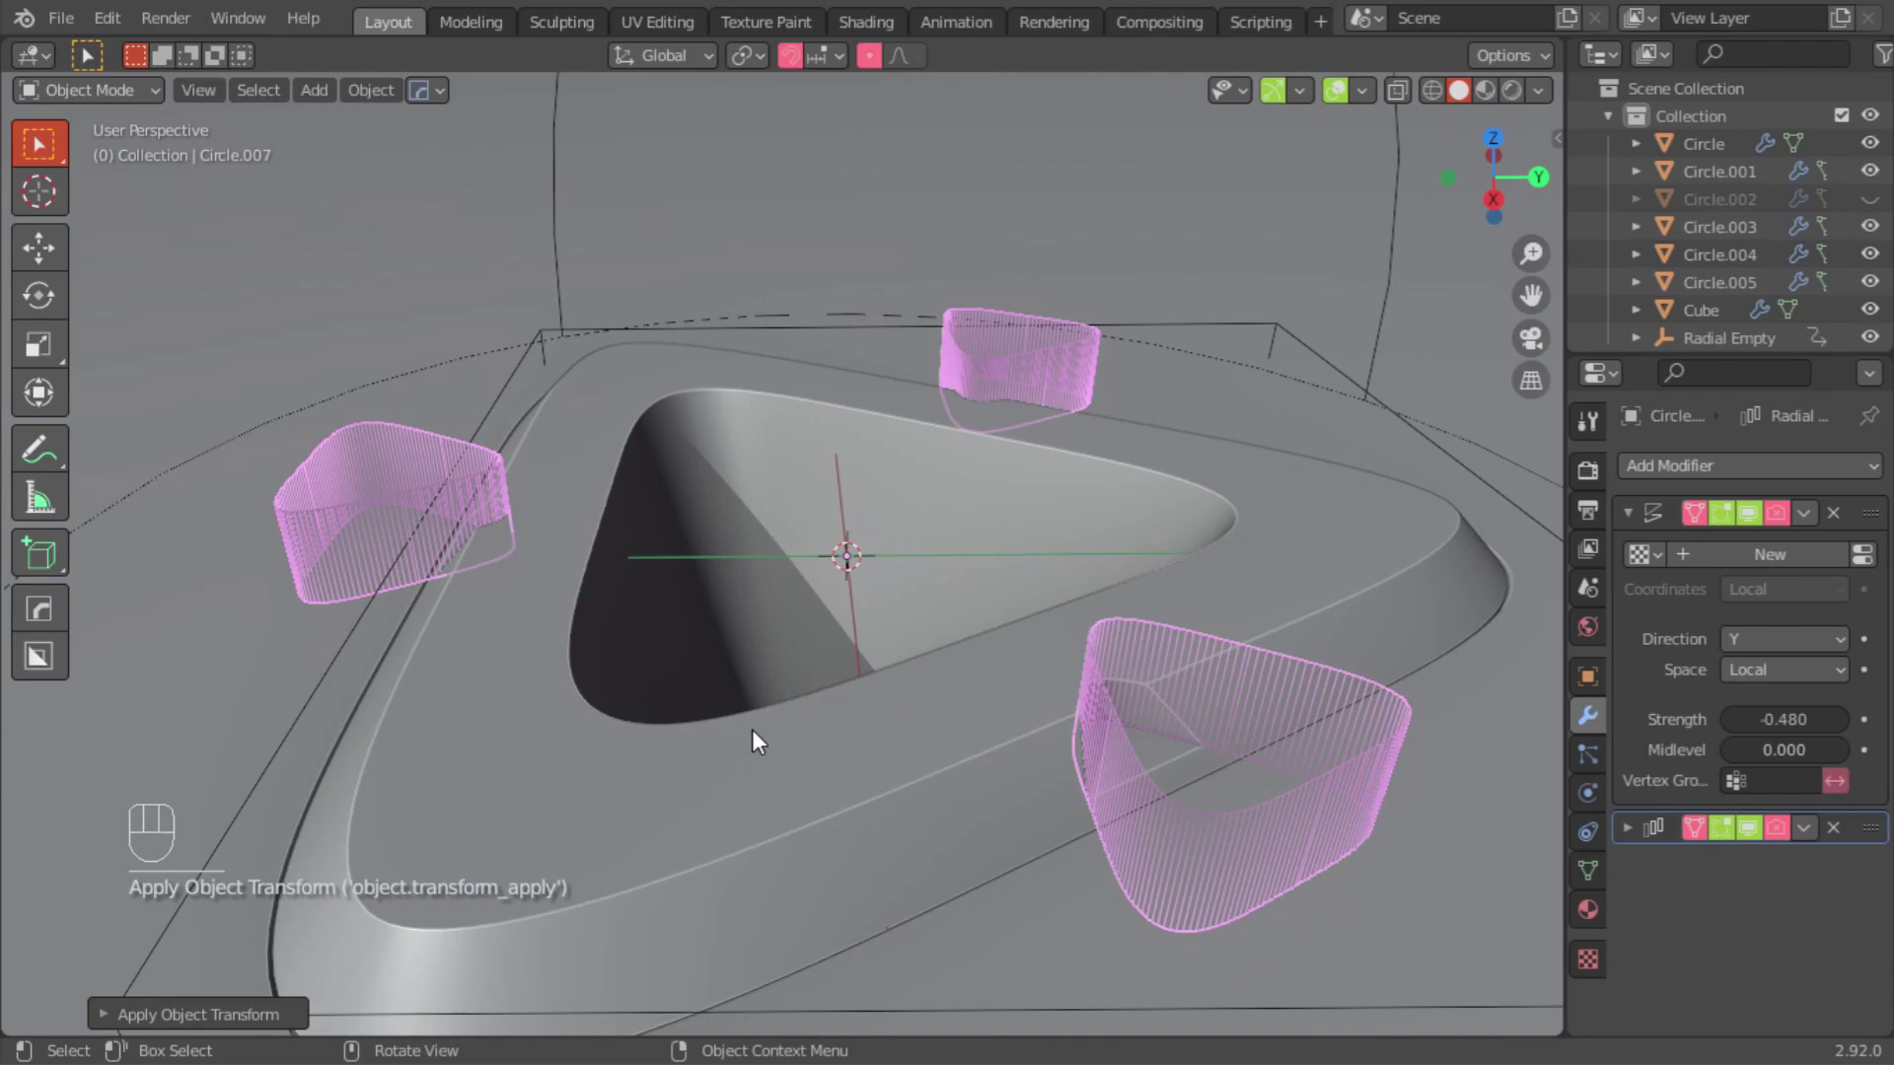
Step: Scale the cutter's top face up to about 1.6 so its sides taper outward
key("Tab")
left_click(794, 460)
key("s")
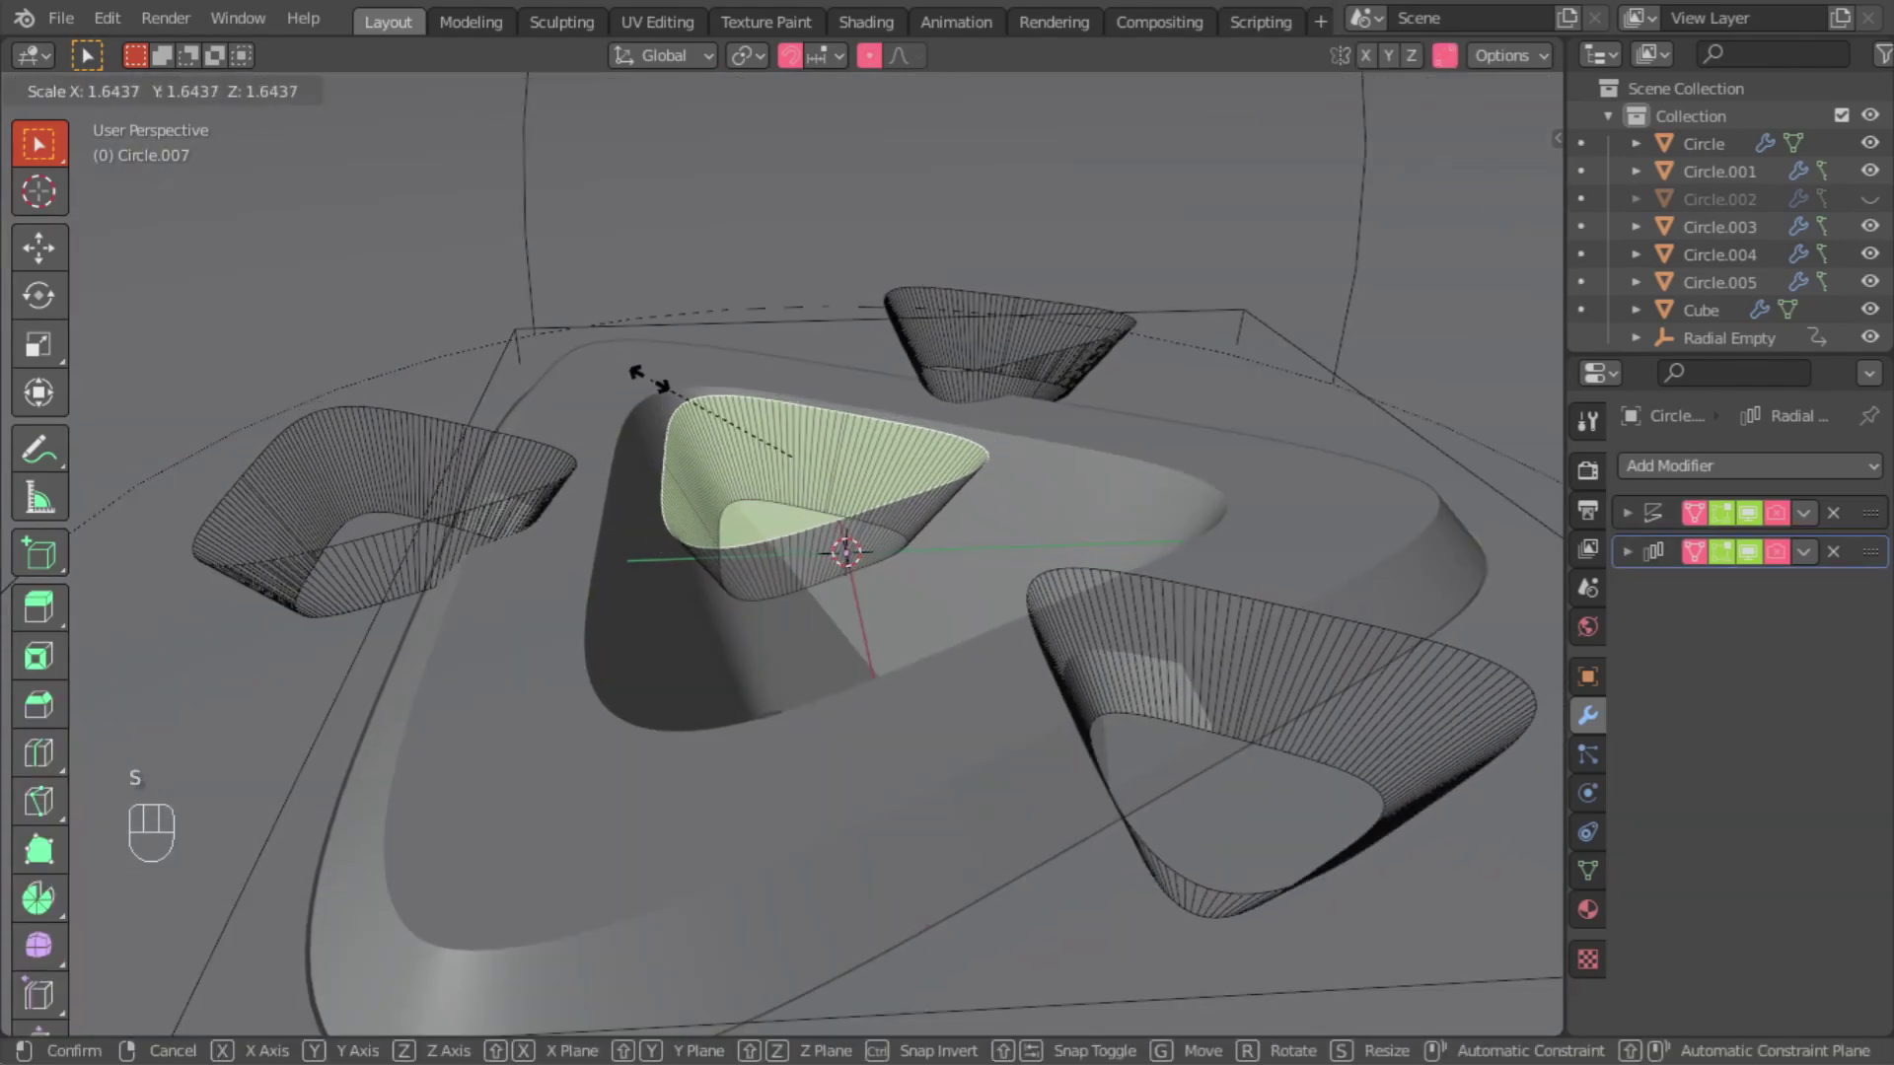
left_click(651, 386)
middle_click_drag(653, 387, 1170, 754)
Step: Try scaling the cutter's bottom face down using X-ray display, and undo it
left_click(1065, 820)
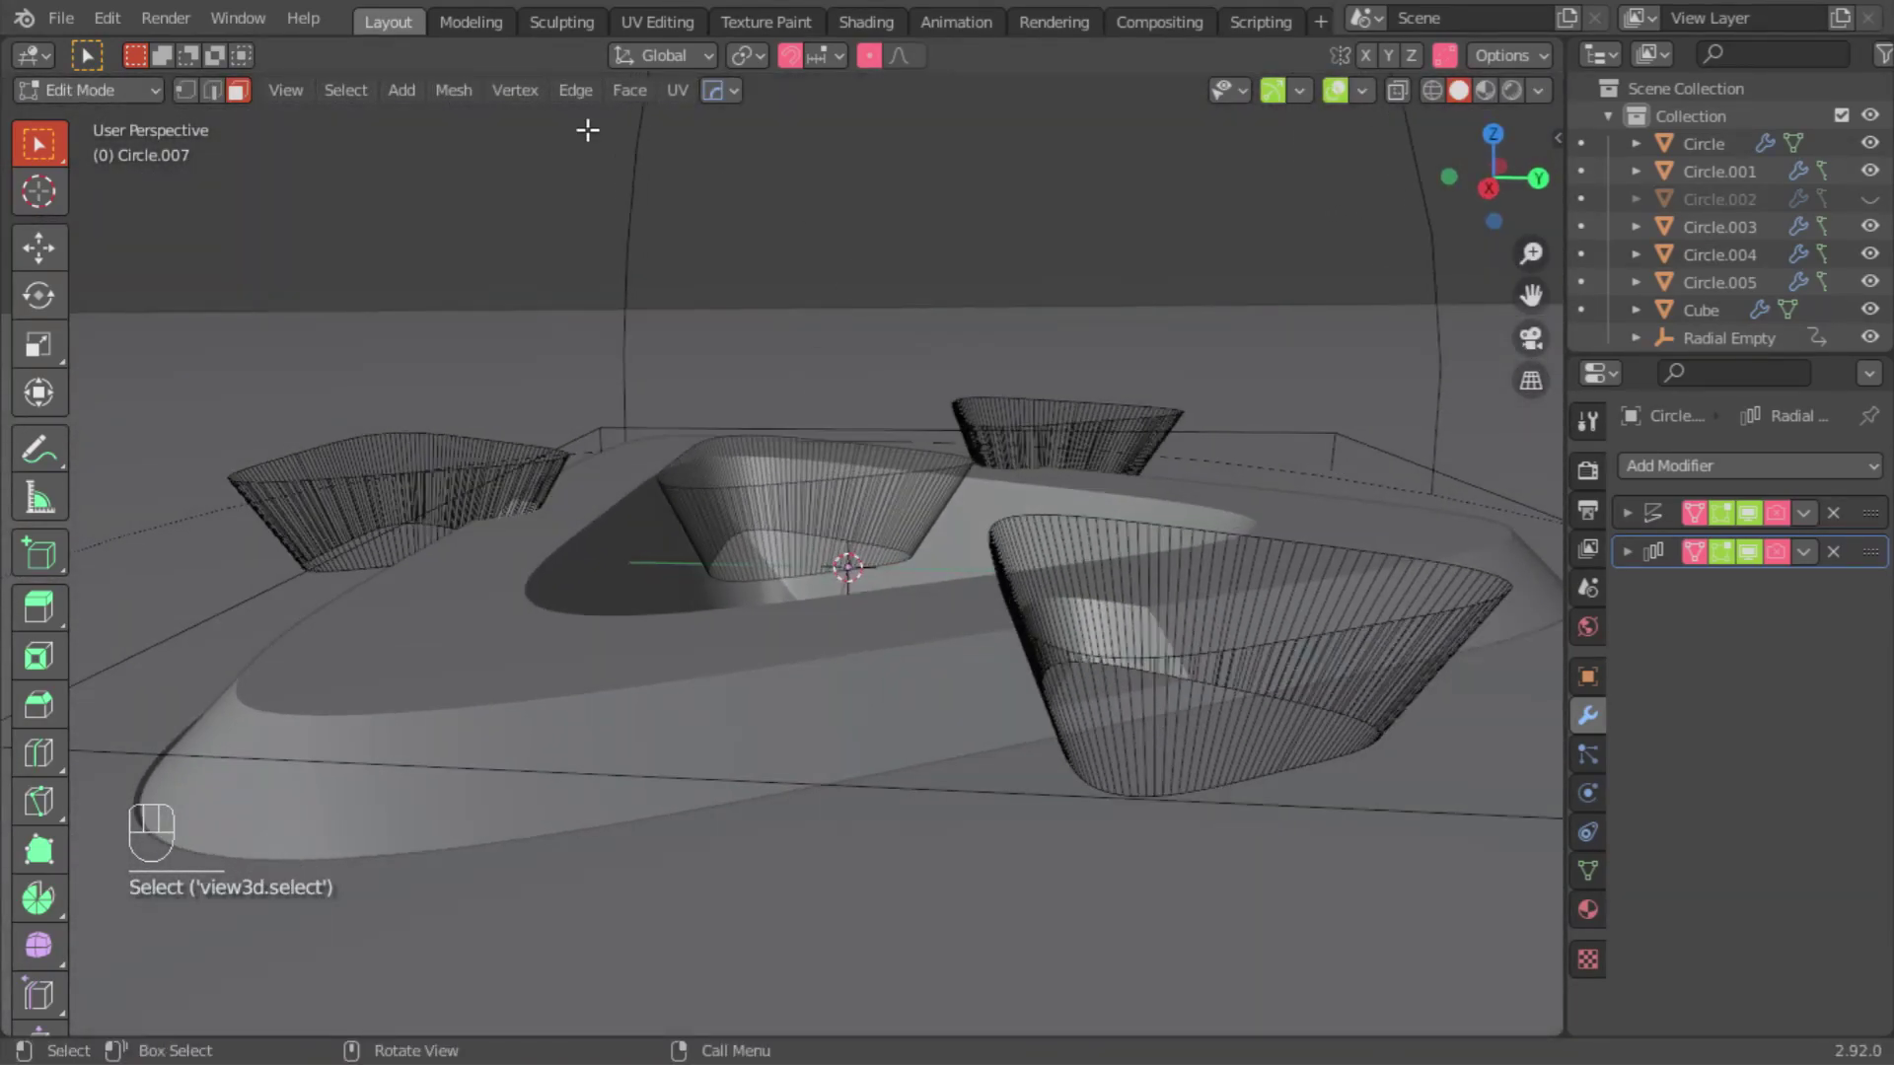
left_click(1397, 89)
middle_click_drag(987, 296, 792, 530)
key("s")
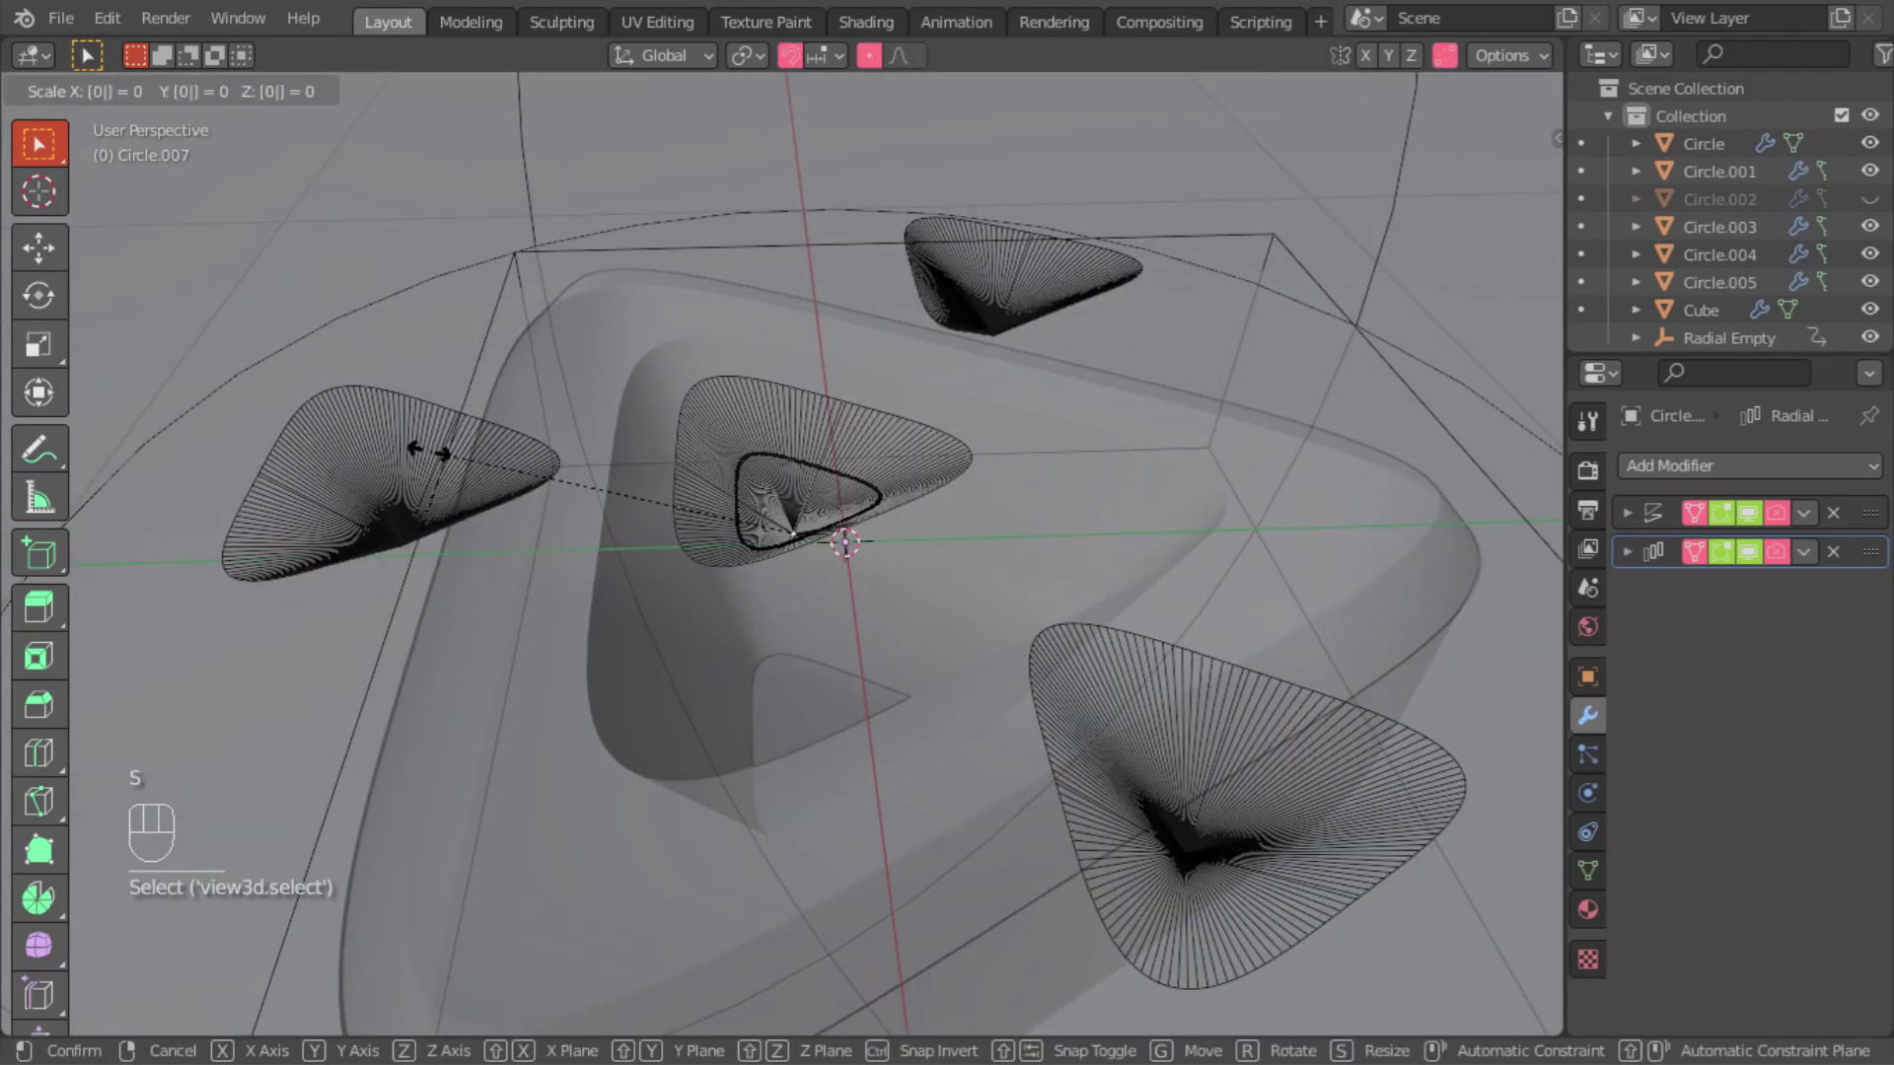
left_click(427, 451)
middle_click_drag(423, 448, 602, 533)
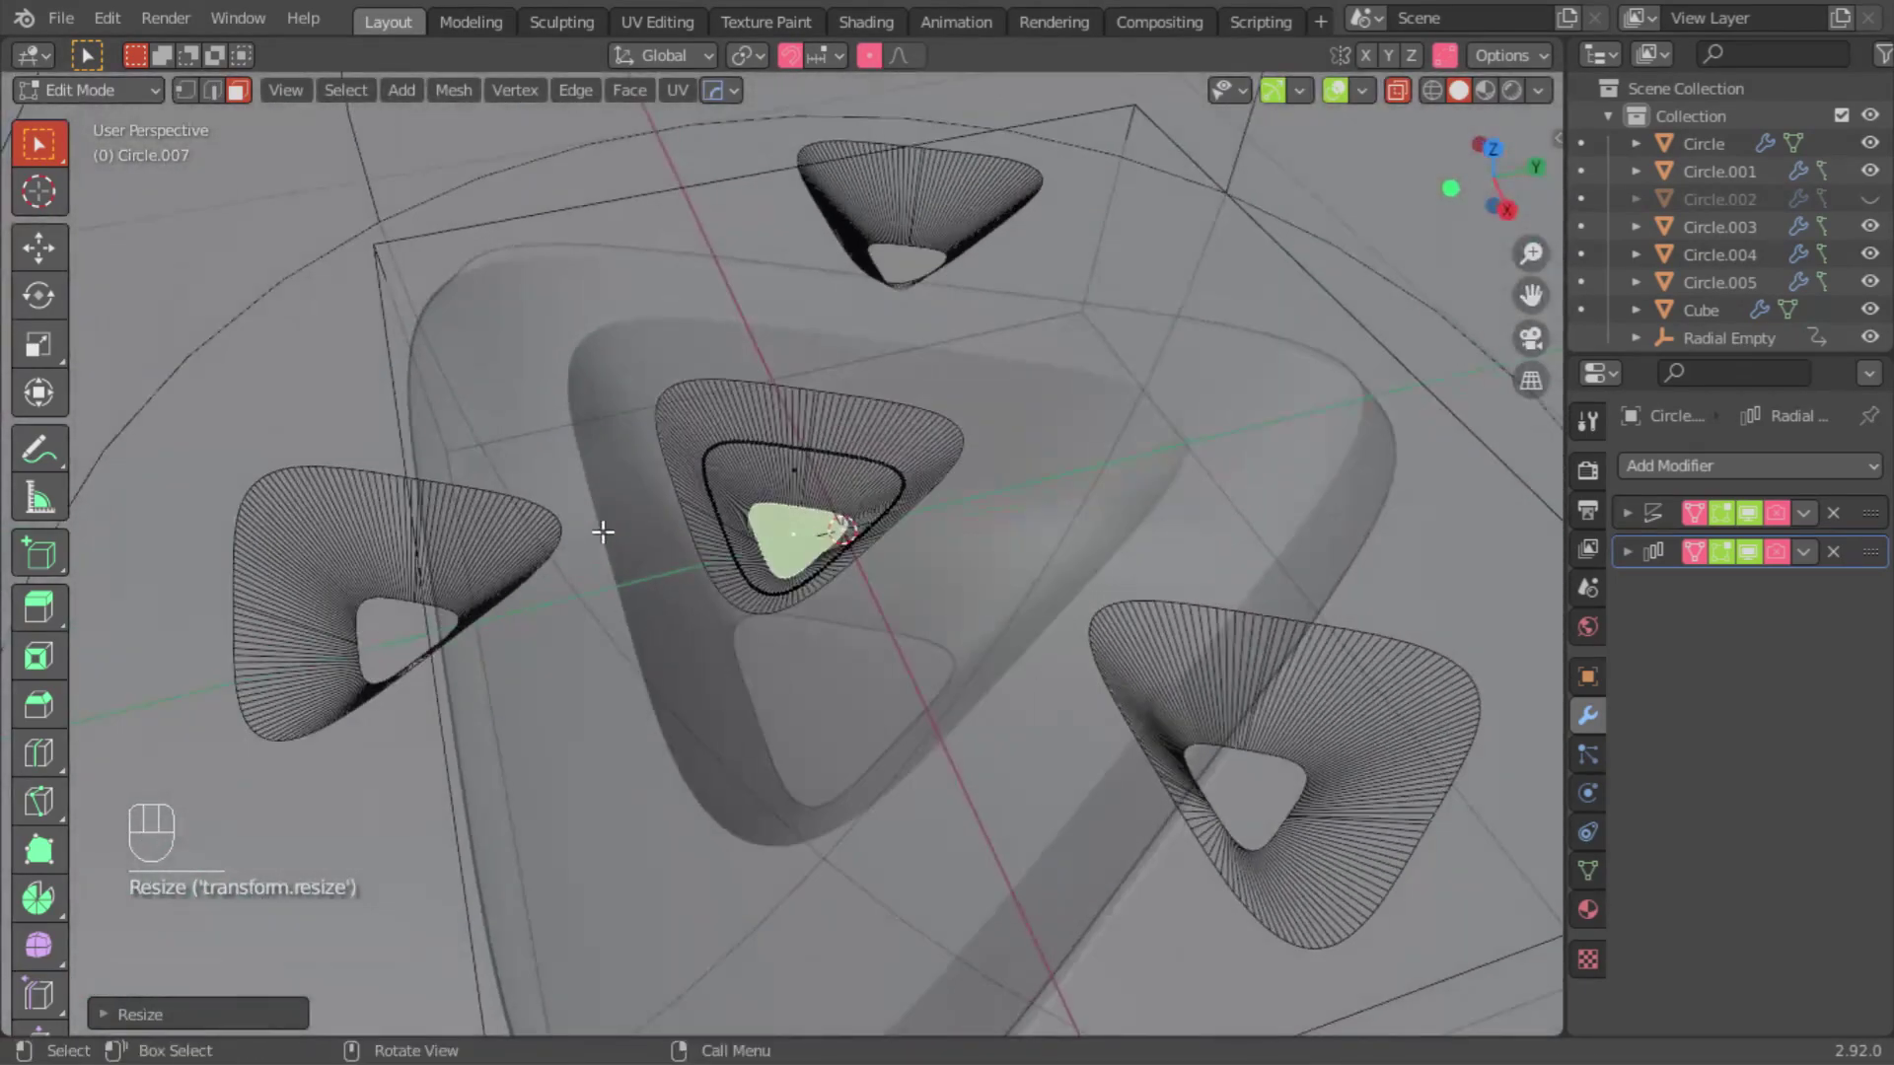
key("ctrl+z")
Step: Return to Object Mode and hide the tapered cutter and its radial empty to inspect the edge notches
key("Tab")
middle_click_drag(590, 256, 640, 473)
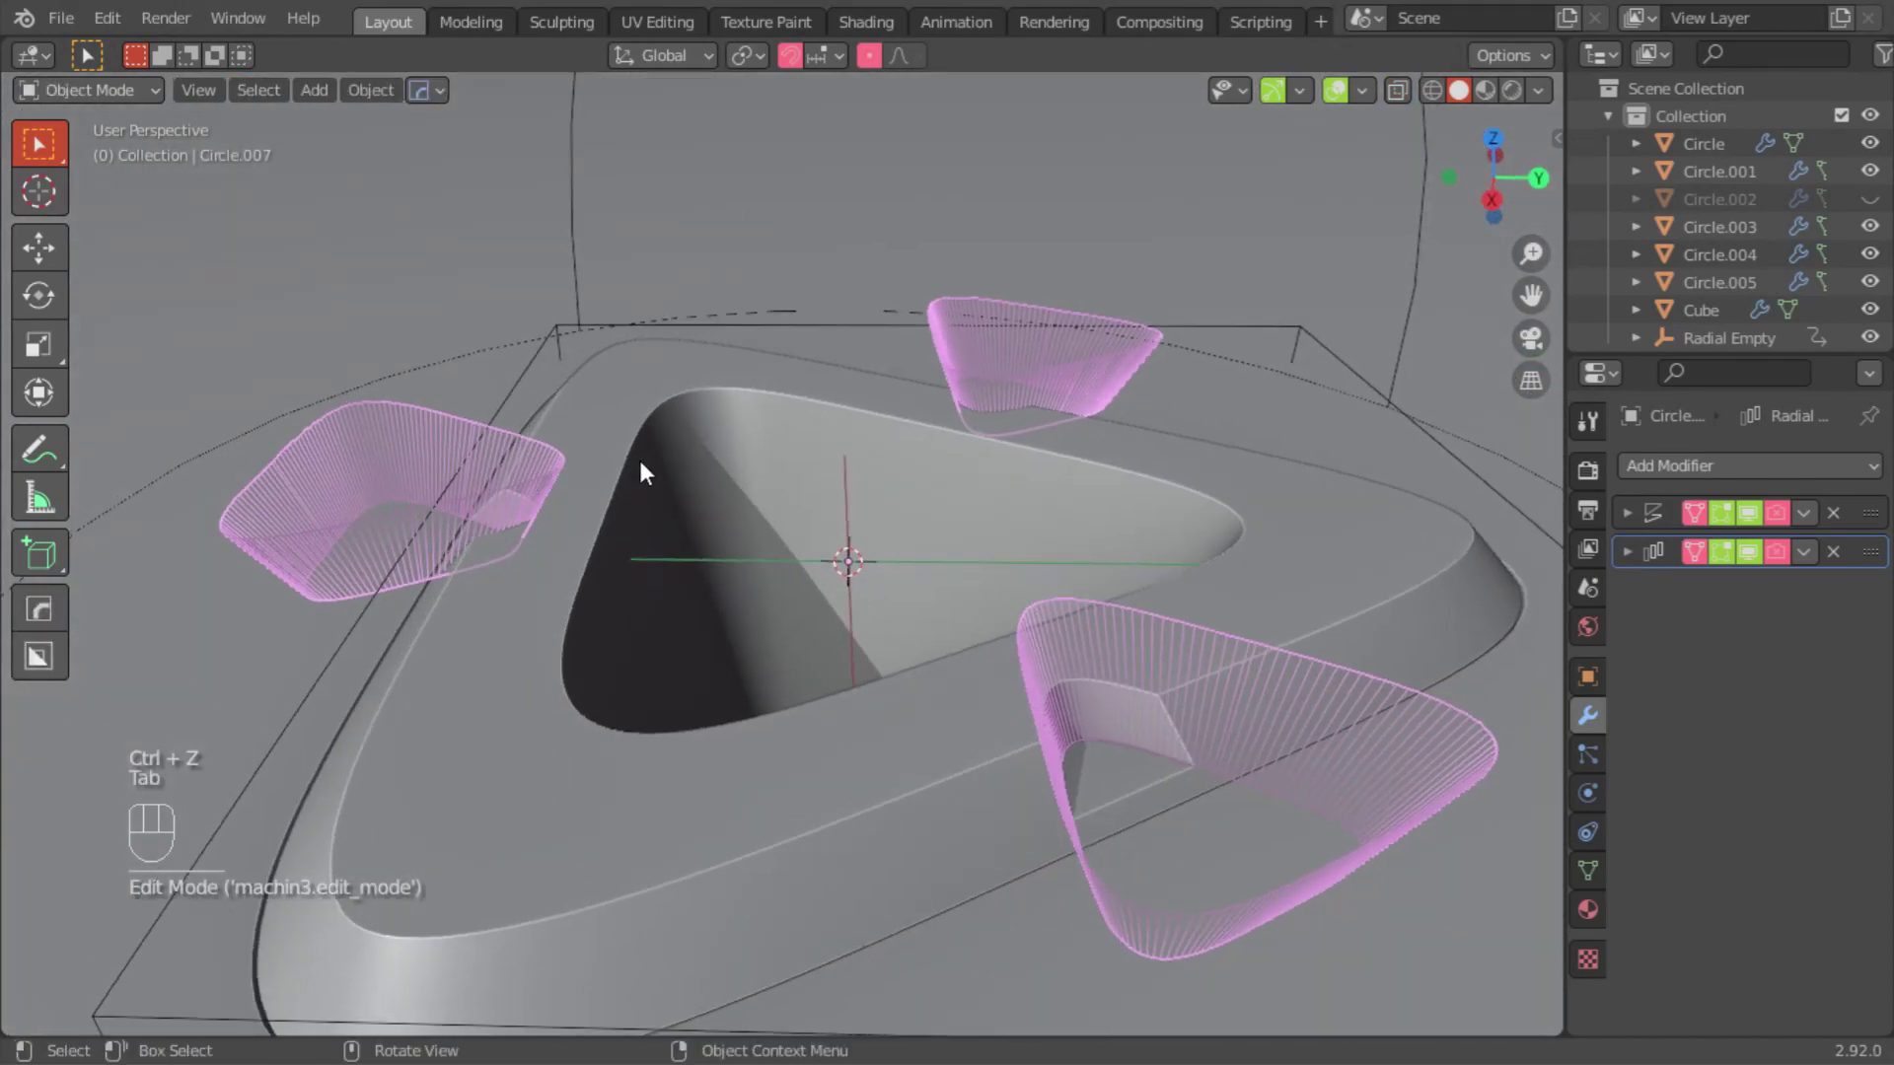
scroll(647, 404, "down", 4)
left_click(608, 223)
key("h")
middle_click_drag(608, 223, 593, 487)
scroll(791, 579, "up", 4)
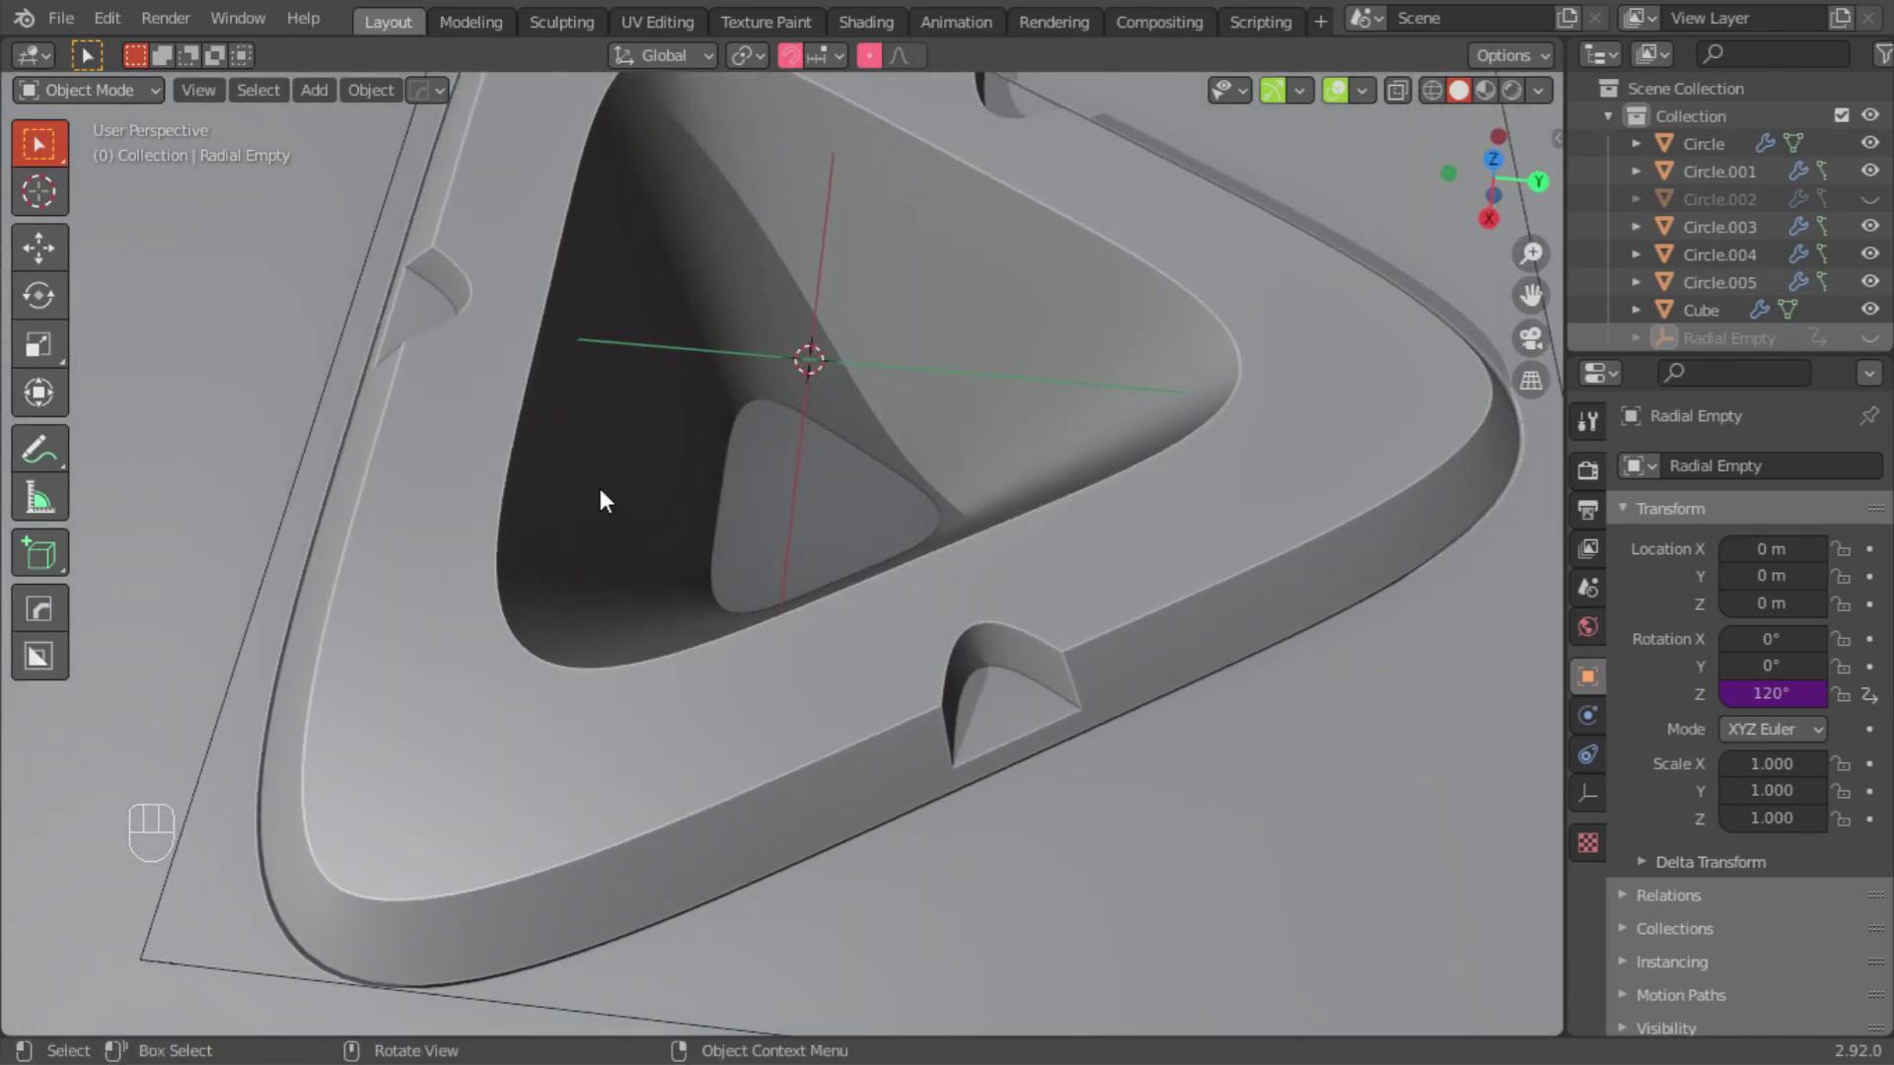
Step: Unhide all objects, then hide the tapered cutter and radial empty again, keeping the large inner block visible
key("alt+h")
scroll(990, 484, "down", 1)
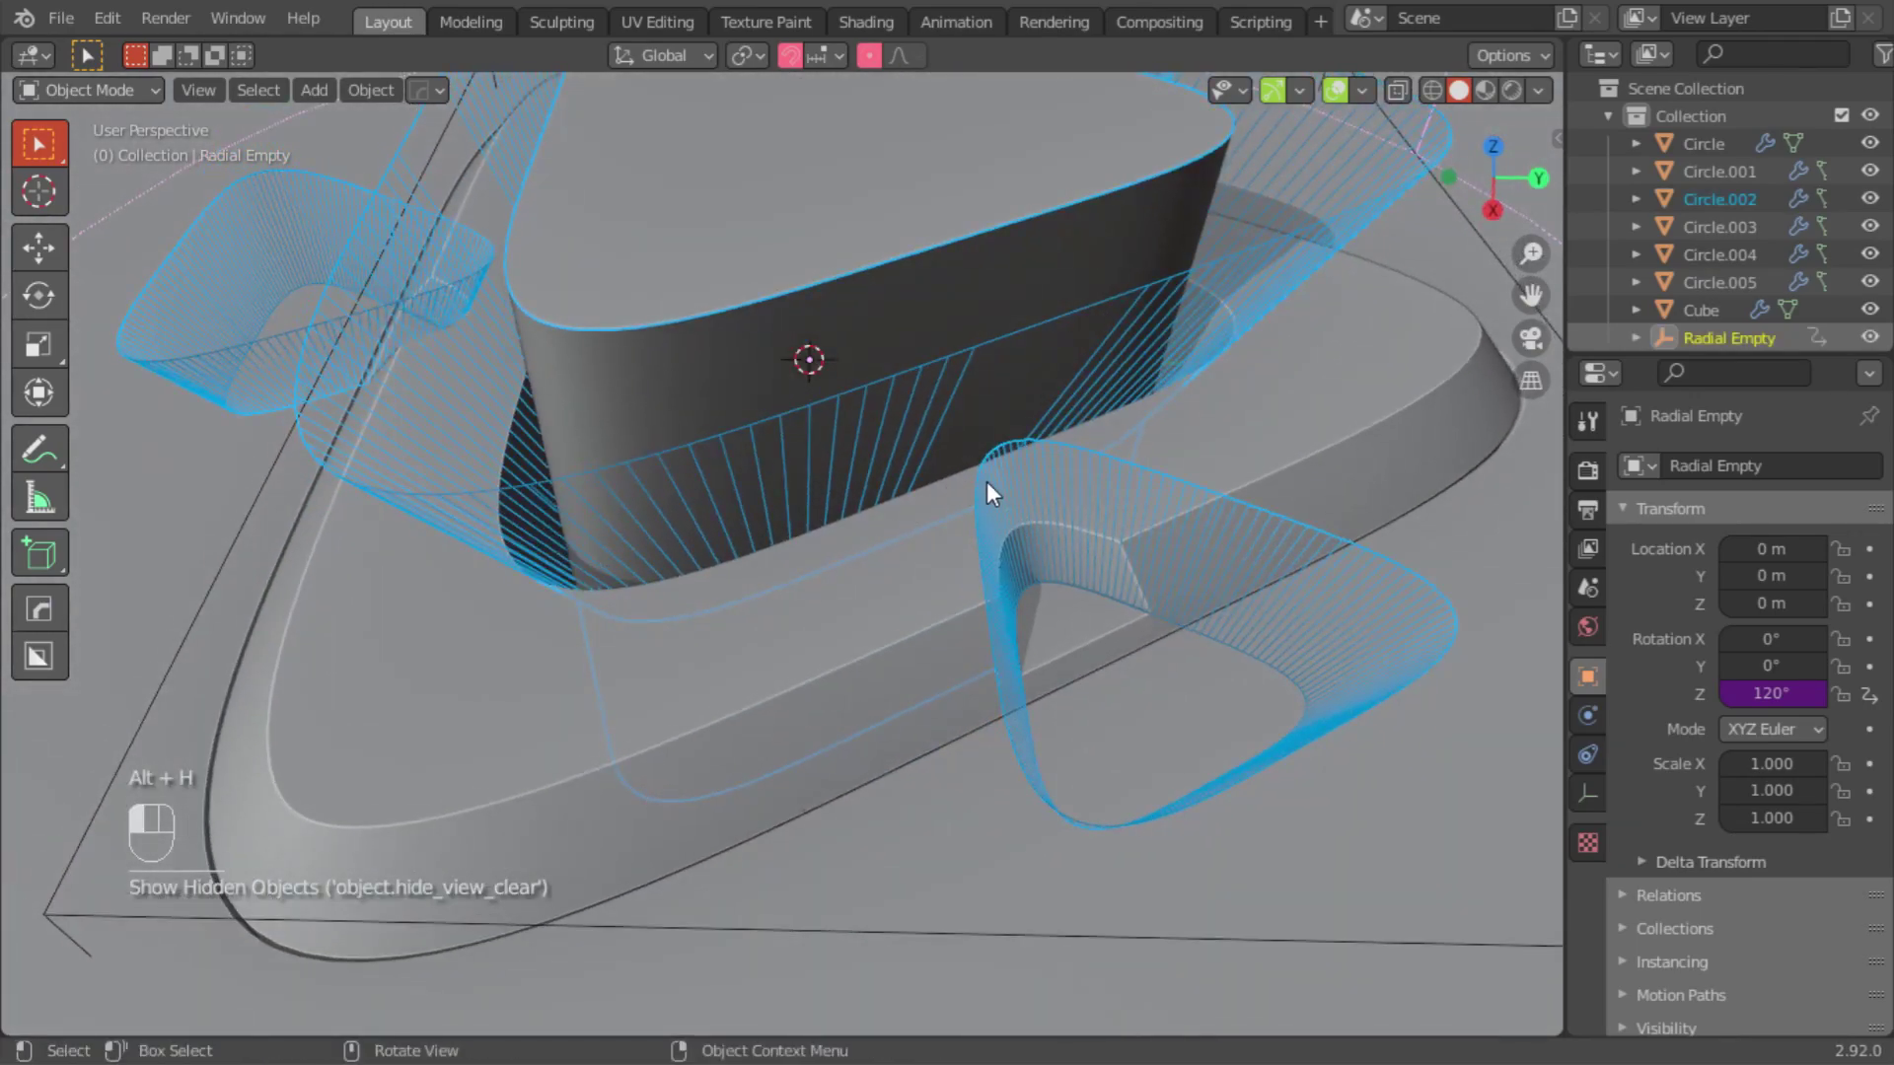
left_click(806, 441)
scroll(716, 459, "down", 5)
left_click(604, 235)
key("h")
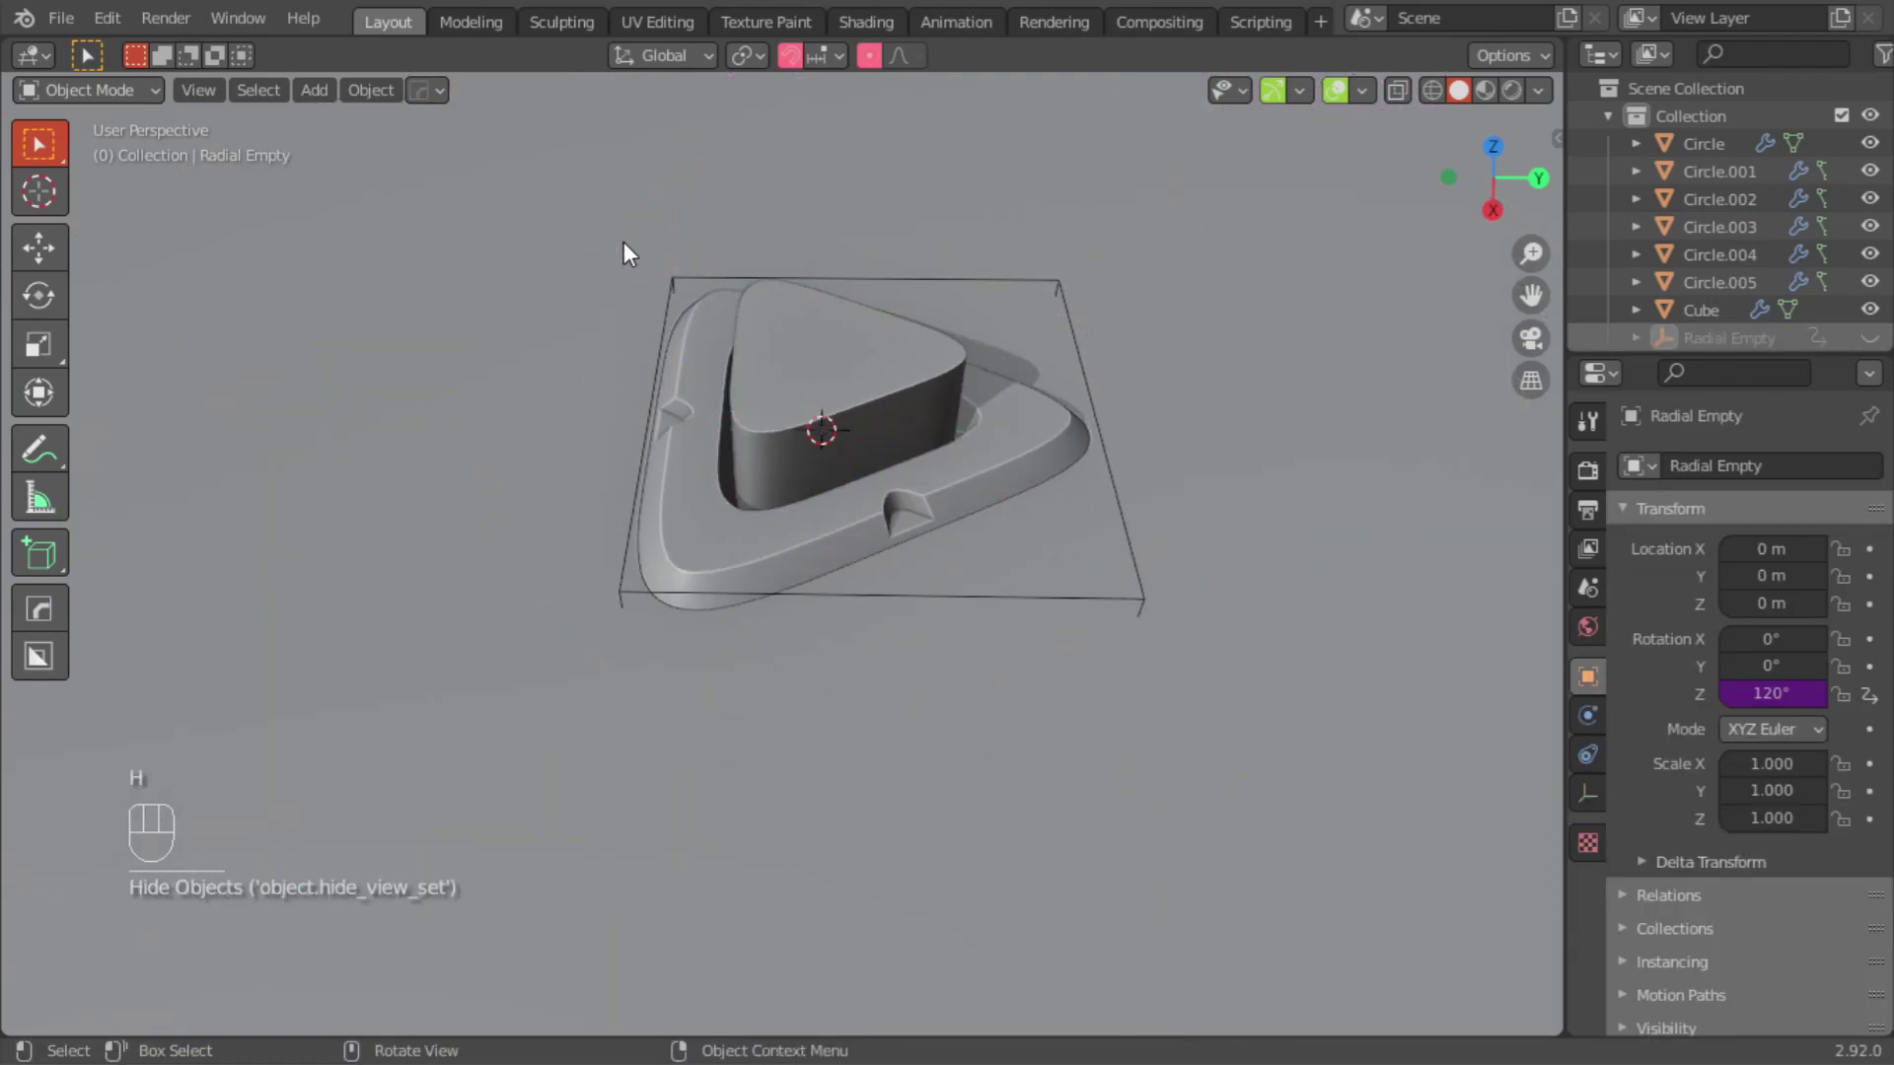
Step: Duplicate the large inner block in place and scale it by 1.5
scroll(829, 376, "up", 2)
left_click(829, 380, "shift")
scroll(809, 428, "up", 3)
middle_click_drag(809, 428, 815, 400, "shift")
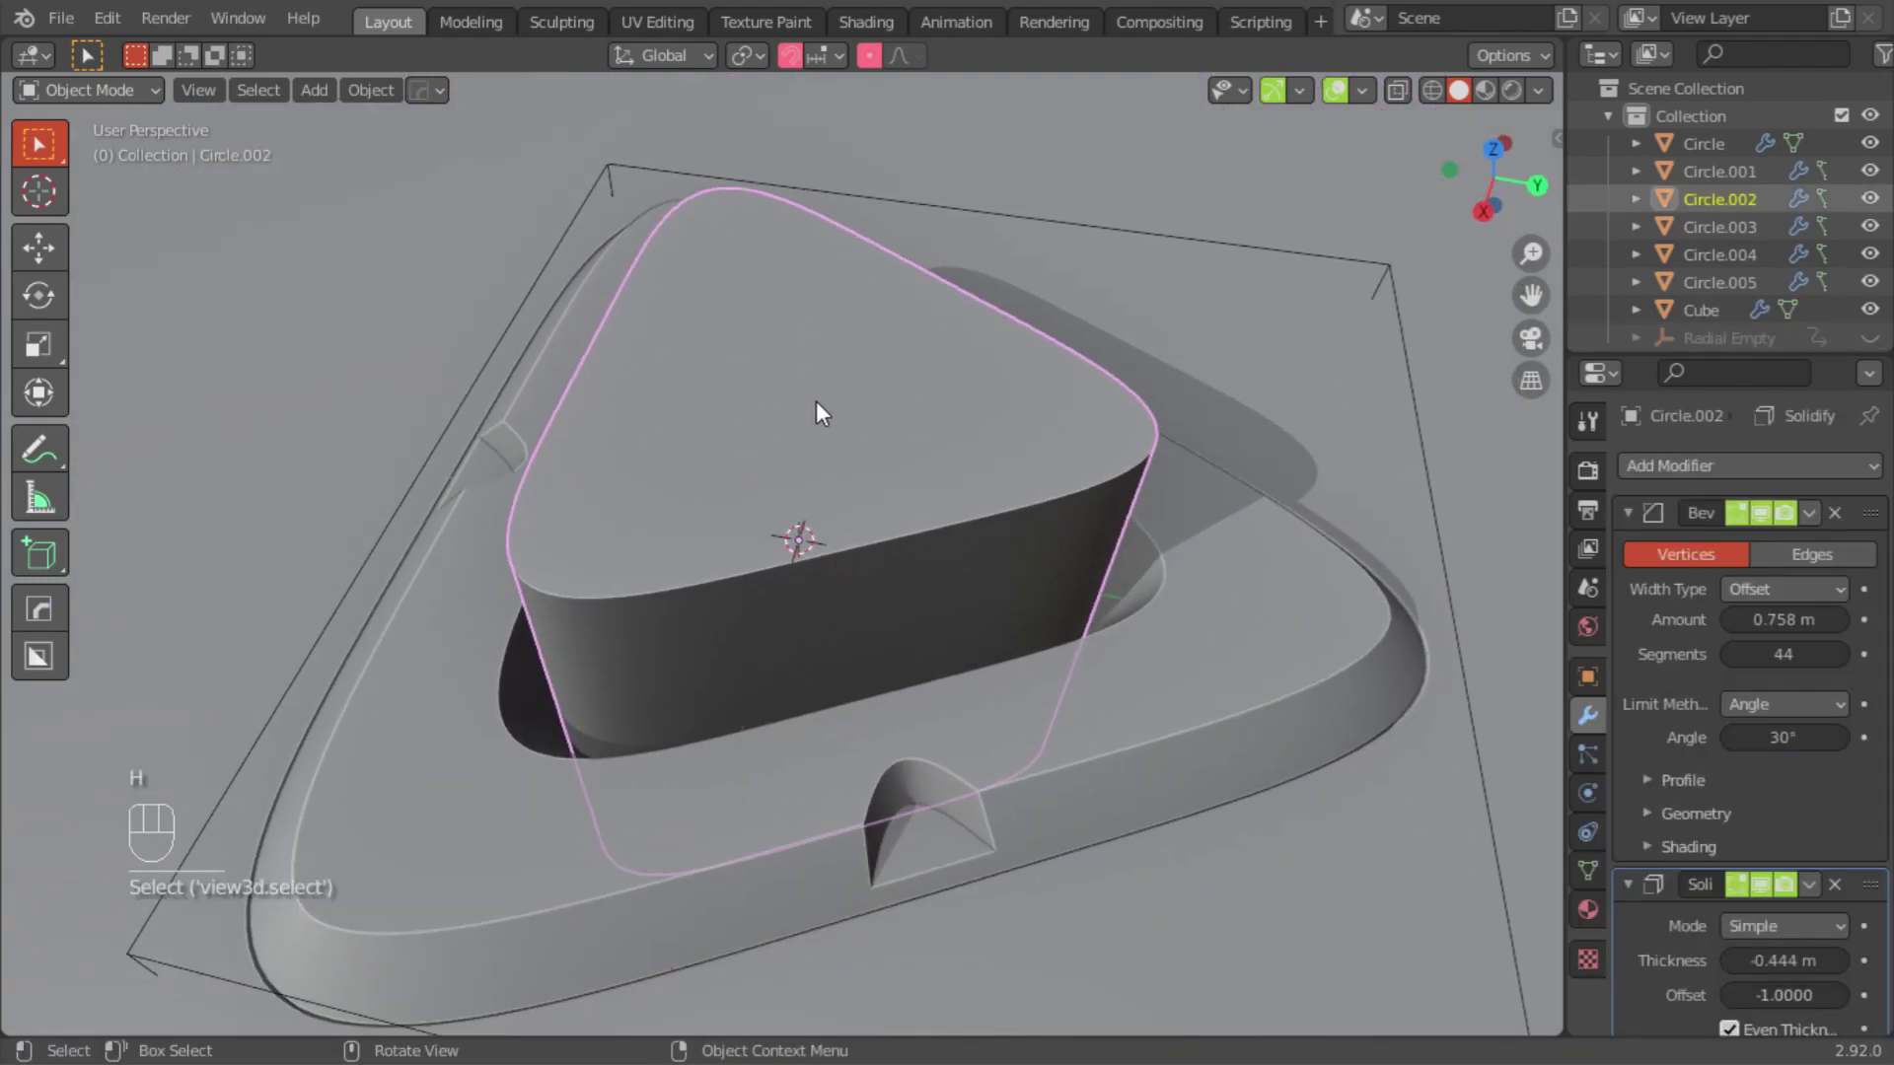
key("shift+d")
right_click(327, 321)
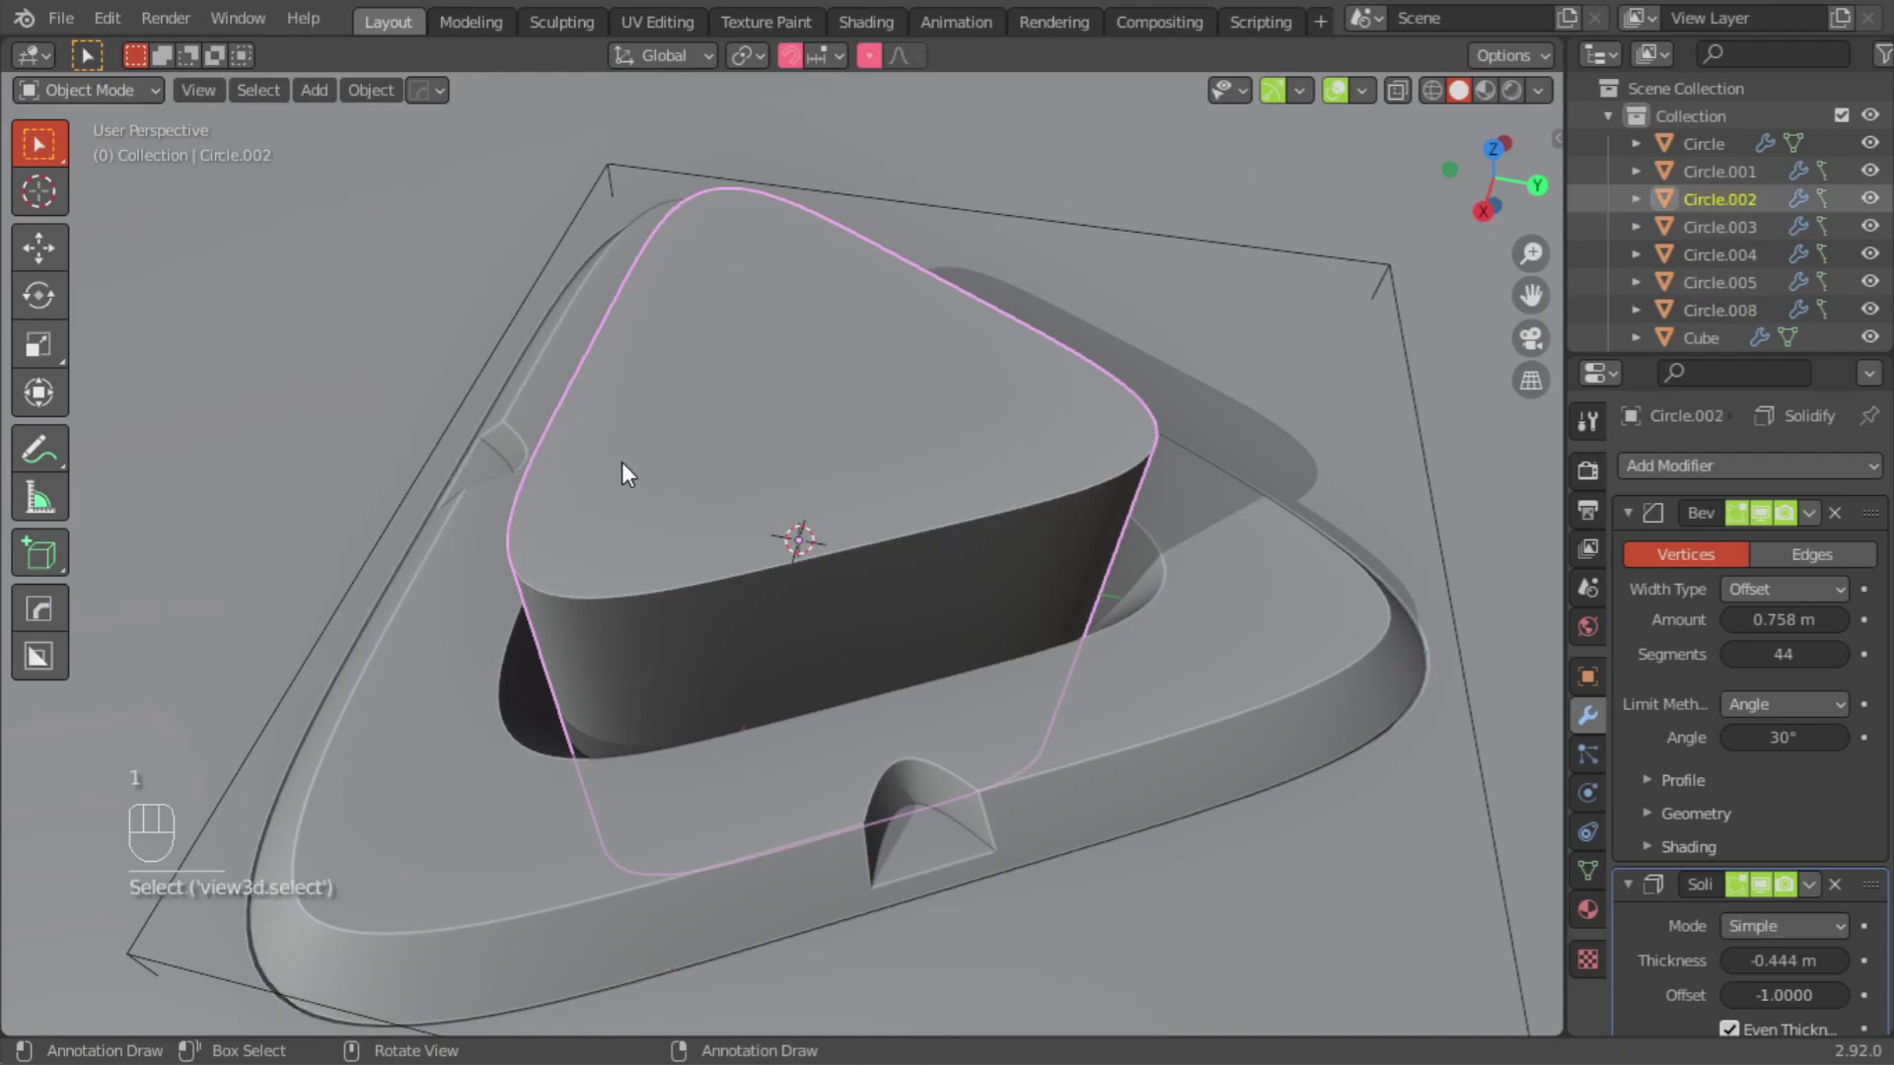
type("s1.5")
key("Return")
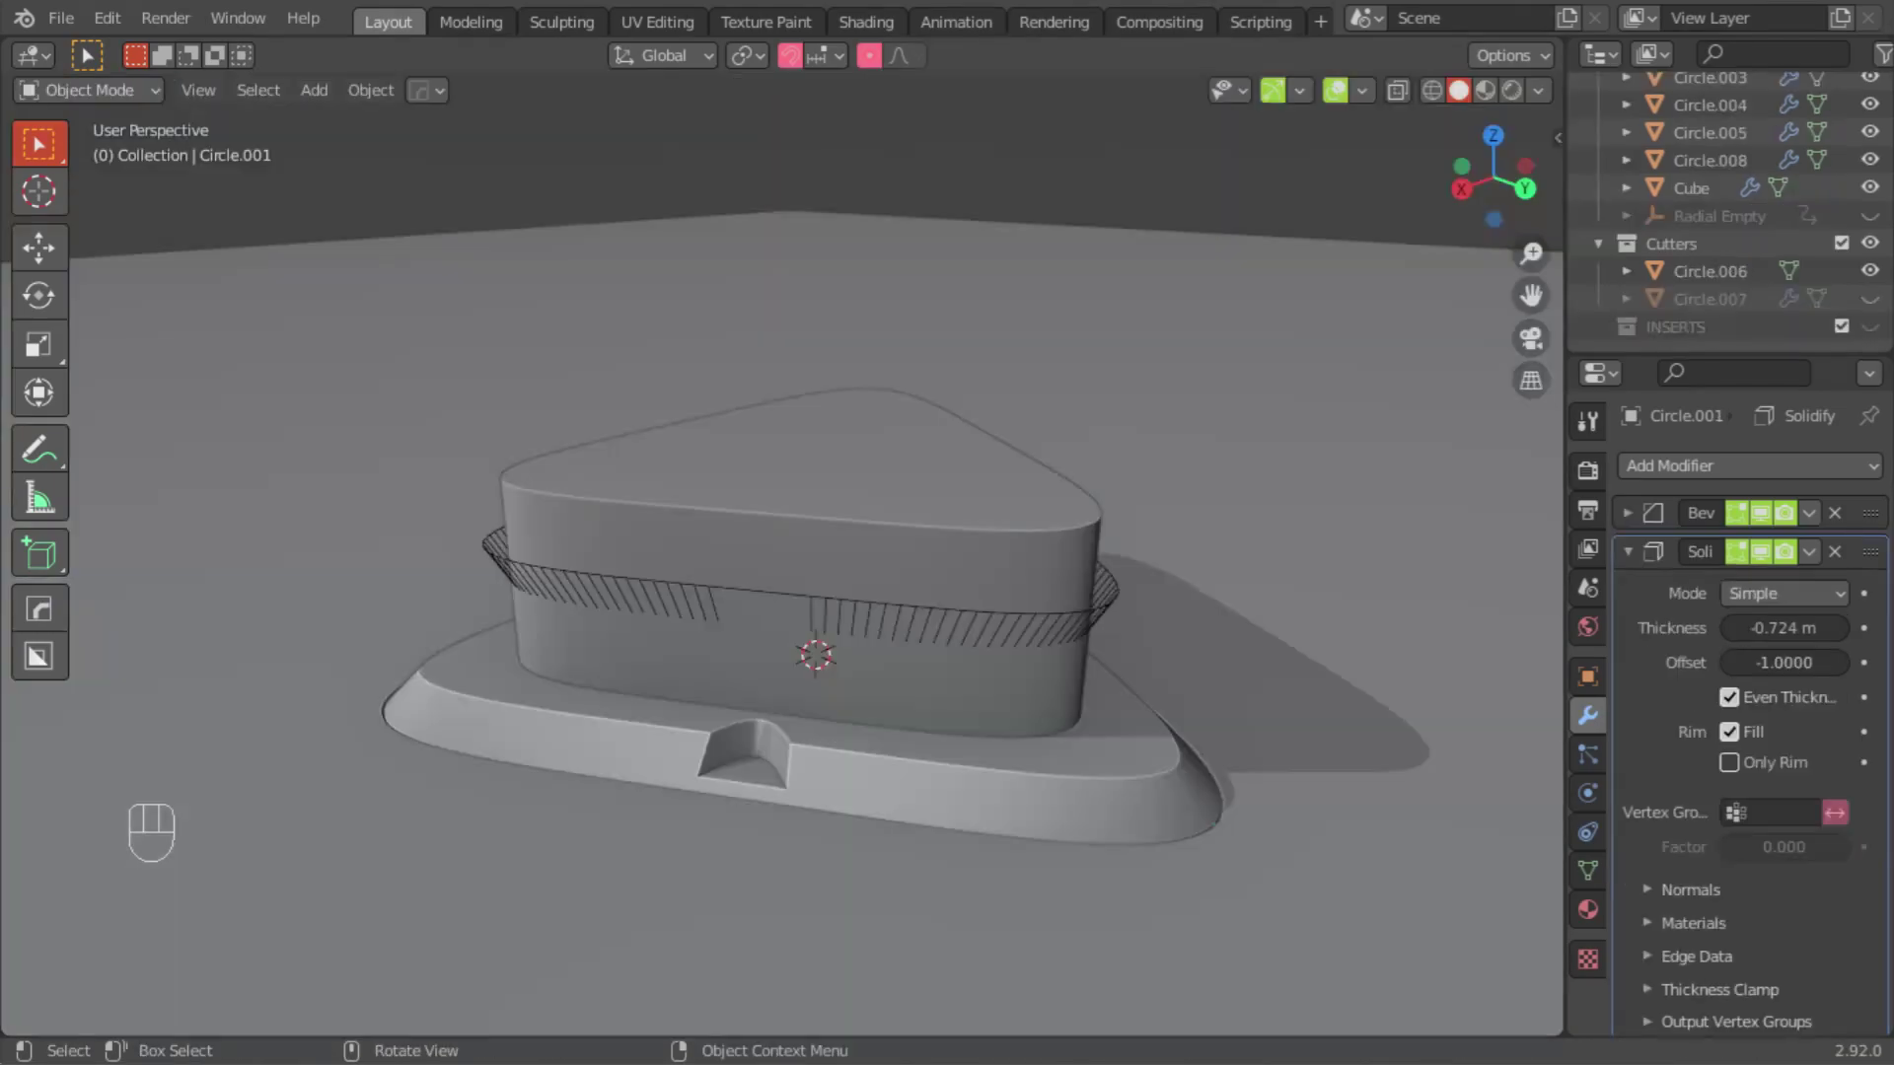
Step: Duplicate the inner block, triangular base and ring-shaped cutter together, and place the copies above the originals
left_click(549, 676, "shift")
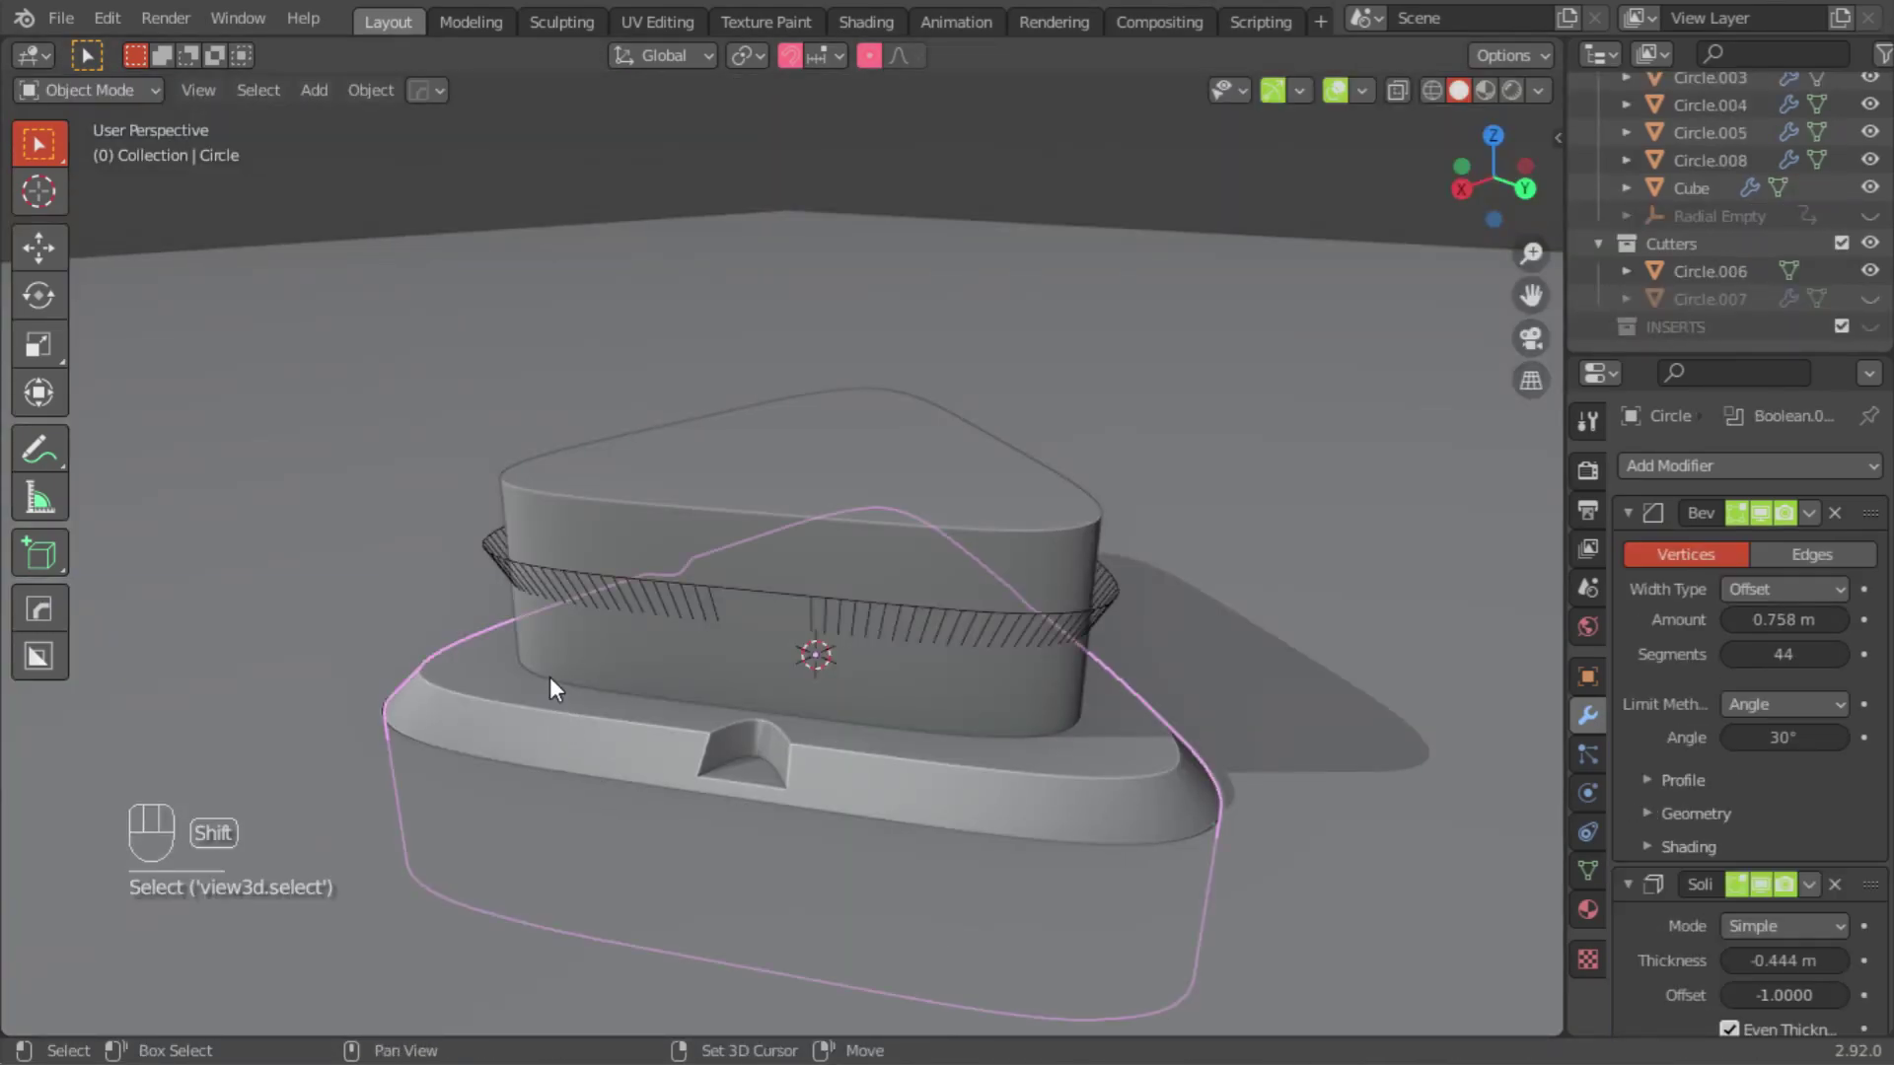
left_click(502, 566)
key("shift+d")
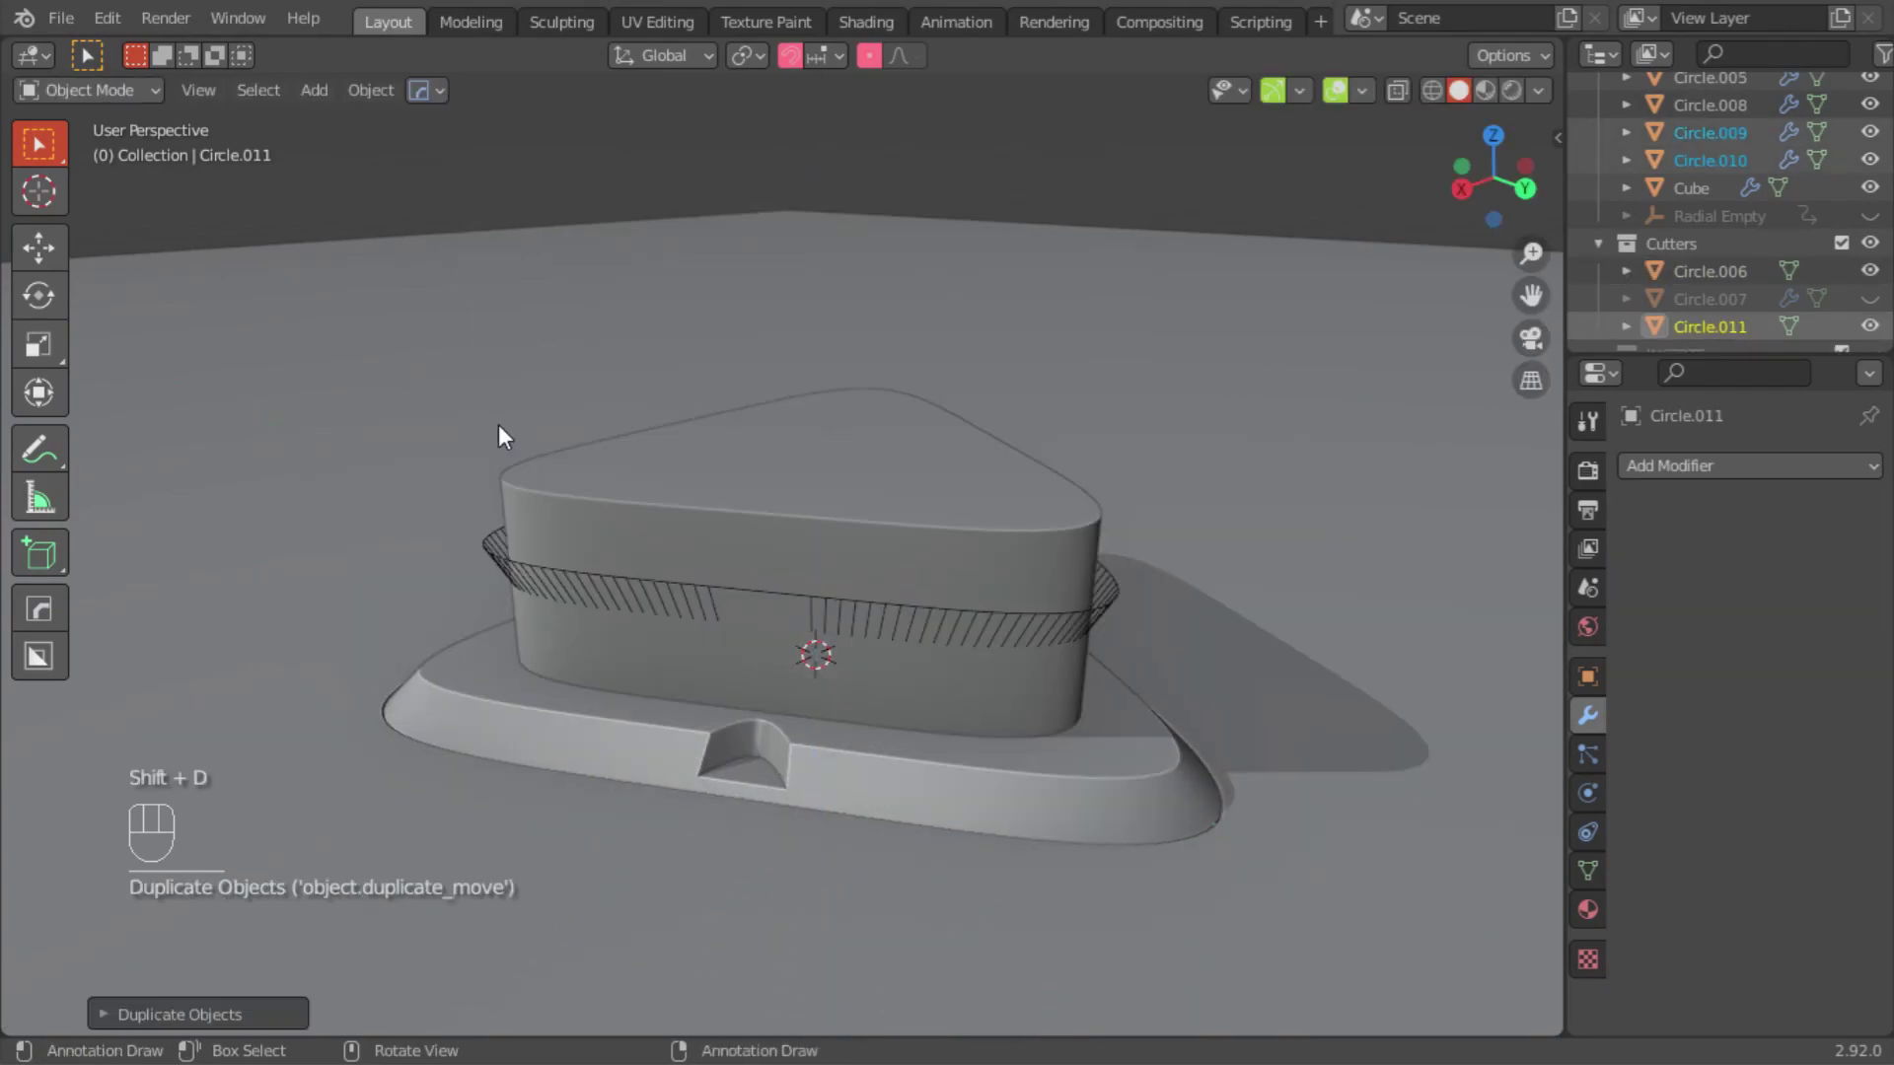
left_click(499, 424)
scroll(801, 618, "down", 5)
scroll(815, 647, "up", 2)
Step: Add a cube and raise it along Z to the height of the copied pieces
key("shift+a")
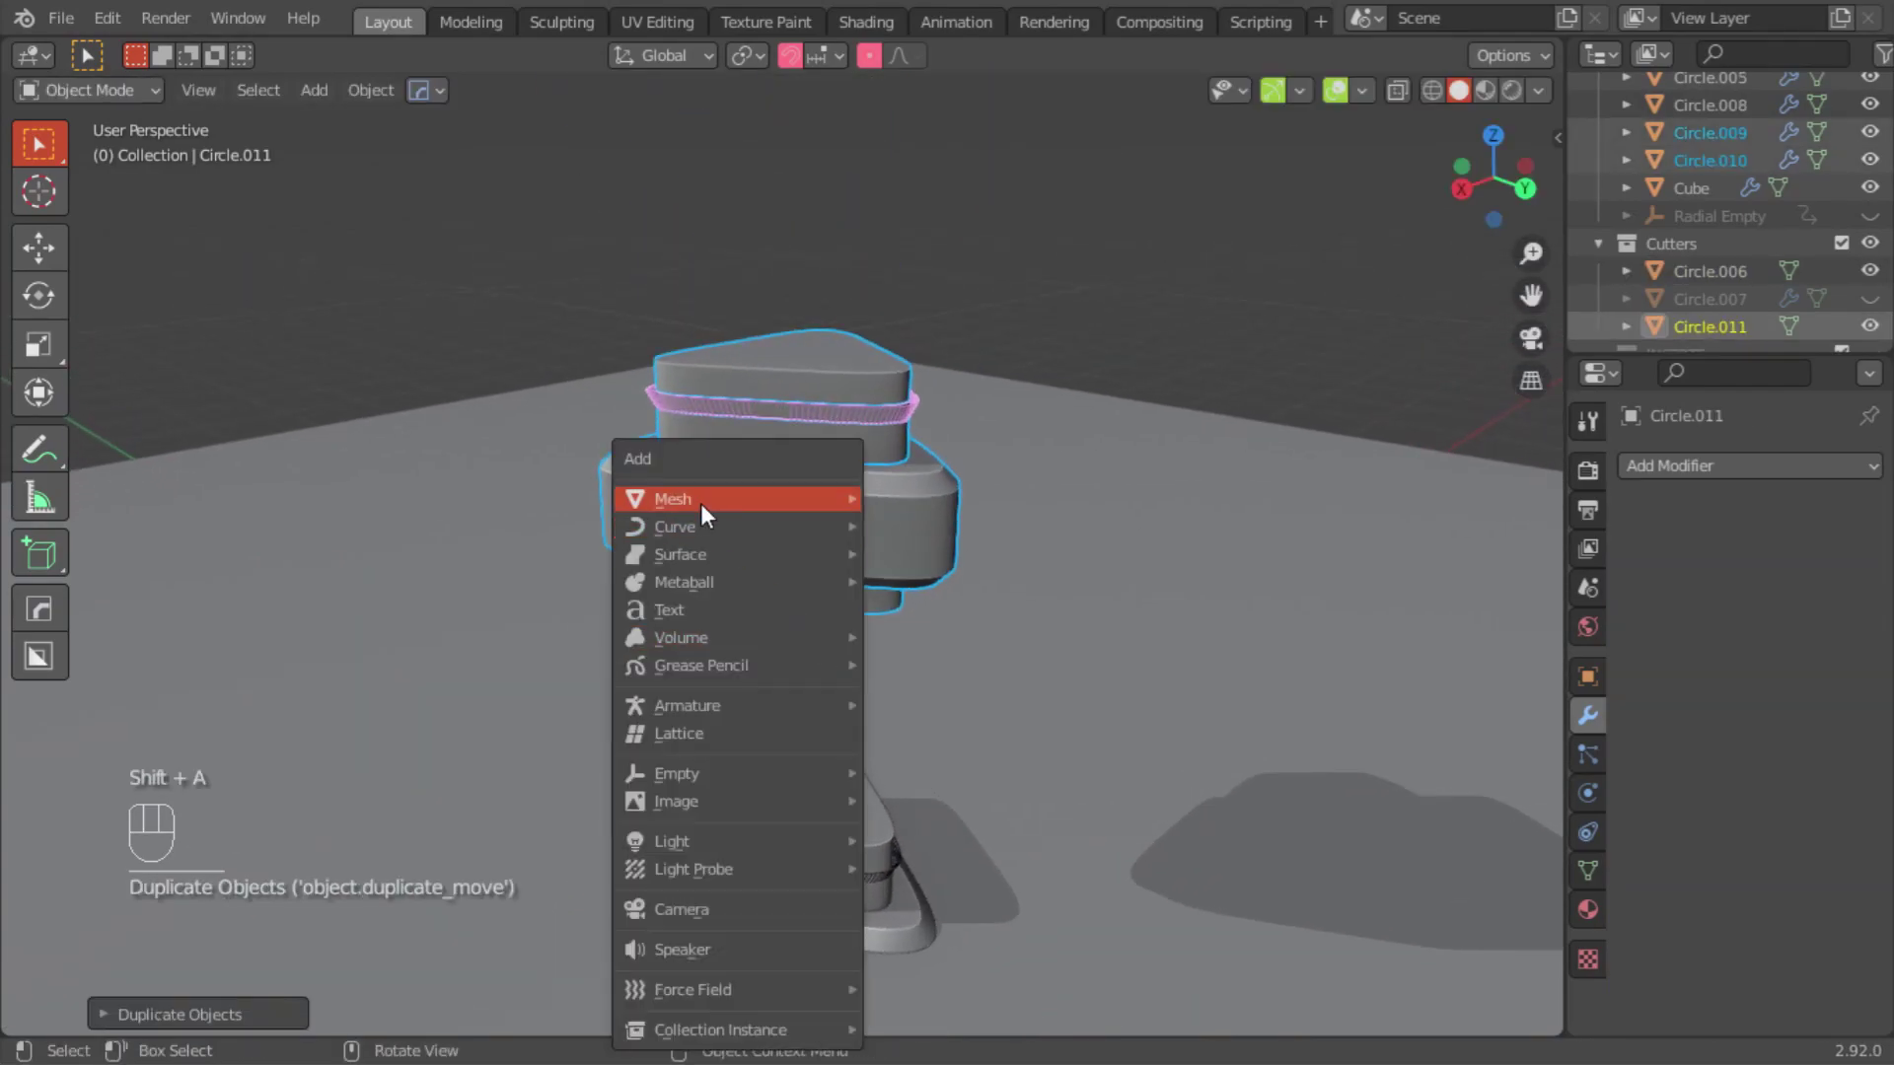
mouse_move(701, 507)
left_click(933, 556)
key("g")
key("z")
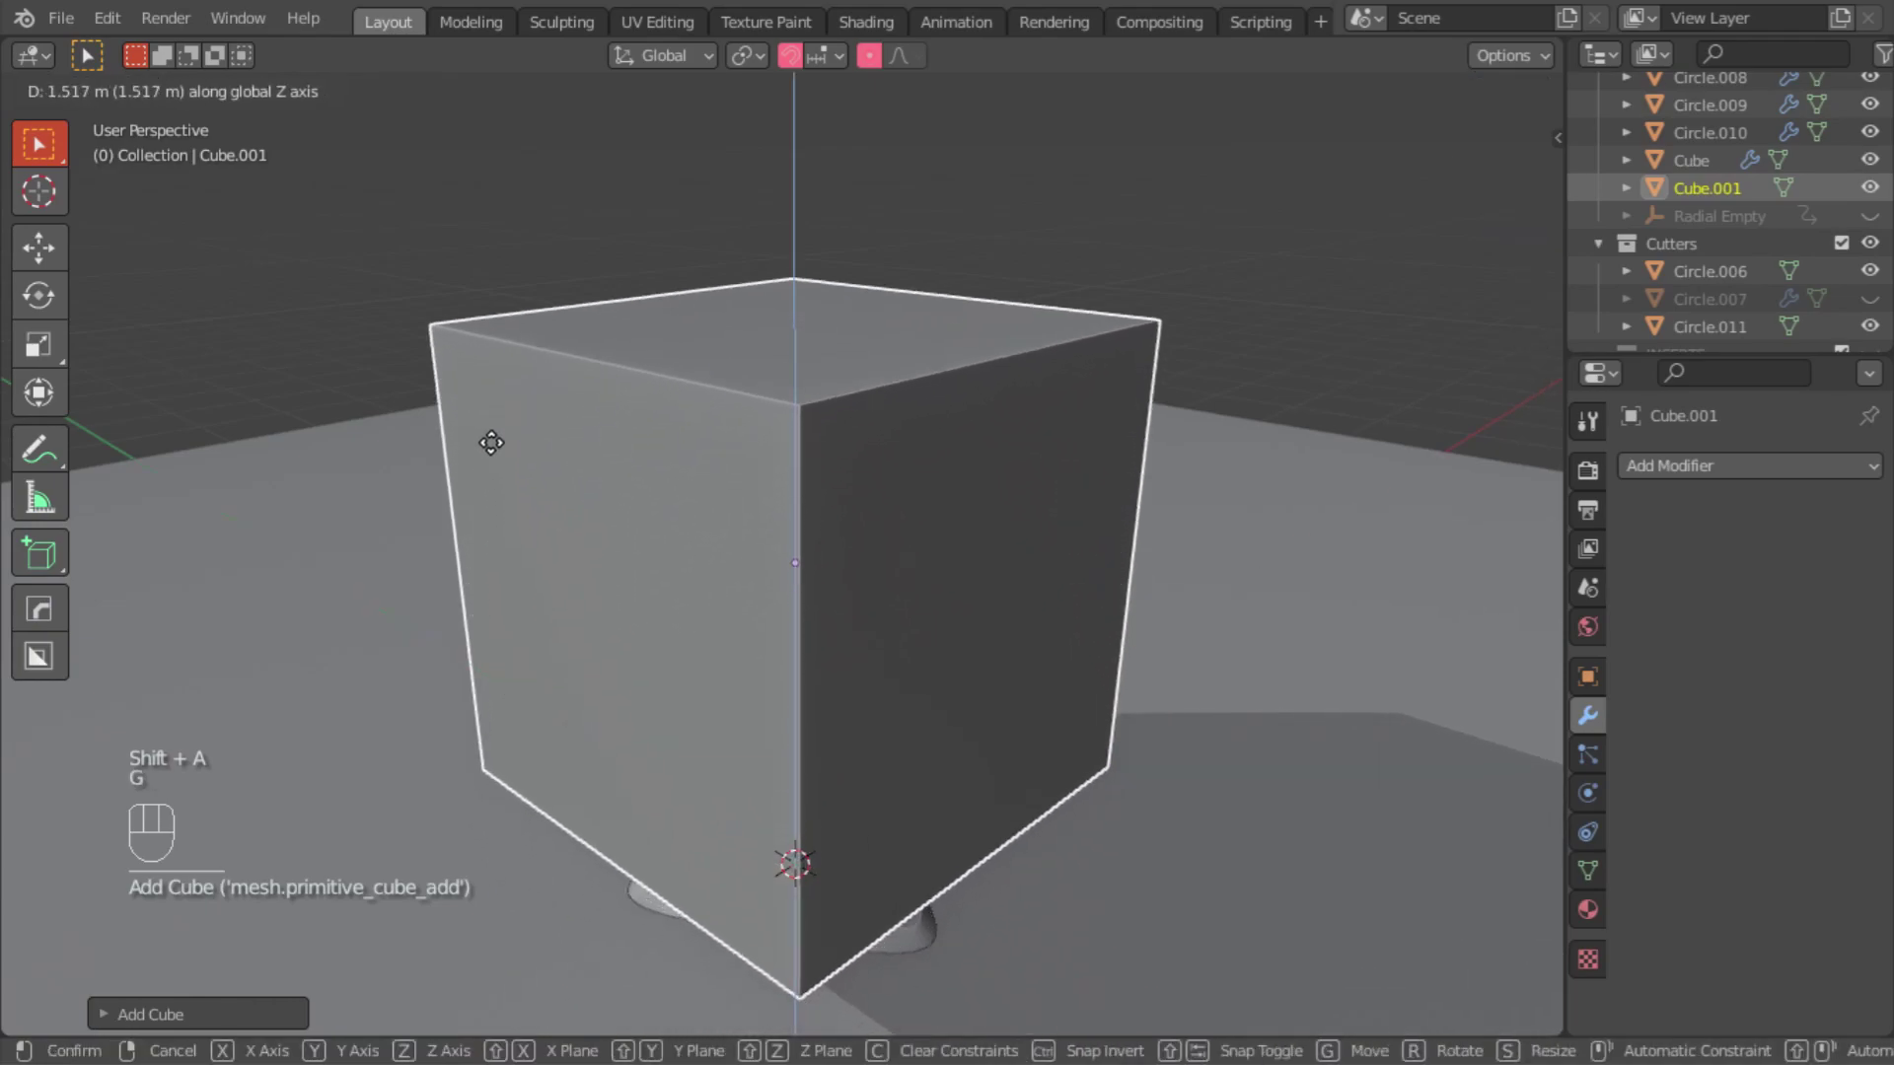
left_click(487, 367)
Step: Flatten the cube along Z into a slab and switch to the orthographic back view
key("s")
key("z")
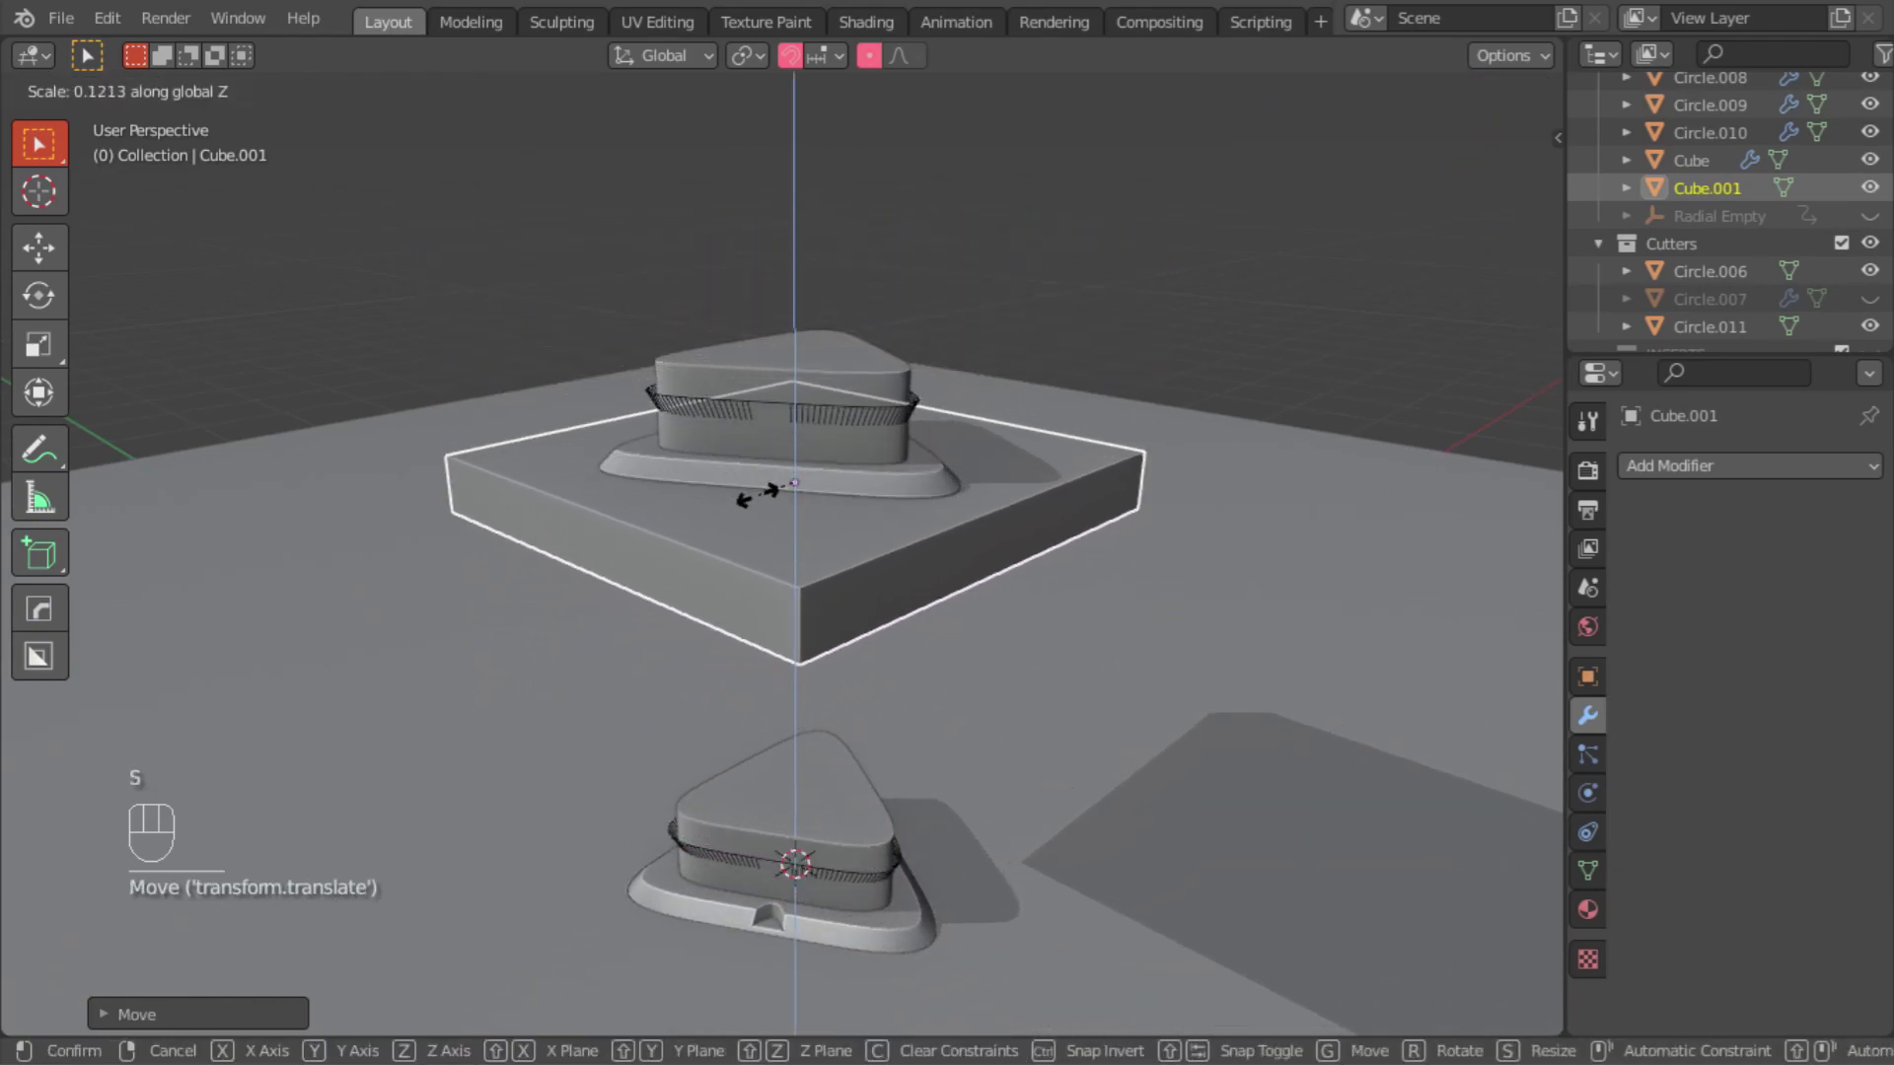
left_click(831, 428)
left_click(1524, 190)
key("KP_5")
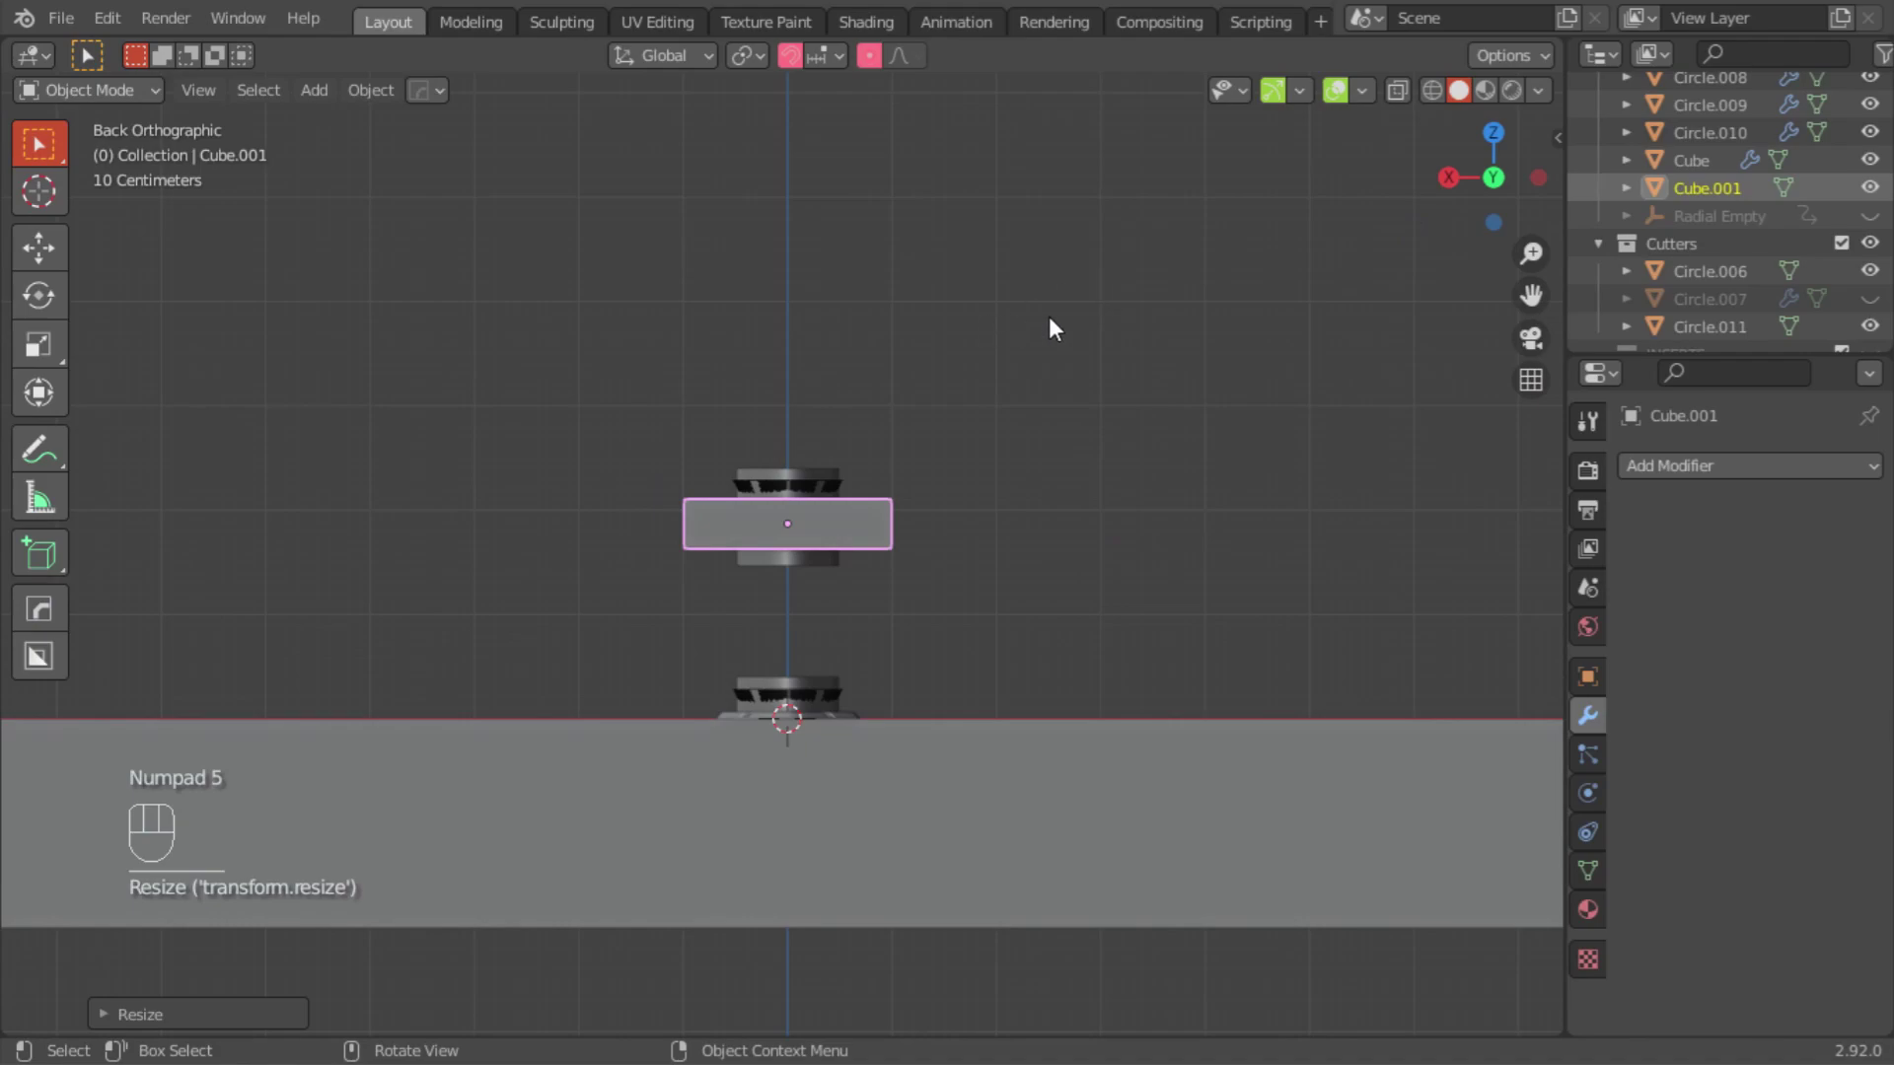
Step: Enlarge the slab uniformly so it spans the lower part of the tapered cutter, and lower it slightly along Z
middle_click_drag(783, 508, 826, 360, "ctrl")
left_click(1399, 92)
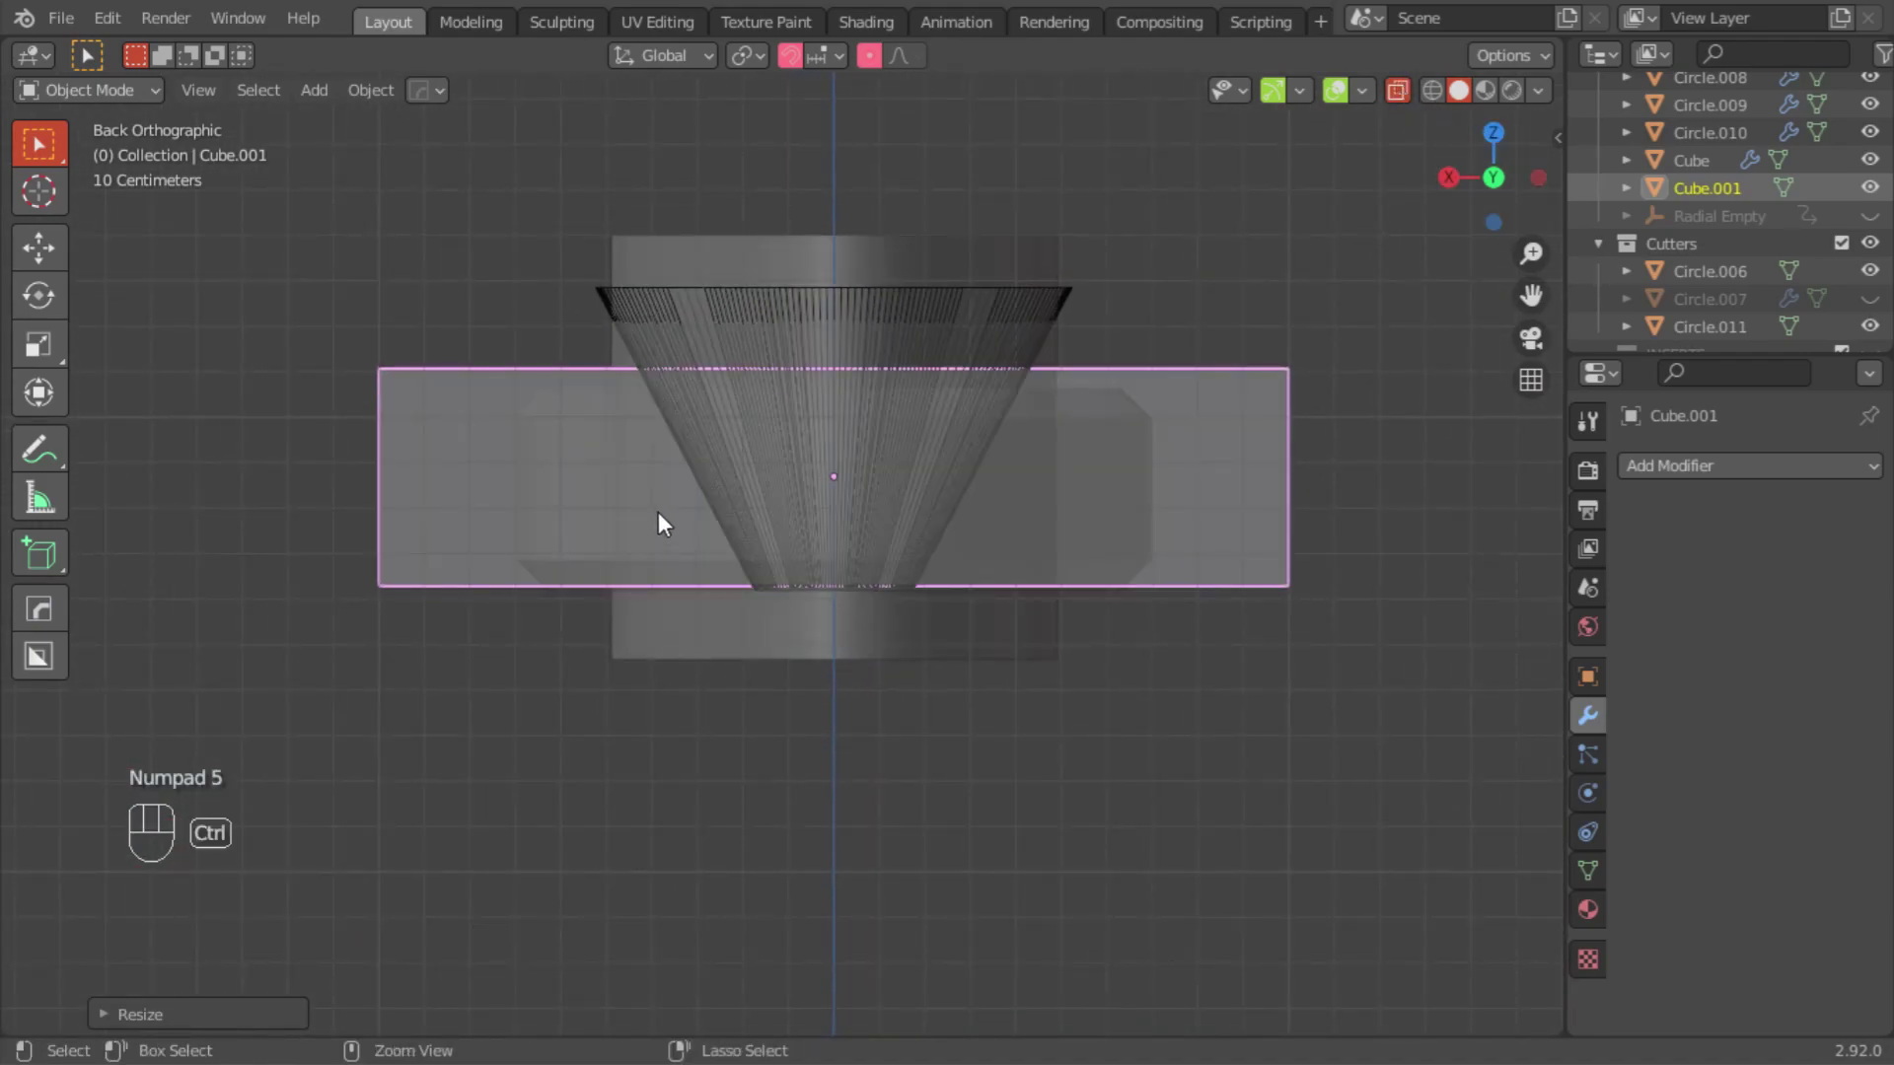
middle_click_drag(654, 519, 663, 464, "ctrl")
key("s")
left_click(498, 366)
key("g")
key("z")
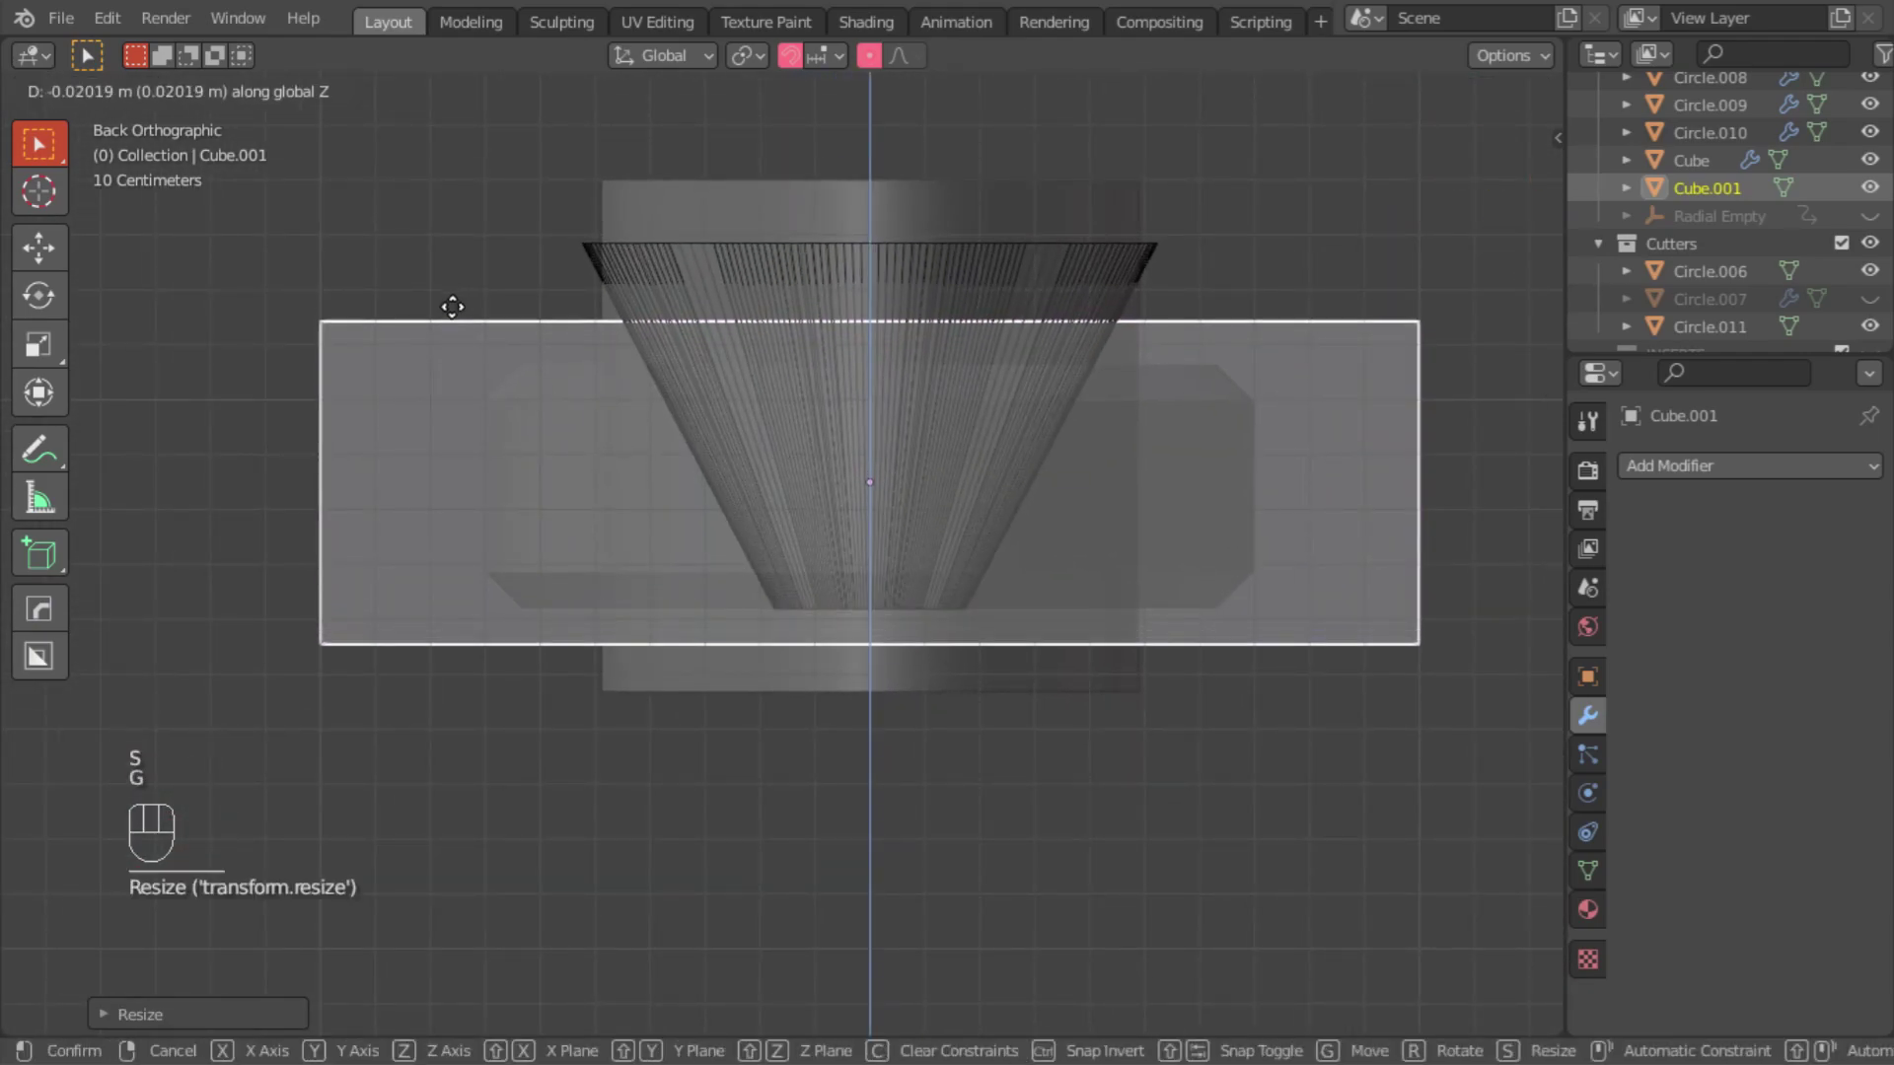
left_click(448, 314)
middle_click_drag(448, 314, 750, 355)
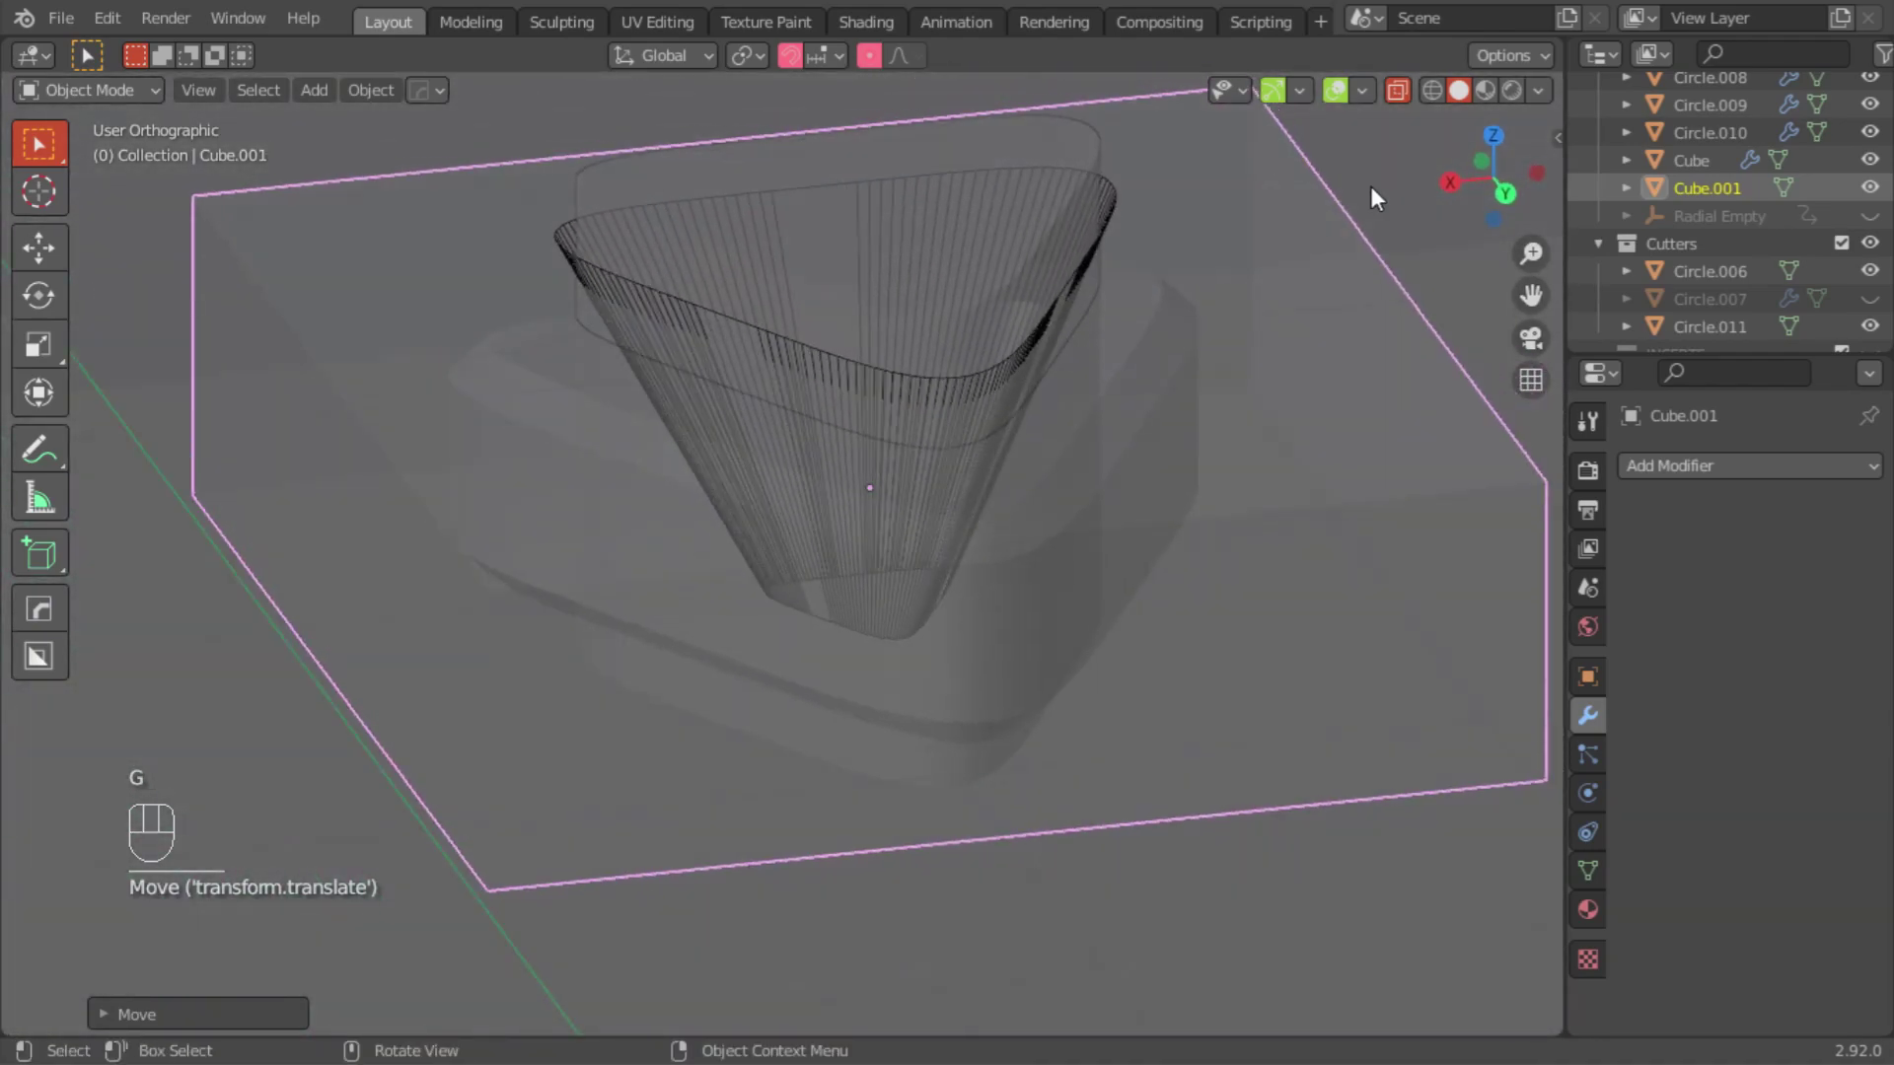
left_click(1400, 89)
Step: Cut the tall rounded triangular block out of the slab with a Boolean Difference
middle_click_drag(661, 493, 671, 209)
left_click(671, 209)
left_click(446, 296, "shift")
key("q")
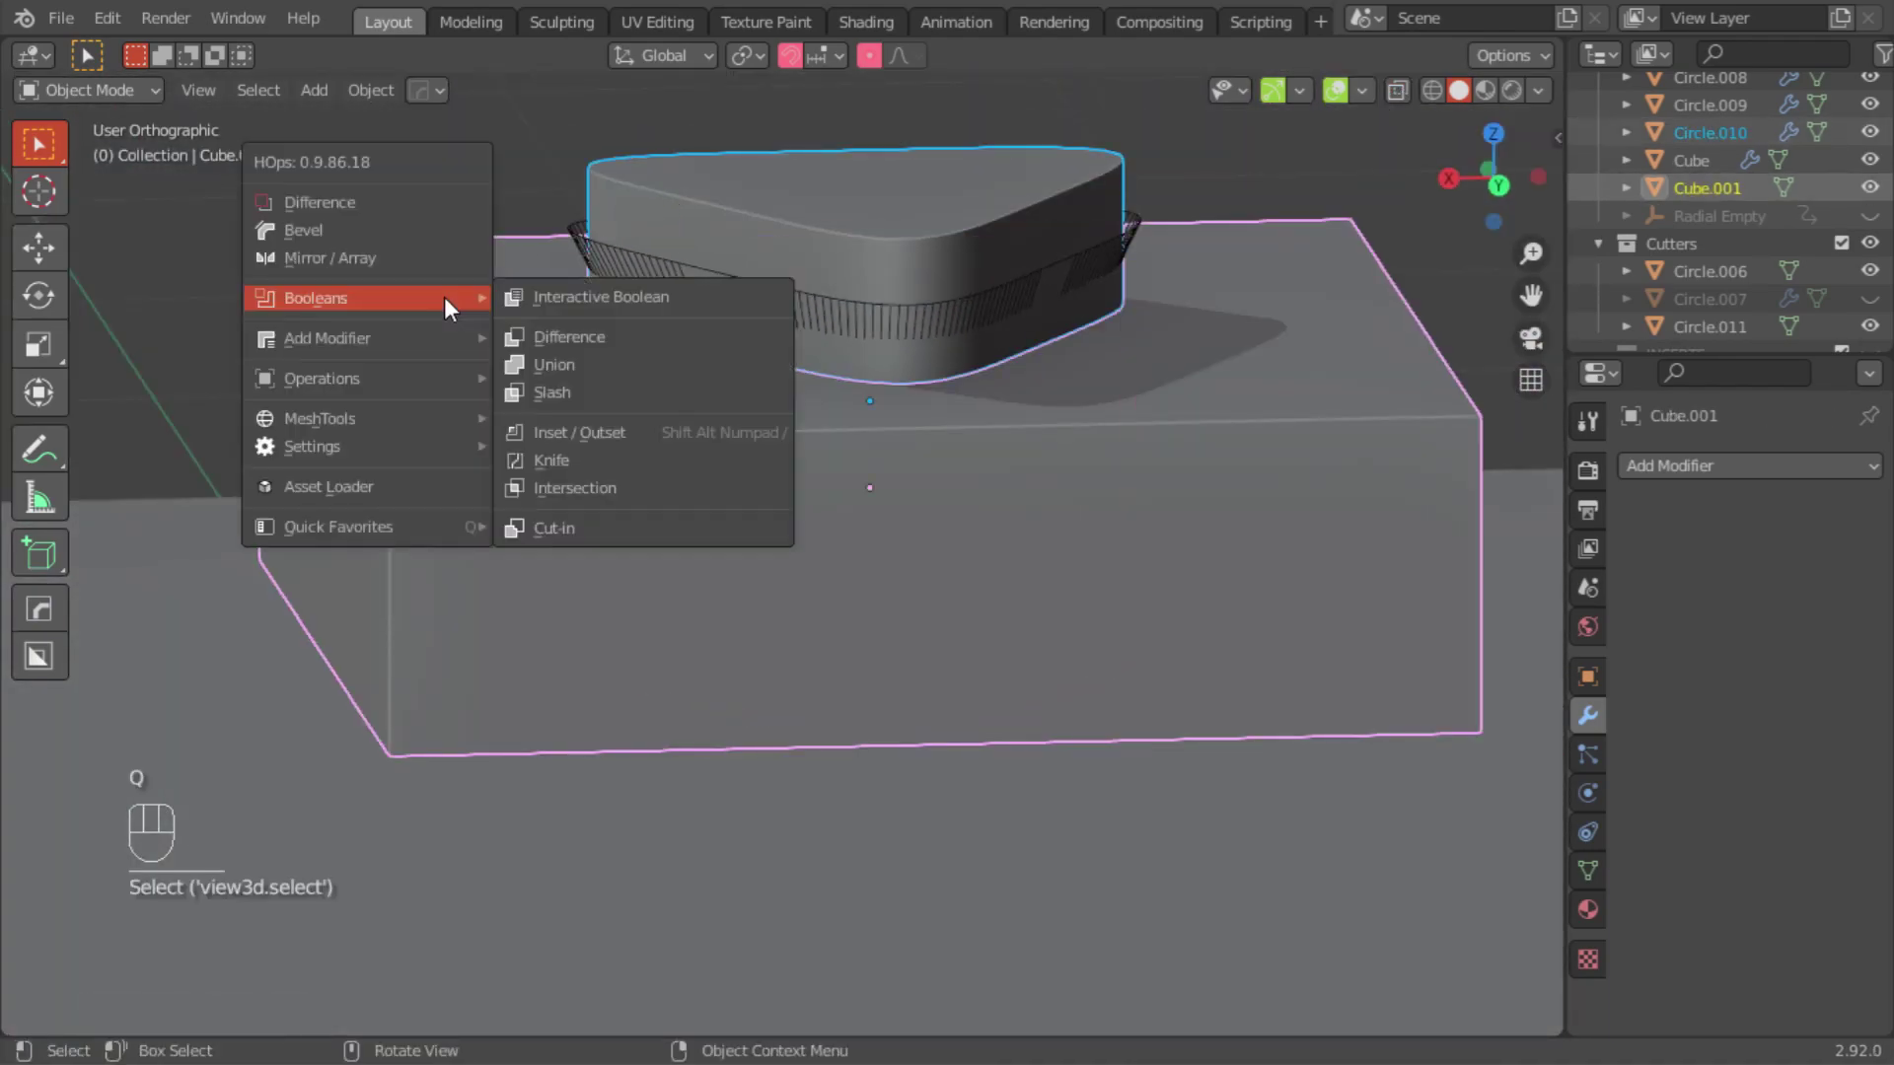
left_click(357, 203)
Step: Duplicate the cut slab and its triangular cutter together, and place the copies below the floor block along Z
middle_click_drag(523, 304, 440, 313)
left_click(363, 349)
scroll(552, 296, "down", 3)
left_click(632, 275, "shift")
scroll(651, 542, "down", 3)
middle_click_drag(651, 543, 546, 368)
key("shift+d")
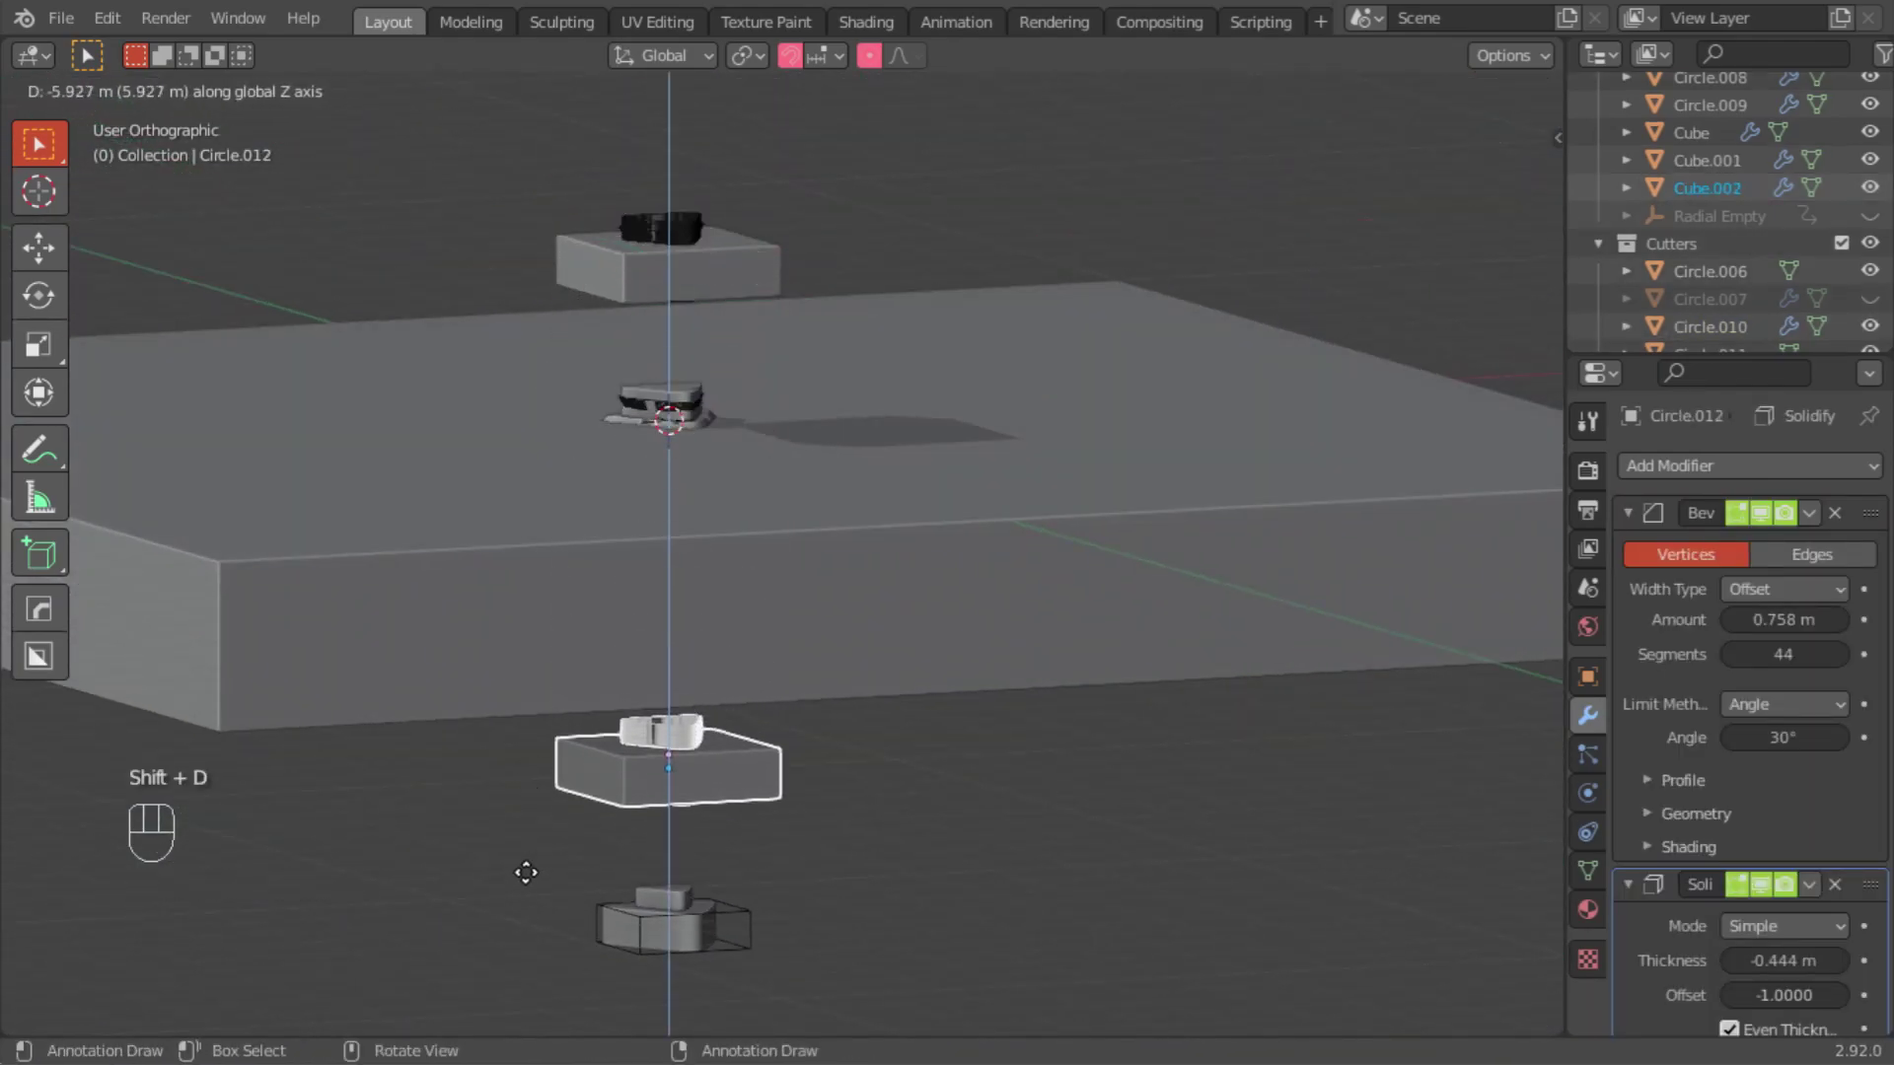
Step: Apply the Boolean modifier on the original cut slab
scroll(623, 373, "up", 10)
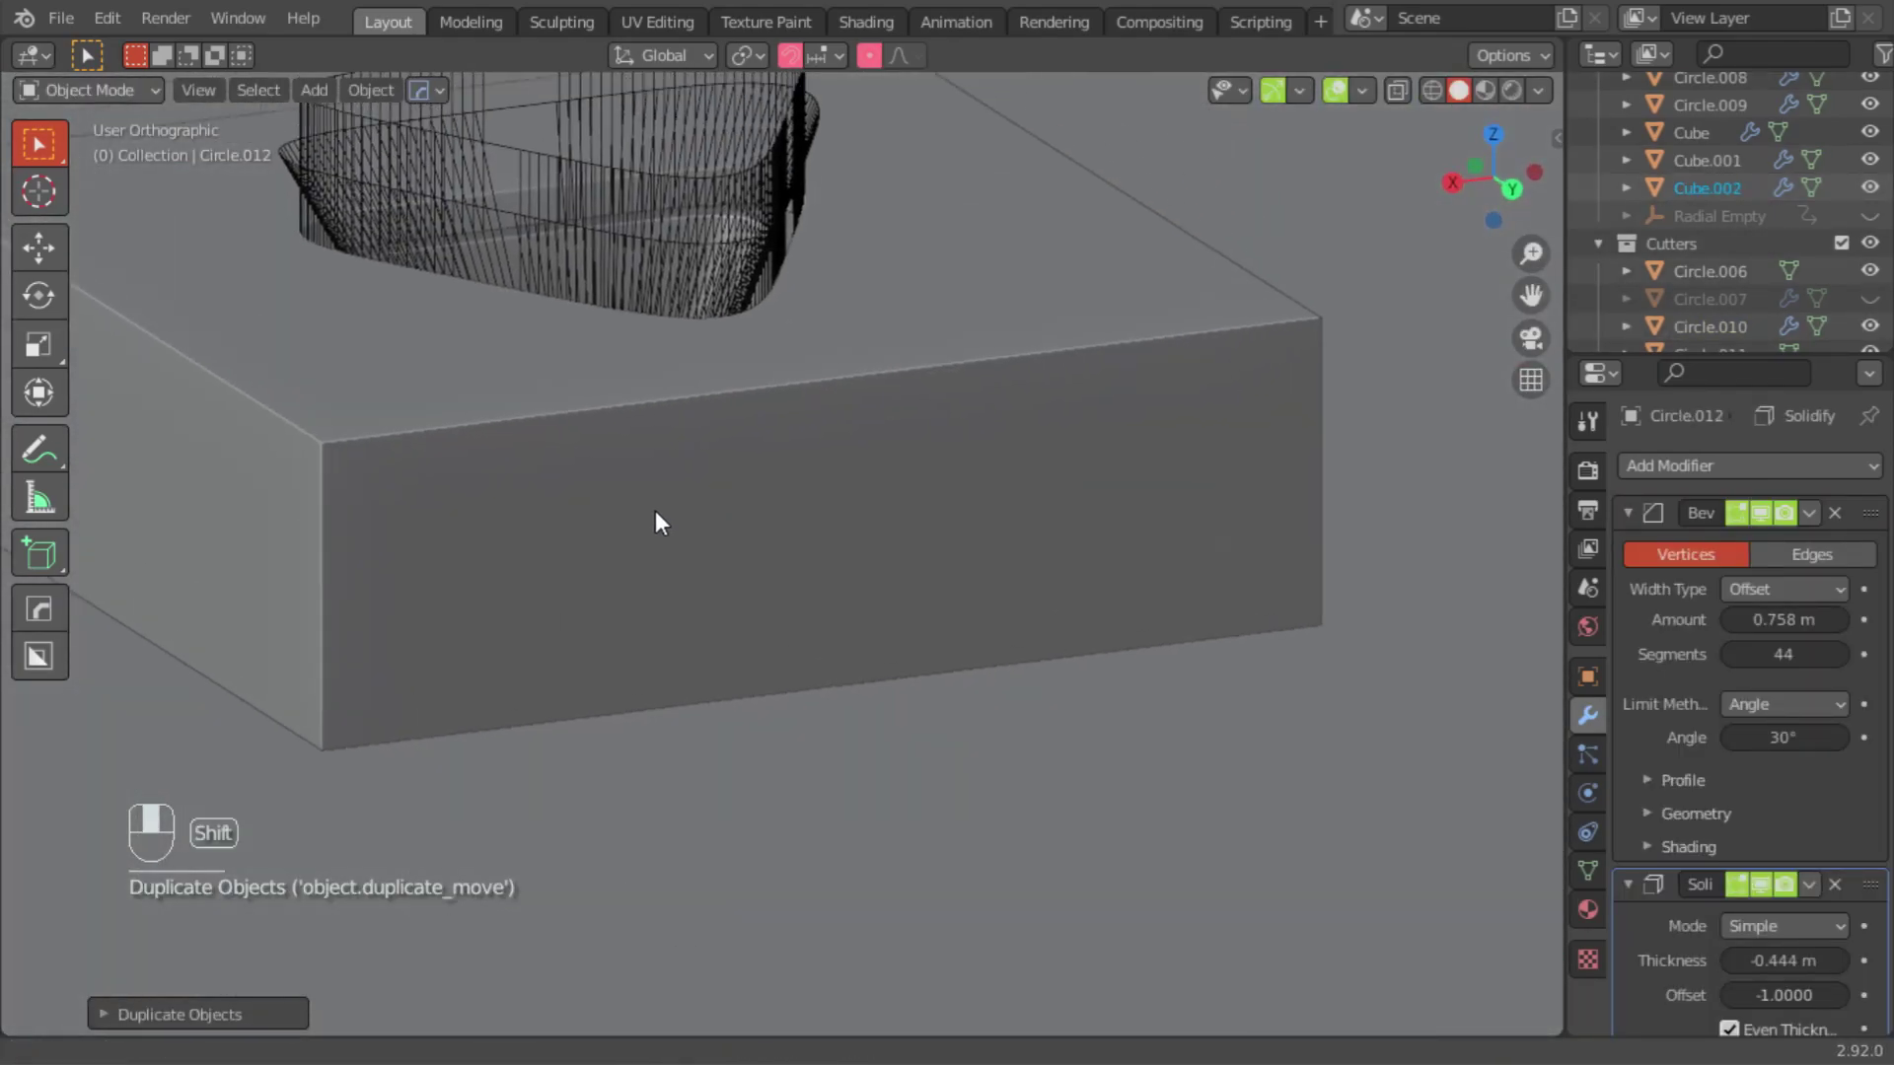
scroll(393, 274, "down", 2)
left_click(392, 274)
left_click(308, 412)
key("q")
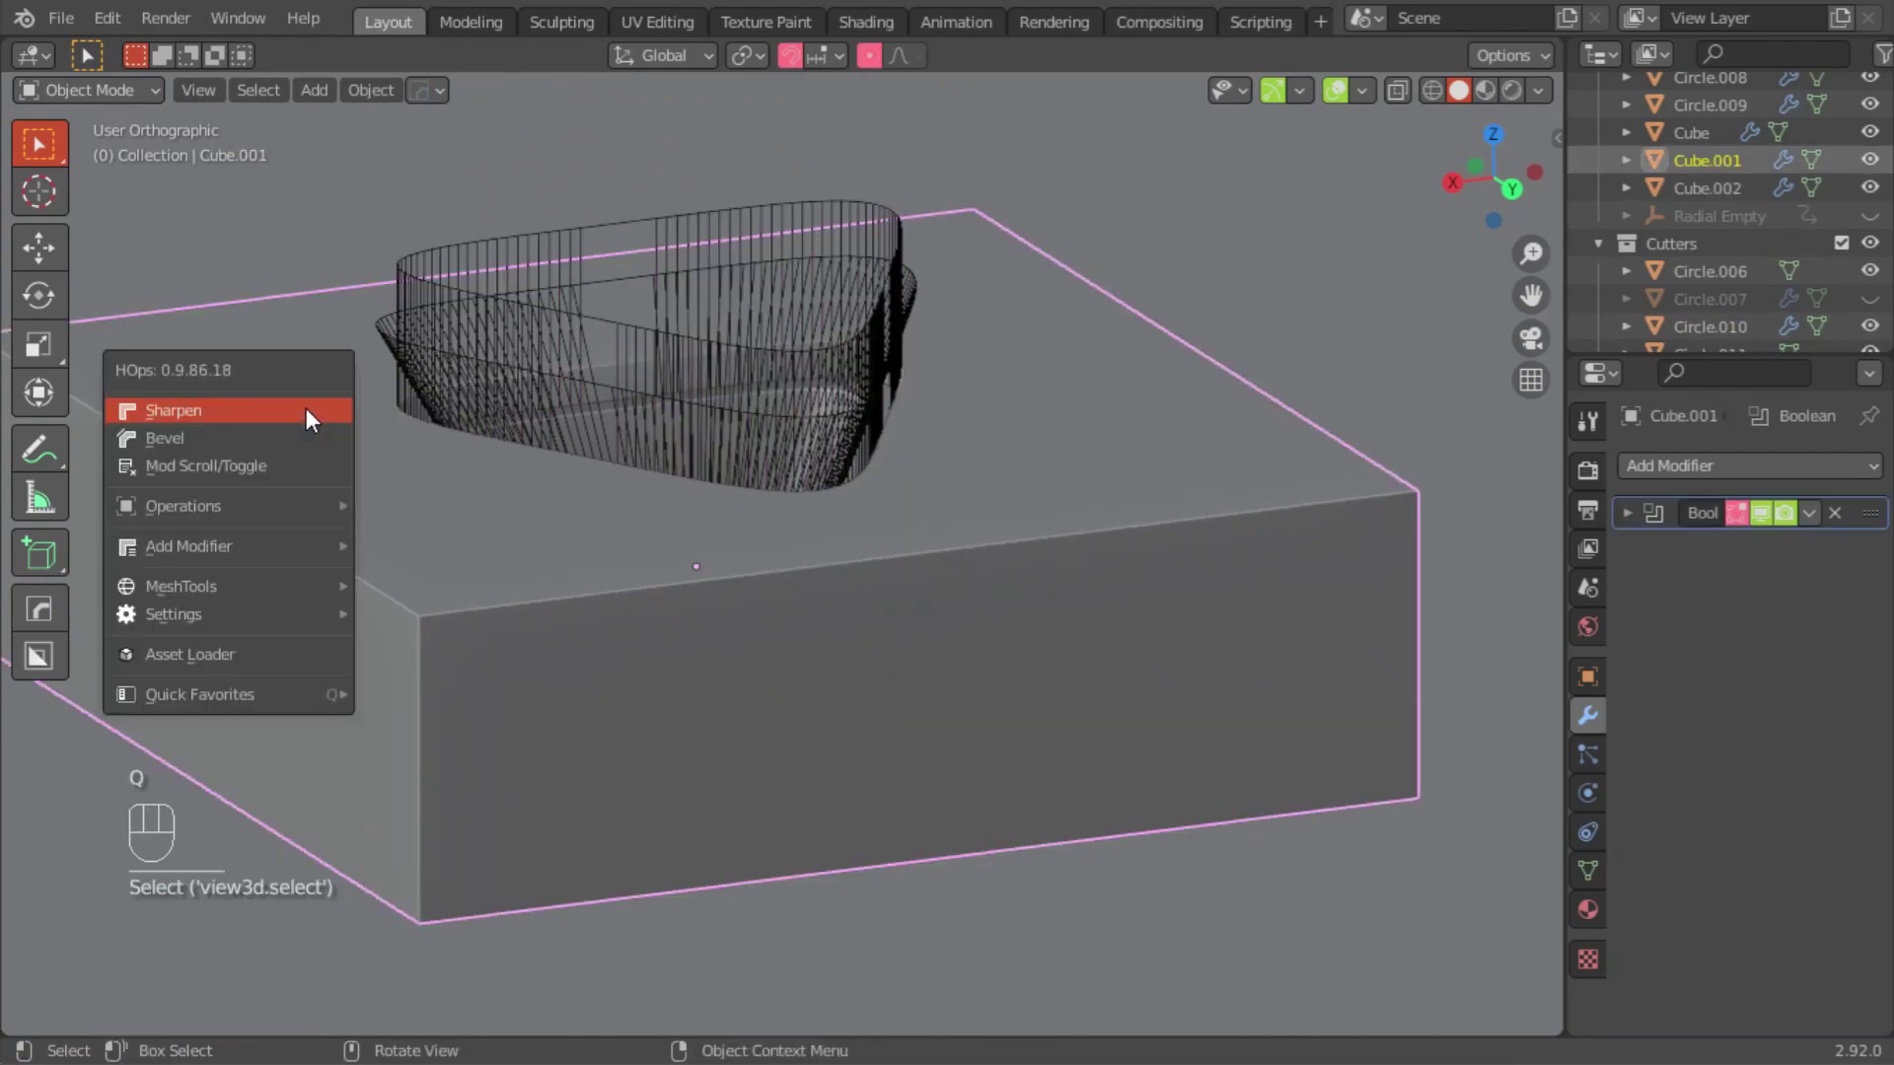
mouse_move(227, 542)
left_click(478, 758)
Step: Delete the rounded triangular cutter already used on the slab
left_click(416, 286)
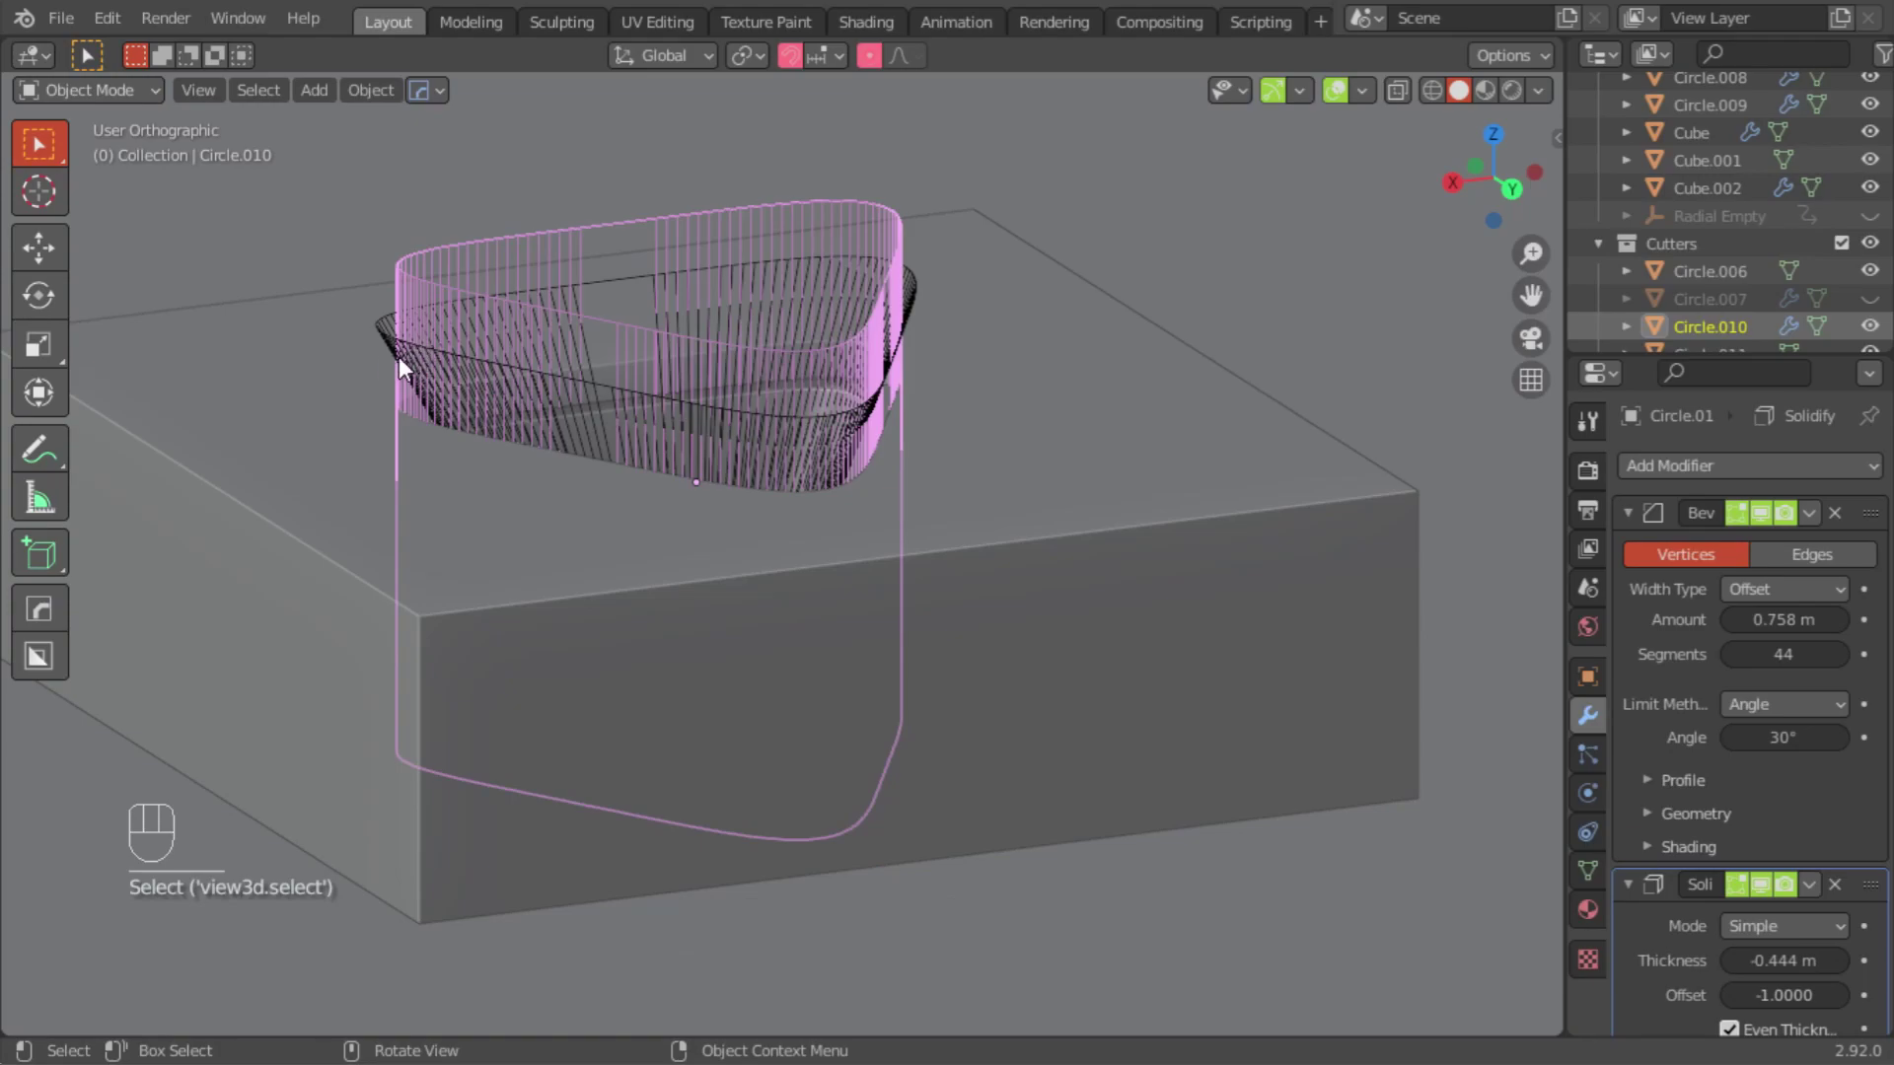
middle_click_drag(386, 357, 466, 457)
key("Delete")
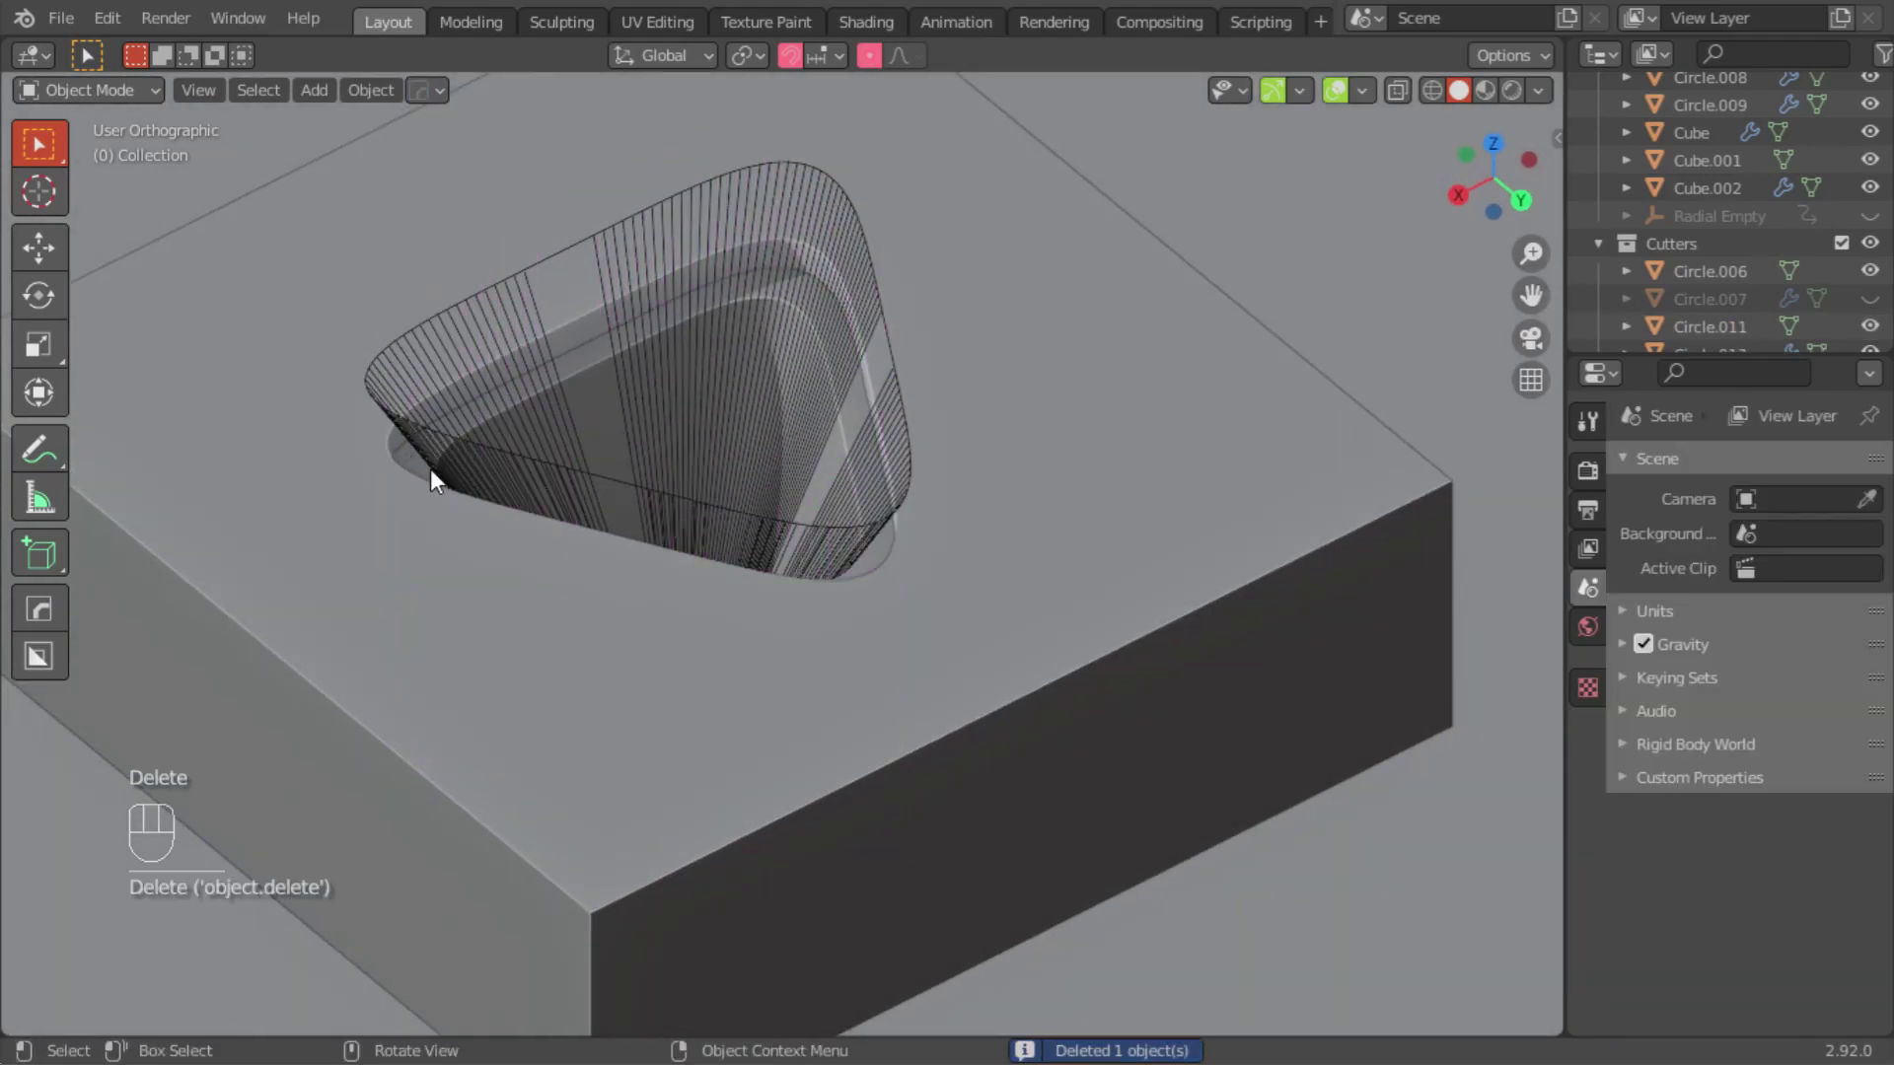
Step: Subtract the slab with the triangular hole from the rounded triangular block using a Boolean Difference
left_click(426, 442)
scroll(418, 412, "up", 3)
middle_click_drag(348, 475, 351, 423)
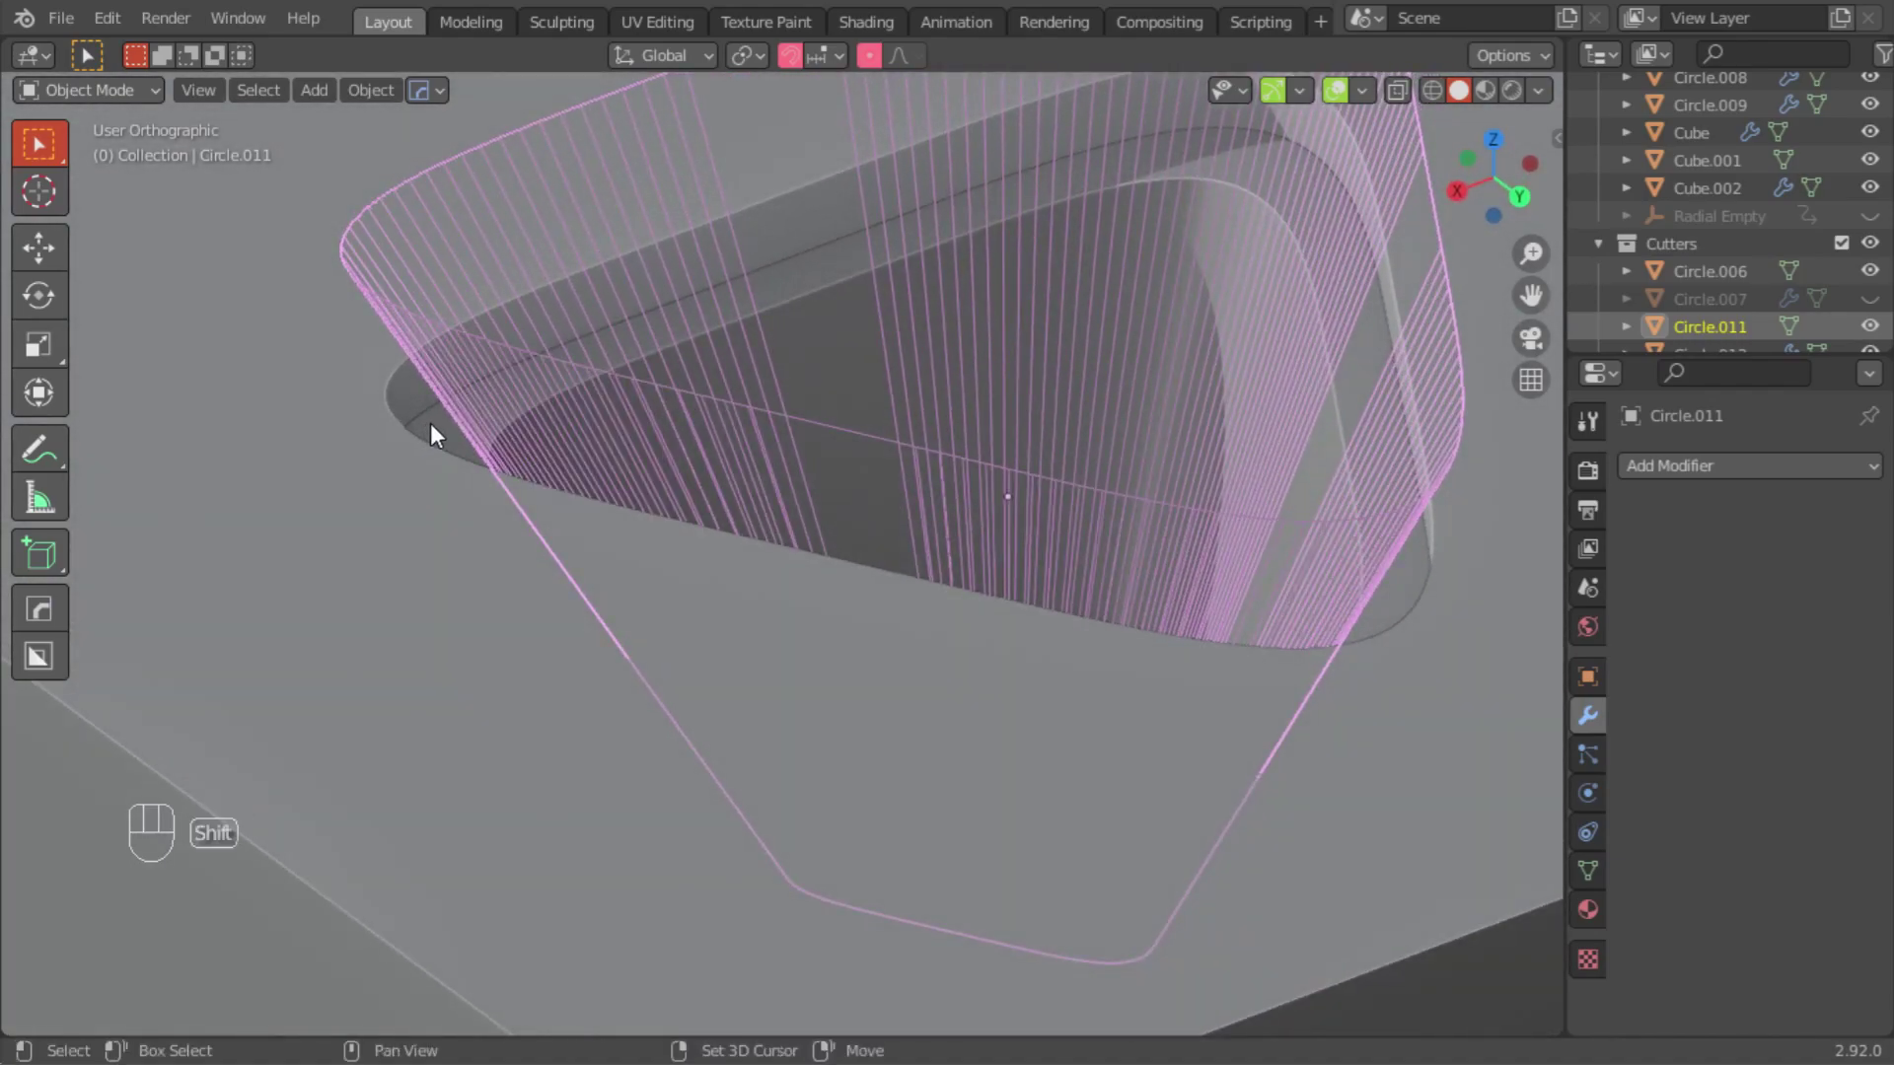
left_click(329, 420)
left_click(432, 423, "shift")
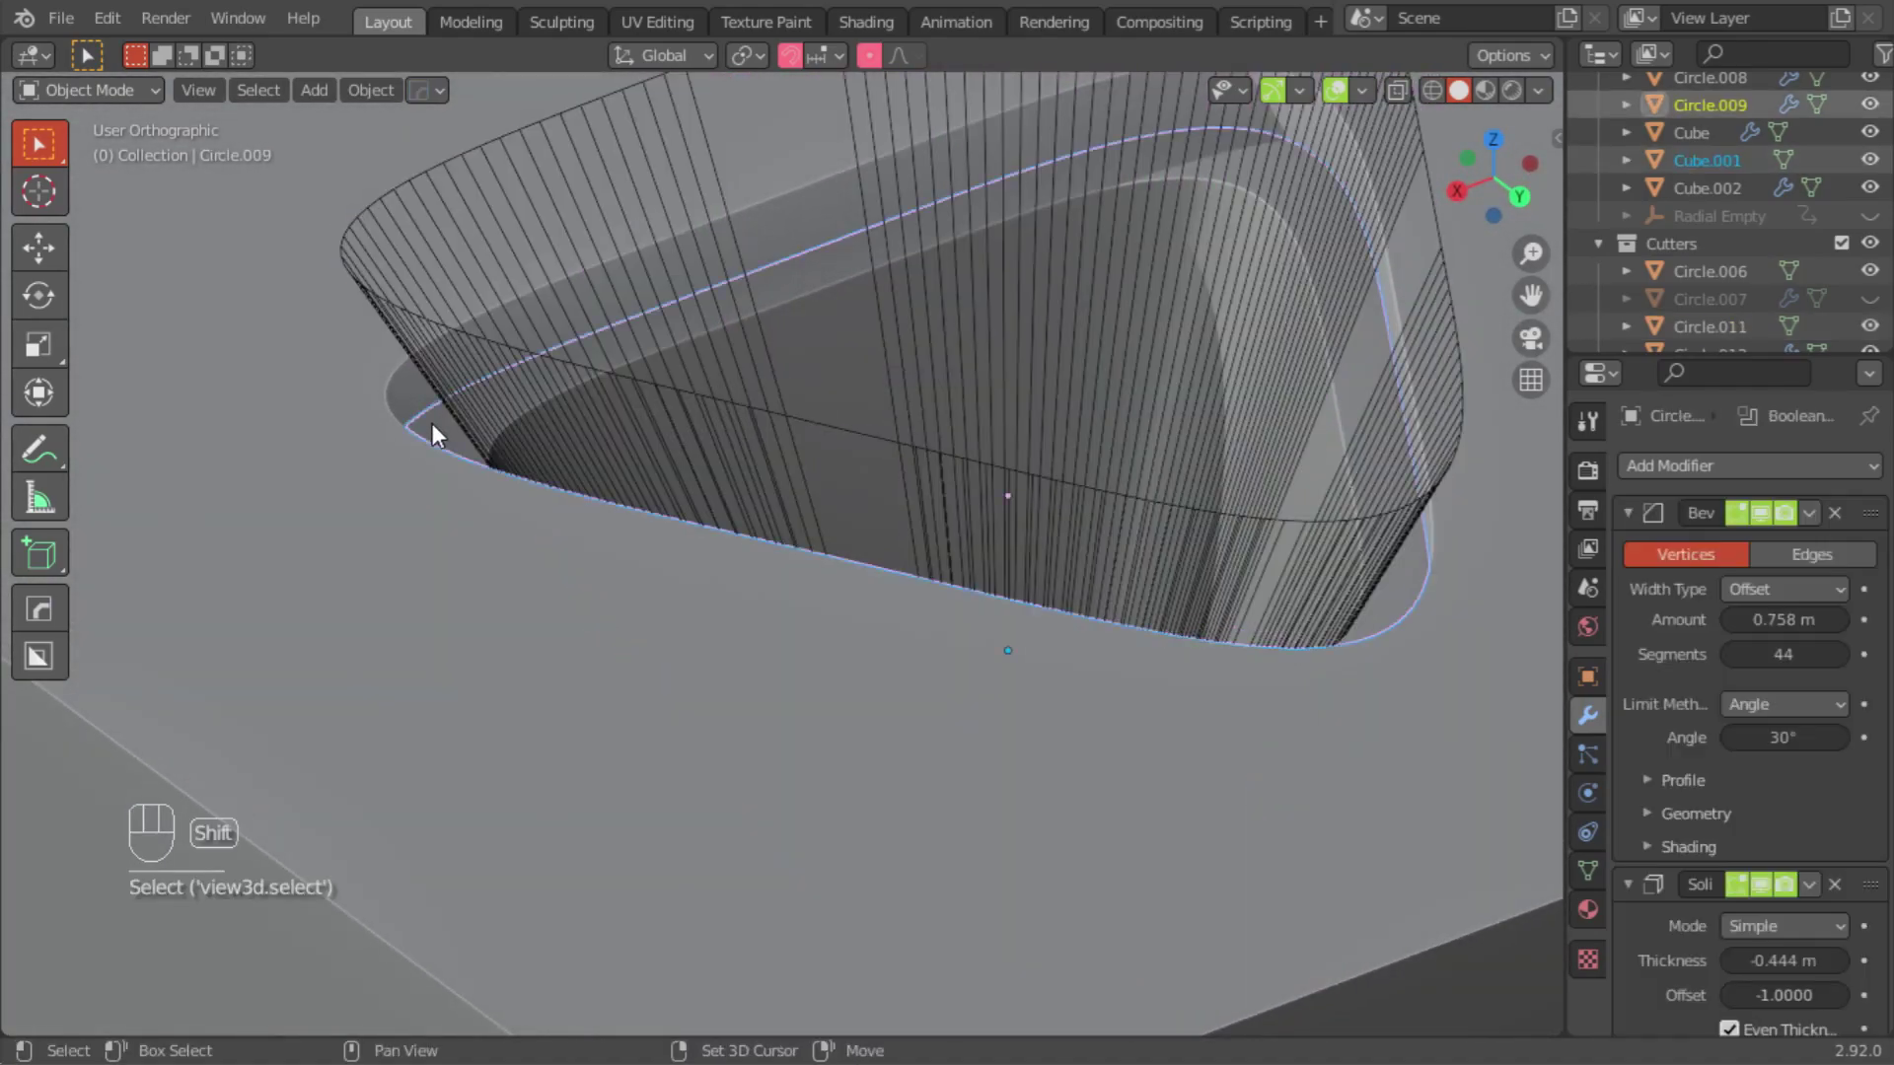
scroll(432, 424, "down", 4)
key("q")
mouse_move(576, 610)
left_click(463, 473)
Step: Move the trimmed triangular block, slab cutter and tapered cutter together down along Z onto the notched base
middle_click_drag(638, 475, 789, 646)
middle_click_drag(789, 646, 548, 399)
left_click(543, 403, "shift")
left_click(488, 213, "shift")
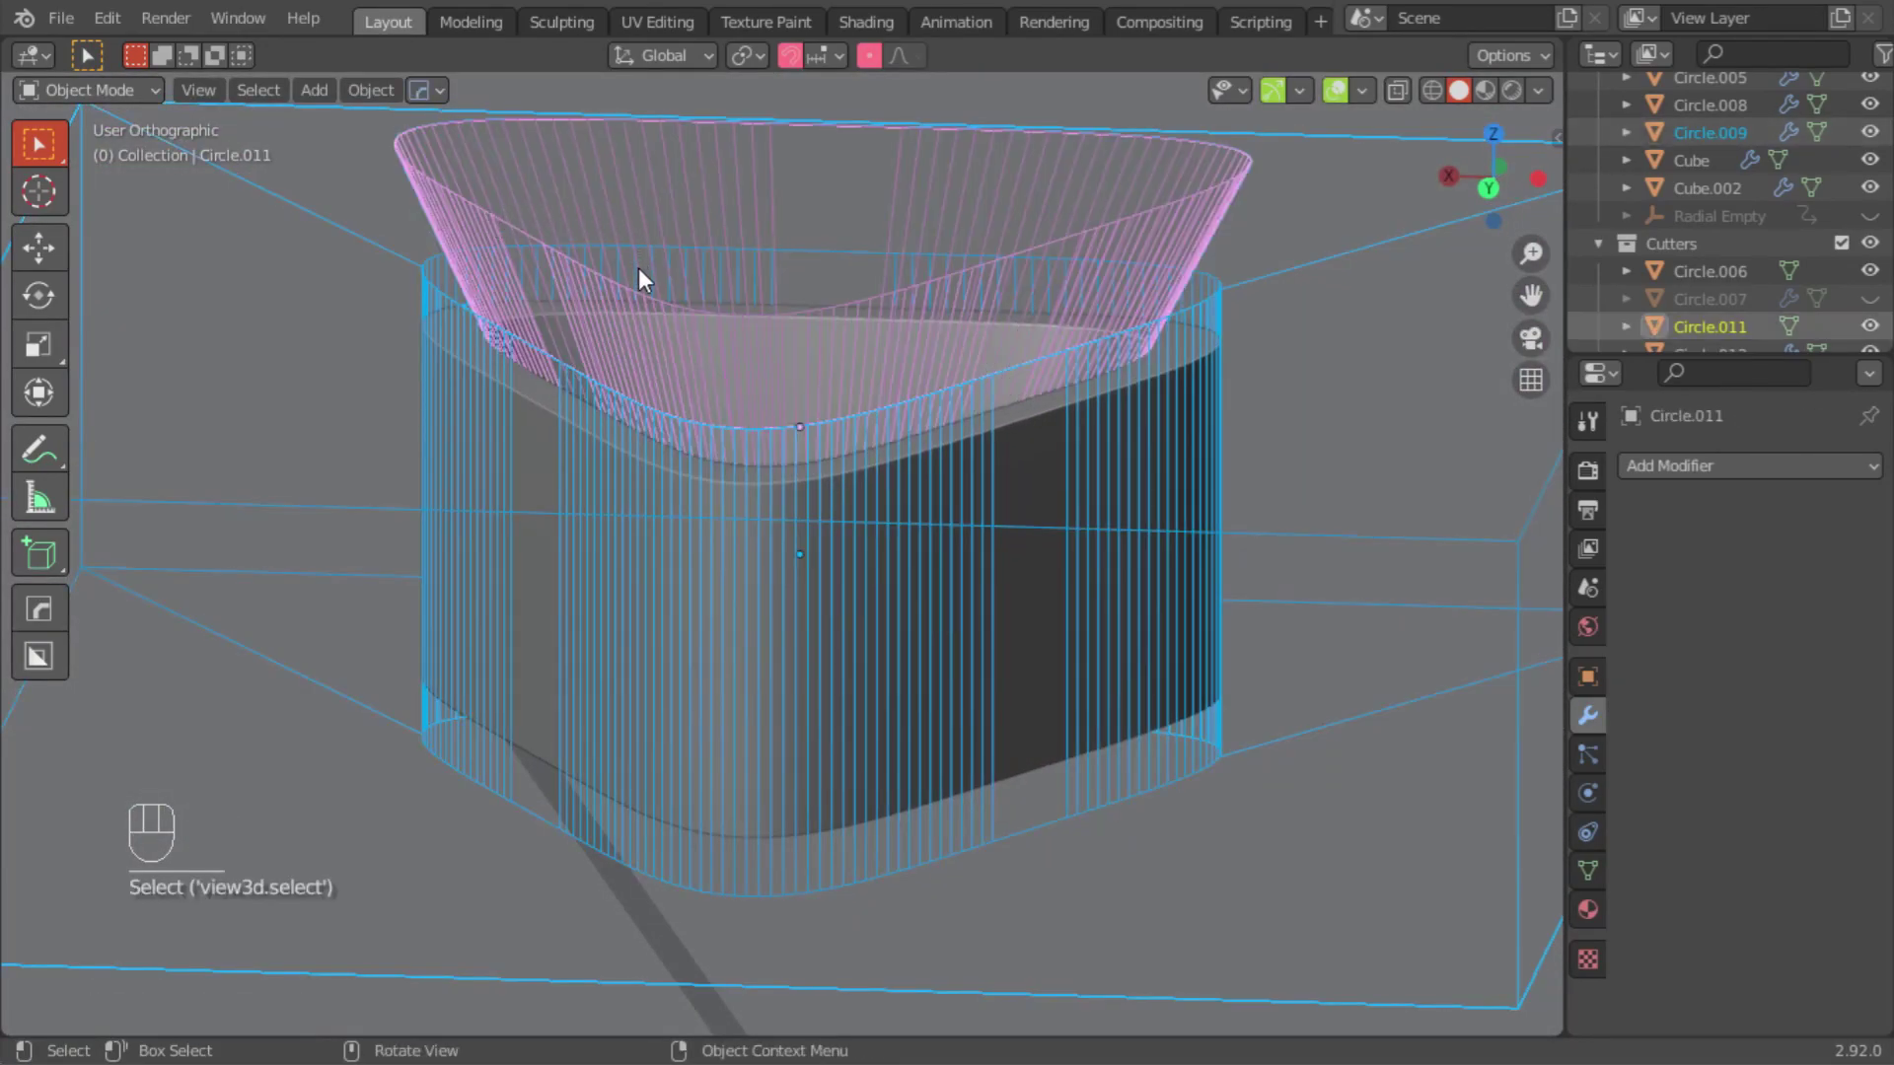
key("g")
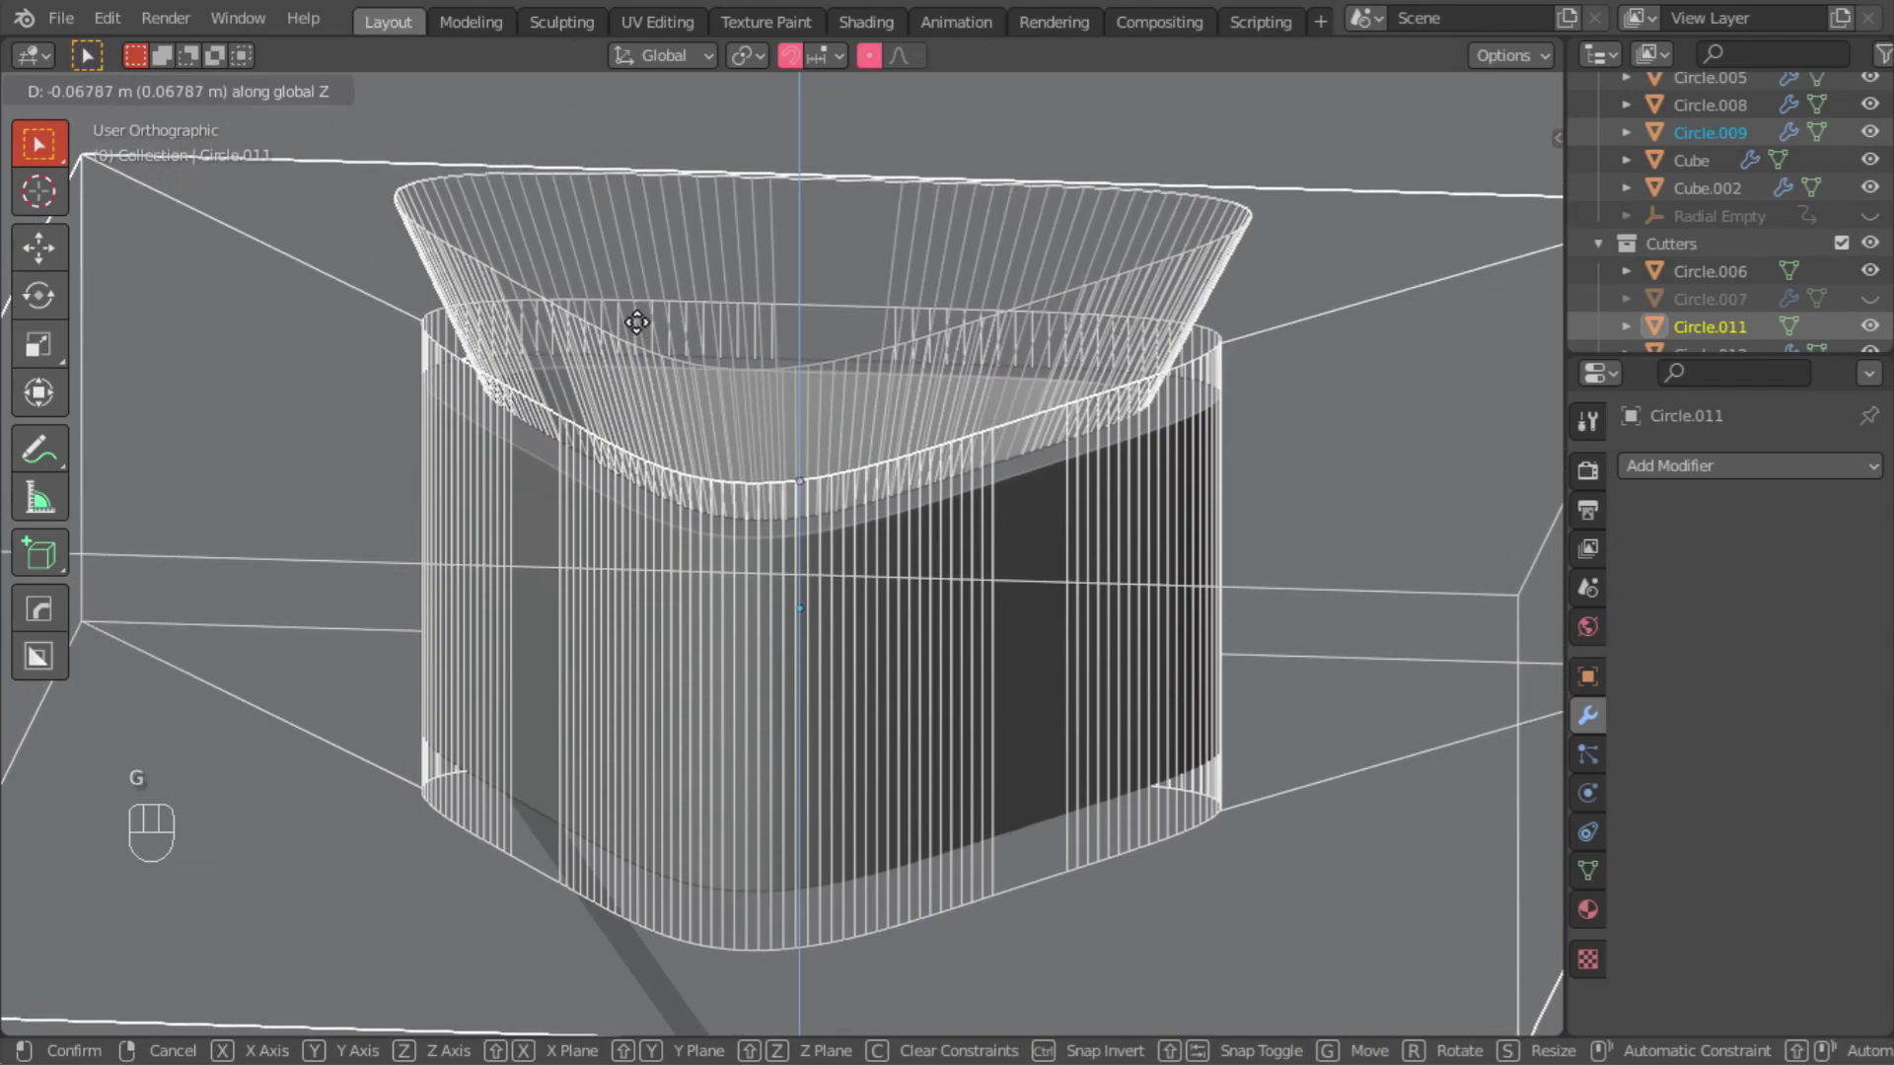
left_click(642, 333)
key("KP_Decimal")
middle_click_drag(659, 324, 768, 506)
scroll(738, 424, "up", 3)
Step: Hide the solid inner blocks covering the tapered opening
left_click(744, 434)
key("g")
left_click(742, 434)
key("h")
left_click(761, 502)
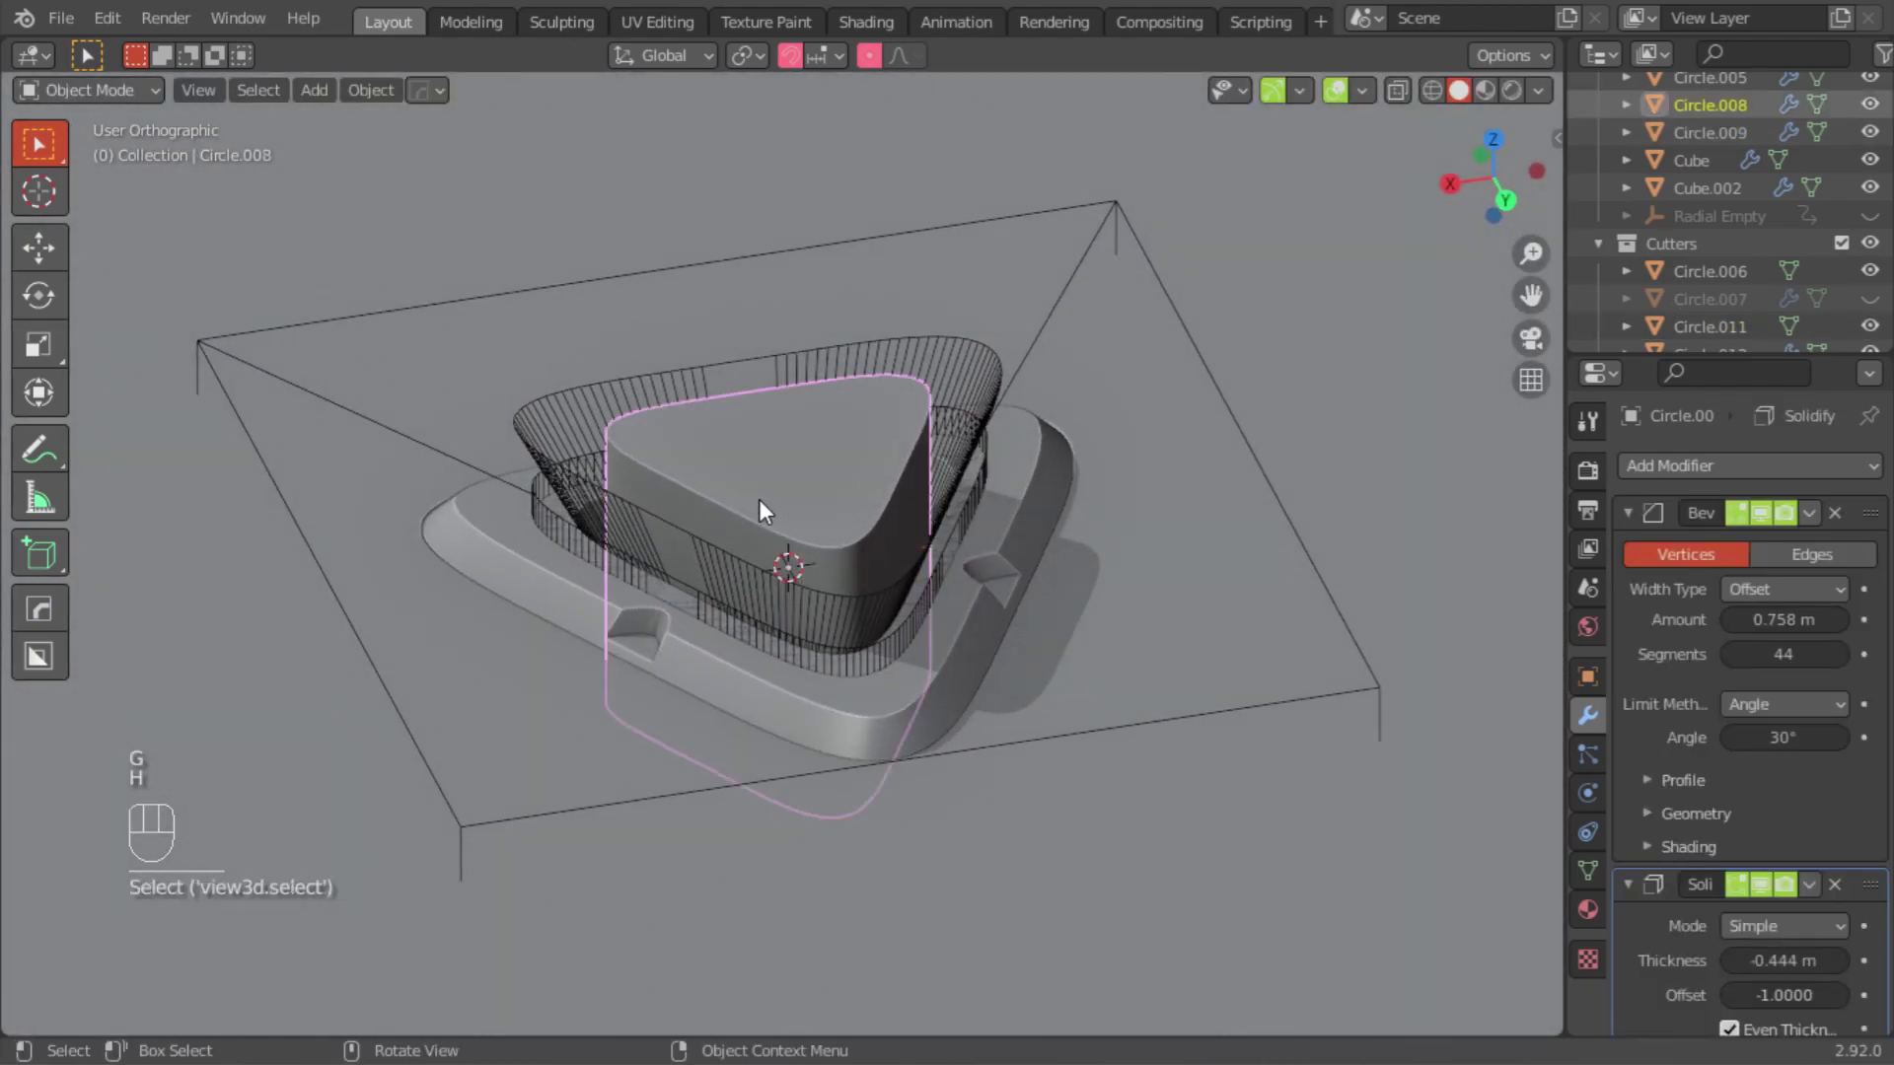
key("h")
middle_click_drag(844, 578, 914, 464)
scroll(1043, 677, "up", 5)
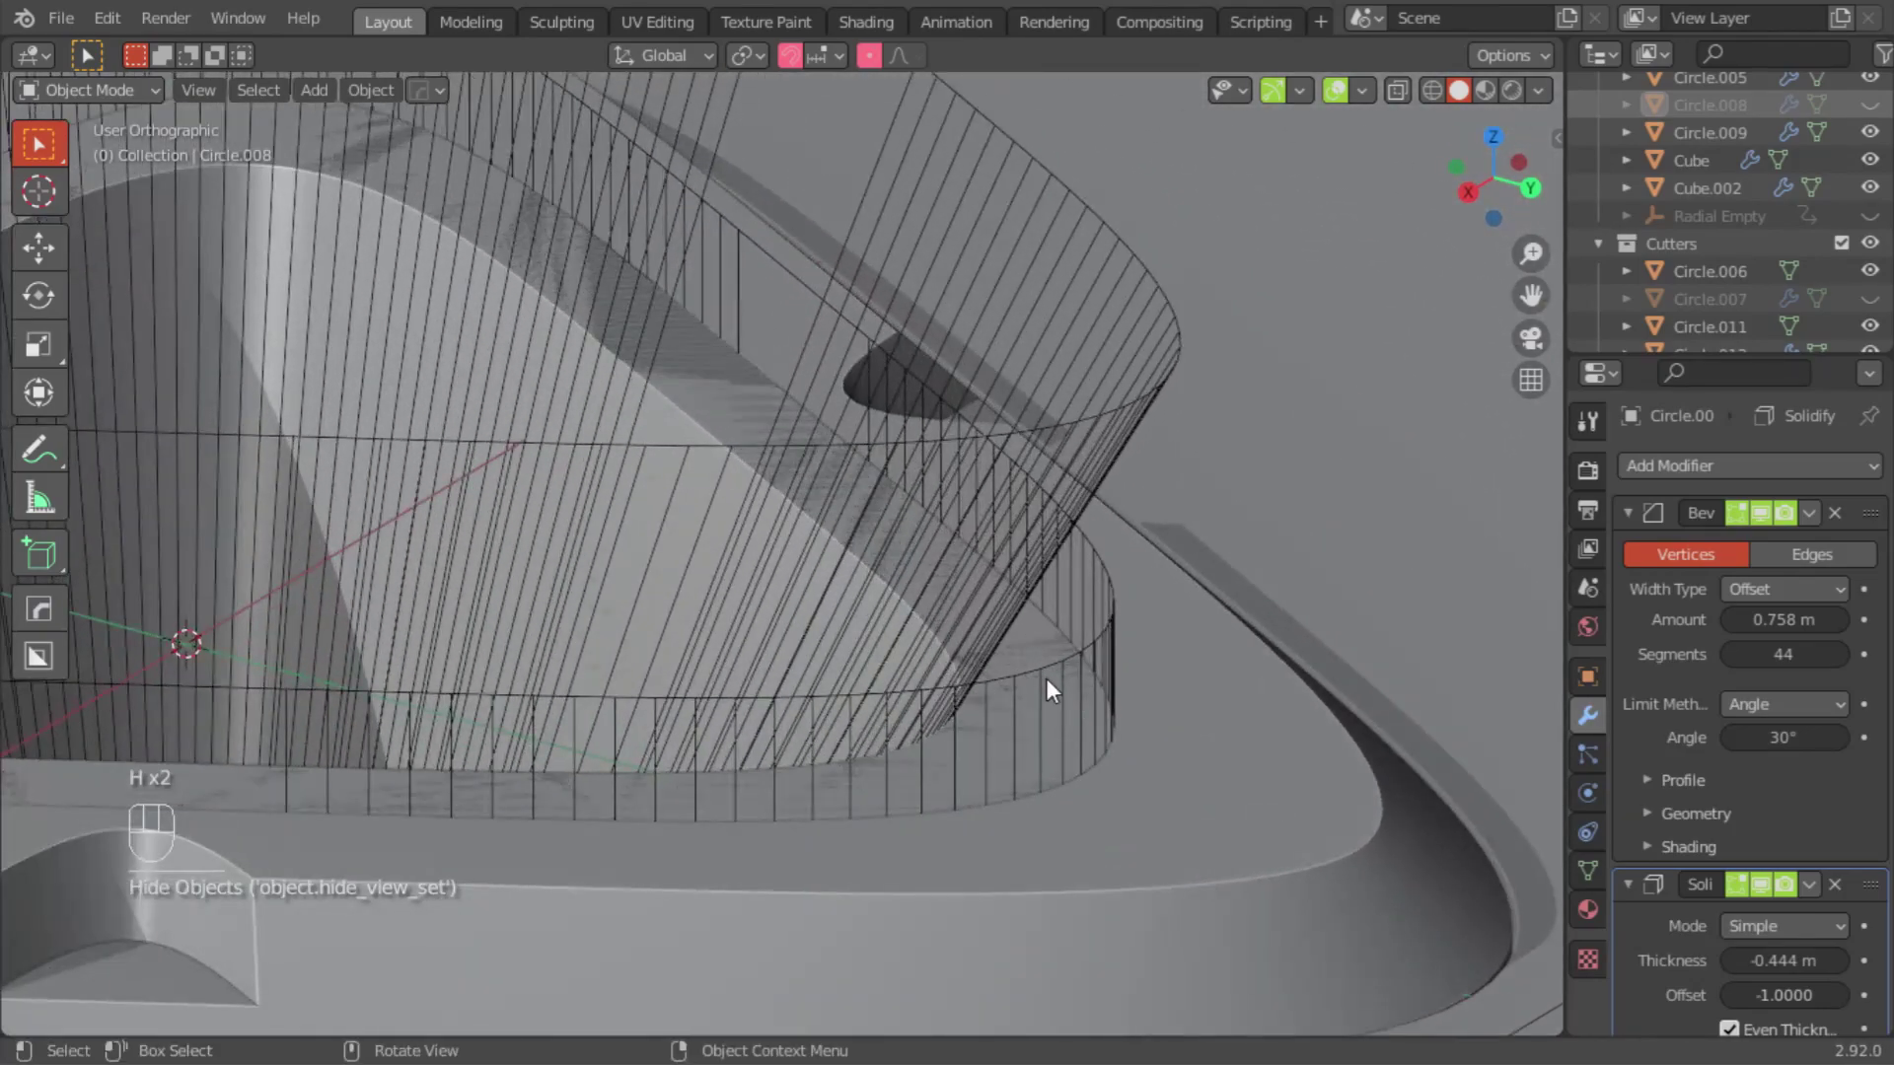
Step: Try to move the tapered cutter of the triangular opening
left_click(1039, 635)
left_click(984, 543)
middle_click_drag(1038, 635, 757, 517)
key("g")
left_click(746, 571)
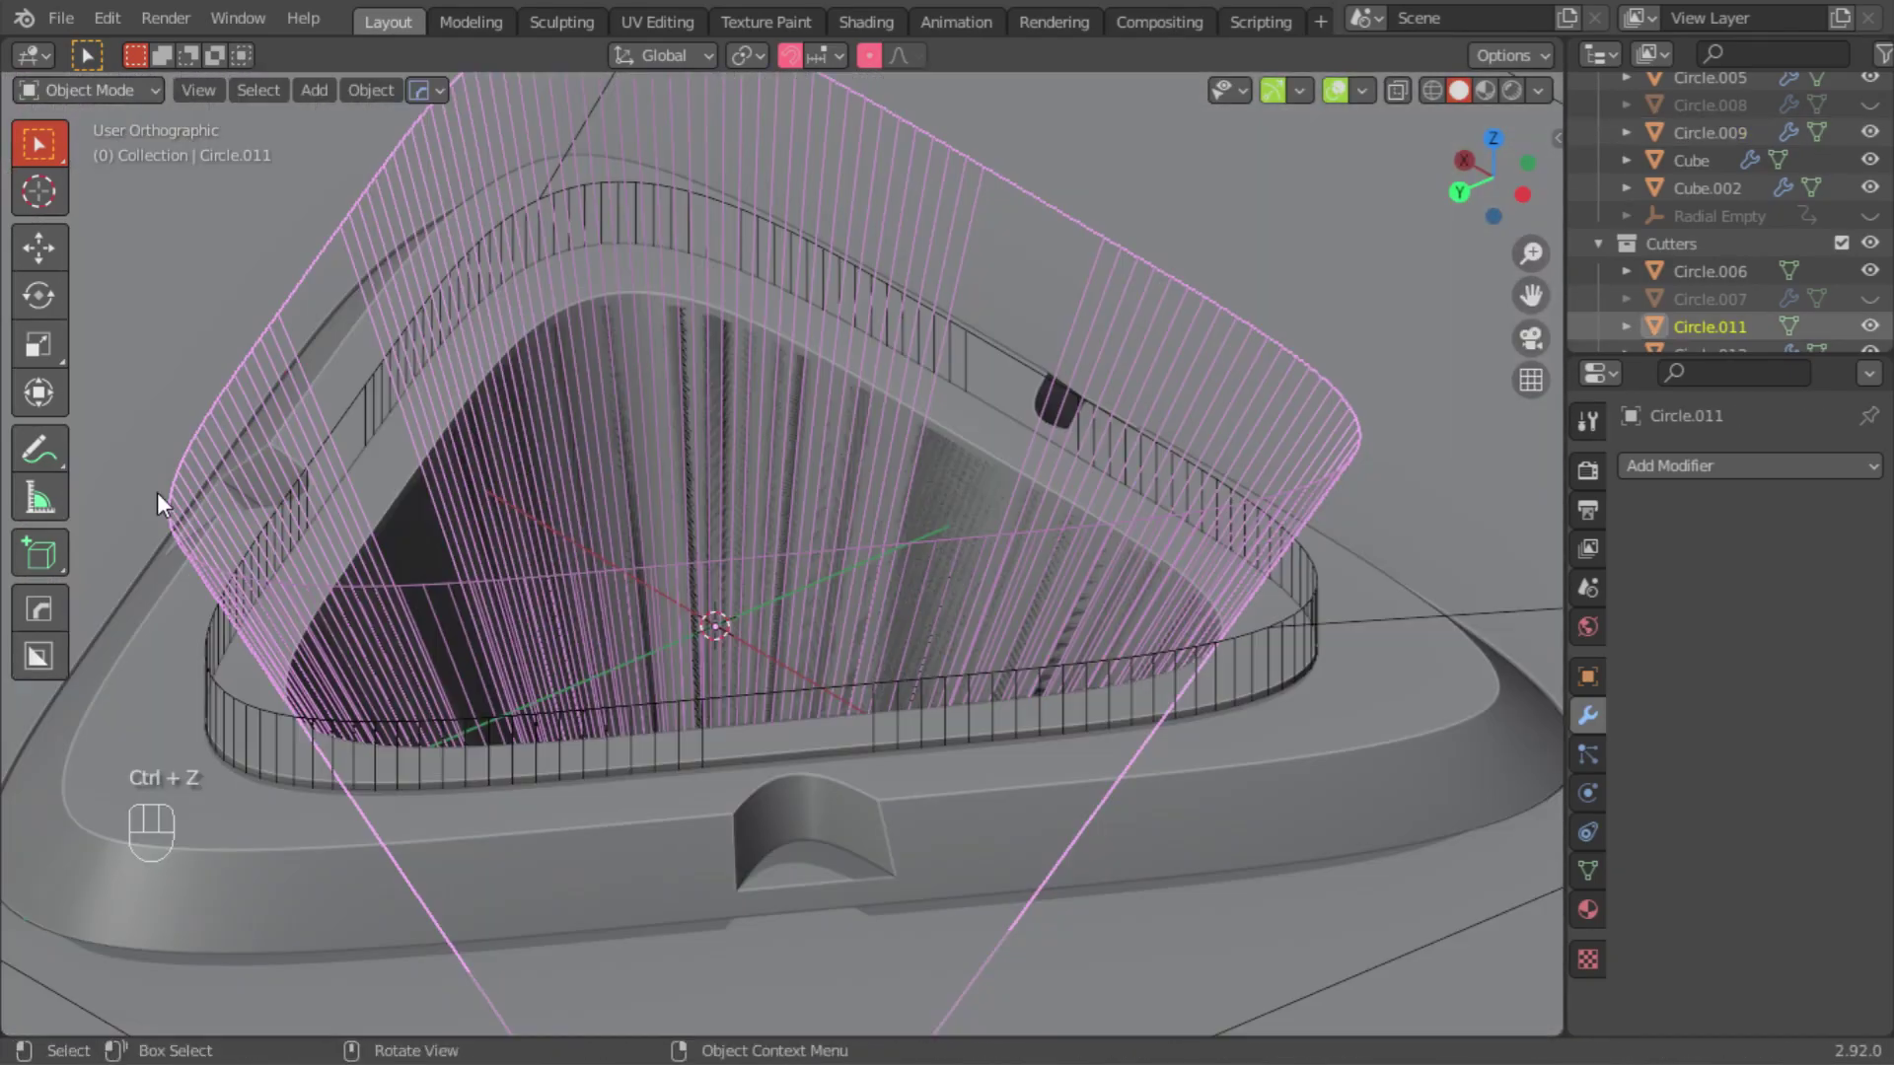
Step: Scale the outer flared wire cutter up to about 1.07 and hide the tapered cutter inside it
left_click(187, 457)
key("s")
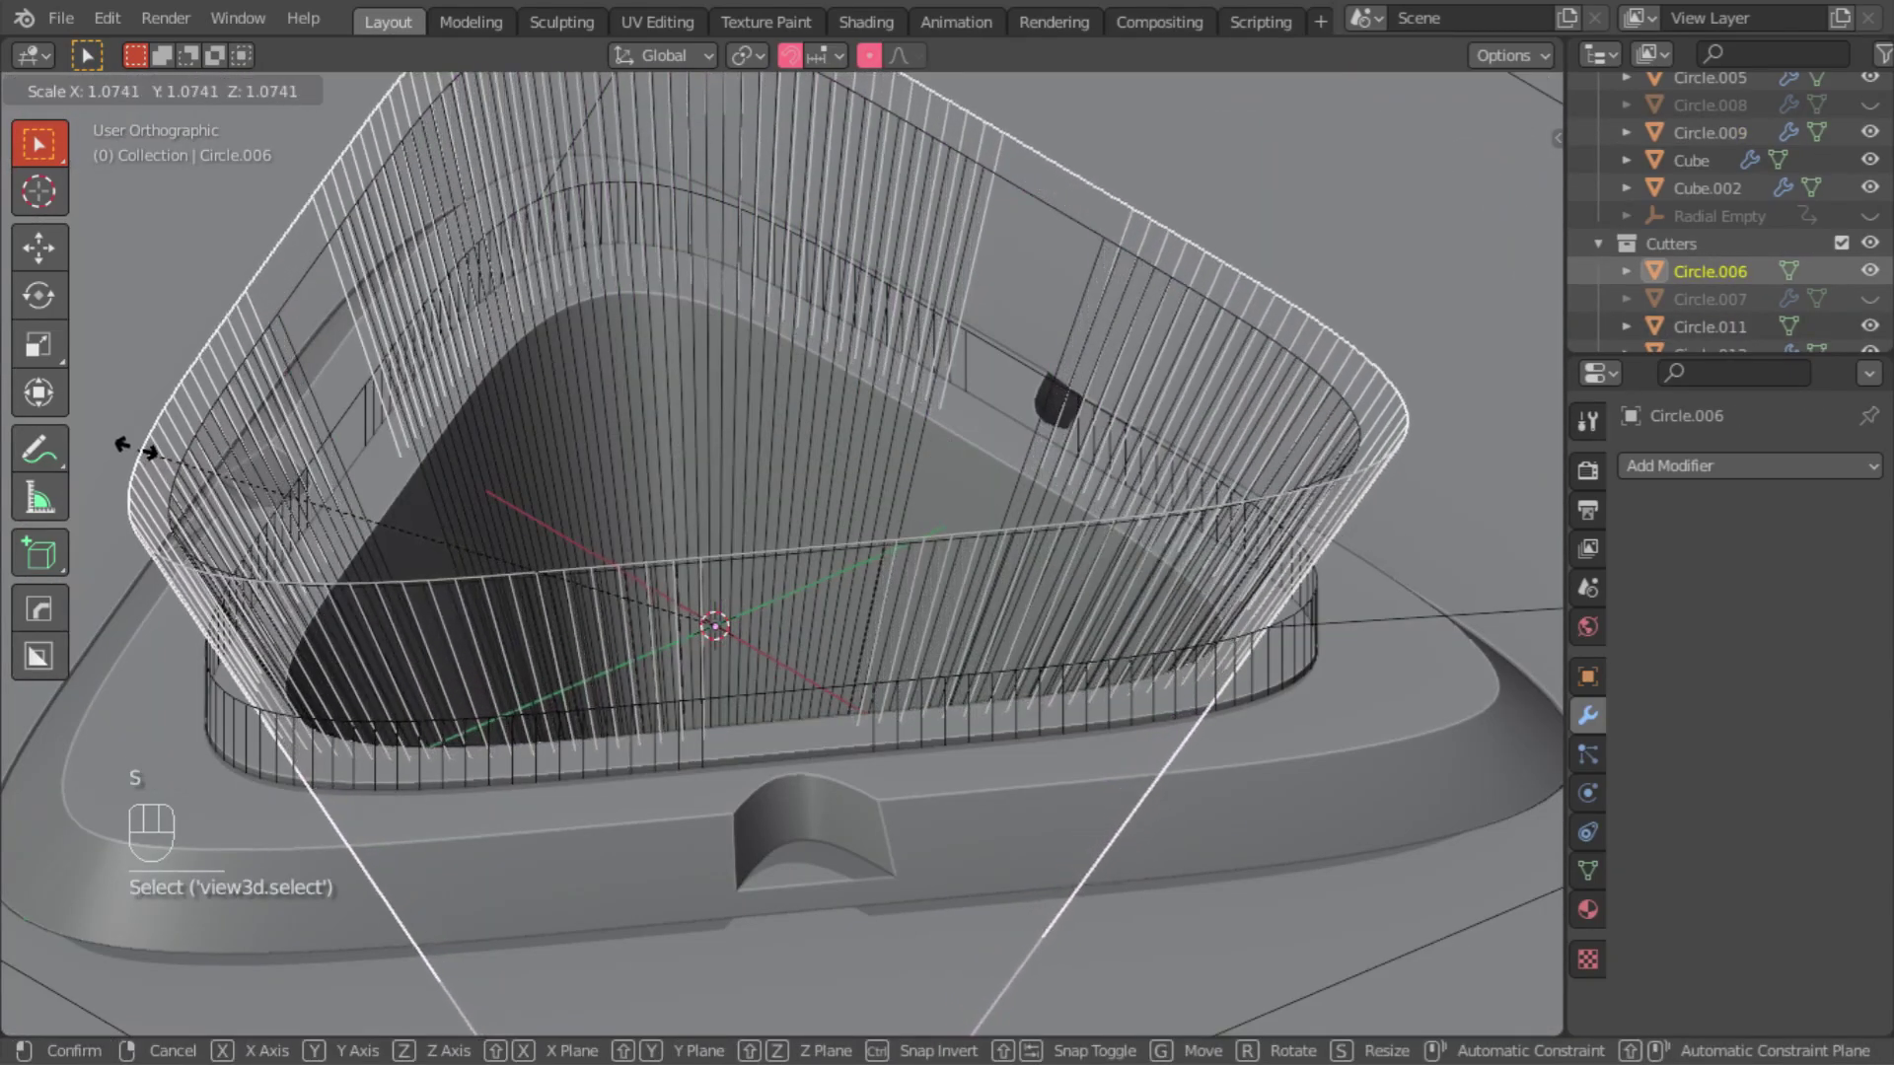
left_click(129, 446)
left_click(282, 286)
key("h")
middle_click_drag(369, 394, 742, 458)
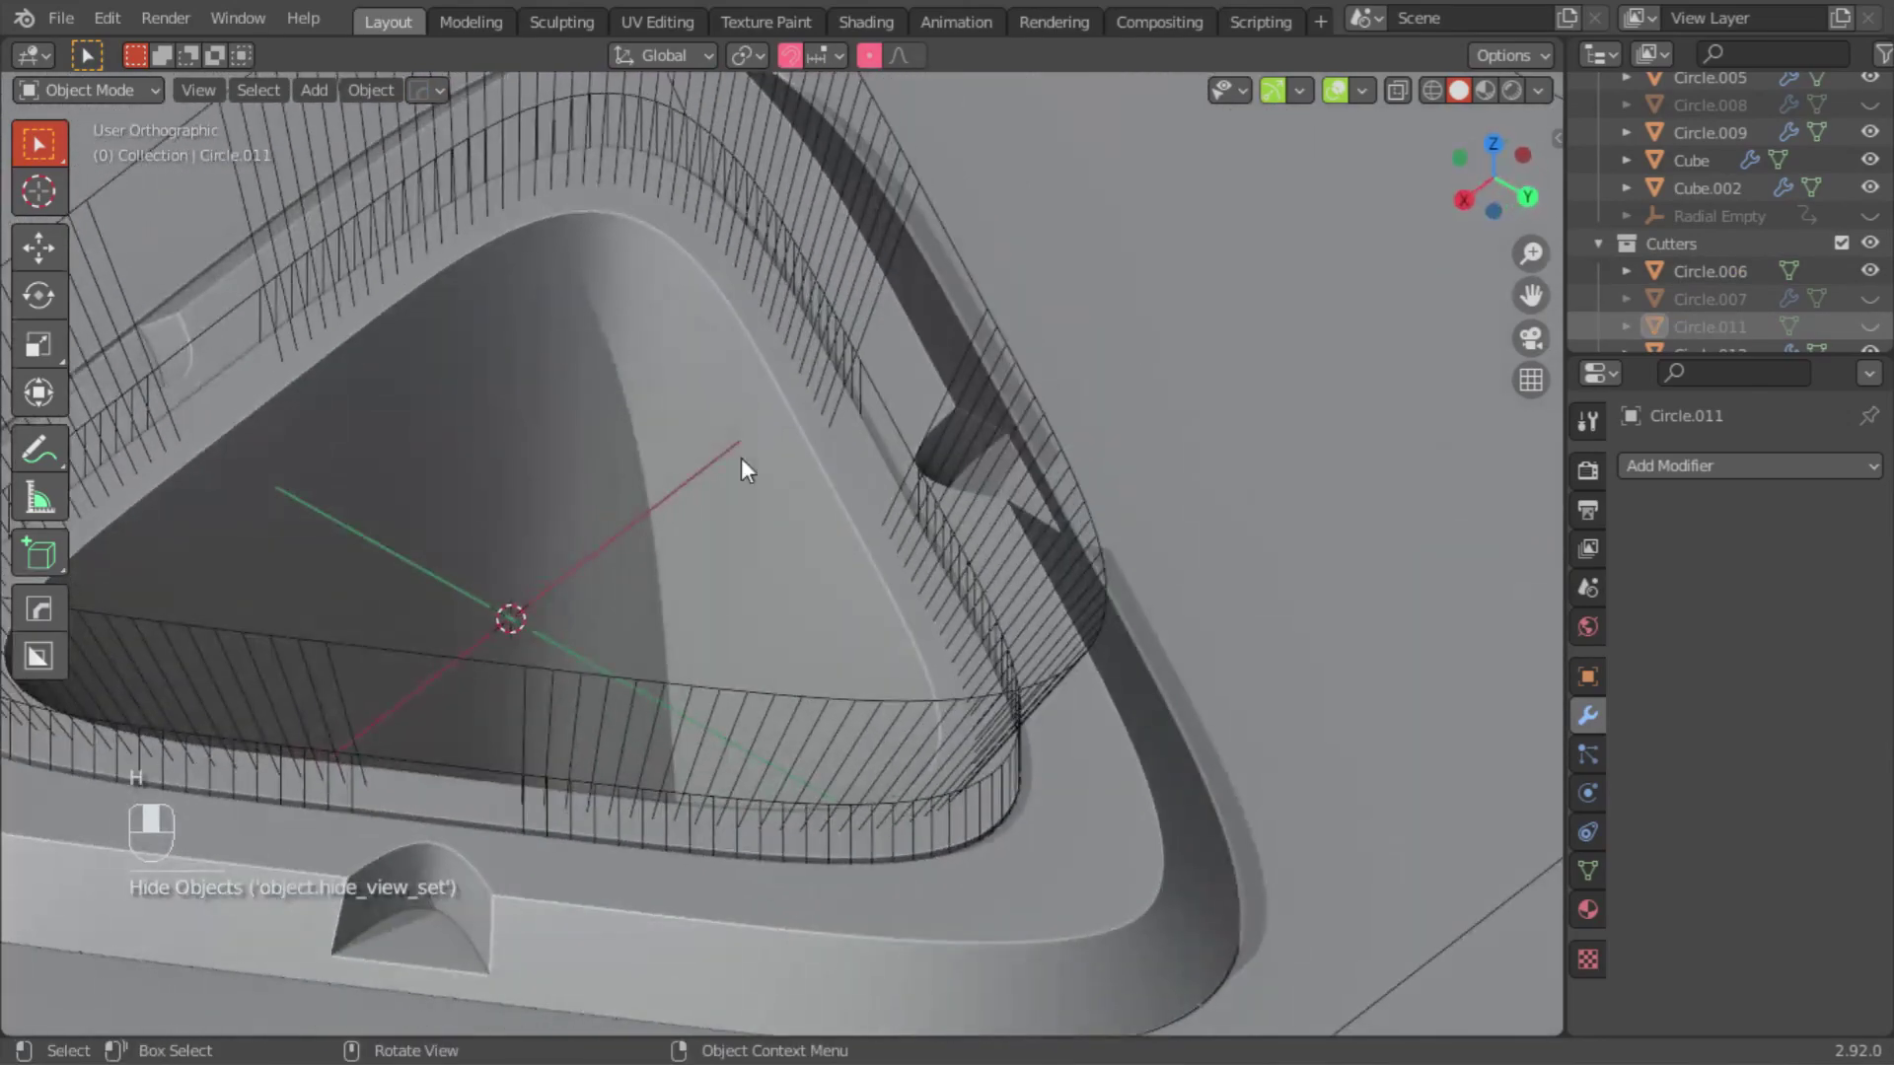
Step: Assign the KO-Metal material sy_alum_matte to the triangular inset and switch the viewport to material preview shading
left_click(661, 363)
key("n")
left_click(1429, 330)
left_click(1369, 239)
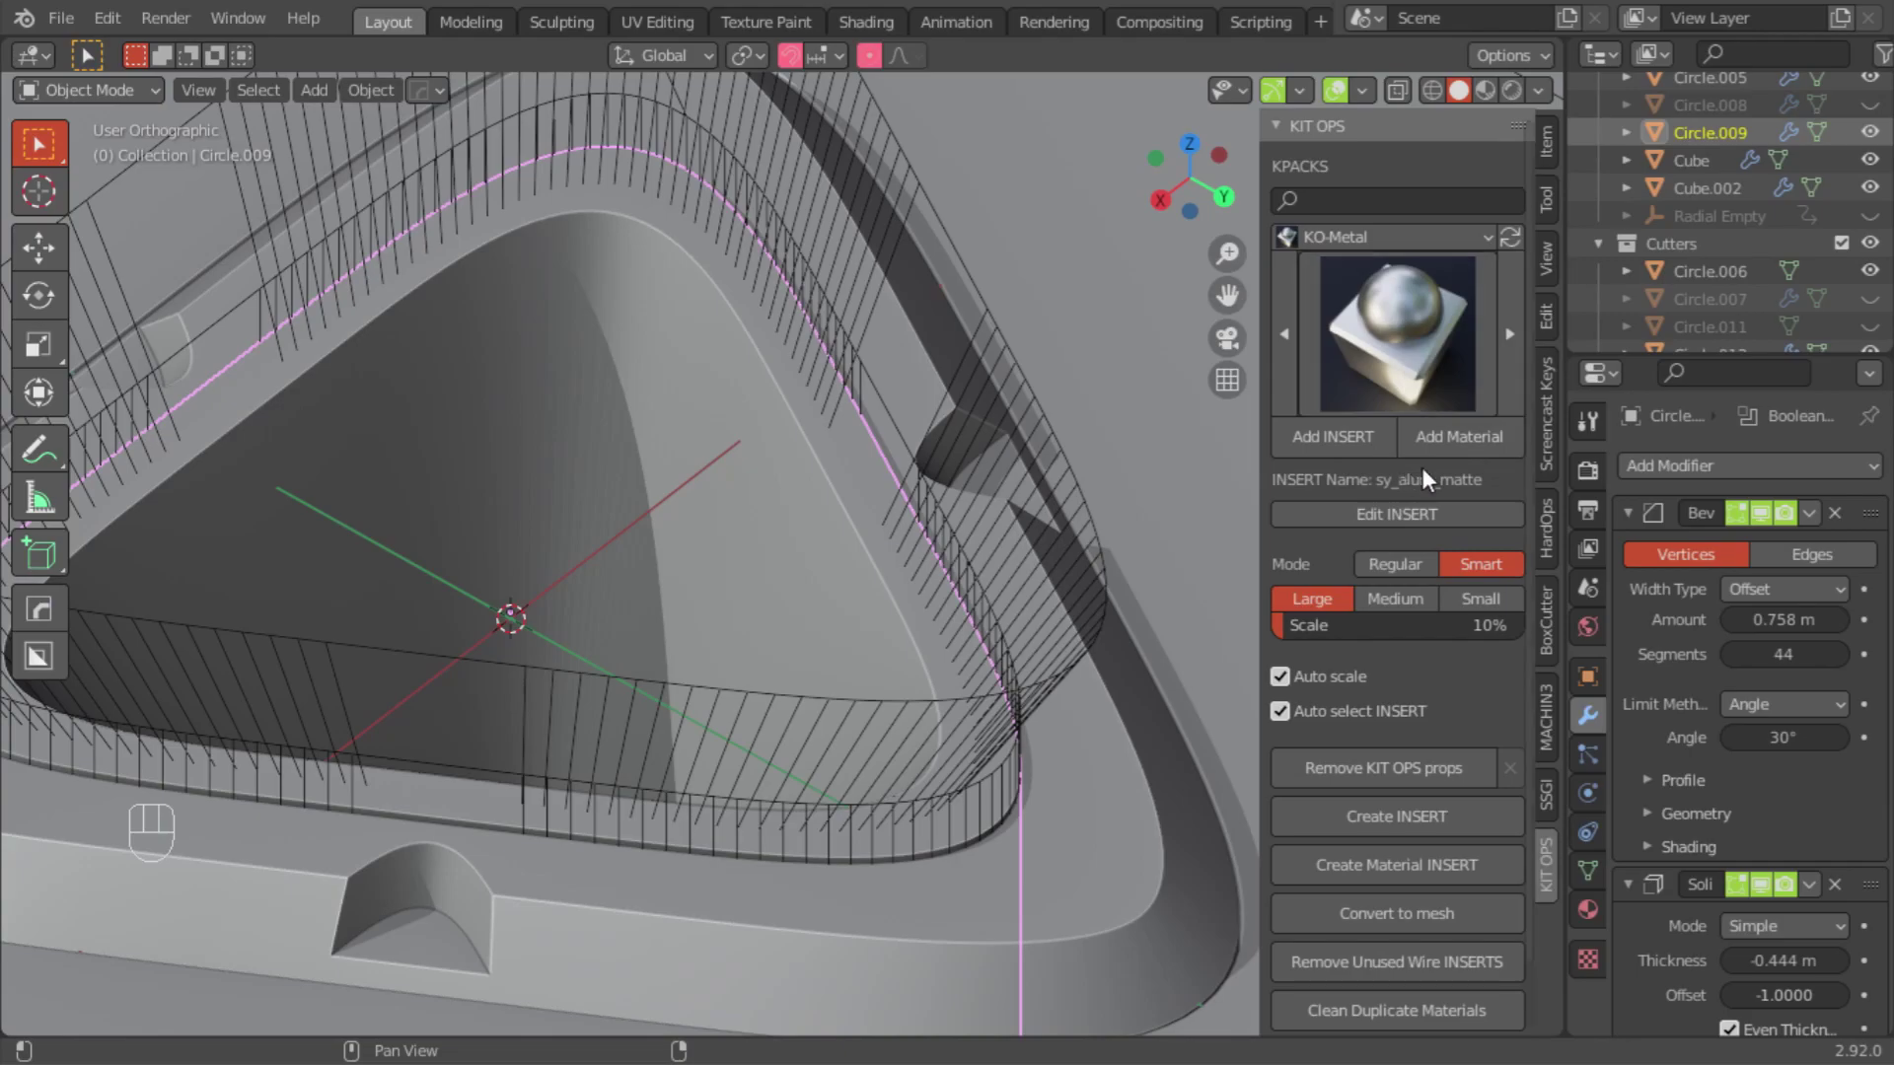
left_click(1484, 90)
mouse_move(750, 375)
middle_mouse_down()
mouse_move(914, 453)
mouse_move(667, 592)
mouse_move(529, 536)
mouse_move(1050, 283)
middle_mouse_up()
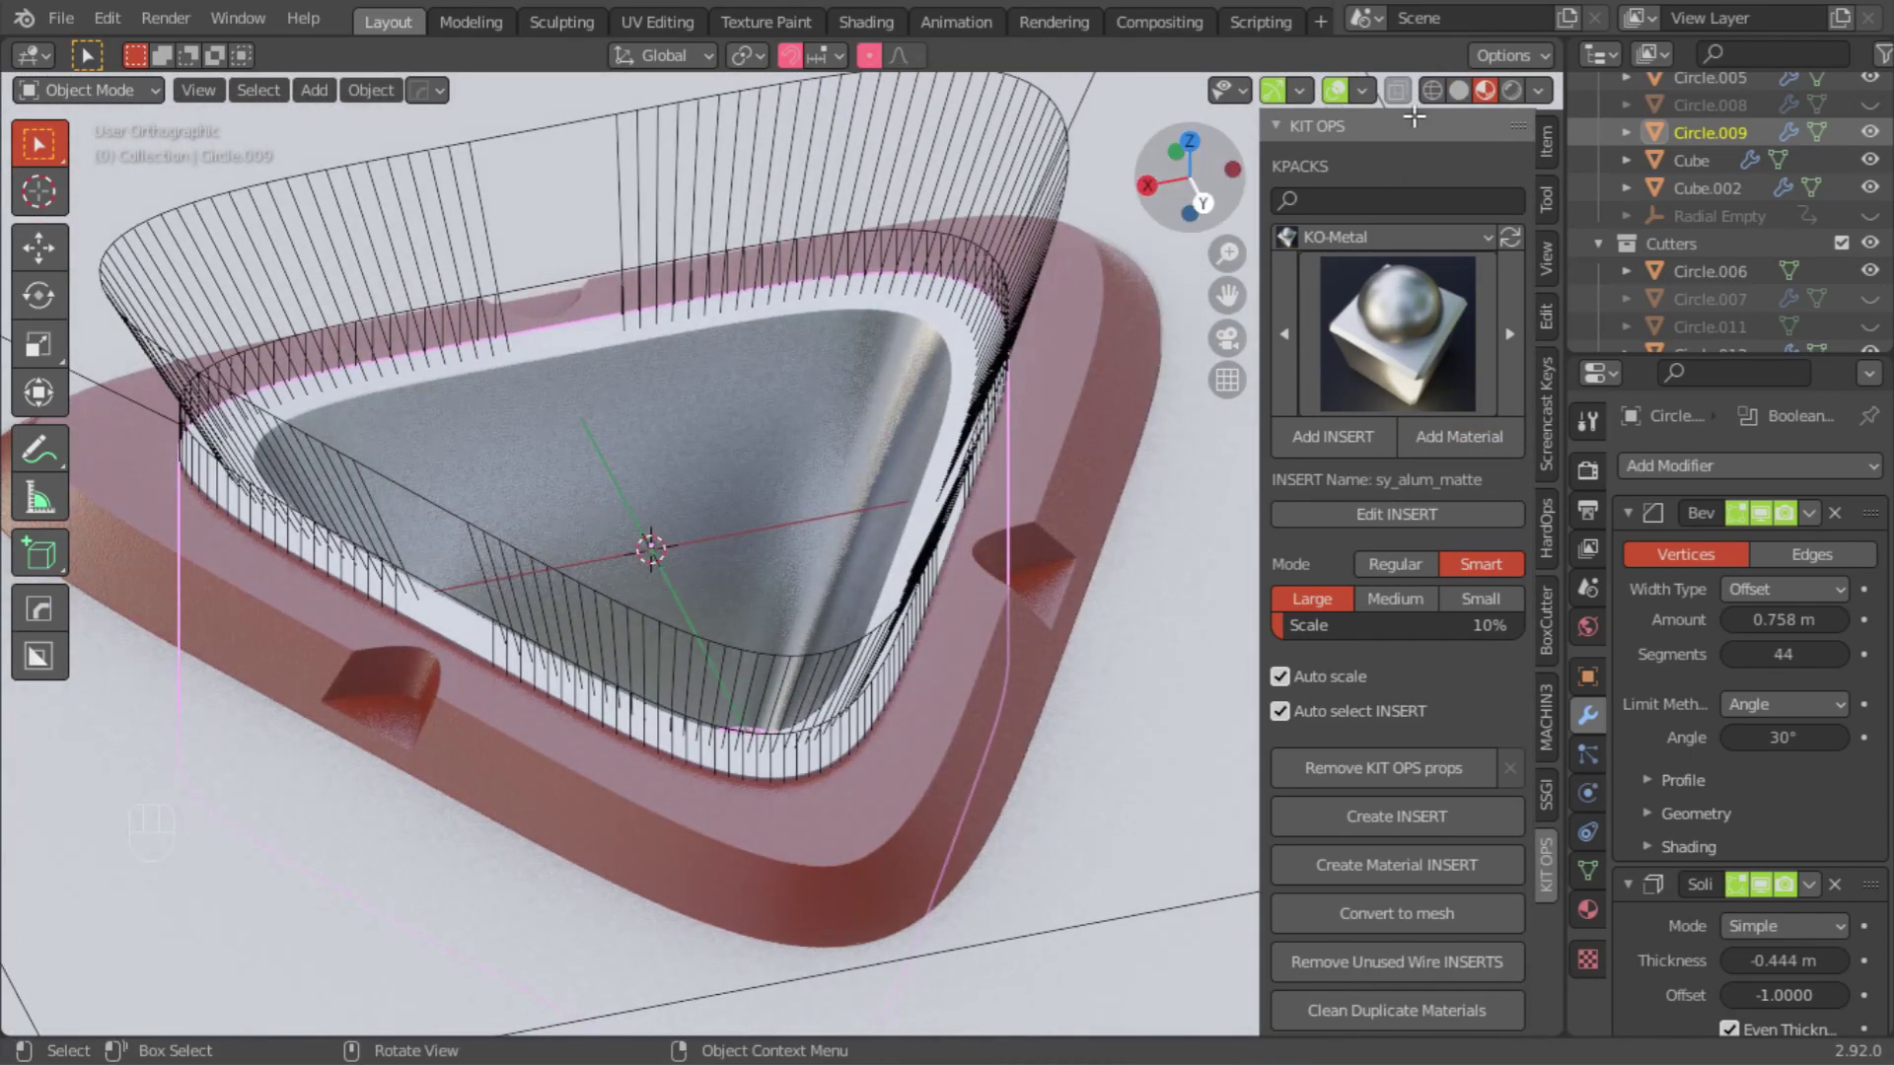
Step: Assign the KO-Plastic-Paint material sy_battlehsip_matte to the large floor block
left_click(1179, 268)
left_click(1371, 238)
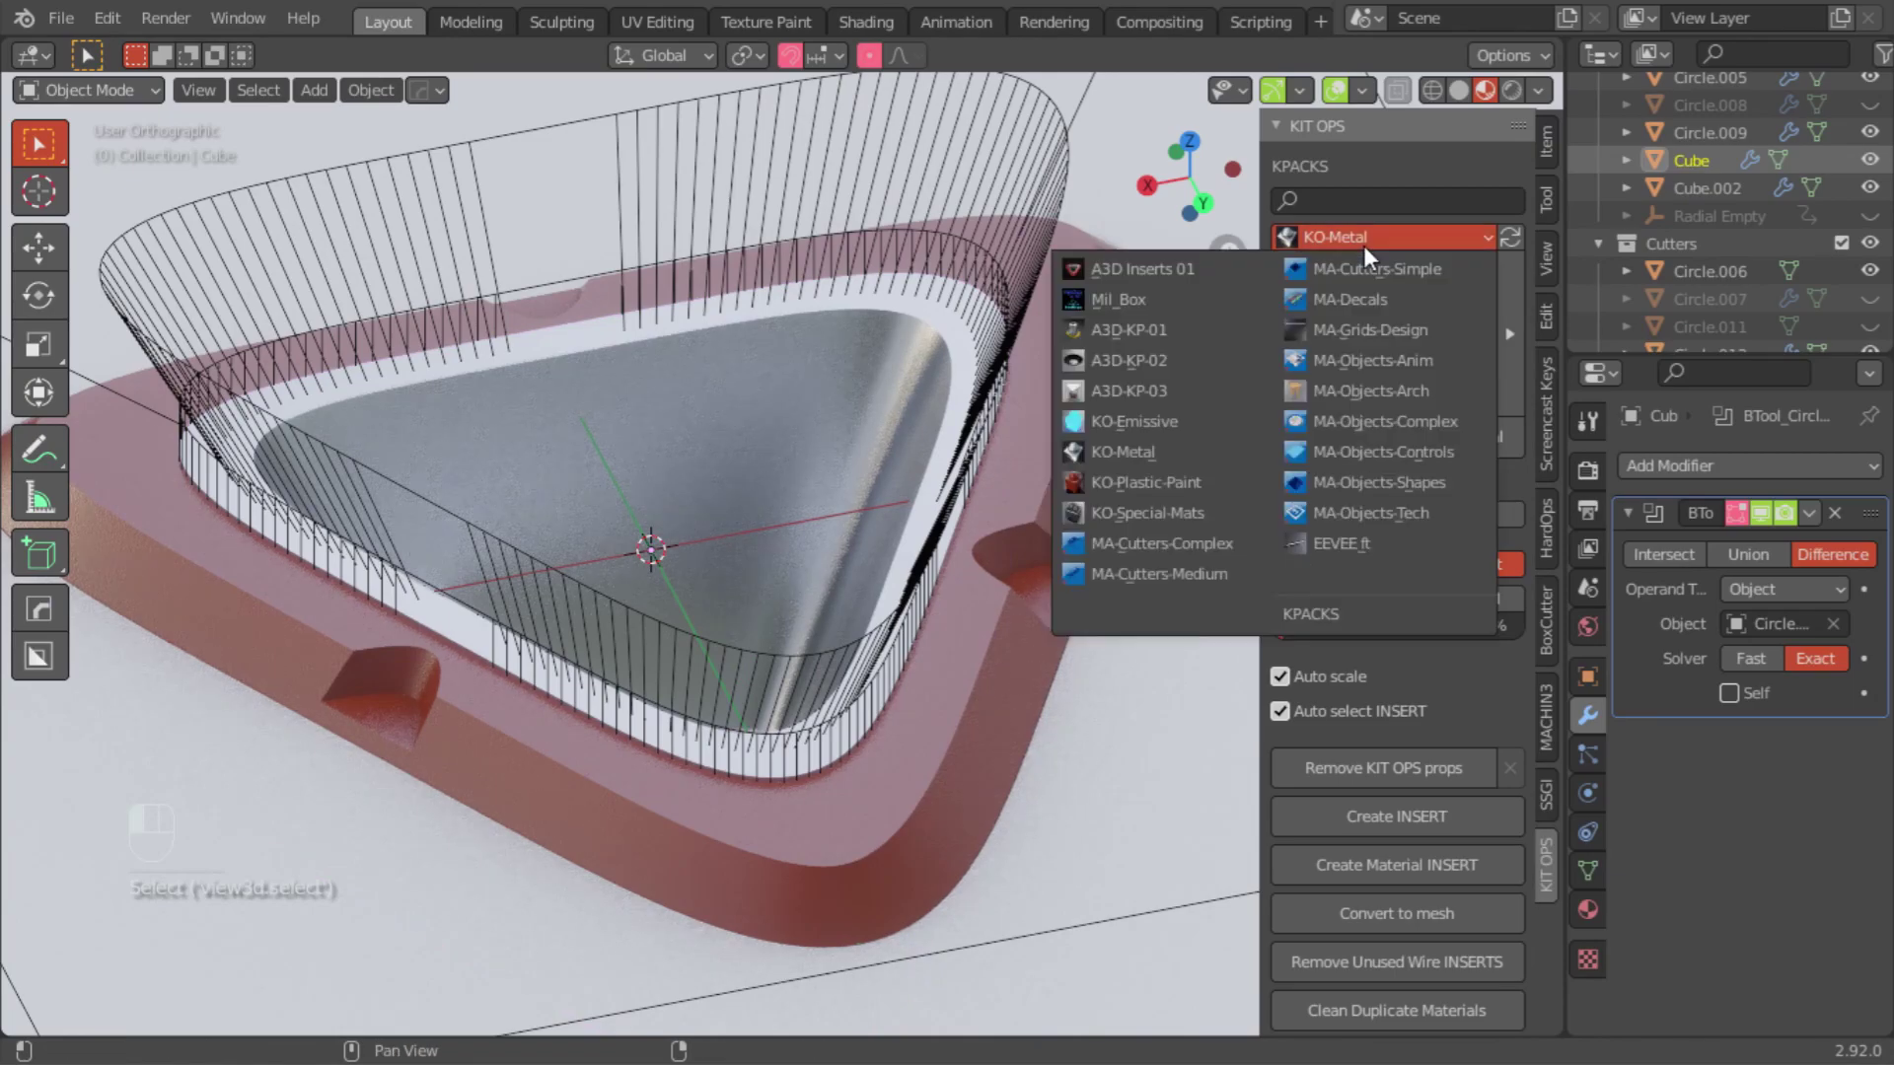
left_click(1146, 478)
left_click(1407, 395)
left_click(580, 494)
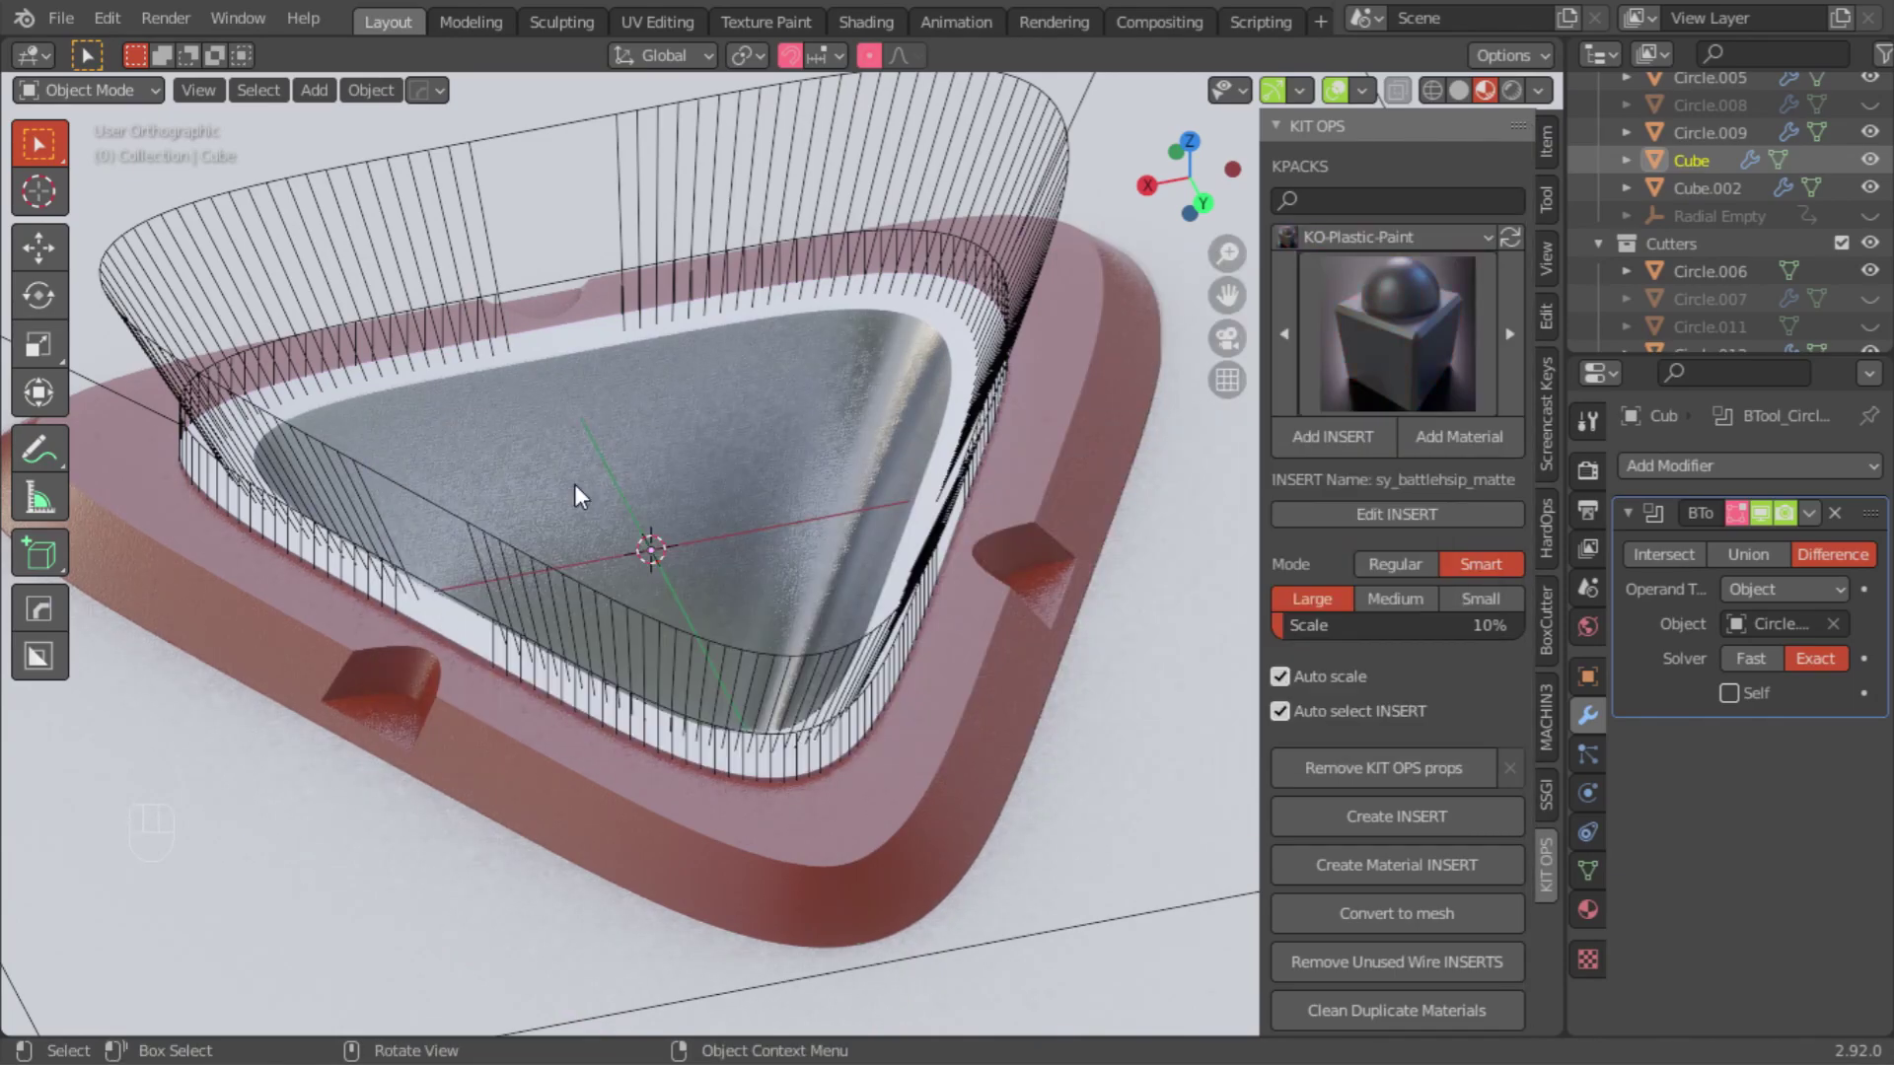
left_click(1464, 440)
middle_click_drag(570, 500, 815, 584)
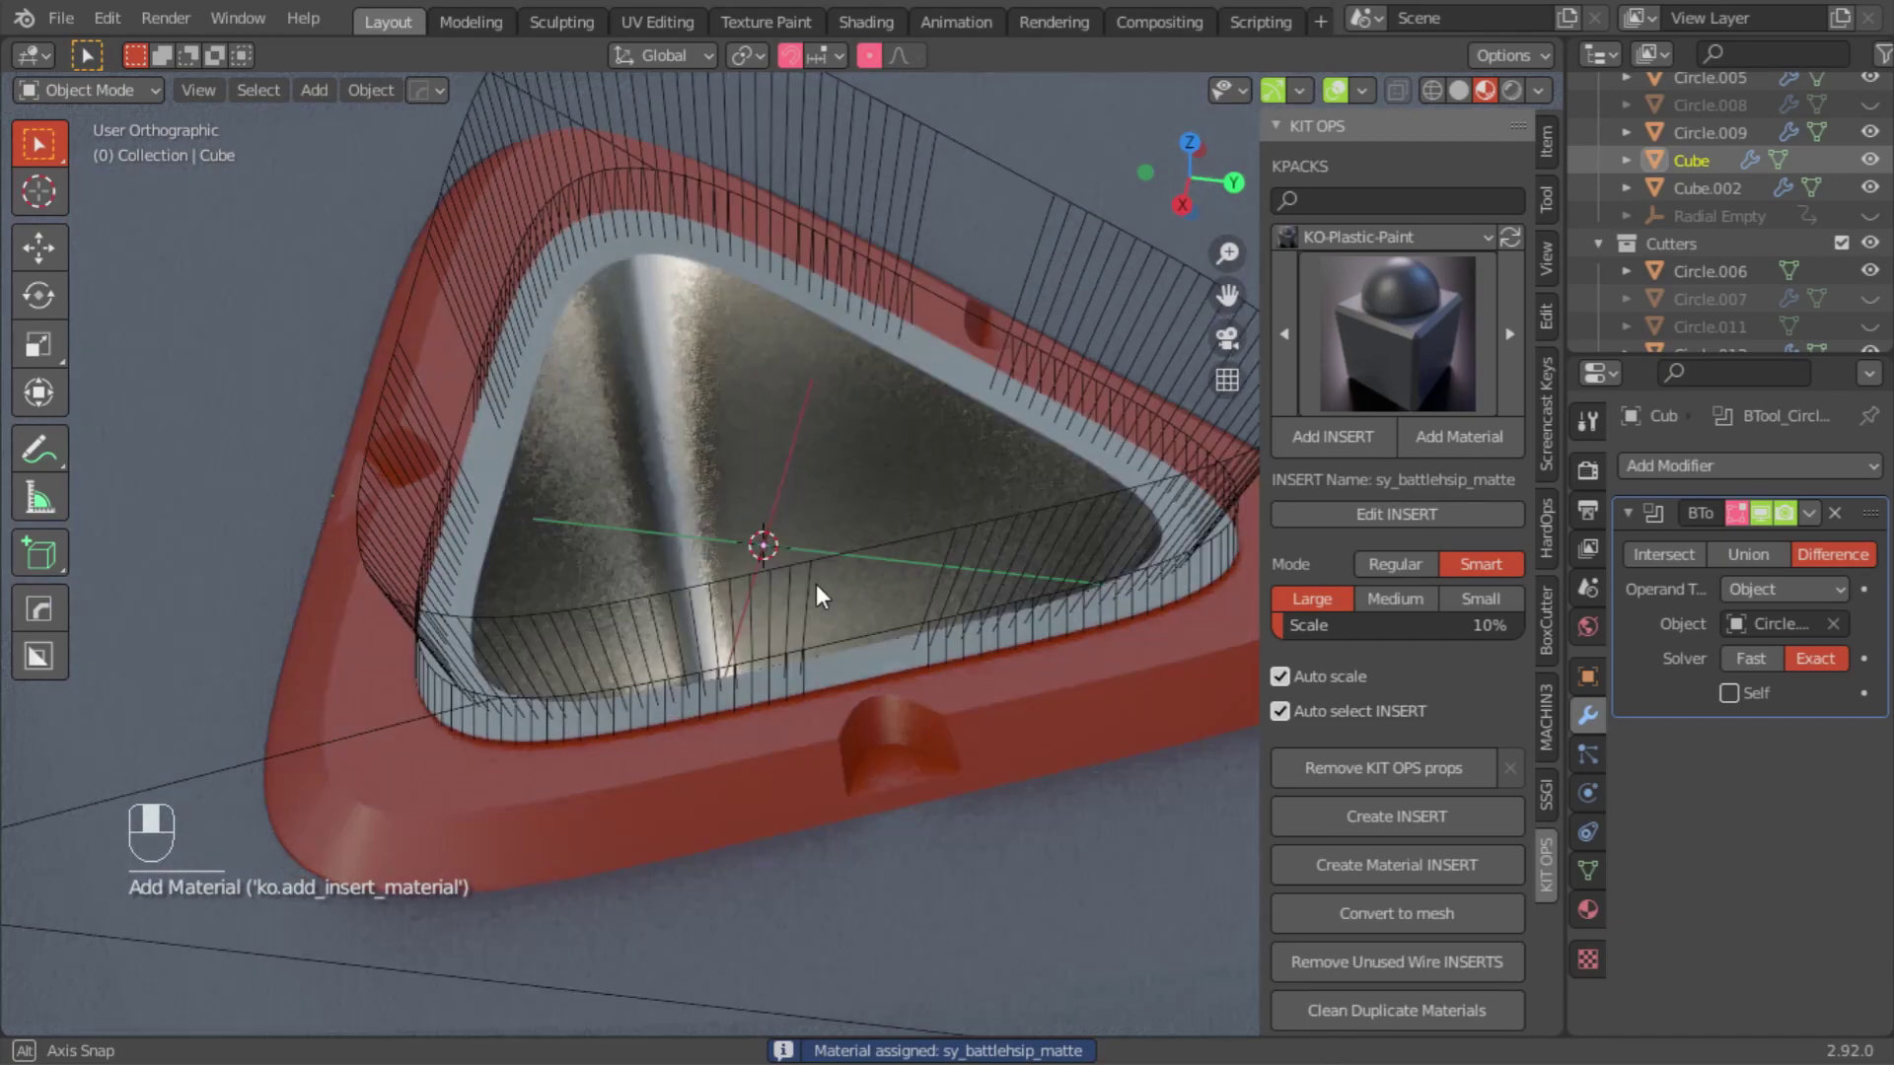
Step: Add a 30° HardOps bevel to the metal inset's edges with 12 segments and a width of 0.019
scroll(473, 325, "up", 6)
left_click(548, 556)
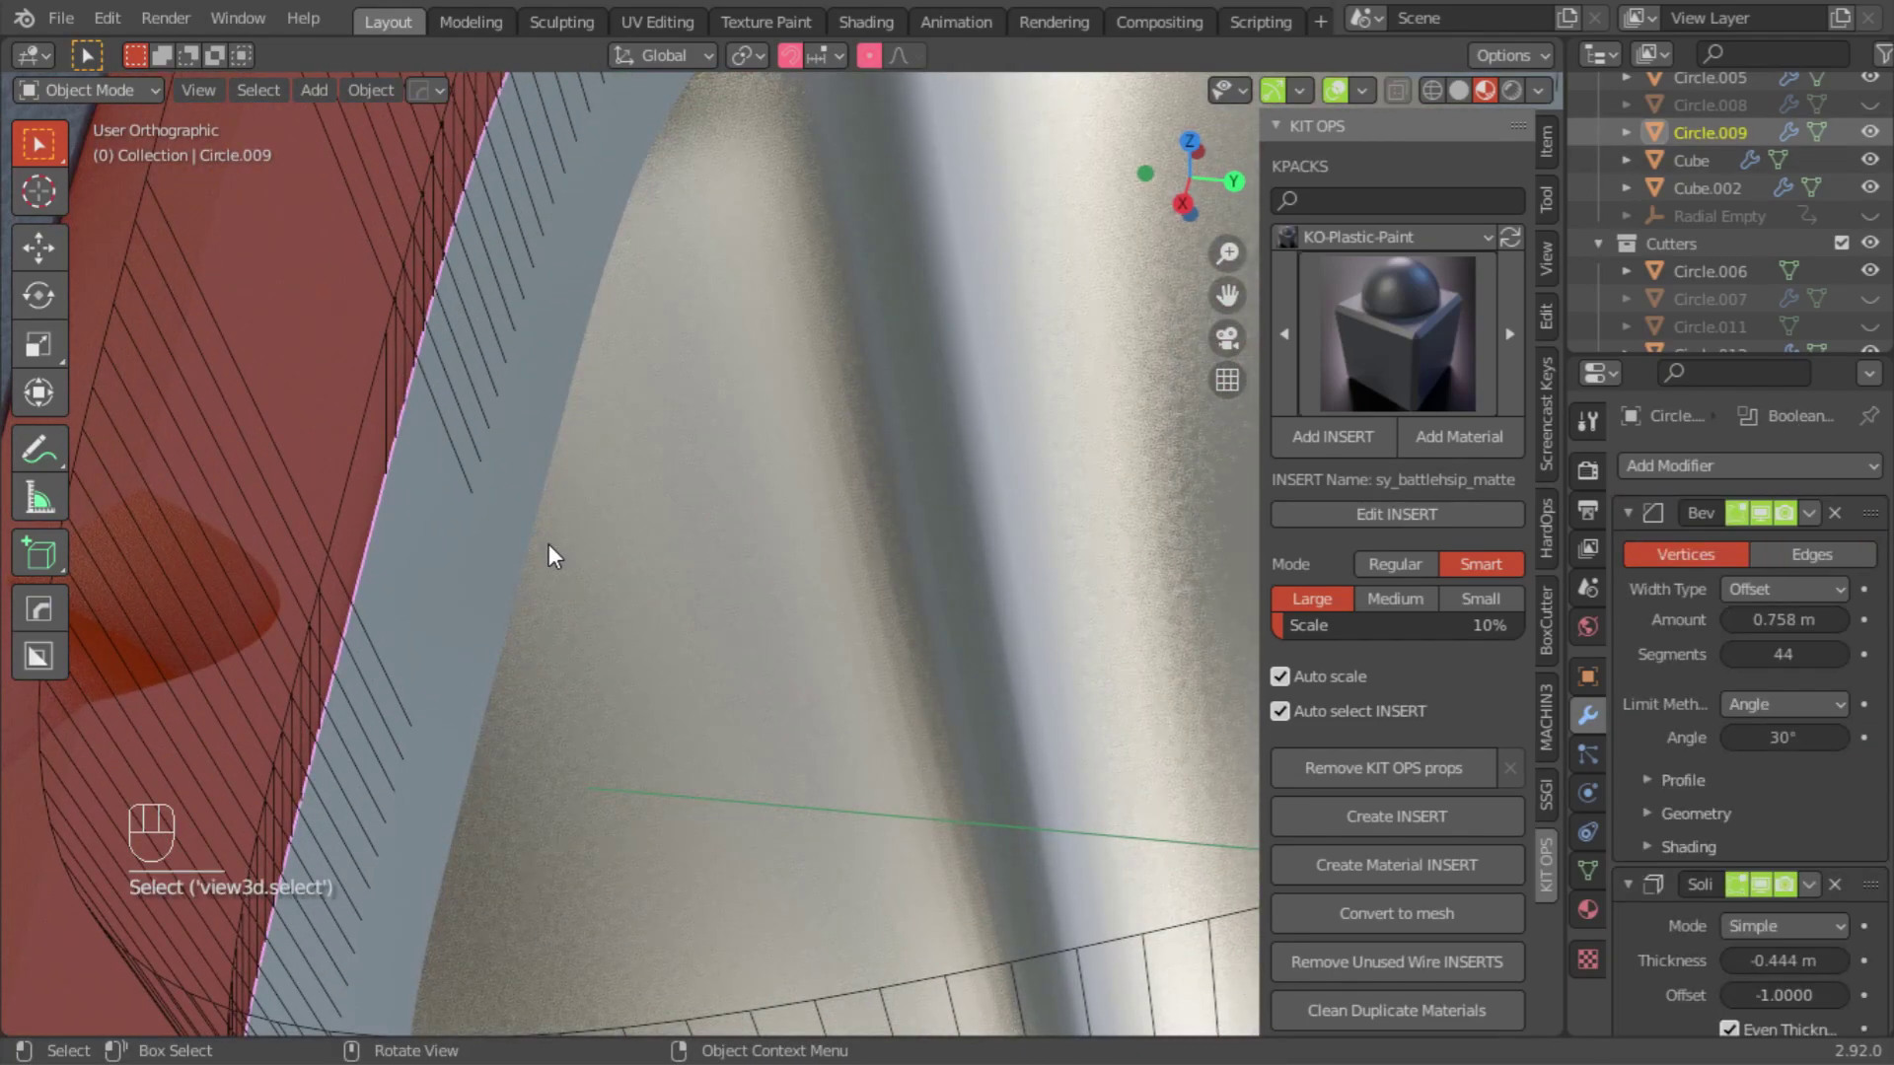
key("q")
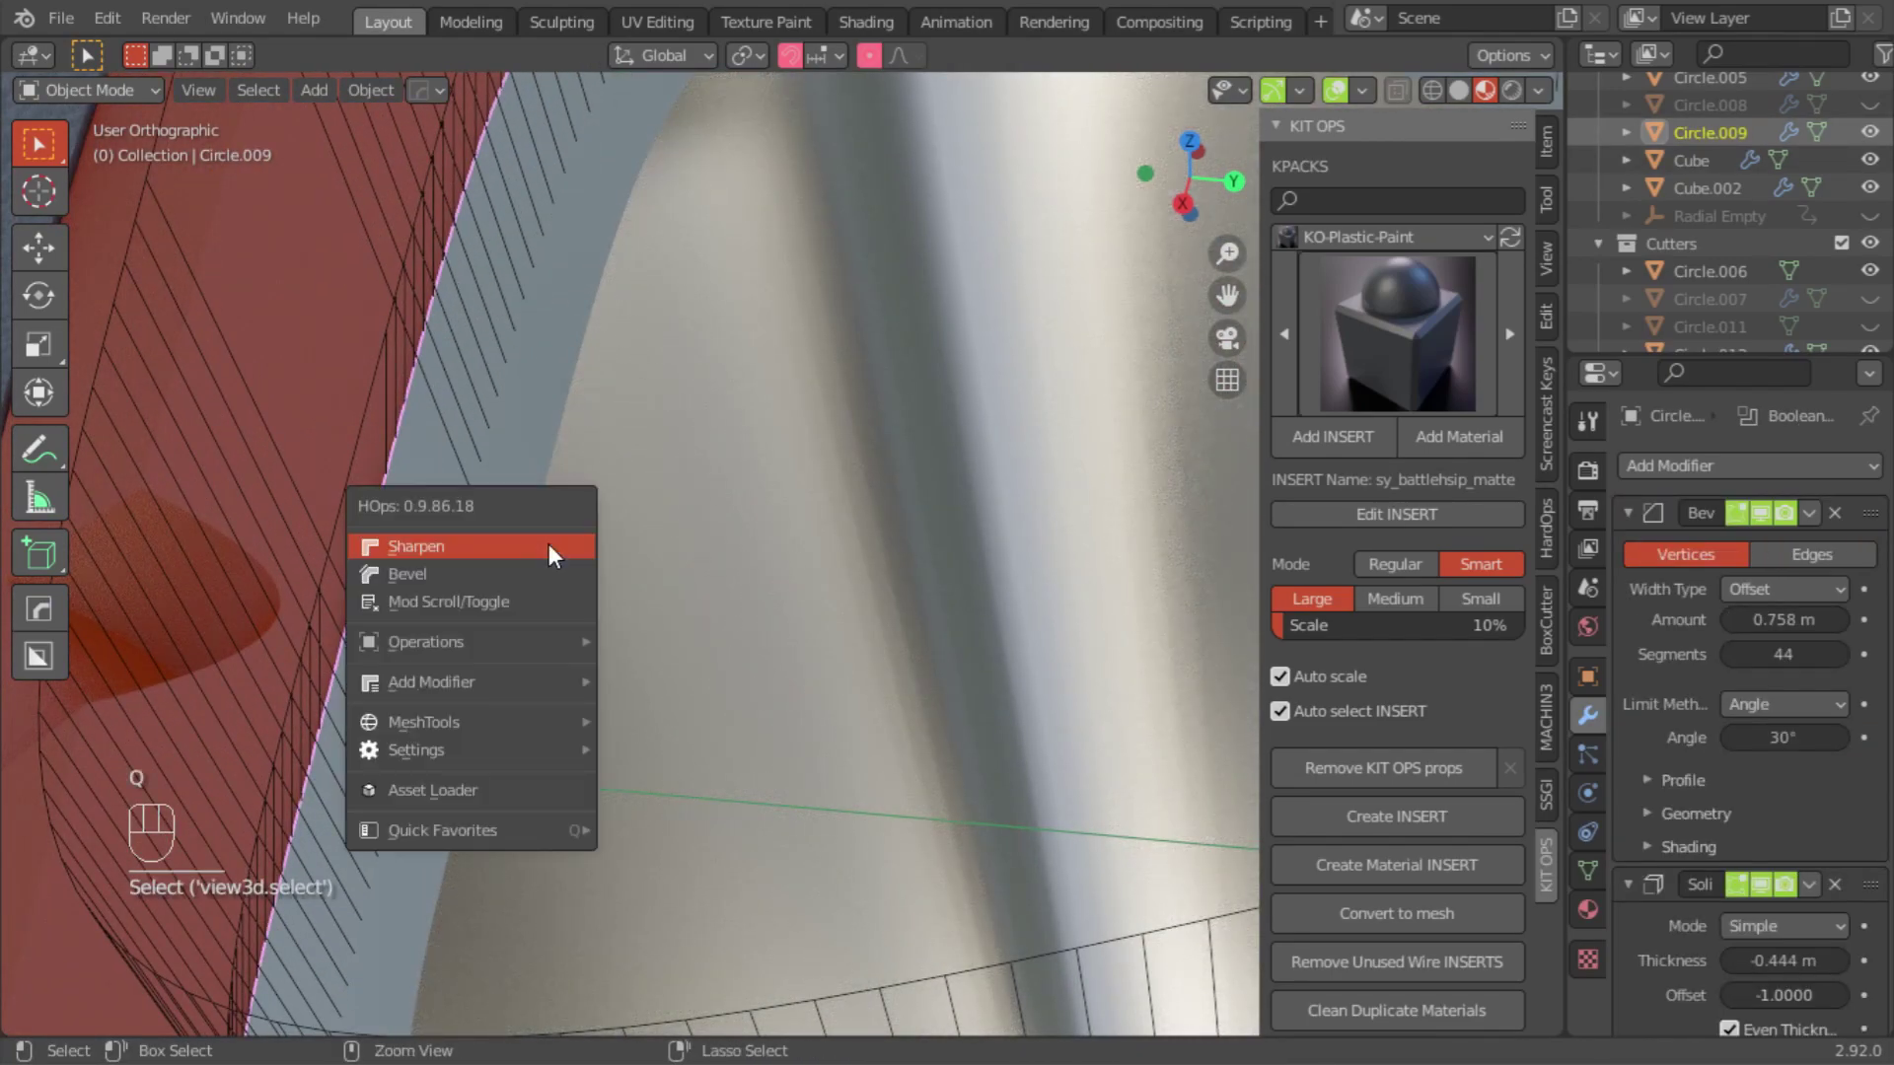
left_click(405, 584, "ctrl")
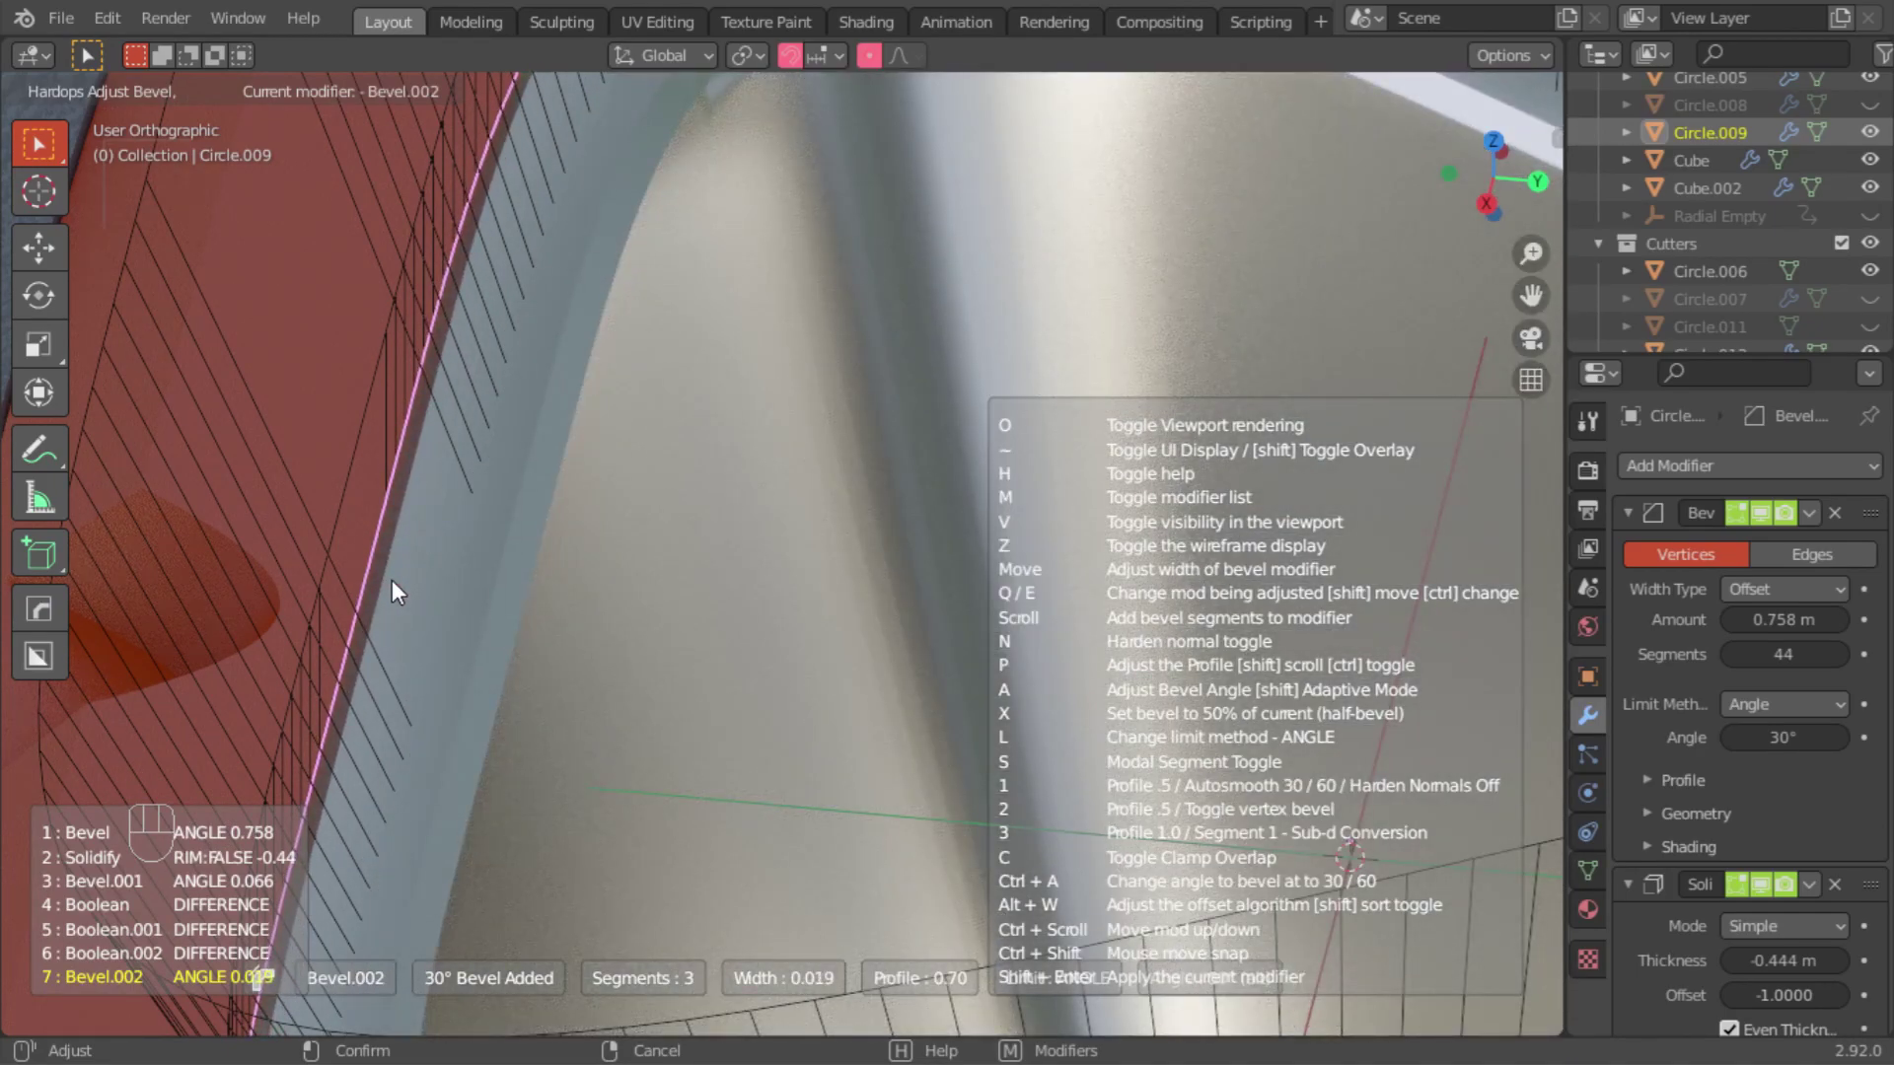
scroll(393, 580, "up", 6)
scroll(393, 592, "up", 3)
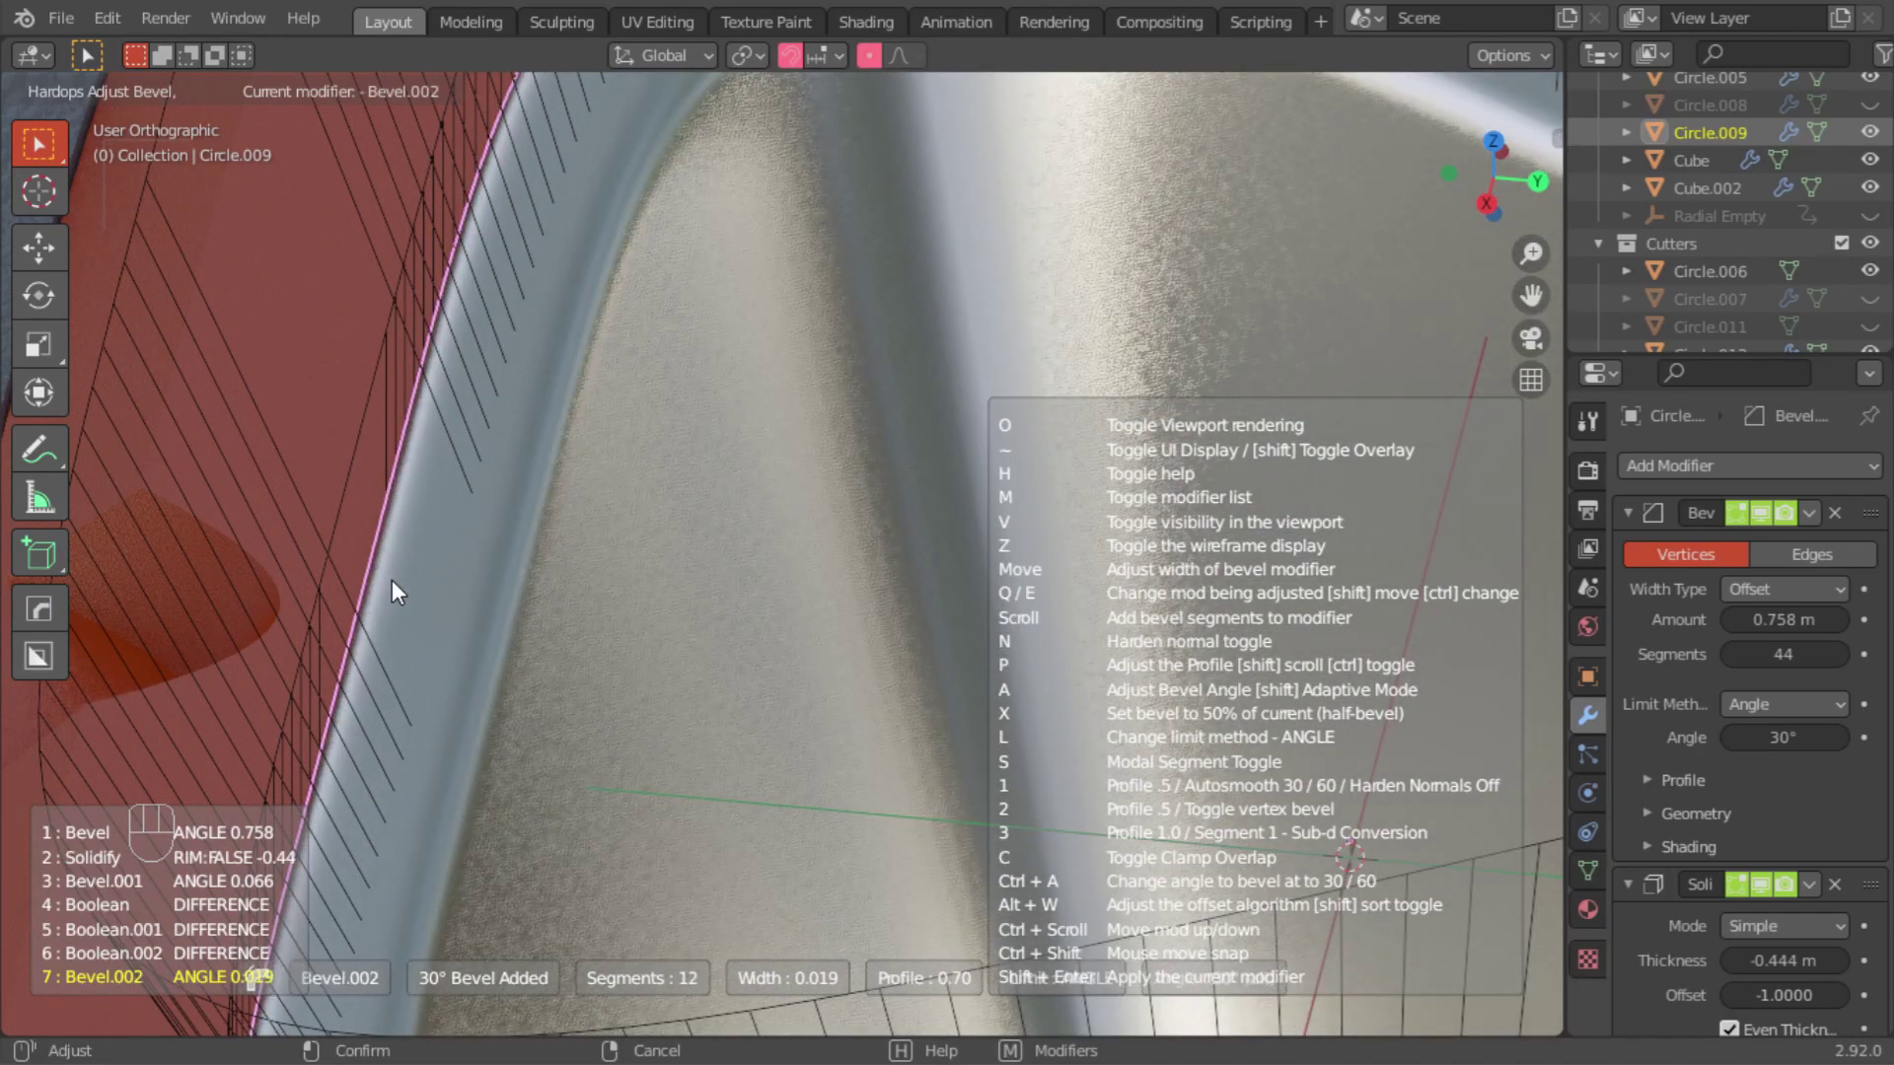
left_click(392, 582)
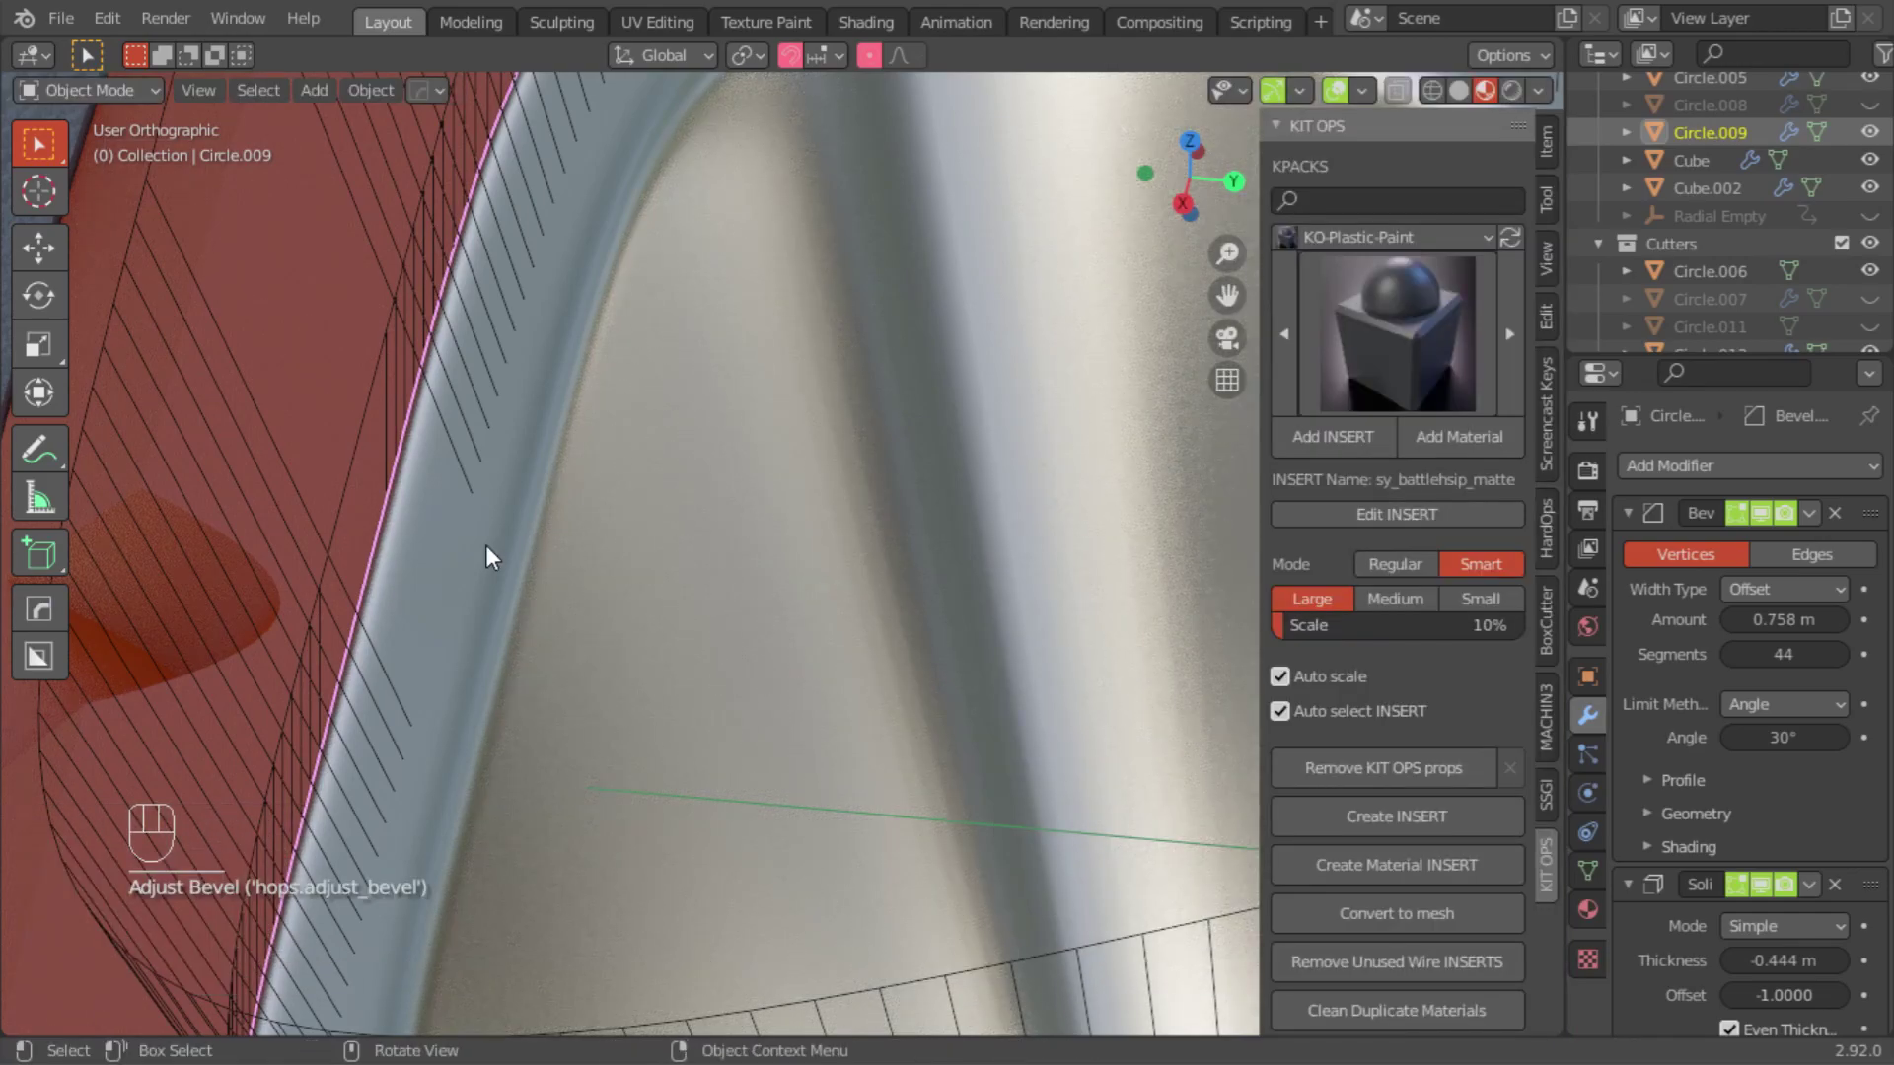
key("KP_Decimal")
middle_click_drag(393, 558, 612, 369)
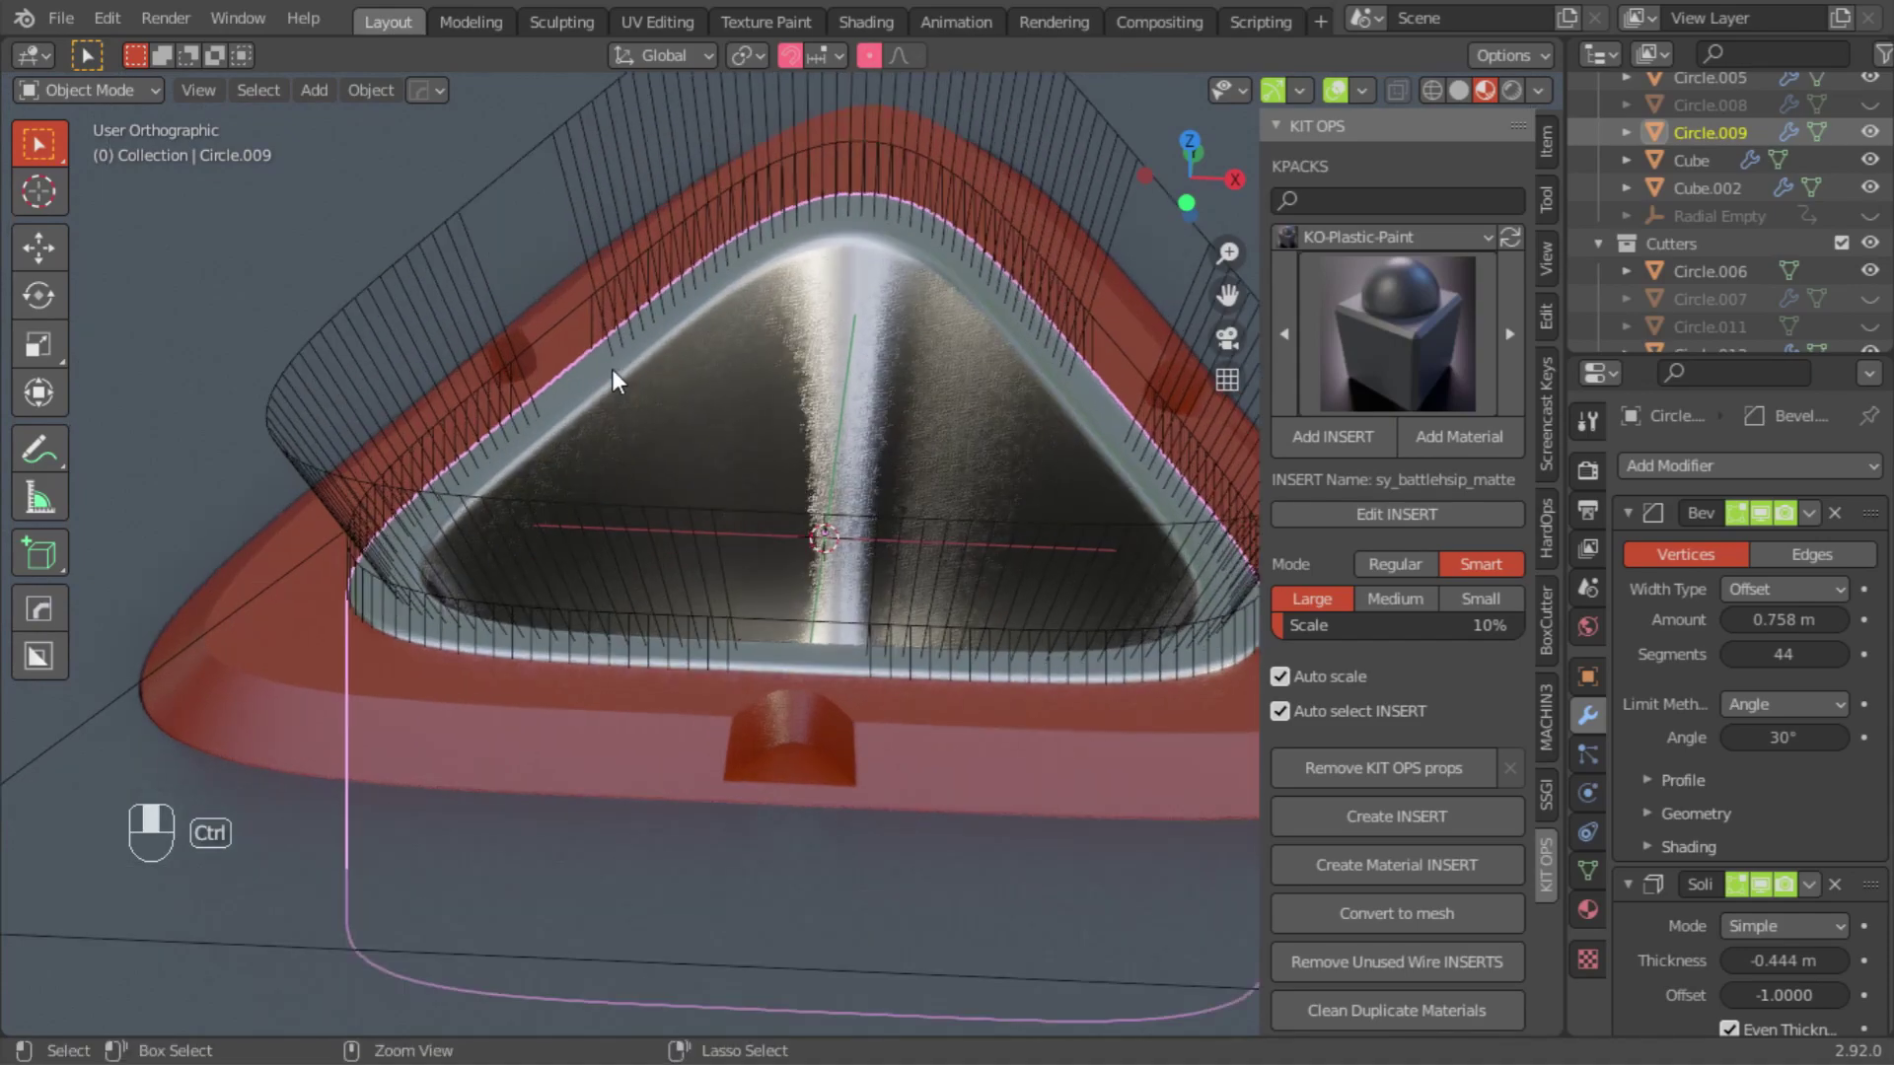
Step: Hide the remaining flared wire cutter and the slab cutter around the insert
left_click(443, 247)
middle_click_drag(443, 247, 632, 641)
key("h")
left_click(807, 625)
key("h")
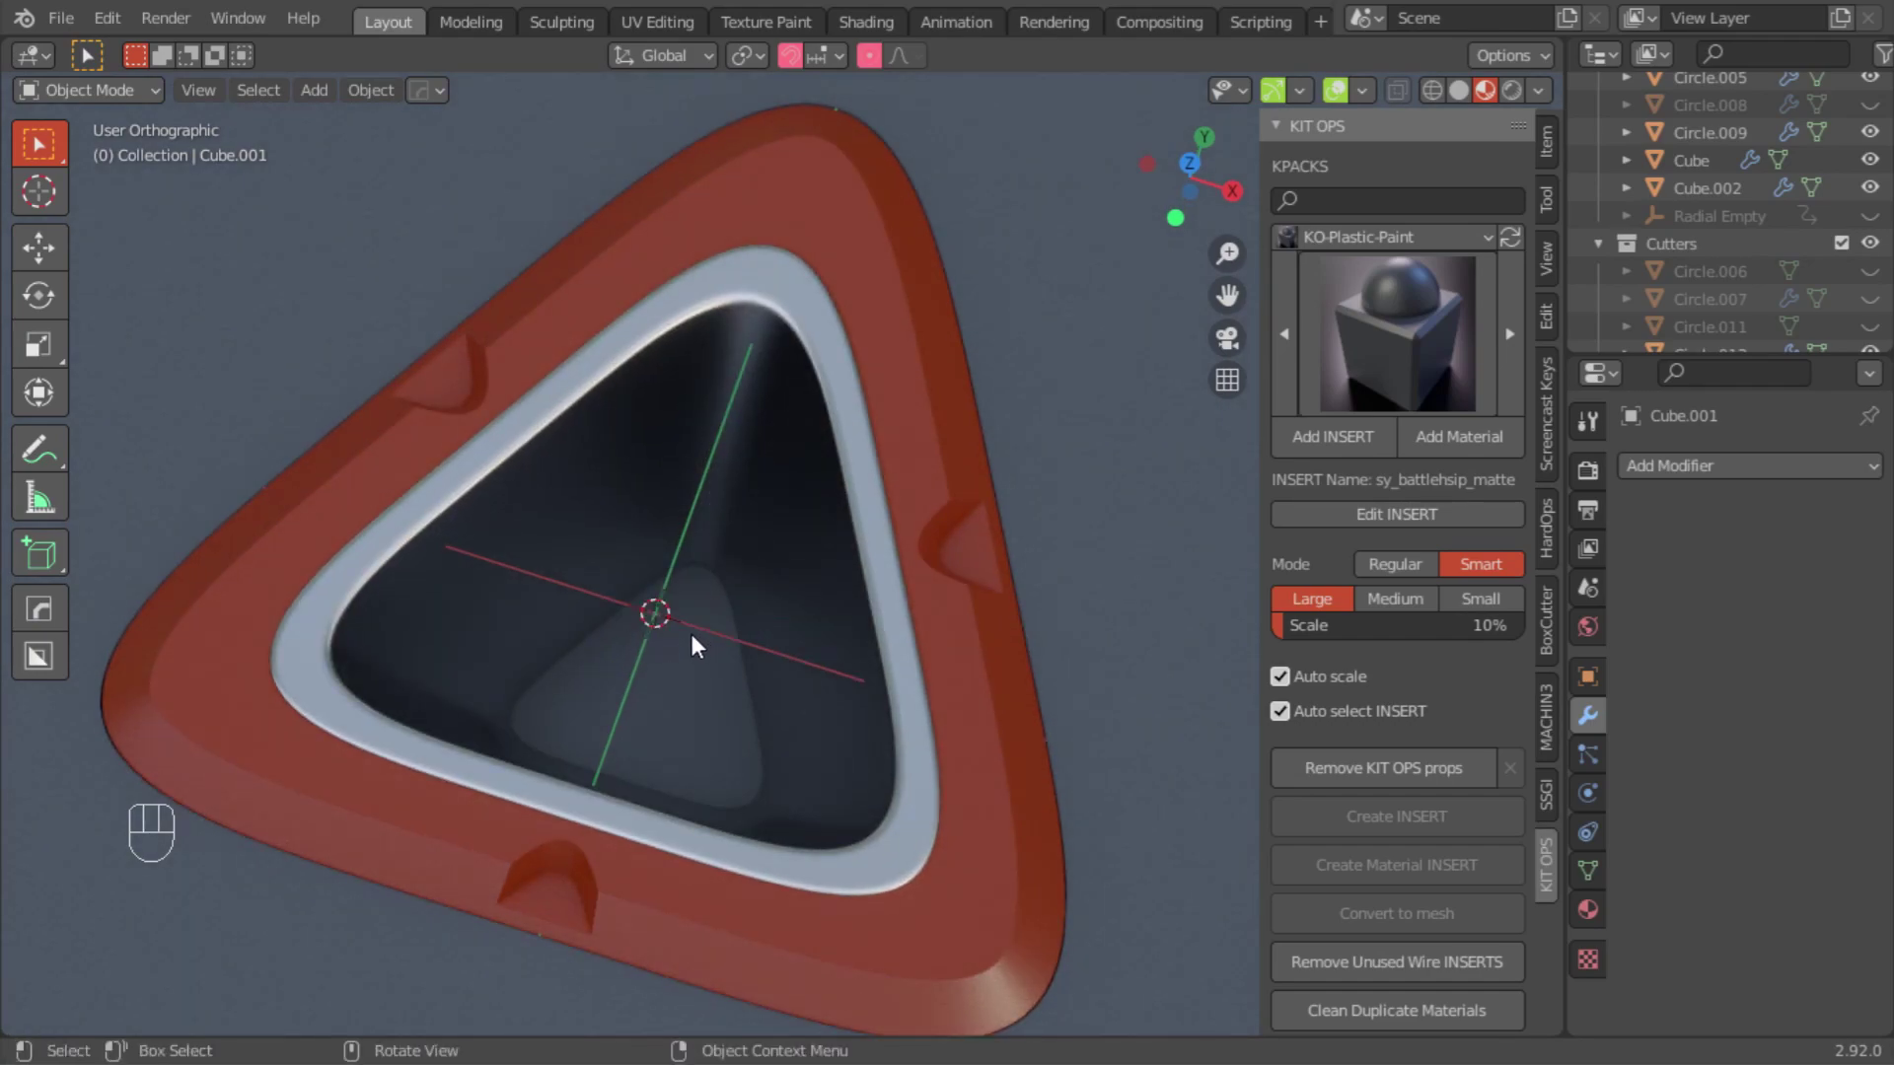
Step: Undo the cylinder's applied transform and scaling, and sharpen it with 30° sharpness and a 60° auto smooth angle
key("ctrl+z")
key("ctrl+z")
key("ctrl+z")
key("ctrl+z")
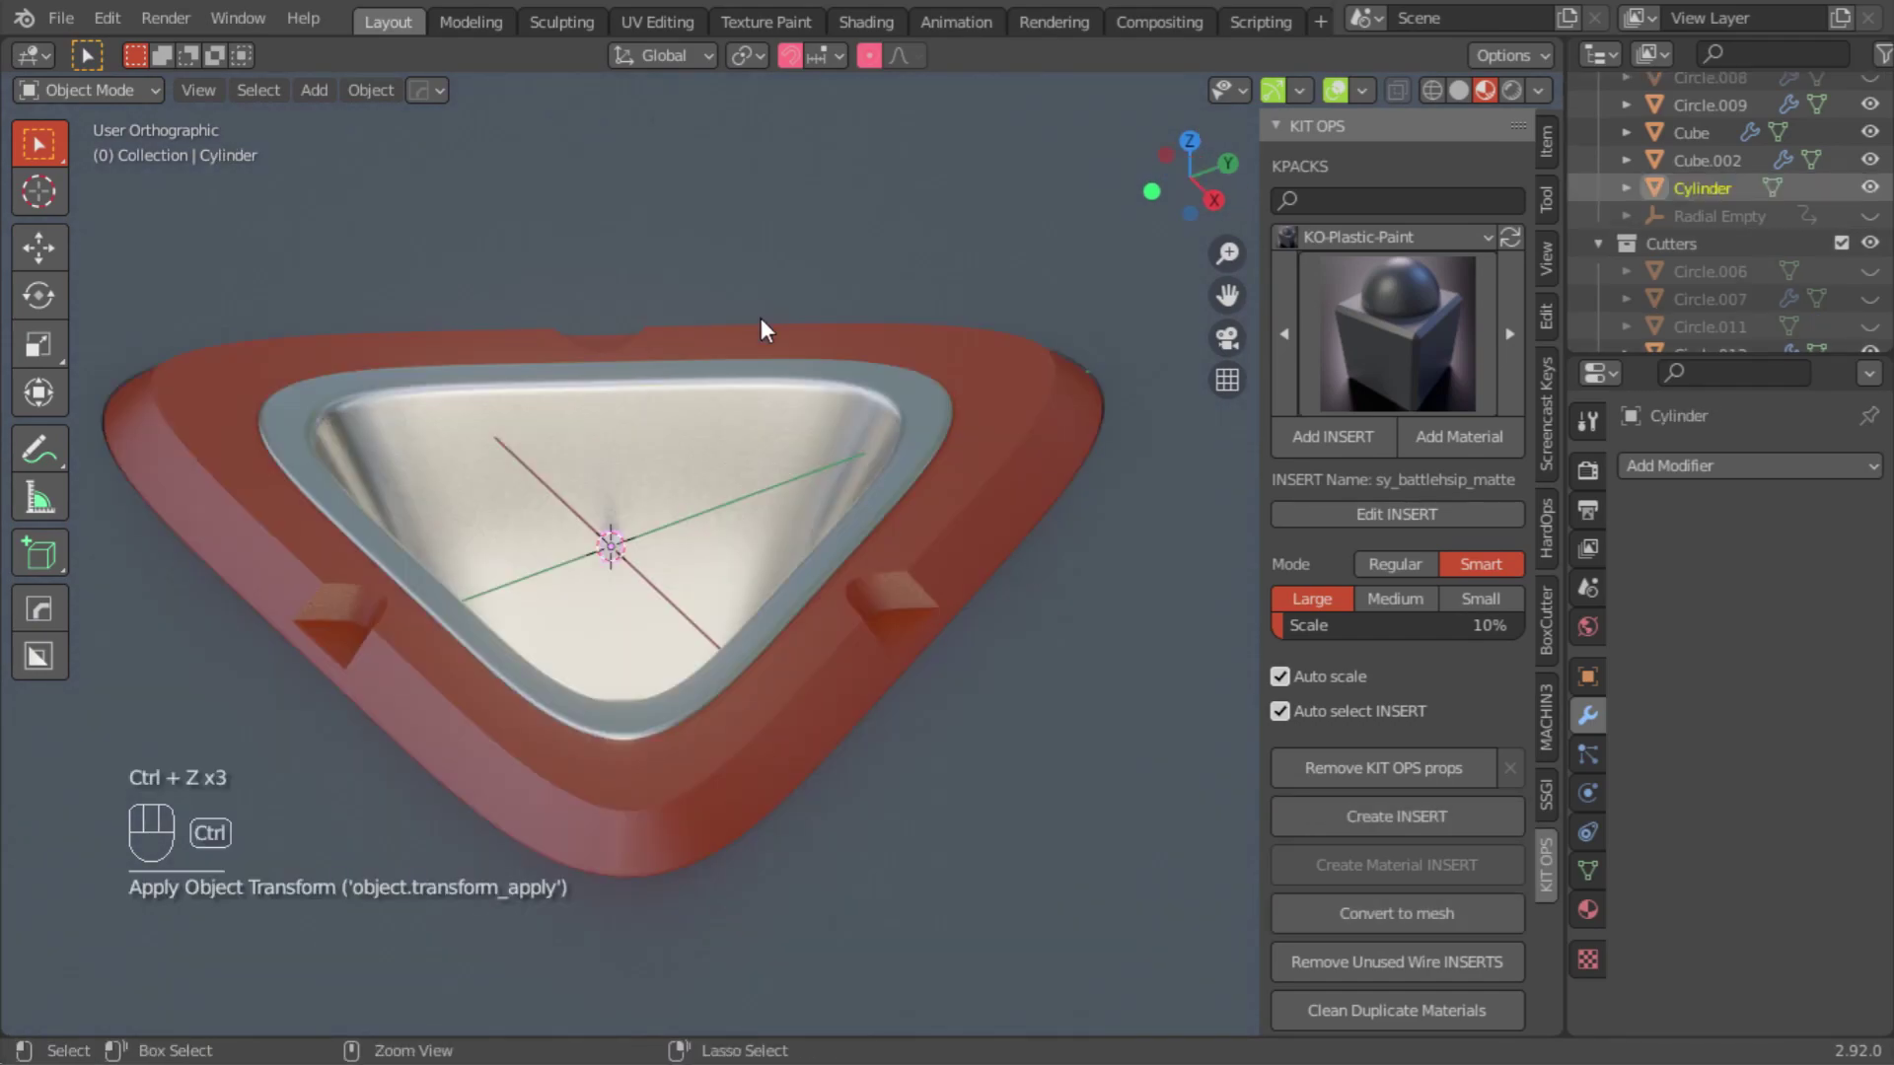
key("q")
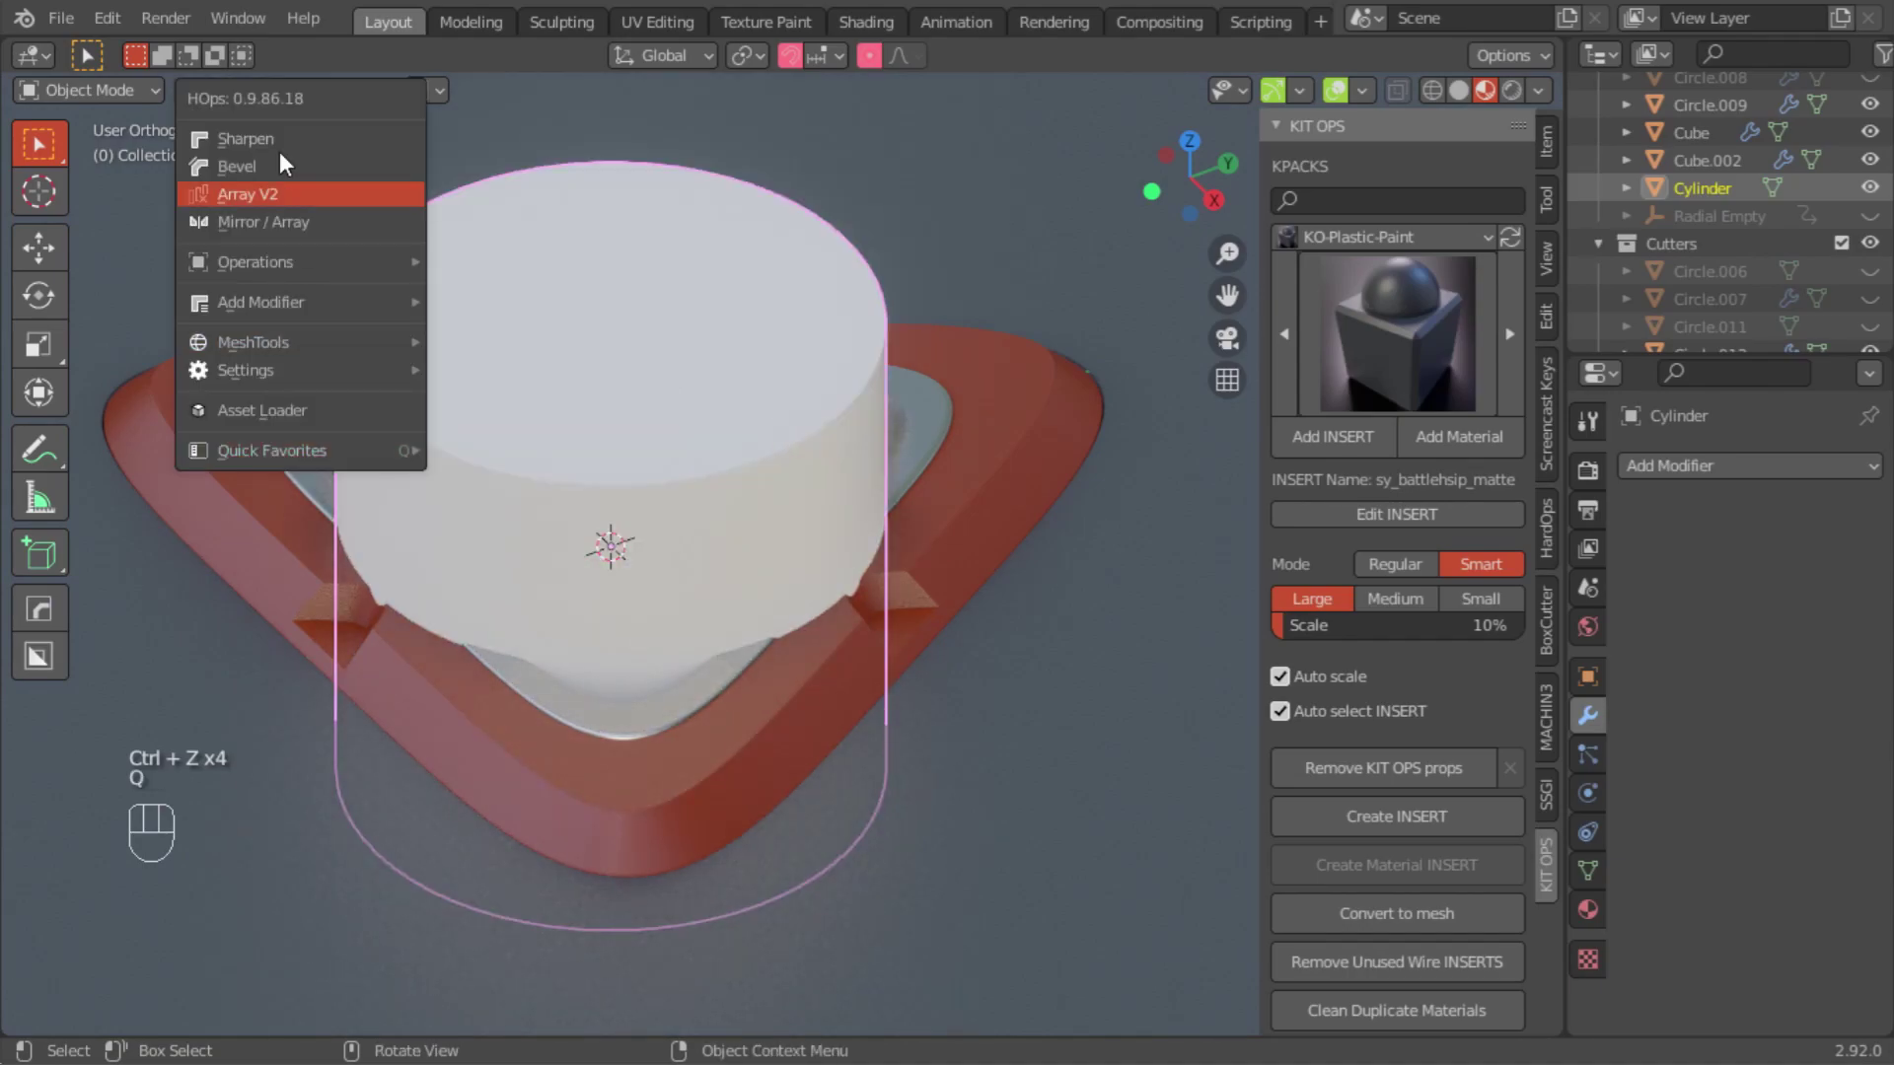
left_click(285, 191)
Step: Scale the cylinder to 0.048 and apply its location, rotation and scale
key("s")
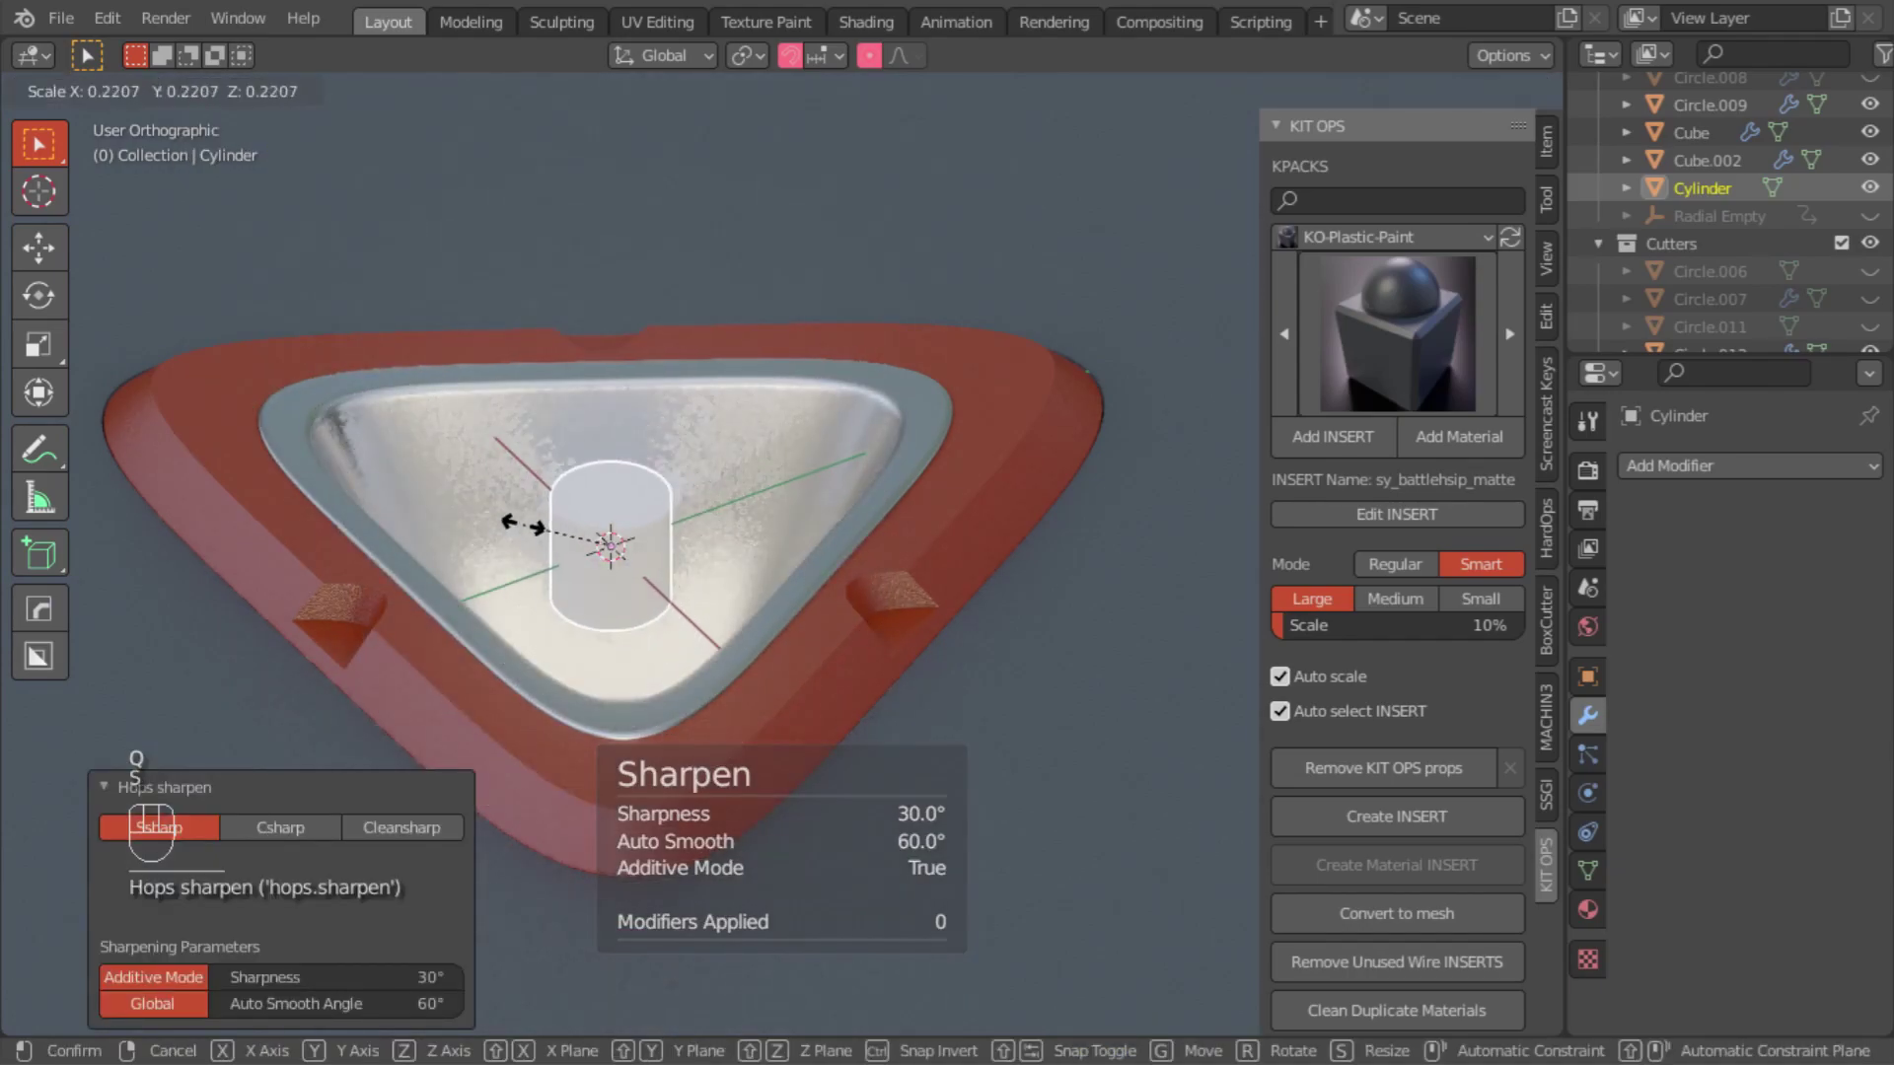
left_click(597, 560)
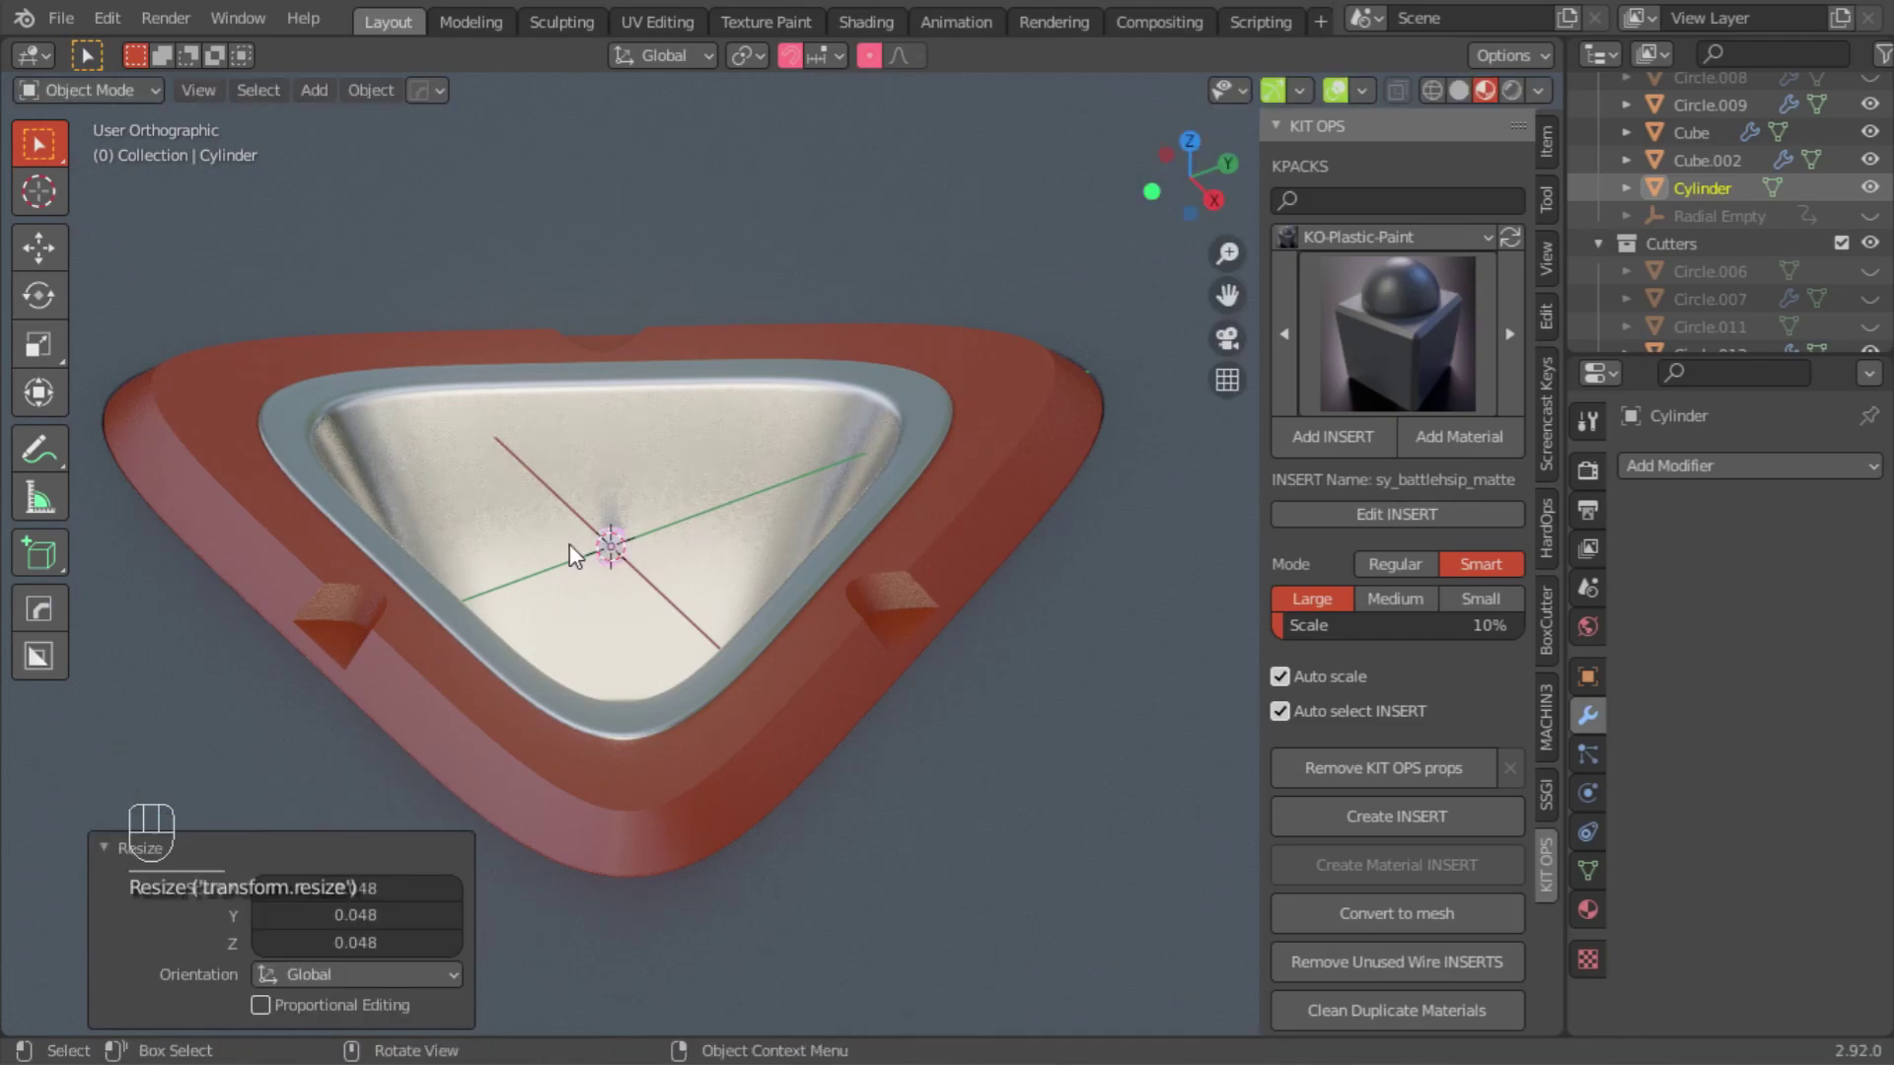
key("q")
mouse_move(498, 854)
left_click(668, 864)
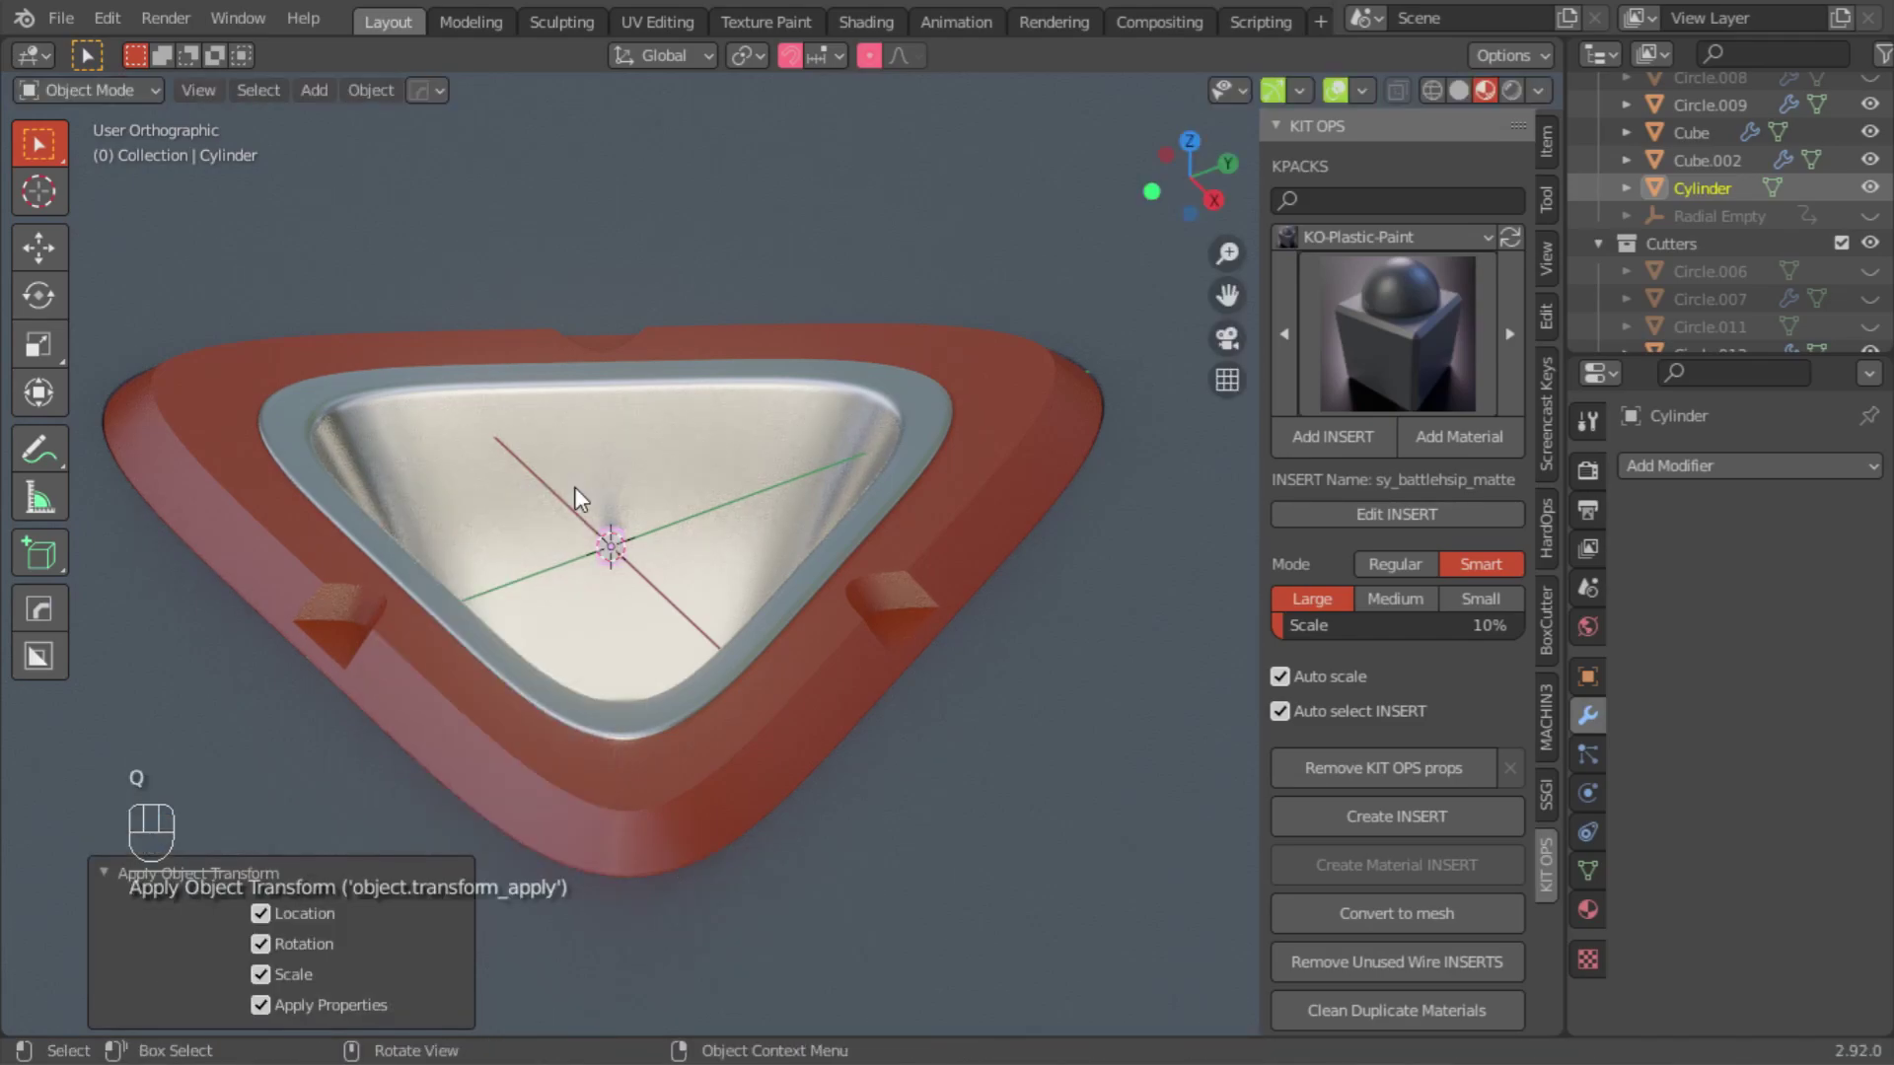
Step: Create a HardOps radial array of the cylinder with 3 segments around Z and a displacement of 0.625
key("q")
mouse_move(461, 385)
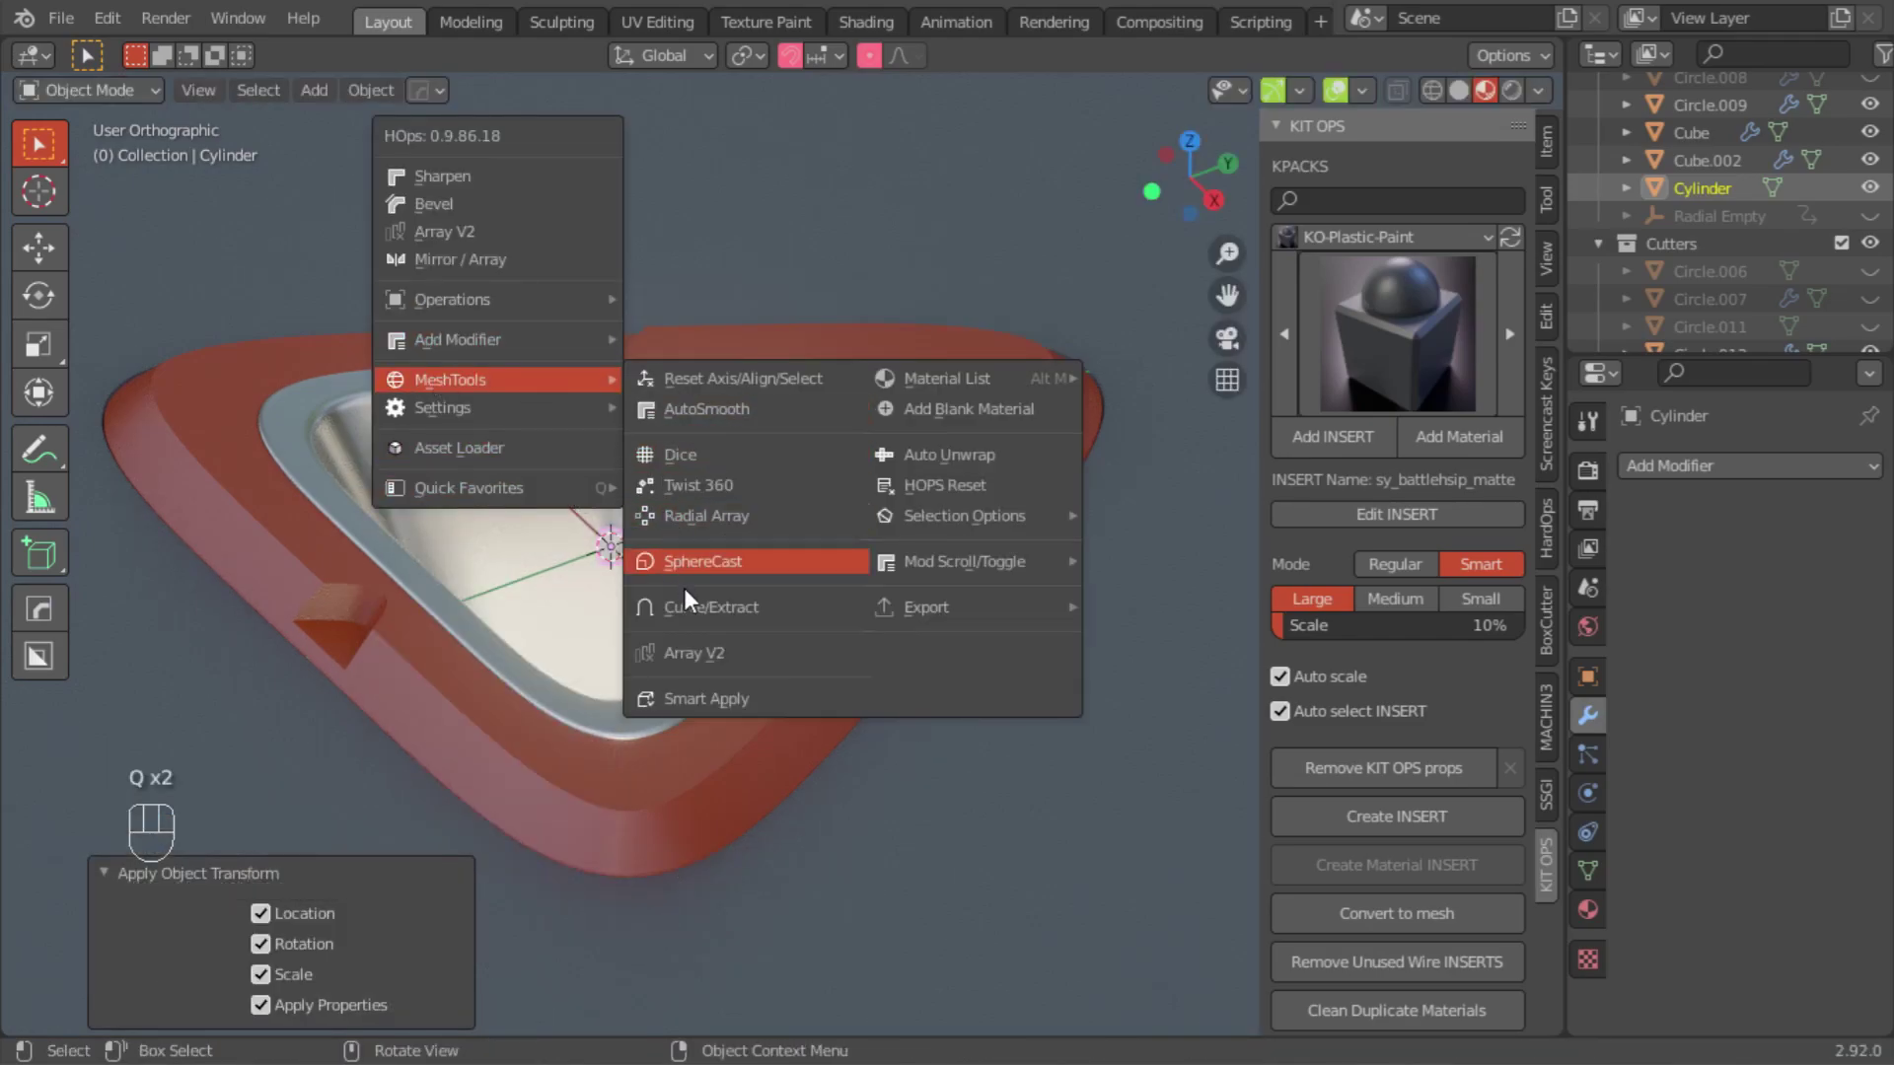
left_click(681, 513)
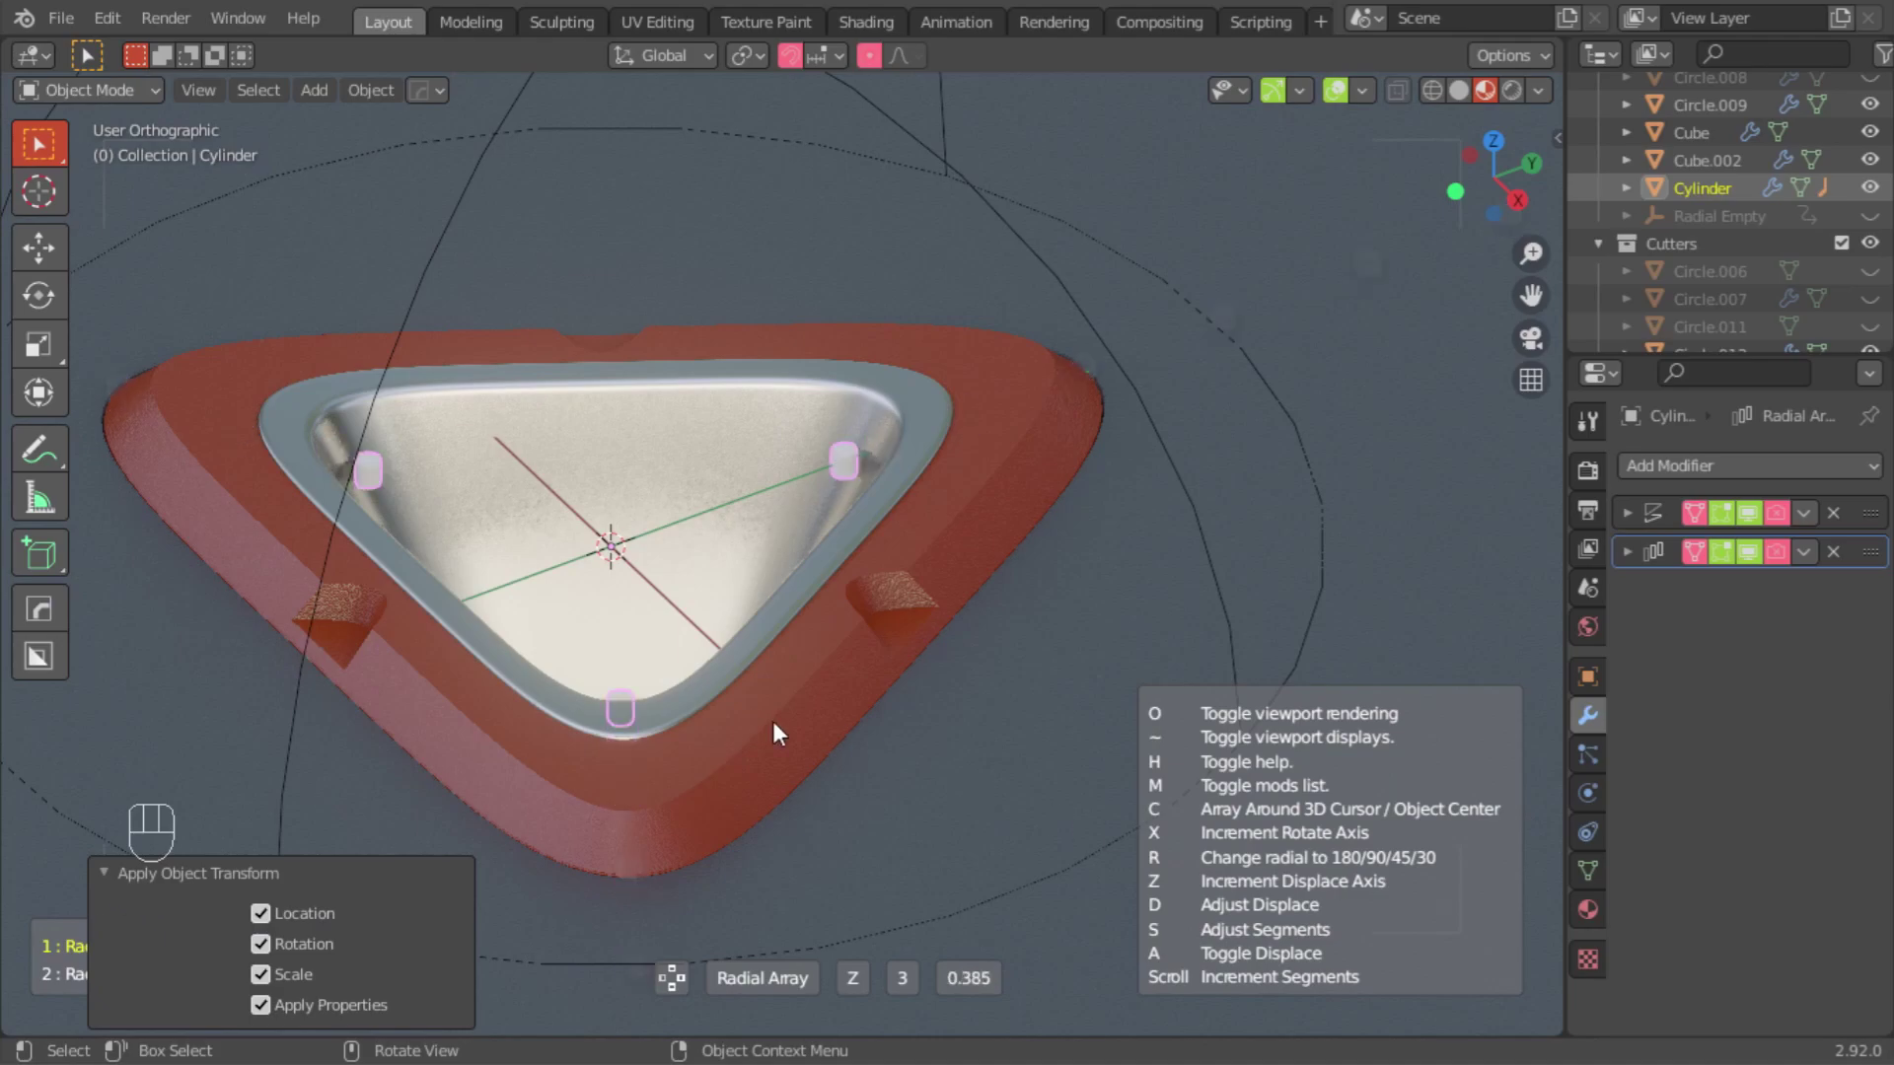
left_click(880, 757)
Step: Move the arrayed cylinder's whole mesh along Z in Edit Mode so the three copies sit at the red base's corners
key("KP_7")
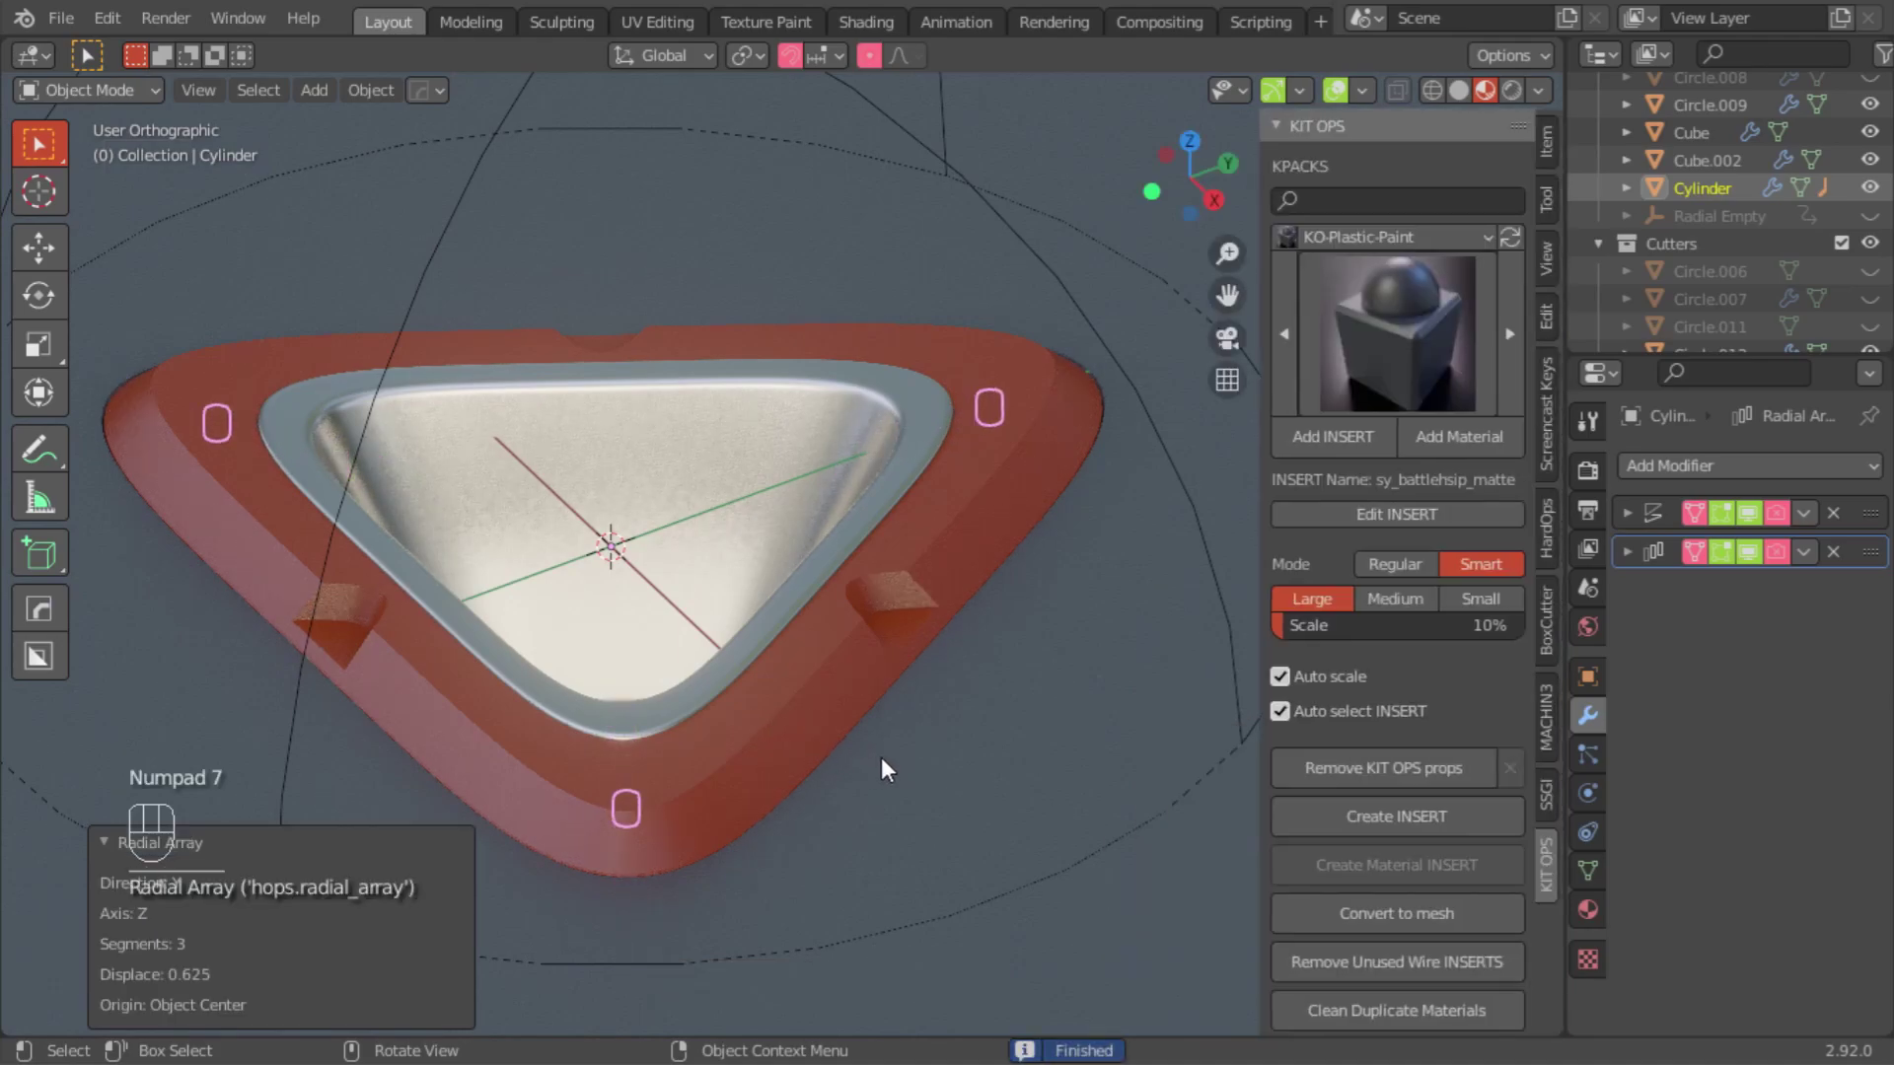
key("Tab")
key("Tab")
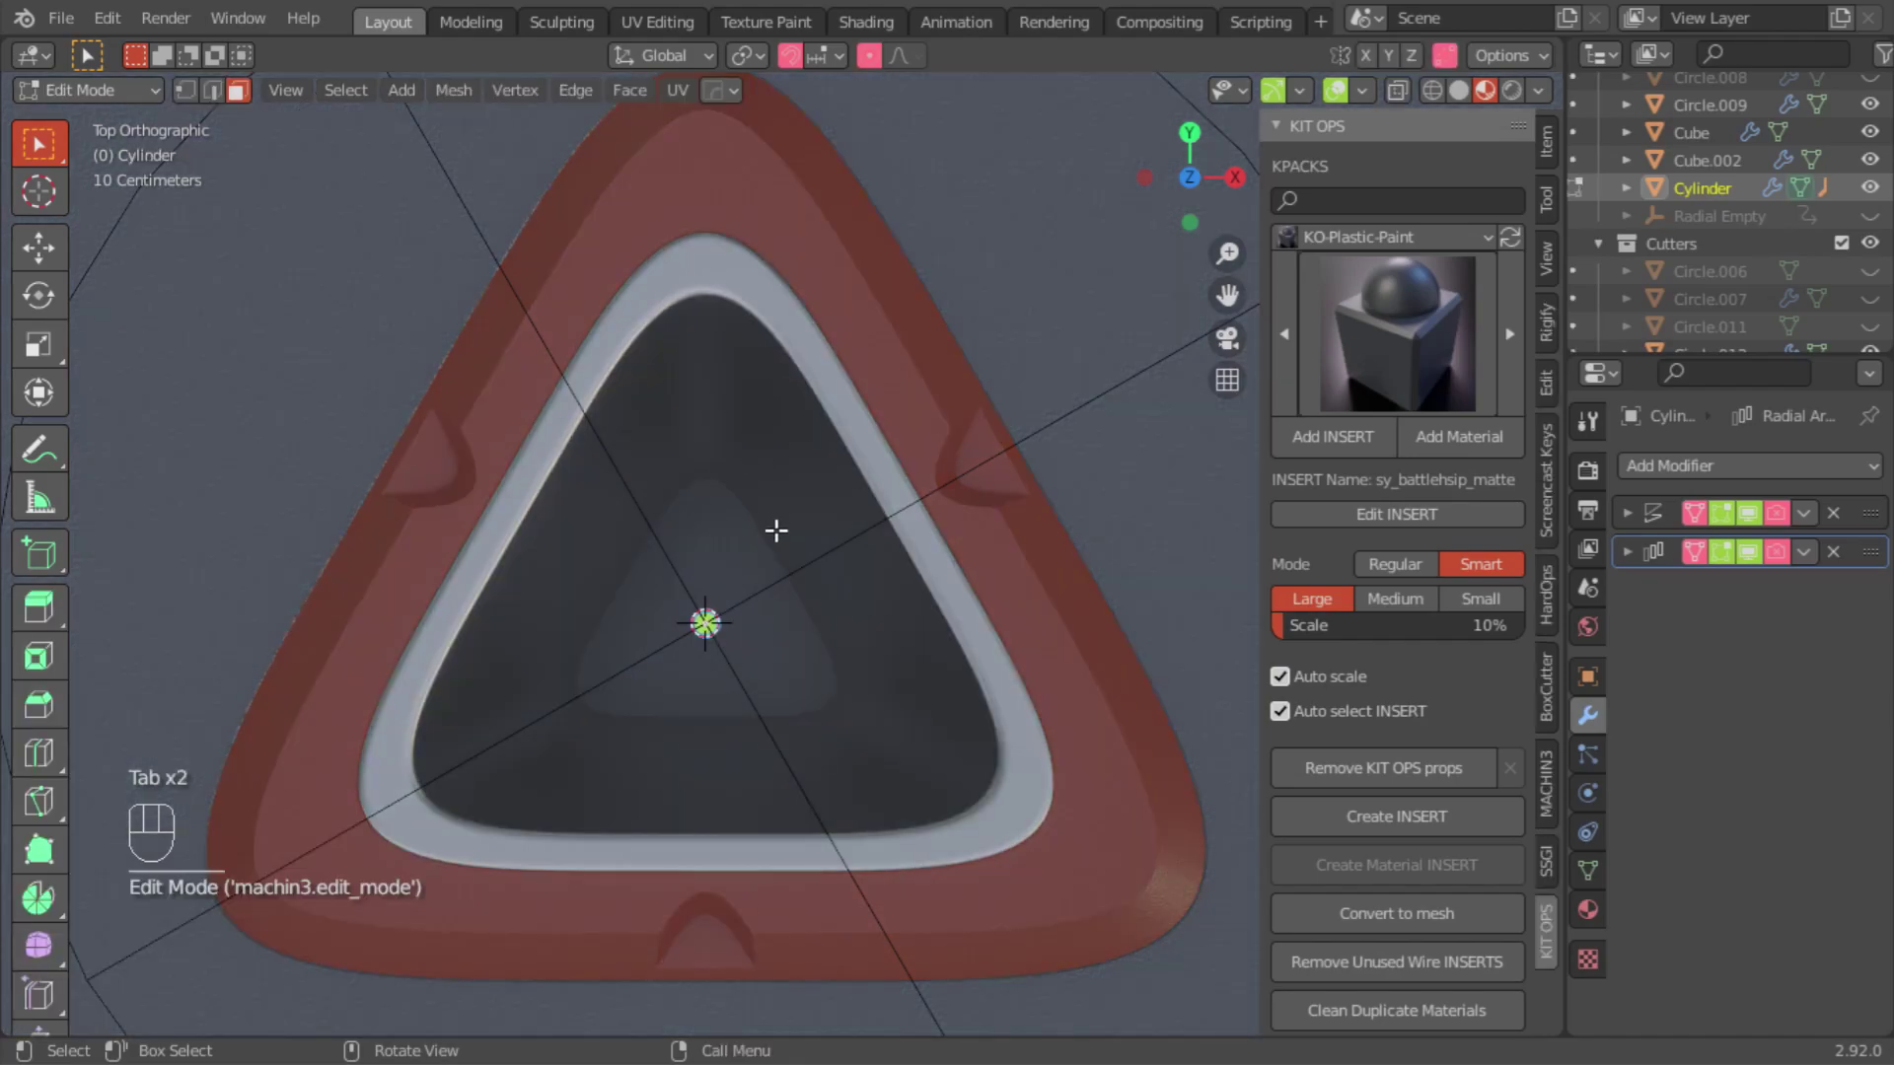
key("g")
key("z")
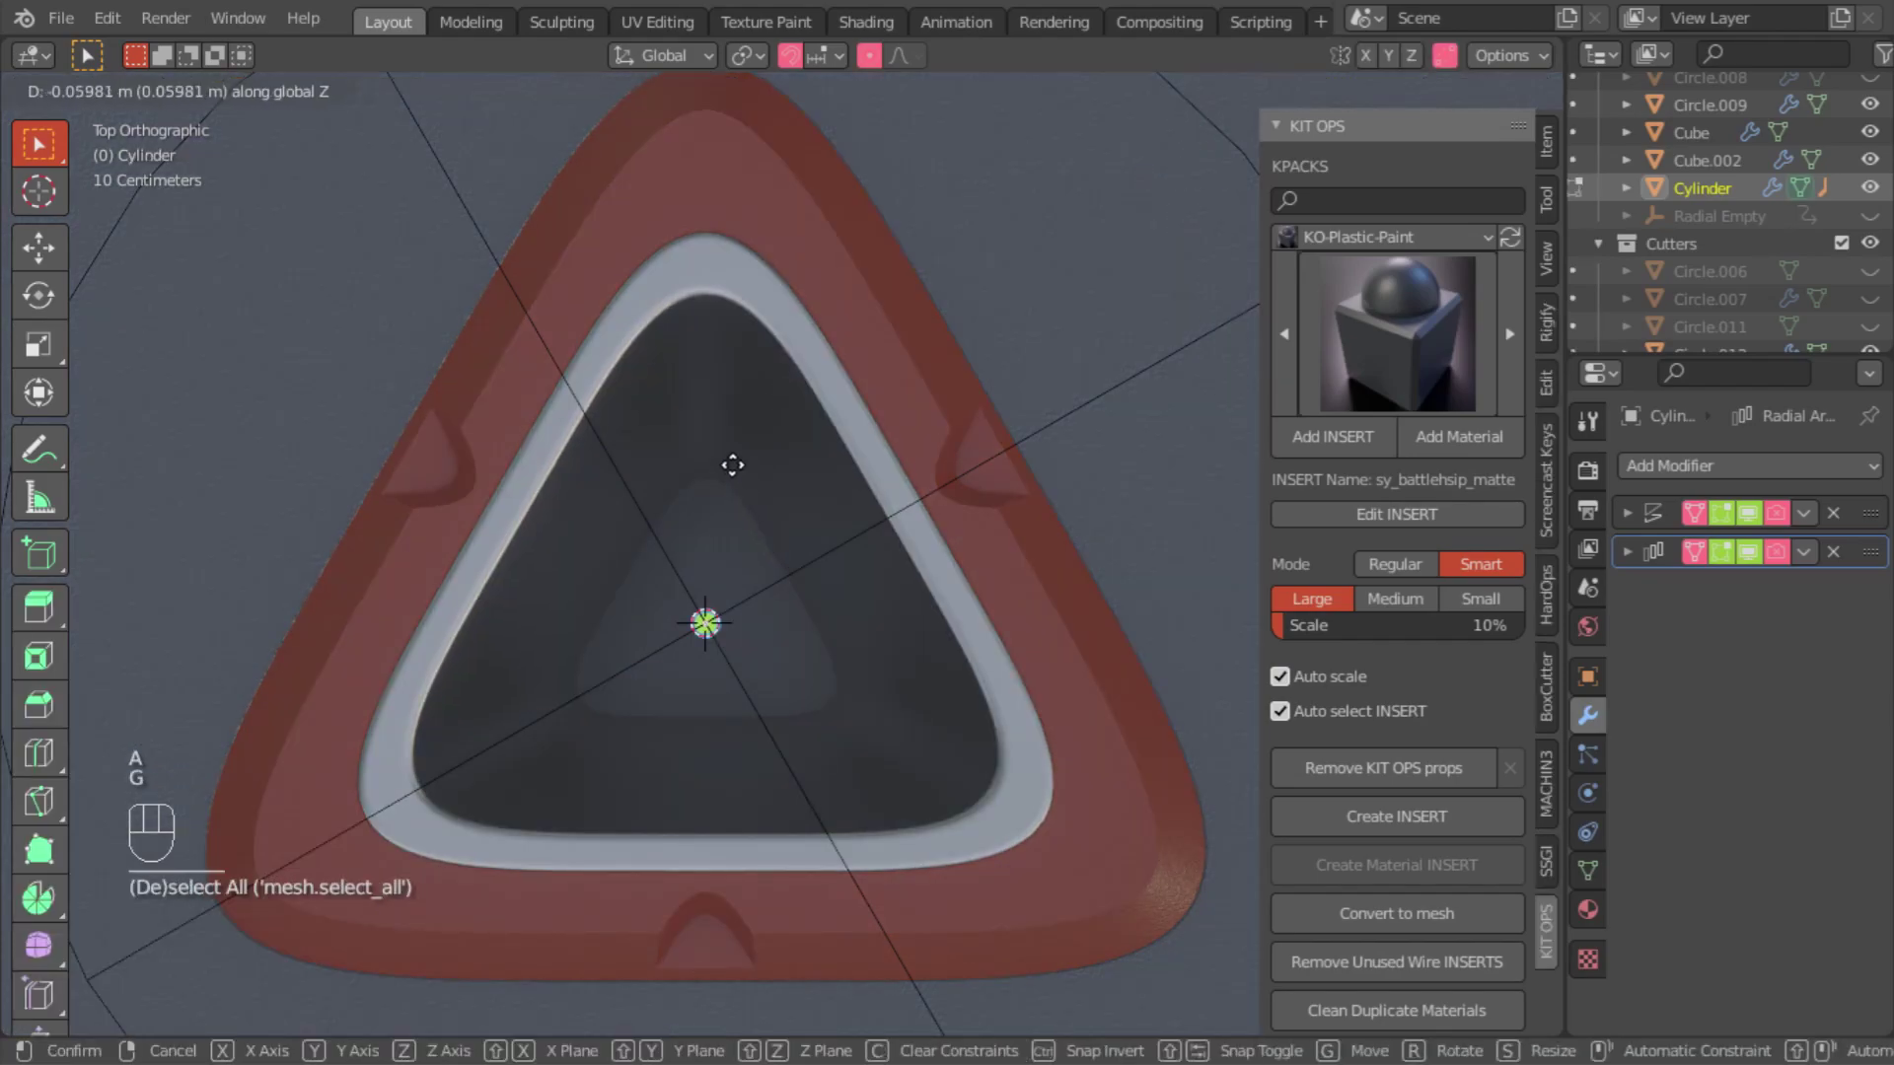
key("z")
key("z")
middle_click_drag(684, 400, 638, 211)
left_click(725, 327)
key("Tab")
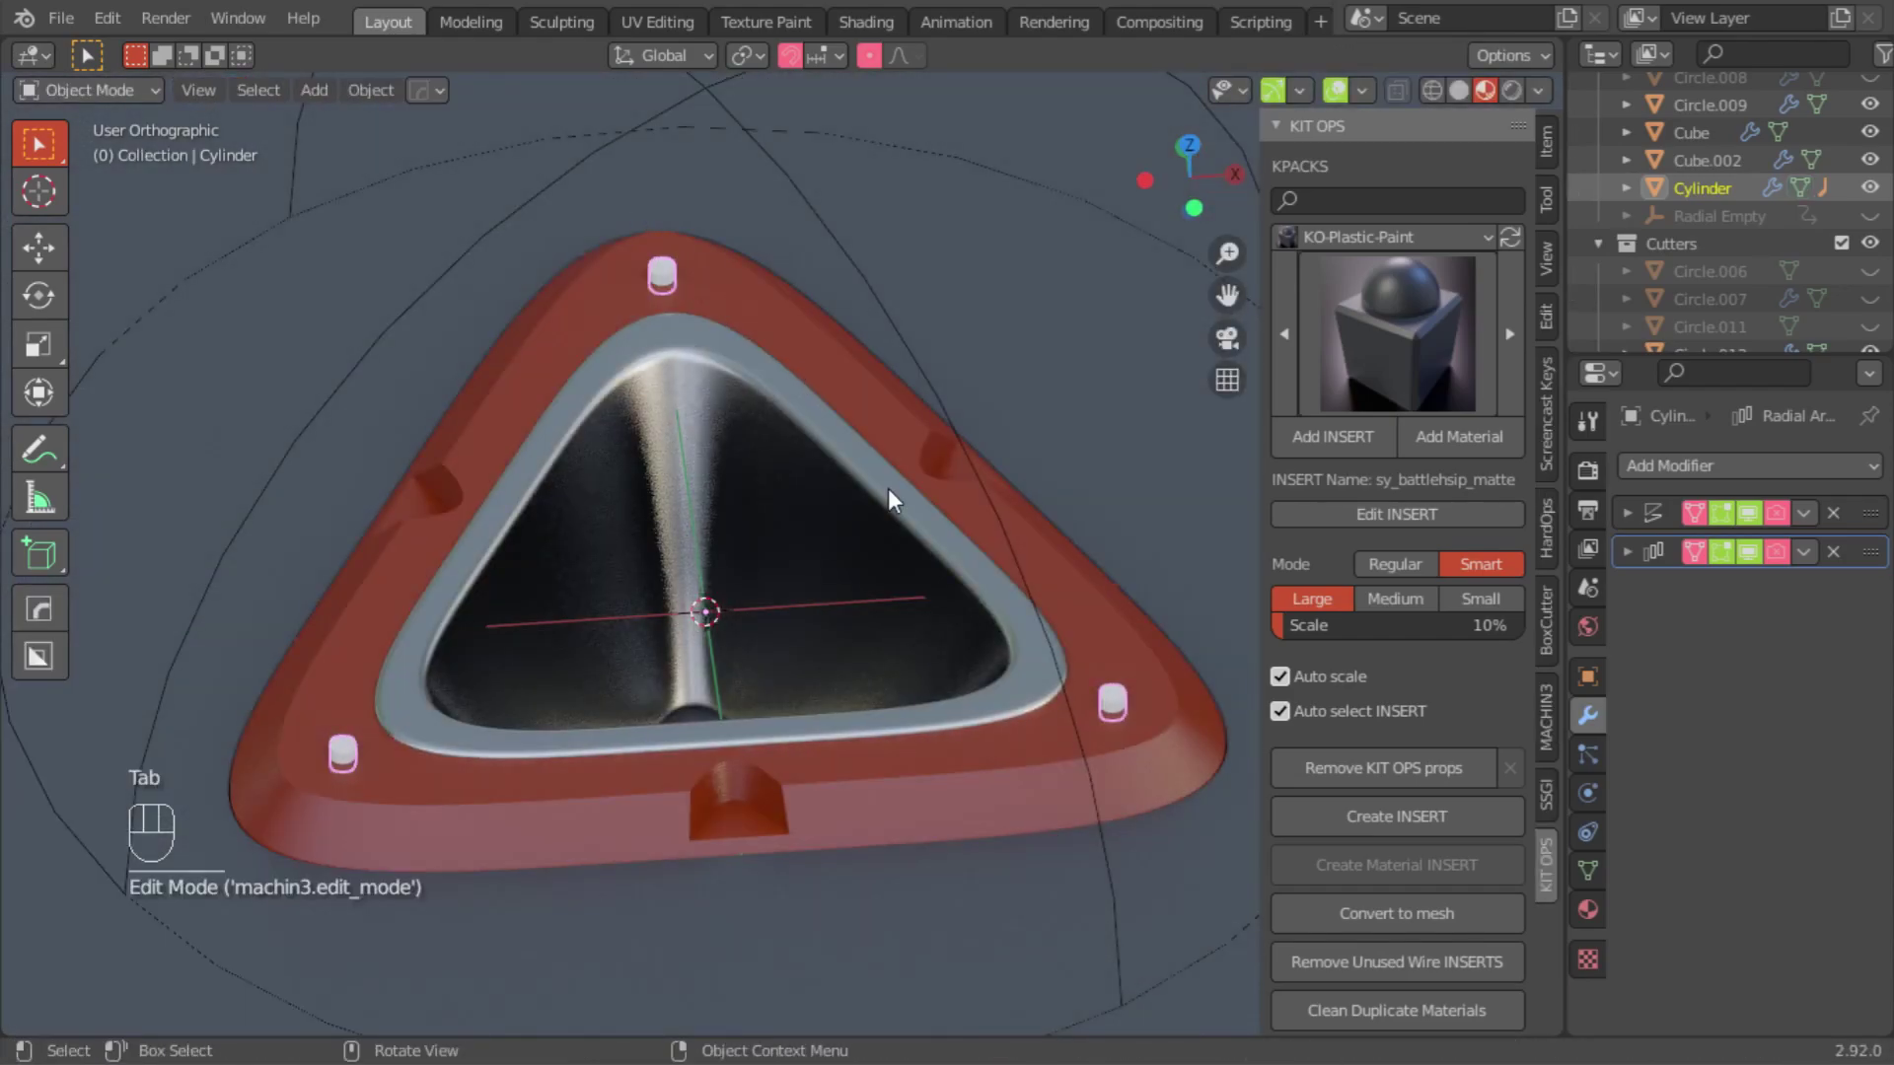
Step: Cut the three corner cylinders out of the red triangular base with a HardOps Difference boolean
left_click(1081, 612, "shift")
key("q")
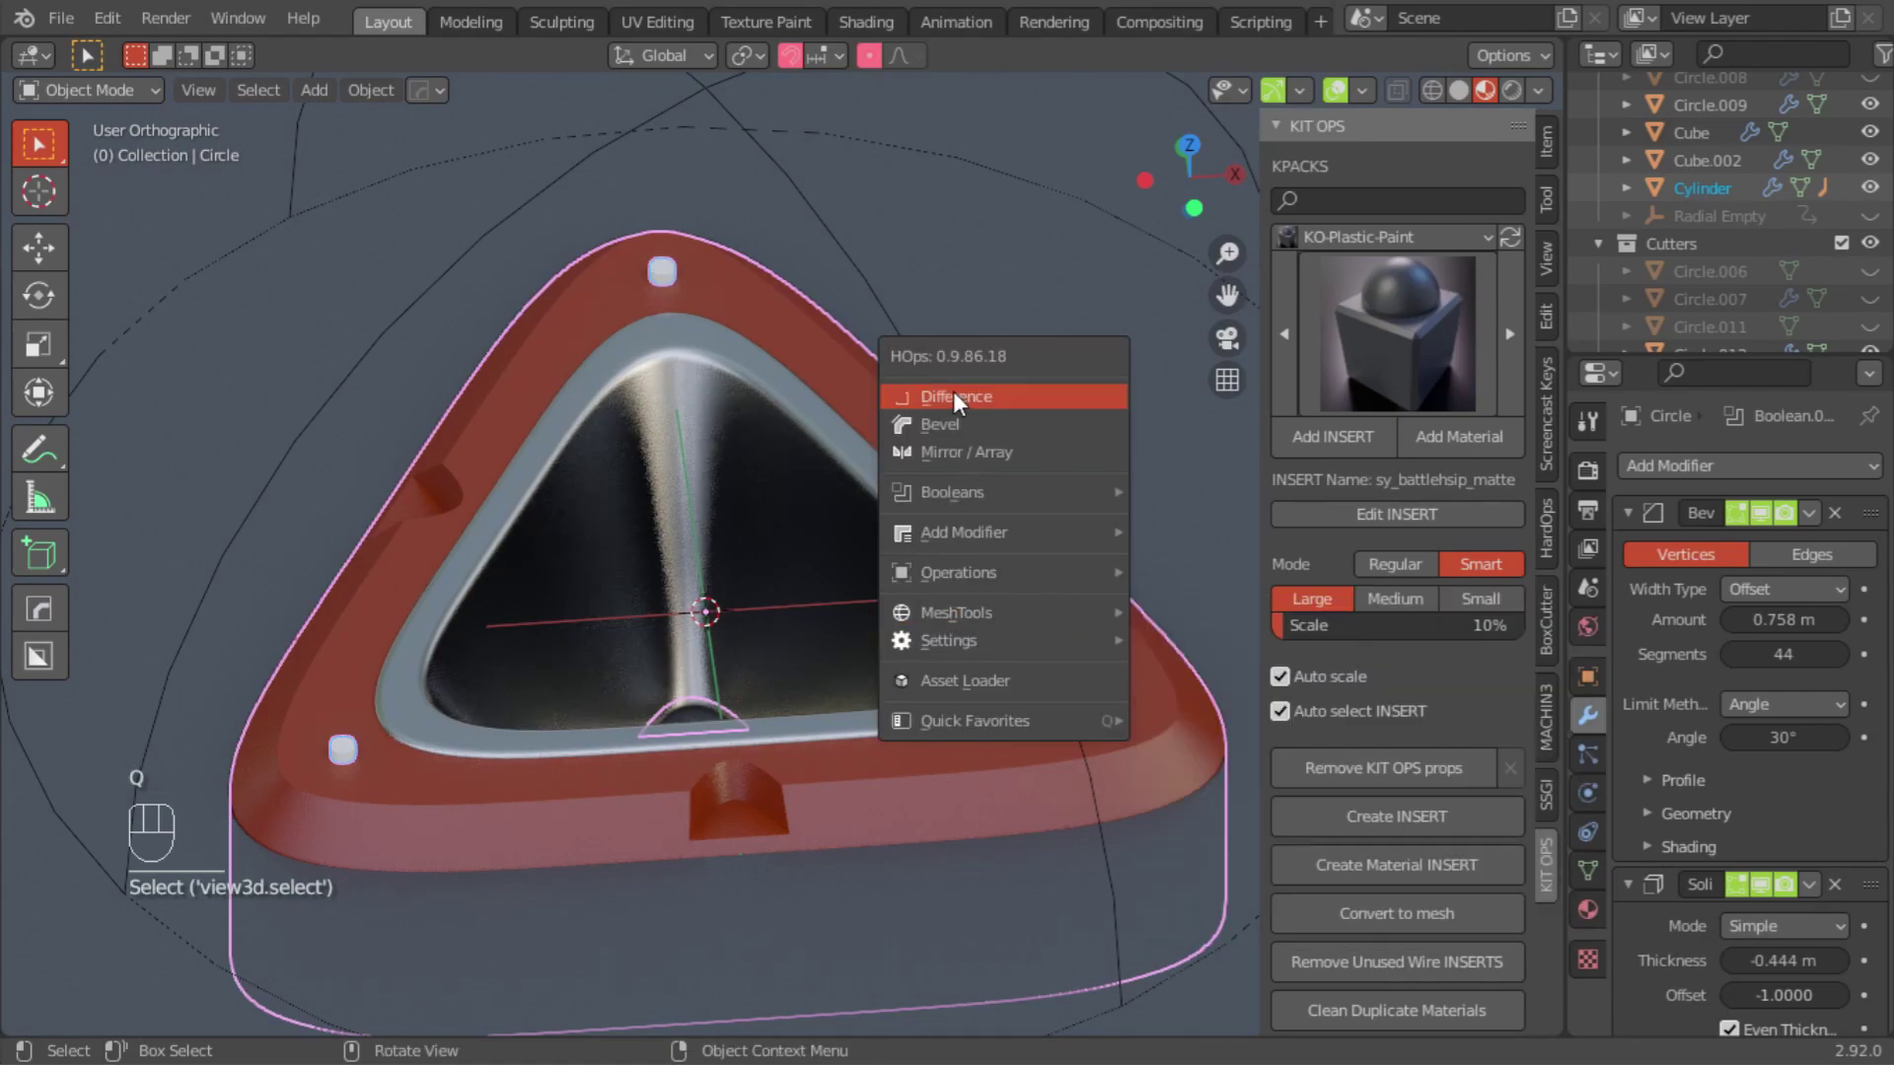
left_click(953, 391)
key("g")
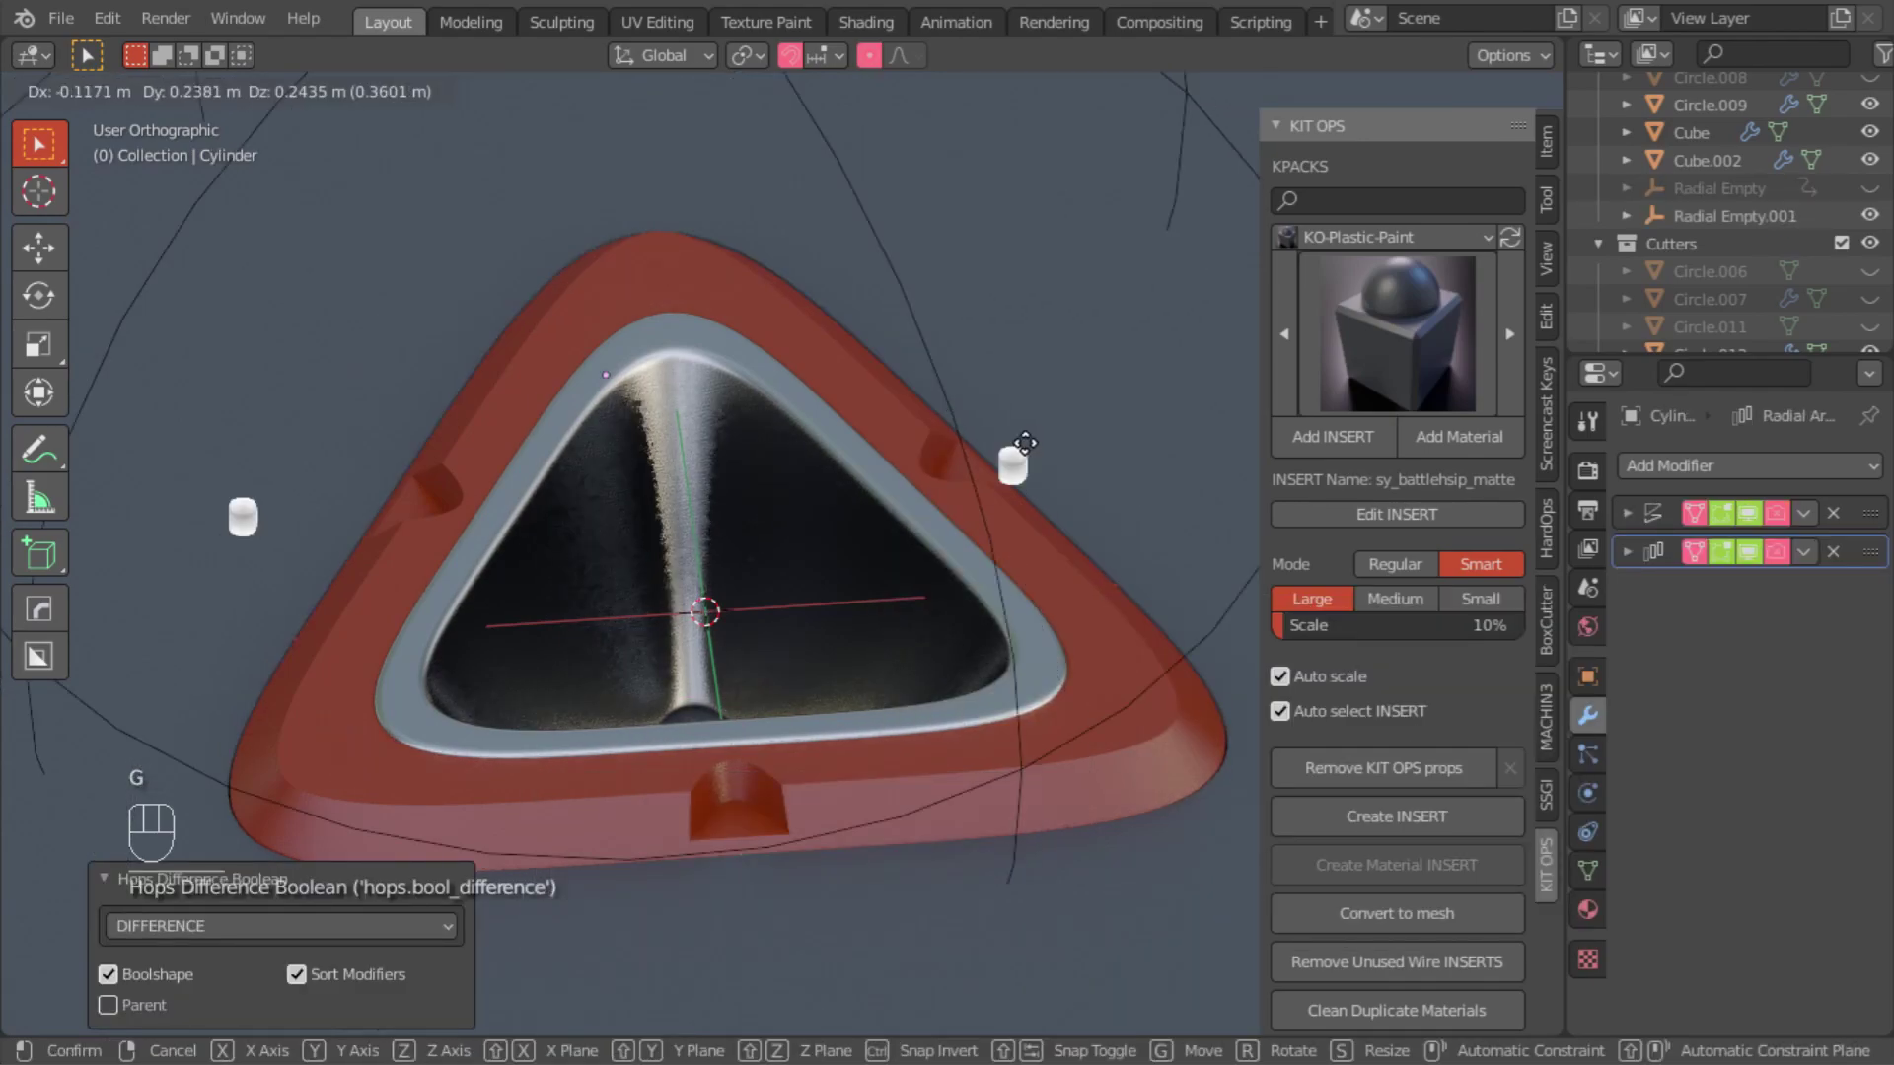
right_click(1008, 449)
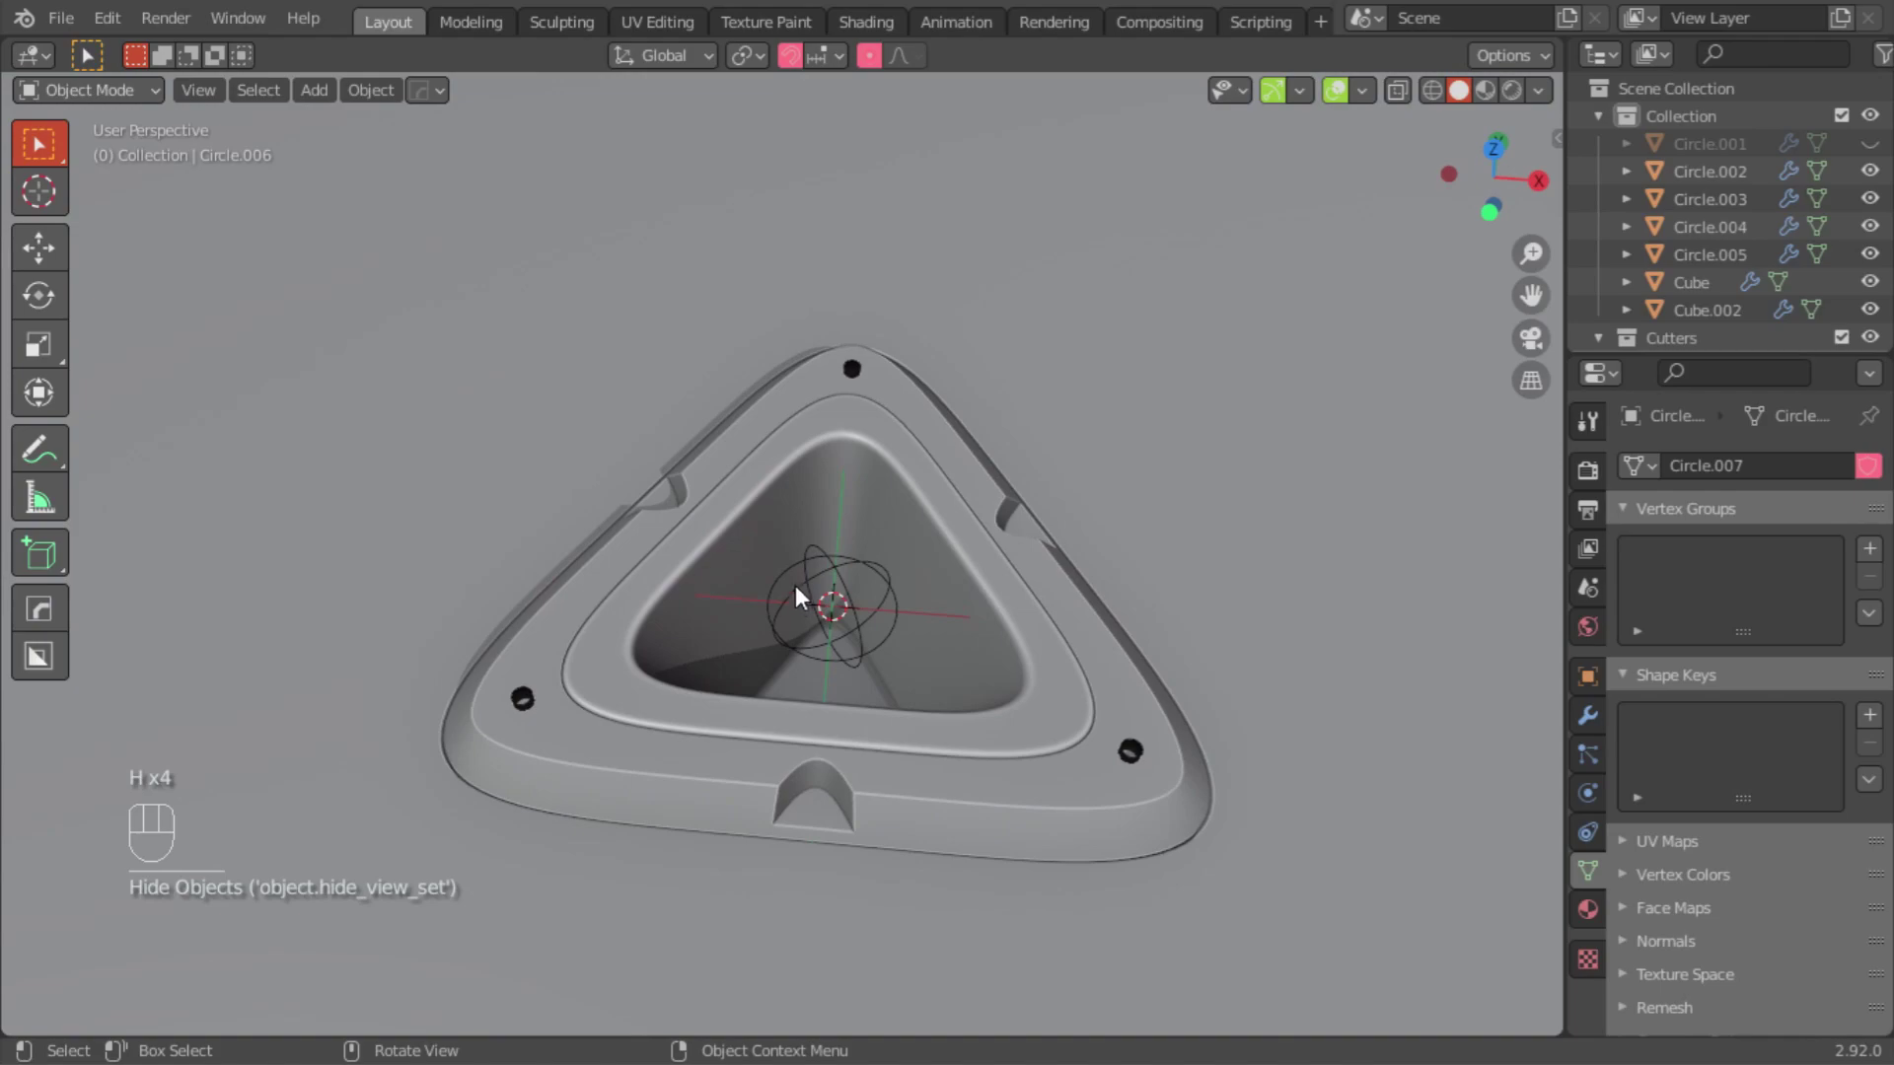
Step: Duplicate the corner hole cylinders together with their radial empty and move the copies 1 m up along Z
left_click(795, 584)
left_click(523, 688)
key("shift+d")
key("z")
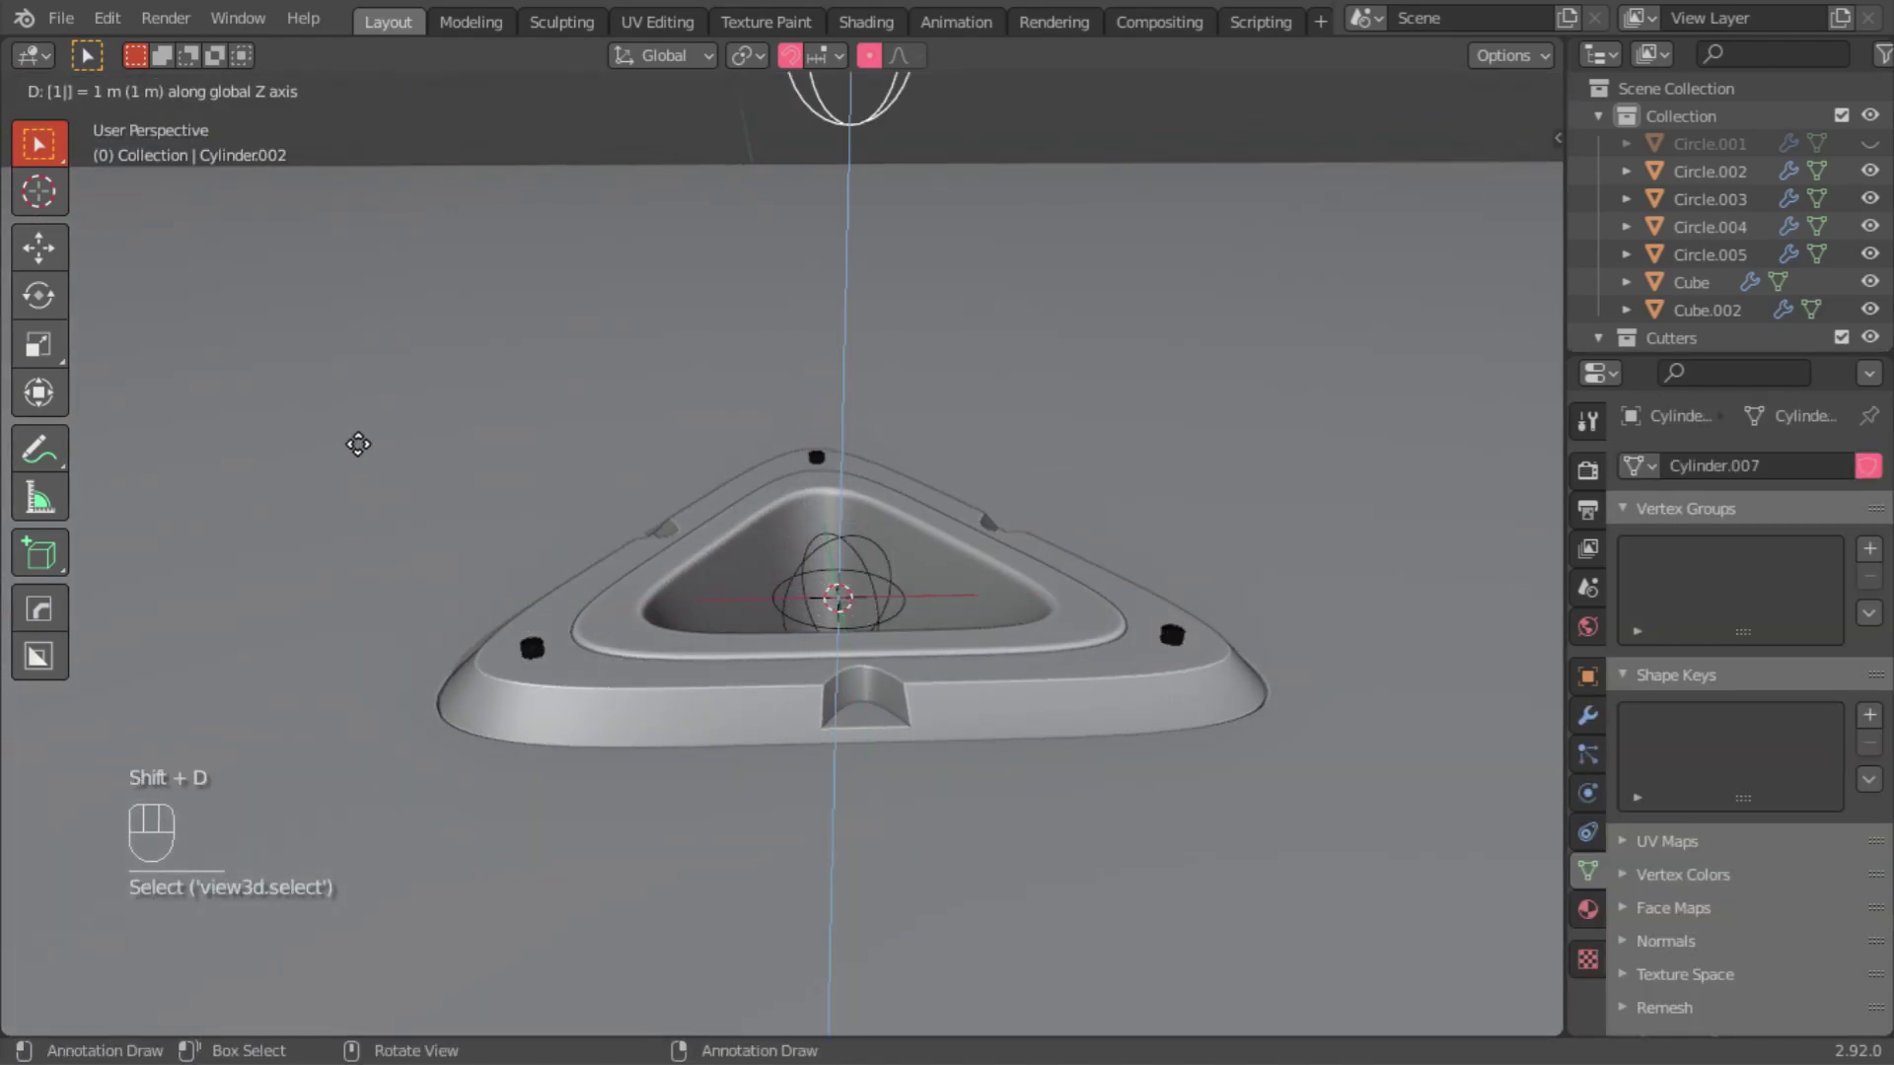
left_click(358, 444)
Step: Hide the original radial empty and corner cylinders, and move the duplicated set back down to the insert
left_click(824, 541)
key("h")
left_click(813, 455)
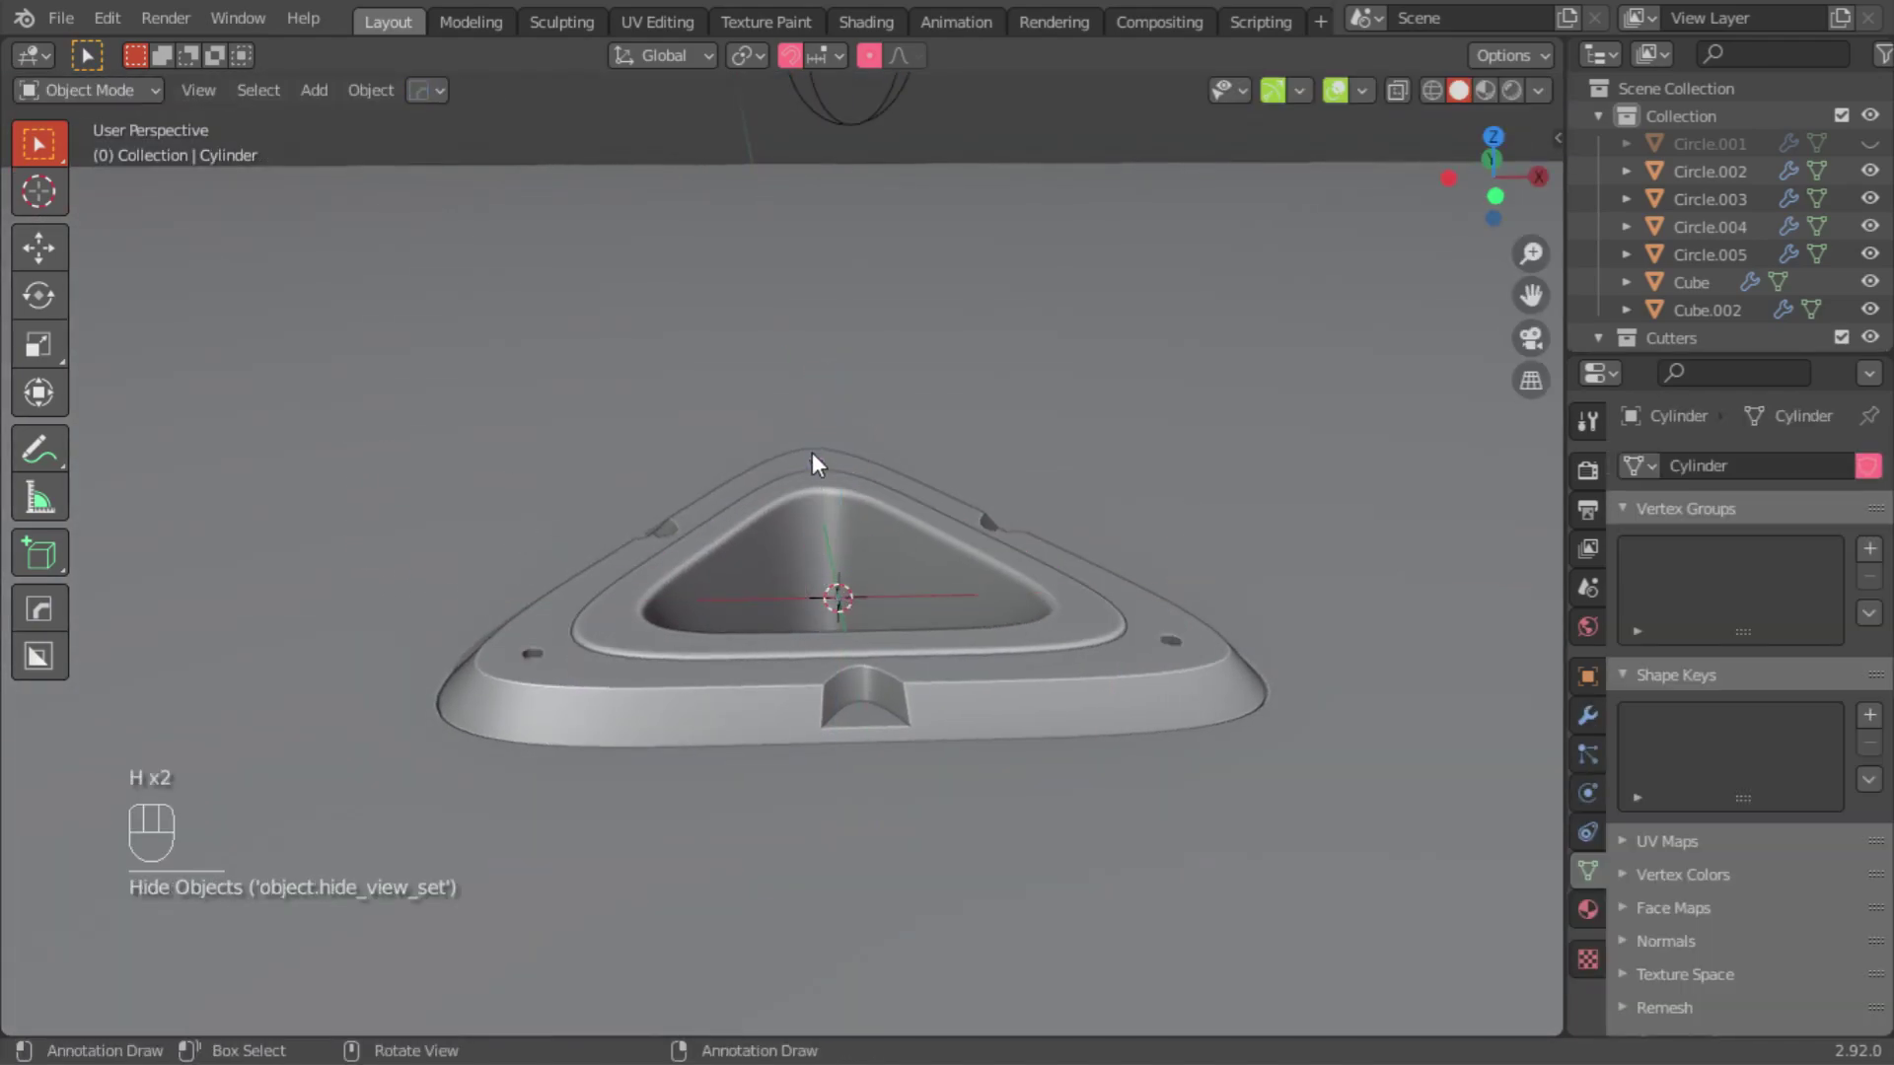
key("h")
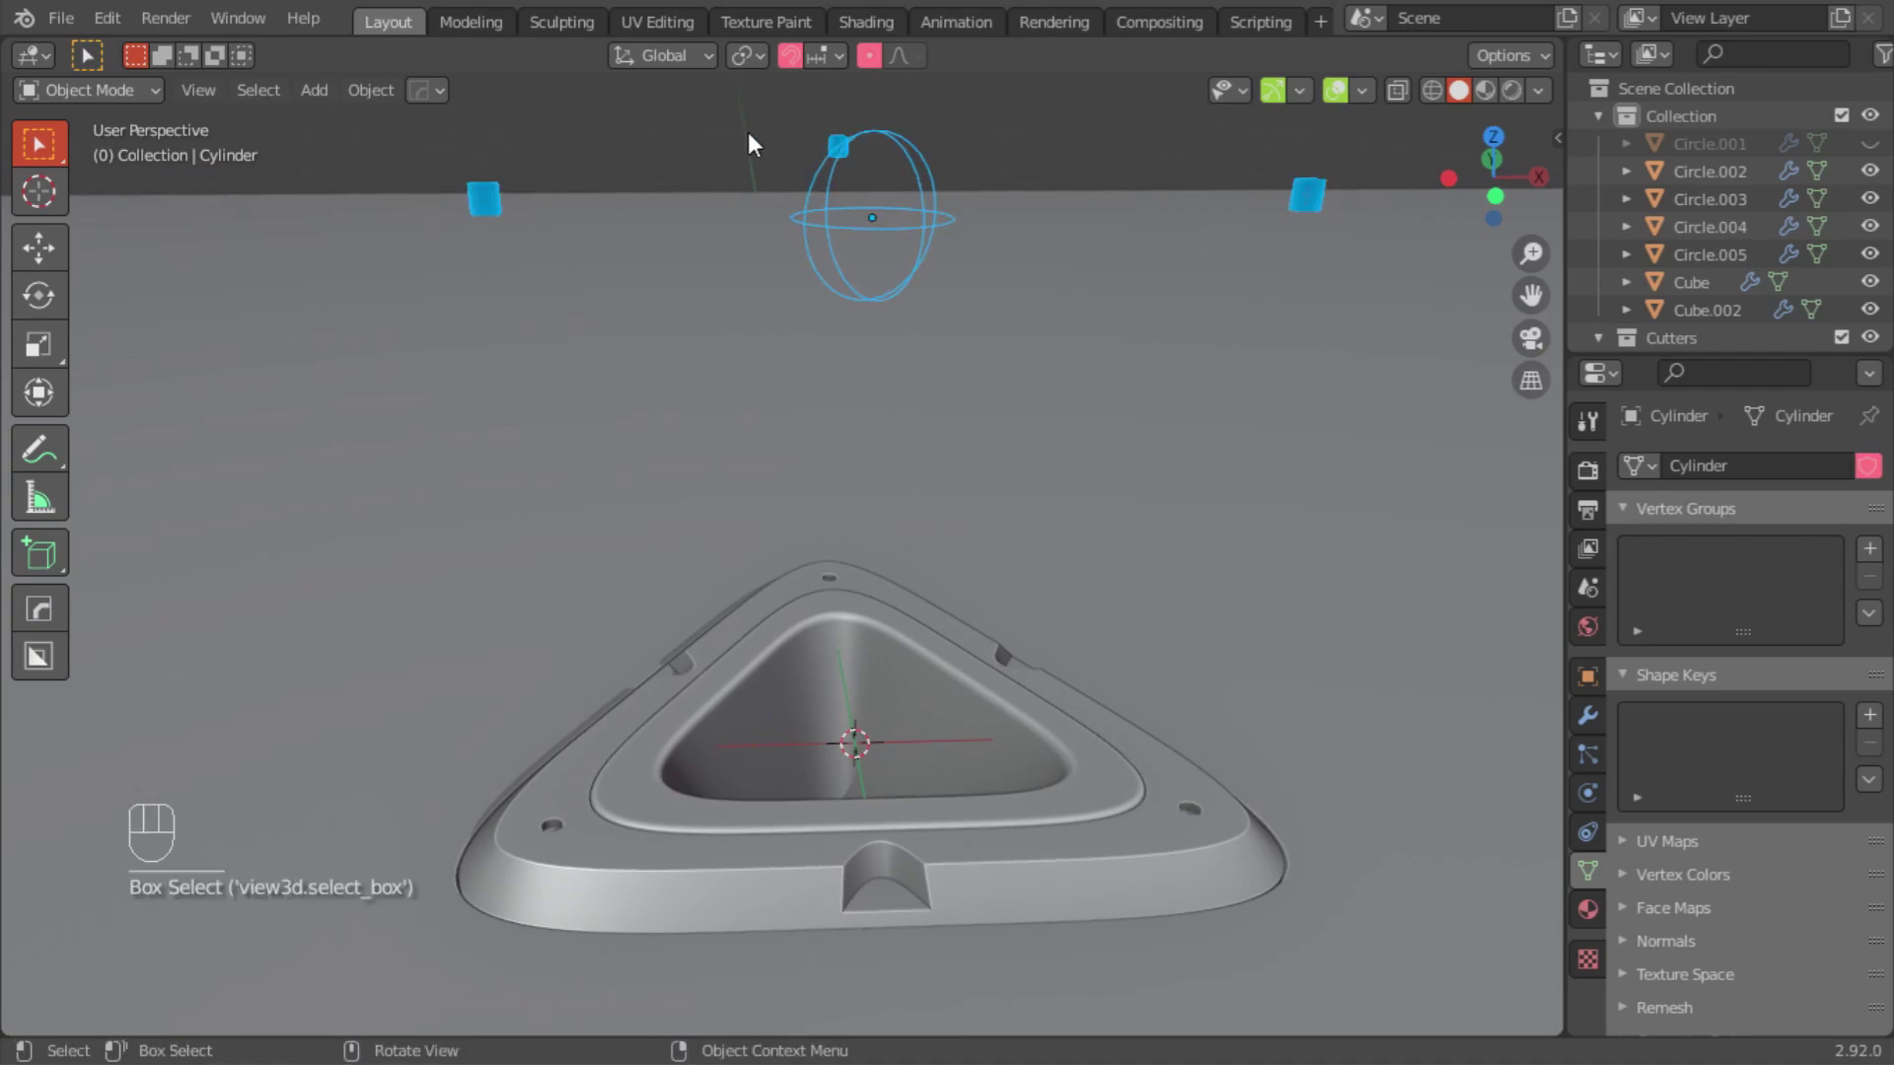
key("g")
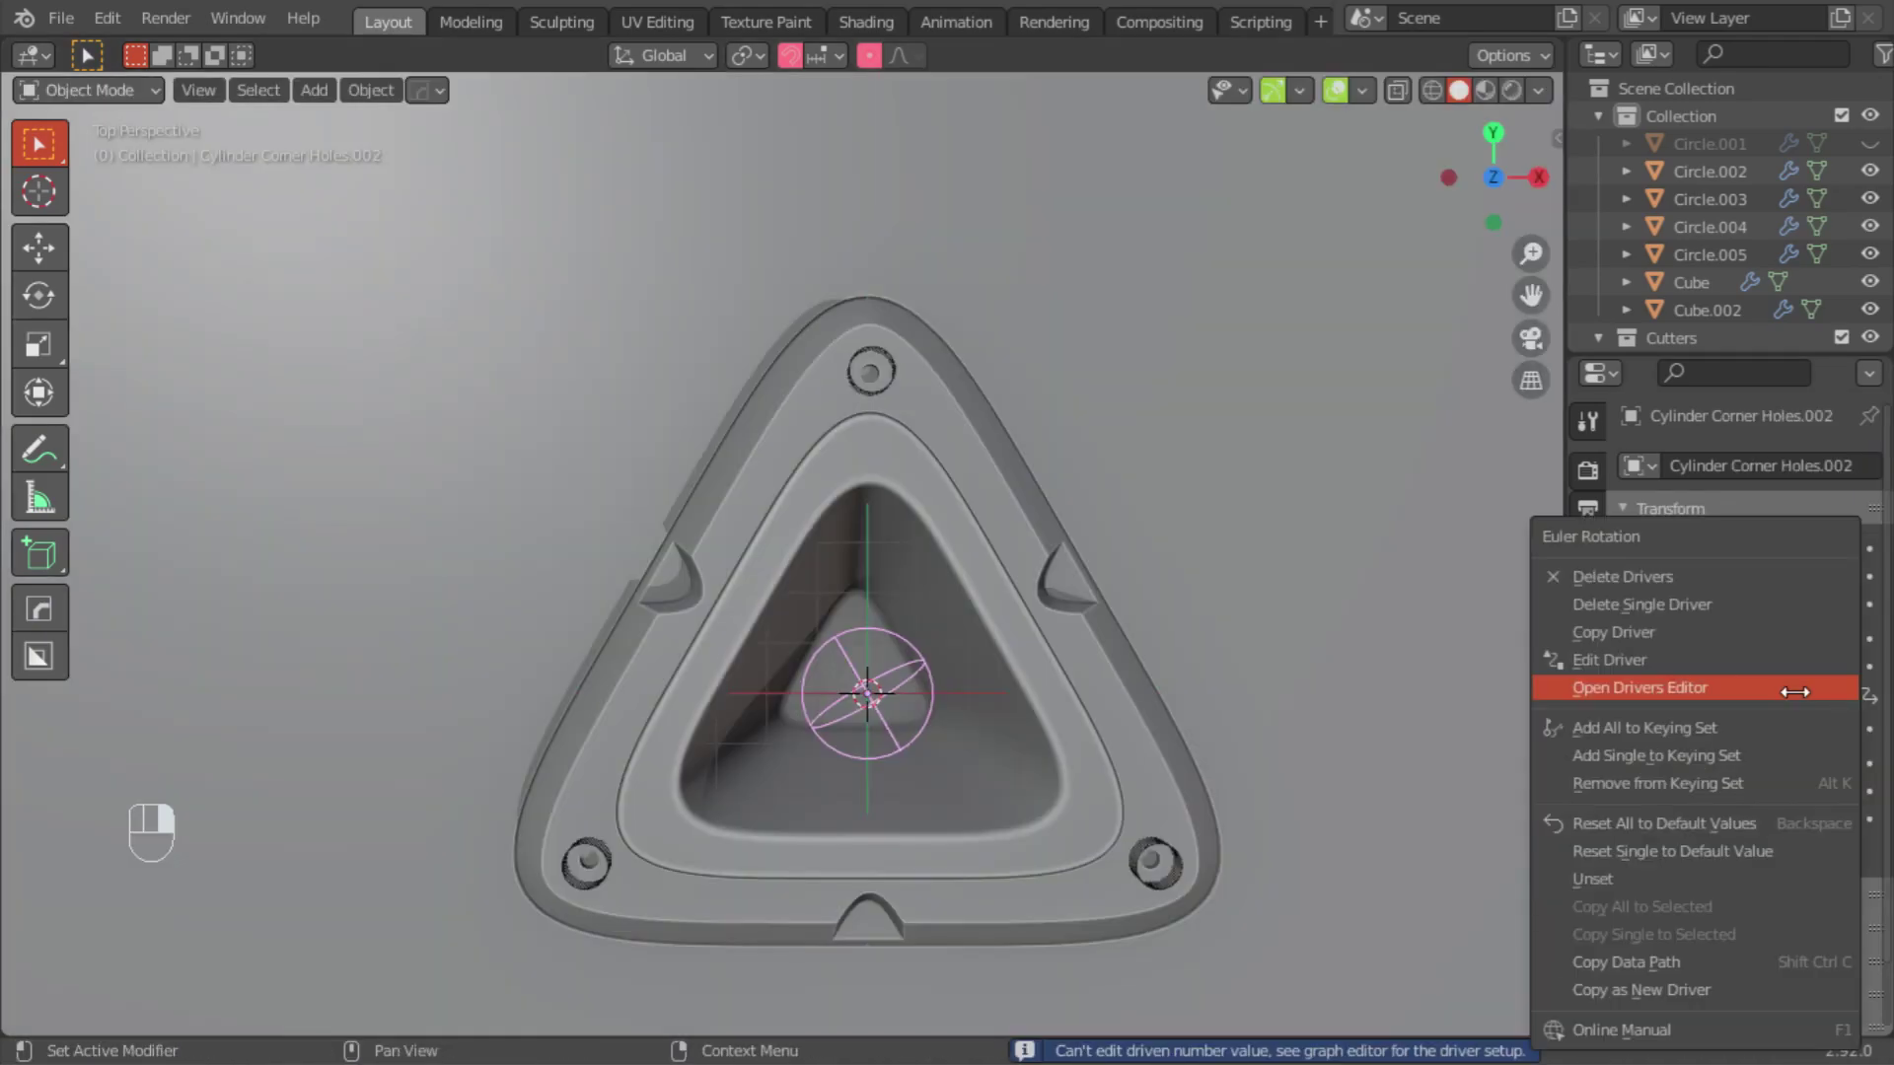
Step: Delete the driver on the duplicated radial empty's Z rotation and undo the last edit
left_click(1678, 577)
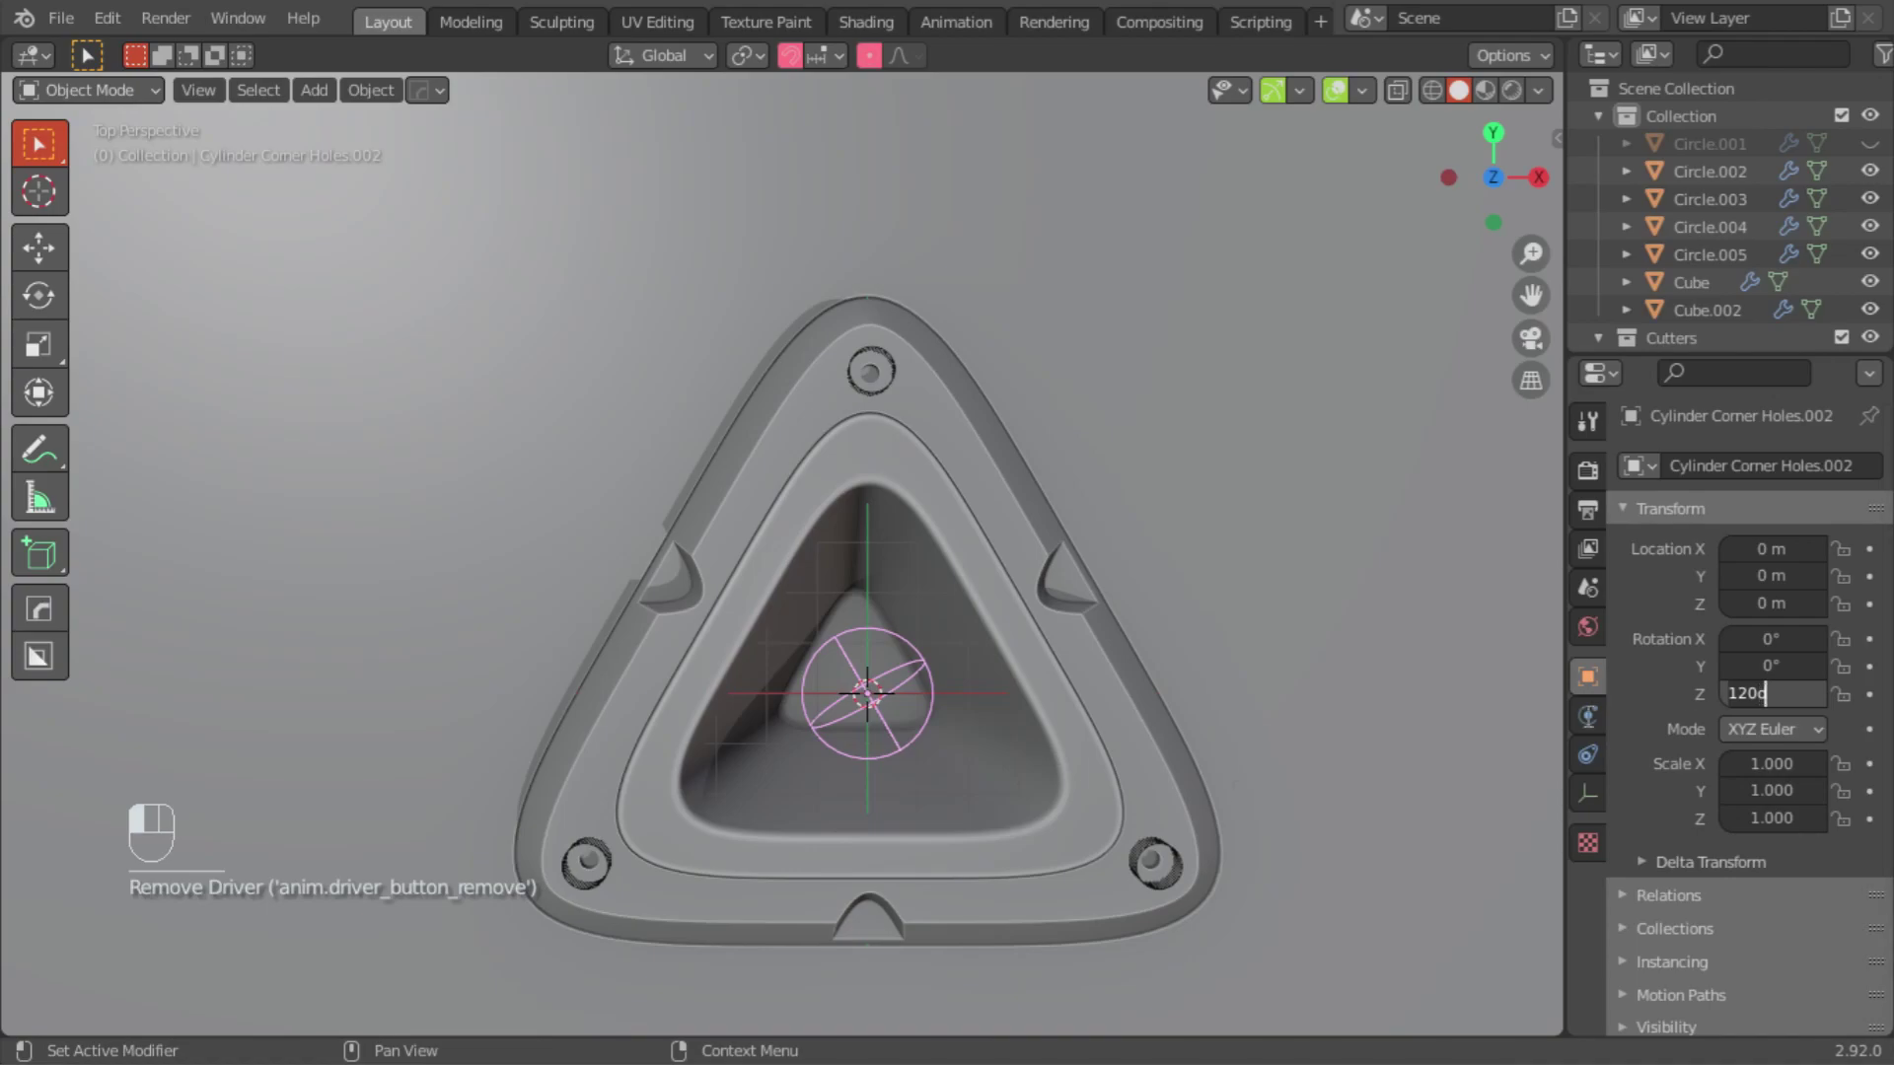
key("Return")
key("ctrl+z")
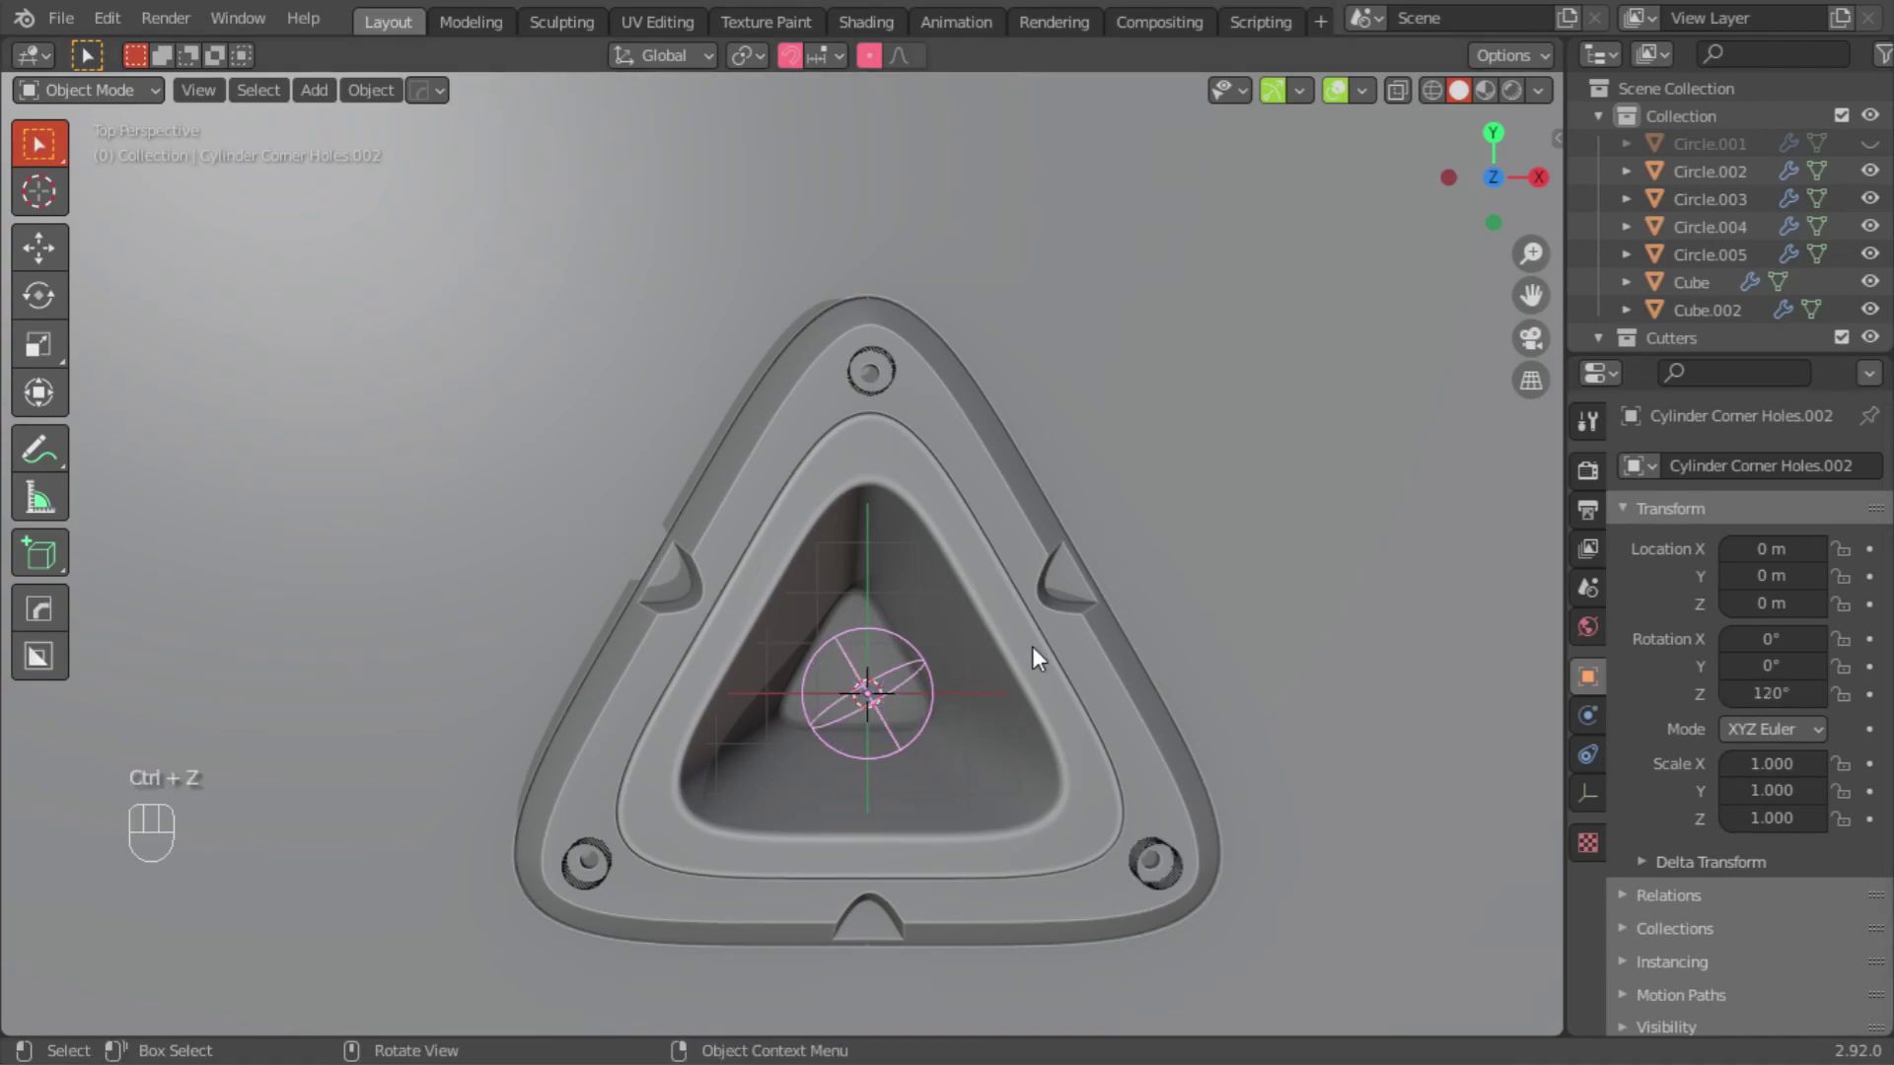
Step: Rotate the duplicated cylinder array and its empty by -60° around Z
left_click(862, 389)
key("r")
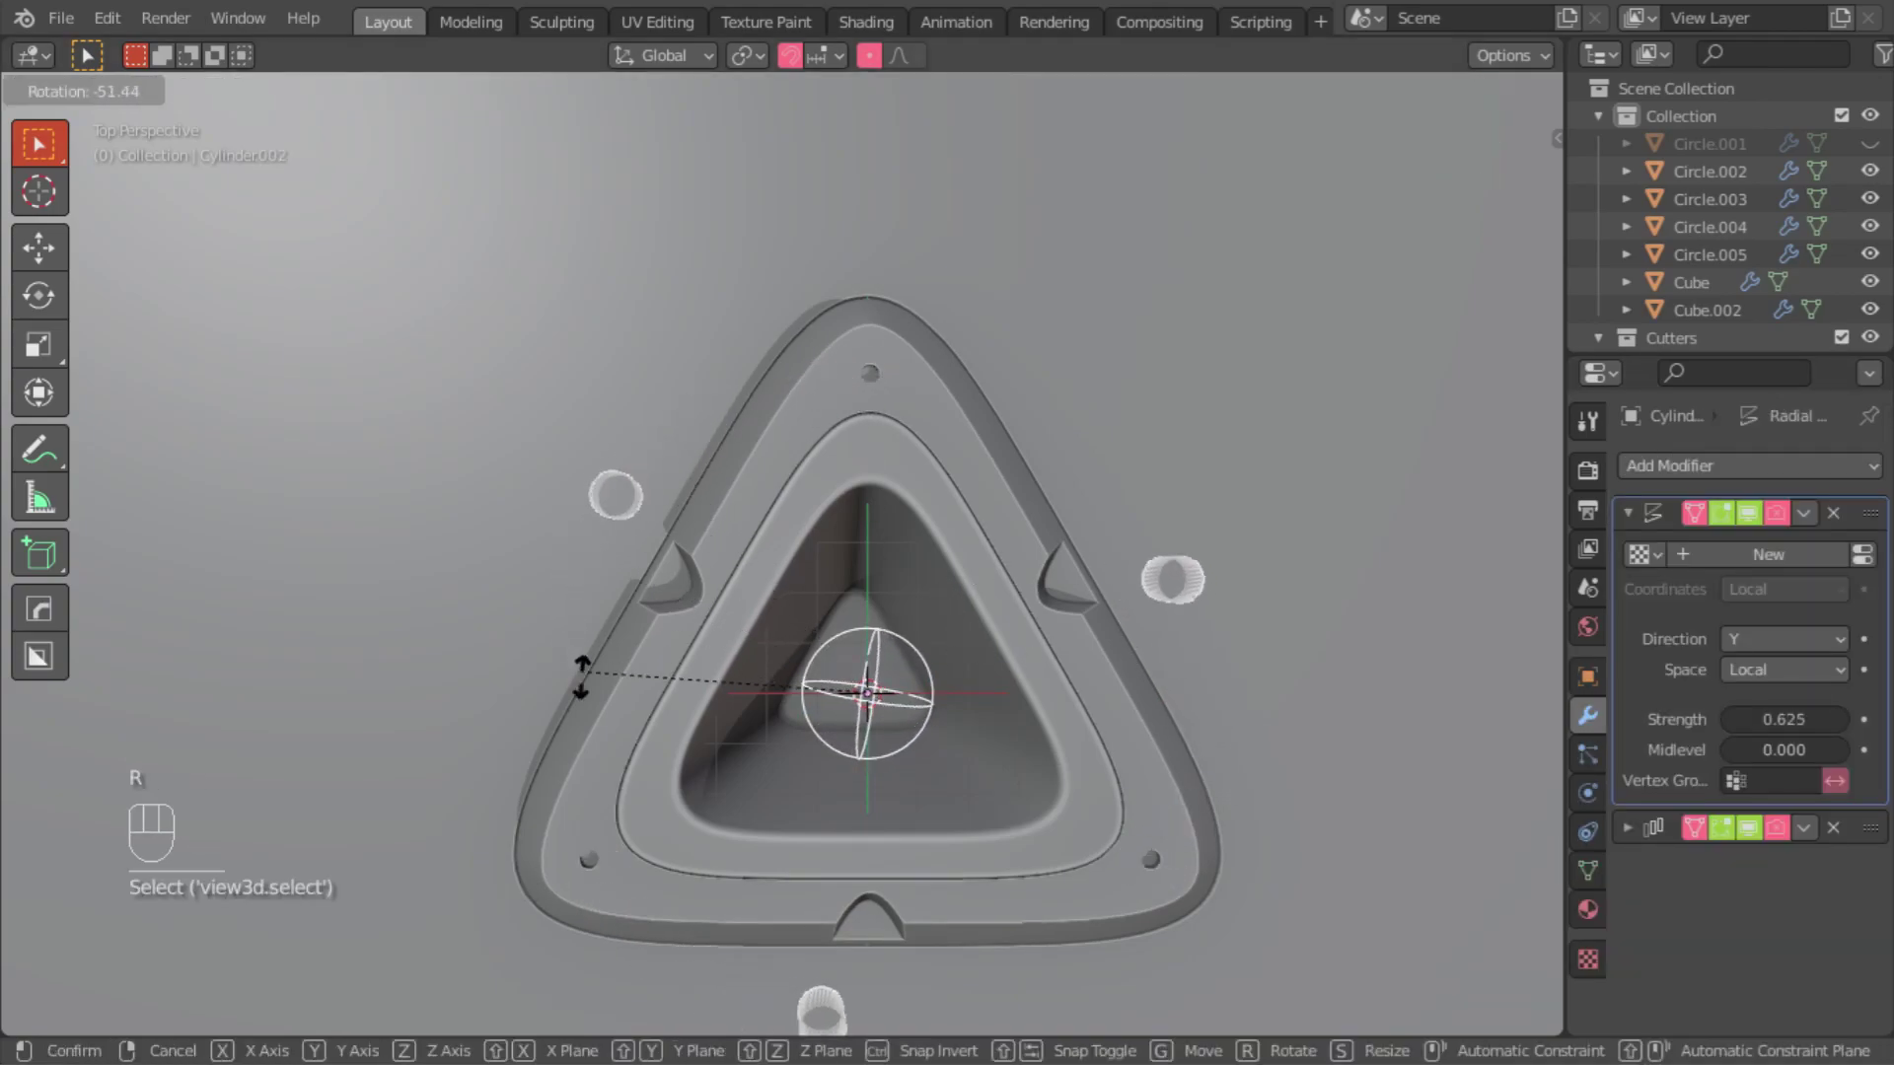
type("-60")
key("Return")
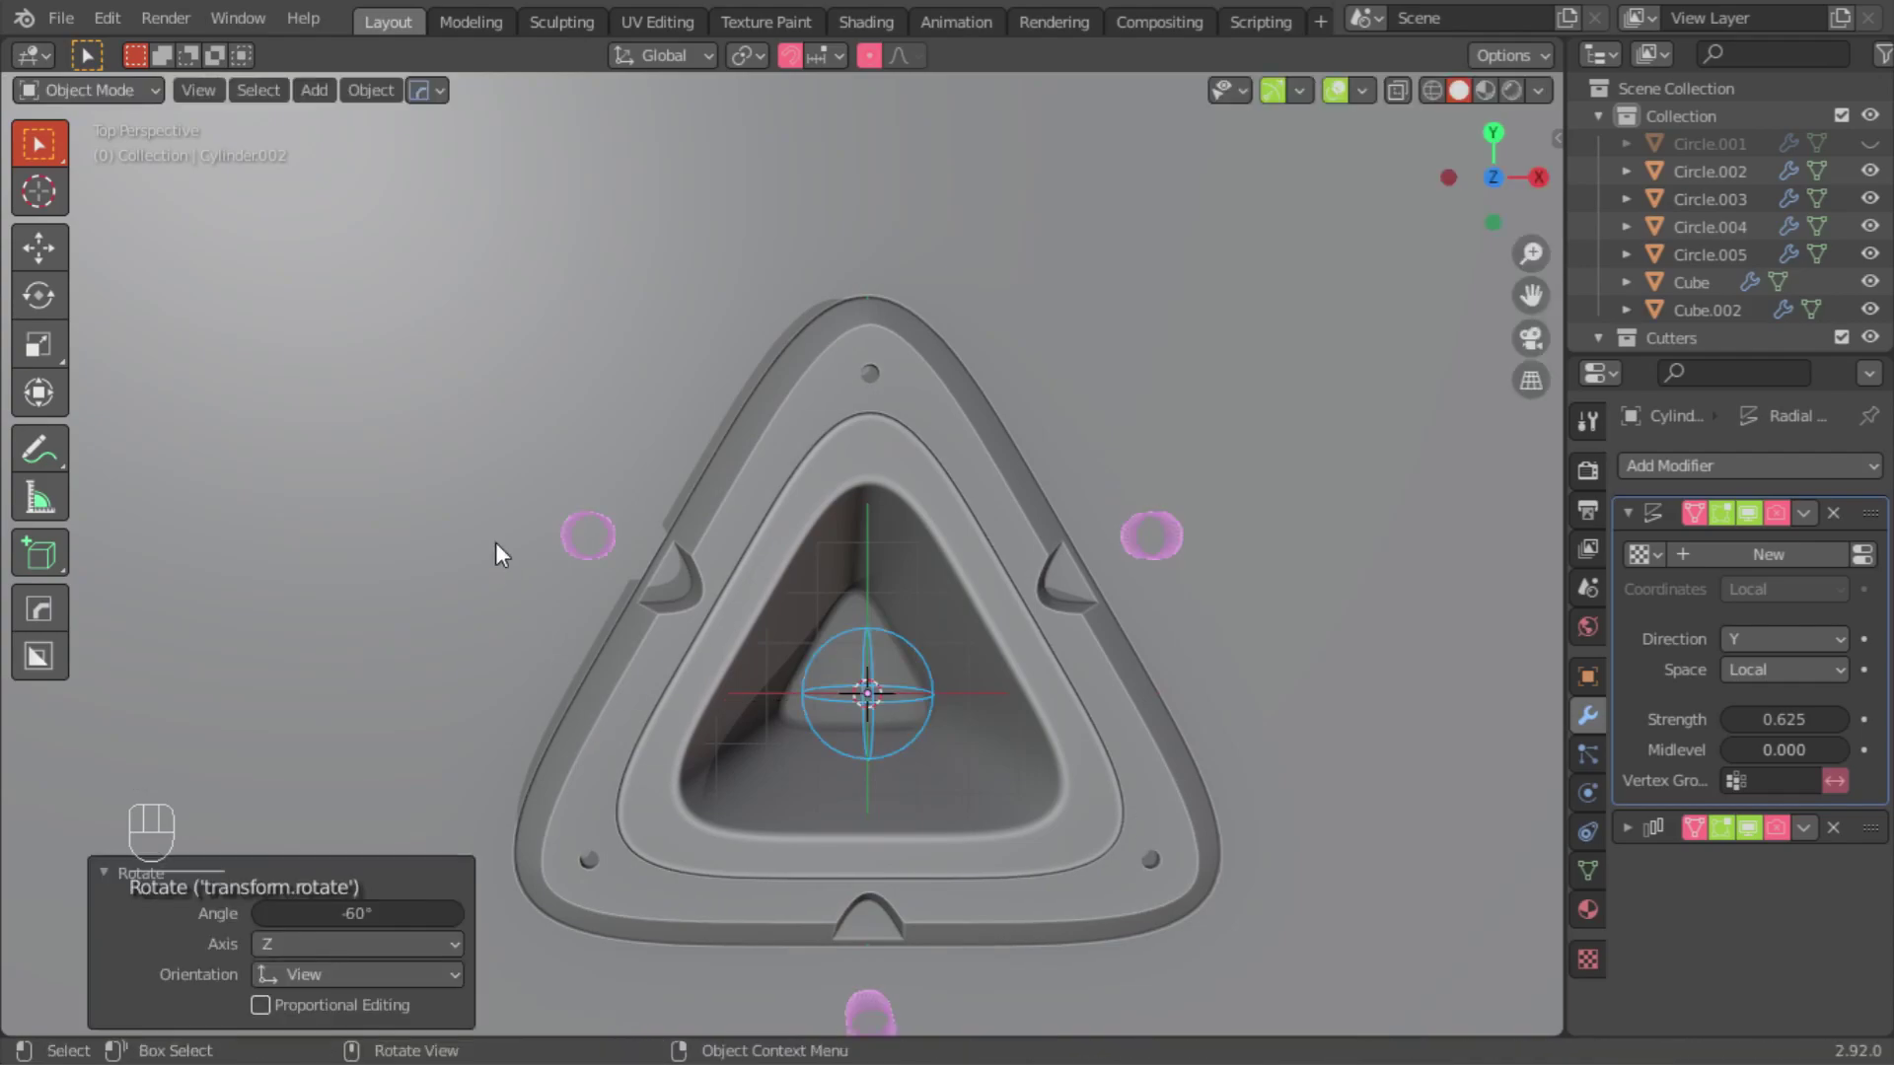
Step: Reduce the duplicated array's displacement strength to 0.230 so its cylinders lie inside the inset opening
left_click(1049, 560)
key("KP_5")
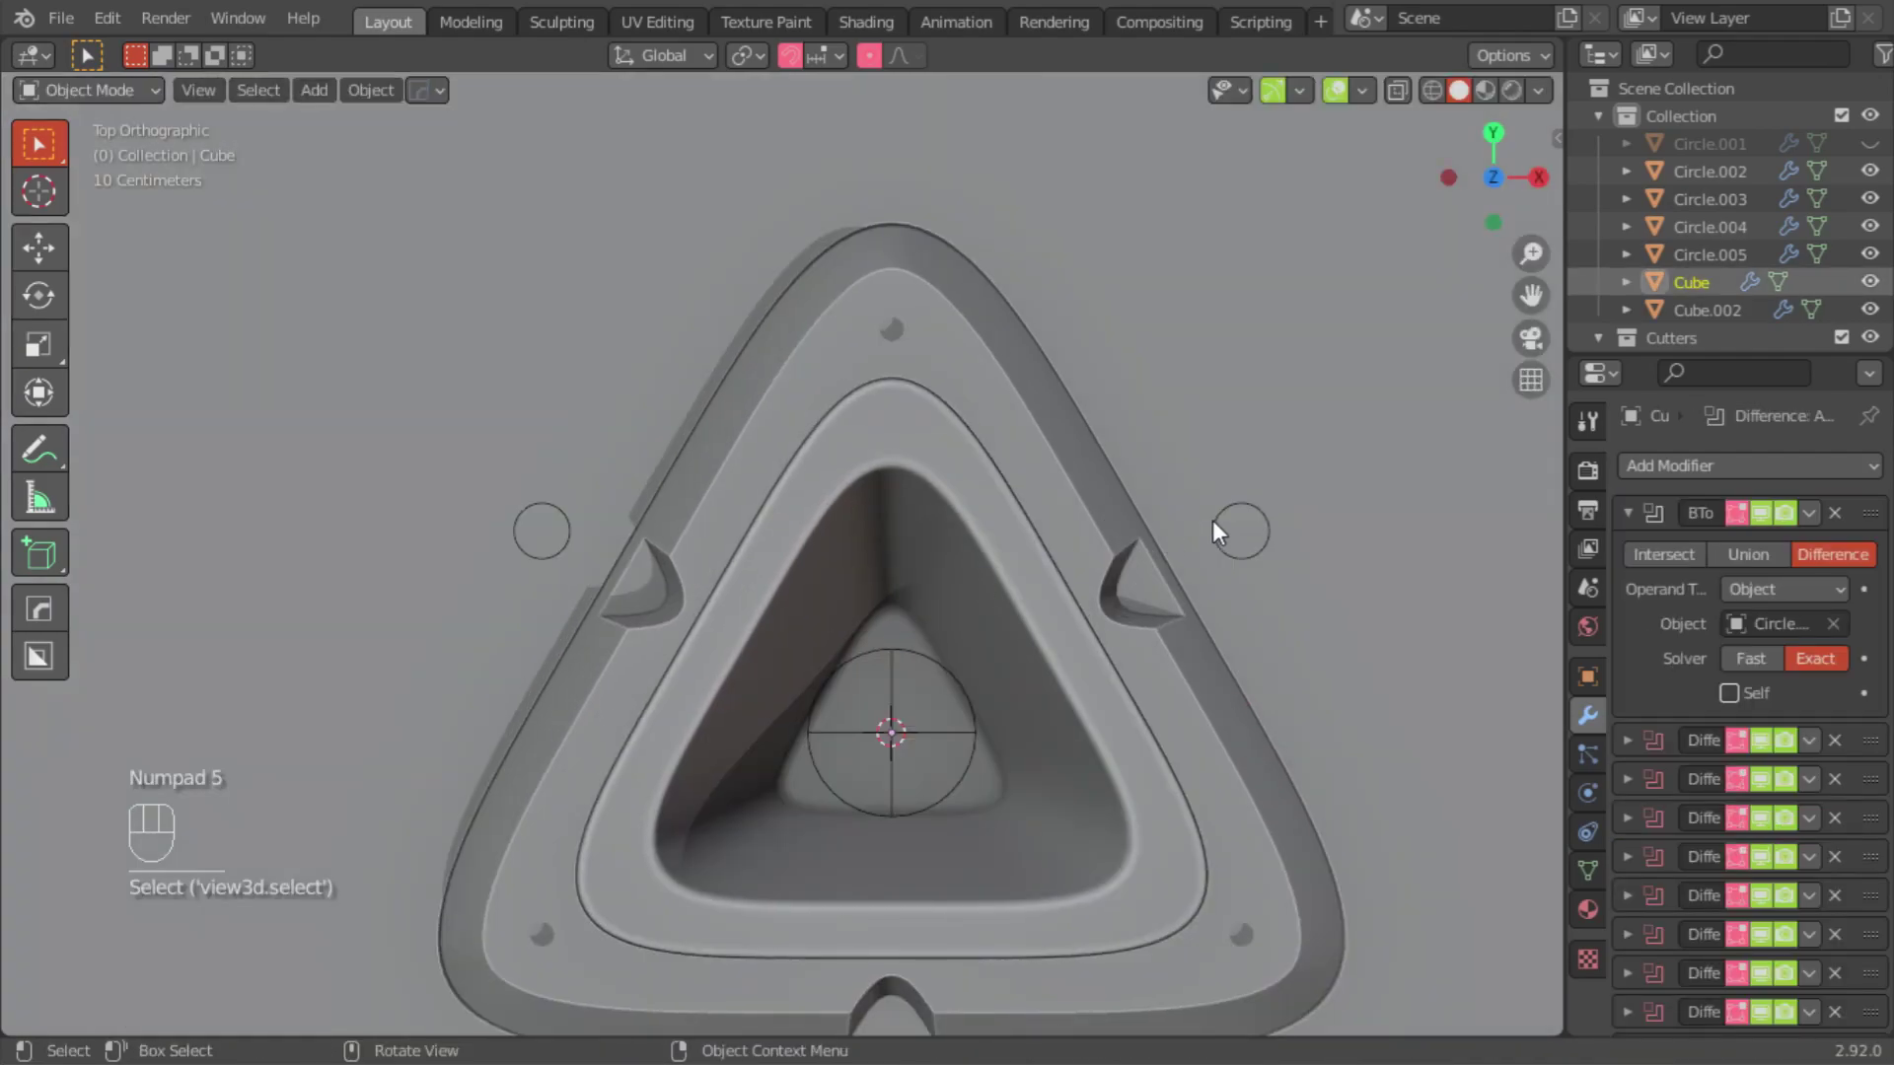
left_click(1215, 529)
left_click_drag(1783, 719, 1737, 719)
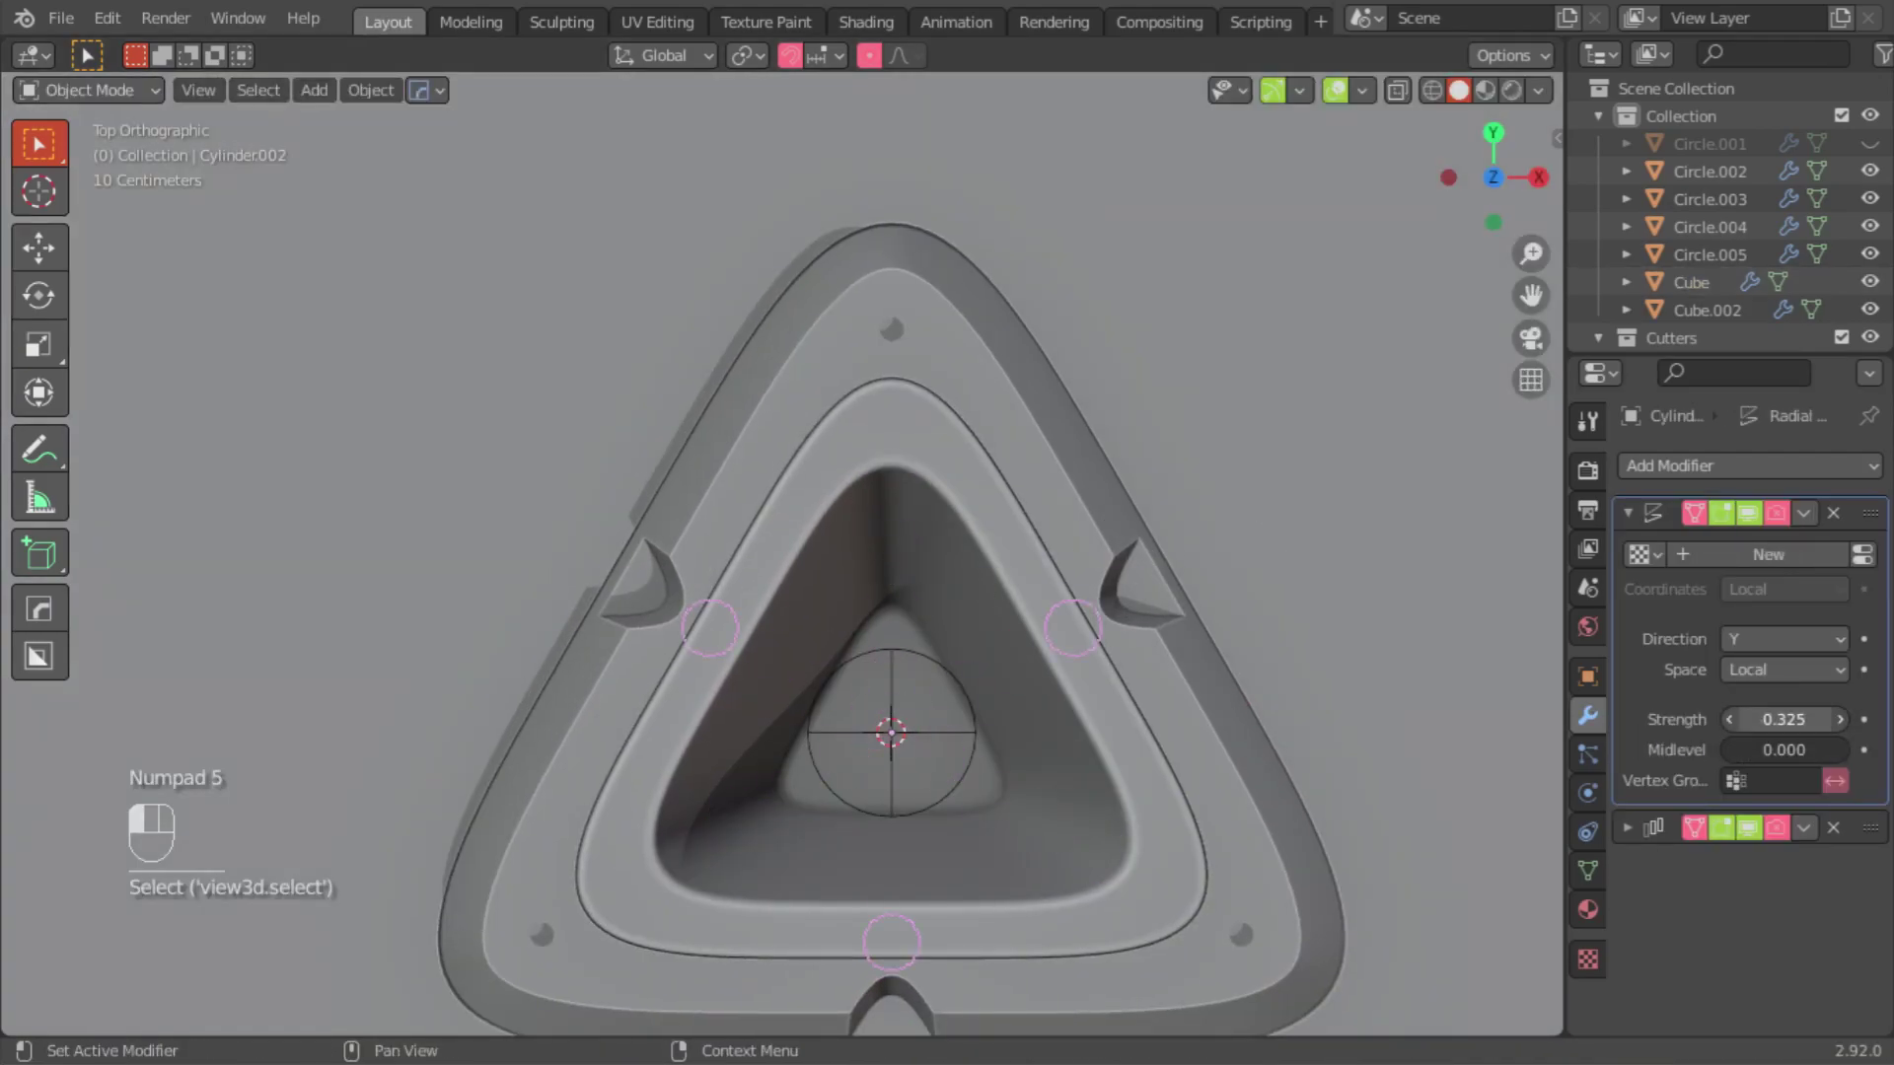
left_click(1736, 719)
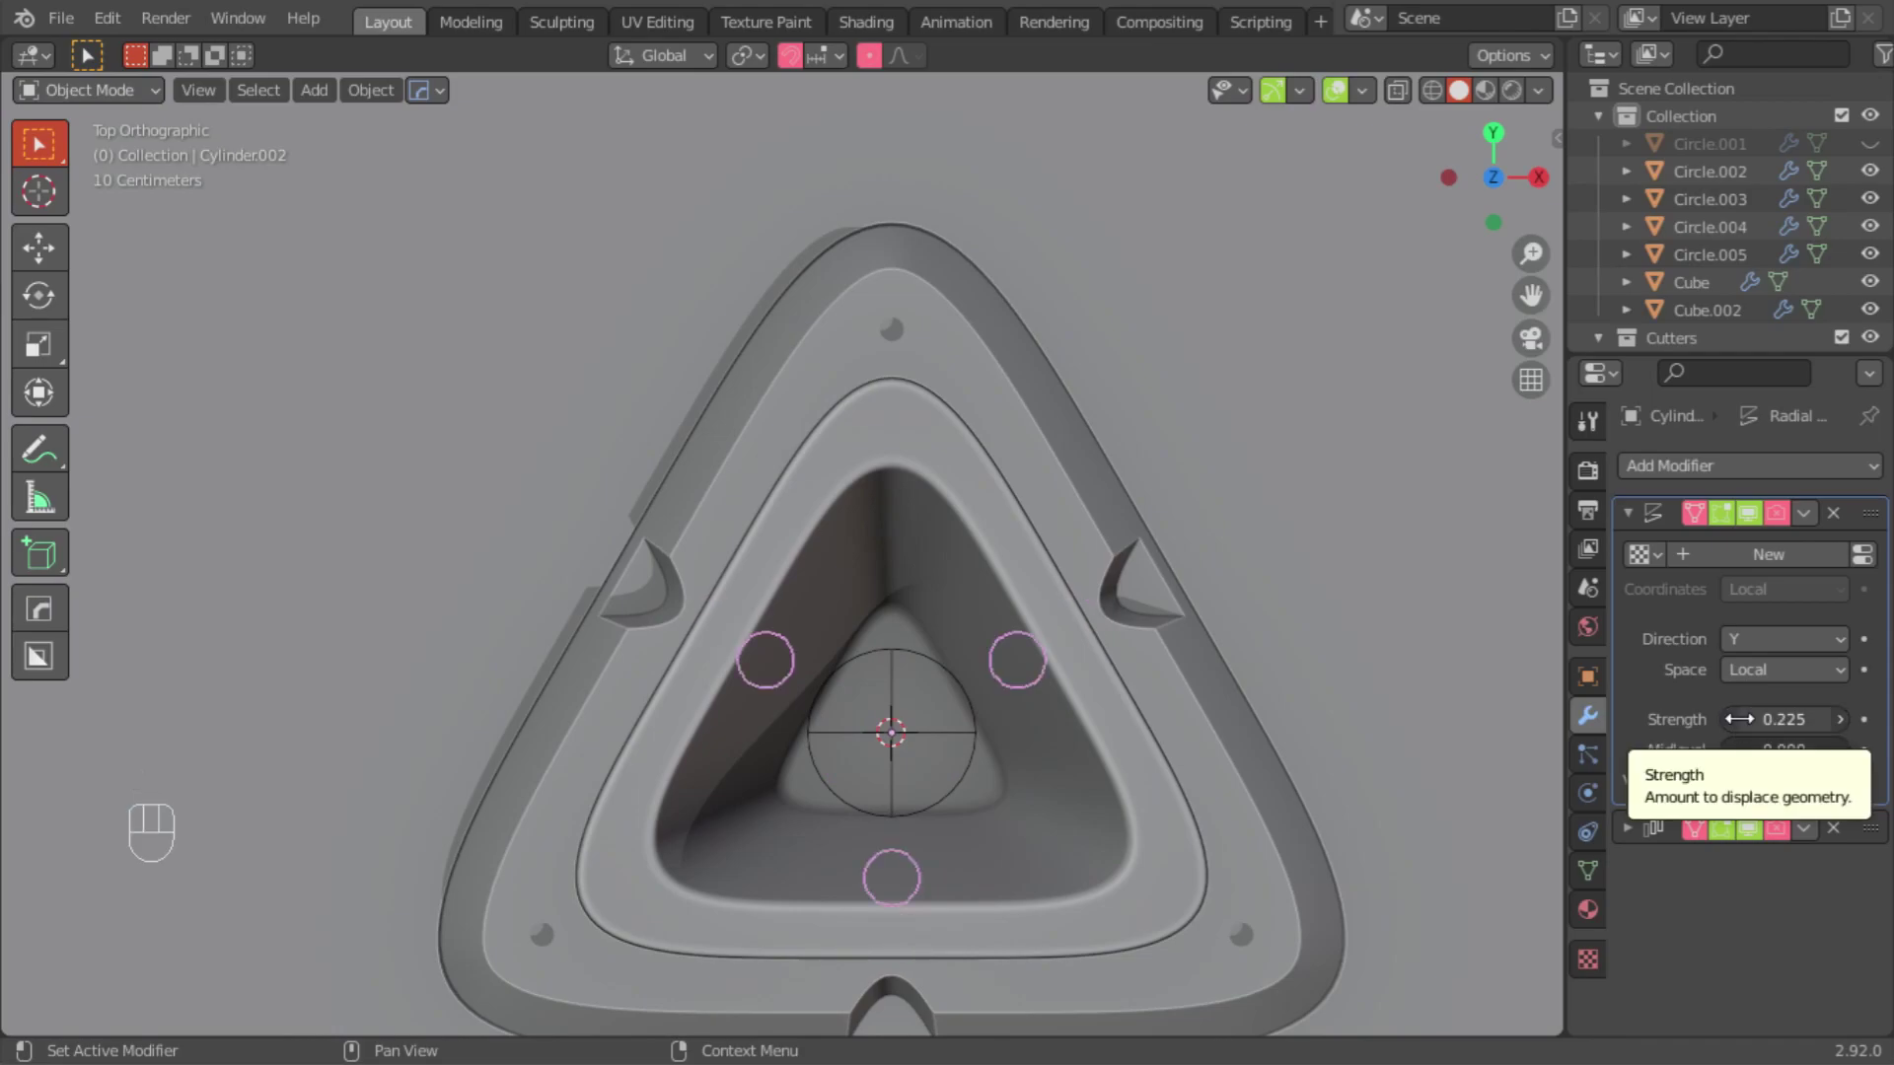
left_click(1772, 721)
key("Return")
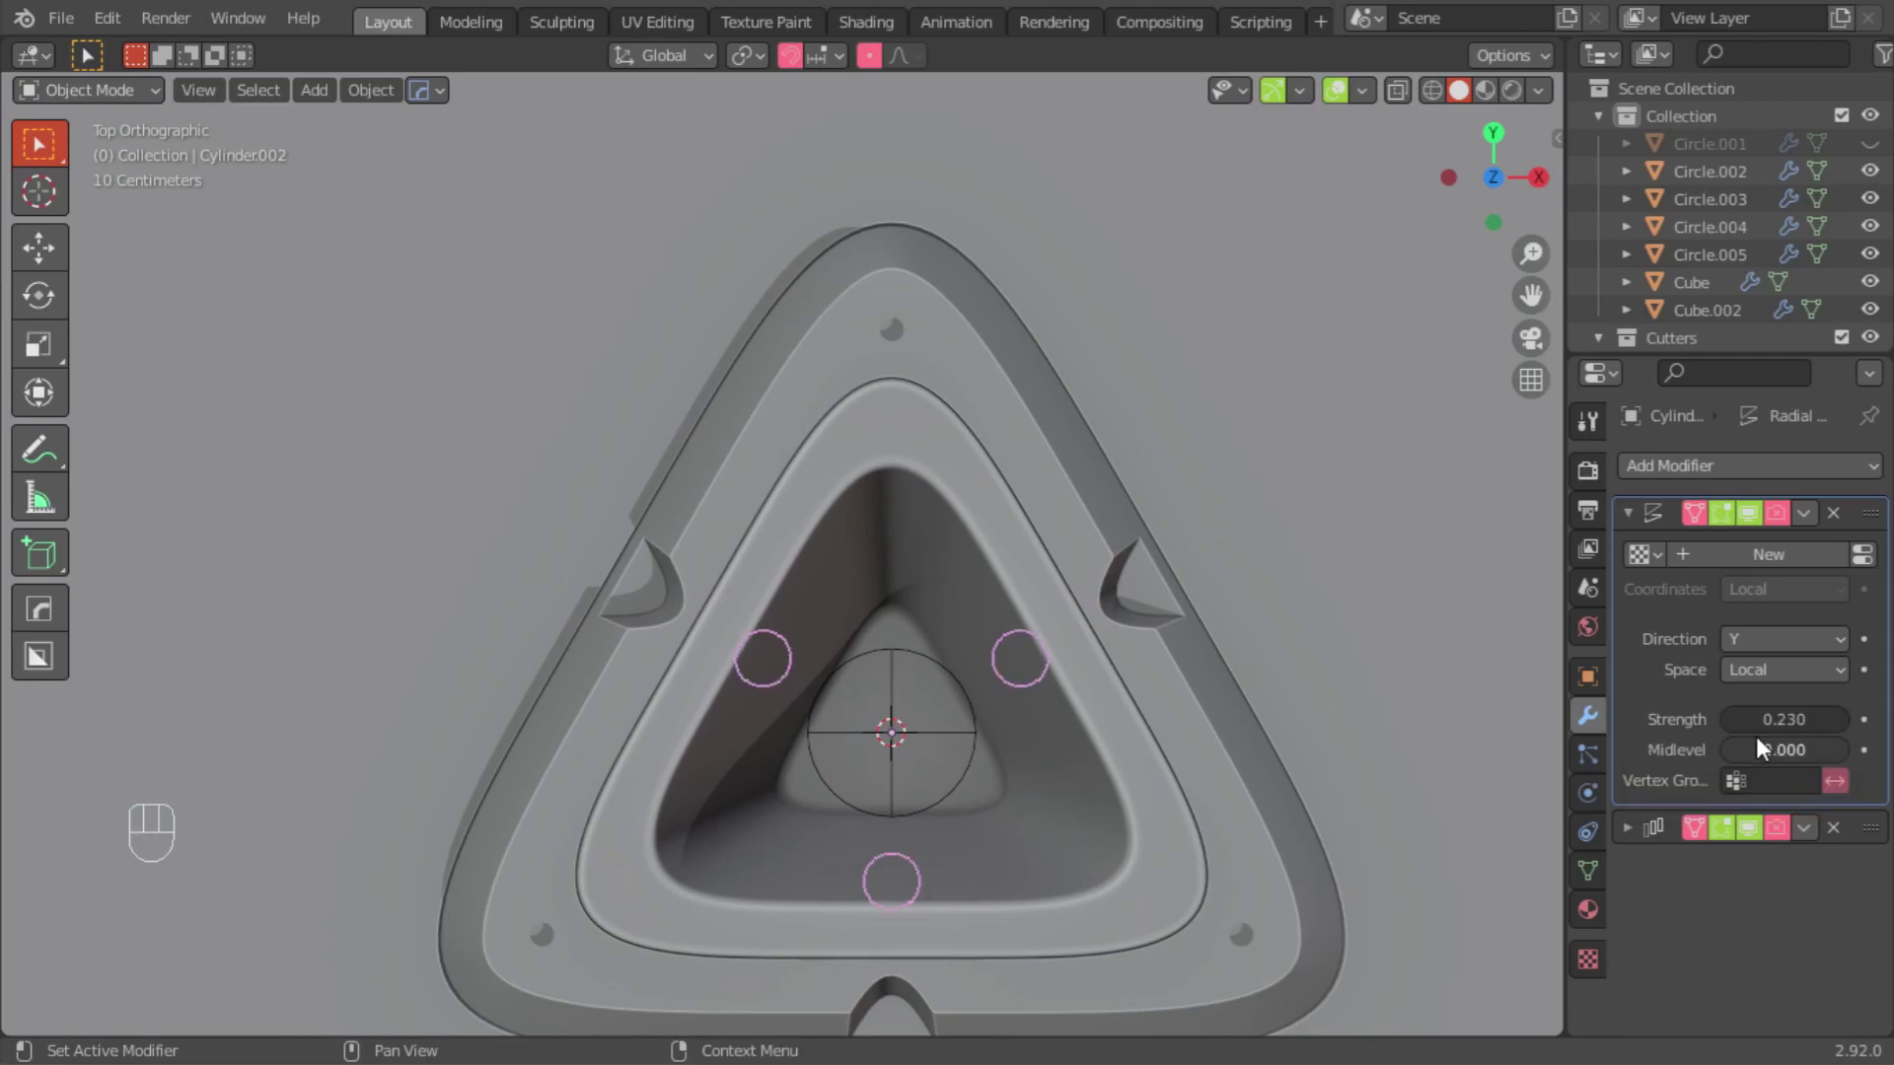
Step: Scale the bottom face of the tapered cylinder cutter in Edit Mode
middle_click_drag(1157, 636, 1146, 517)
key("Tab")
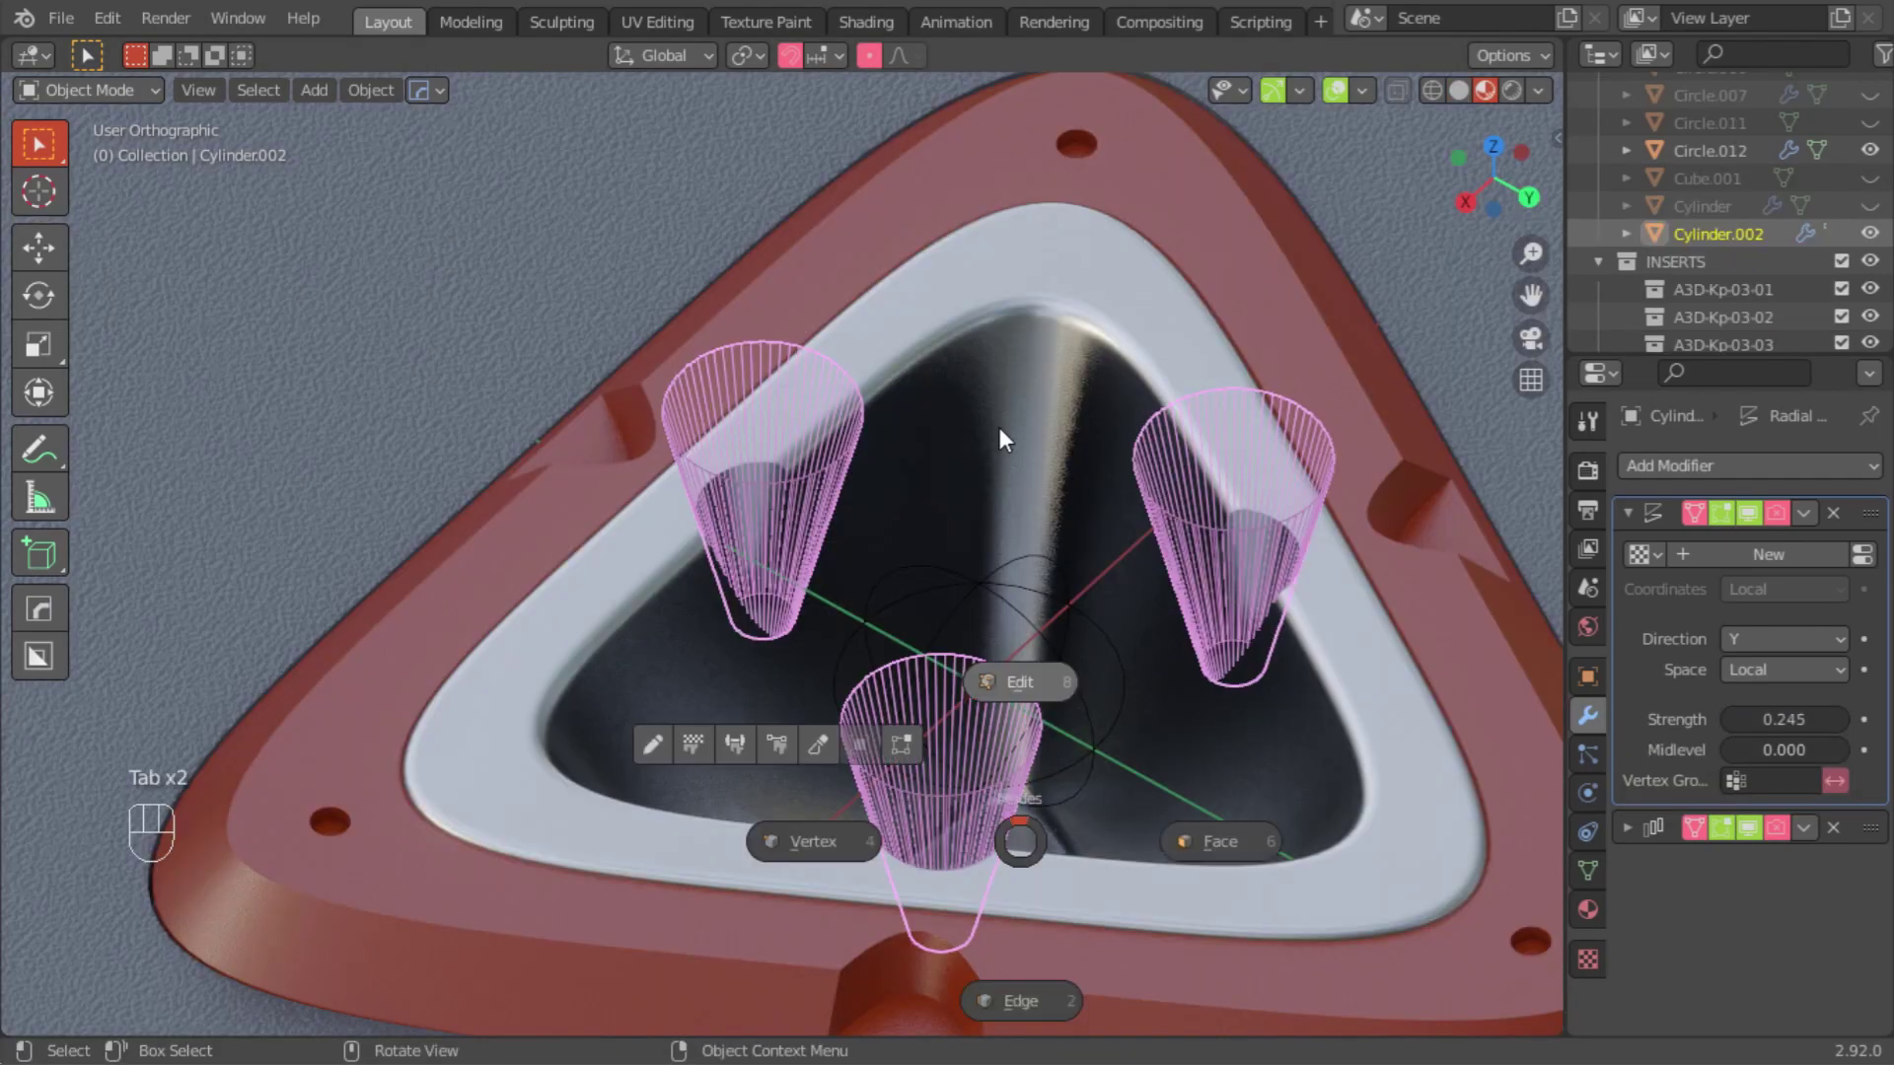
left_click(999, 428)
mouse_move(996, 439)
middle_mouse_down()
mouse_move(986, 624)
mouse_move(981, 604)
middle_mouse_up()
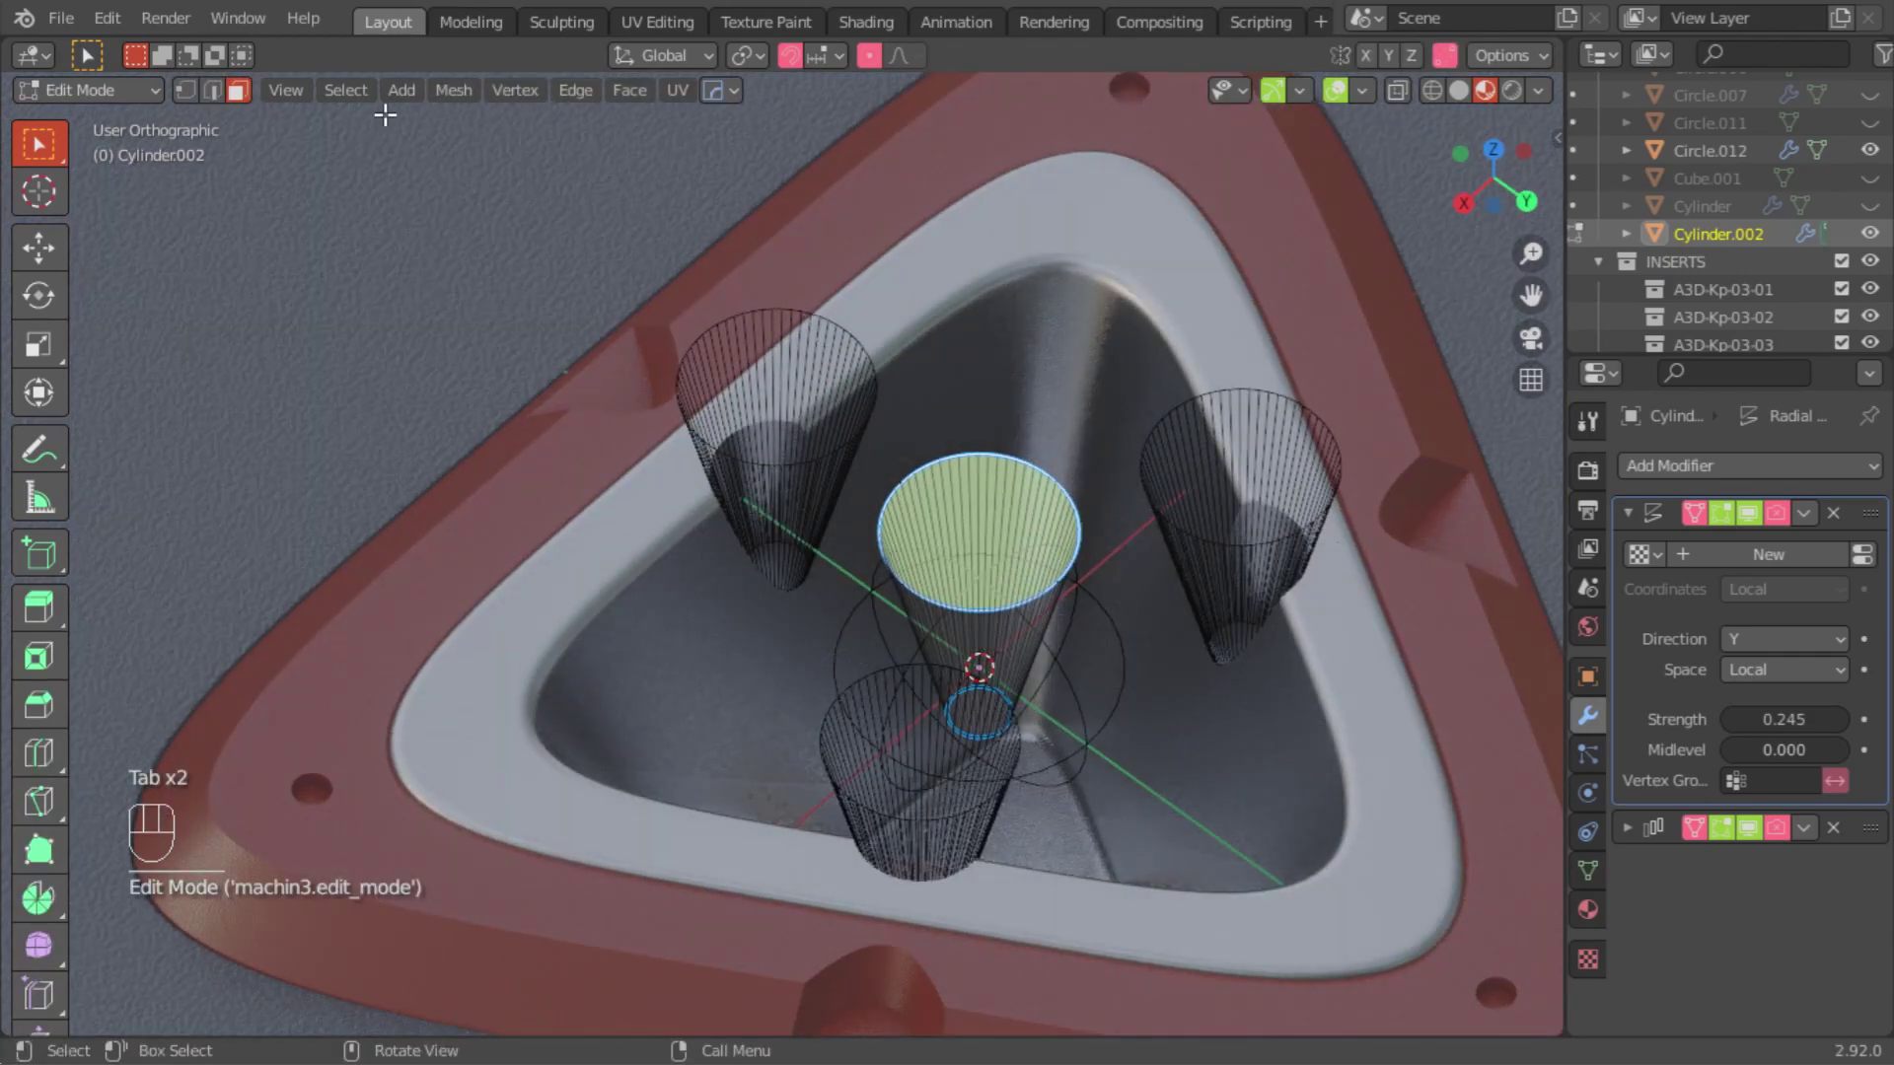
left_click(986, 718)
middle_click_drag(980, 679, 1036, 559)
key("s")
left_click(915, 617)
Step: Move the whole tapered cylinder cutter mesh along Z and return to Object Mode
key("a")
key("g")
key("z")
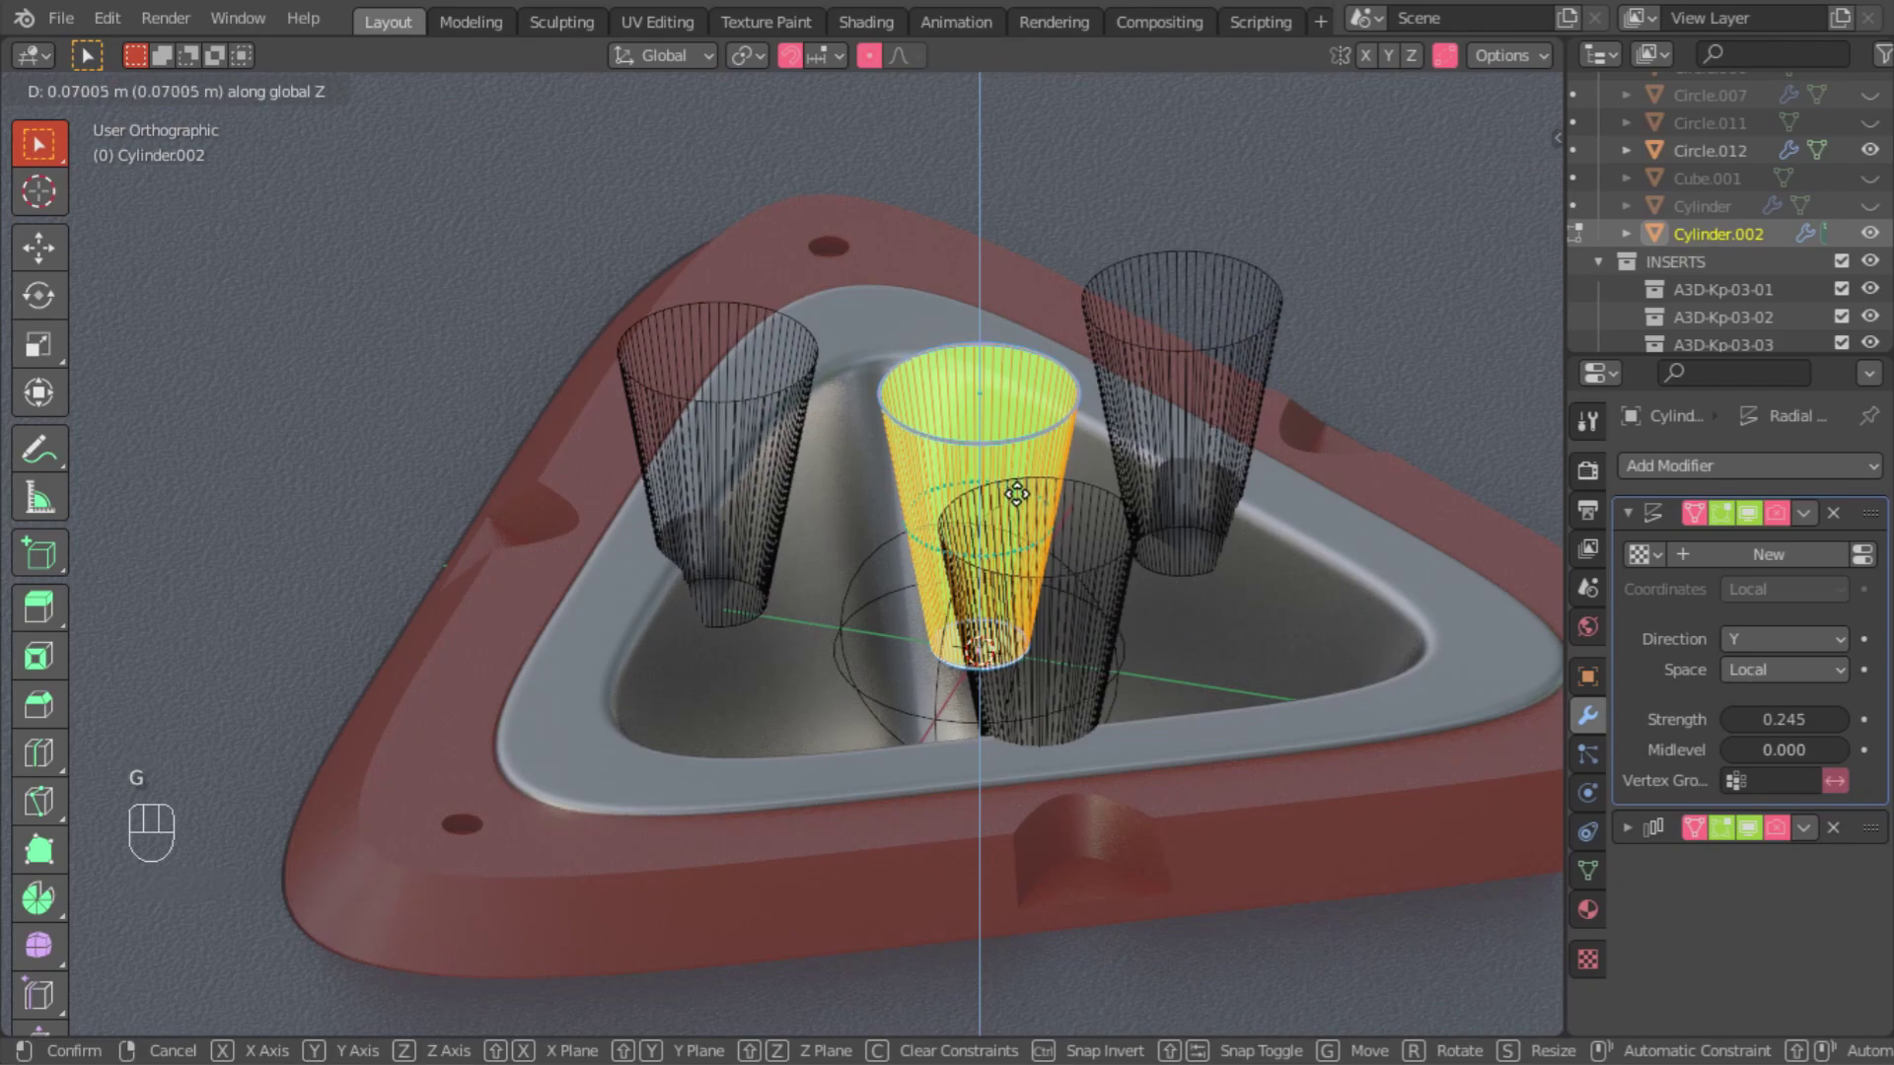
left_click(1070, 477)
key("Tab")
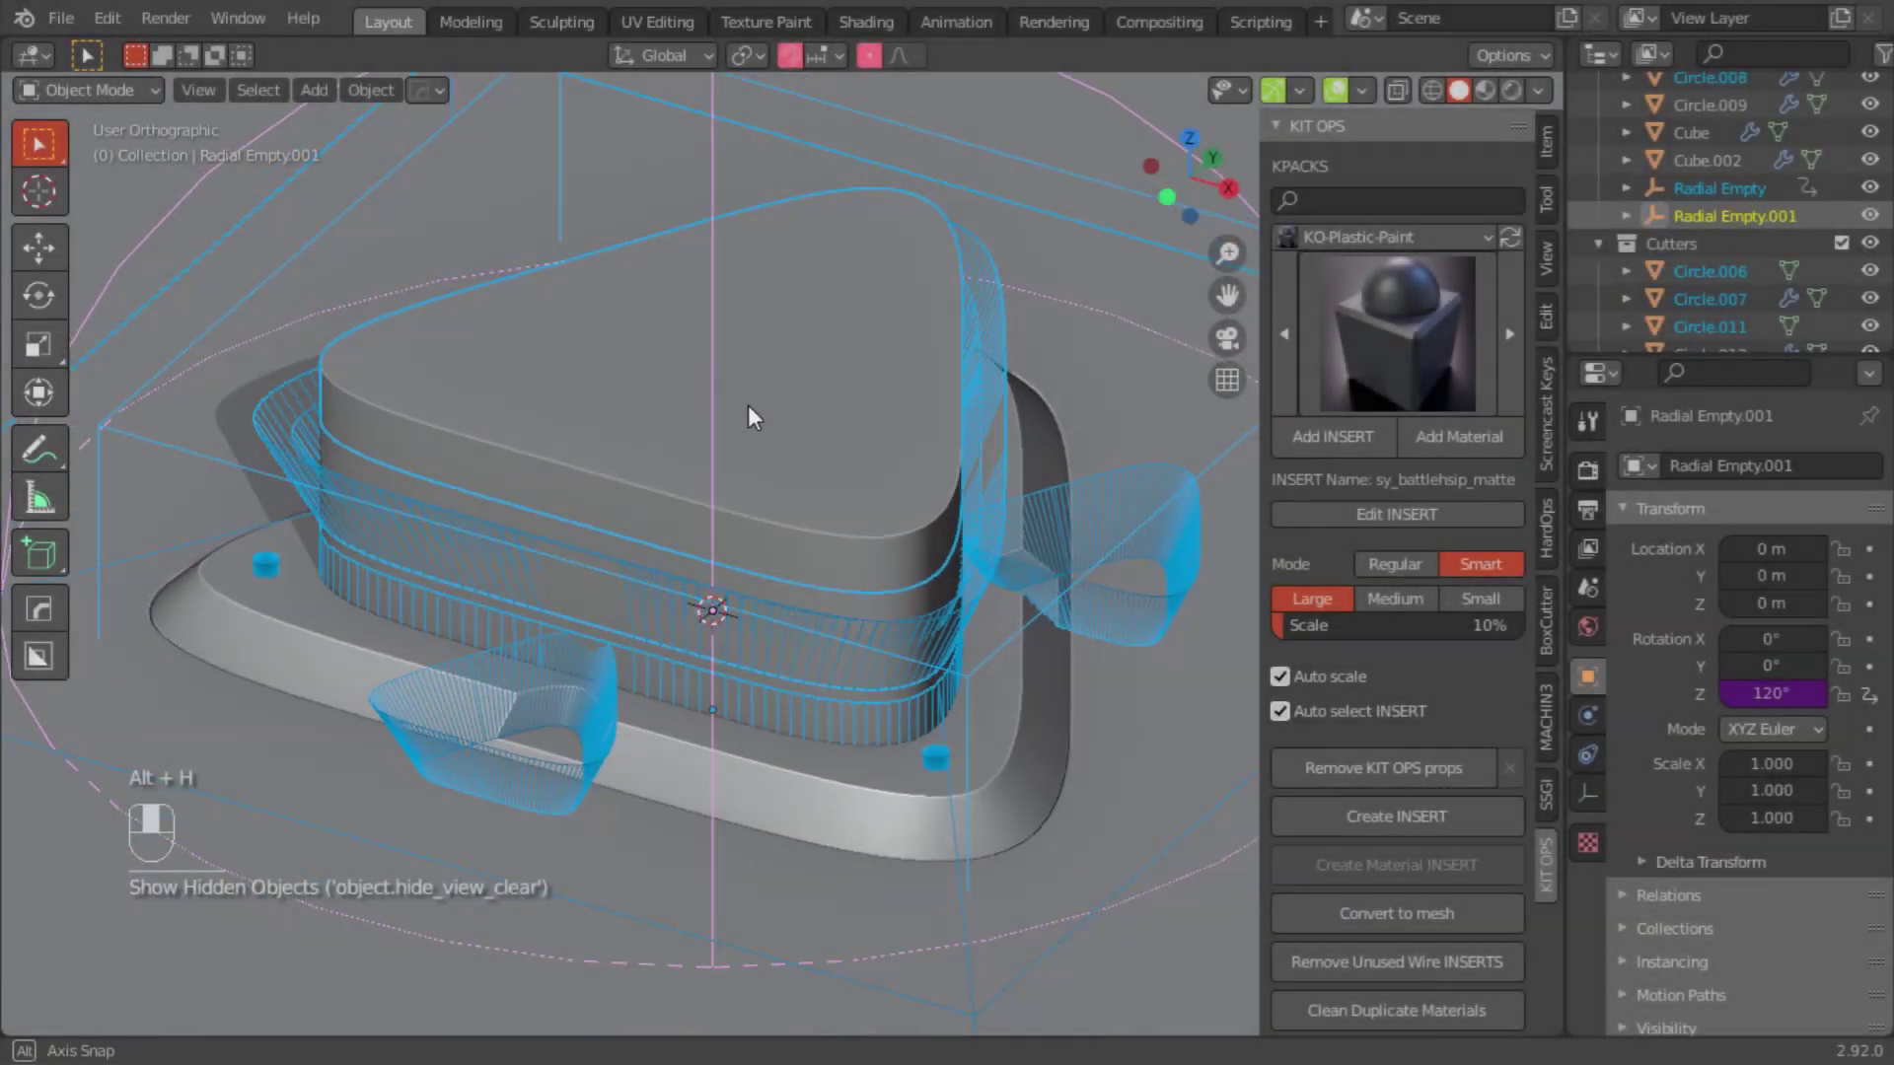
Step: Move the solid rounded triangular block covering the insert along Z
left_click(632, 387)
mouse_move(578, 353)
middle_mouse_down()
mouse_move(600, 419)
mouse_move(584, 361)
middle_mouse_up()
middle_click_drag(585, 361, 583, 253, "ctrl")
key("g")
key("z")
left_click(344, 551)
key("n")
middle_click_drag(888, 340, 577, 447, "shift")
Step: Lower the top face of the Circle.011 wire cutter about 0.188 m along Z
left_click(698, 489)
middle_click_drag(698, 489, 786, 260)
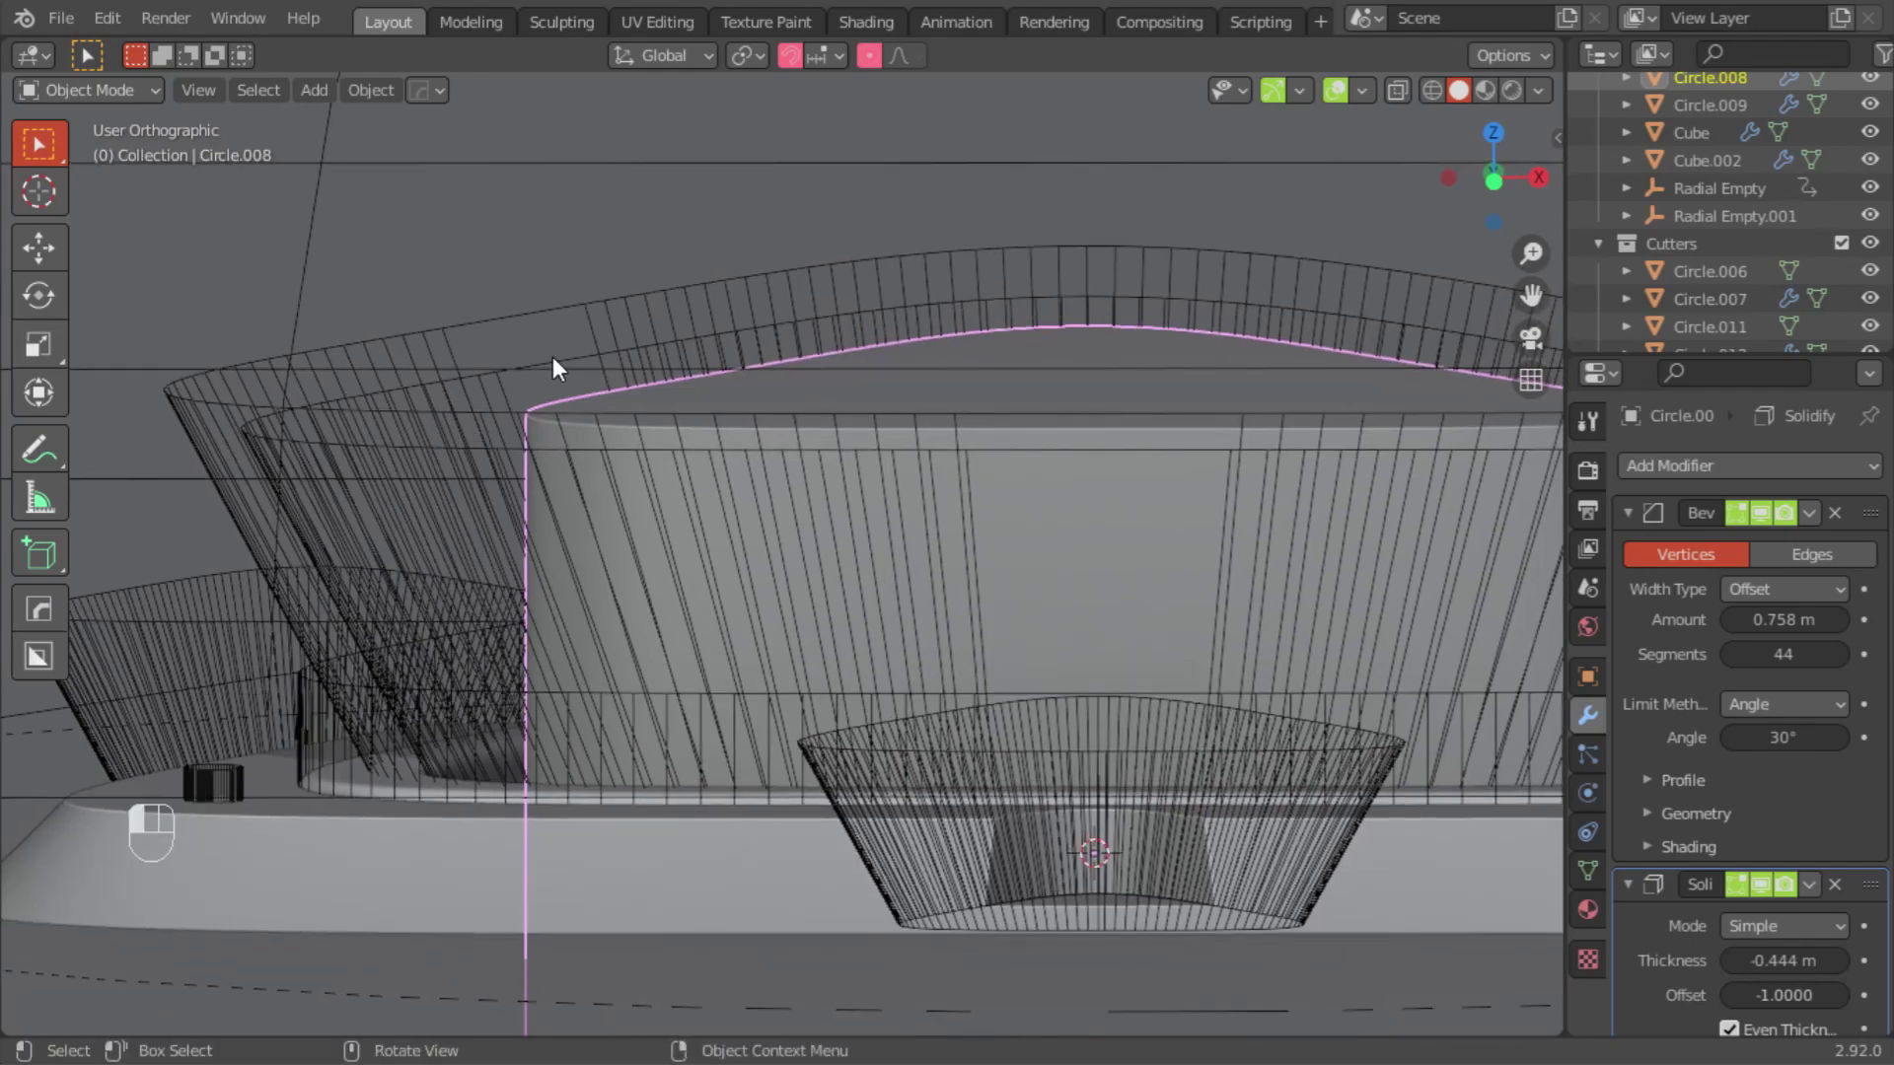
left_click(493, 646)
key("Tab")
left_click(1053, 400)
key("g")
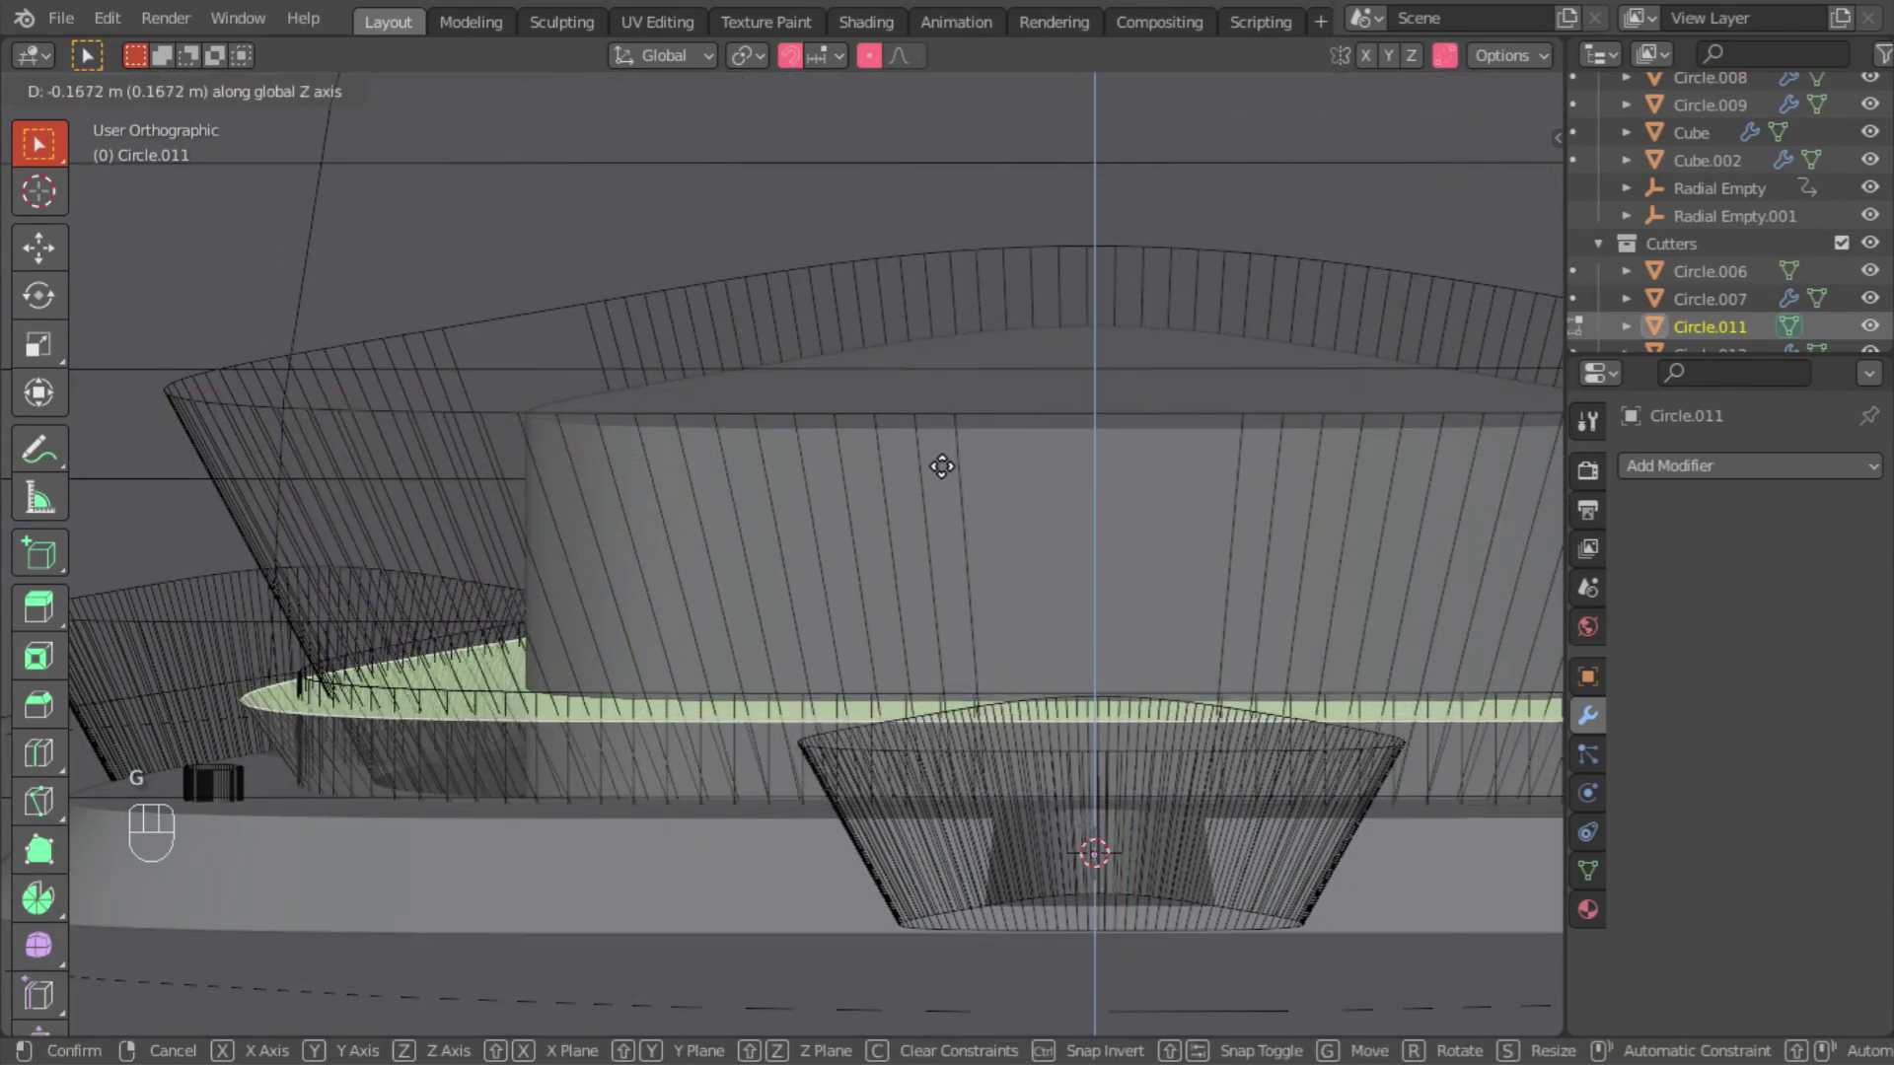
left_click(939, 490)
middle_click_drag(939, 491, 756, 512)
Step: Scale the lowered cutter face inward twice, with a final factor of 0.946, and return to Object Mode
key("s")
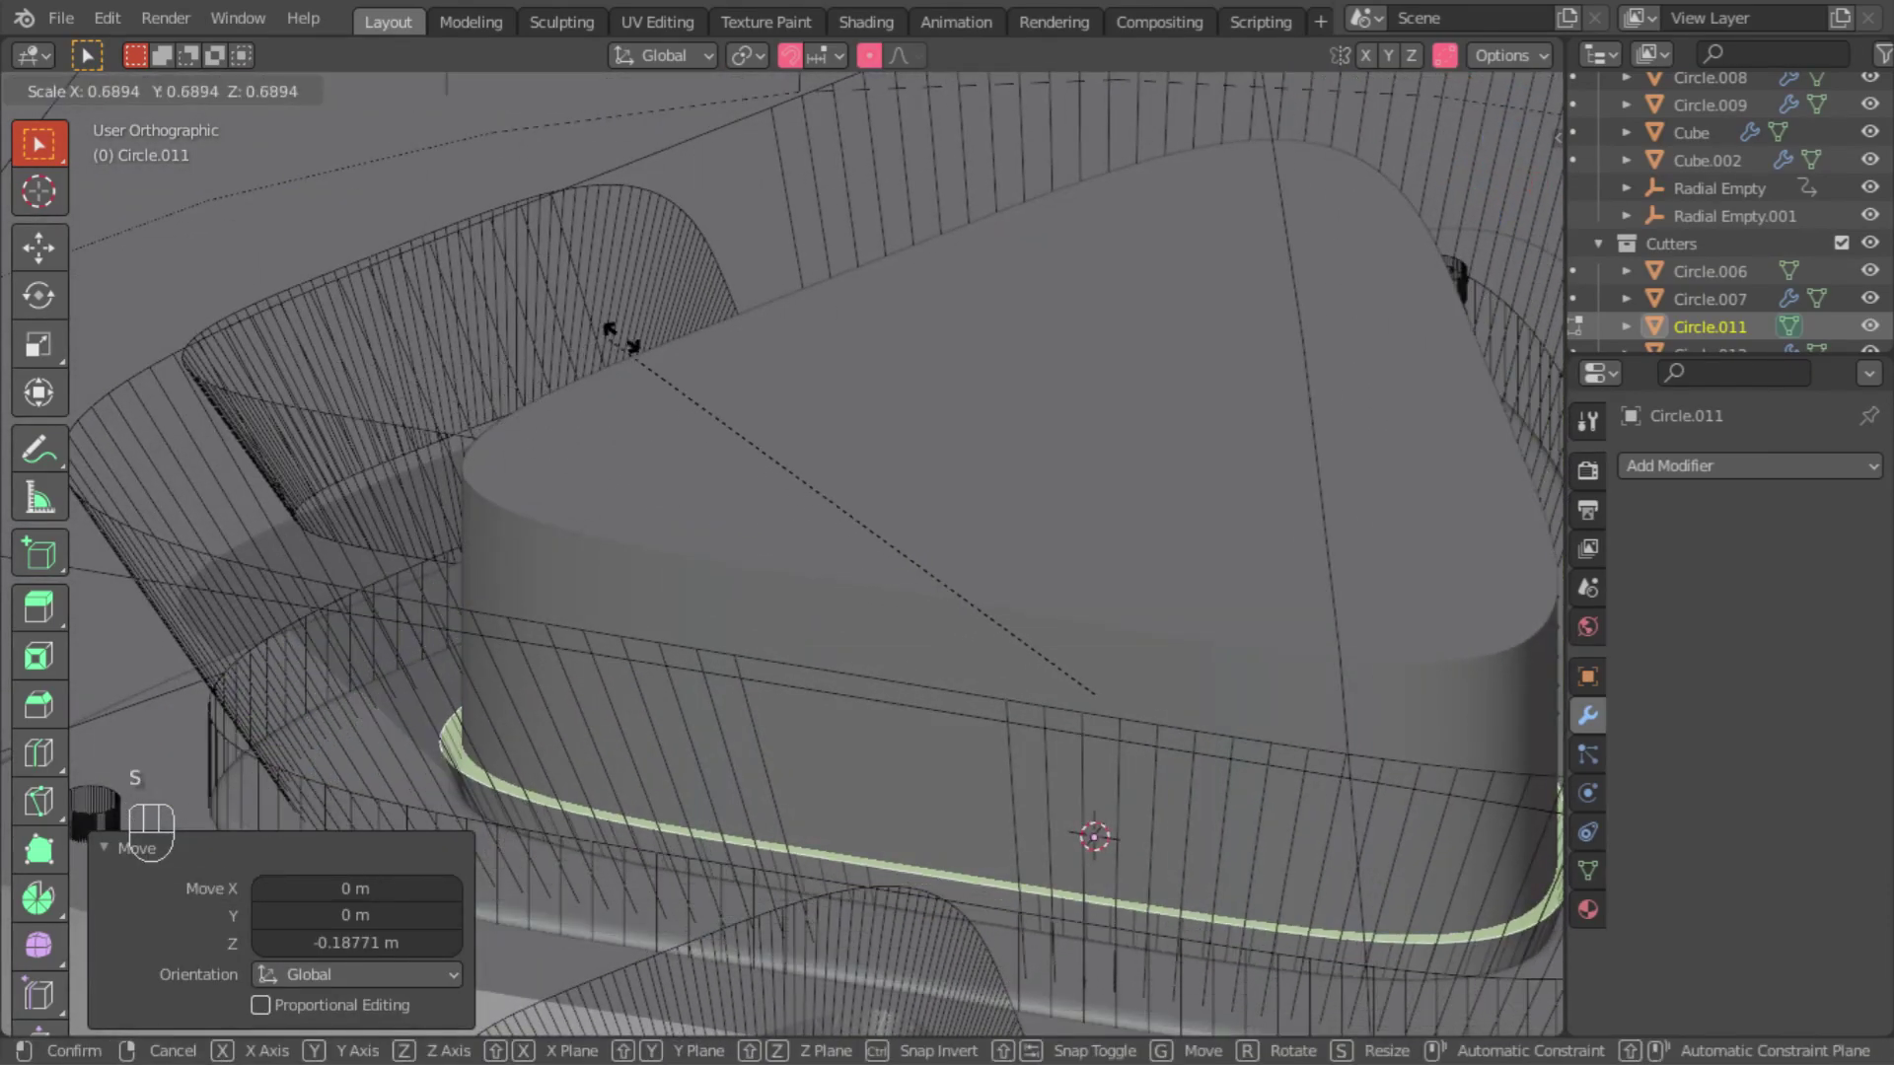
left_click(542, 372)
key("s")
left_click(497, 409)
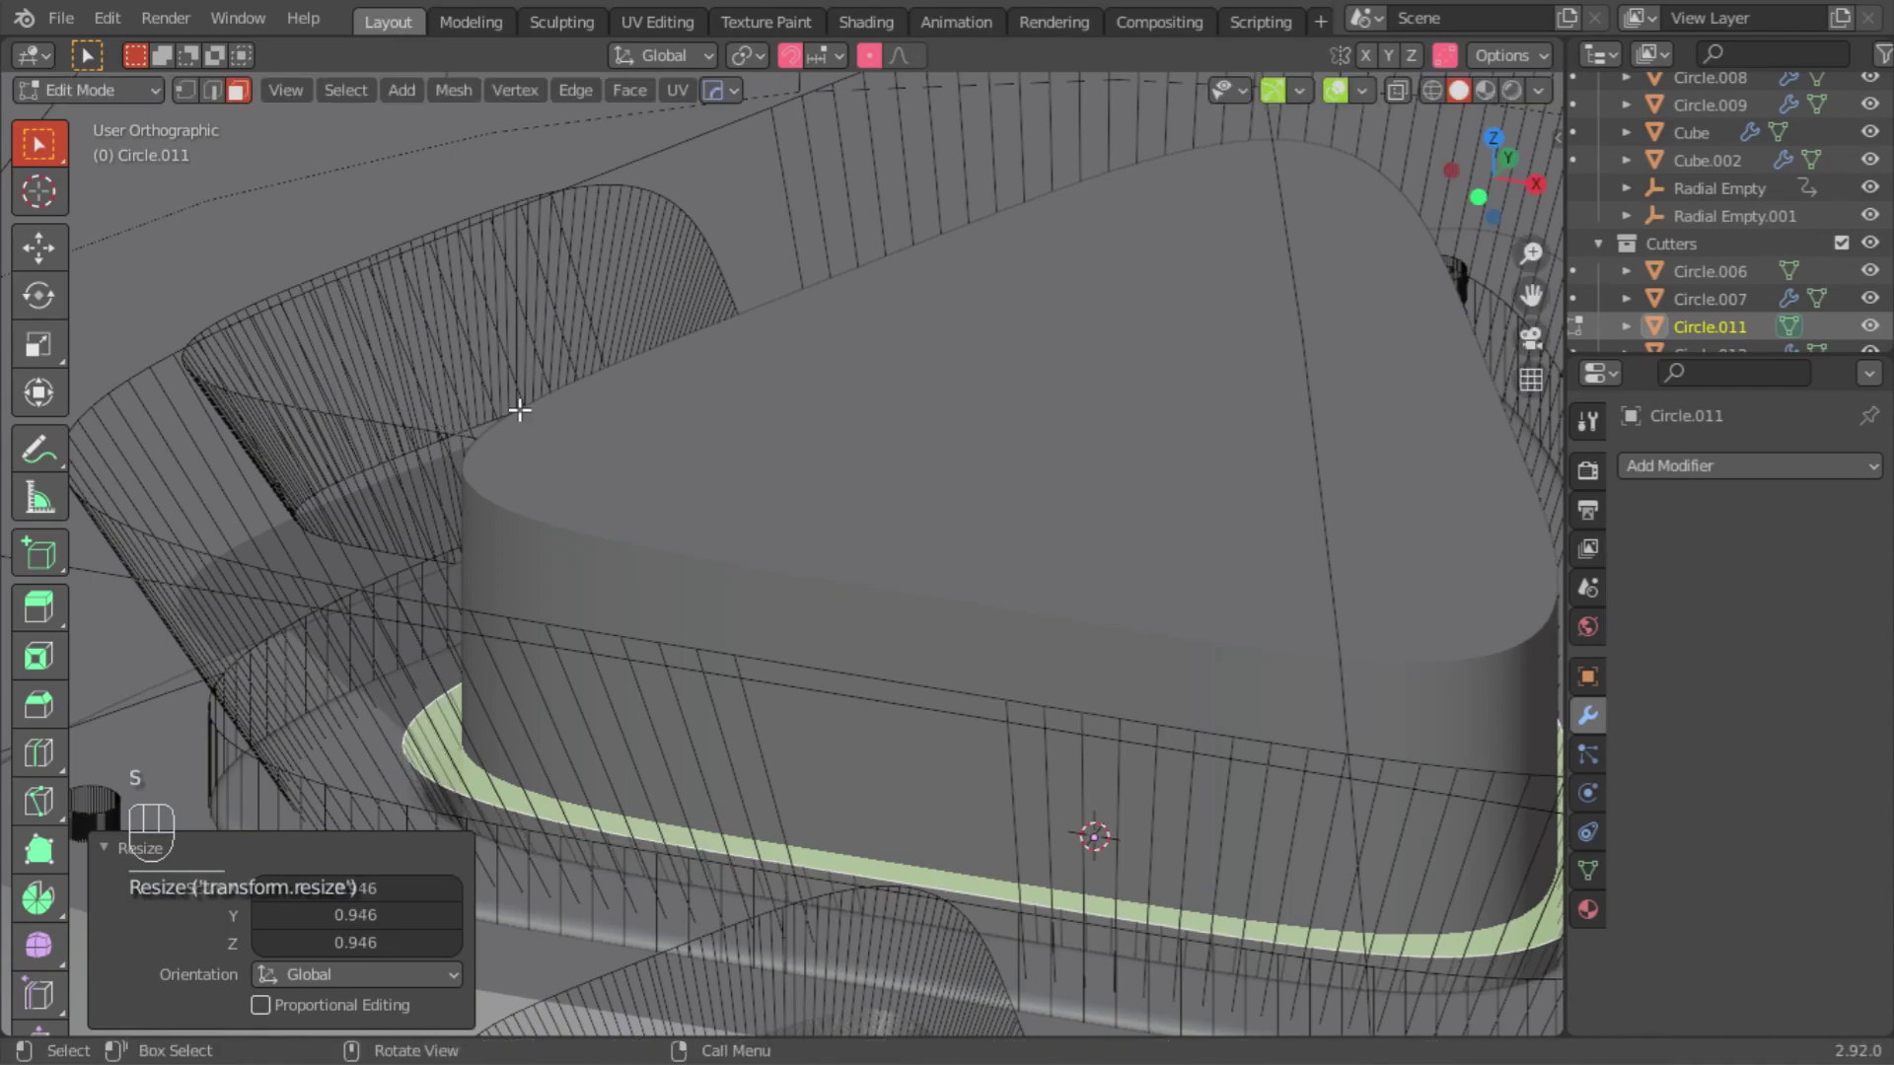
key("Tab")
Step: Delete the solid rounded triangular block Circle.008 that covers the insert
left_click(910, 393)
scroll(910, 393, "down", 5)
middle_click_drag(910, 393, 767, 710)
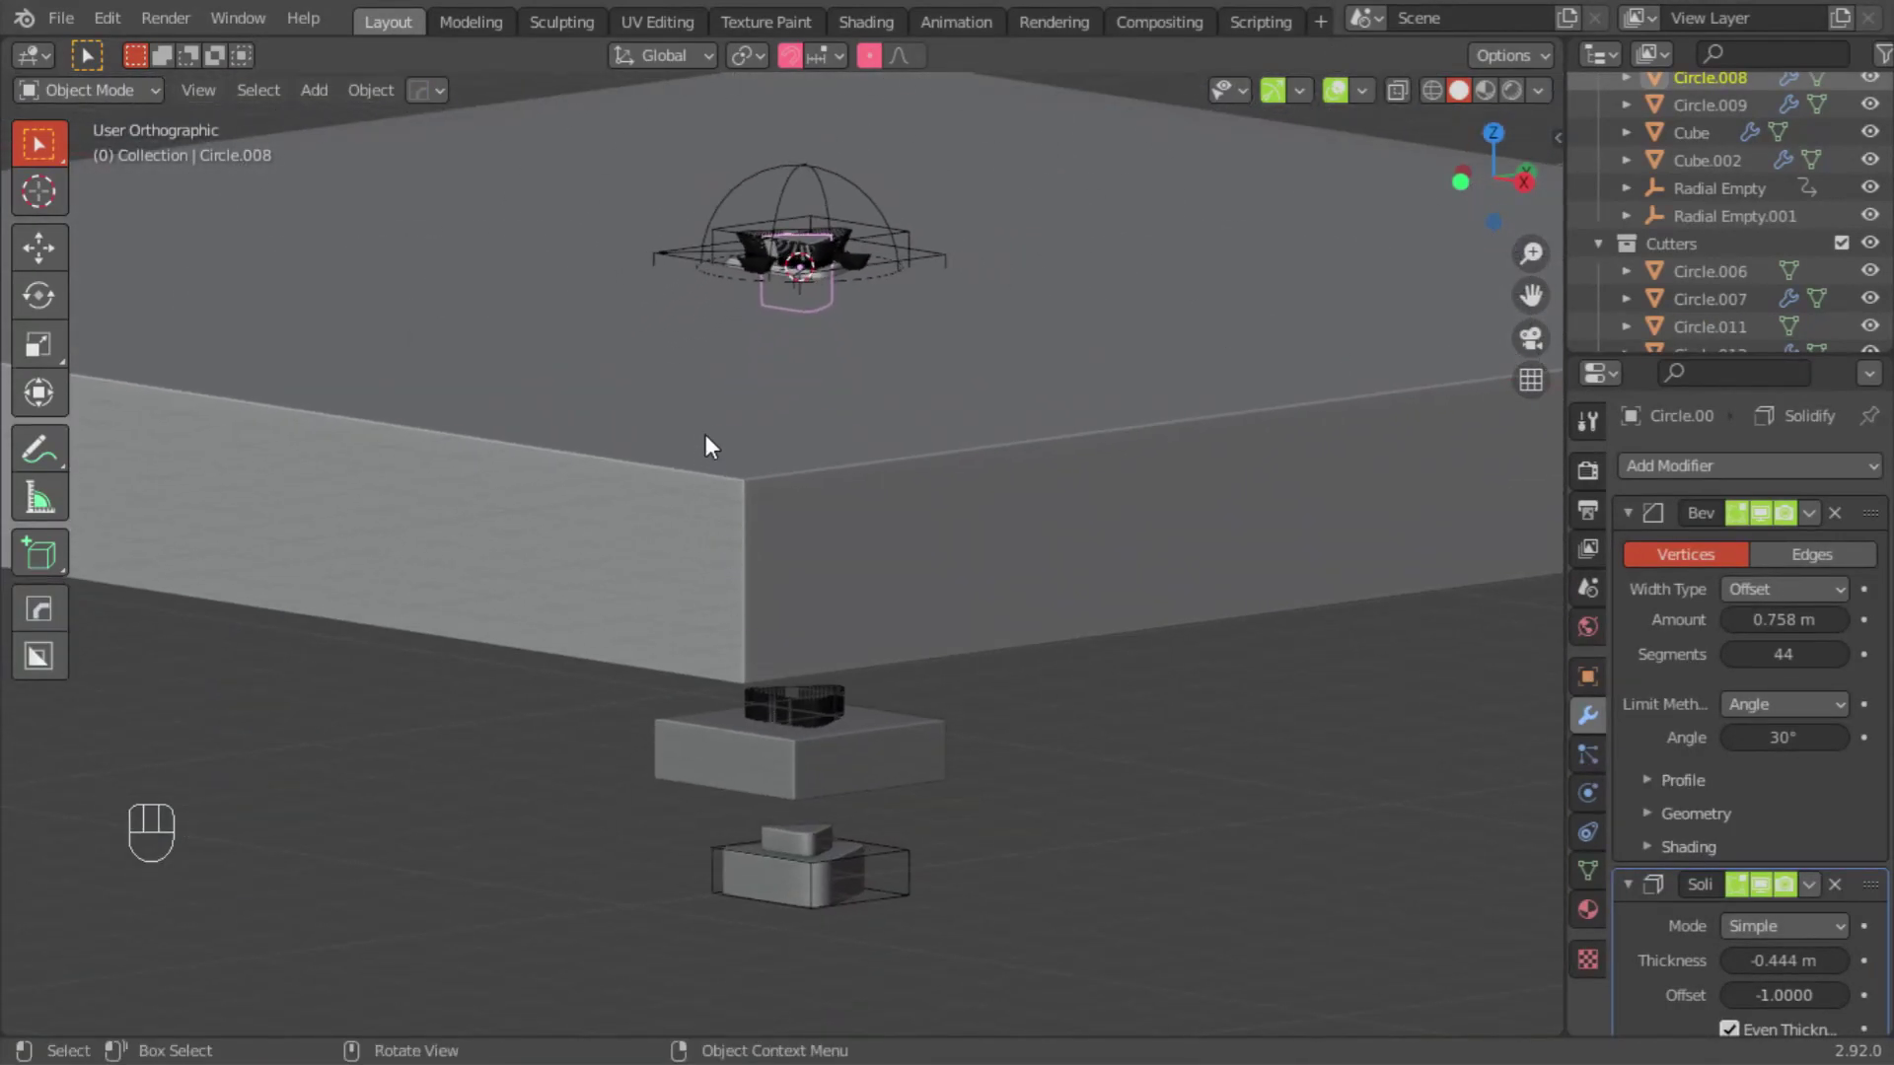
key("Delete")
Step: Apply all transforms to the three arrayed notch cutters around the base
scroll(765, 250, "up", 5)
middle_click_drag(801, 321, 407, 493)
left_click(606, 367)
scroll(588, 434, "down", 2)
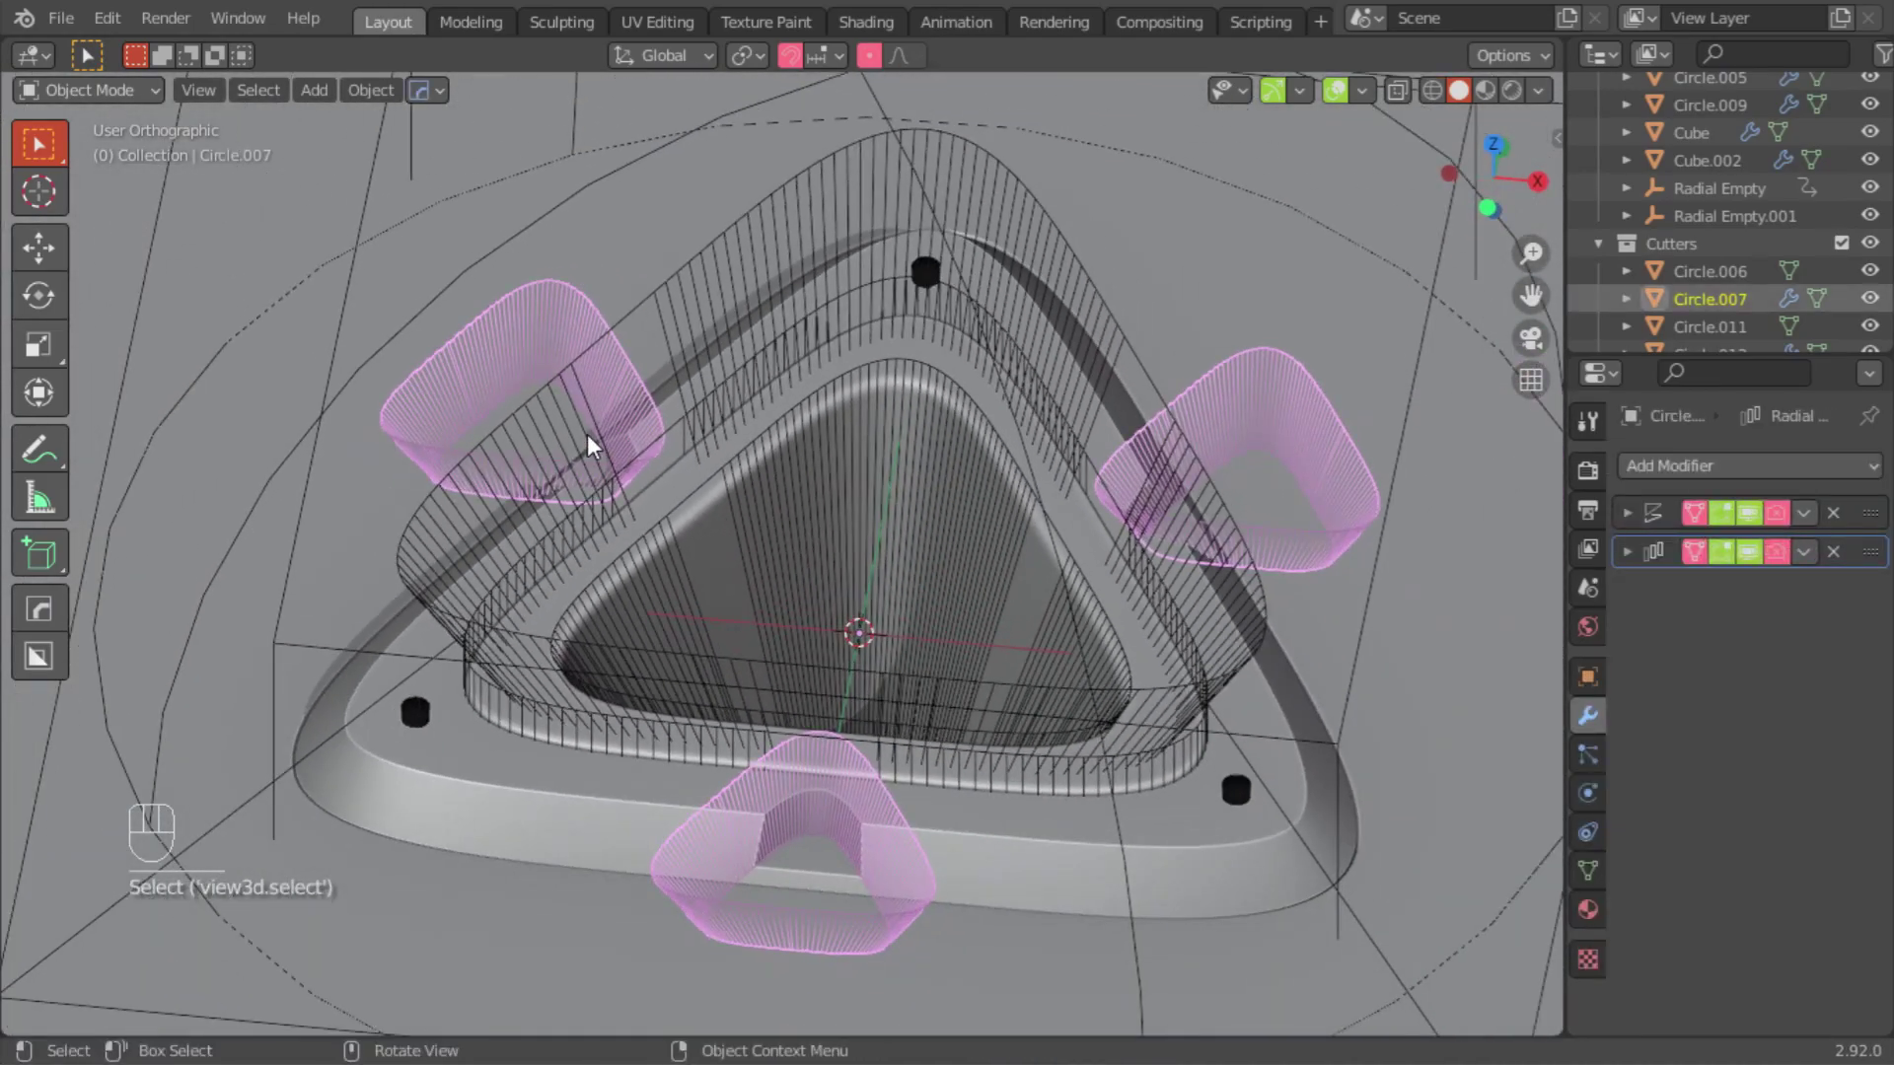
key("q")
mouse_move(606, 783)
left_click(665, 787)
middle_click_drag(664, 788, 556, 809)
Step: Apply all transforms to the arrayed corner hole cylinders
left_click(546, 795)
key("q")
mouse_move(546, 795)
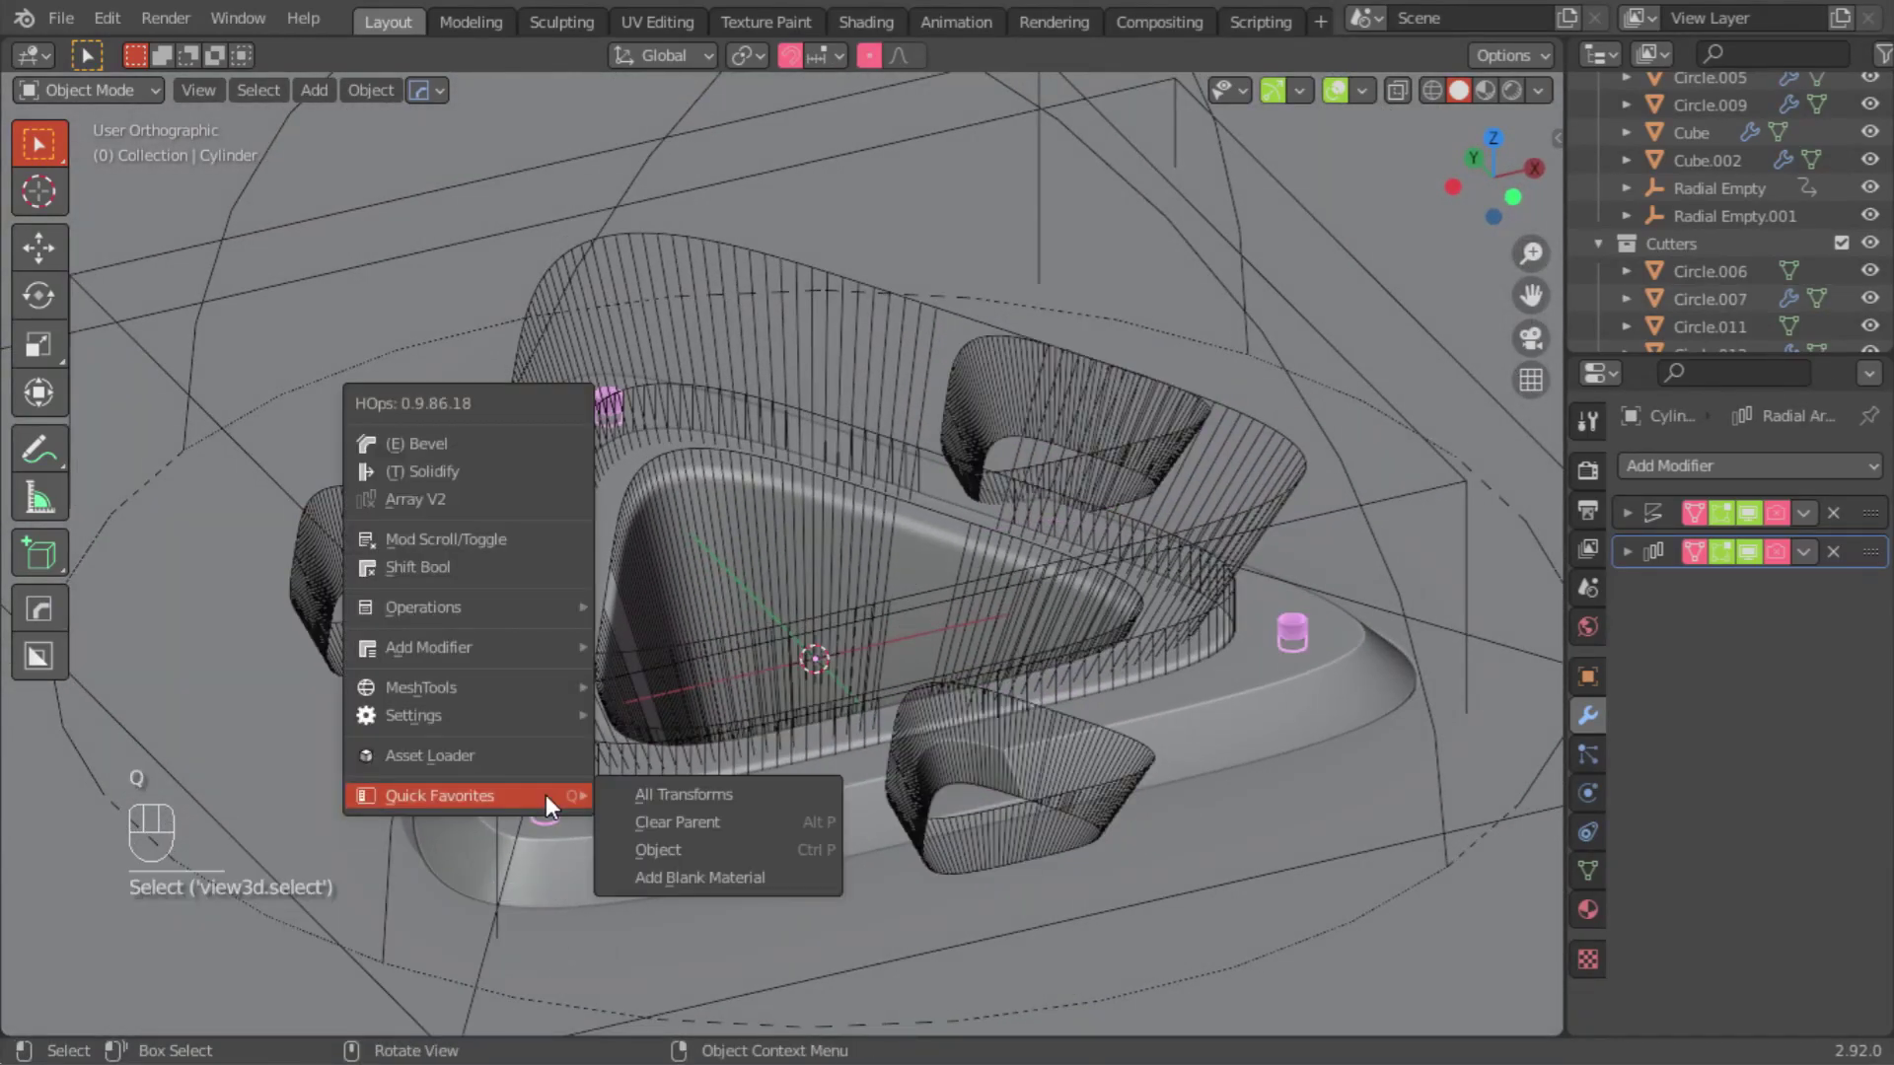
left_click(678, 792)
middle_click_drag(678, 787, 784, 772)
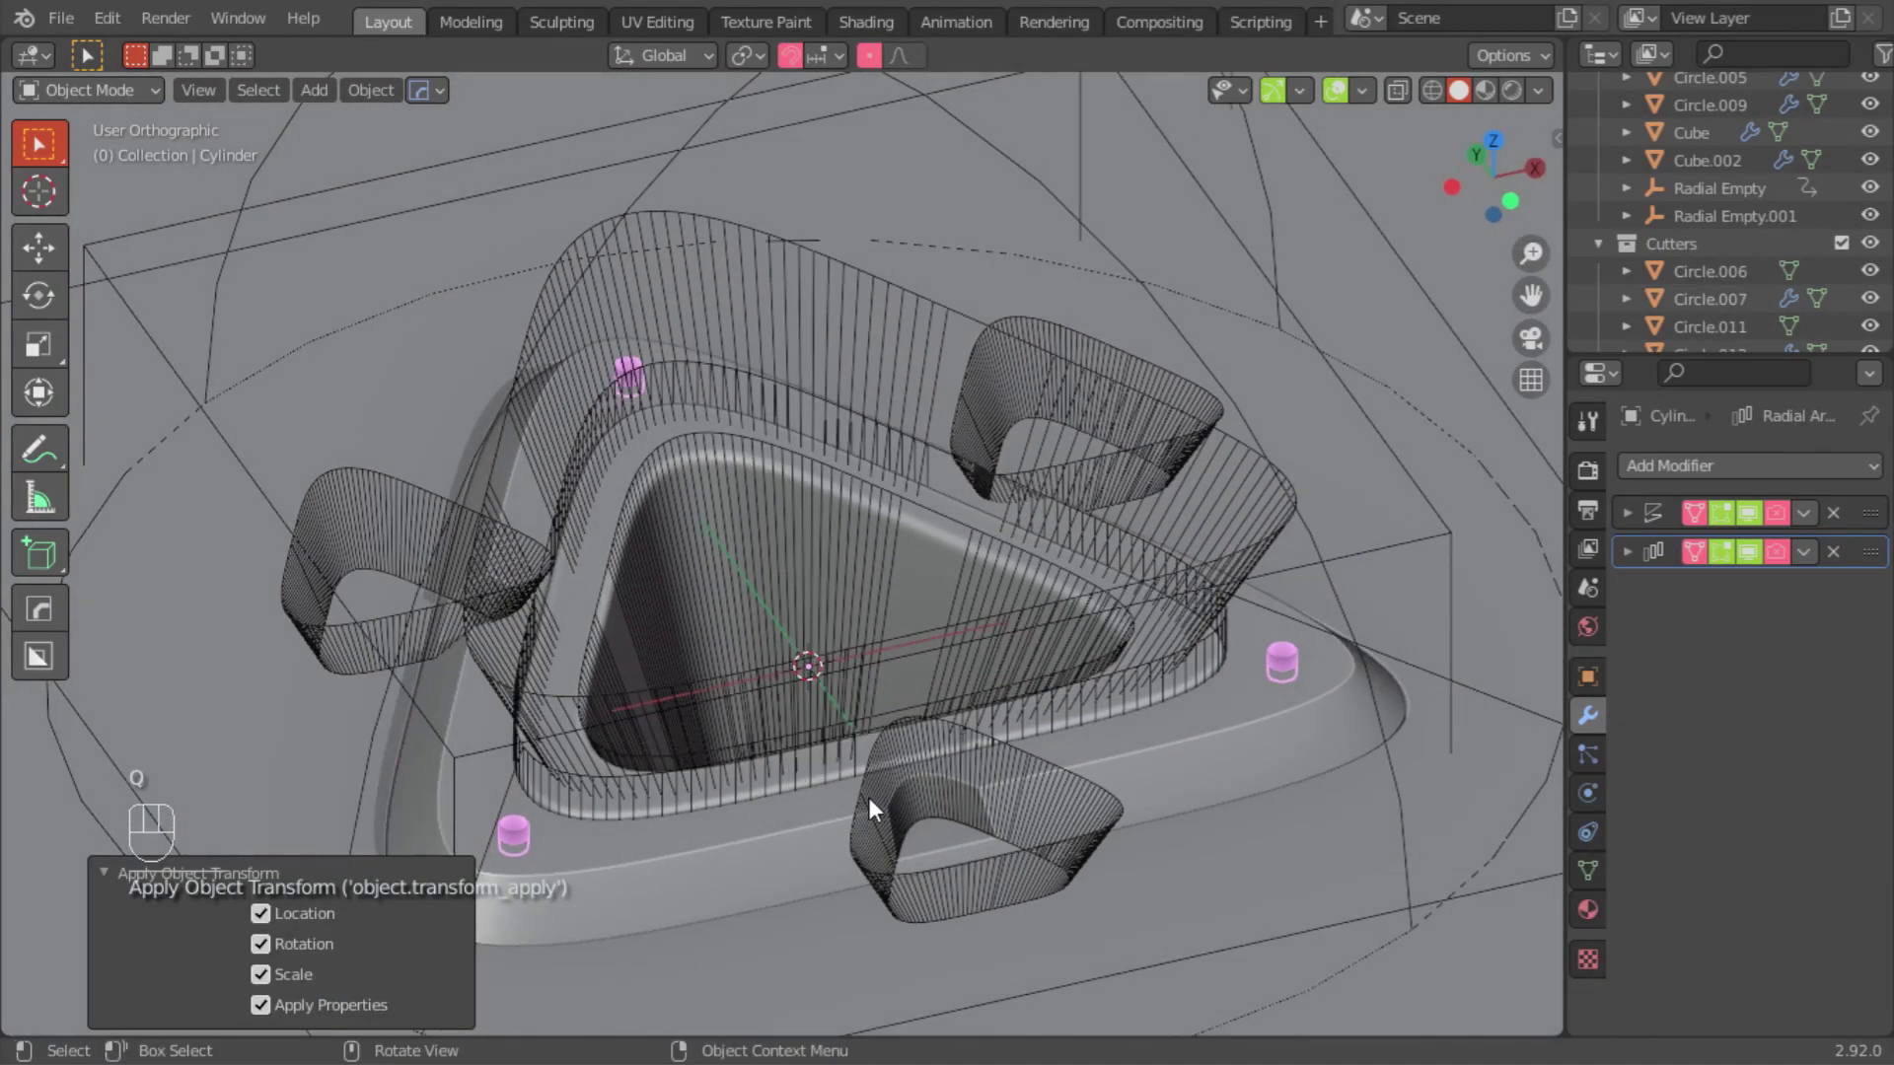
Step: Hide the arrayed notch cutters and both radial empties
left_click(876, 768)
key("h")
left_click(1093, 151)
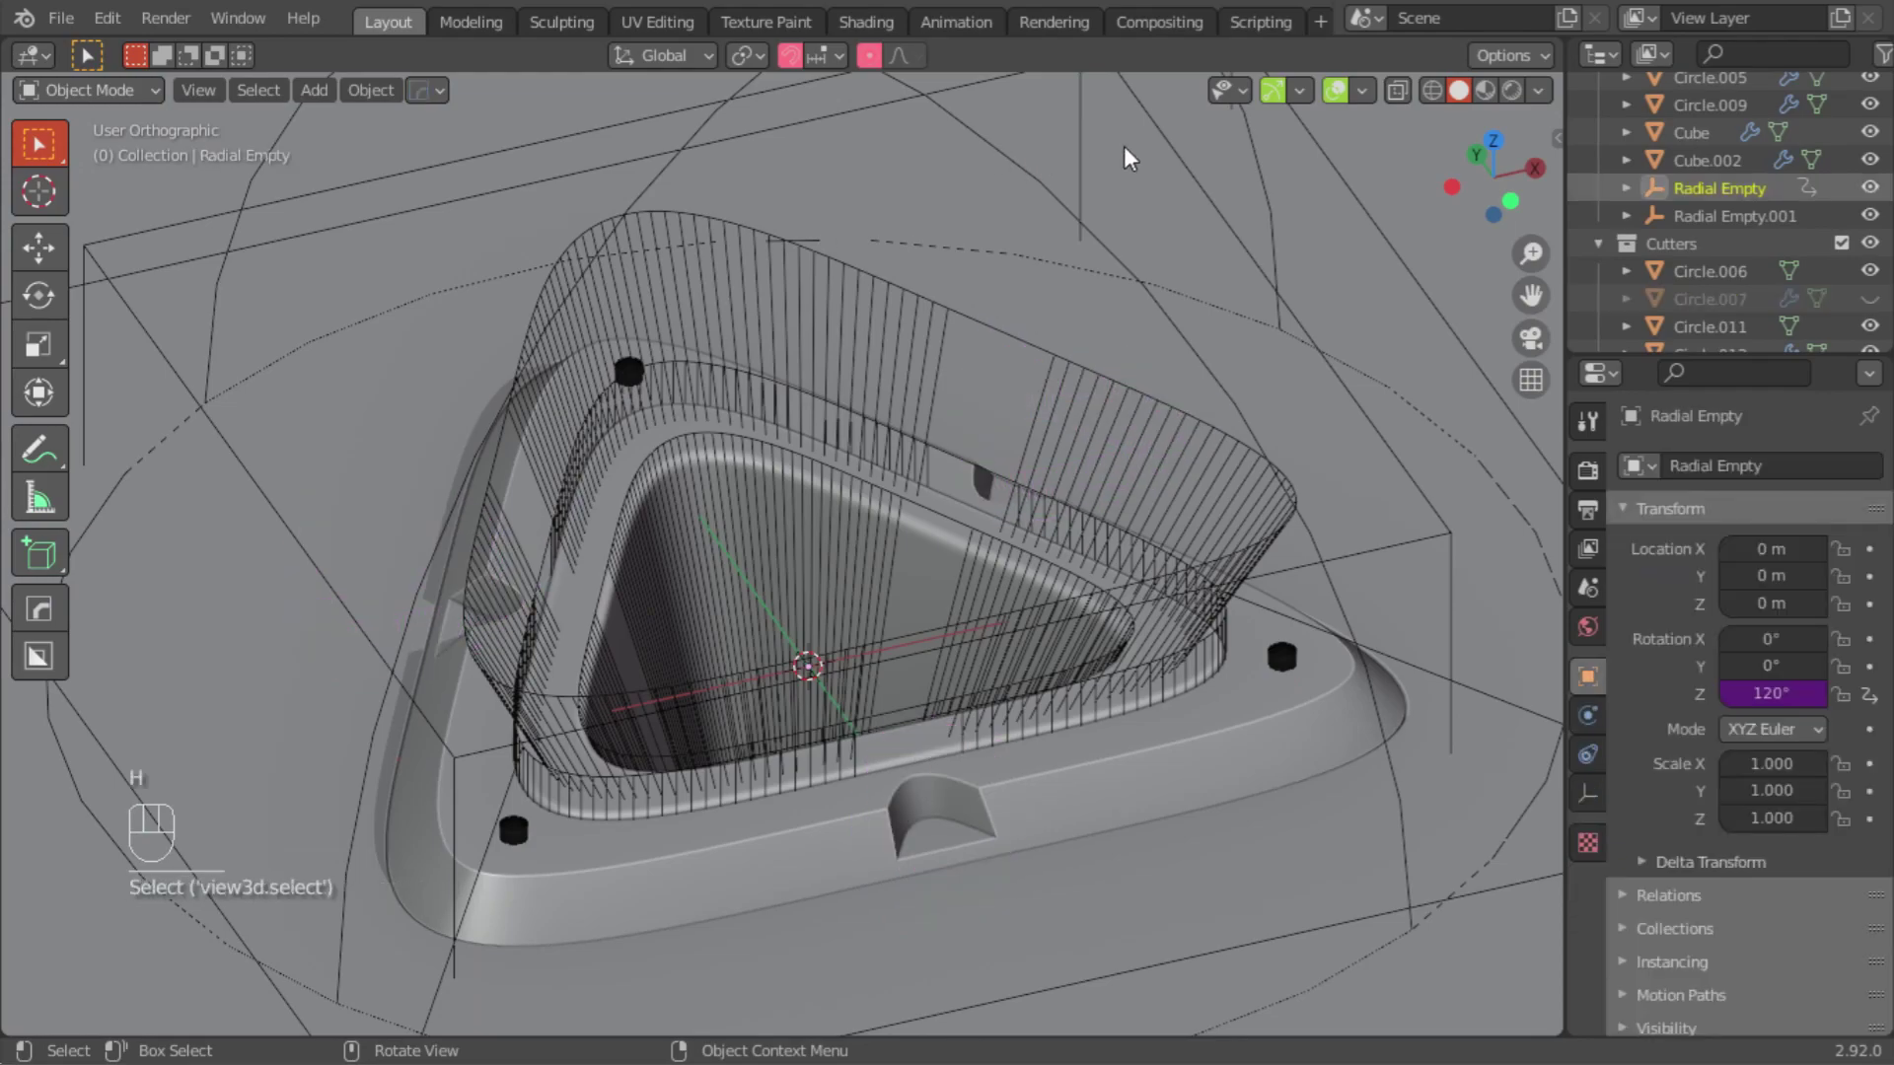
left_click(1016, 155)
key("h")
left_click(984, 148)
key("h")
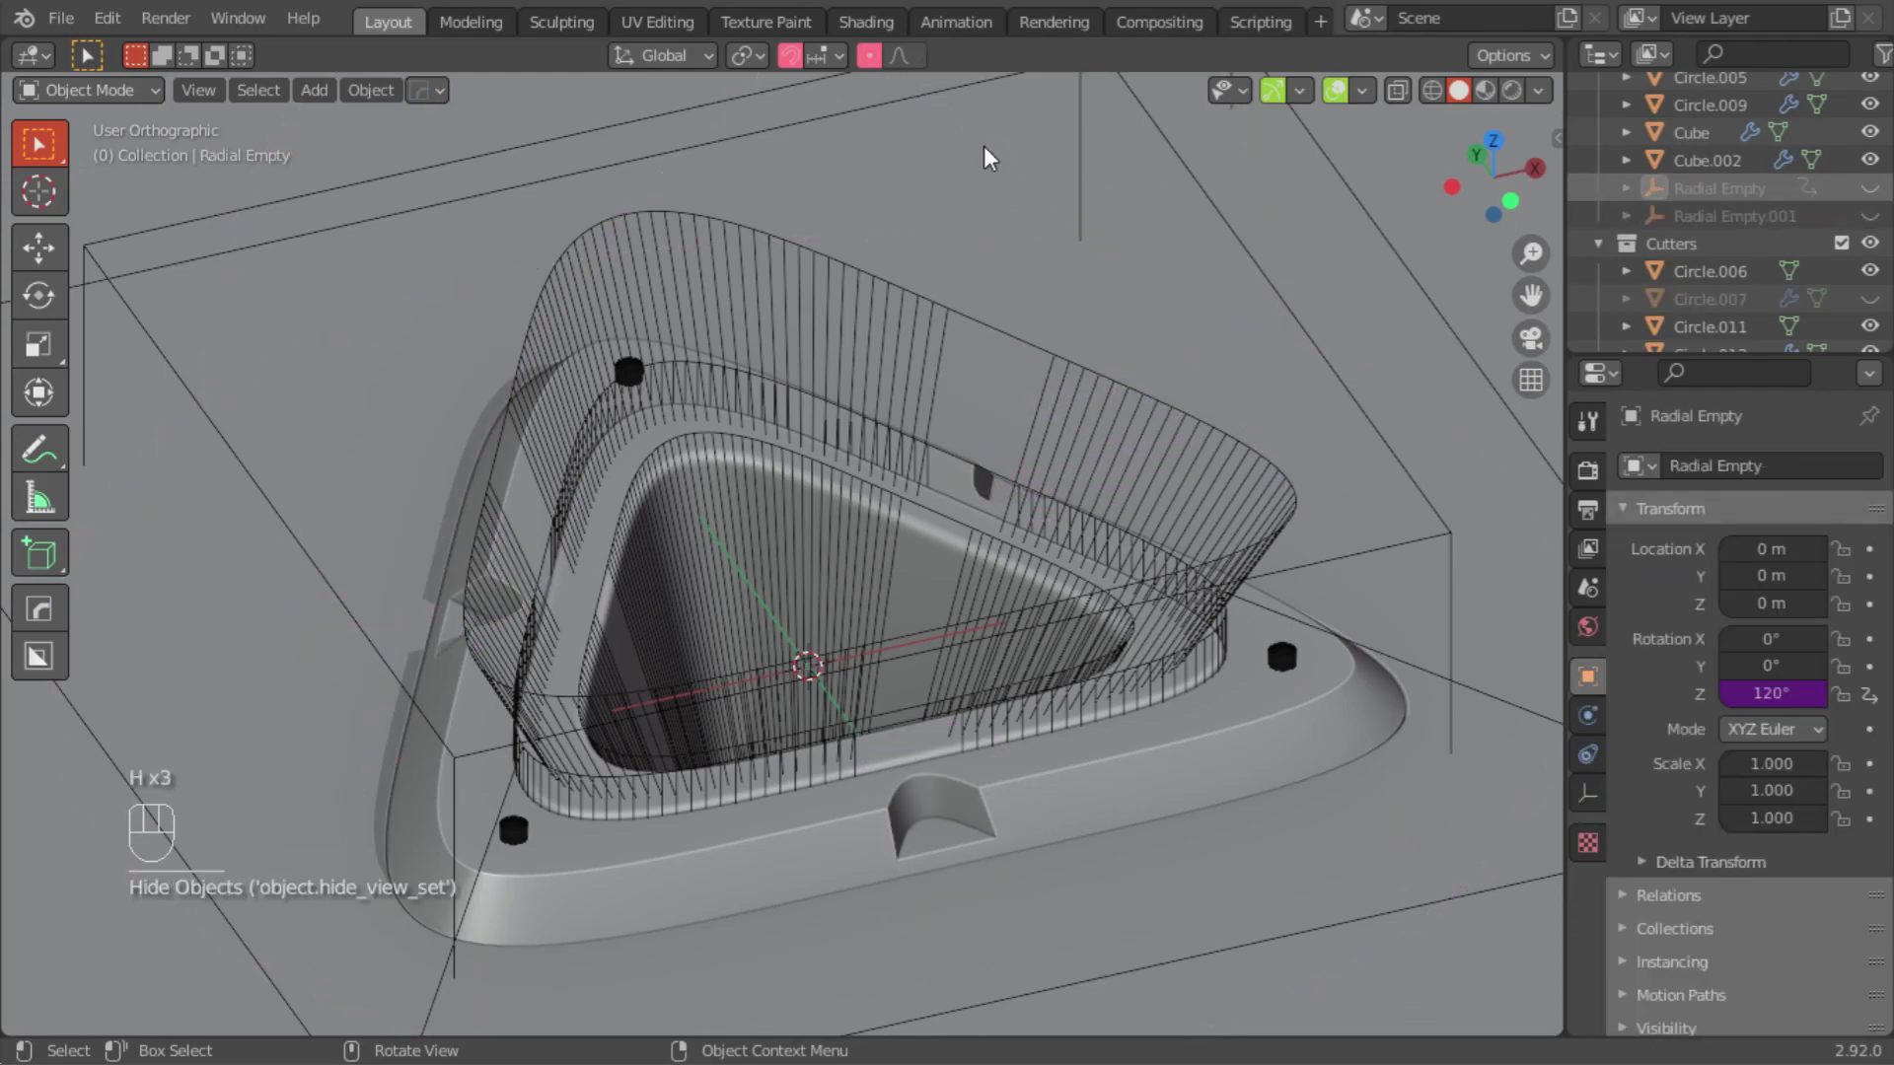
Step: Hide the arrayed corner hole cylinders
left_click(1276, 655)
key("h")
Step: Move the top face of the tapered cutter Circle.006 down about 0.22 m along Z
middle_click_drag(1277, 655, 1061, 448)
left_click(843, 616)
key("Tab")
middle_click_drag(844, 617, 710, 203)
left_click(749, 389)
key("g")
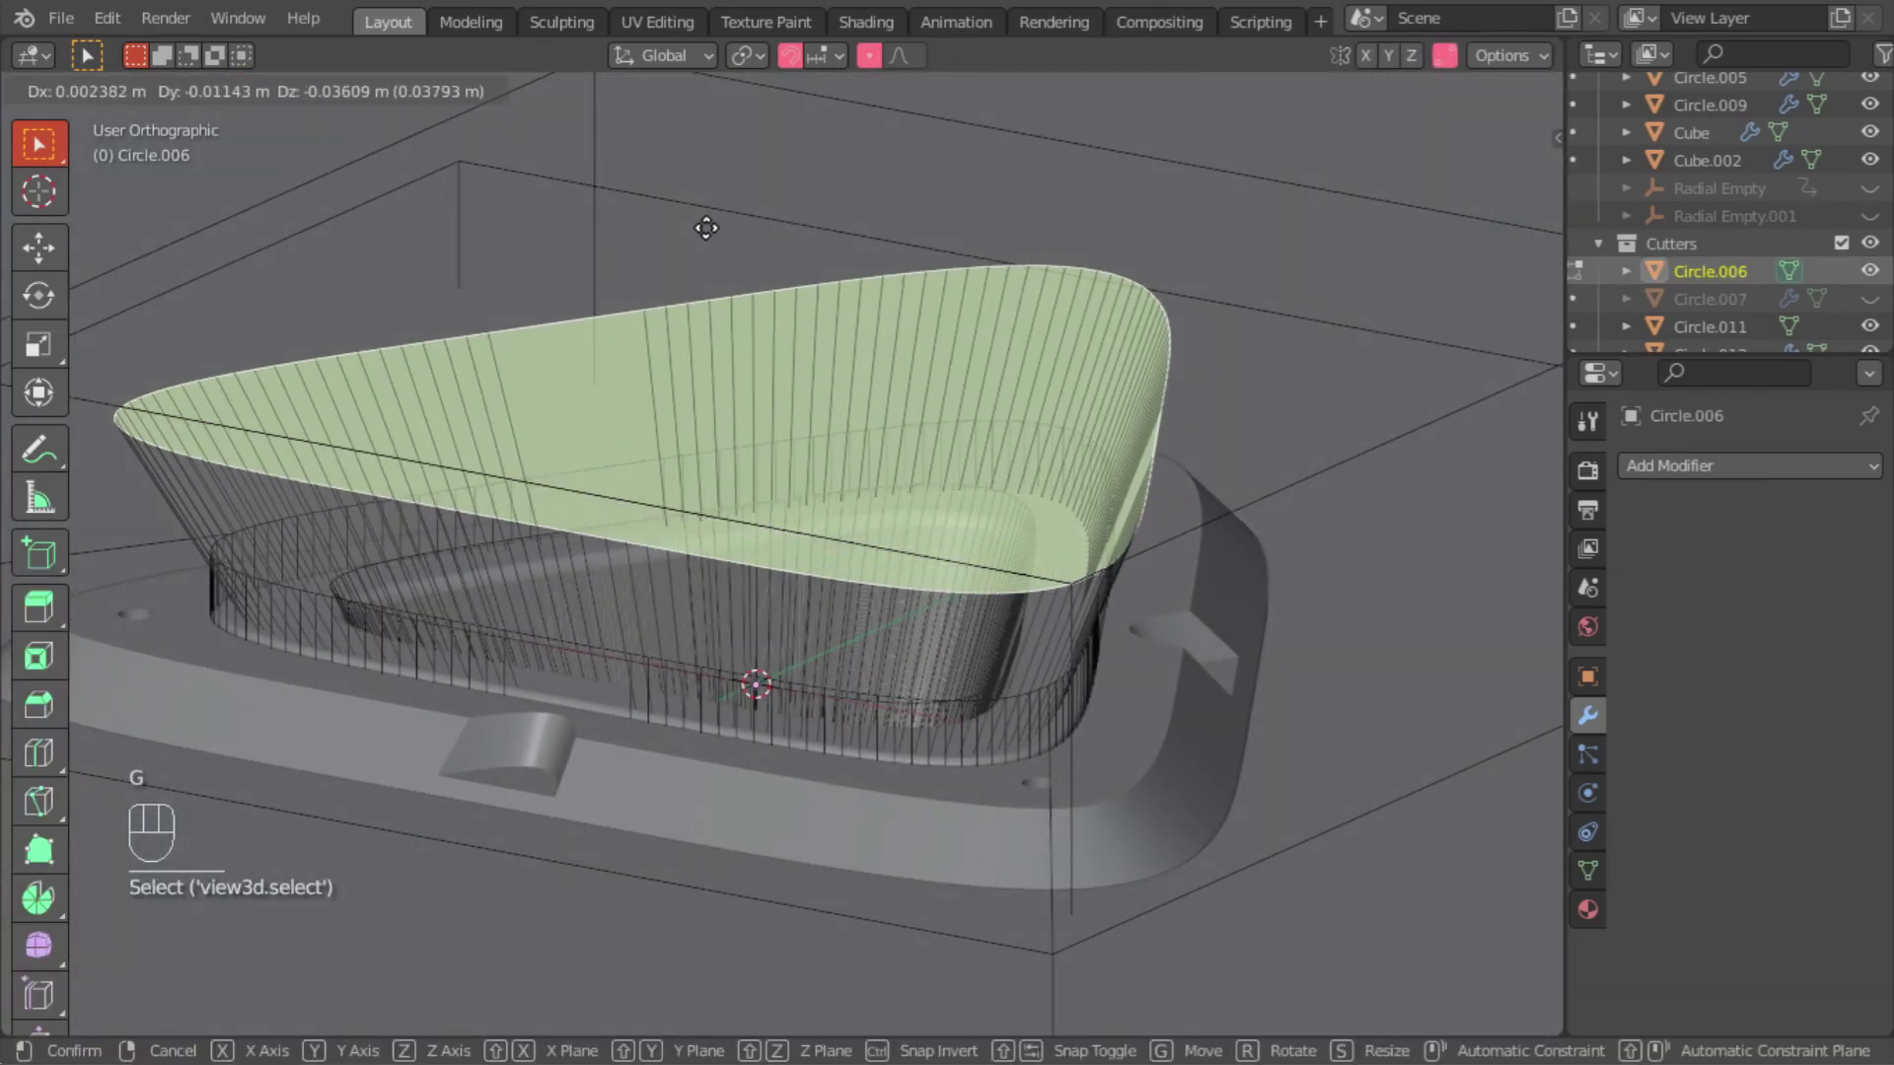
left_click(715, 401)
Step: Scale the lowered top face of Circle.006 down to 0.901
middle_click_drag(714, 401, 427, 406)
key("s")
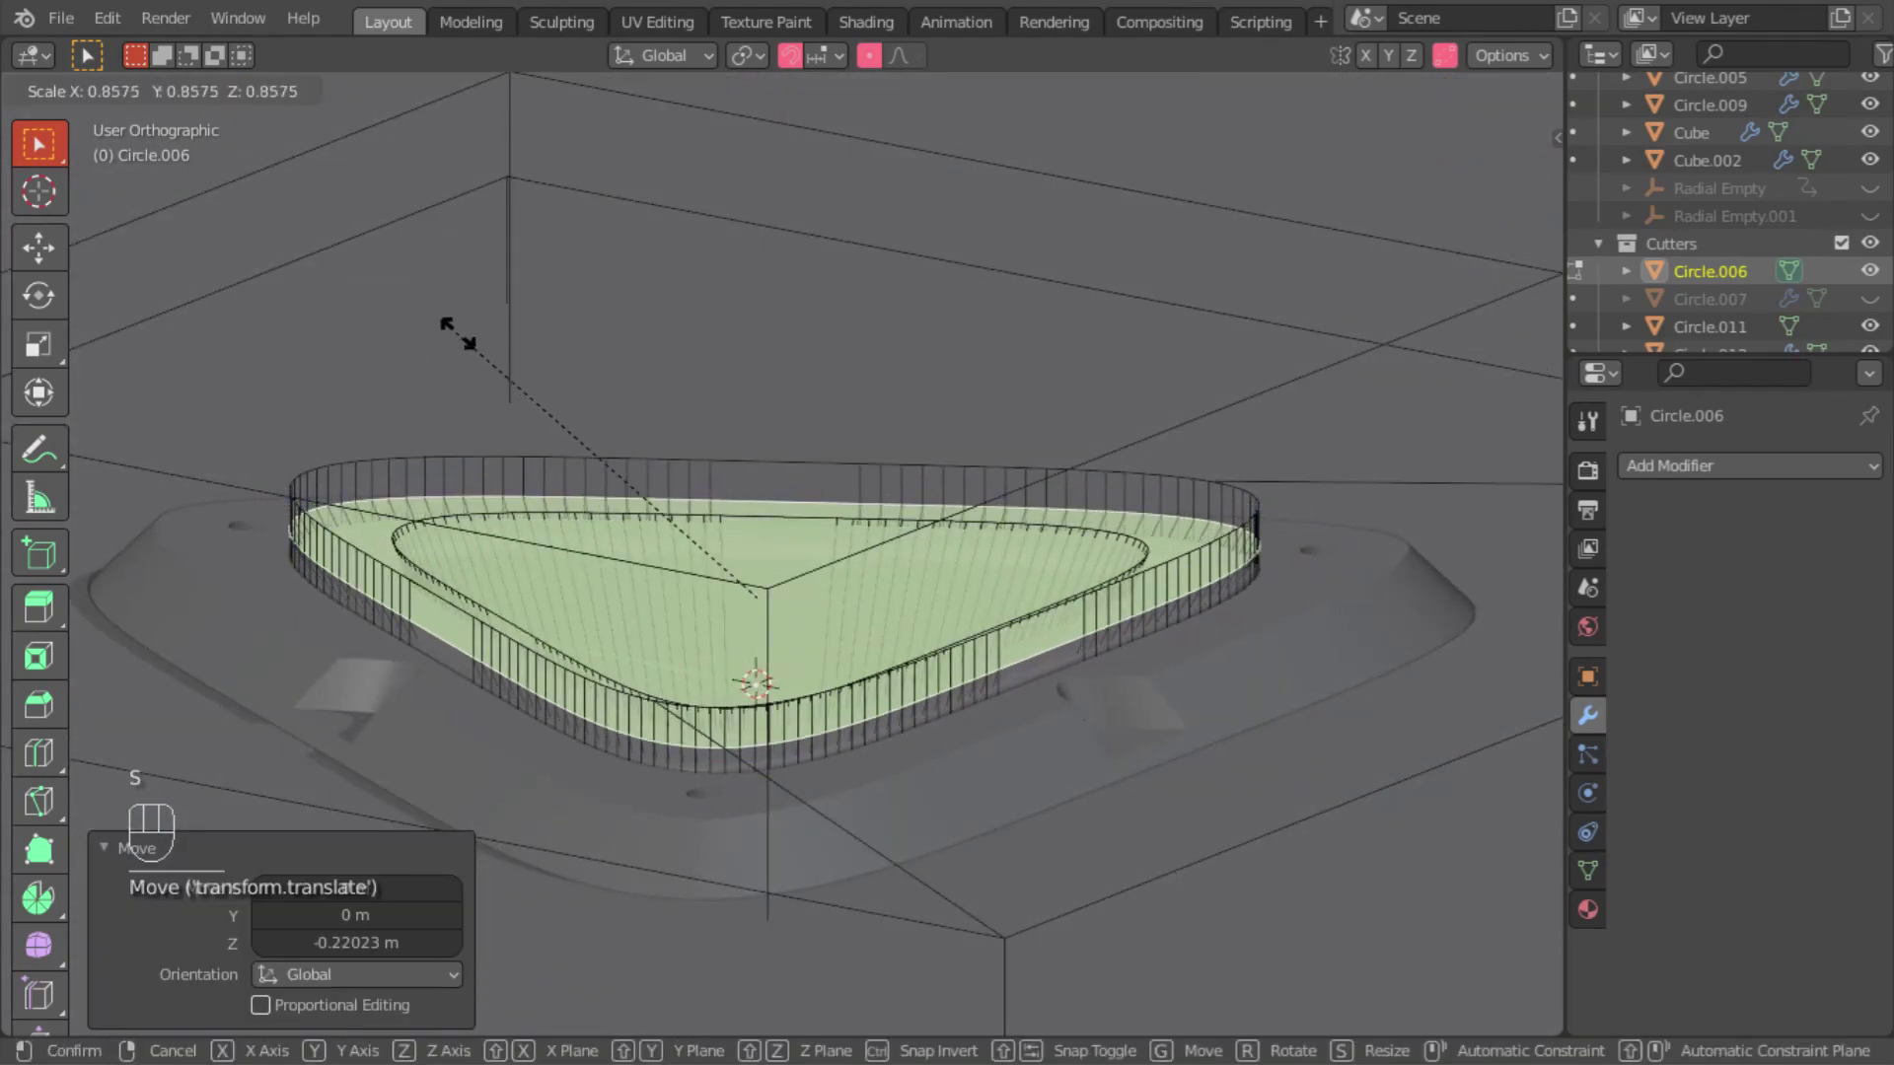
left_click(422, 329)
Step: Tighten the taper of Circle.006 by scaling its top face by a further 0.986 and leave mesh editing
middle_click_drag(858, 494, 862, 388)
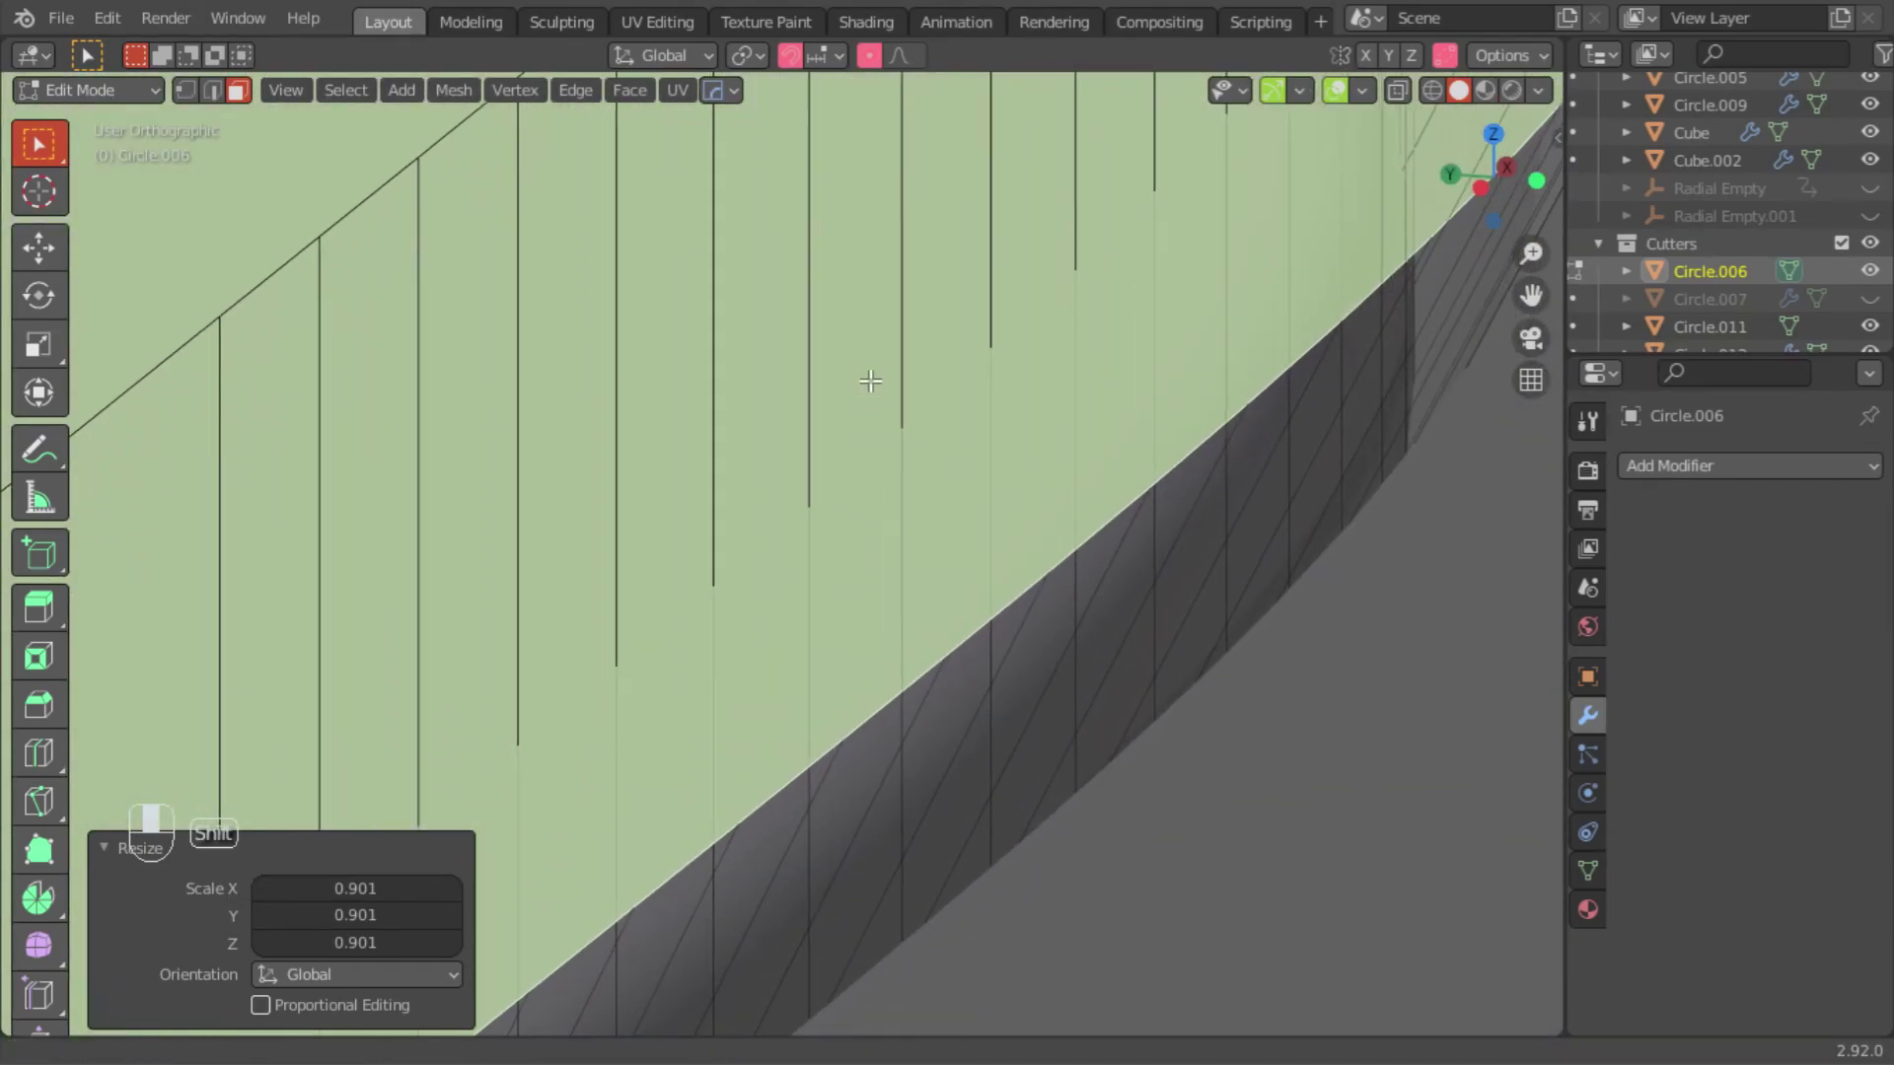
key("KP_5")
key("KP_Decimal")
middle_click_drag(1056, 611, 127, 393)
key("s")
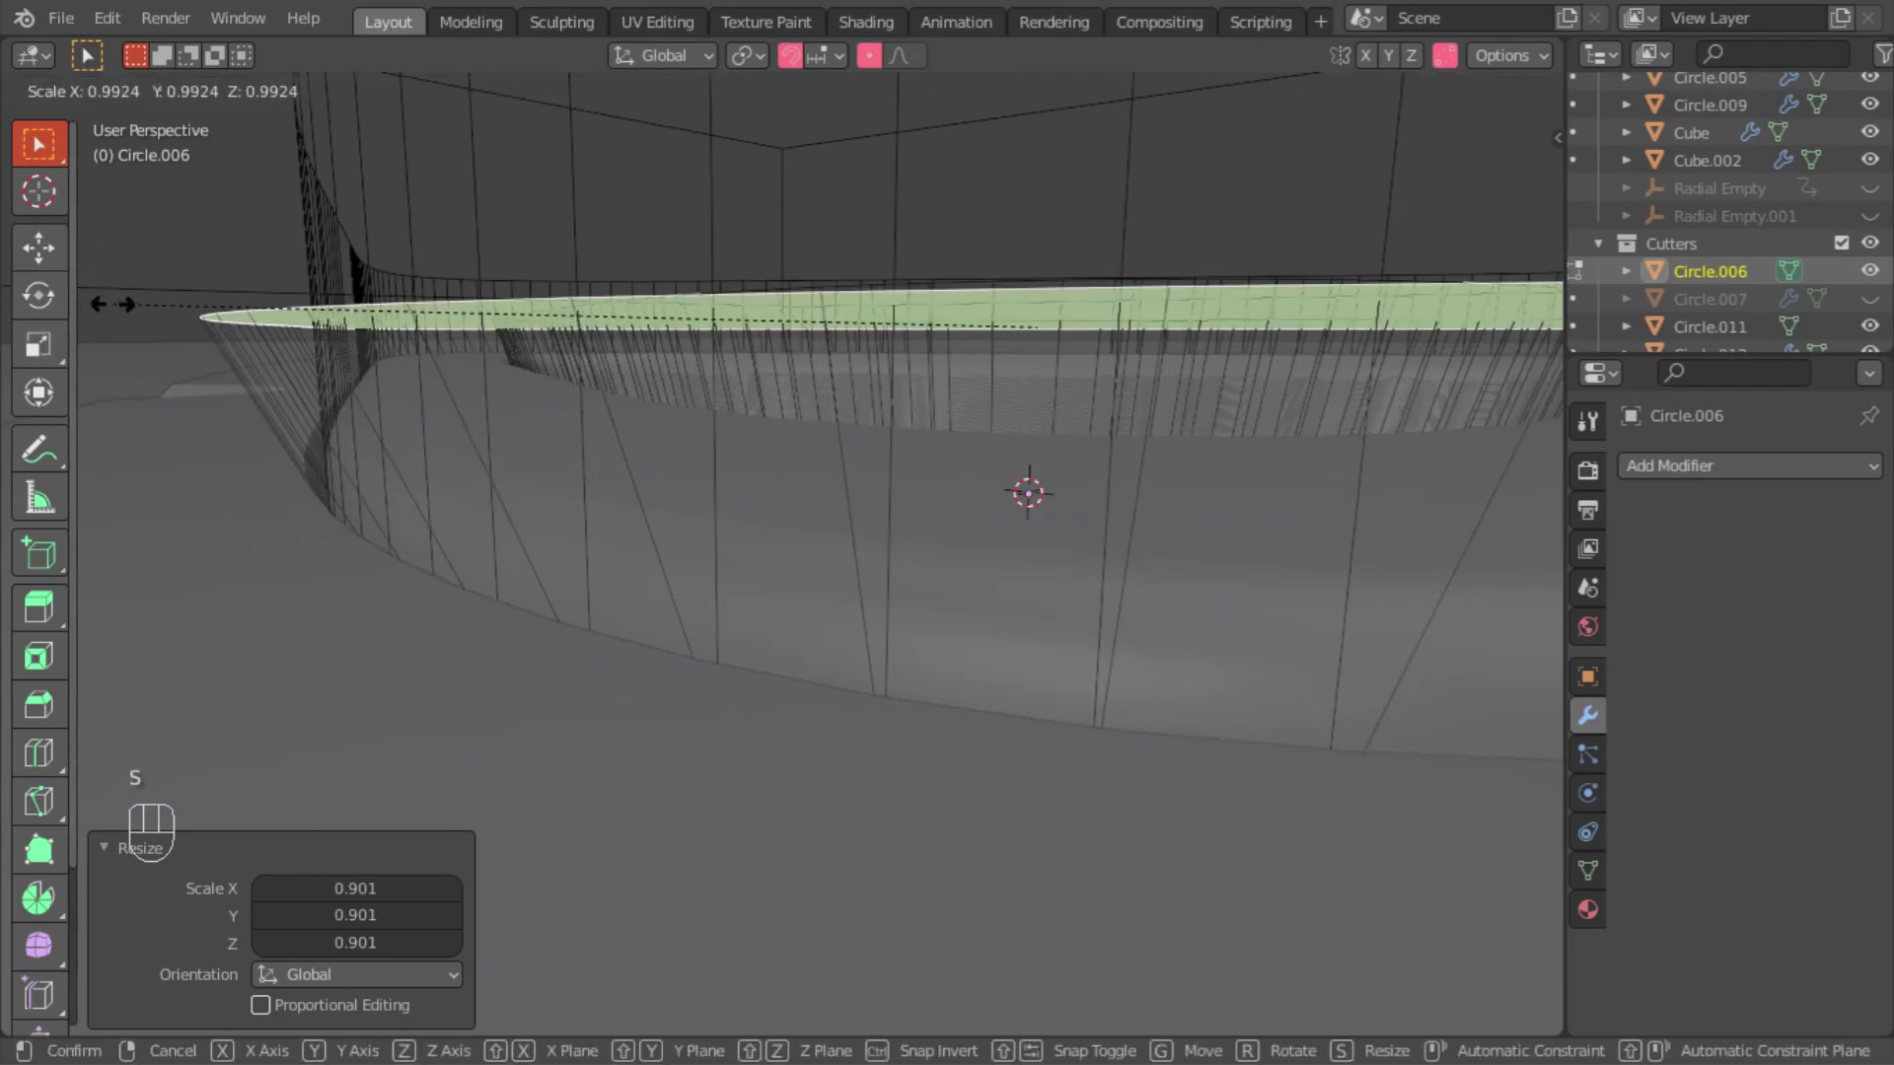
left_click(116, 306)
key("Tab")
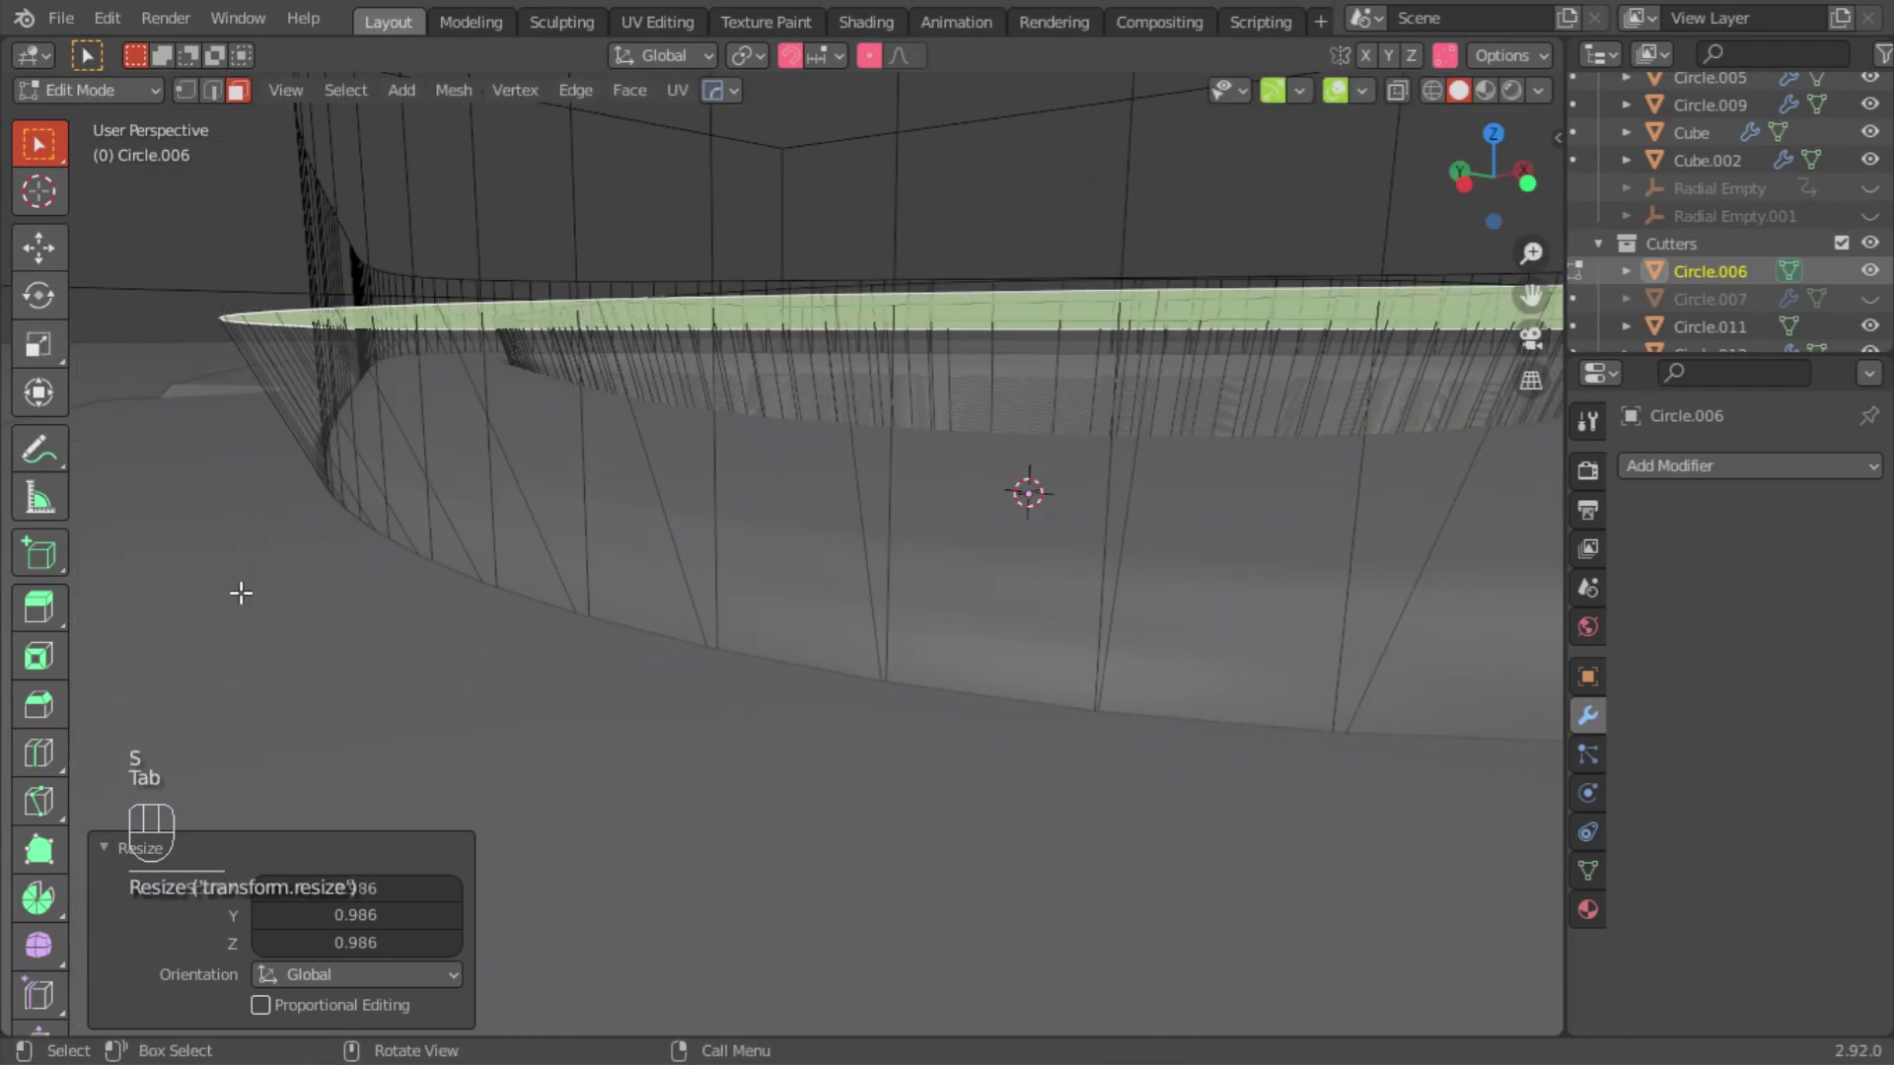
Step: Try a 30° edge bevel about 0.004 m wide on the base body Circle
key("Tab")
left_click(231, 575, "ctrl")
key("q")
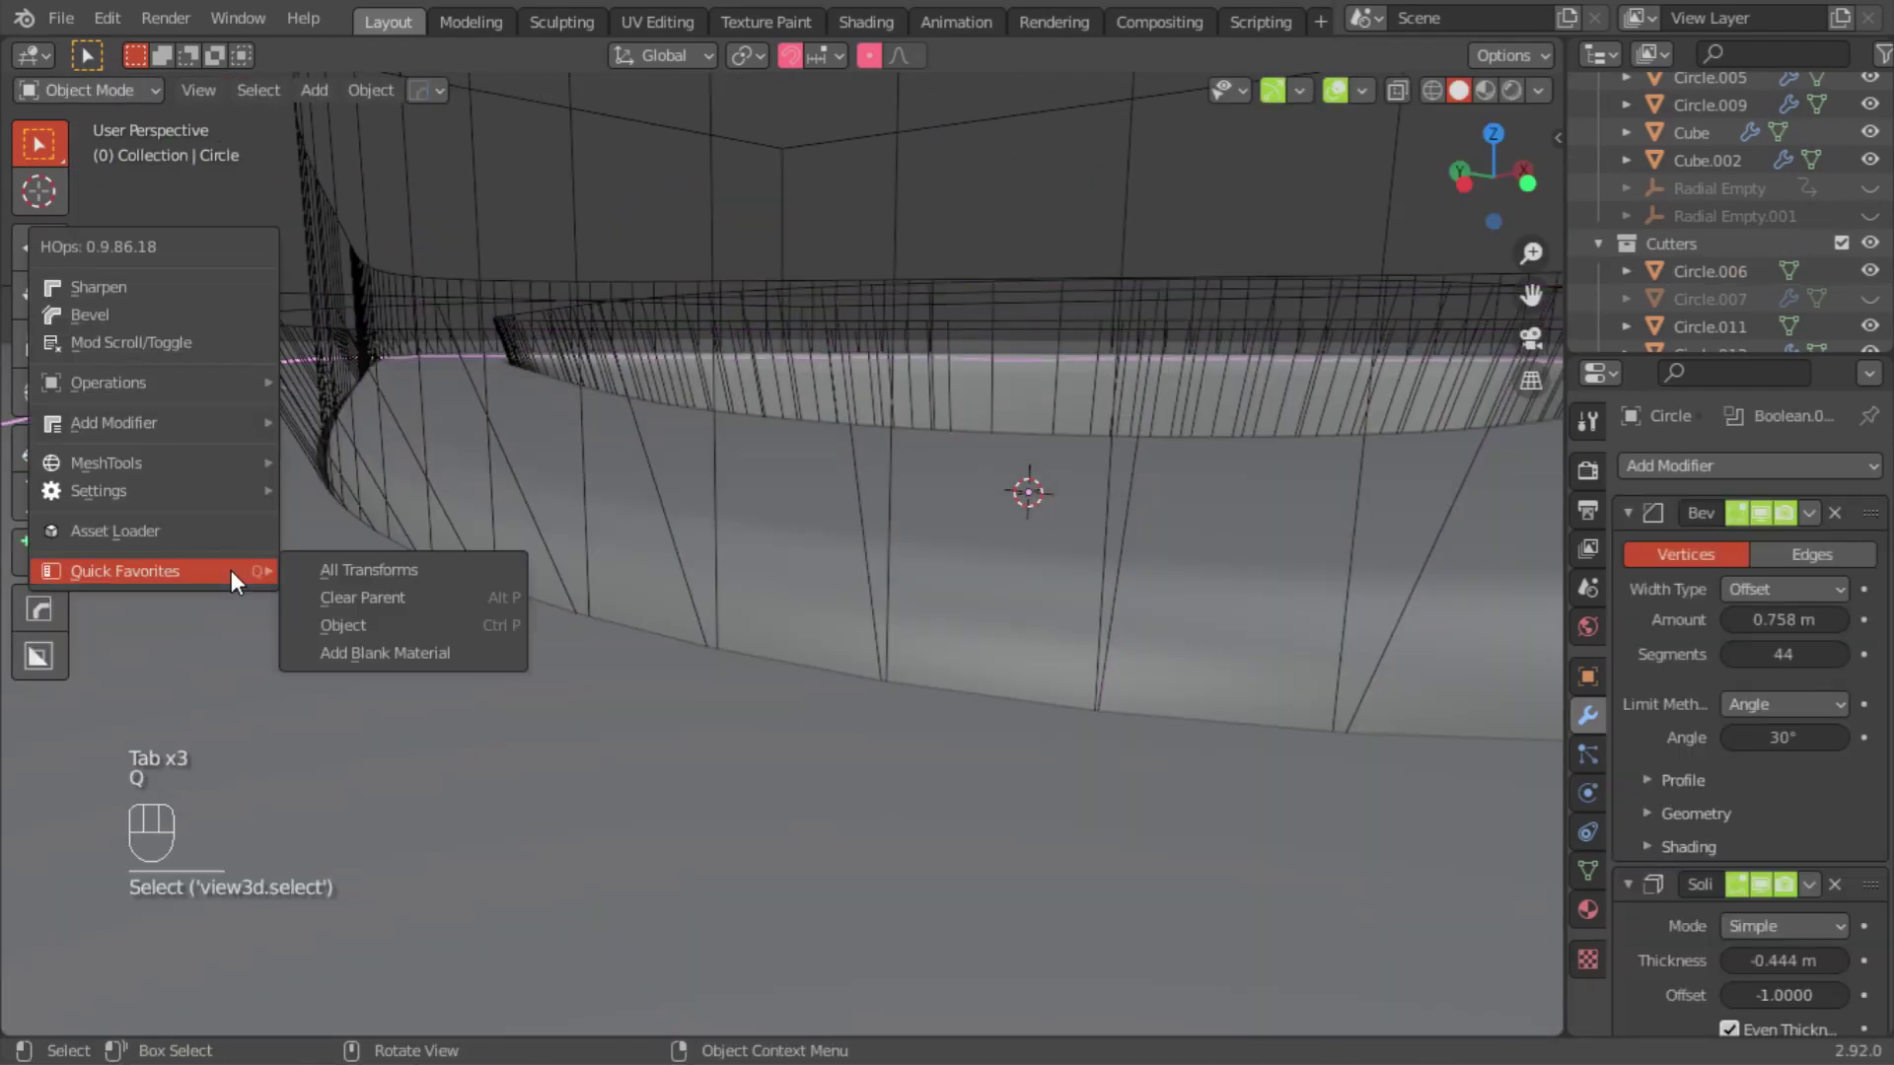
left_click(109, 314)
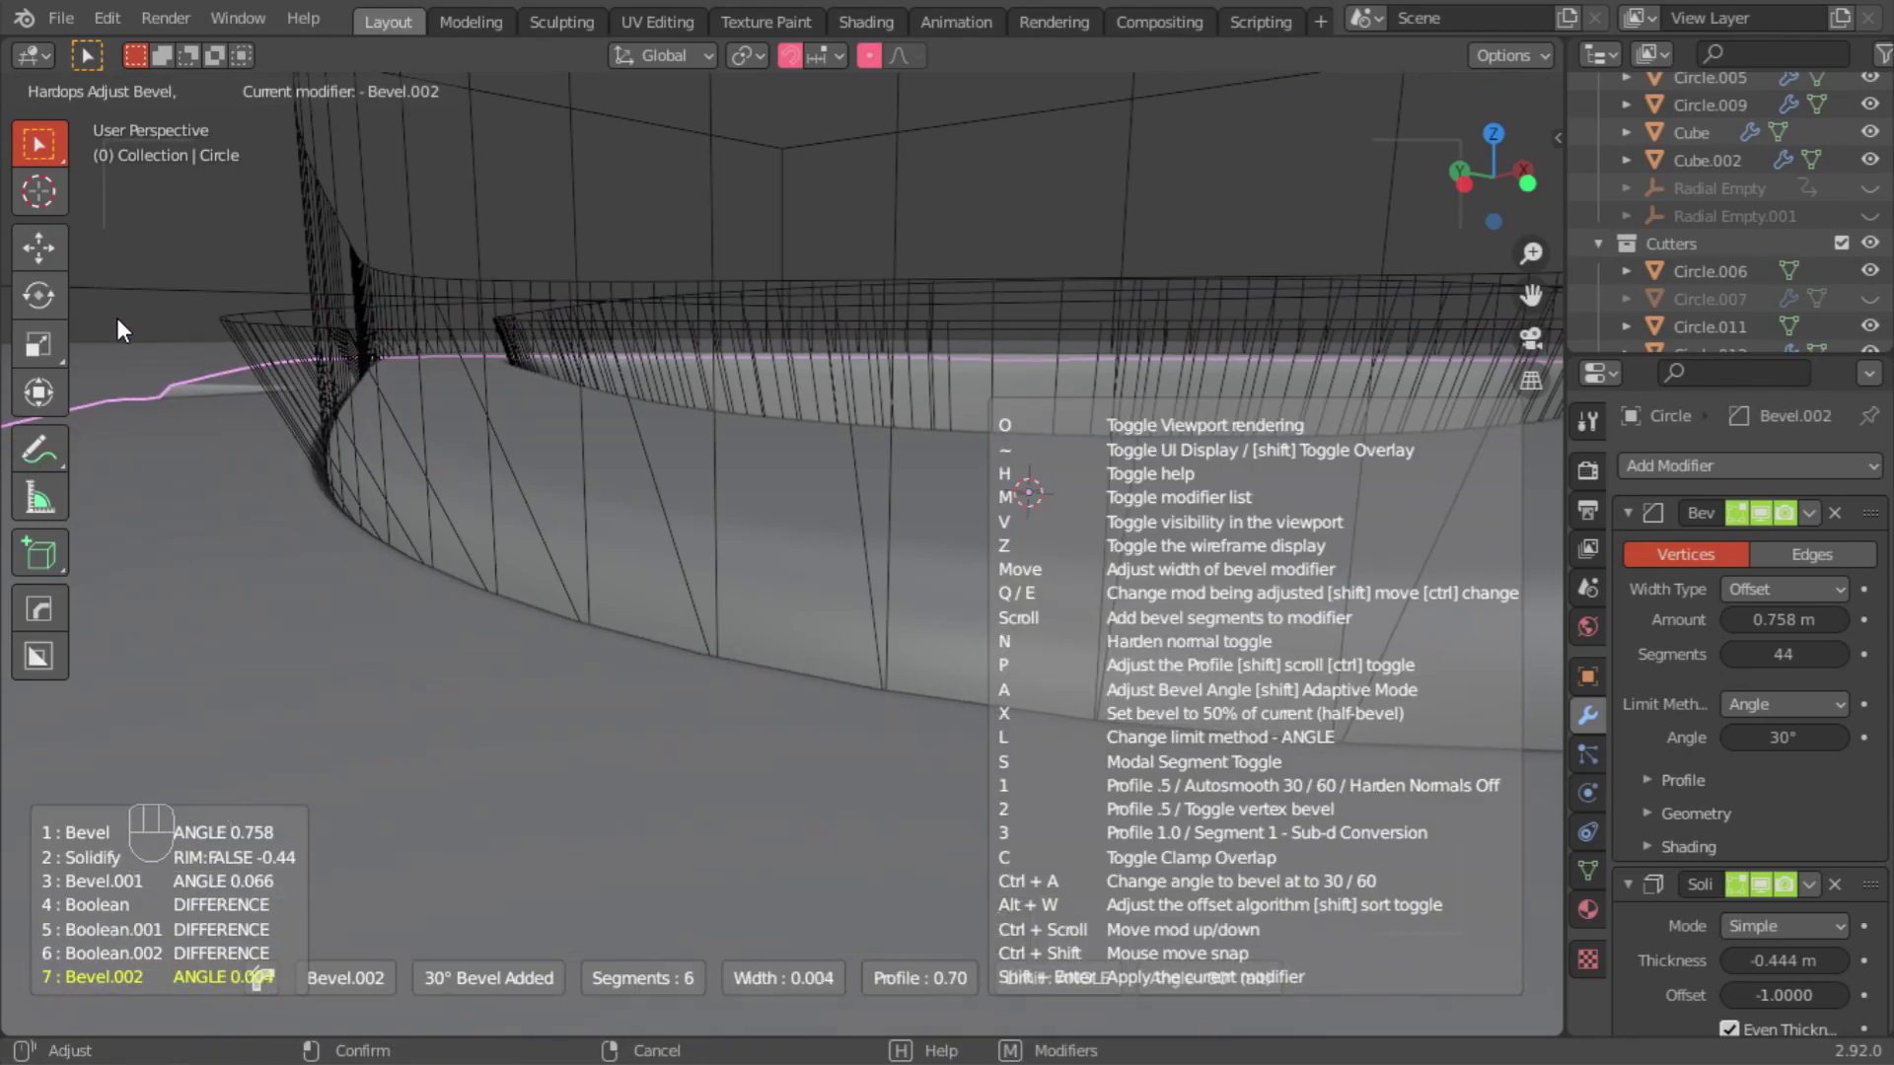
left_click(117, 318)
middle_click_drag(116, 318, 361, 417)
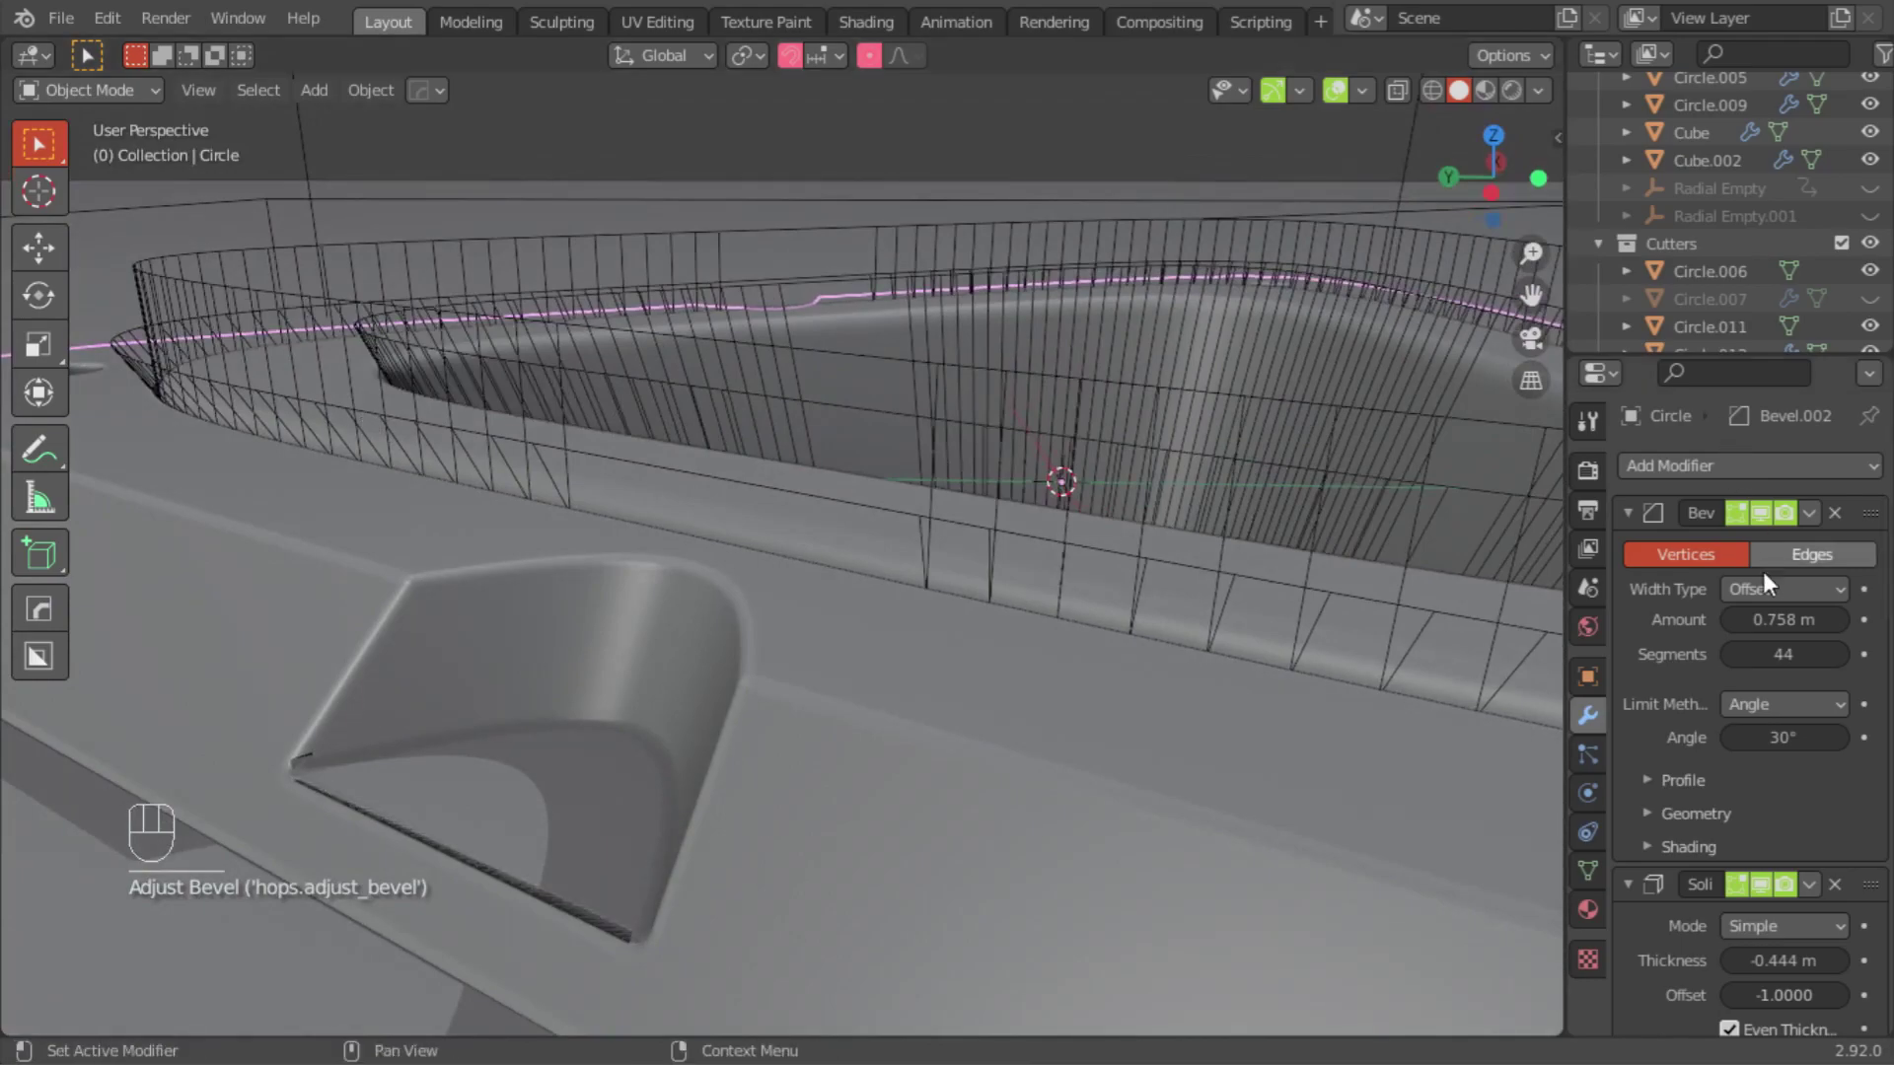
Step: Try 0.0004 m as the amount of the base's last bevel and remove that bevel modifier
left_click(1629, 513)
left_click(1627, 550)
left_click(1624, 630)
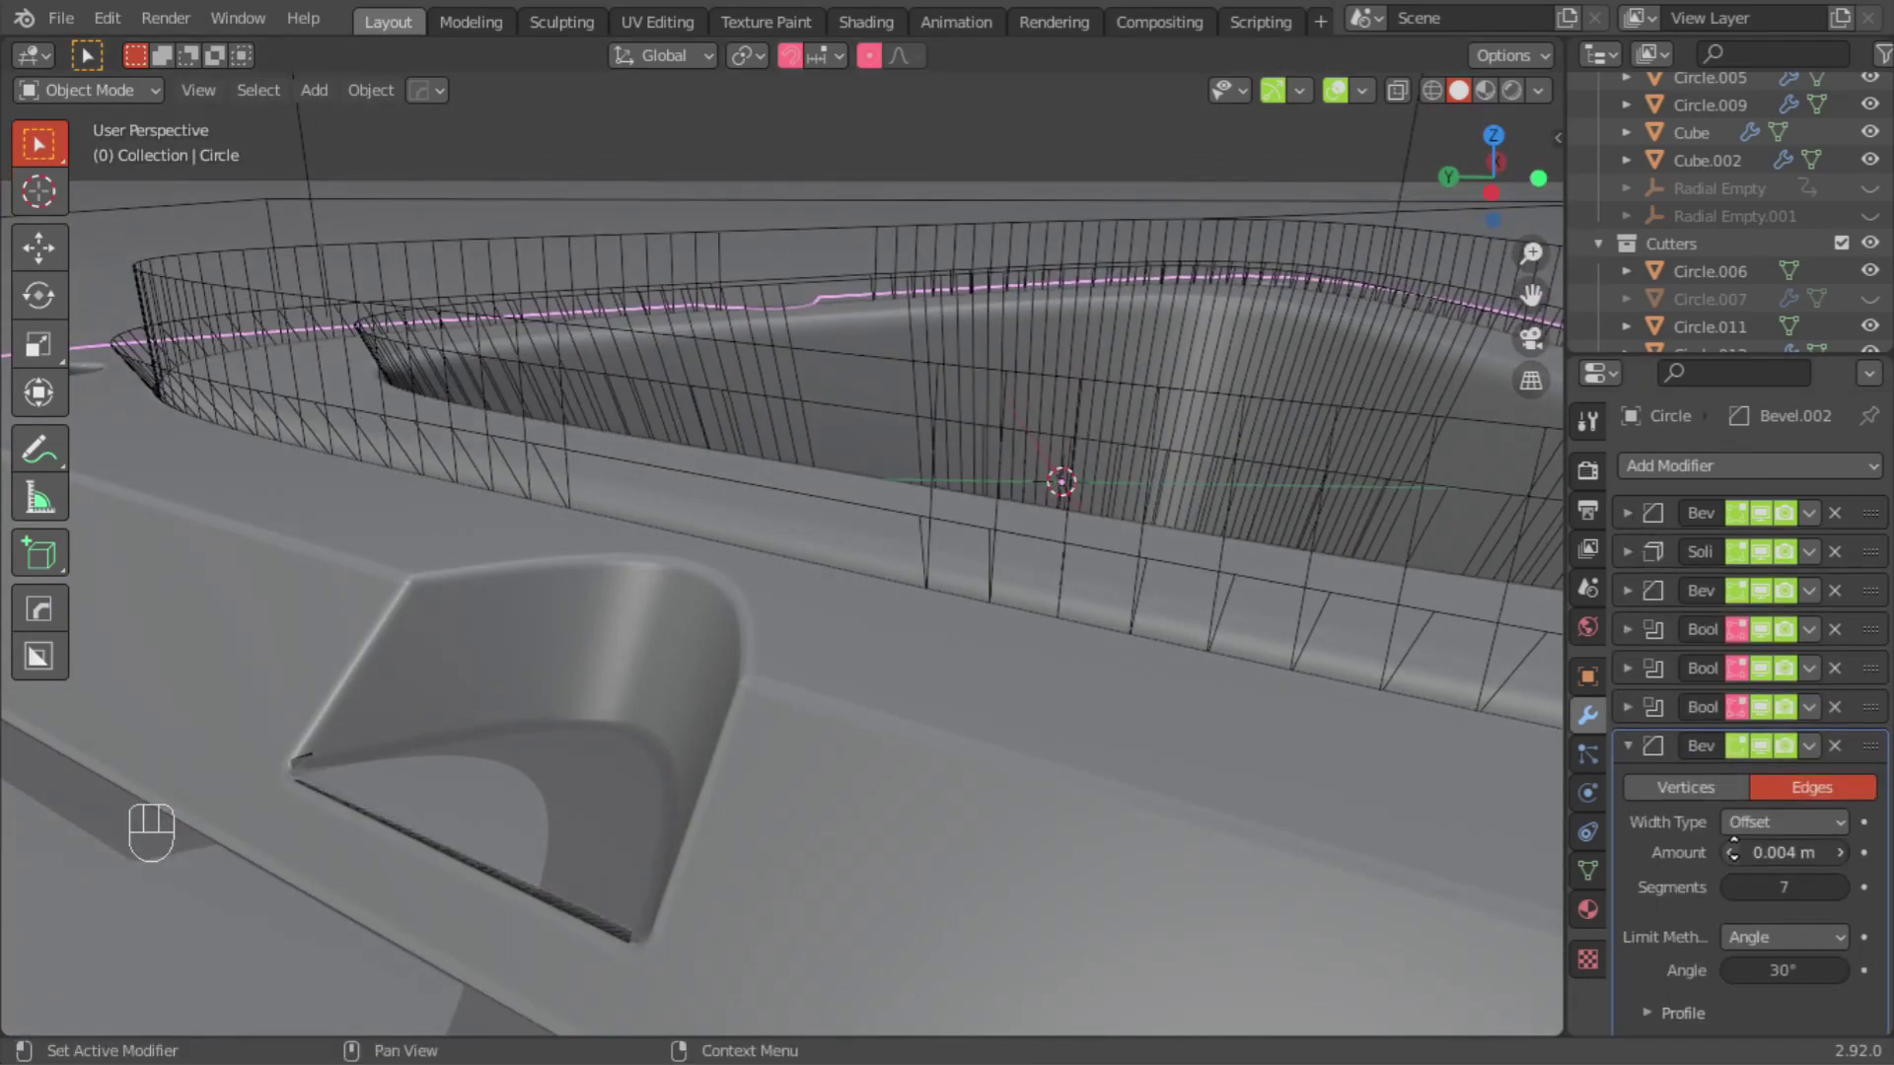
scroll(1734, 854, "down", 1)
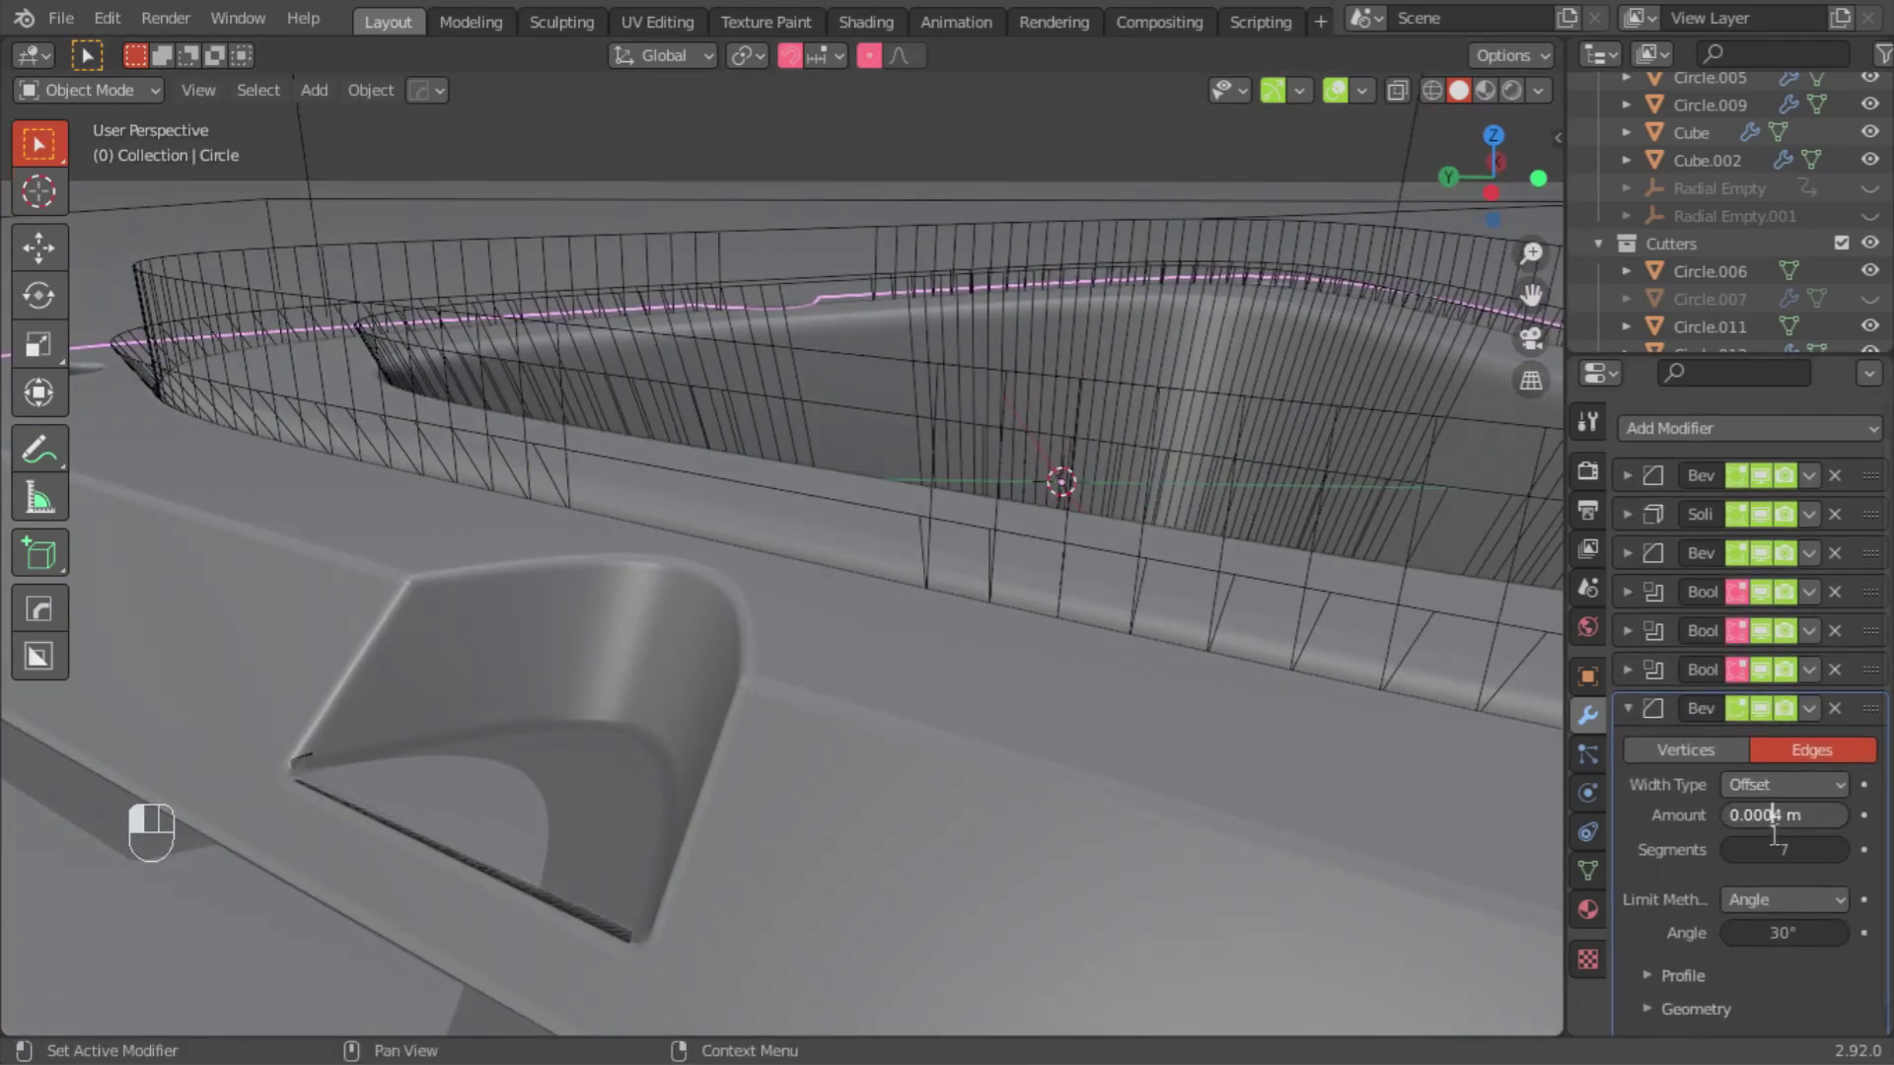
key("Return")
middle_click_drag(1028, 718, 1159, 679)
left_click(1833, 708)
Step: Scale the top face of cutter Circle.006 up slightly, by about 1.02, and return to object mode
middle_click_drag(1431, 651, 698, 625)
left_click(357, 592)
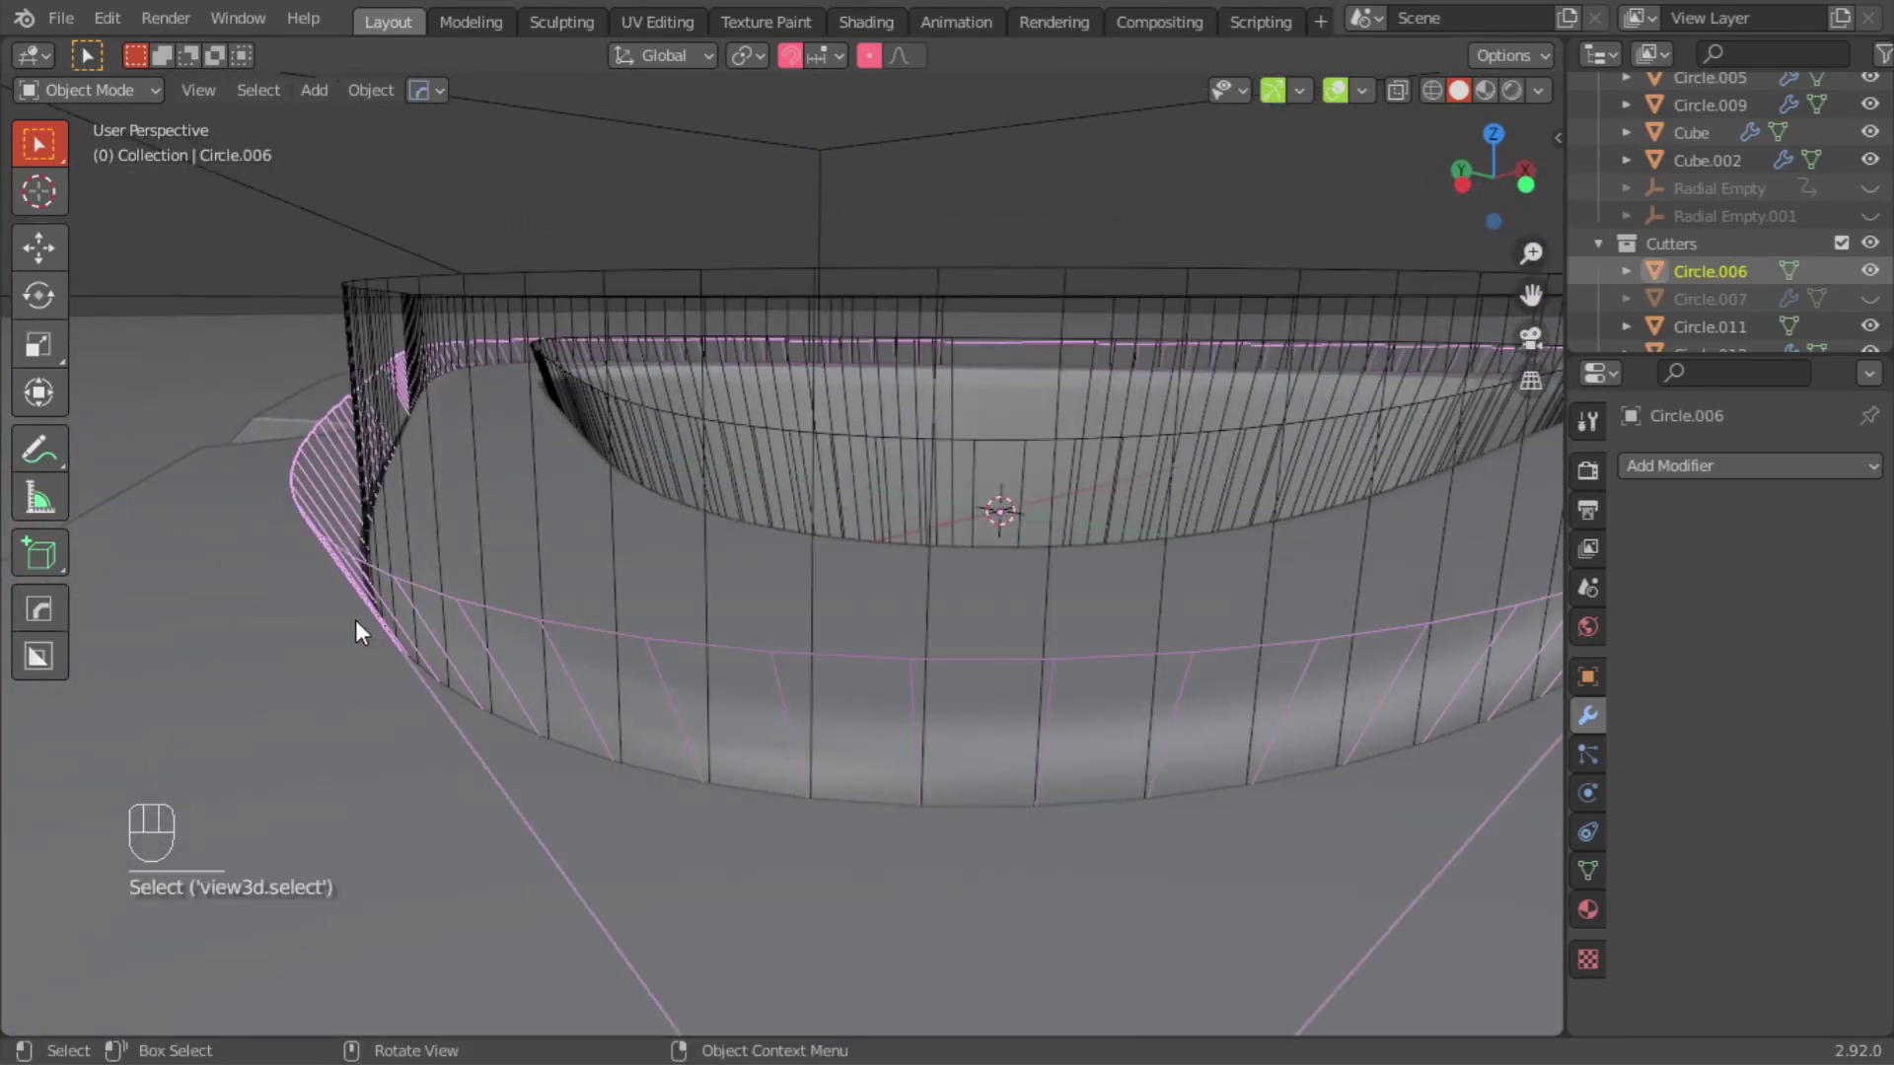
key("Tab")
middle_click_drag(359, 240, 254, 305)
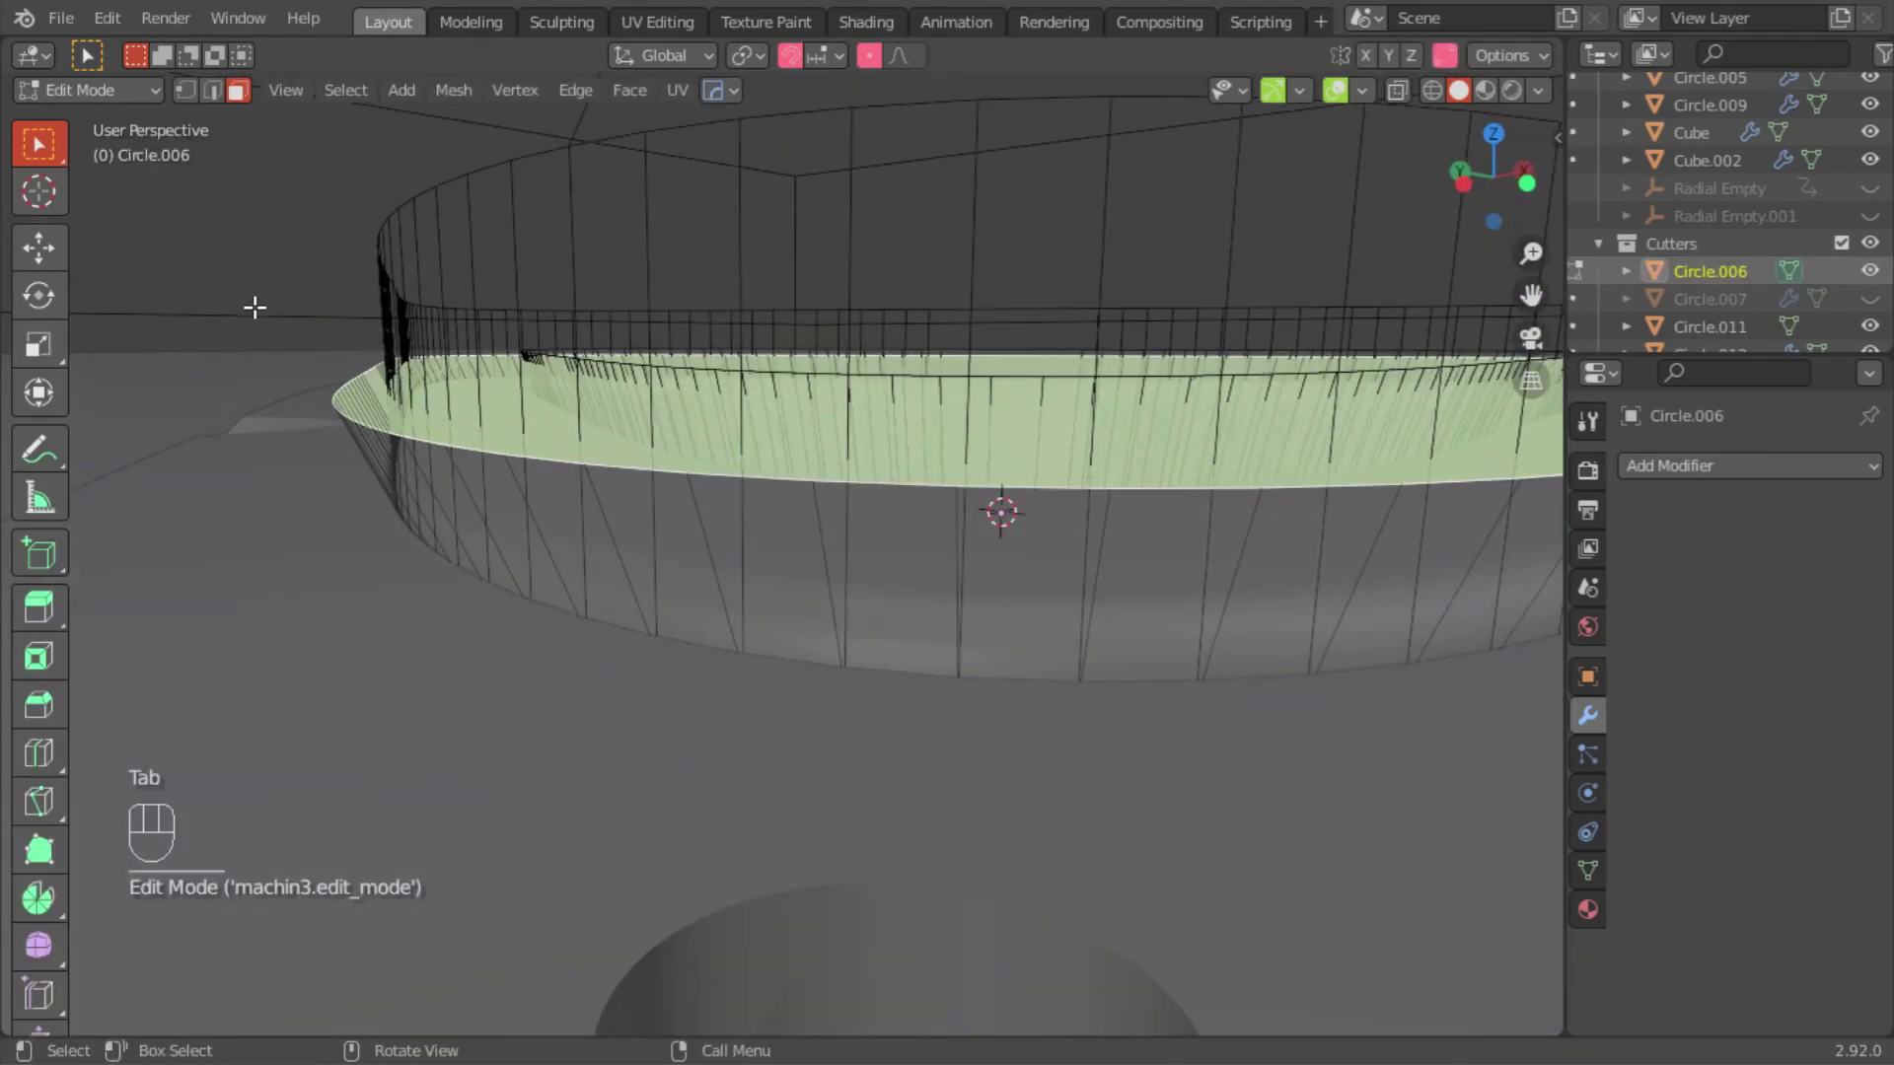
key("s")
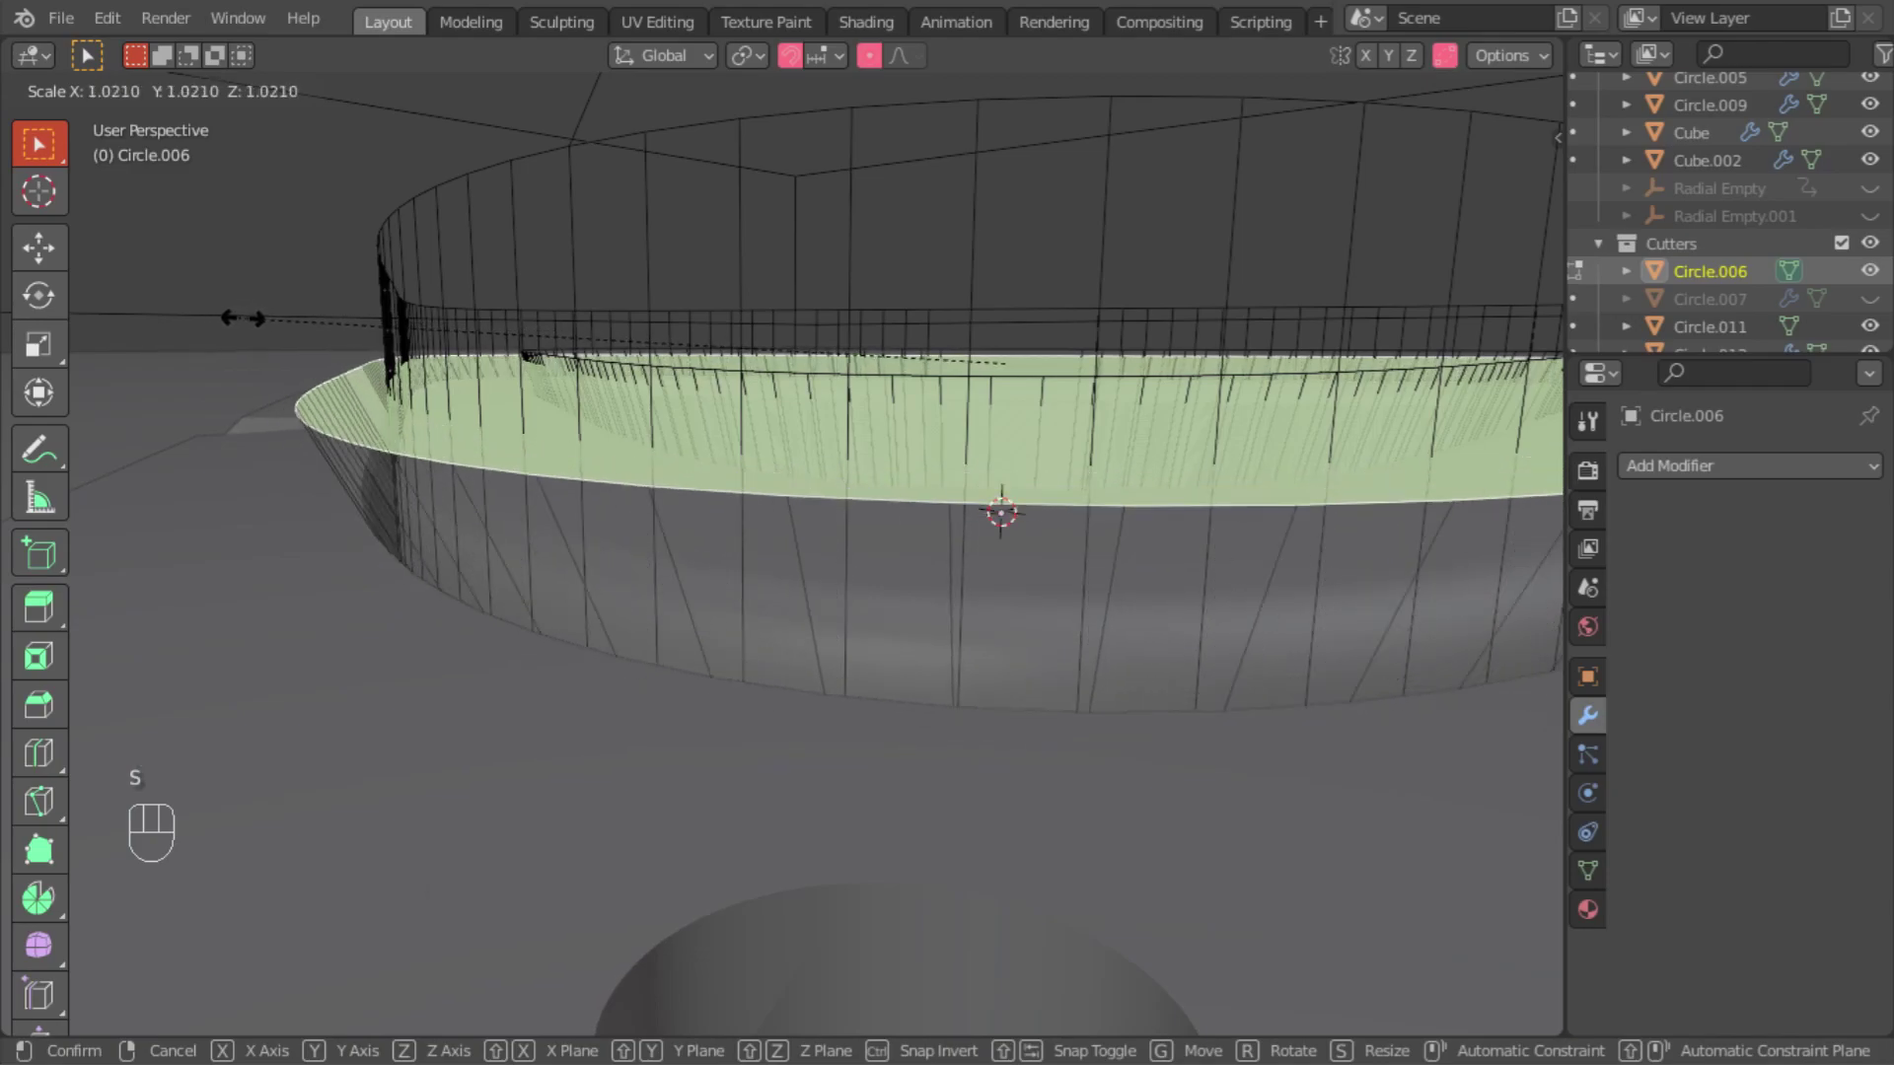
left_click(254, 317)
key("Tab")
middle_click_drag(401, 545, 892, 381)
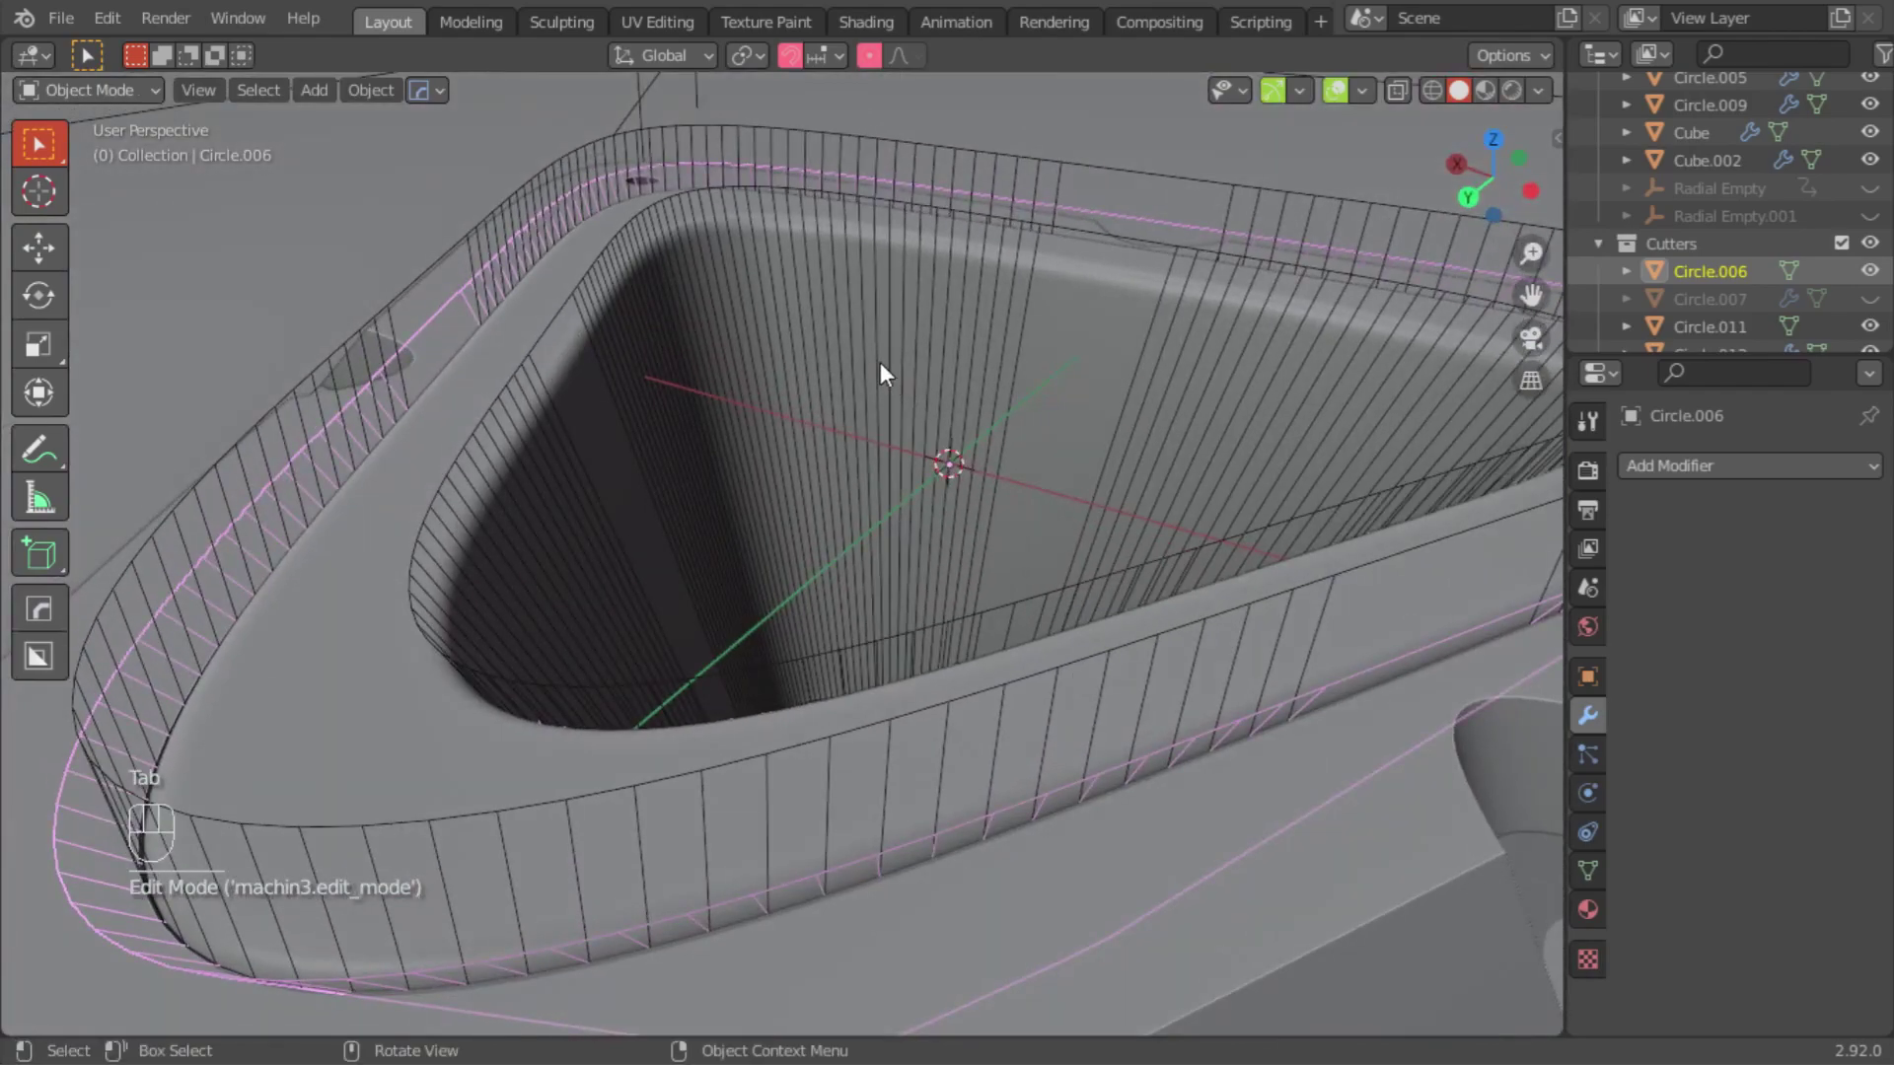
Step: Apply all transforms to the base body Circle and hide it
left_click(1339, 879)
middle_click_drag(1339, 879, 468, 589)
left_click(440, 612)
left_click(440, 611)
key("q")
left_click(553, 888)
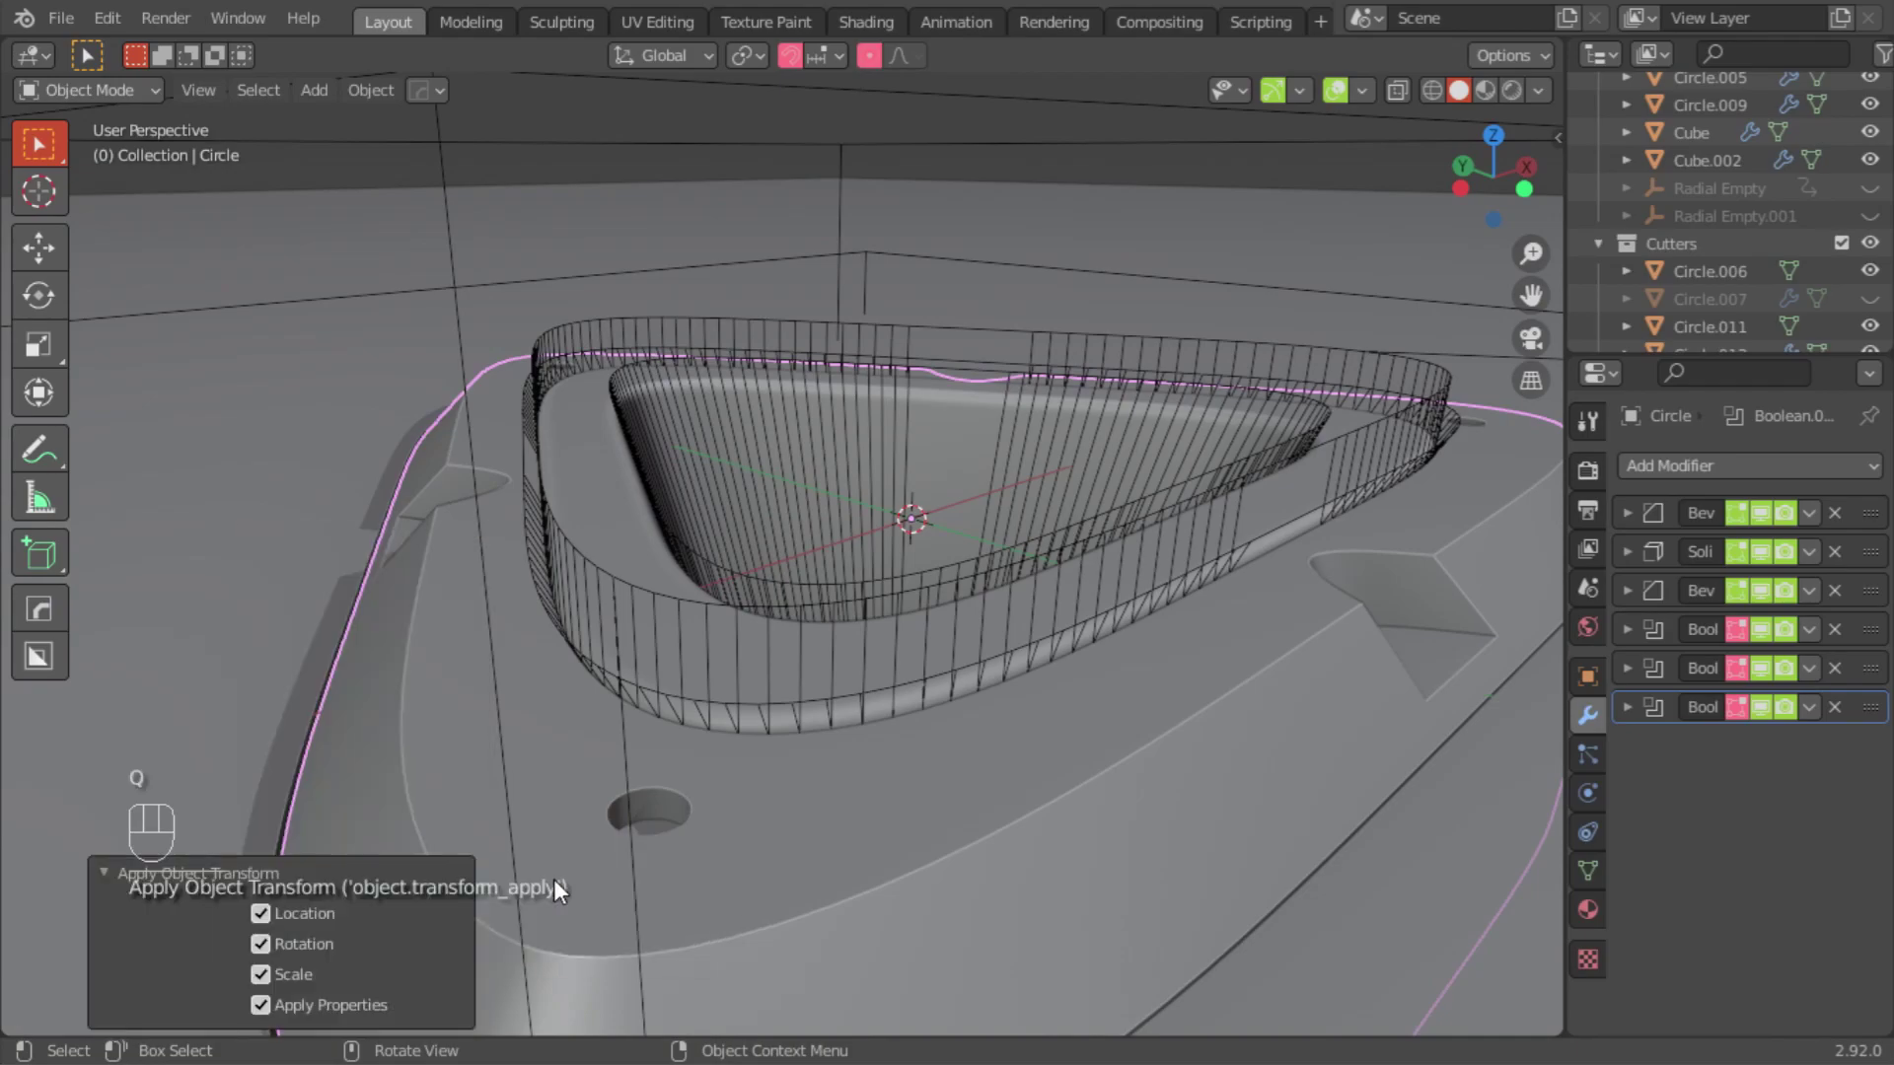
key("h")
Step: Set the origin of the triangular inset Circle.009 to the 3D cursor
left_click(630, 584)
middle_click_drag(629, 584, 583, 432)
right_click(585, 431)
mouse_move(587, 431)
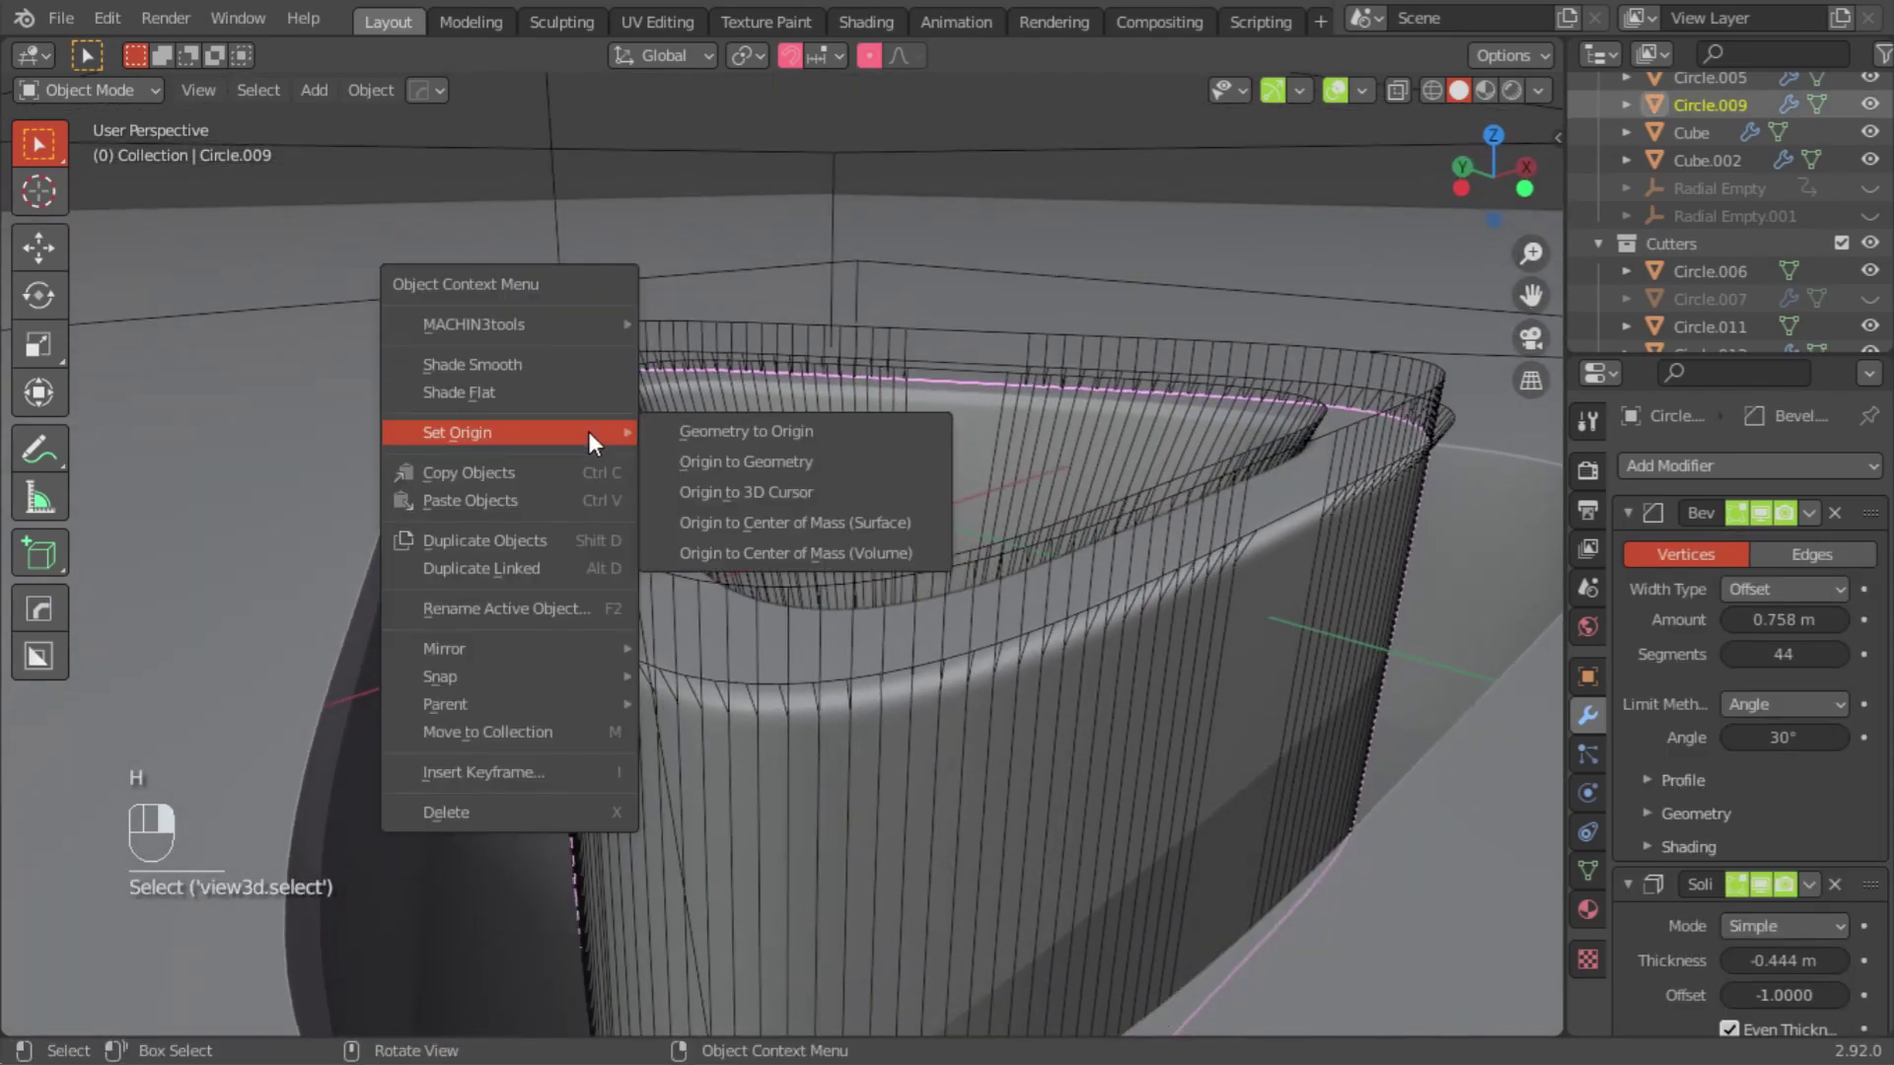
left_click(765, 489)
Step: Apply all transforms to the inset Circle.009 and hide it
key("q")
mouse_move(757, 480)
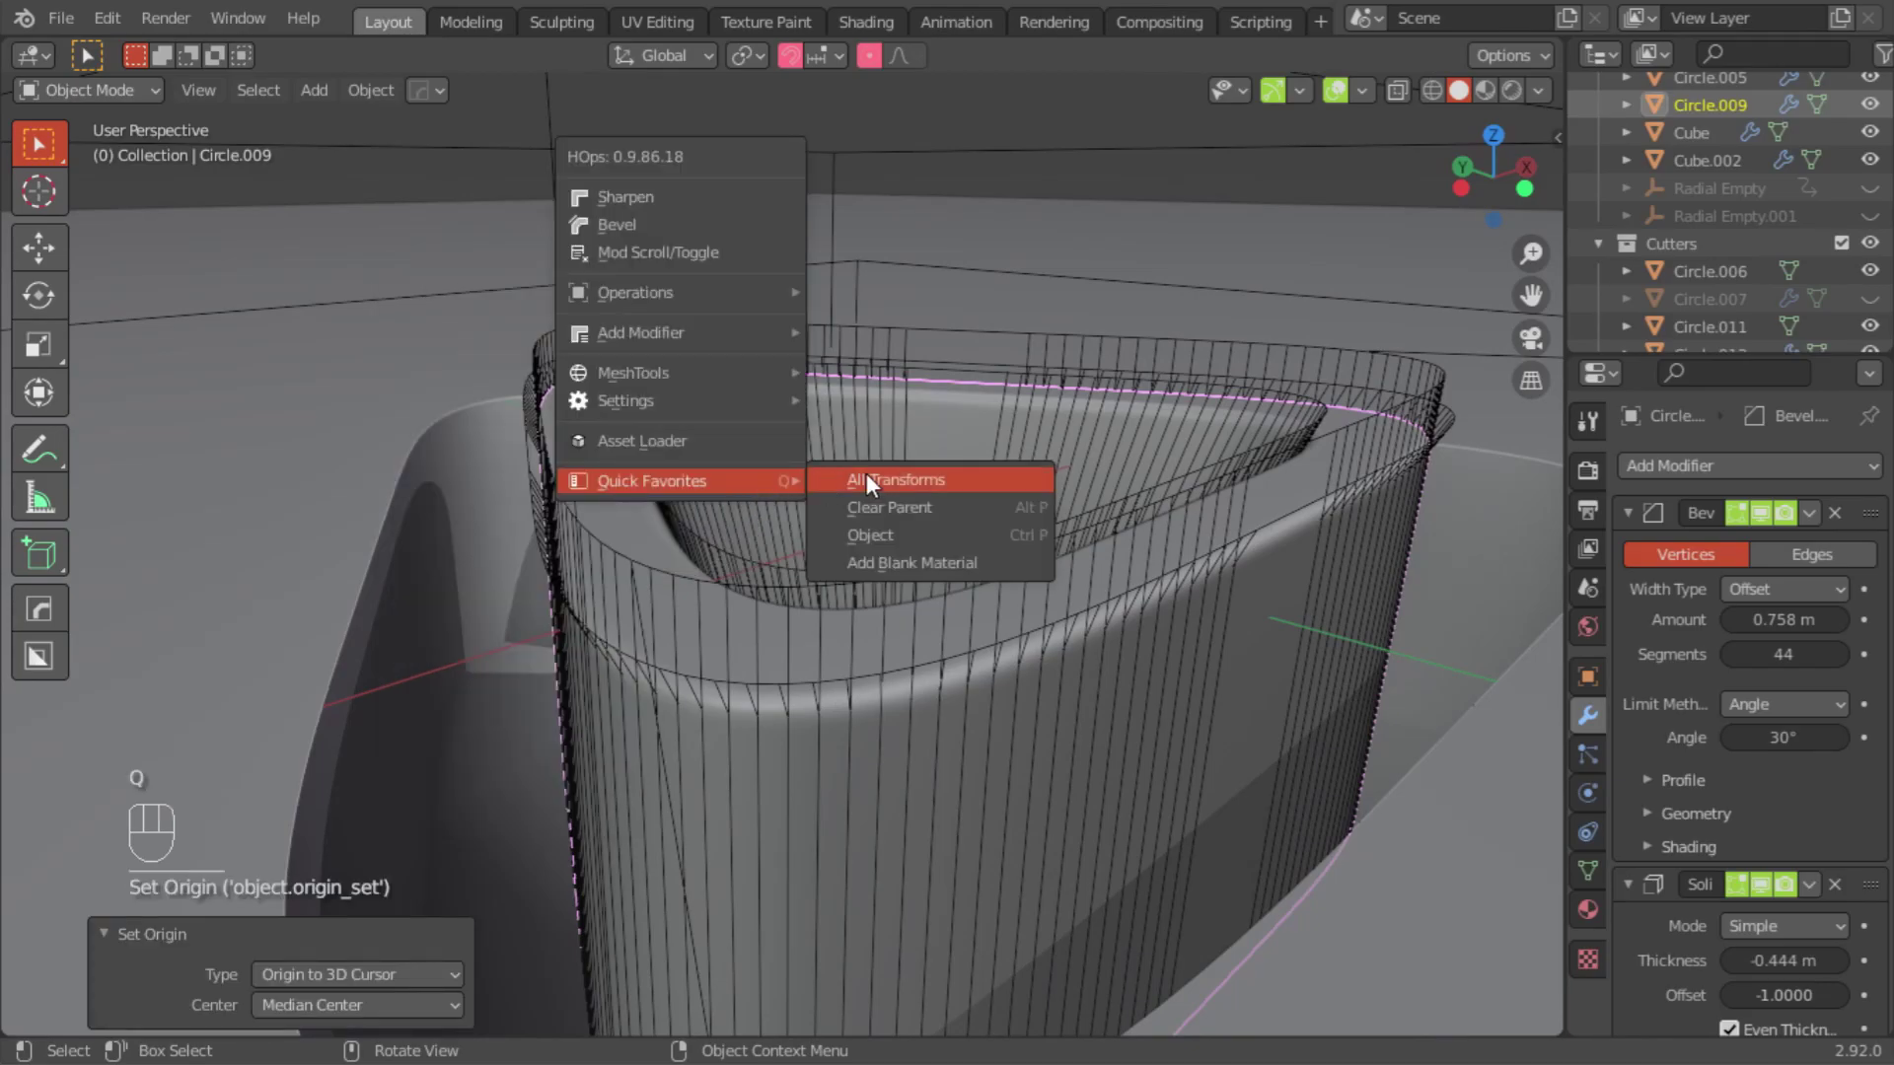
left_click(867, 475)
key("h")
Step: Apply all transforms to the inner cutter Circle.011 and hide it
middle_click_drag(763, 465, 840, 407)
left_click(659, 430)
key("q")
mouse_move(724, 442)
left_click(813, 440)
key("h")
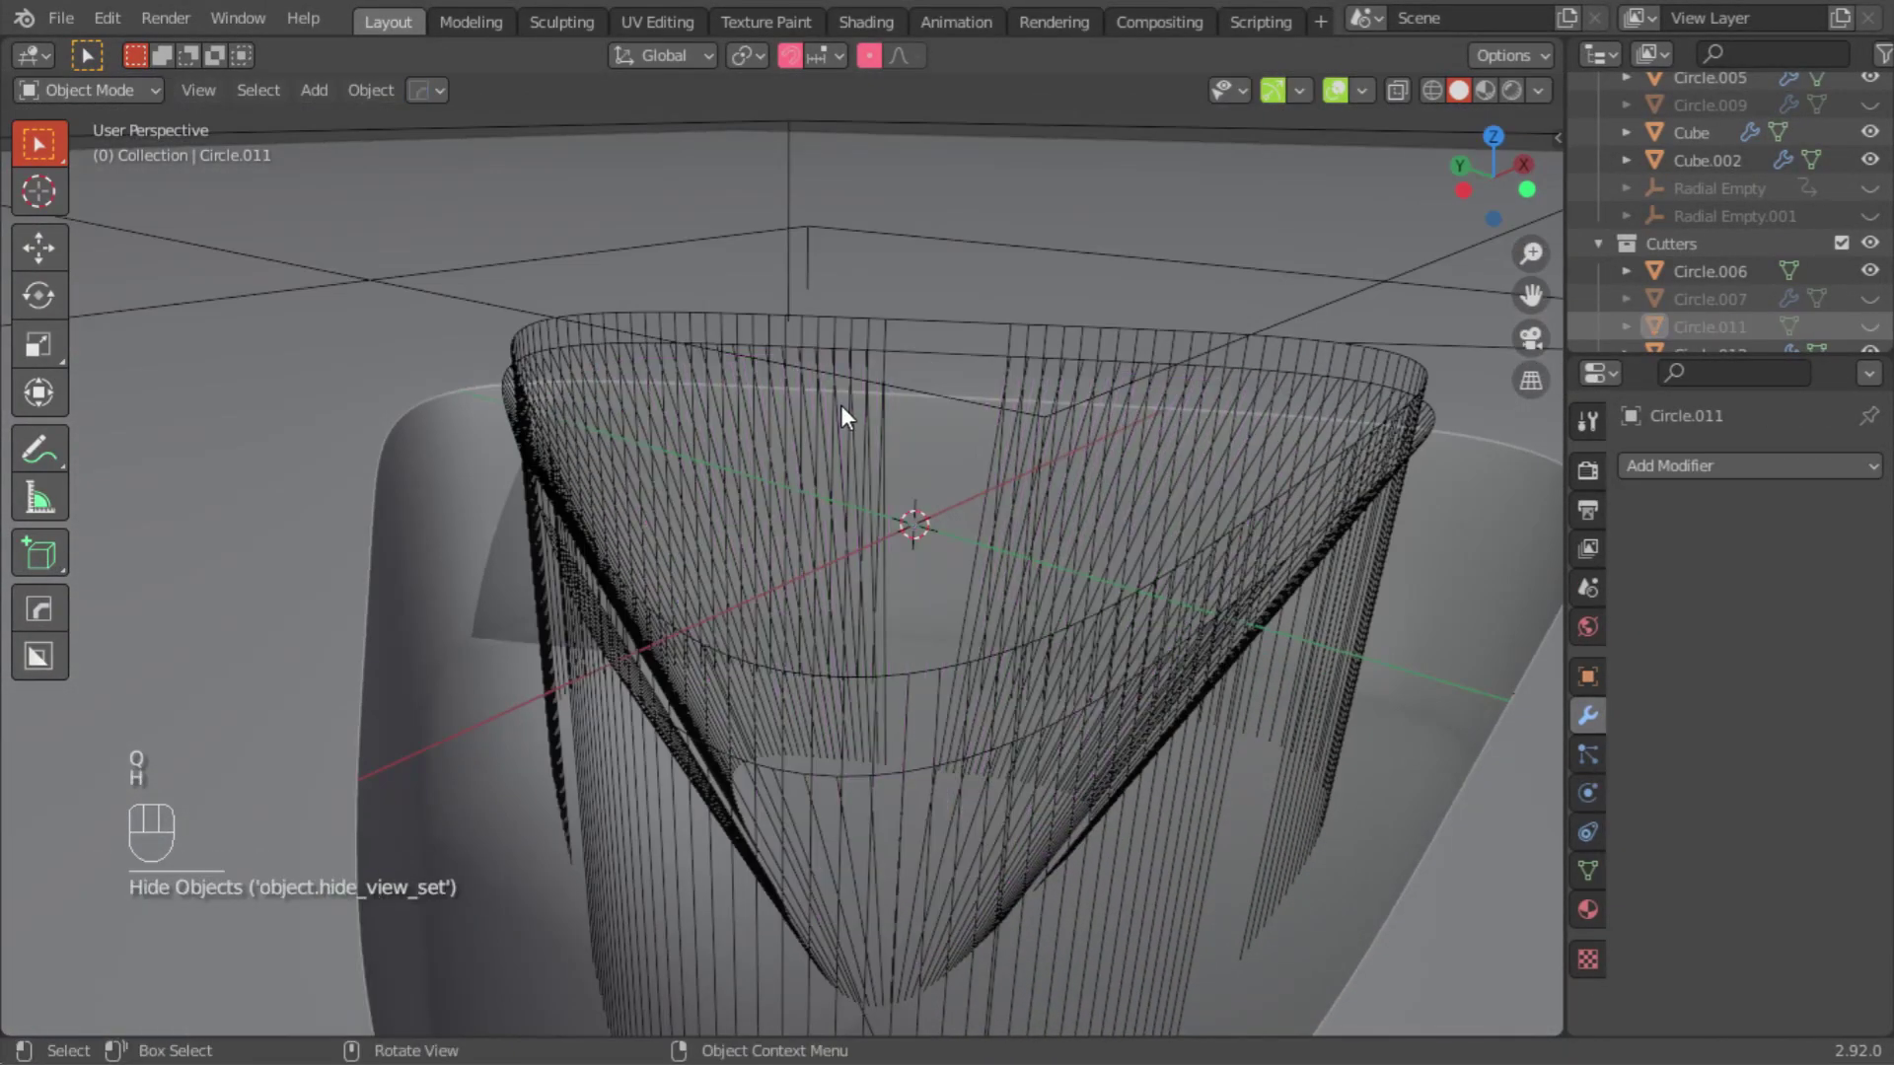
Step: Hide the tapered cutter Circle.006
left_click(820, 430)
key("q")
key("Escape")
key("h")
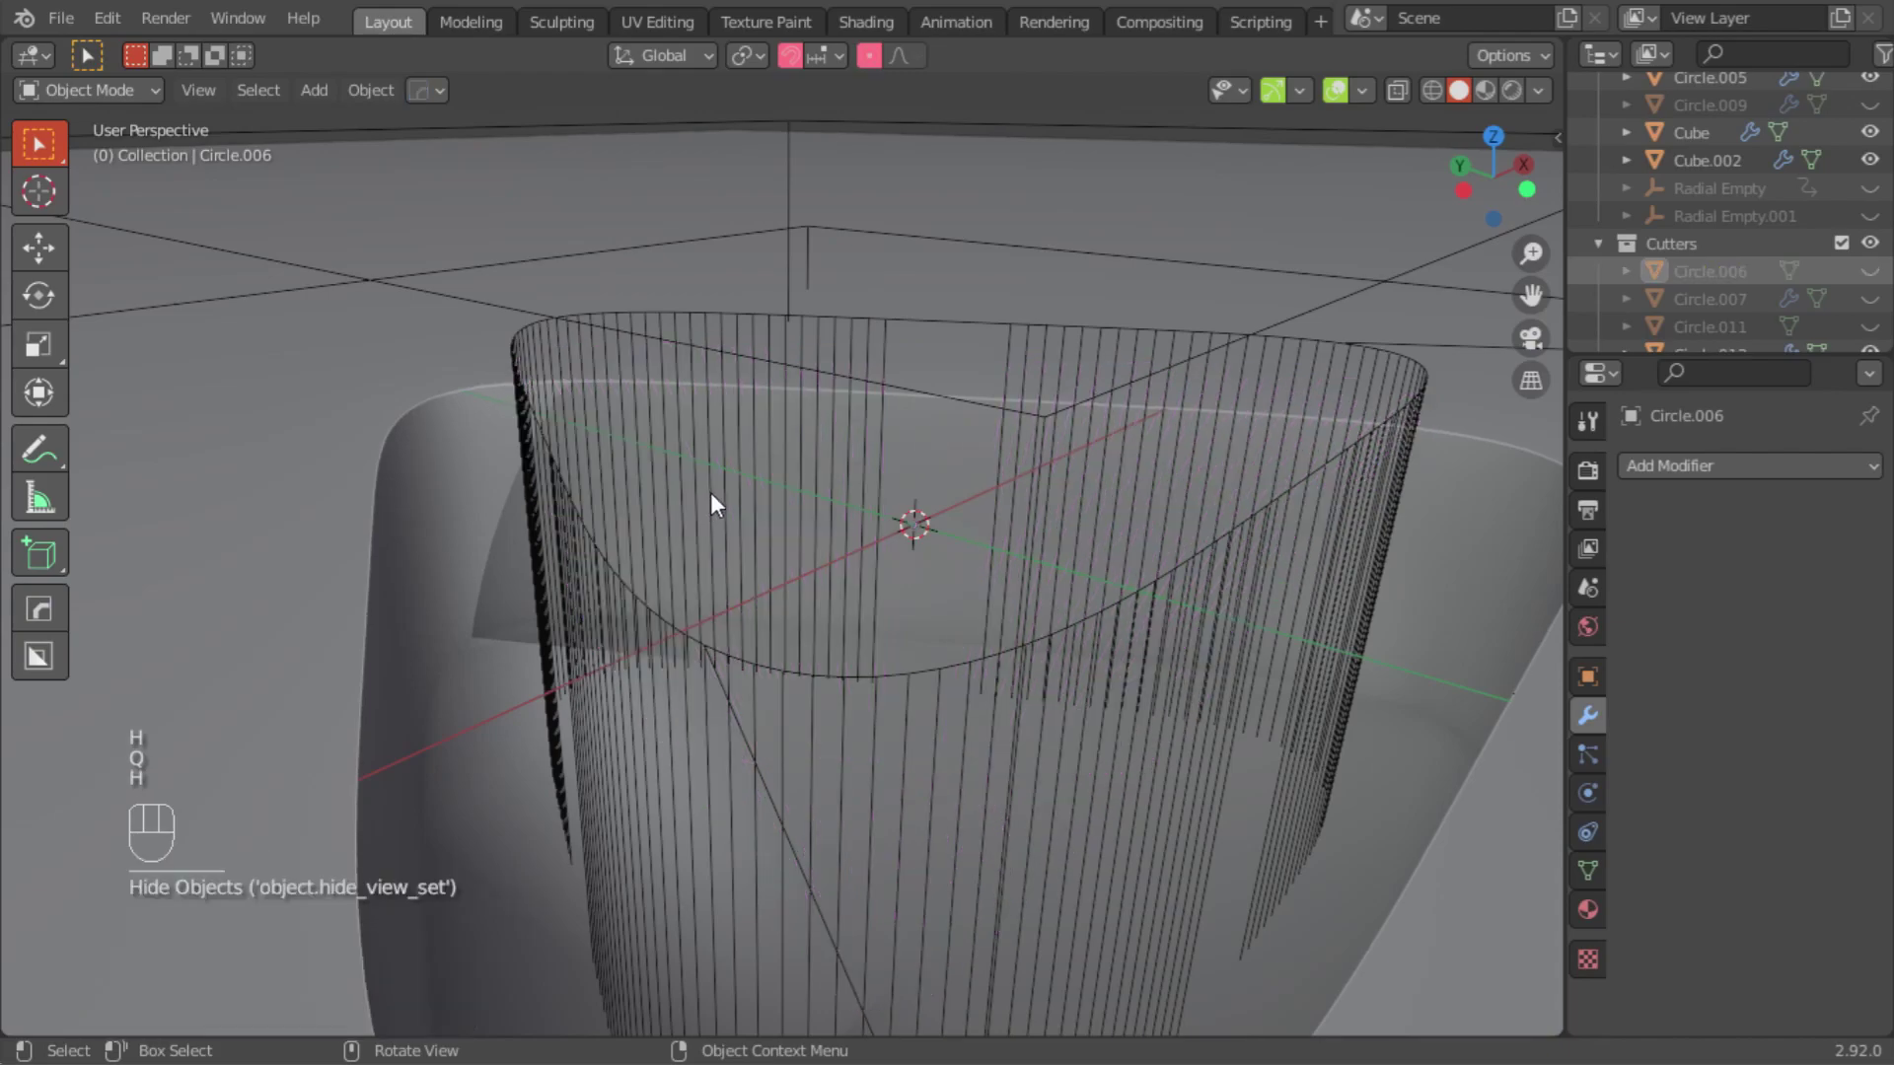
Step: Set the origin of the remaining cutter Cube.001 to the 3D cursor
left_click(754, 472)
left_click(750, 452)
middle_click_drag(789, 434, 813, 435)
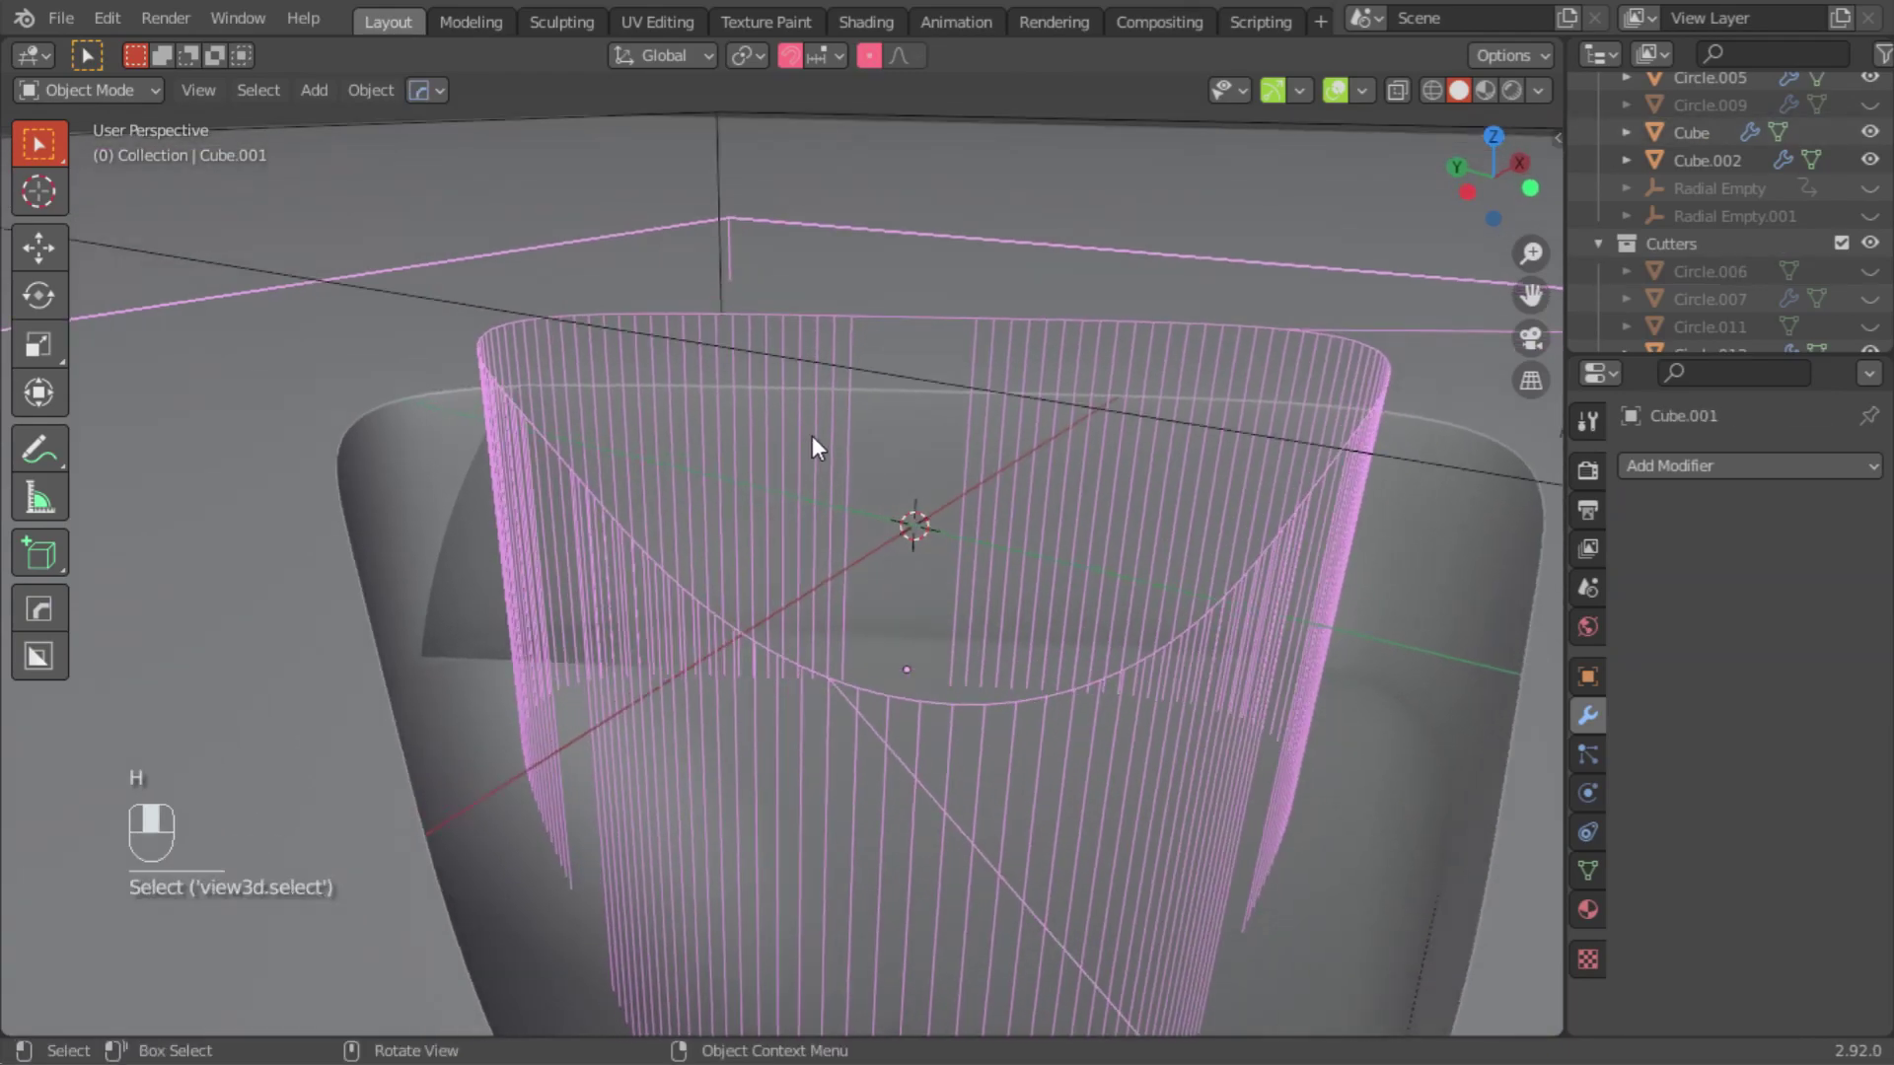
right_click(812, 435)
mouse_move(697, 431)
left_click(987, 493)
Step: Apply all transforms to the cutter Cube.001 and hide it
key("q")
left_click(884, 483)
key("h")
Step: Apply all transforms to the box-displayed cutter Circle.001
middle_click_drag(885, 475, 796, 642, "ctrl")
left_click_drag(813, 537, 819, 539)
middle_click_drag(818, 538, 866, 389)
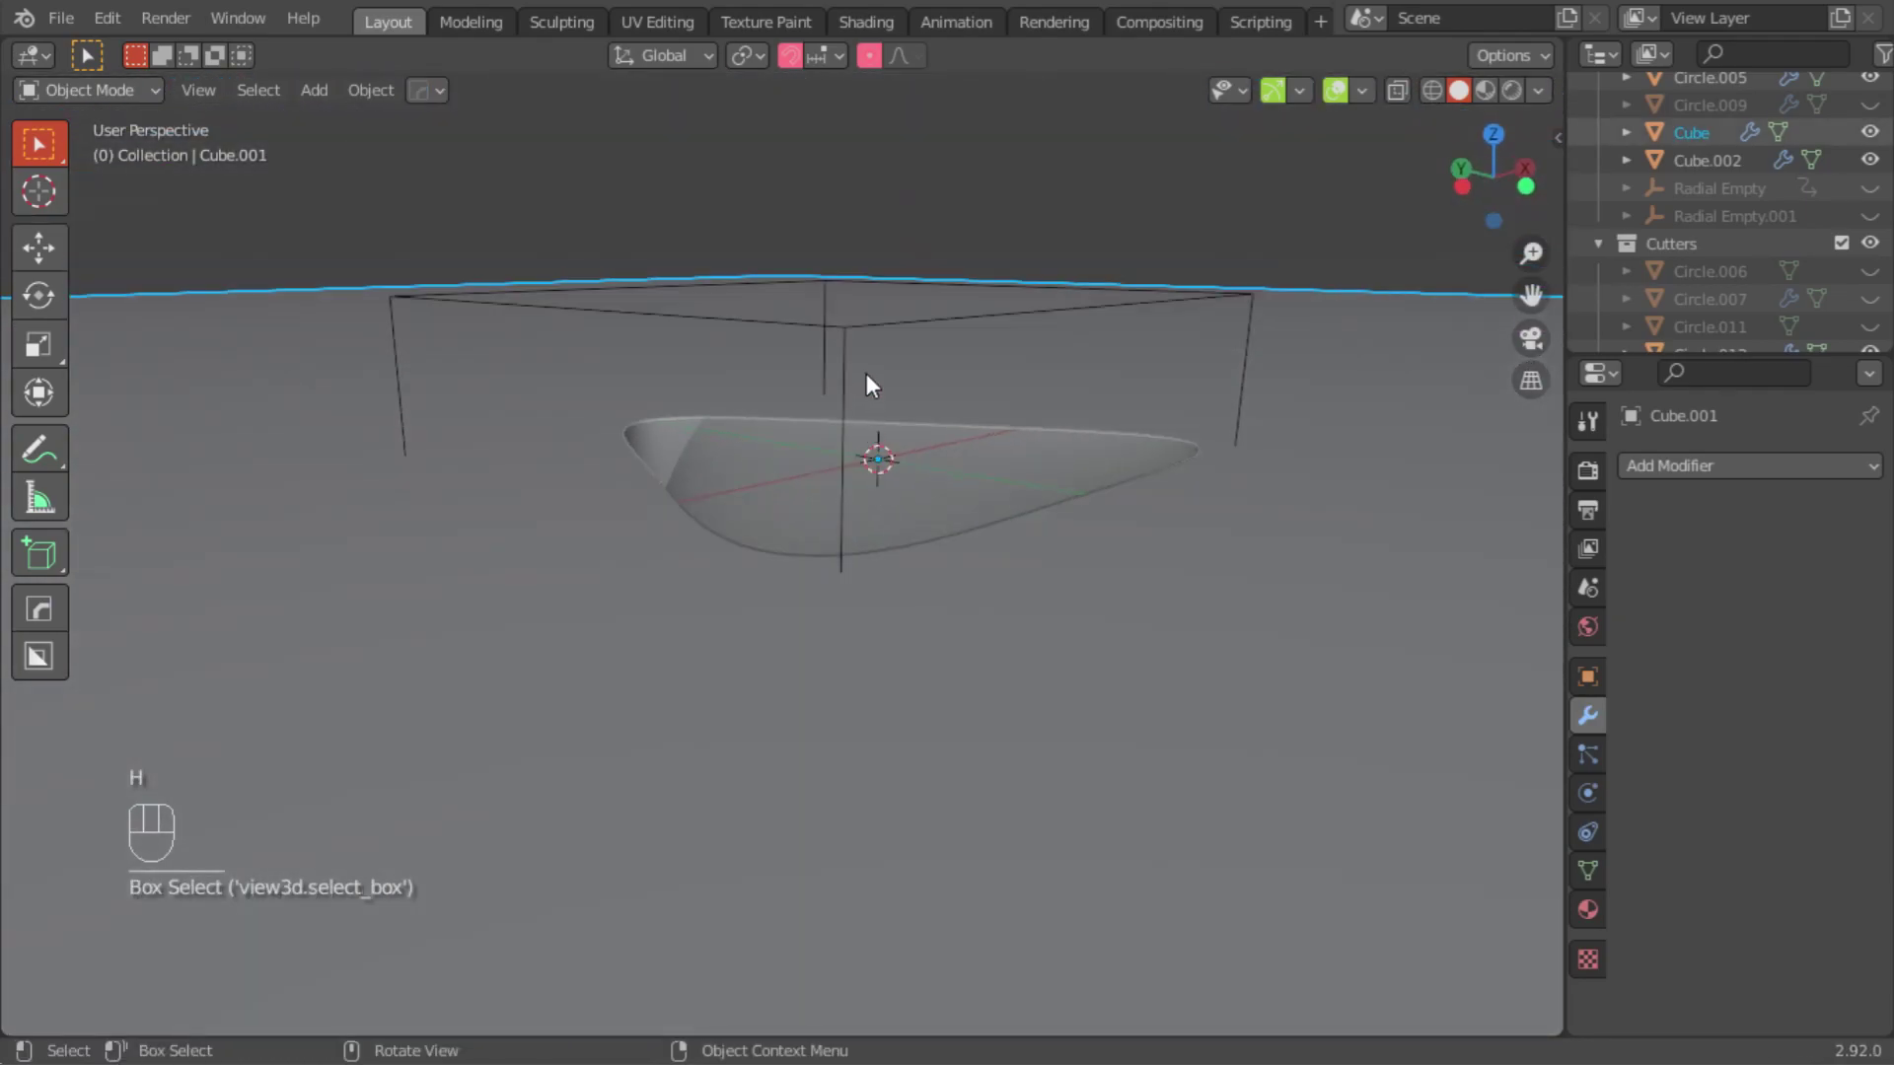
left_click(846, 372)
key("q")
mouse_move(846, 373)
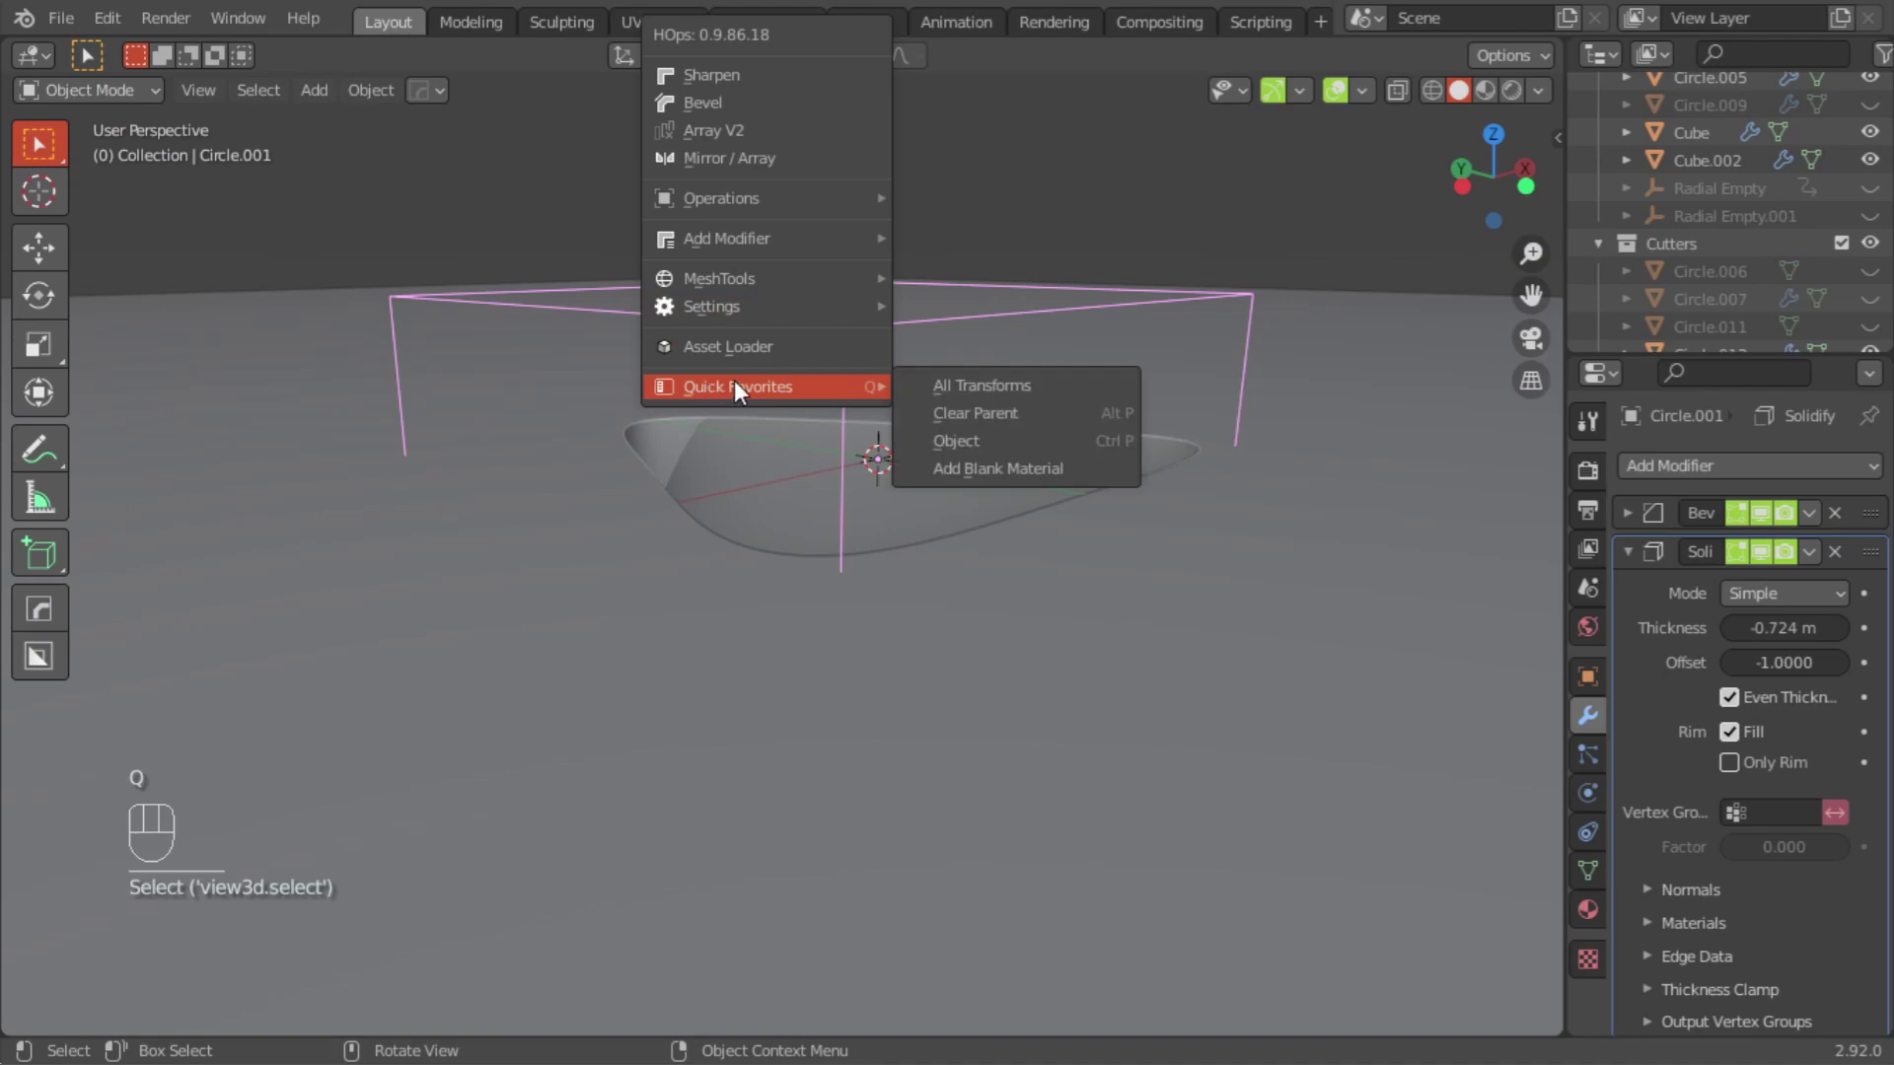
left_click(955, 385)
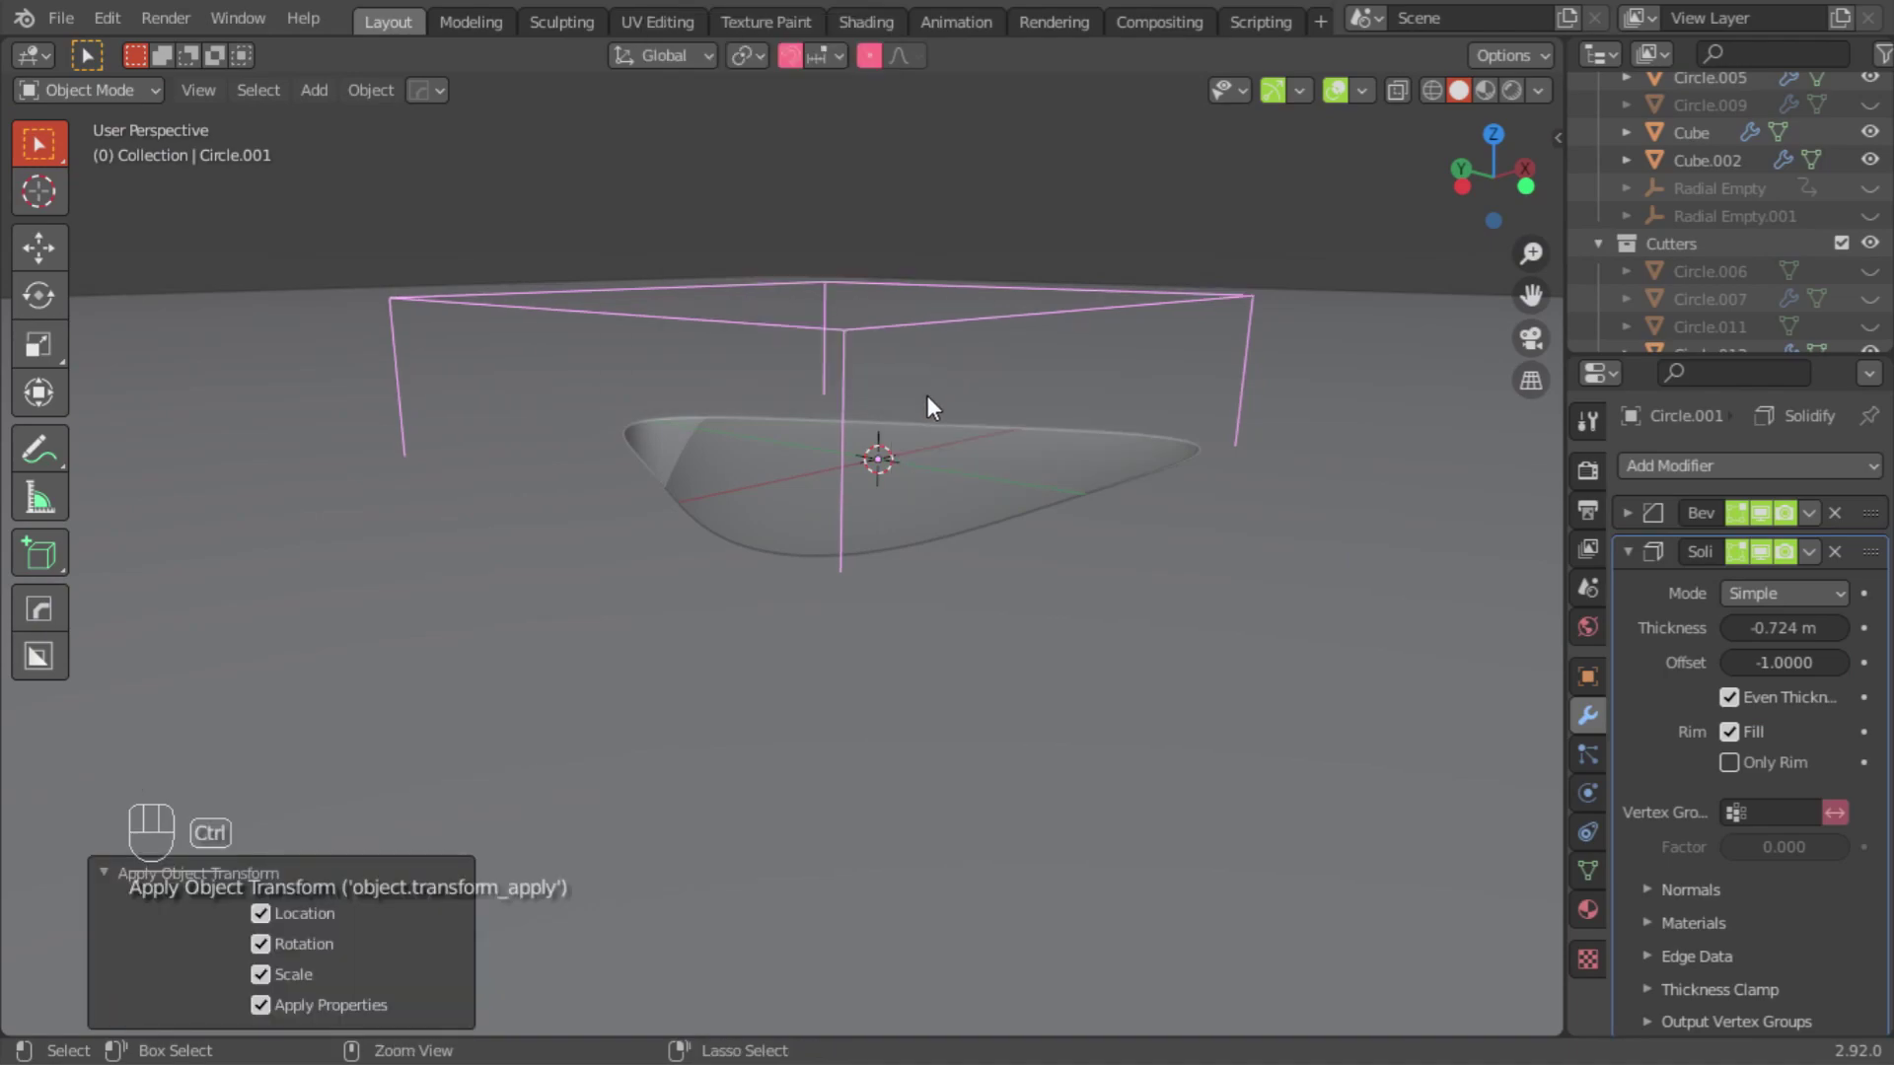
Step: Unhide all objects and display the scene in solid shading
key("alt+h")
middle_click_drag(927, 395, 846, 414)
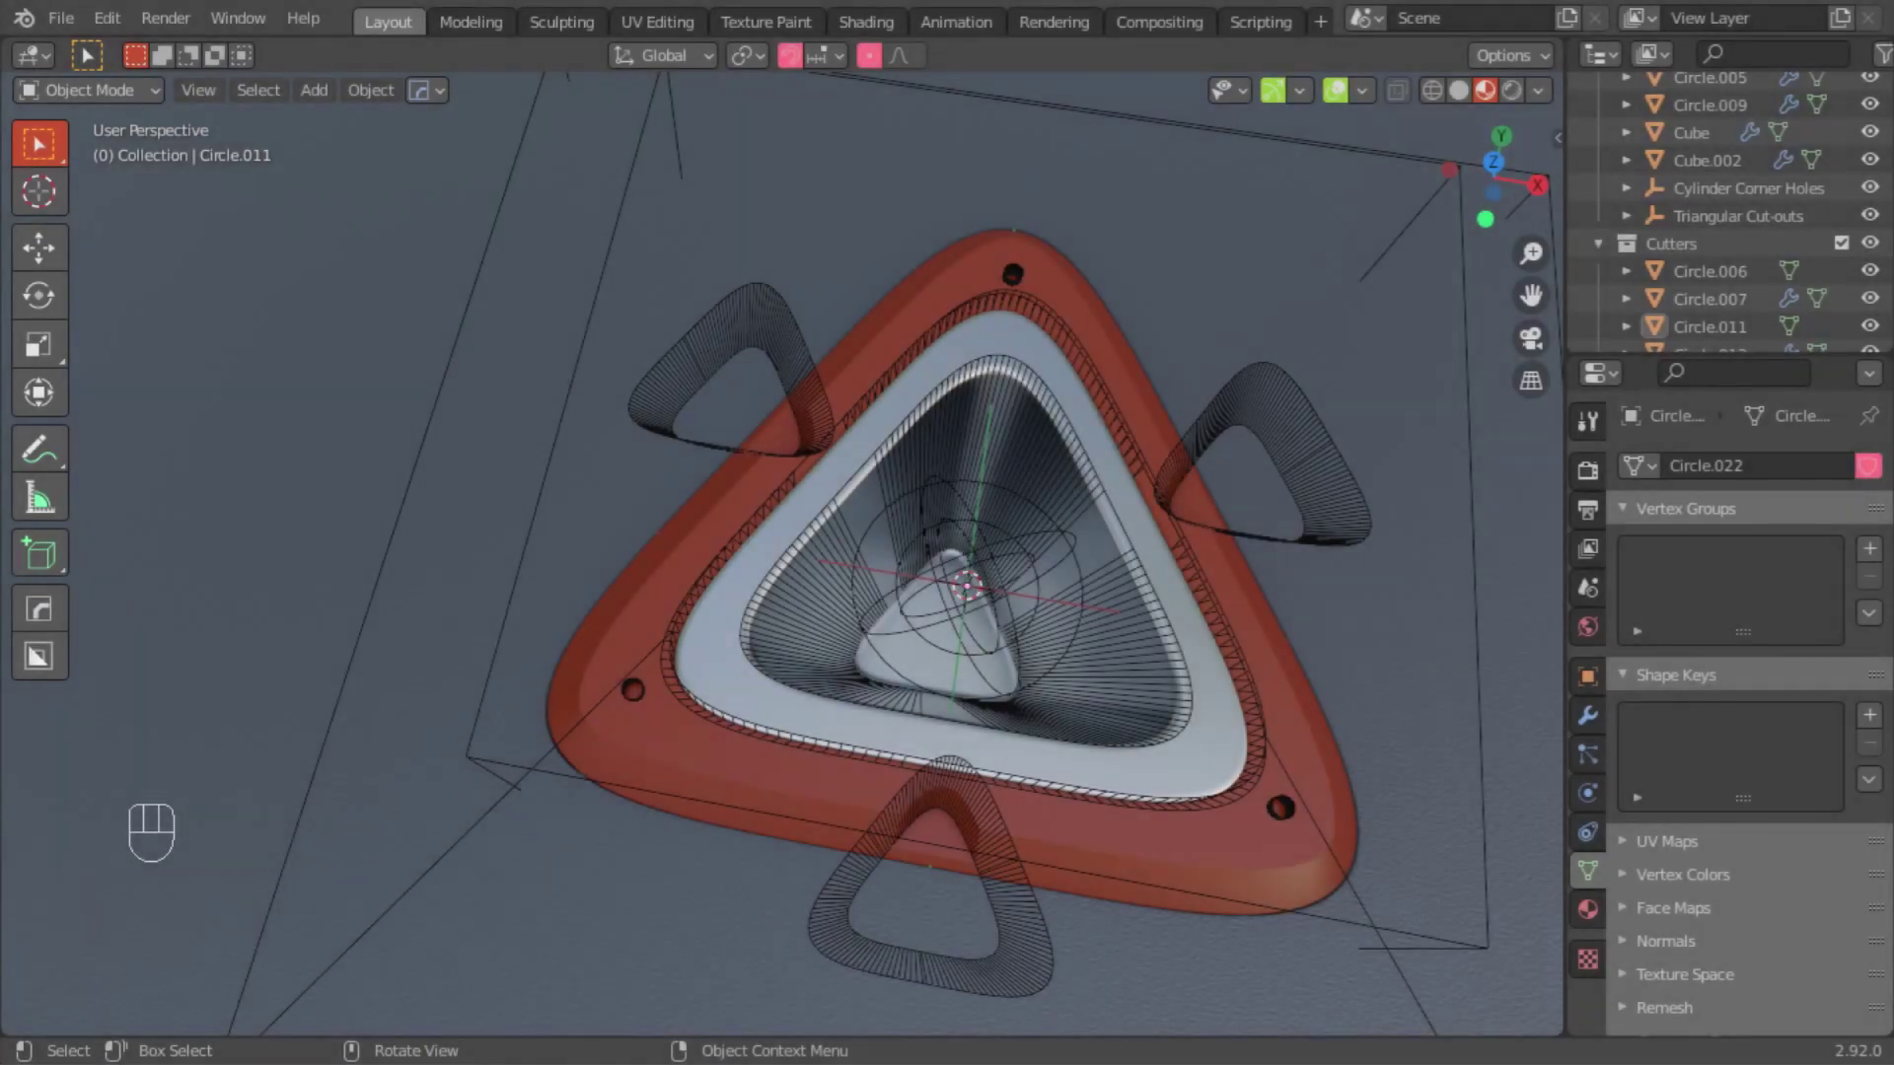
middle_click_drag(849, 819, 632, 592)
left_click(1459, 91)
left_click(204, 700)
key("g")
right_click(298, 630)
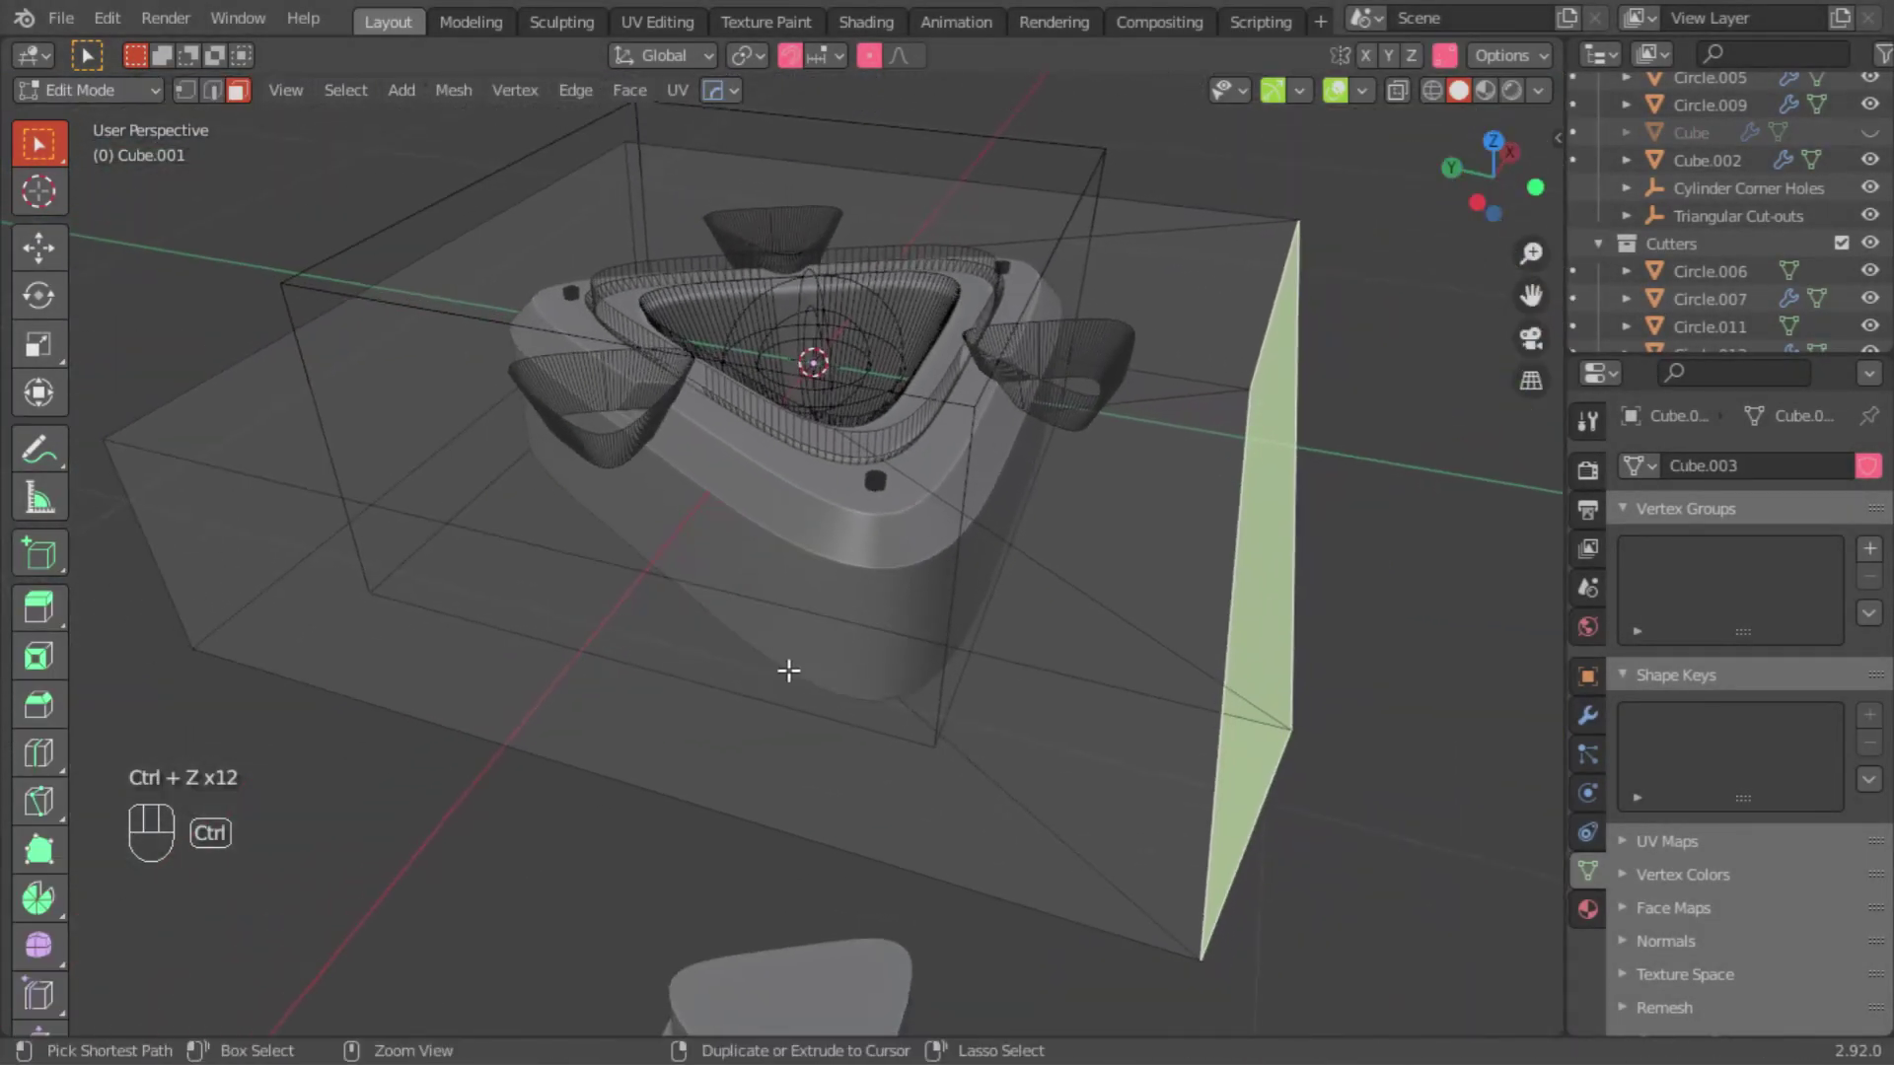
Step: In top view, move the front face of Cube.001 inward along the Y axis, closer to the insert
left_click(1305, 551)
middle_click_drag(1305, 552, 1086, 825)
key("KP_7")
key("KP_5")
middle_click_drag(1177, 378, 740, 909, "ctrl")
key("g")
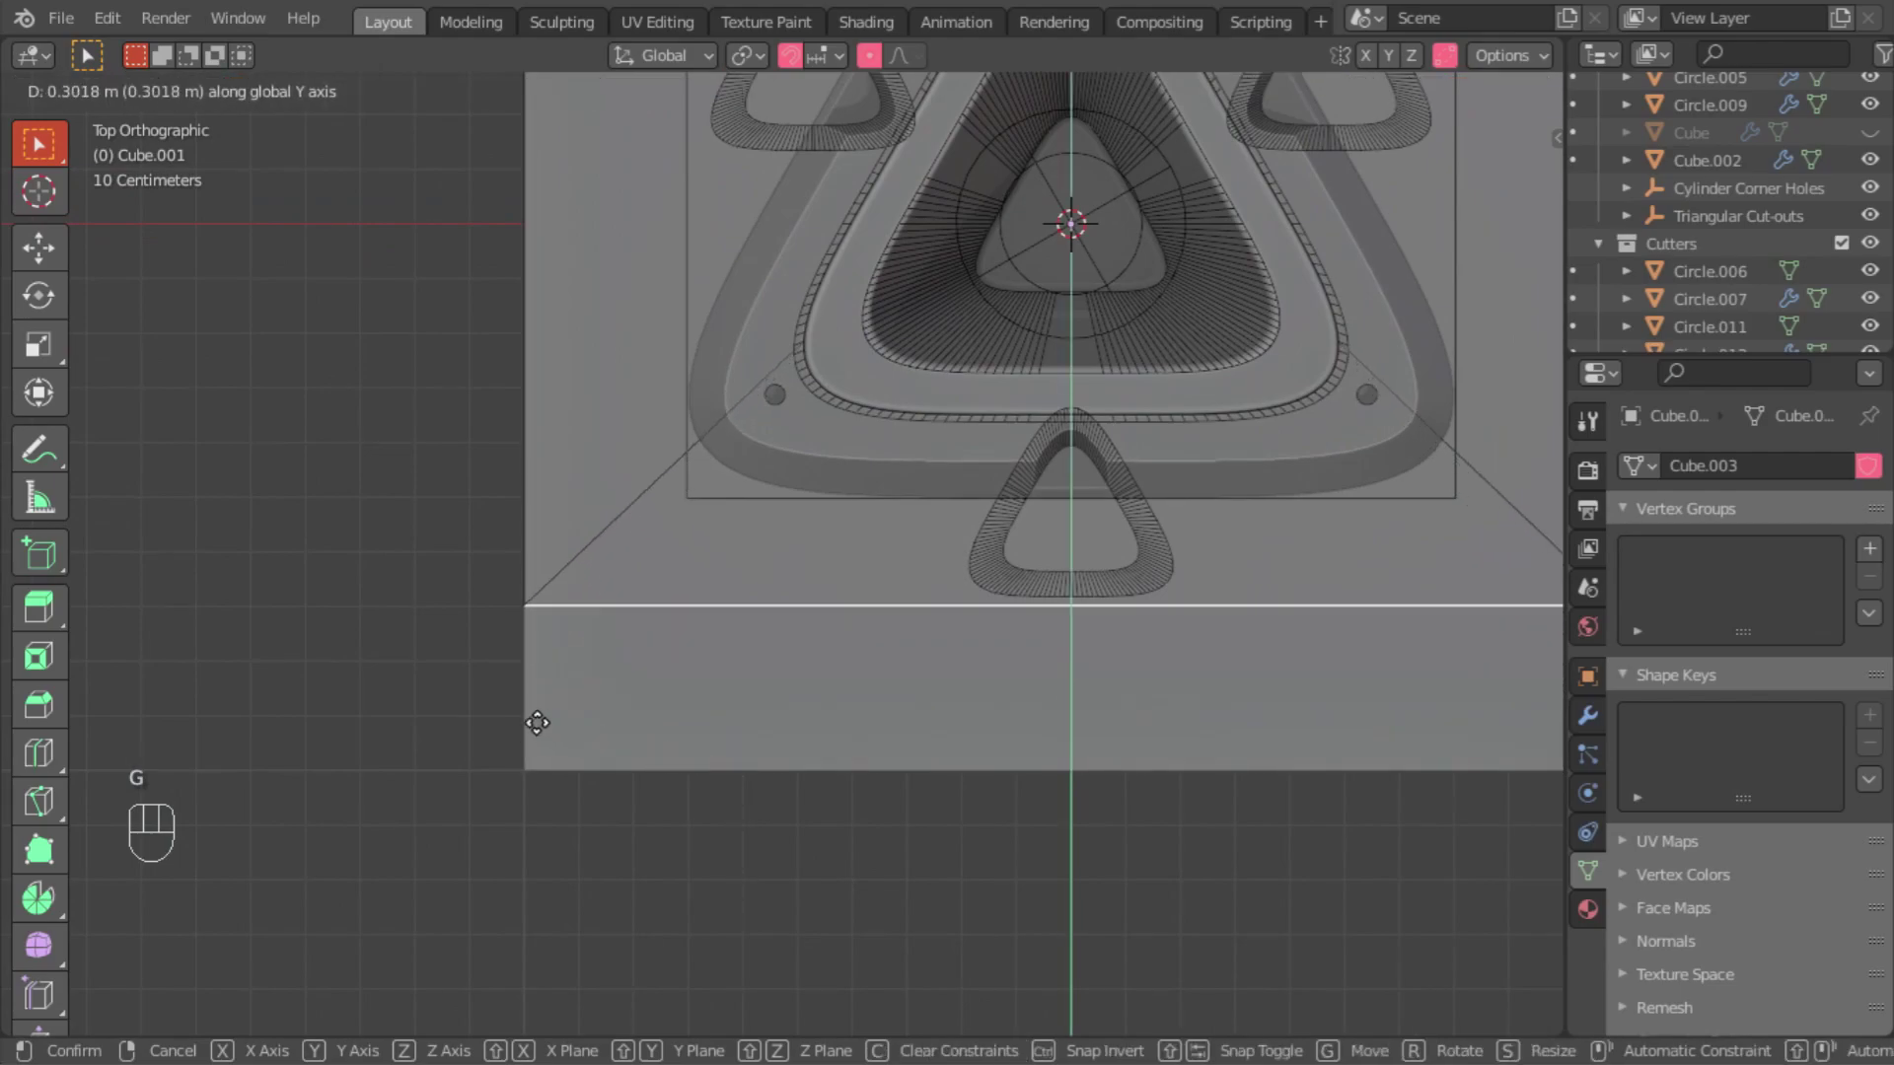
left_click(356, 645)
Step: Scale the two opposite side faces of Cube.001 inward along X to sit just outside the insert
middle_click_drag(418, 697, 478, 766)
left_click(477, 767)
middle_click_drag(744, 684, 1134, 761)
key("KP_7")
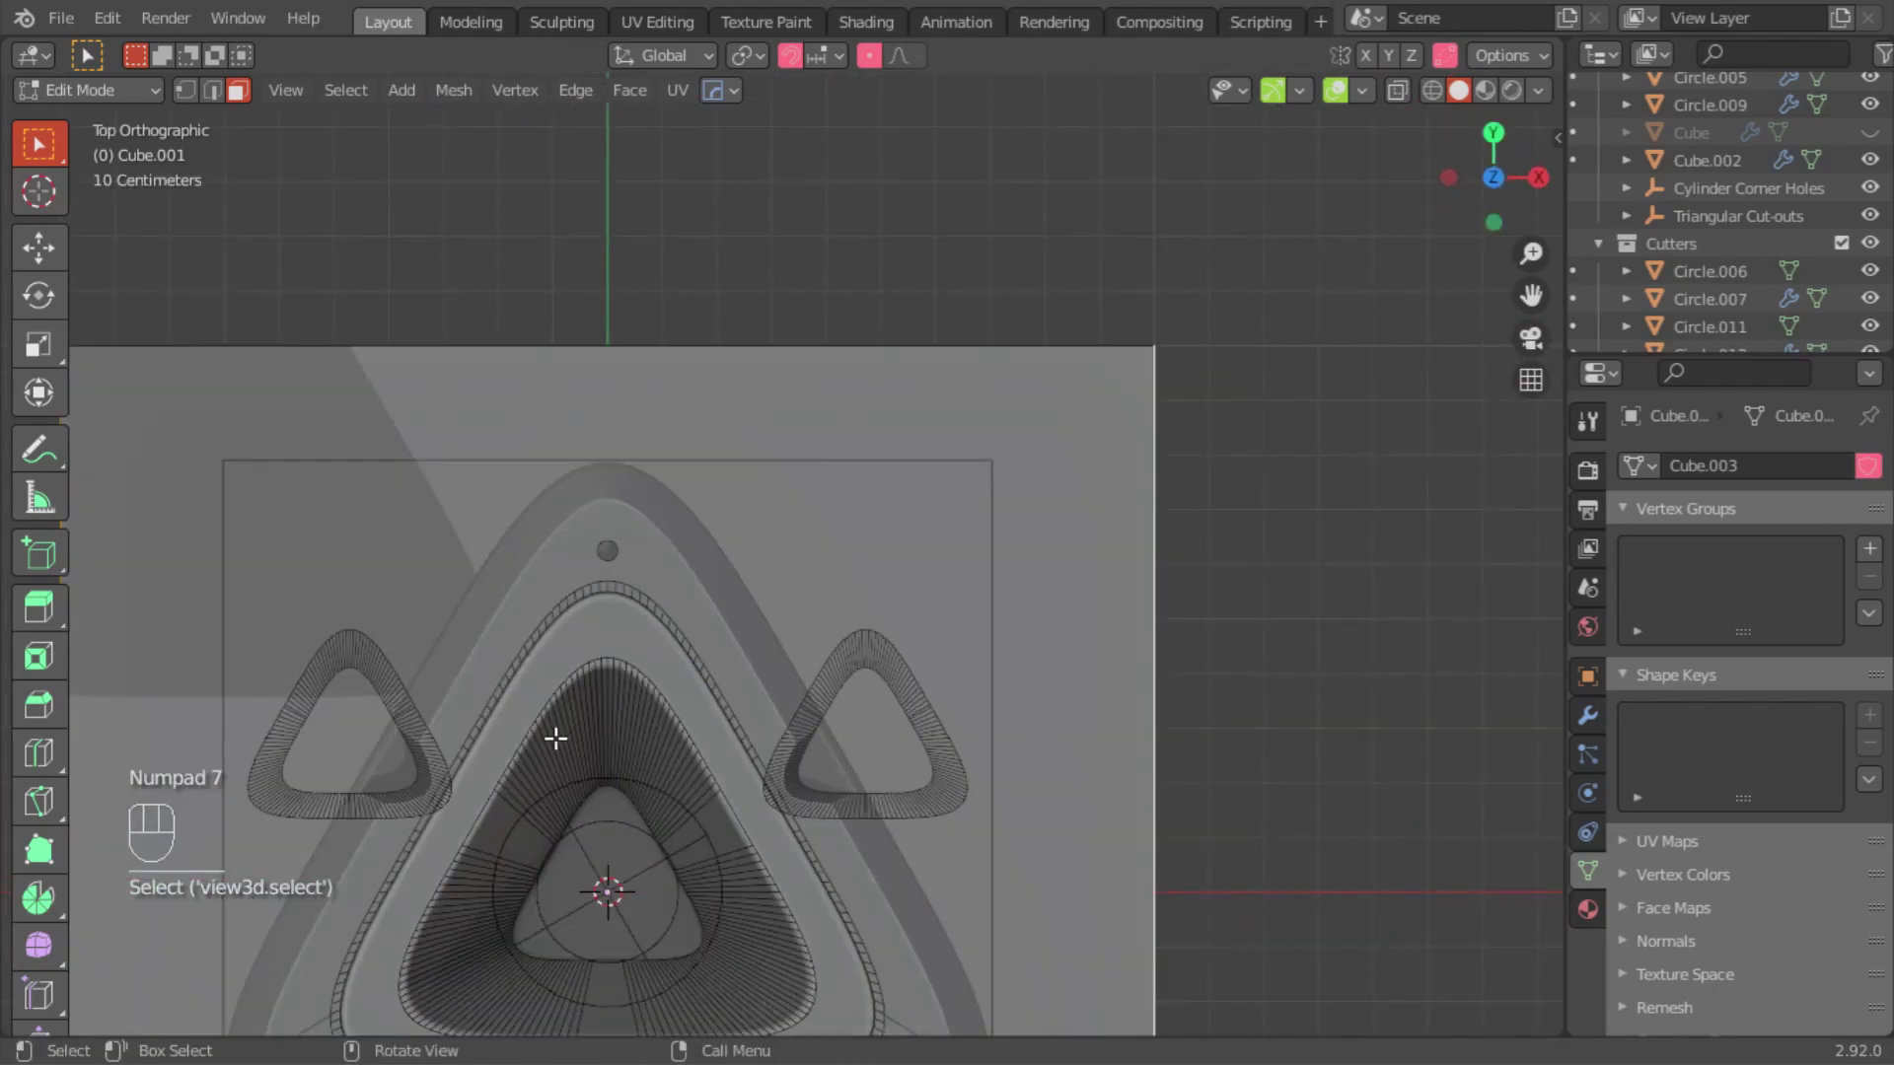
middle_click_drag(672, 717, 838, 538, "shift")
key("s")
key("x")
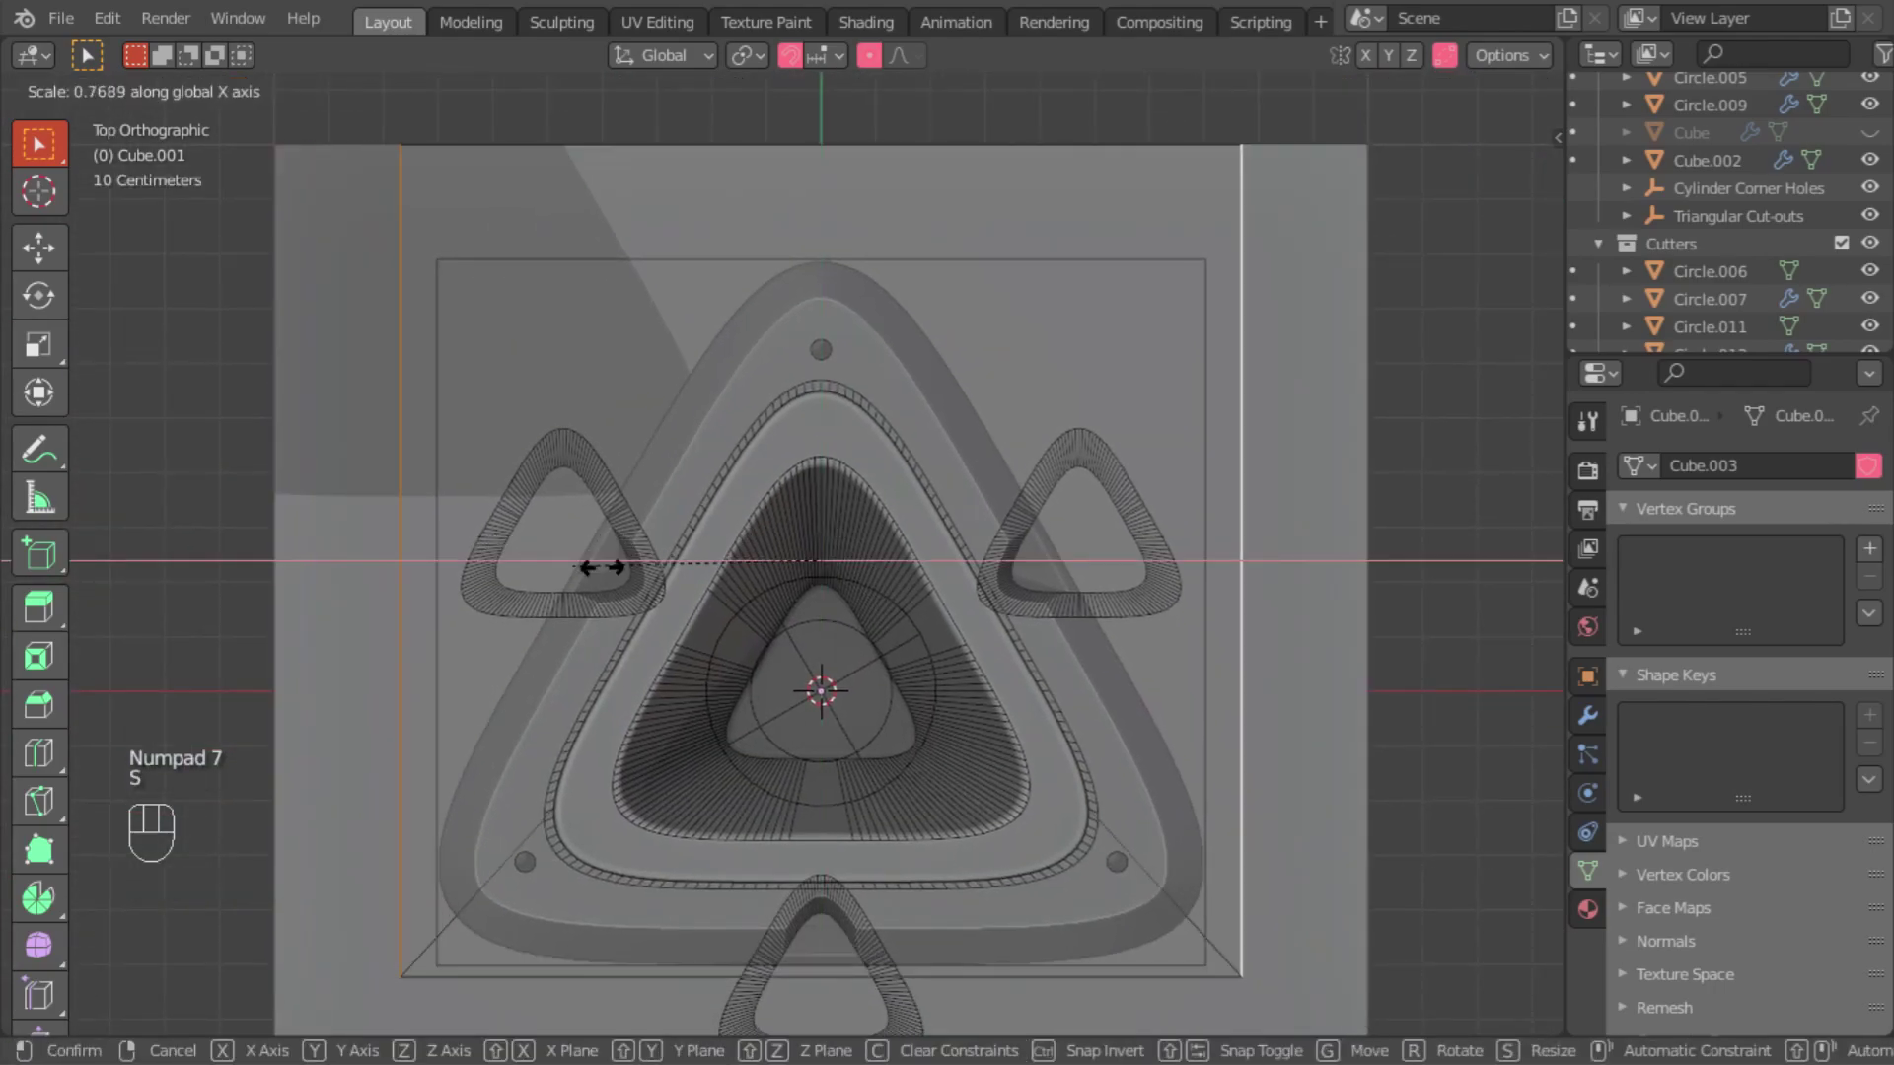
left_click(587, 570)
Step: Move the back face of Cube.001 about 0.18 m inward along the Y axis
middle_click_drag(588, 570, 207, 617)
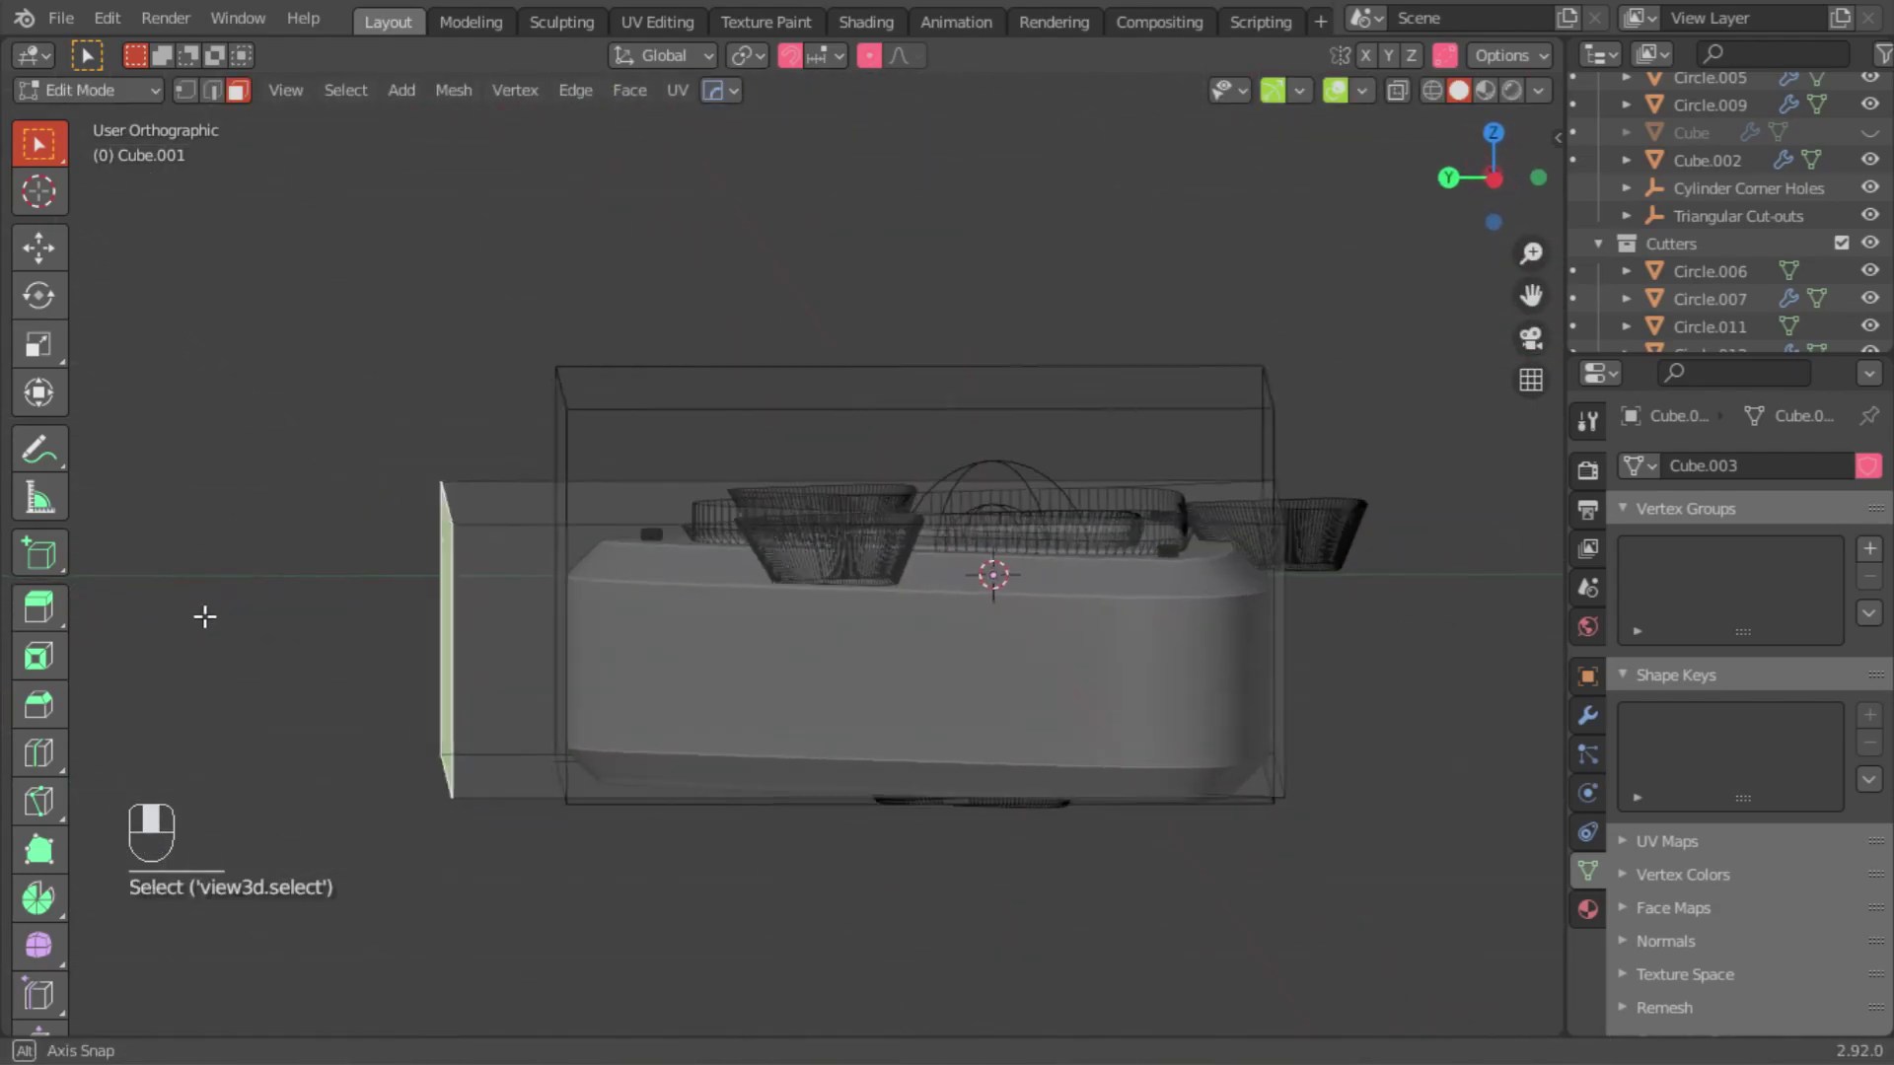
key("g")
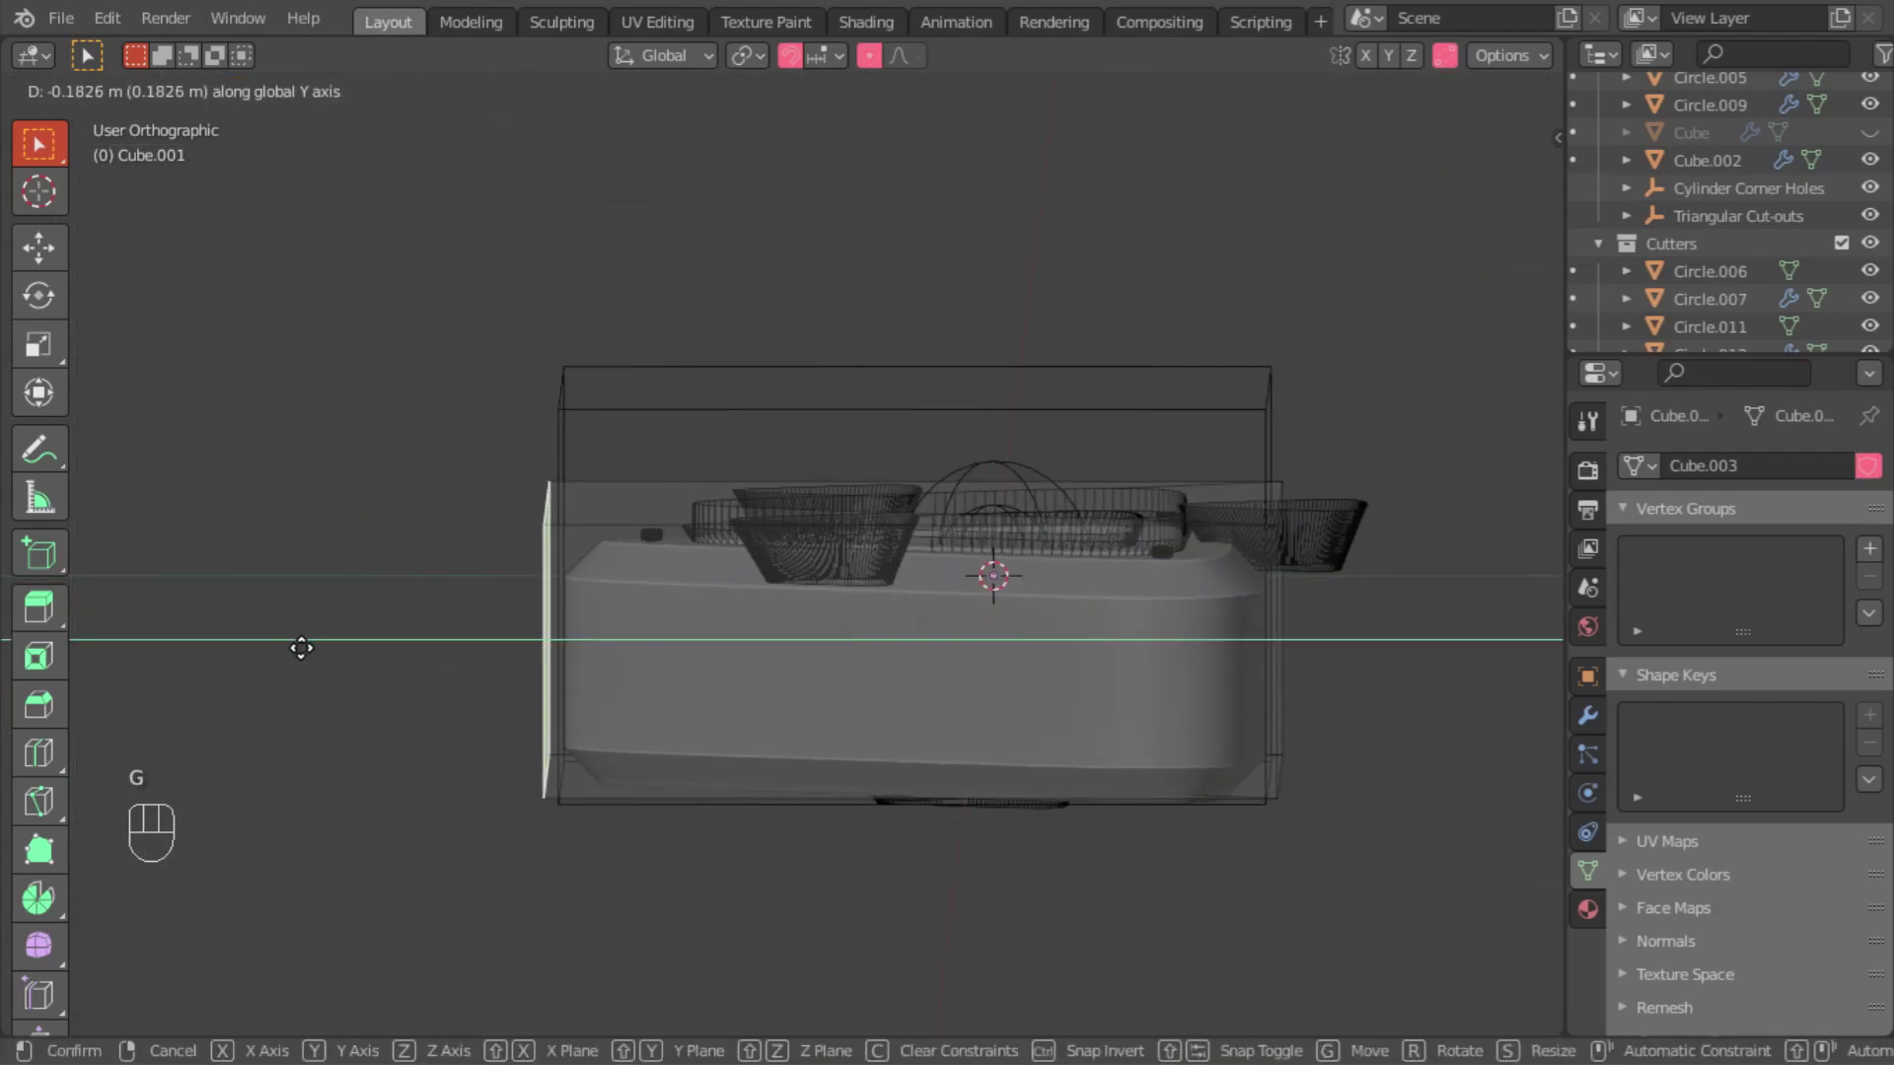
left_click(303, 648)
middle_click_drag(304, 648, 417, 583)
left_click(417, 583)
middle_click_drag(893, 710, 671, 715)
middle_click_drag(928, 651, 691, 784, "shift")
Step: With X-ray display on, select the whole insert with its cutters and empties and parent them to Circle.001 using the Object type
left_click(1397, 90)
middle_click_drag(1233, 217, 888, 414)
left_click_drag(1335, 383, 401, 808)
key("Tab")
left_click(1397, 89)
left_click_drag(1388, 245, 613, 633)
middle_click_drag(613, 633, 1055, 330)
left_click(1032, 331, "shift")
left_click(1032, 332, "shift")
left_click(1032, 331, "shift")
left_click(371, 90)
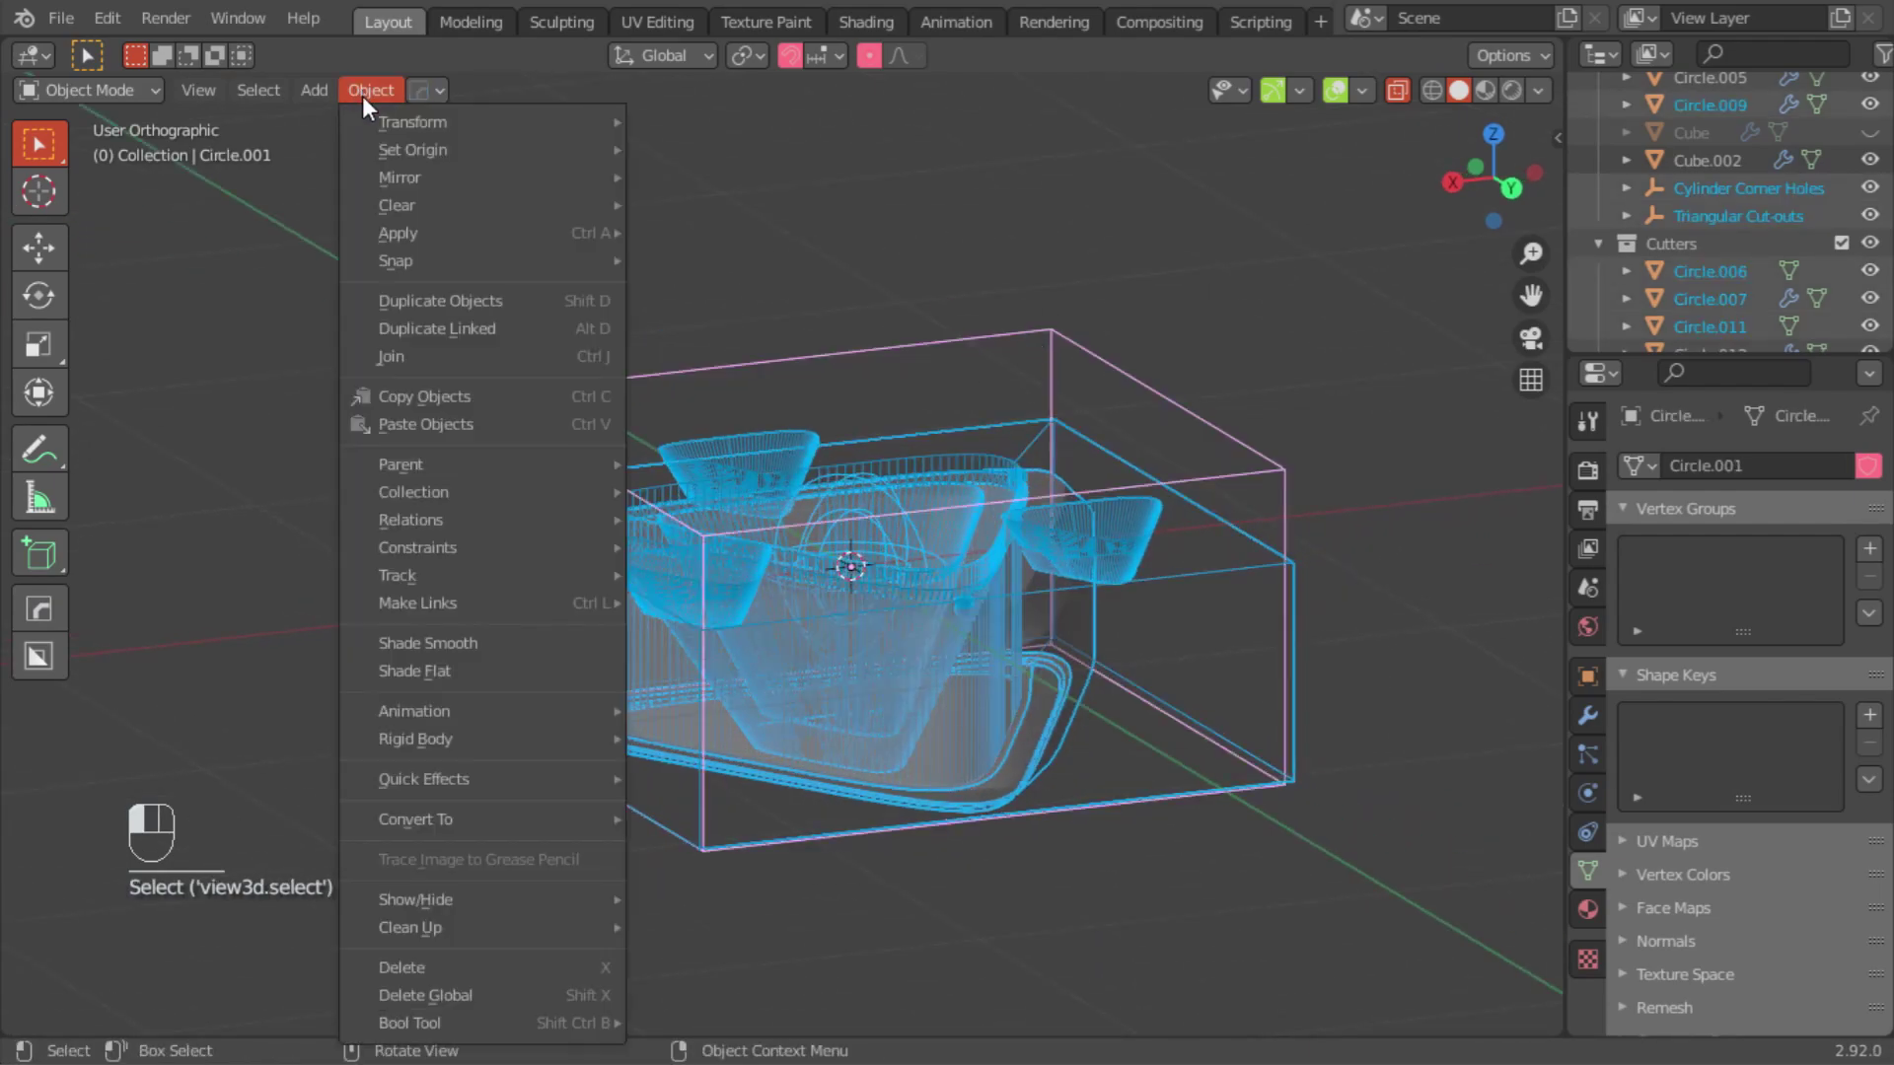
mouse_move(493, 464)
left_click(689, 461)
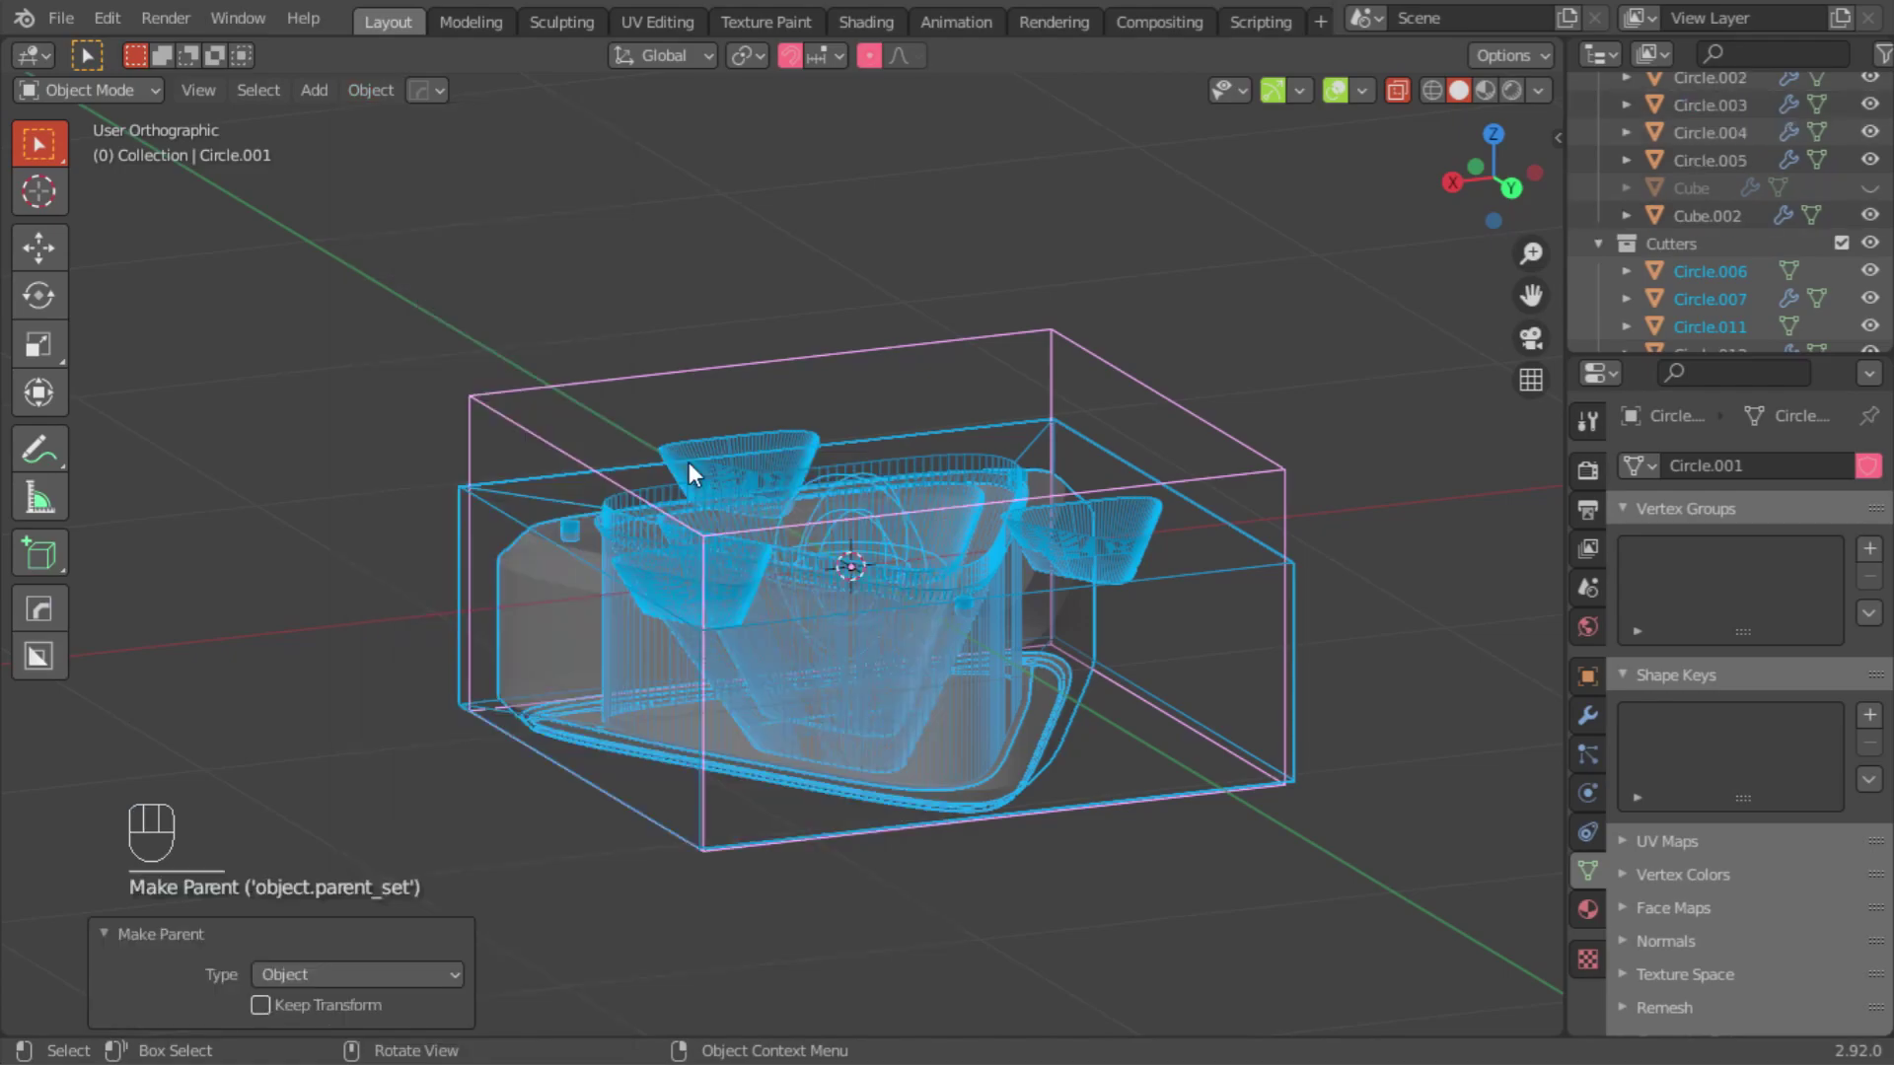
Step: Try moving the parent object Circle.001 on its own
left_click(725, 351)
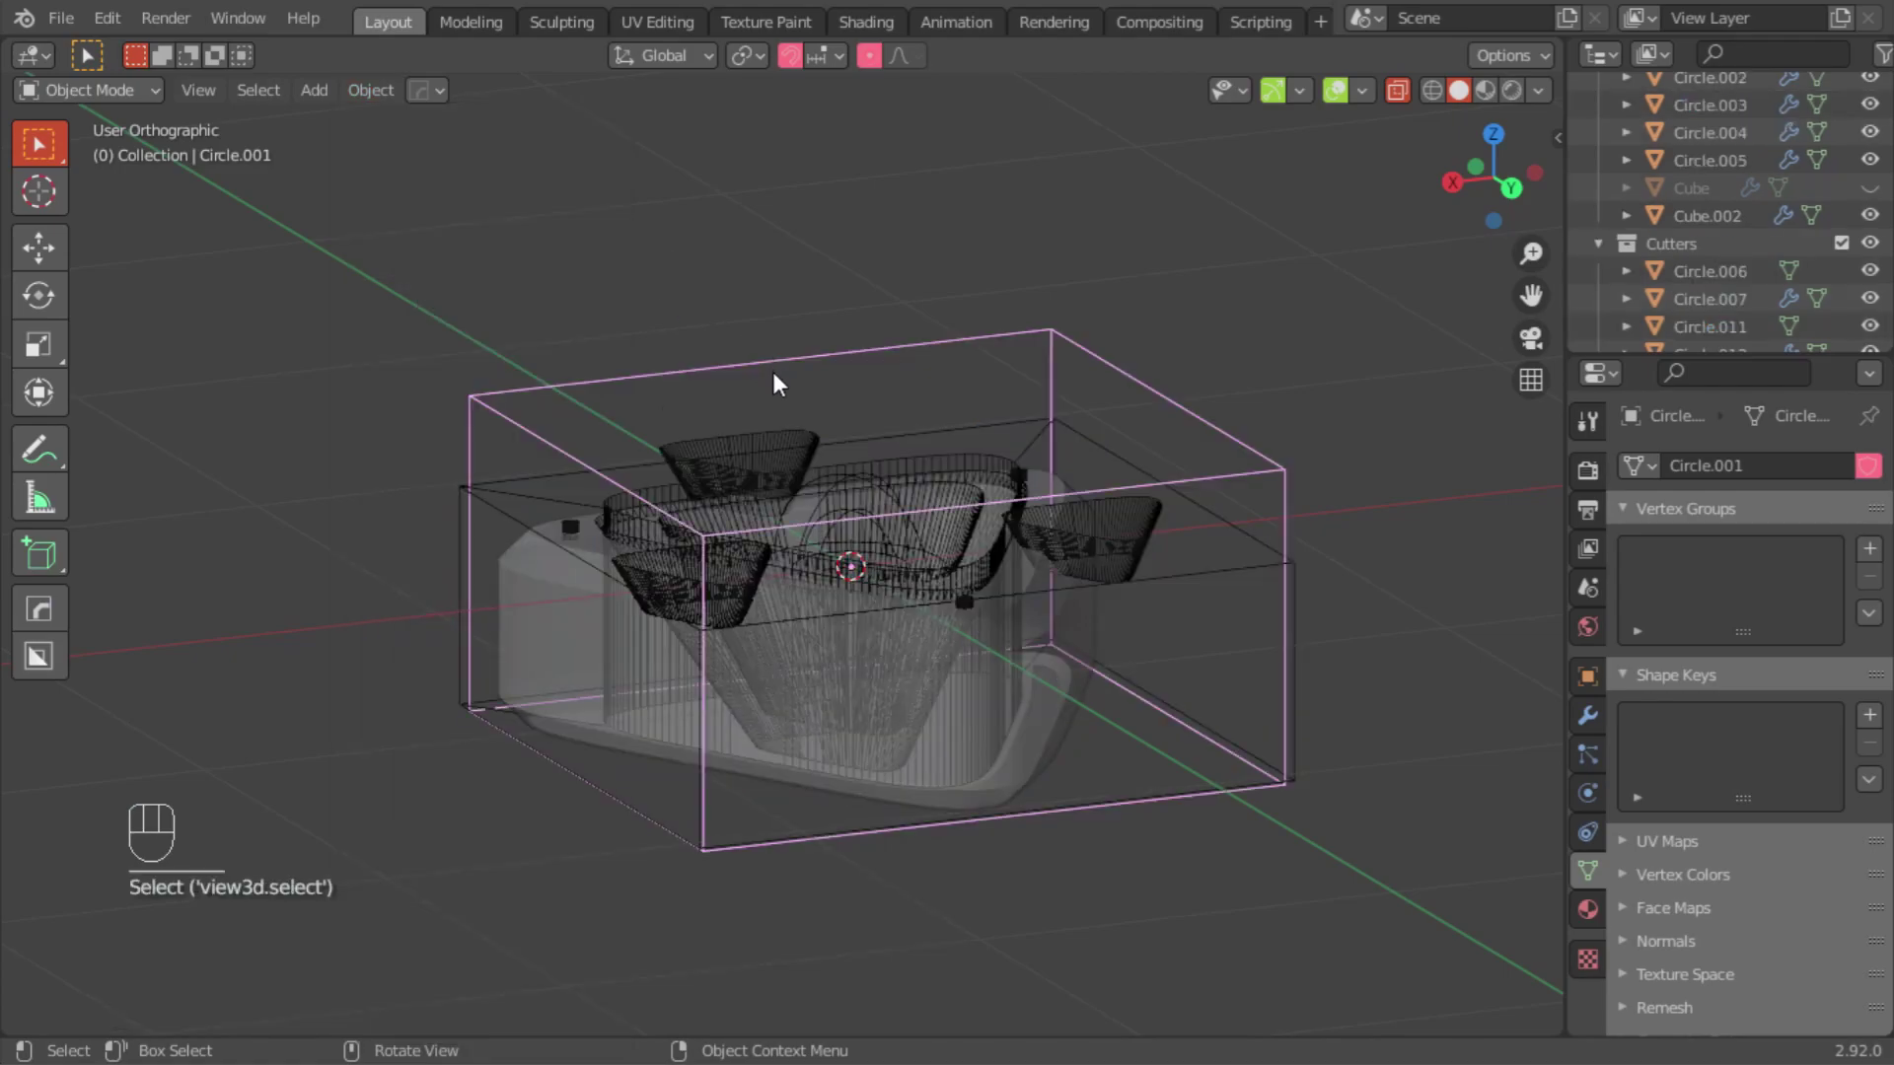
key("g")
right_click(753, 444)
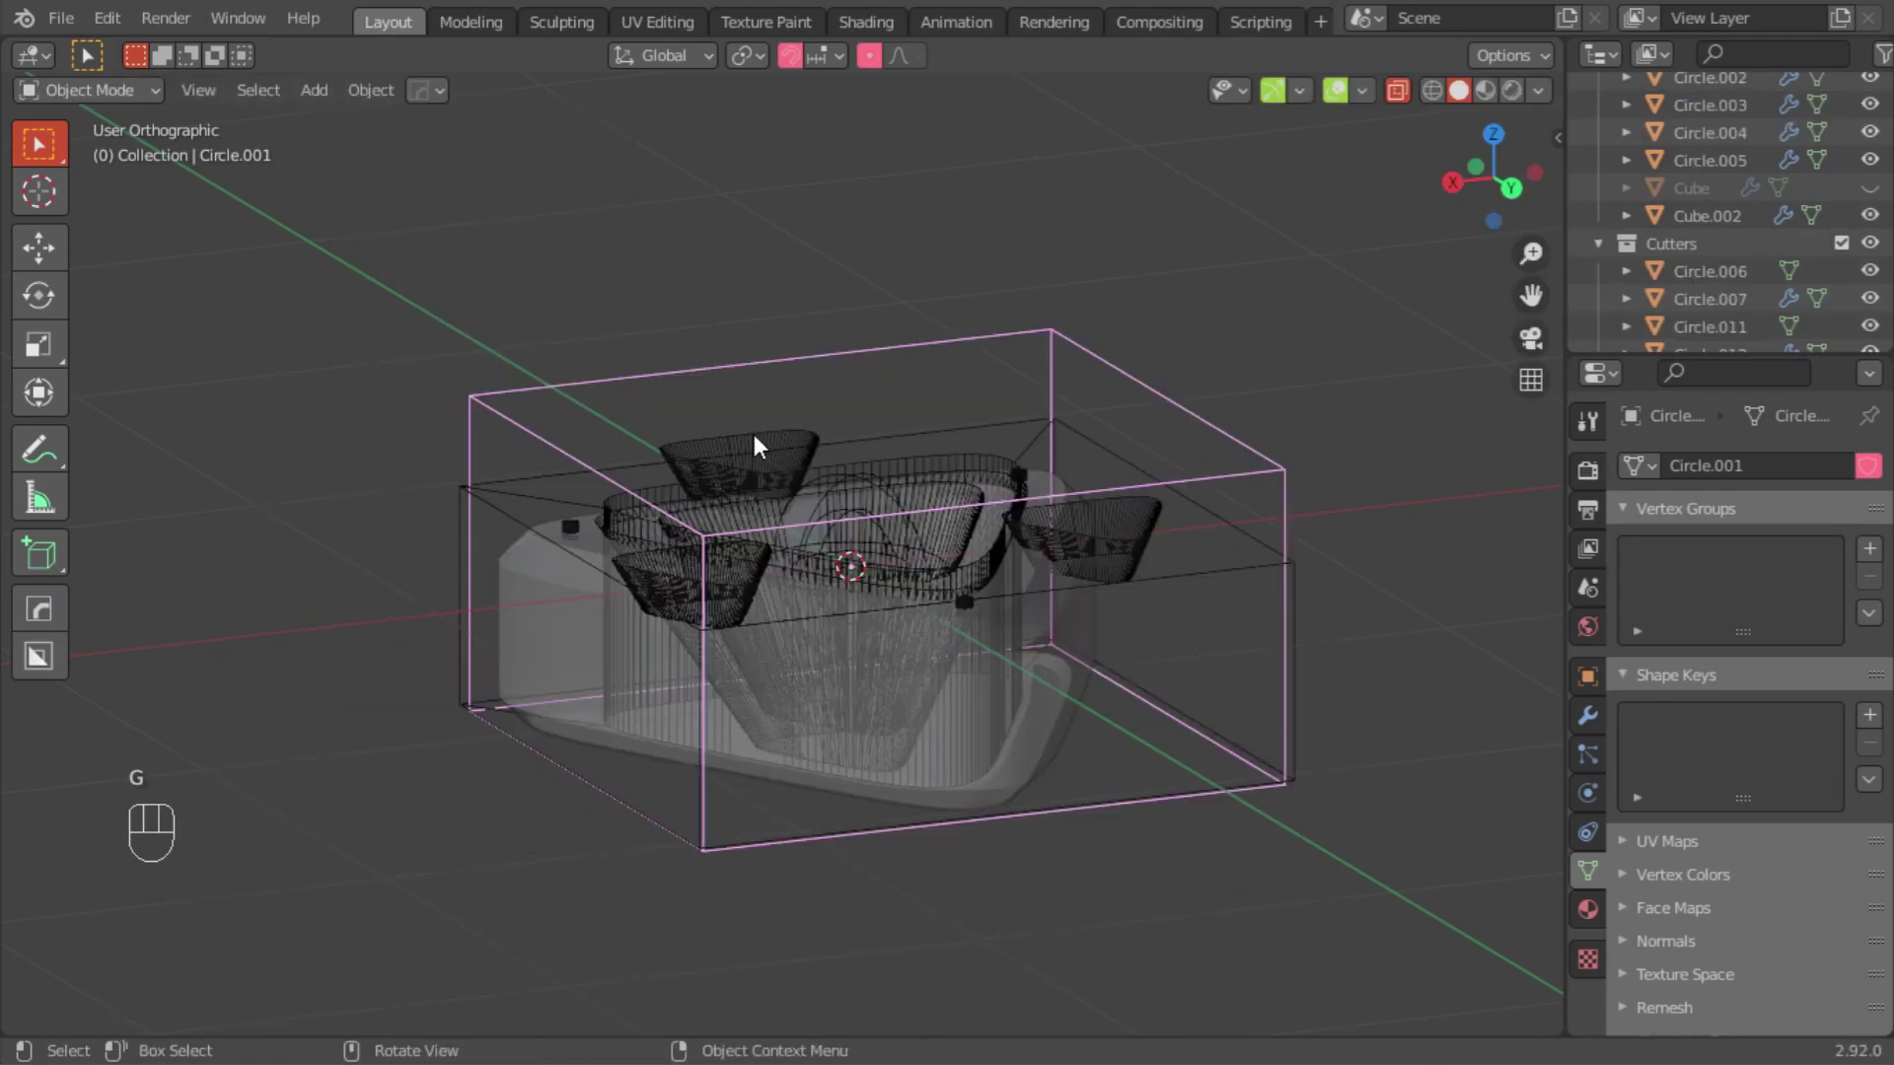
Step: Unhide all objects and turn off X-ray display
key("alt+h")
left_click(1386, 95)
Step: Try moving Circle.001 to check that every parented part of the insert follows it
left_click(1021, 330)
left_click(1025, 333)
key("g")
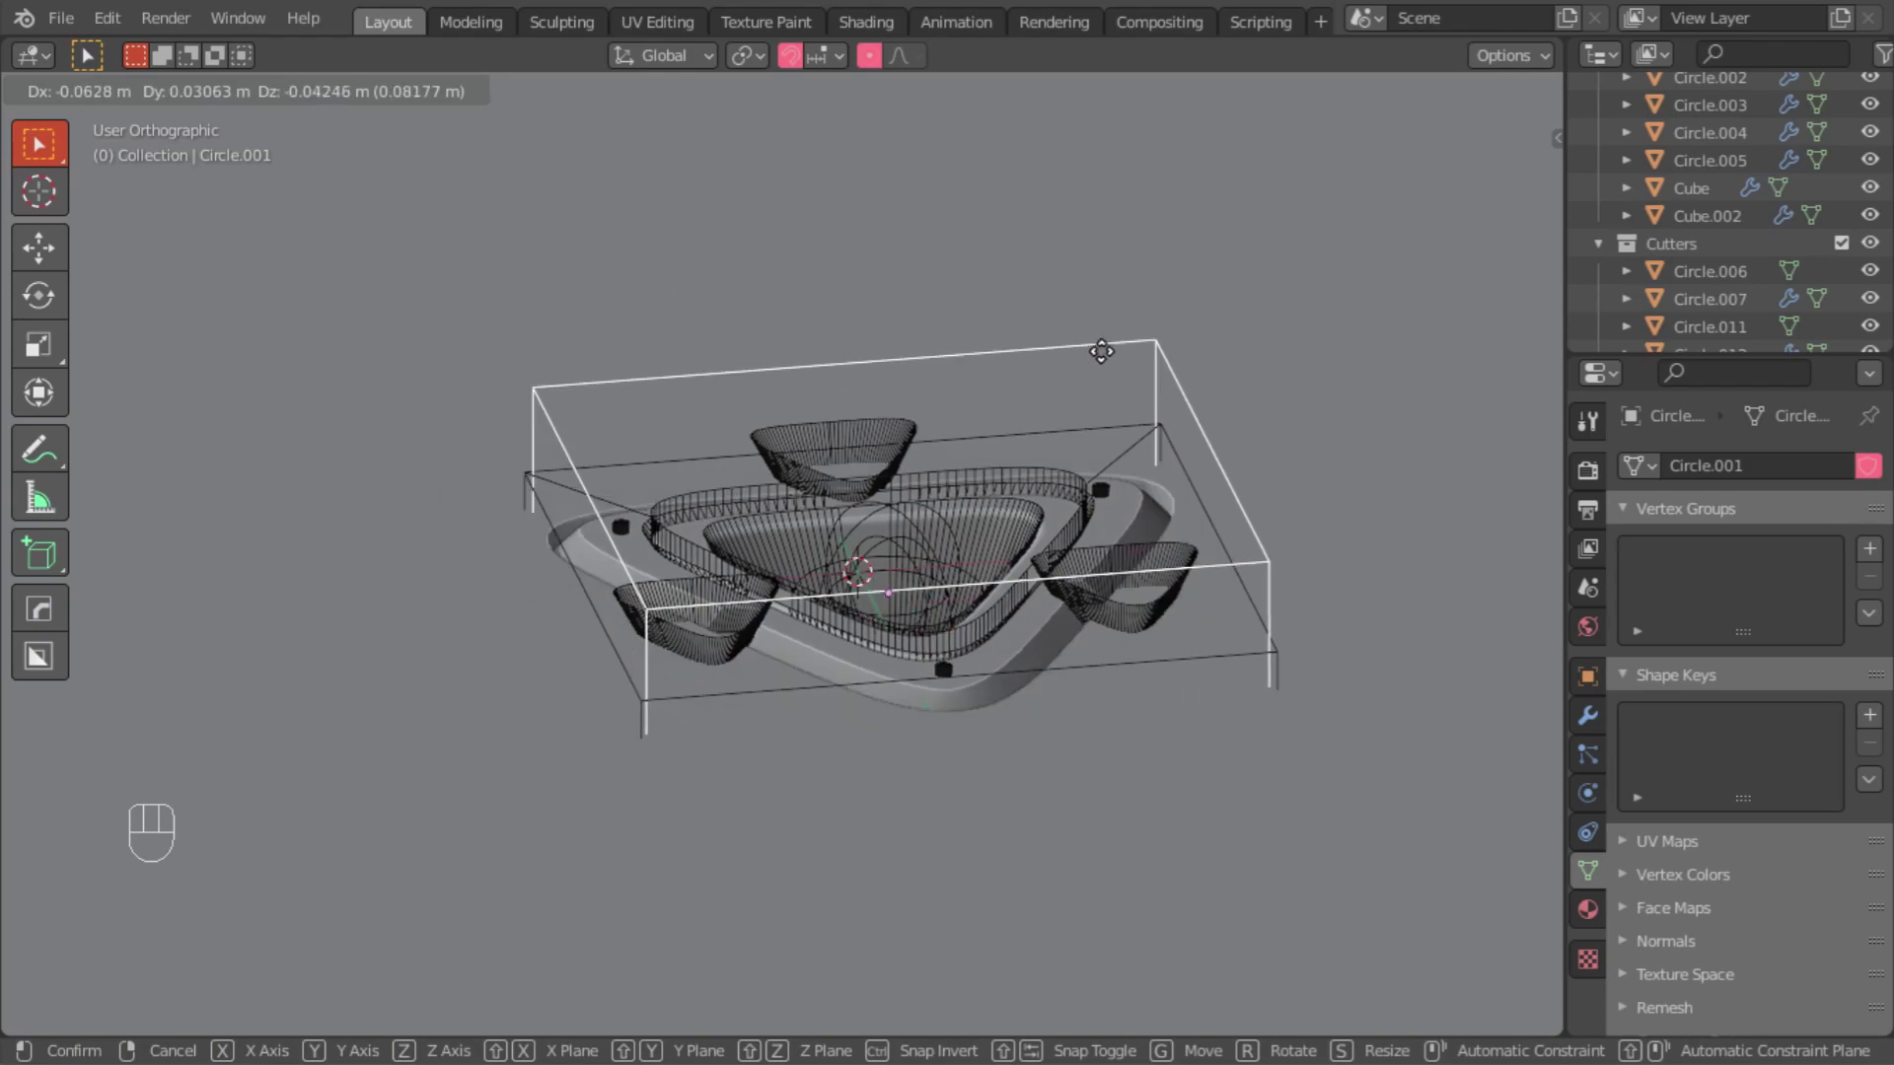
right_click(1089, 273)
middle_click_drag(1086, 260, 1105, 512)
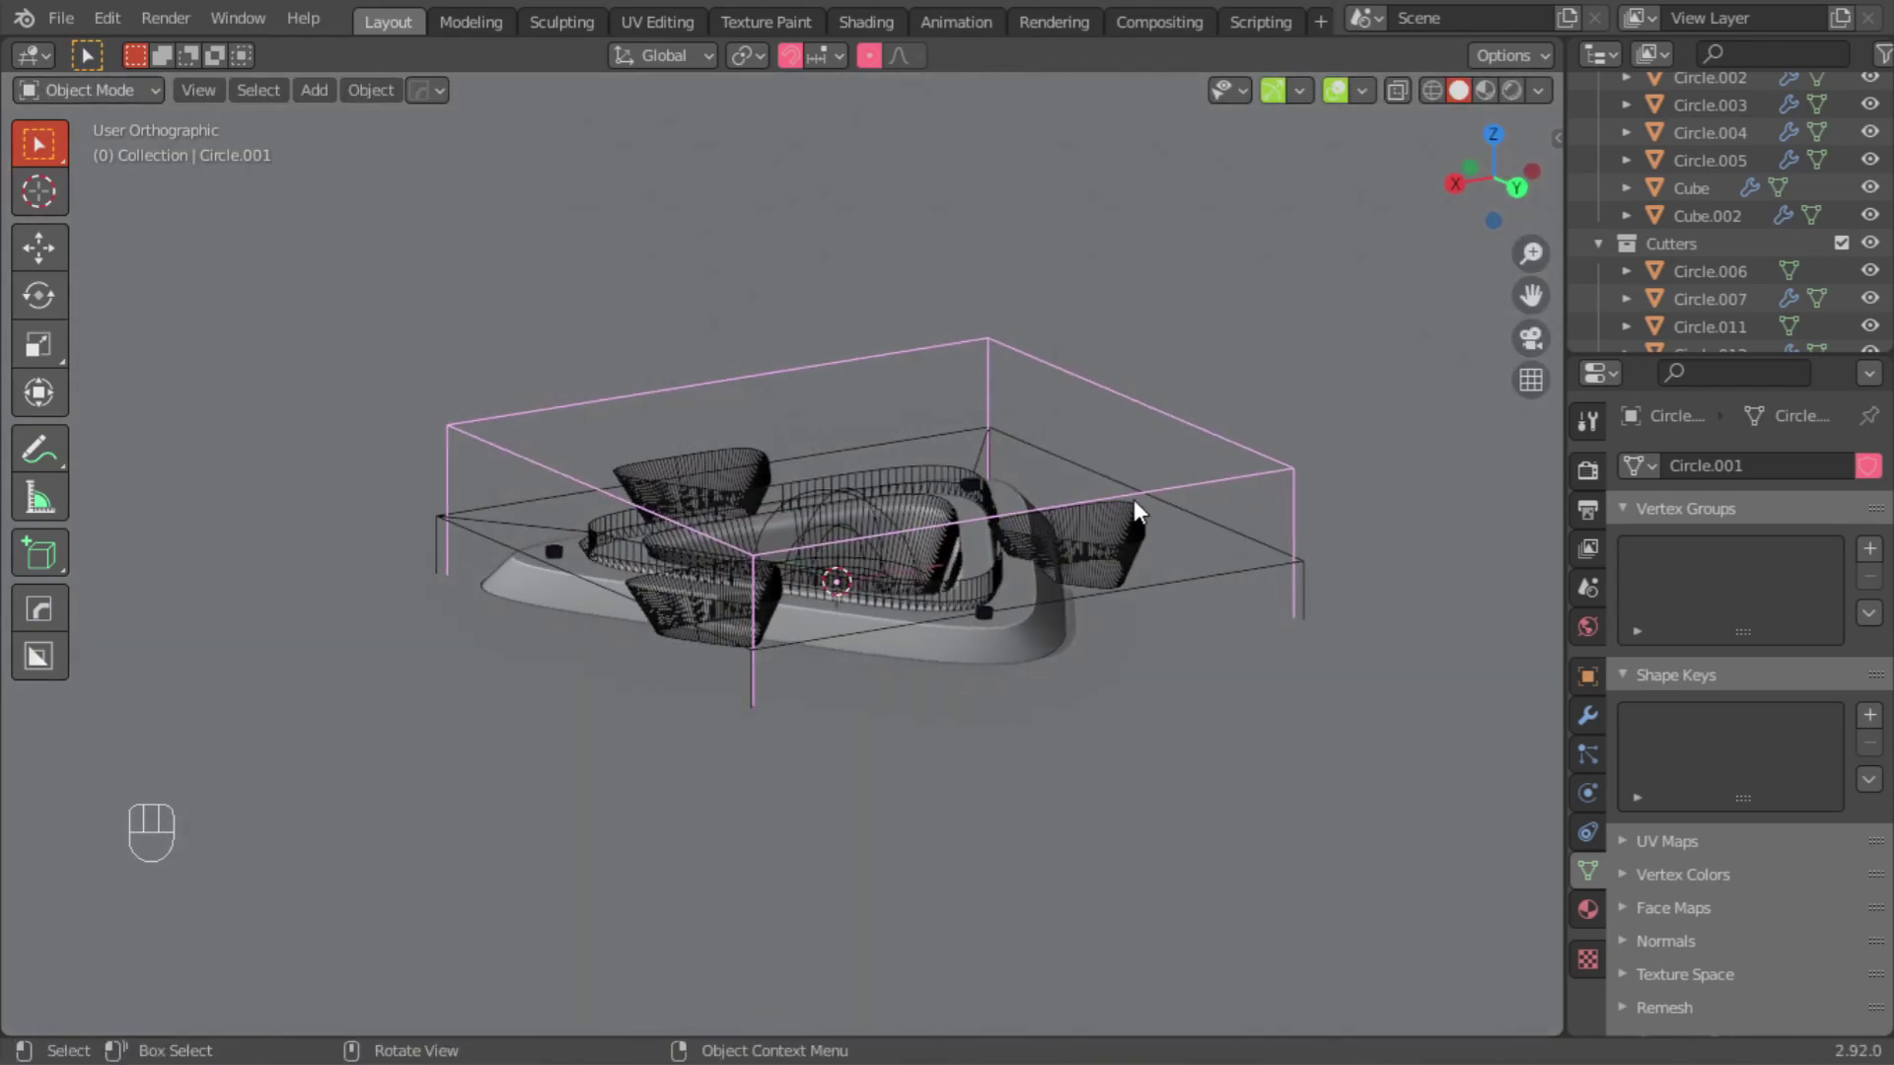
Step: Create a KIT OPS insert from Circle.001 and its parented parts
key("n")
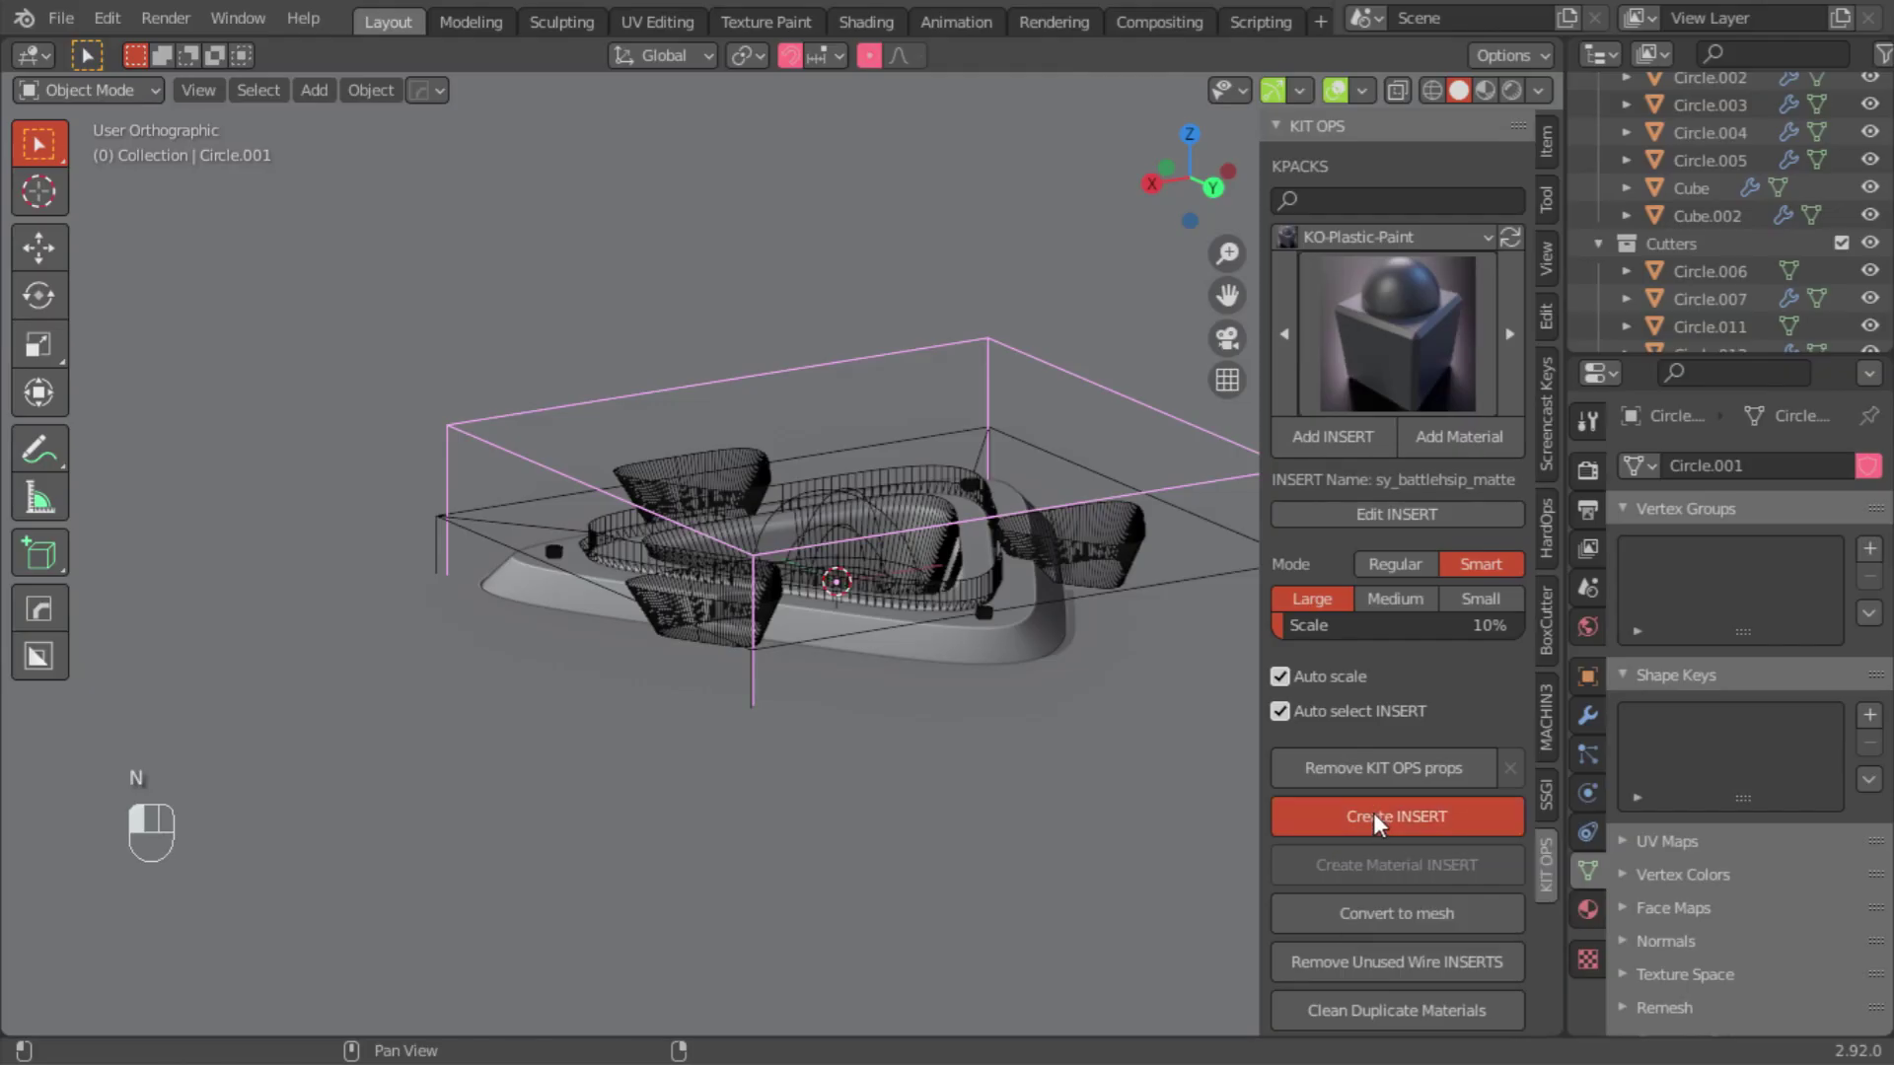
left_click(1373, 812)
middle_click_drag(809, 748, 440, 578)
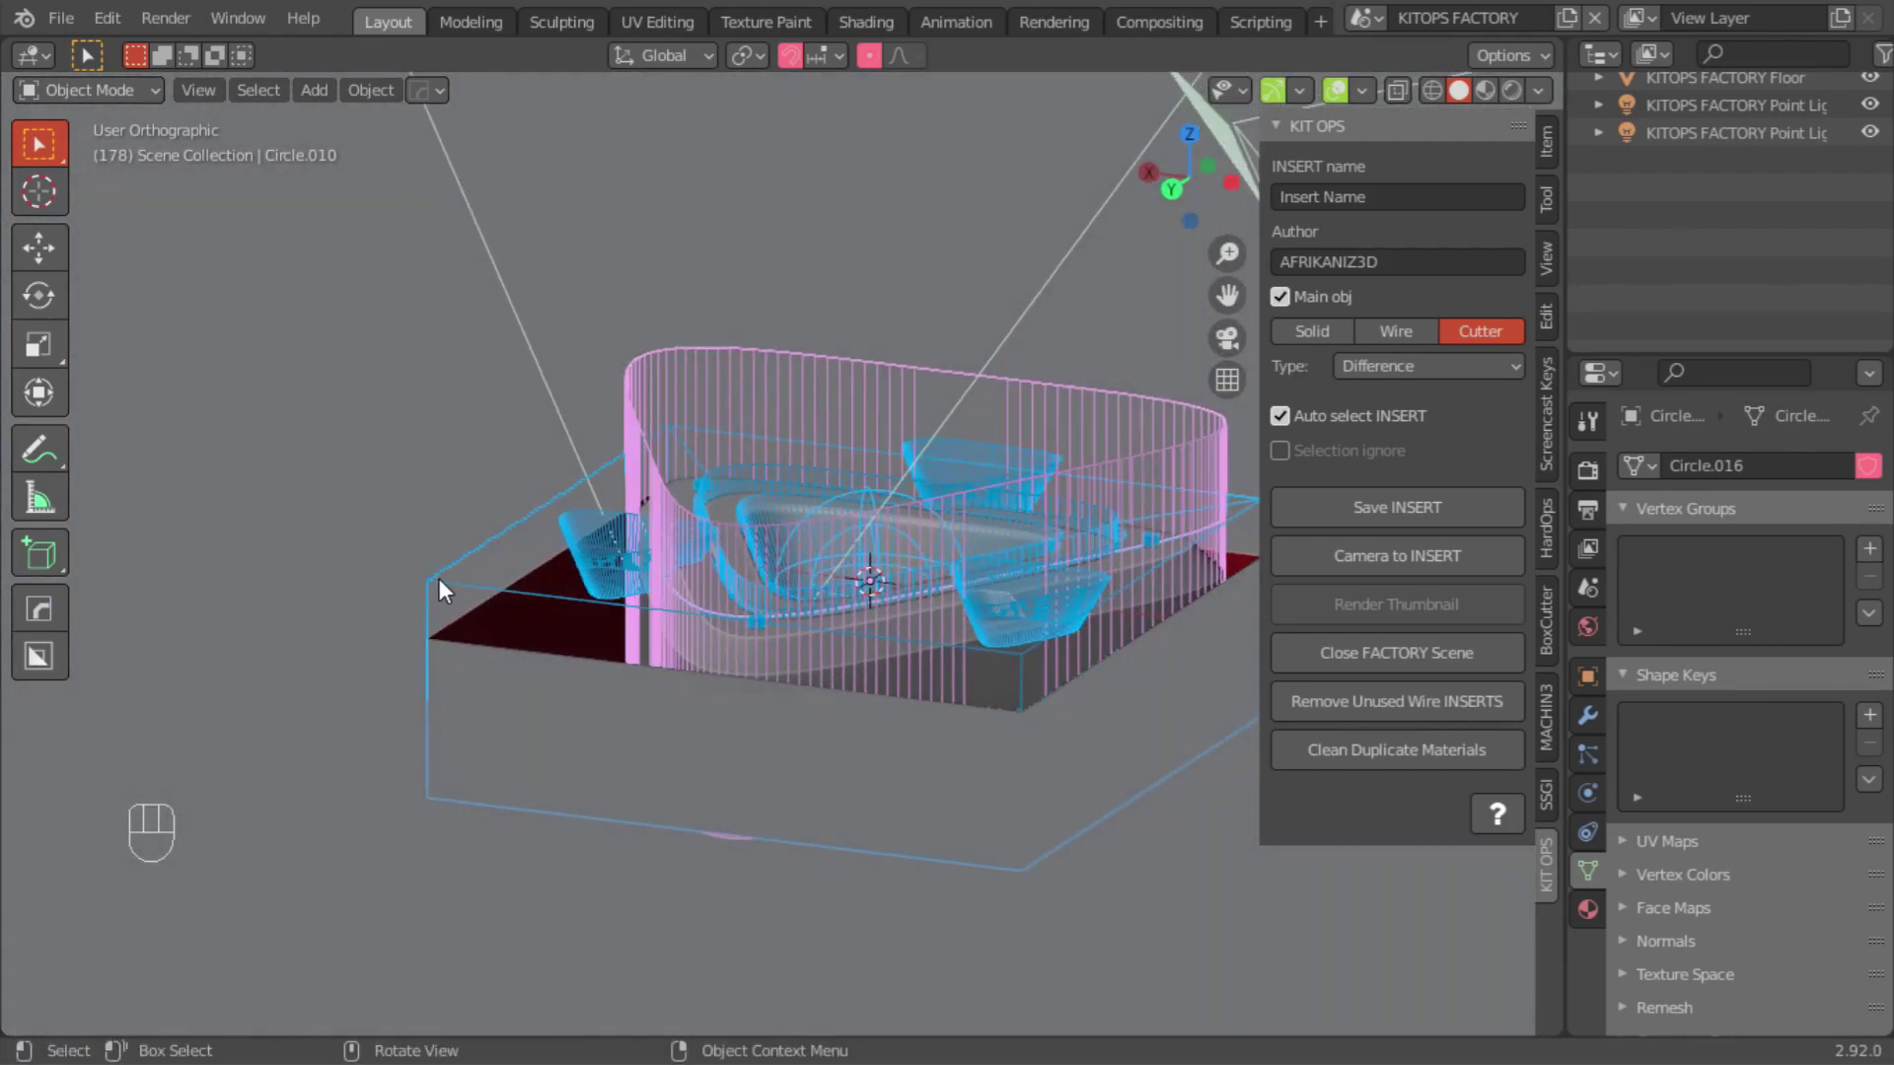
Step: Try the large box Cube.003 surrounding the insert as a Solid object type and inspect it from above
left_click(440, 578)
left_click(1314, 334)
middle_click_drag(801, 532, 821, 515)
middle_click_drag(720, 552, 659, 570)
key("n")
middle_click_drag(1075, 524, 953, 577)
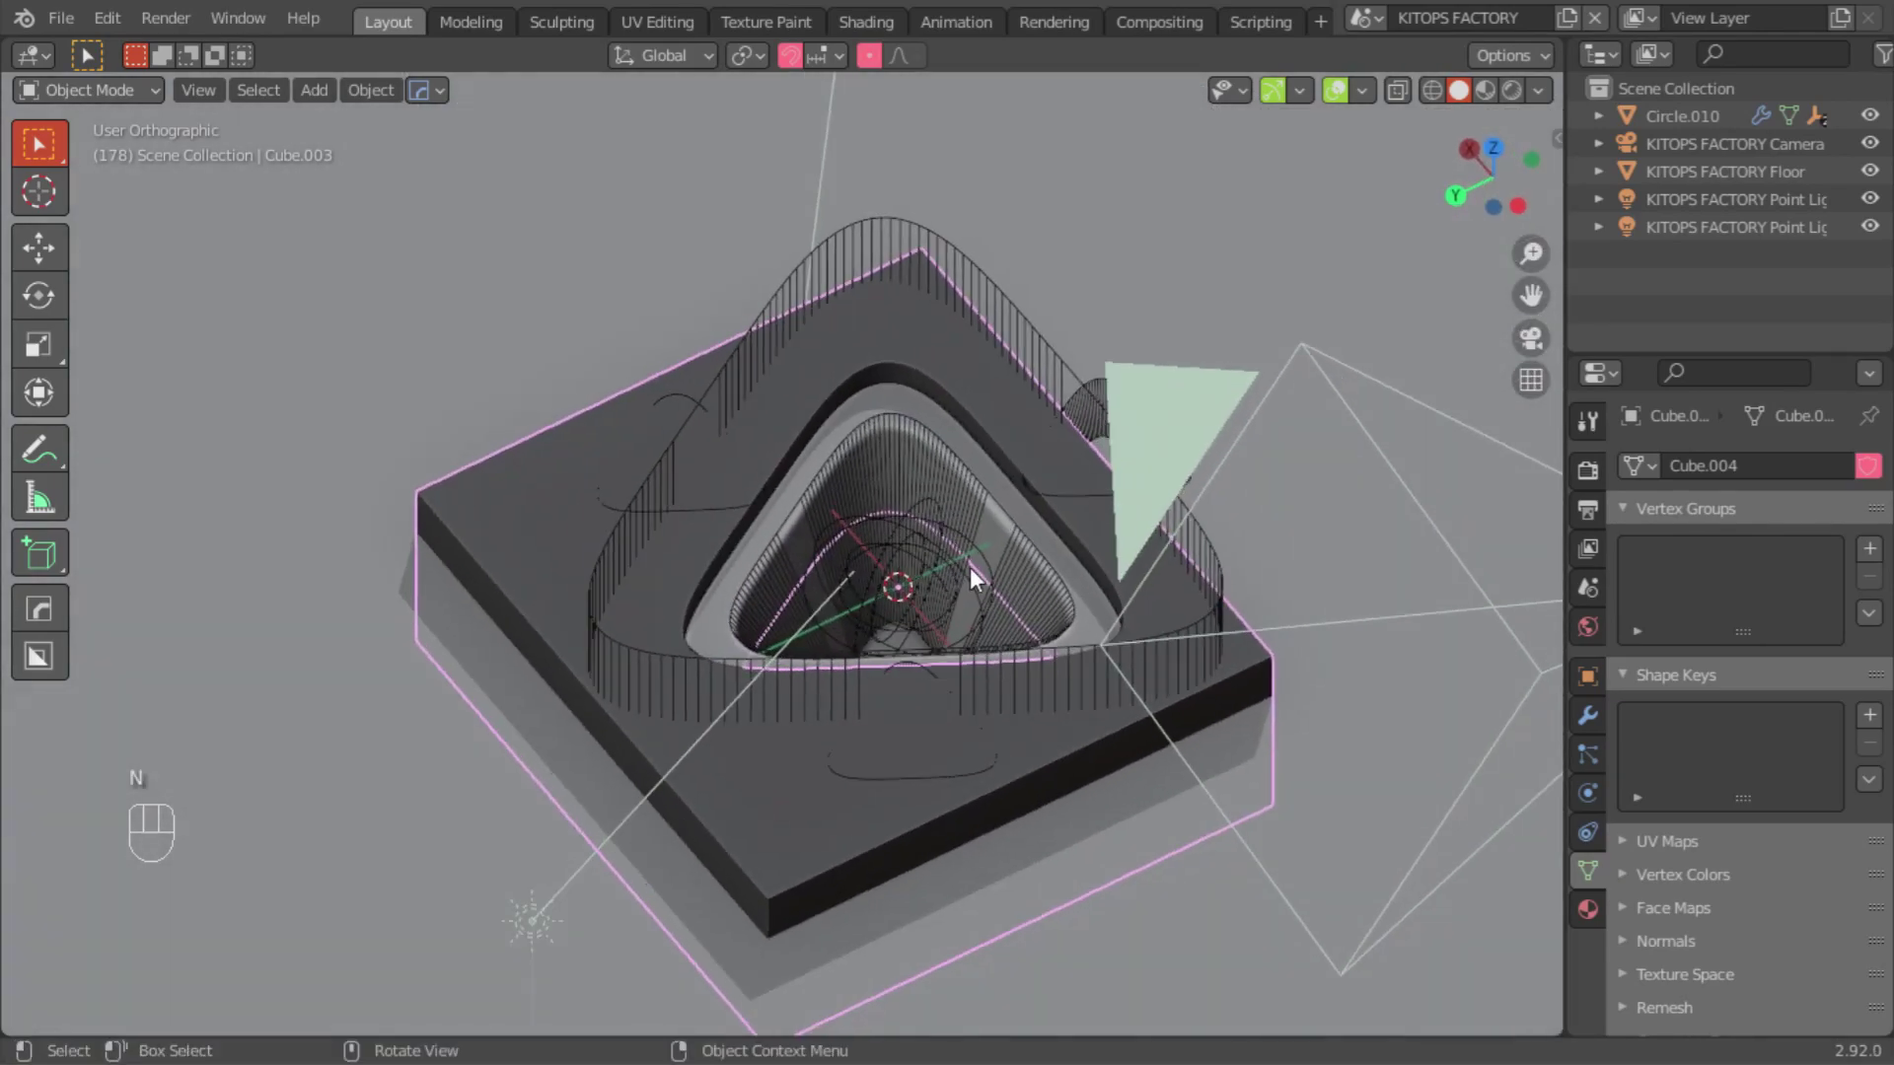
Step: Set the KIT OPS object type of the large surrounding box to Wire
key("n")
left_click(1395, 332)
middle_click_drag(681, 553, 744, 397)
Step: Try moving the insert's main cutter object Circle.010
left_click(953, 512)
left_click(737, 350)
key("g")
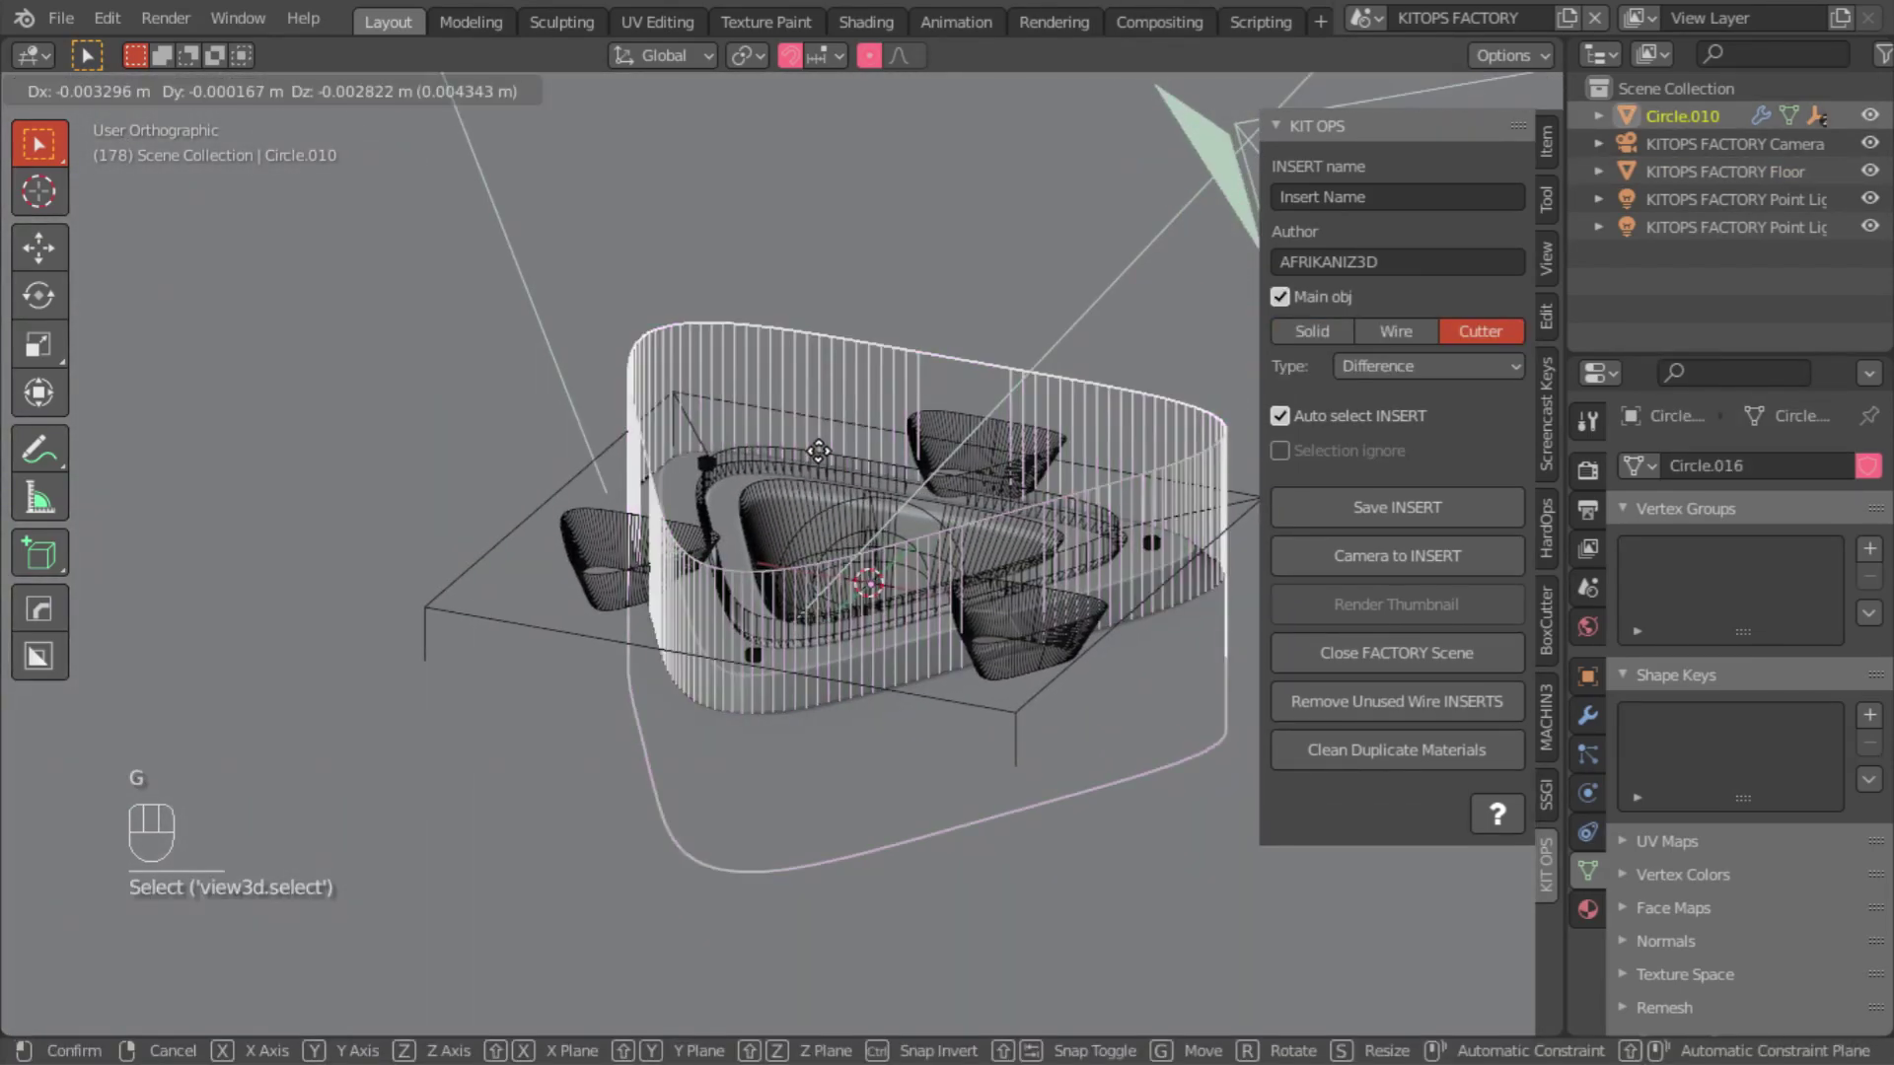
left_click(523, 318)
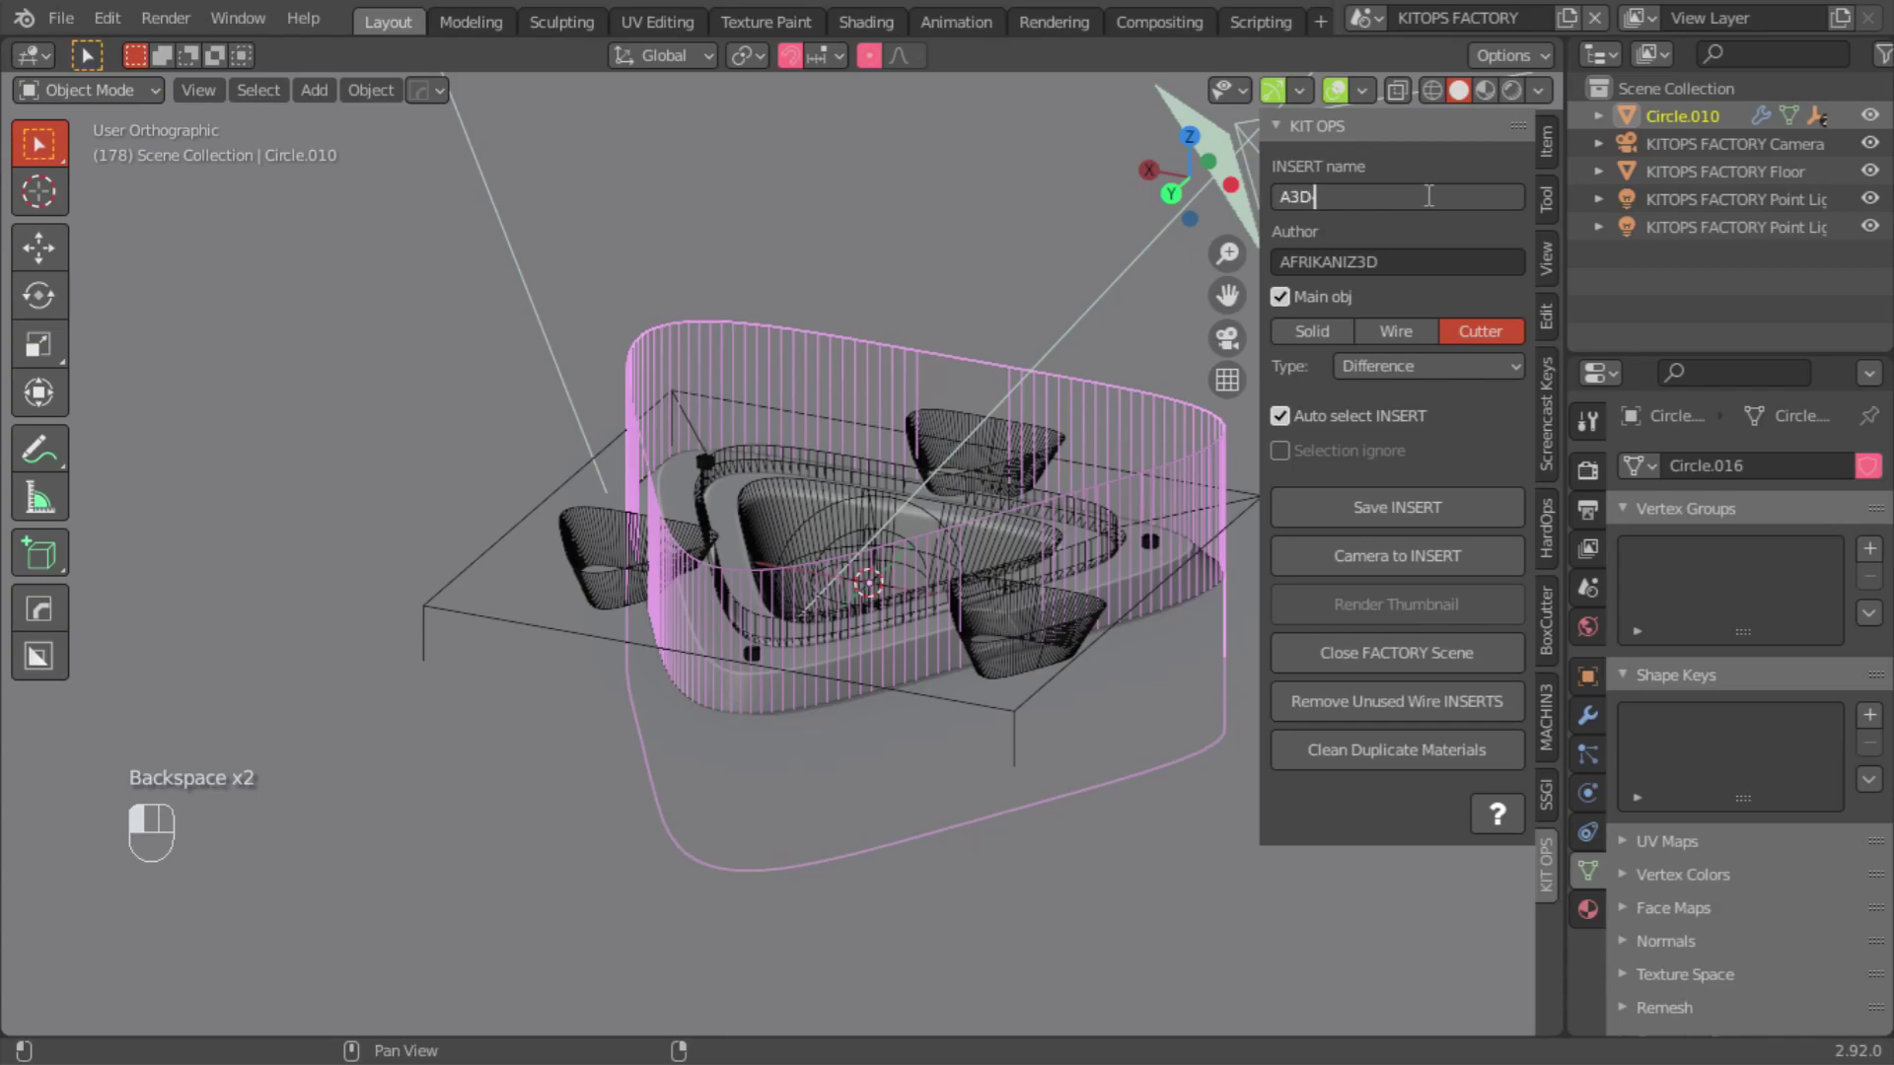
Step: Name the insert A3D-KP-03-01 and select the small side cutters to check their type
key("Return")
left_click(952, 420)
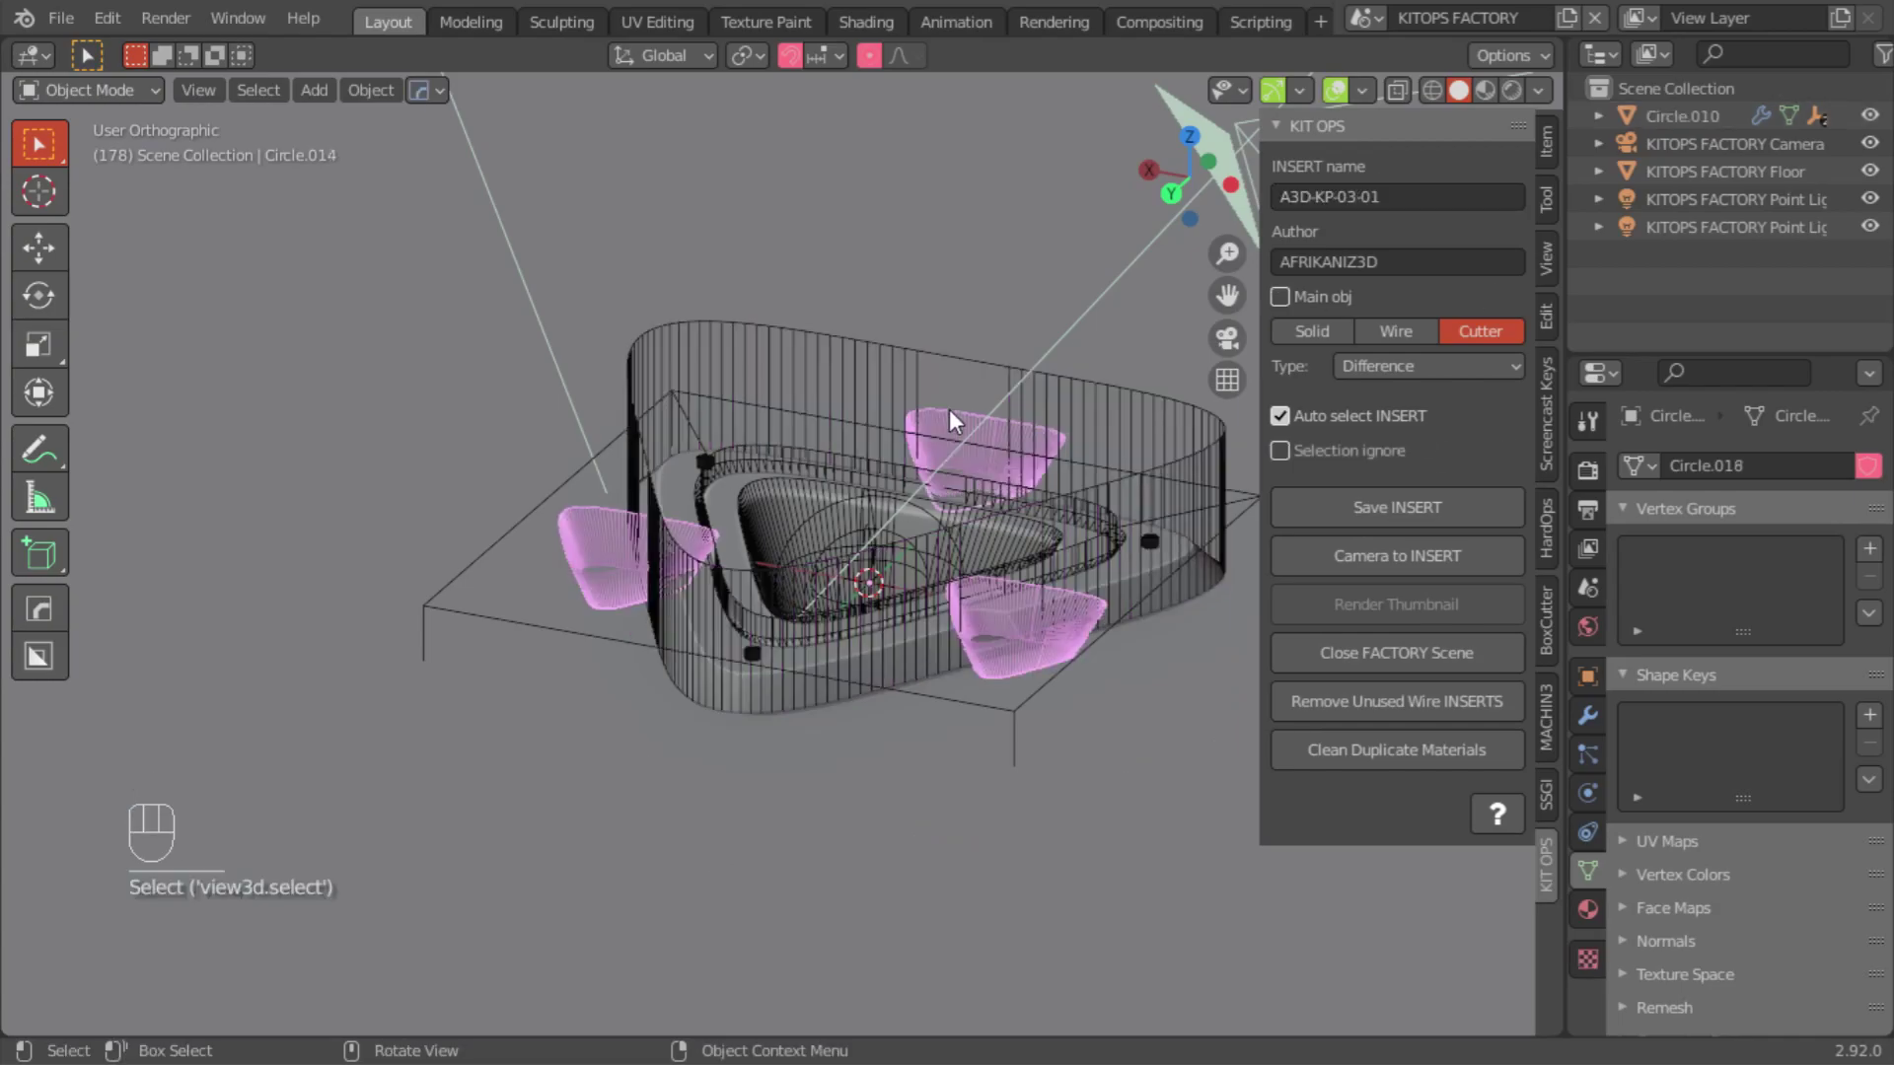
Step: View through the KITOPS FACTORY Camera in Rendered shading and shift it about 0.012 m in X and -0.020 m in Y
key("KP_0")
left_click(392, 530)
key("g")
left_click(482, 454)
left_click(1511, 91)
key("g")
left_click(816, 817)
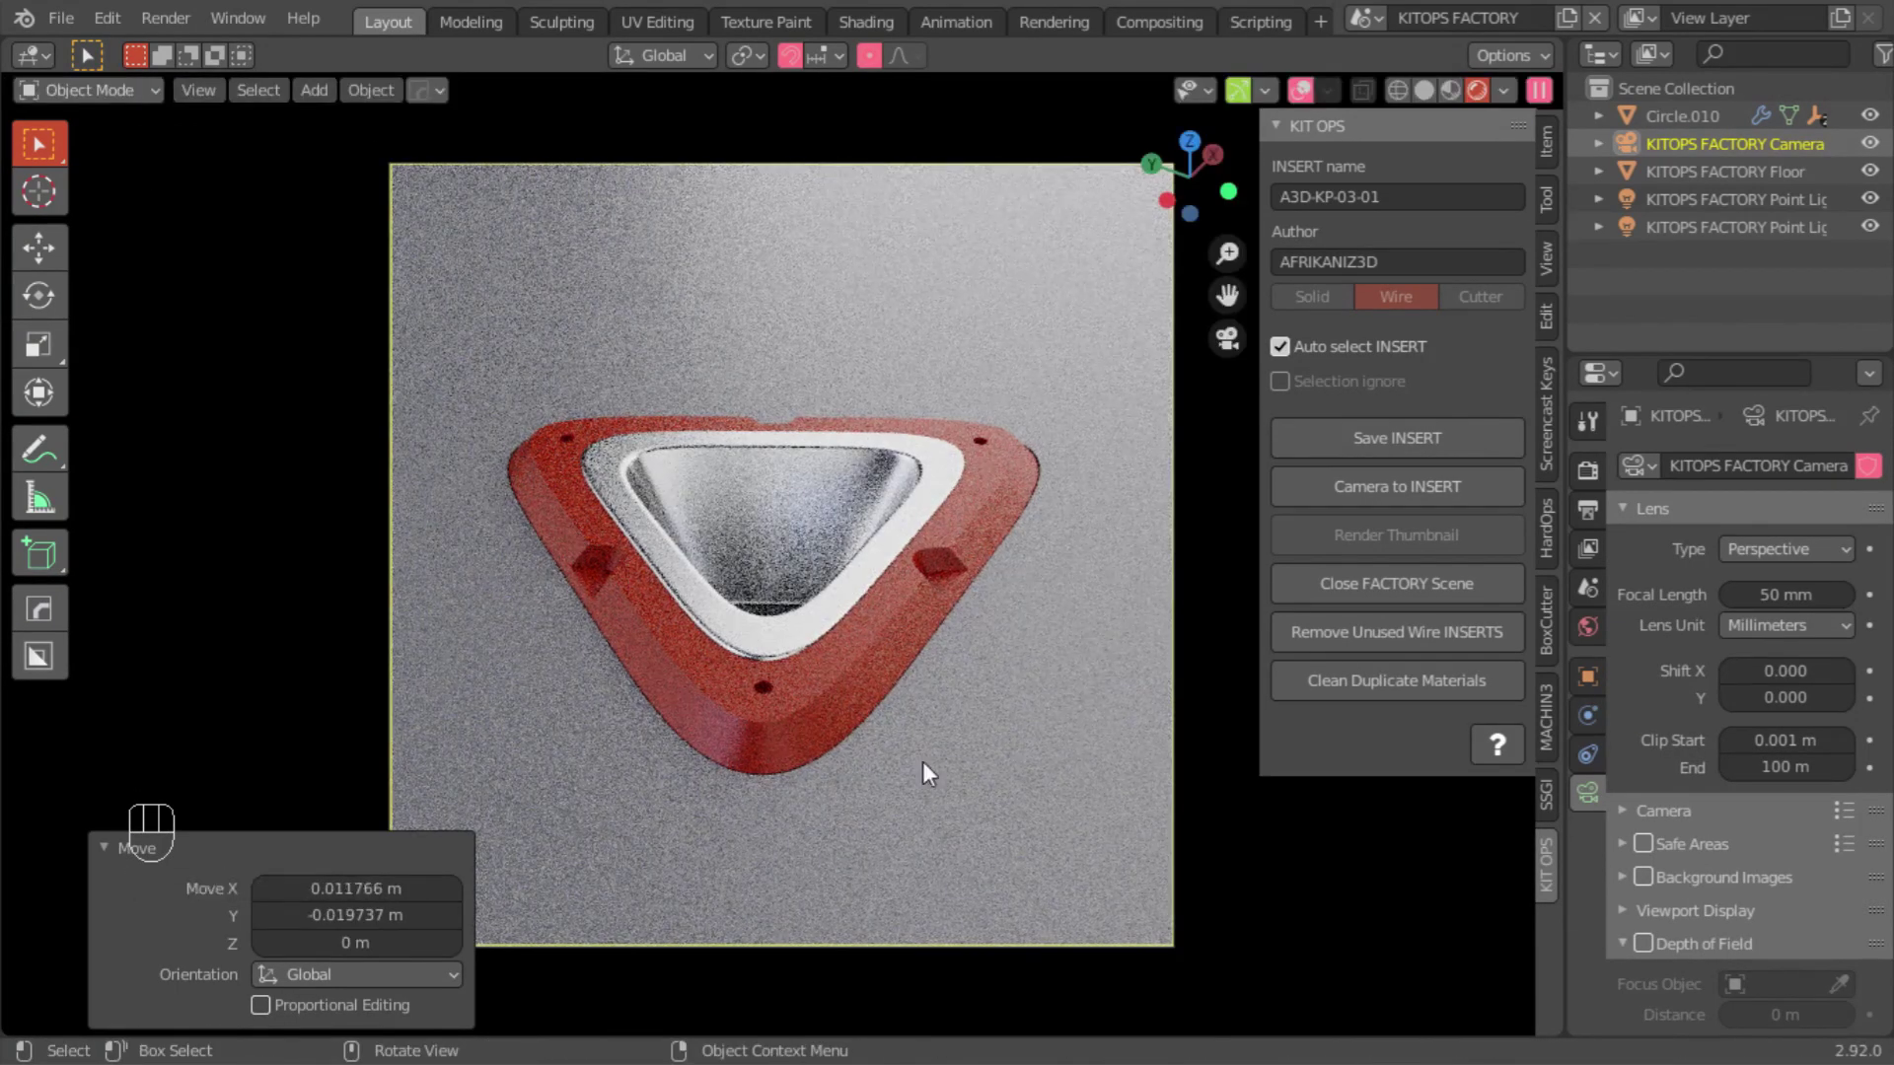
Step: Reframe the insert by moving the camera about 0.113 m in X, 0.094 m in Y and 0.157 m in Z
left_click(1546, 143)
key("g")
left_click(1329, 176)
key("n")
key("n")
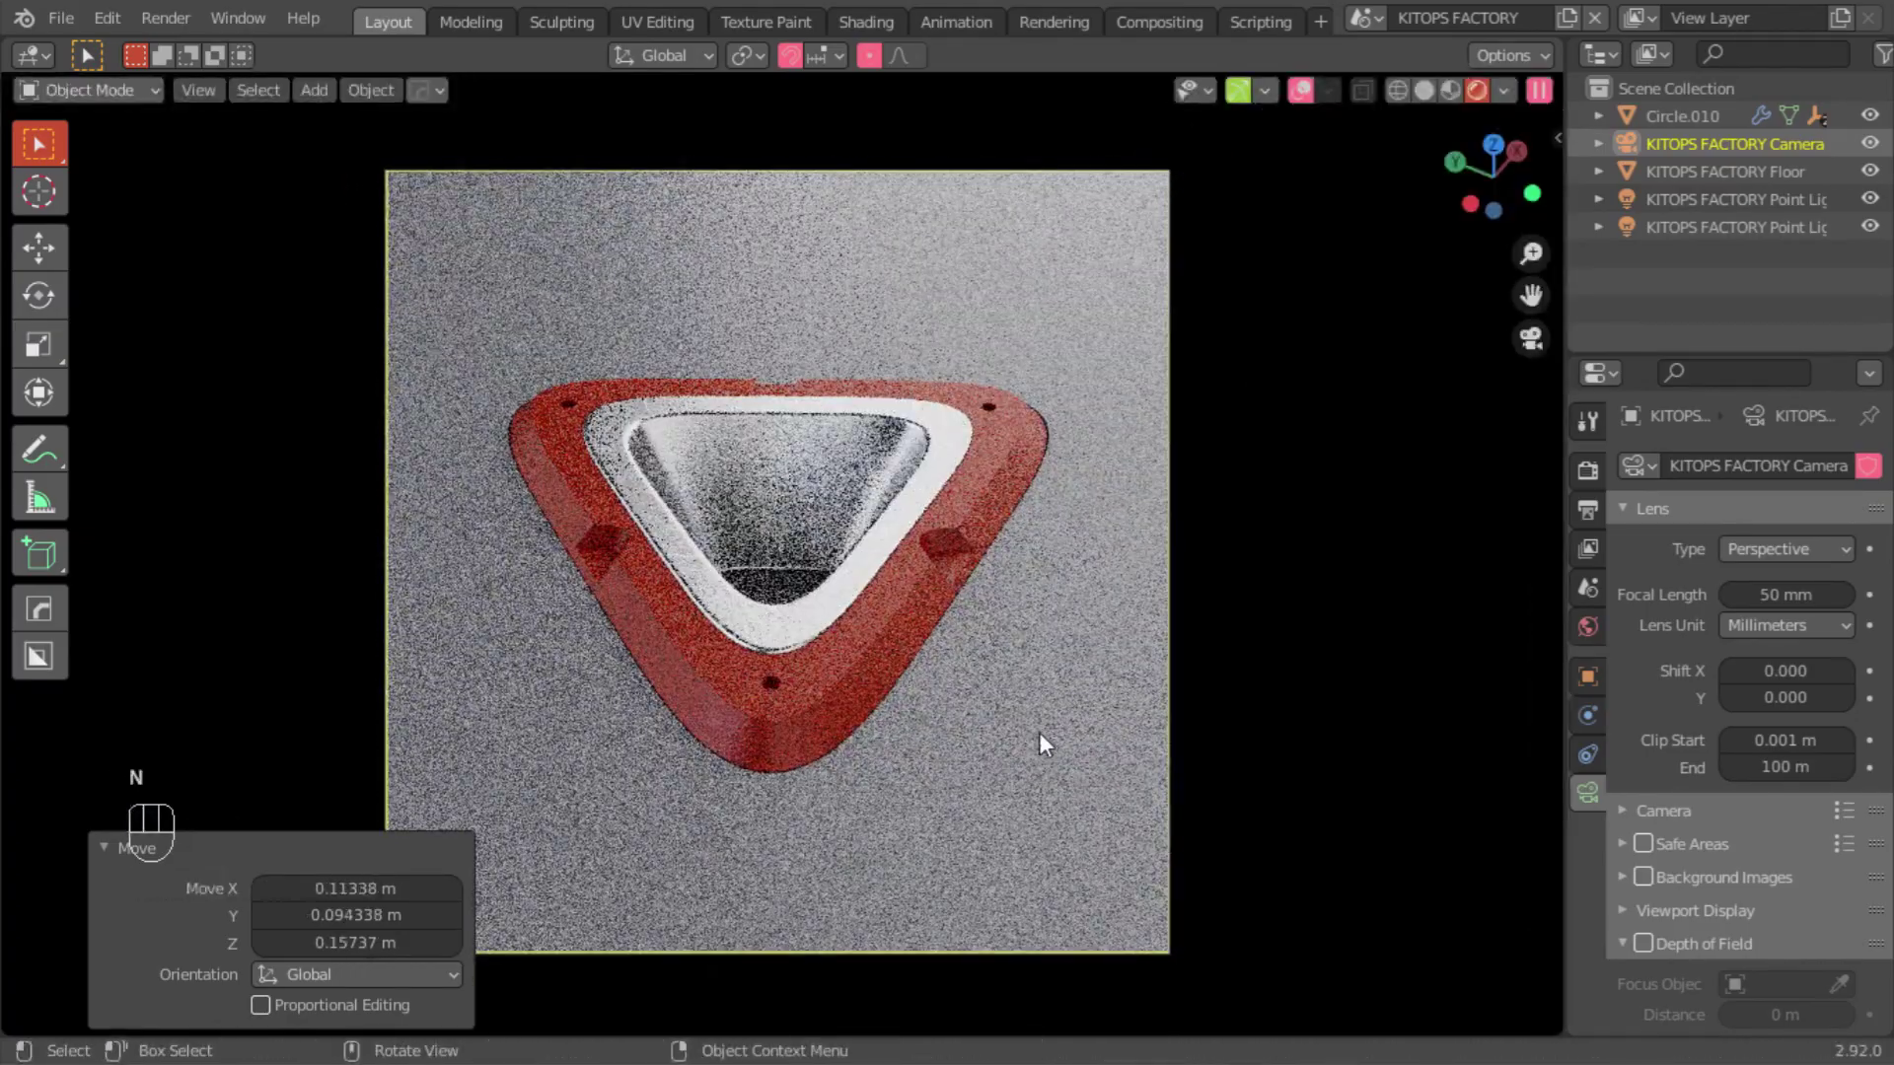
Step: Render the thumbnail for the insert A3D-KP-03-01 and save the insert
left_click(1397, 534)
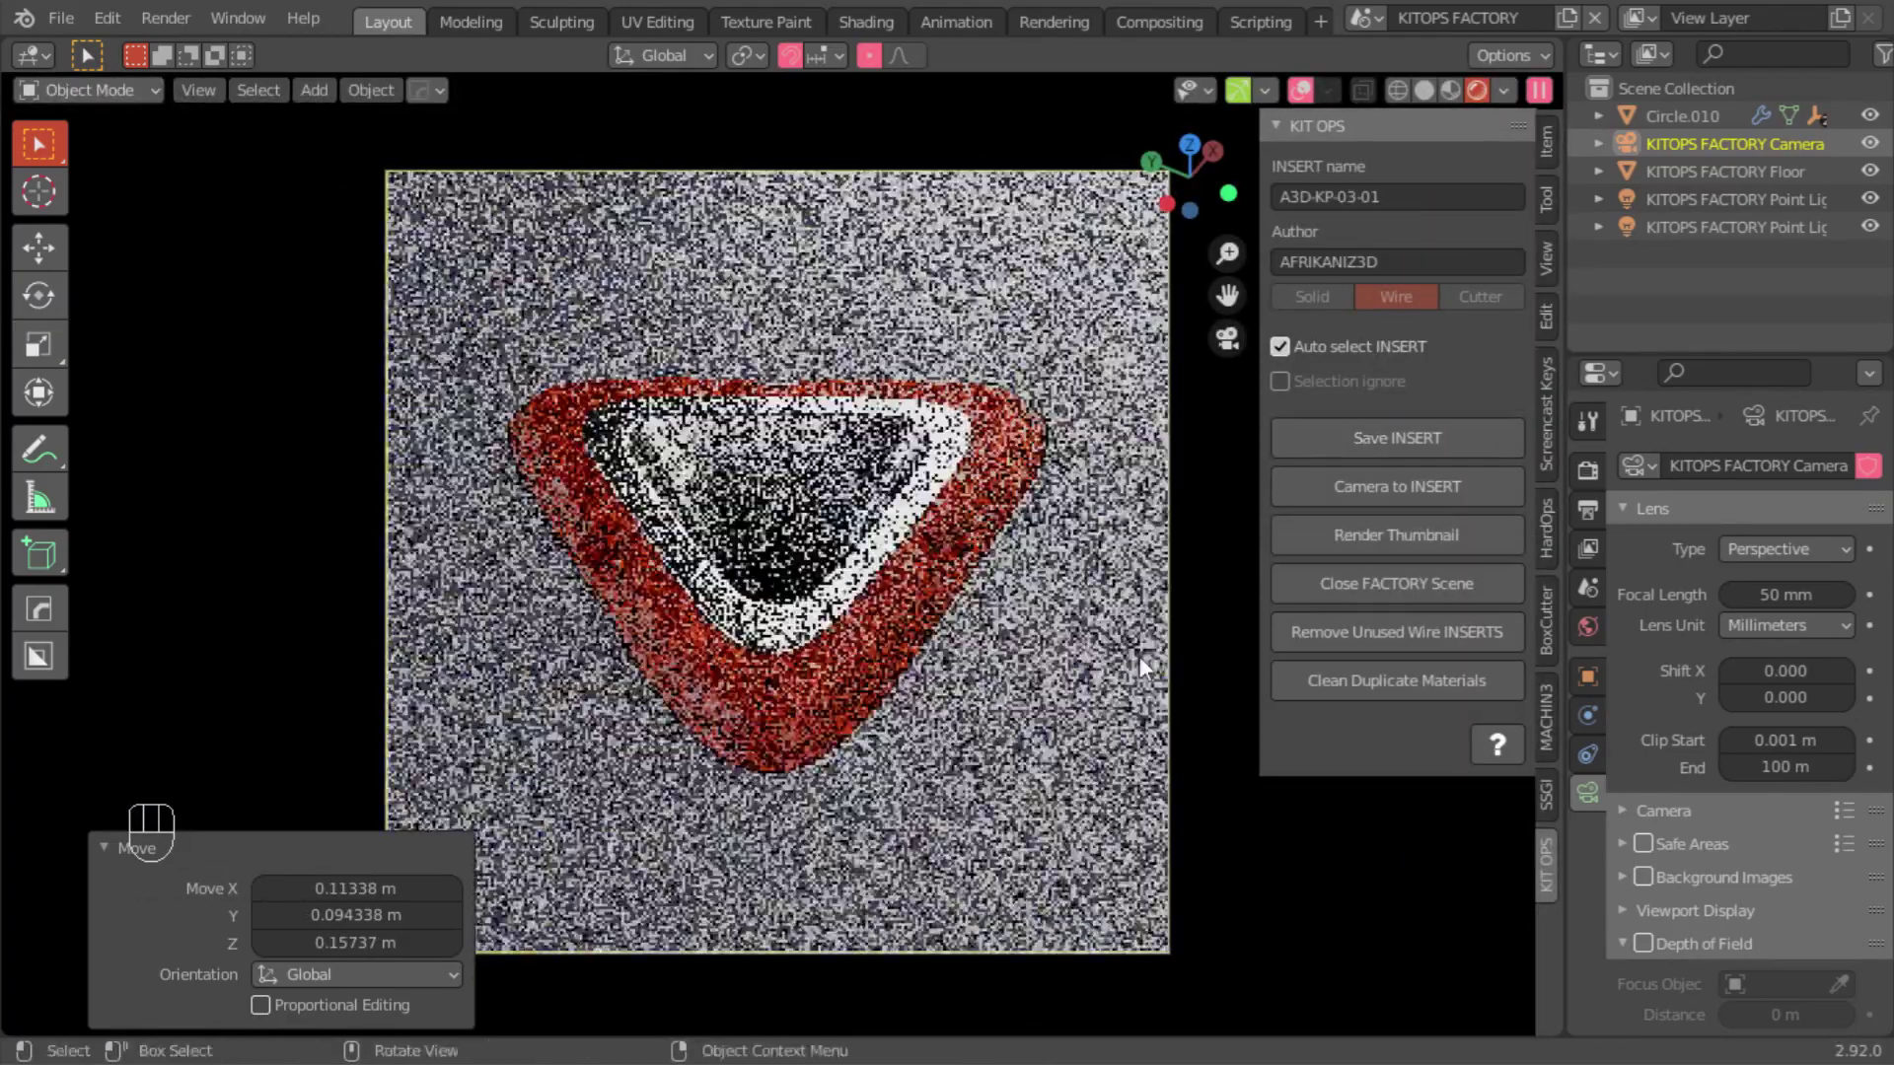
left_click(1397, 437)
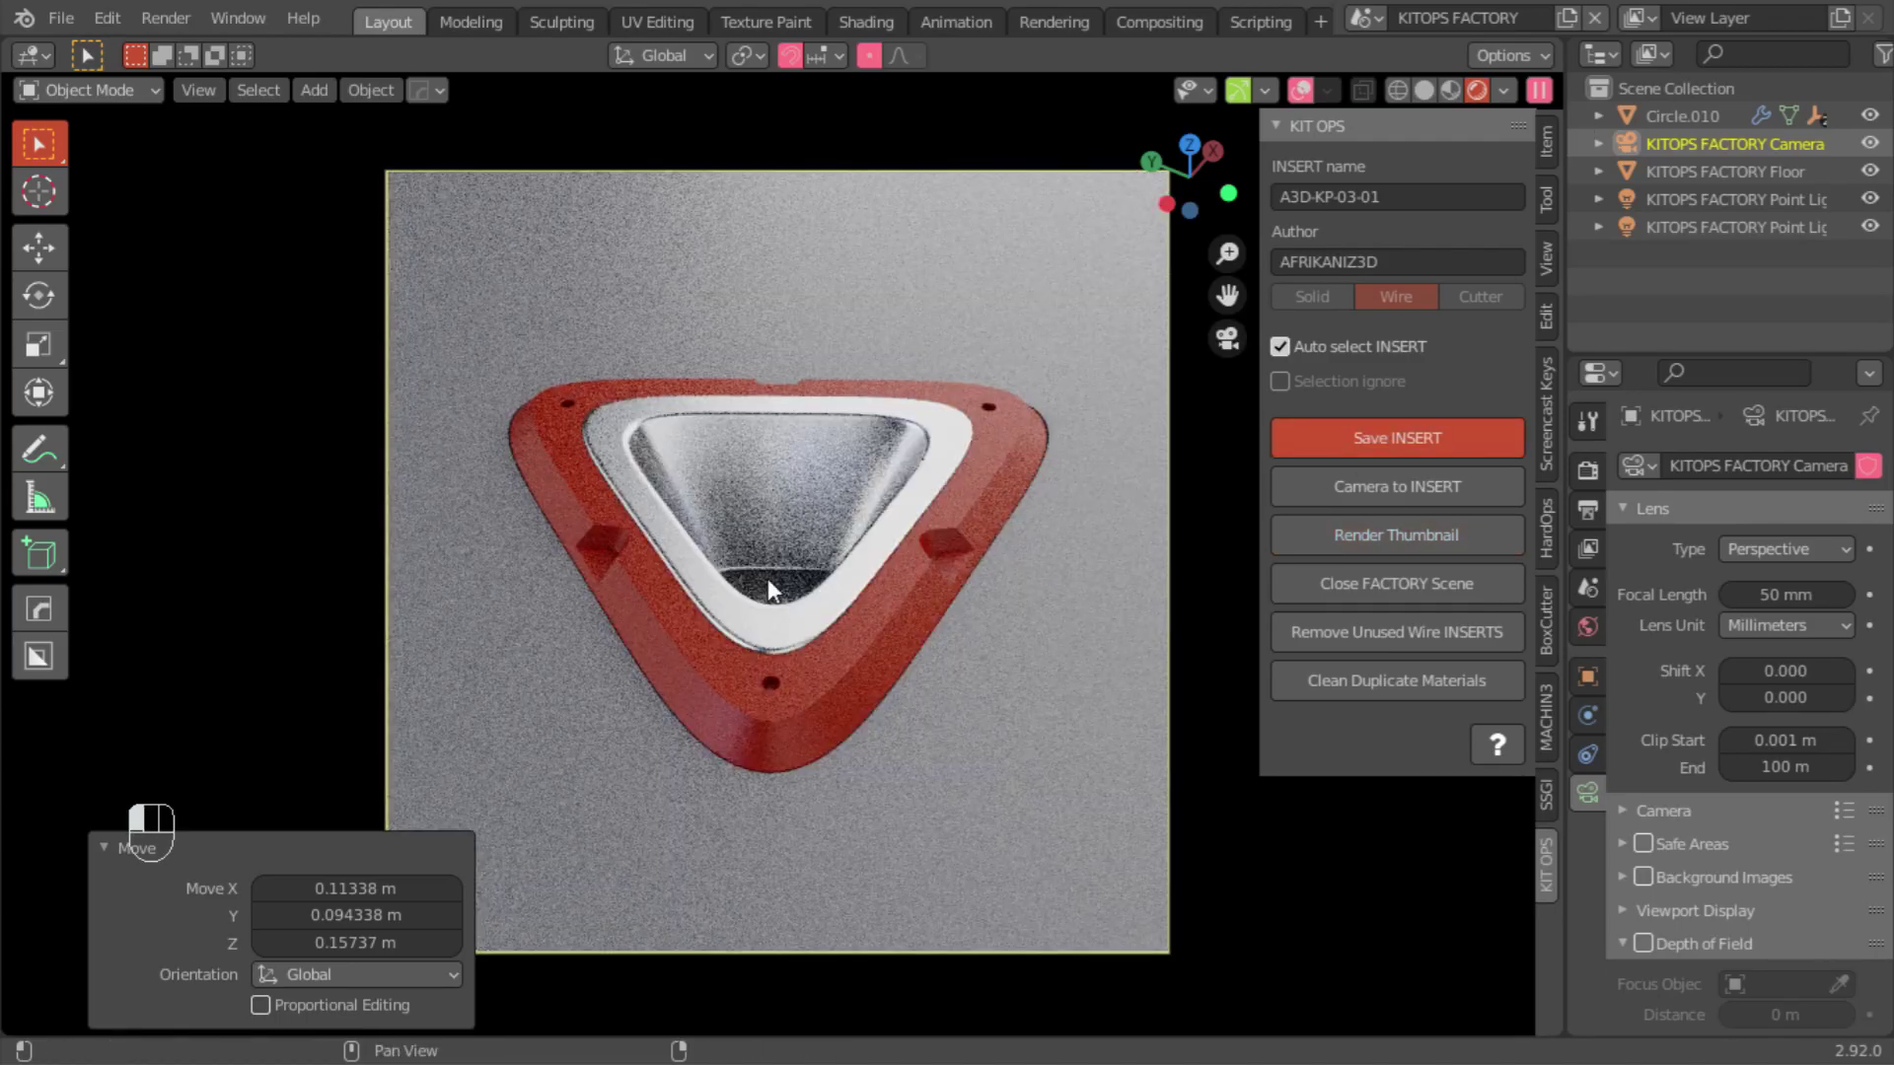
Step: Close the KIT OPS factory scene
left_click(1397, 583)
left_click(513, 414)
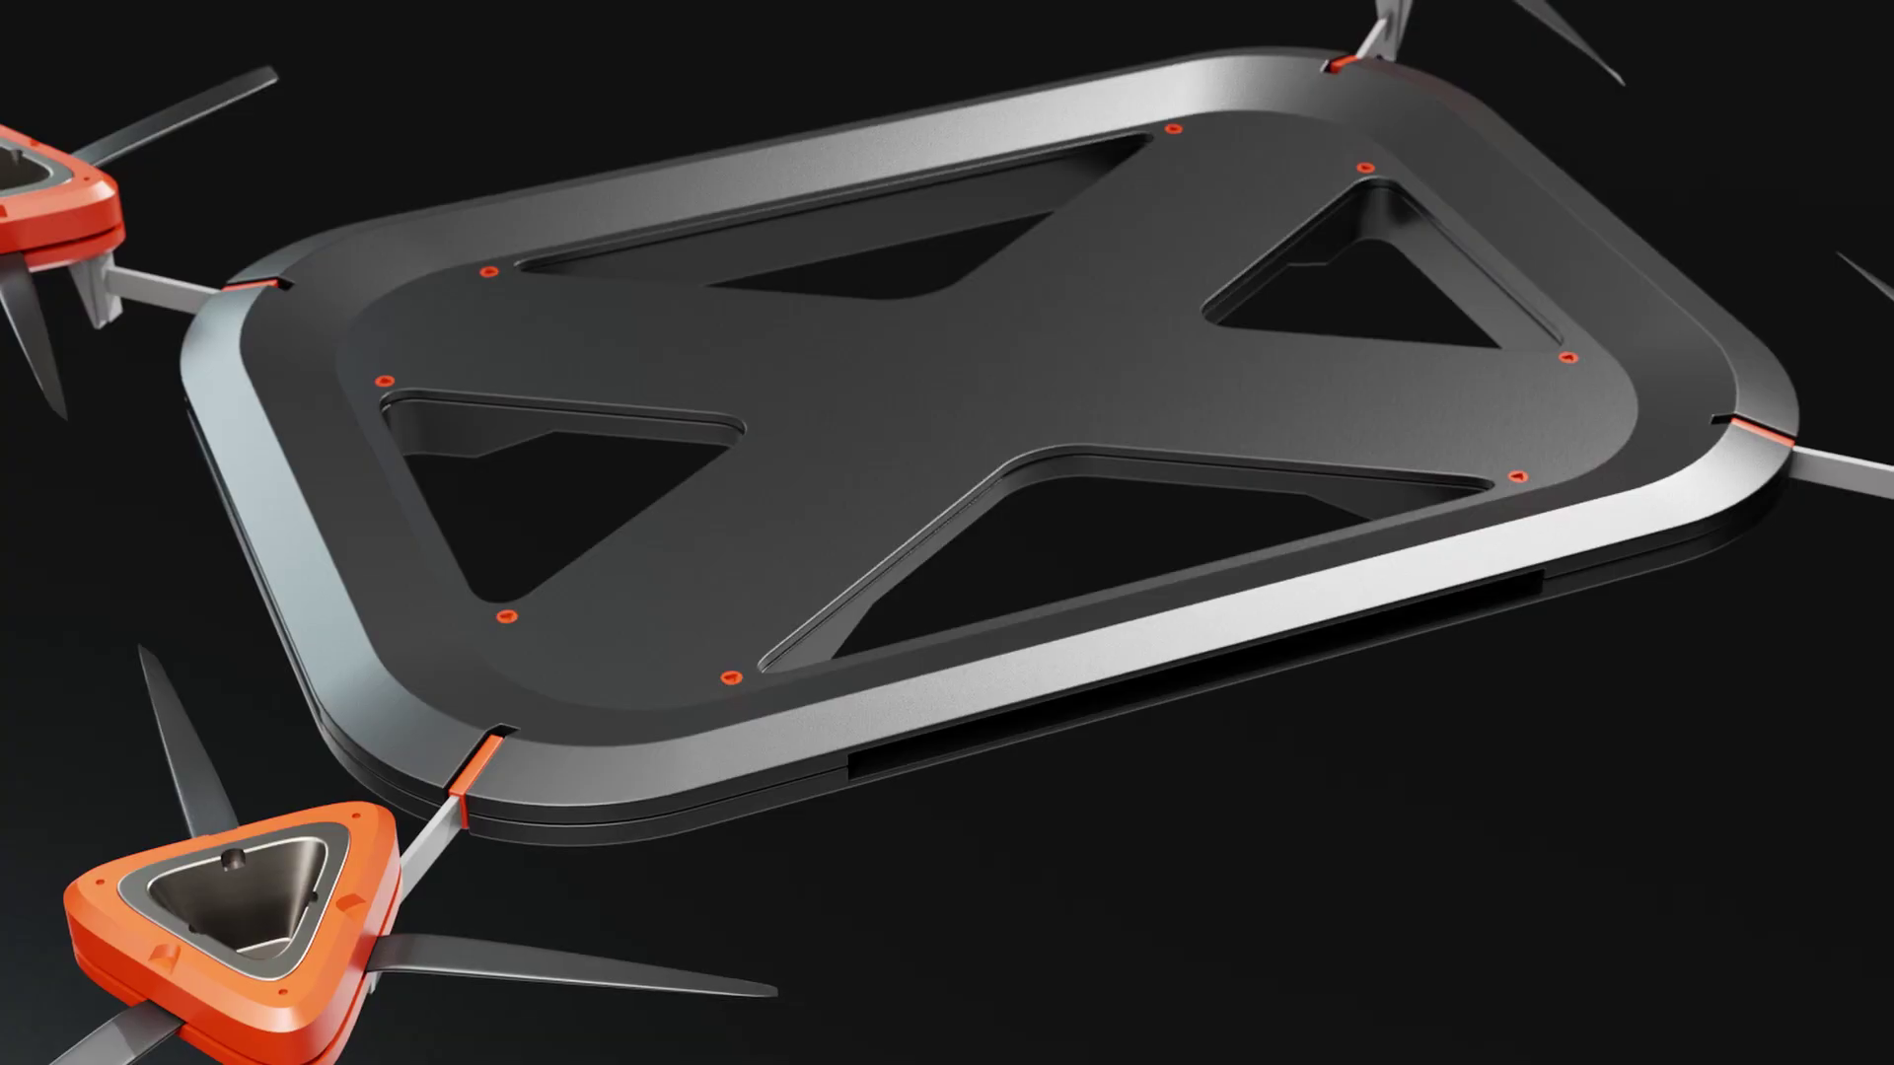